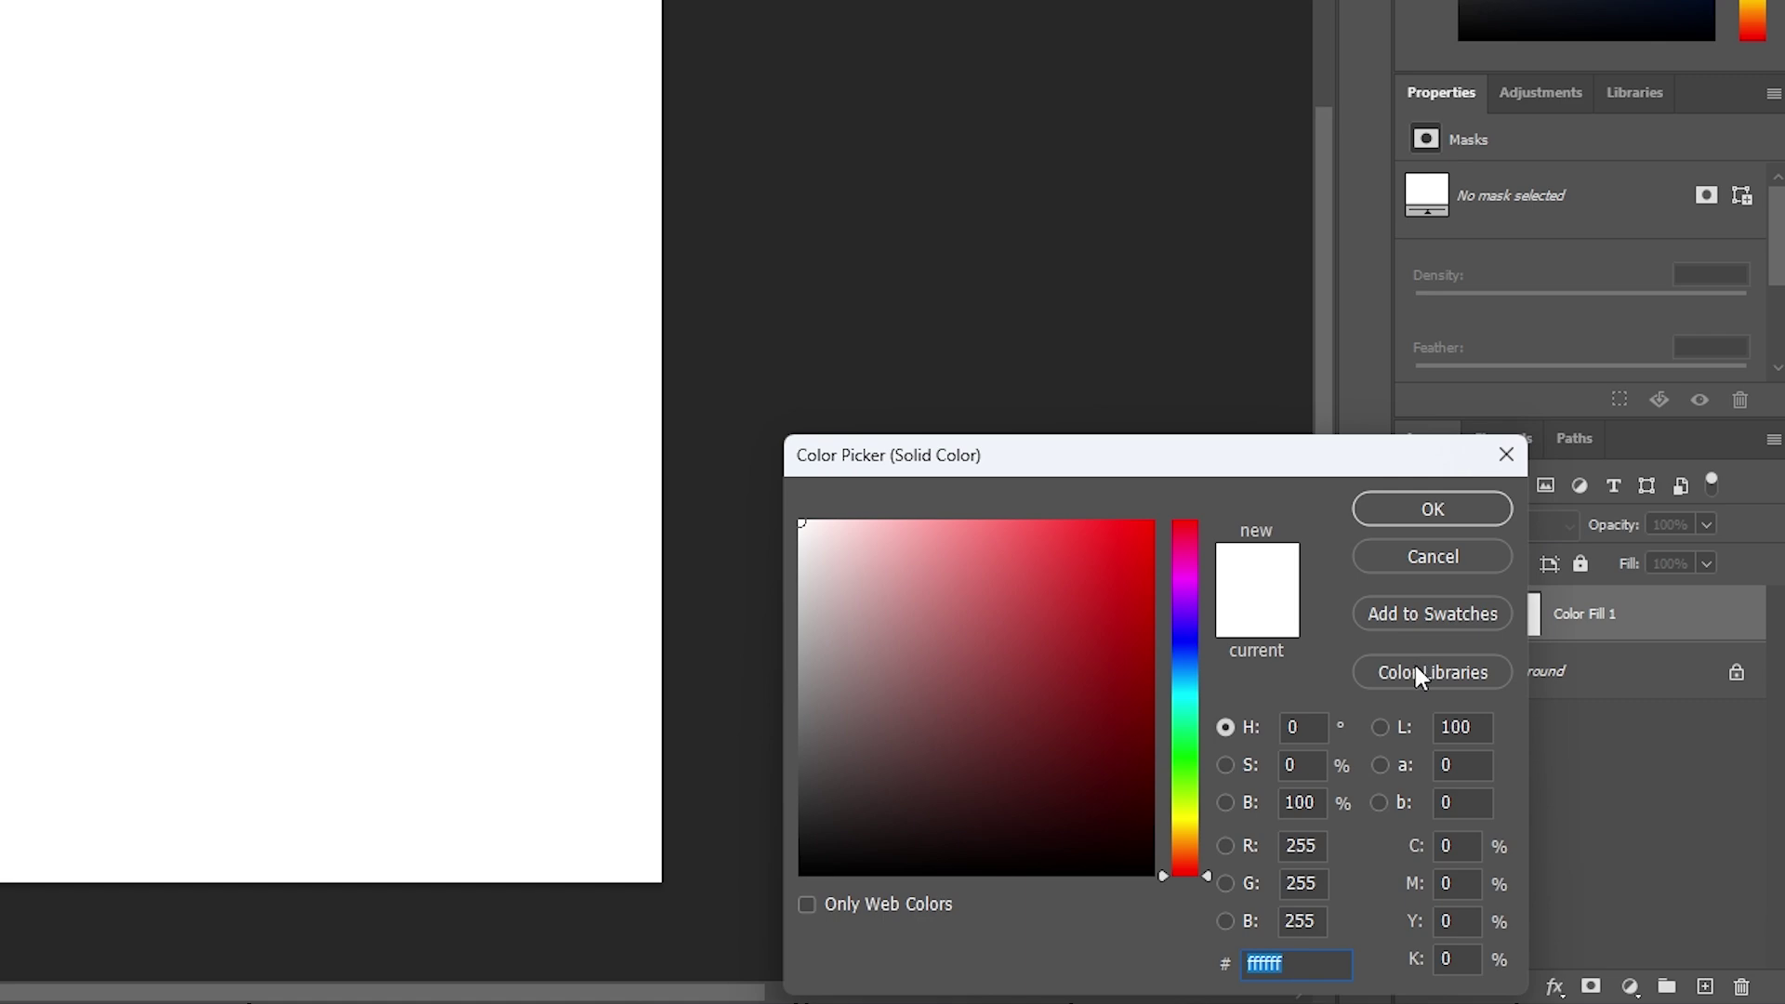
# Apply a dark green color to the solid color fill layer covering the canvas.
pyautogui.click(1430, 509)
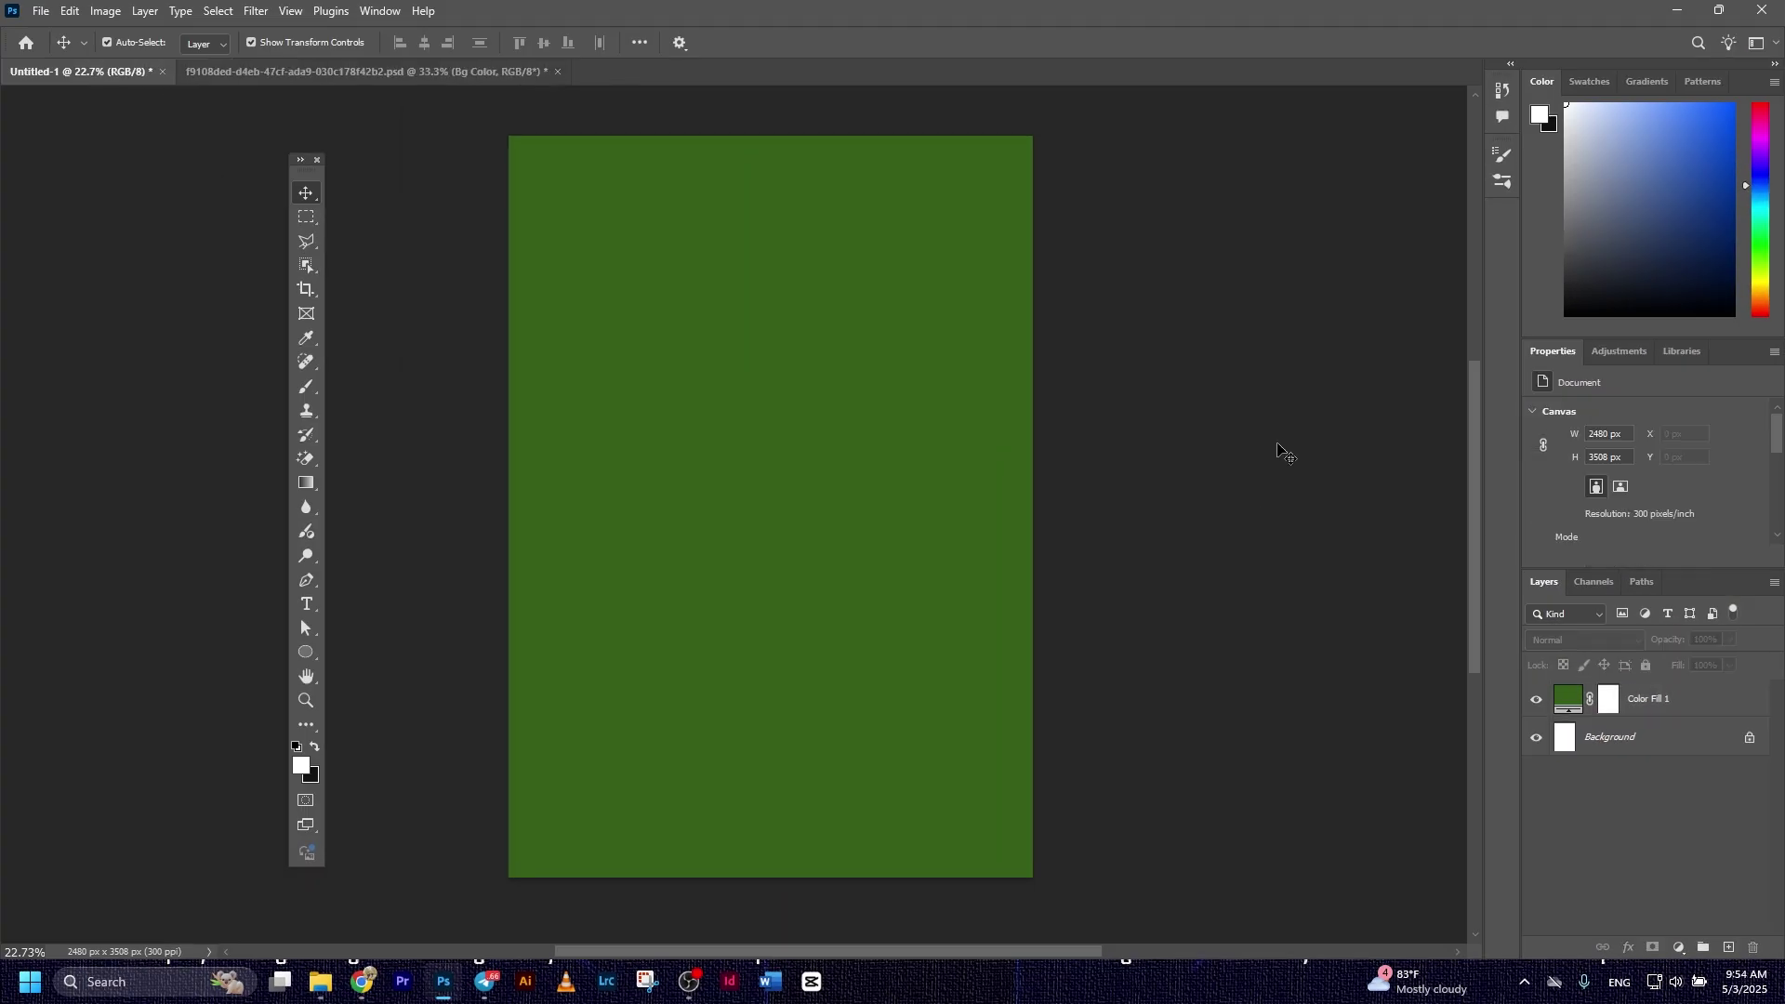
# Place the Texture image as an embedded object above the color fill and scale it to about 230% to cover the canvas.
pyautogui.click(1617, 716)
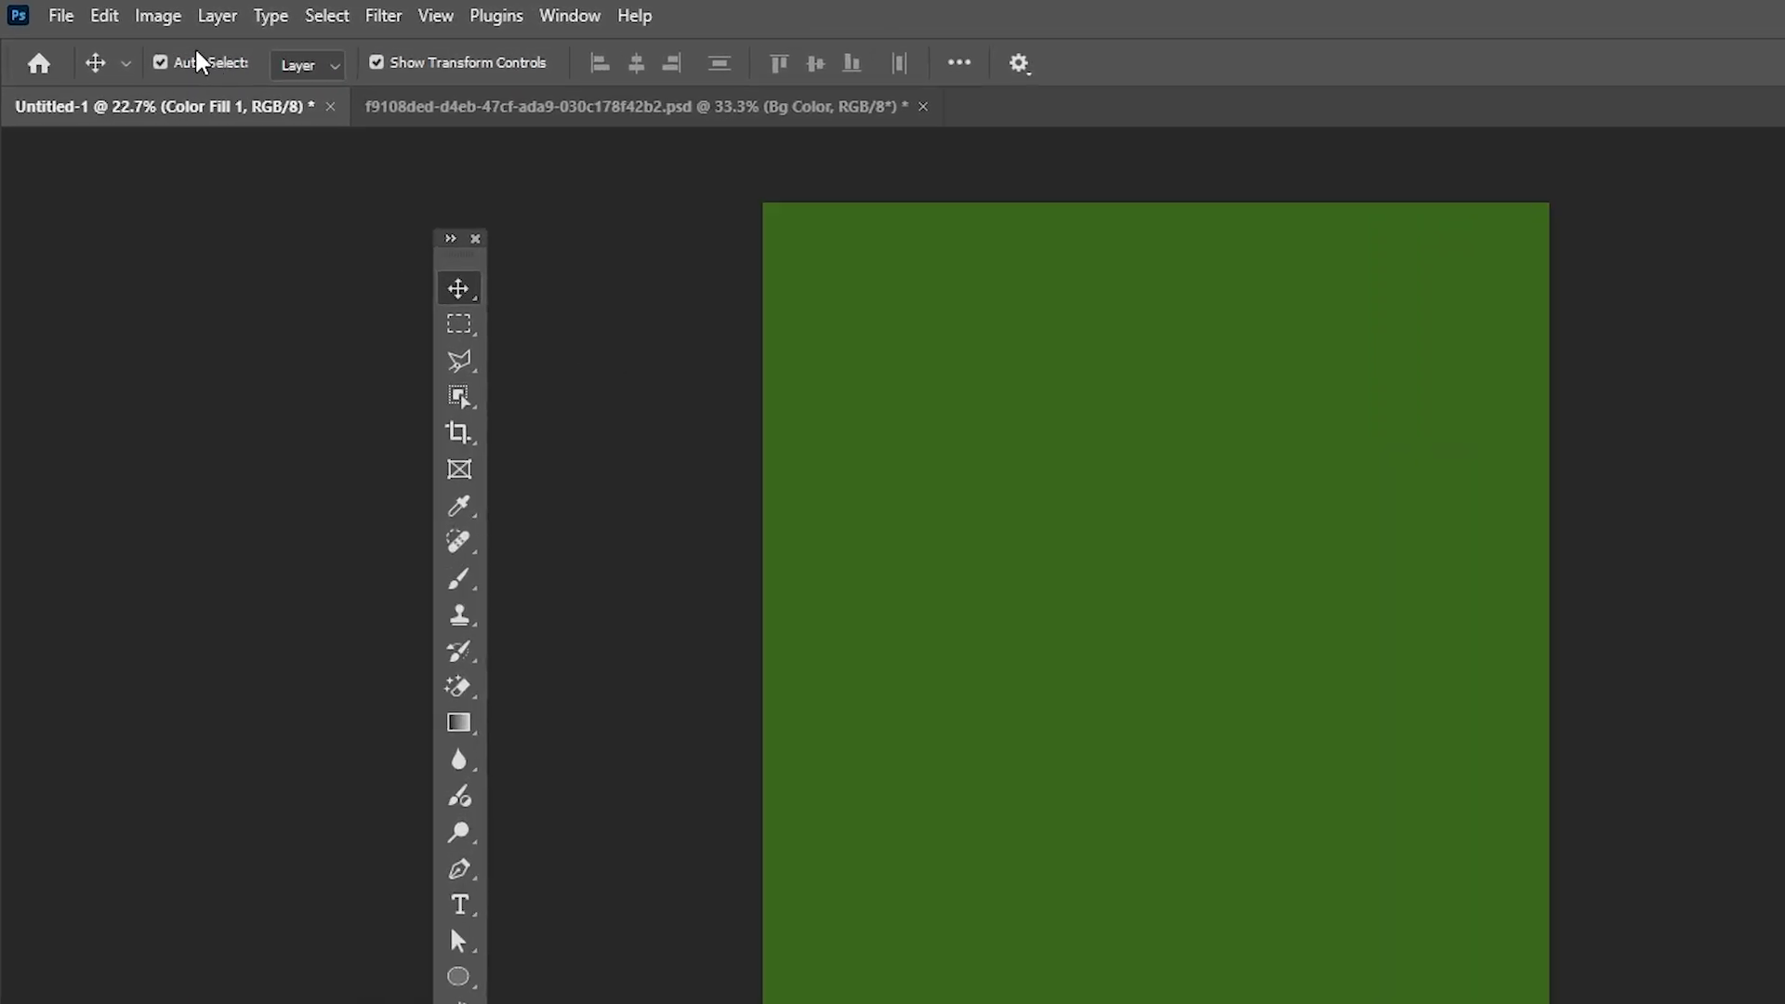
pyautogui.click(60, 16)
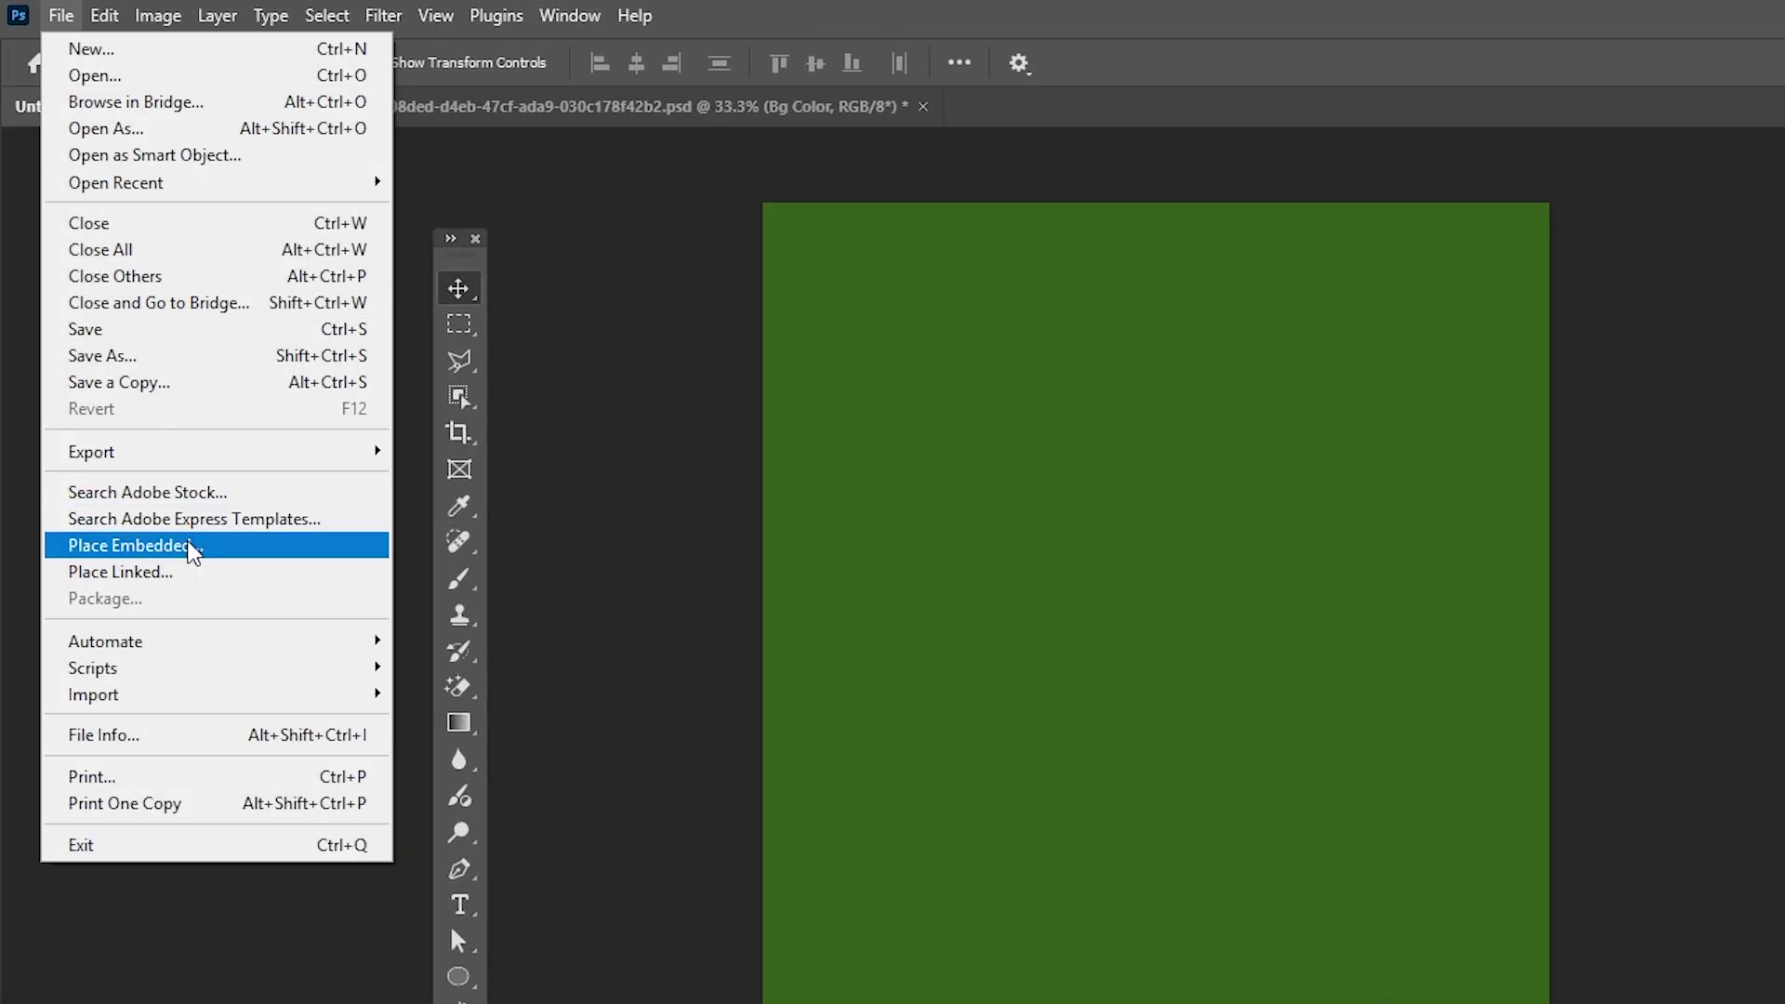
pyautogui.click(193, 550)
pyautogui.doubleClick(1424, 162)
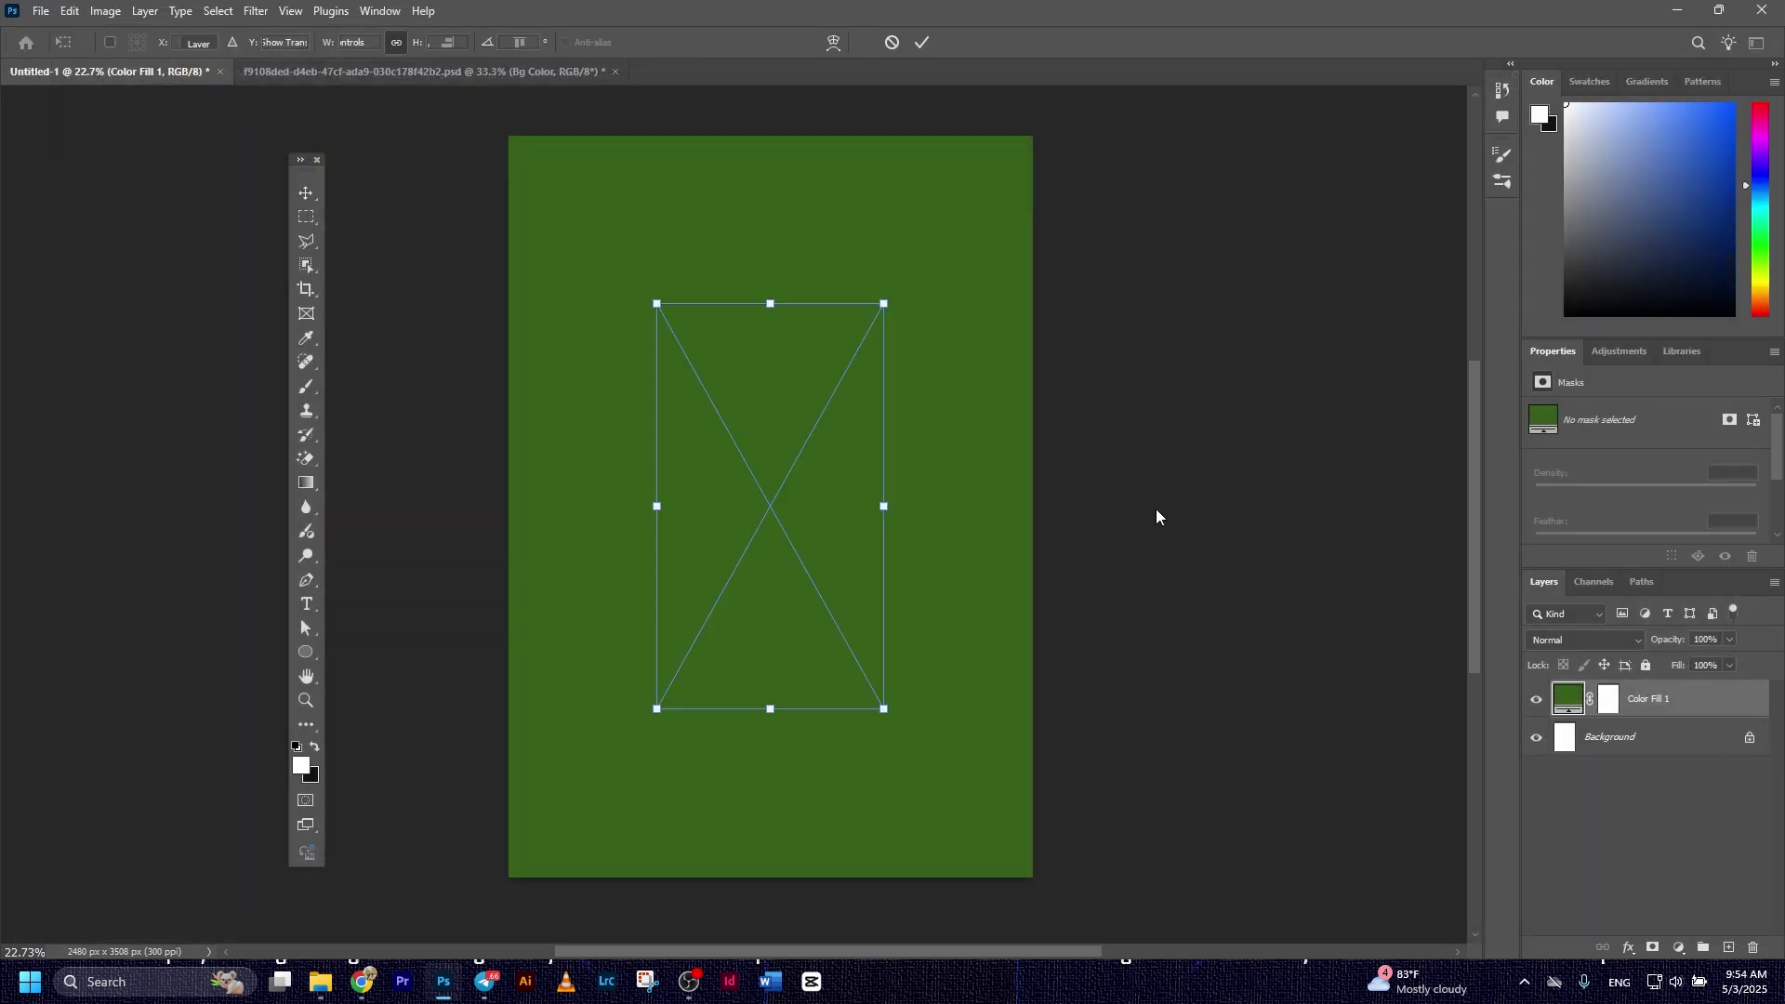
pyautogui.moveTo(886, 305); pyautogui.dragTo(1138, 89)
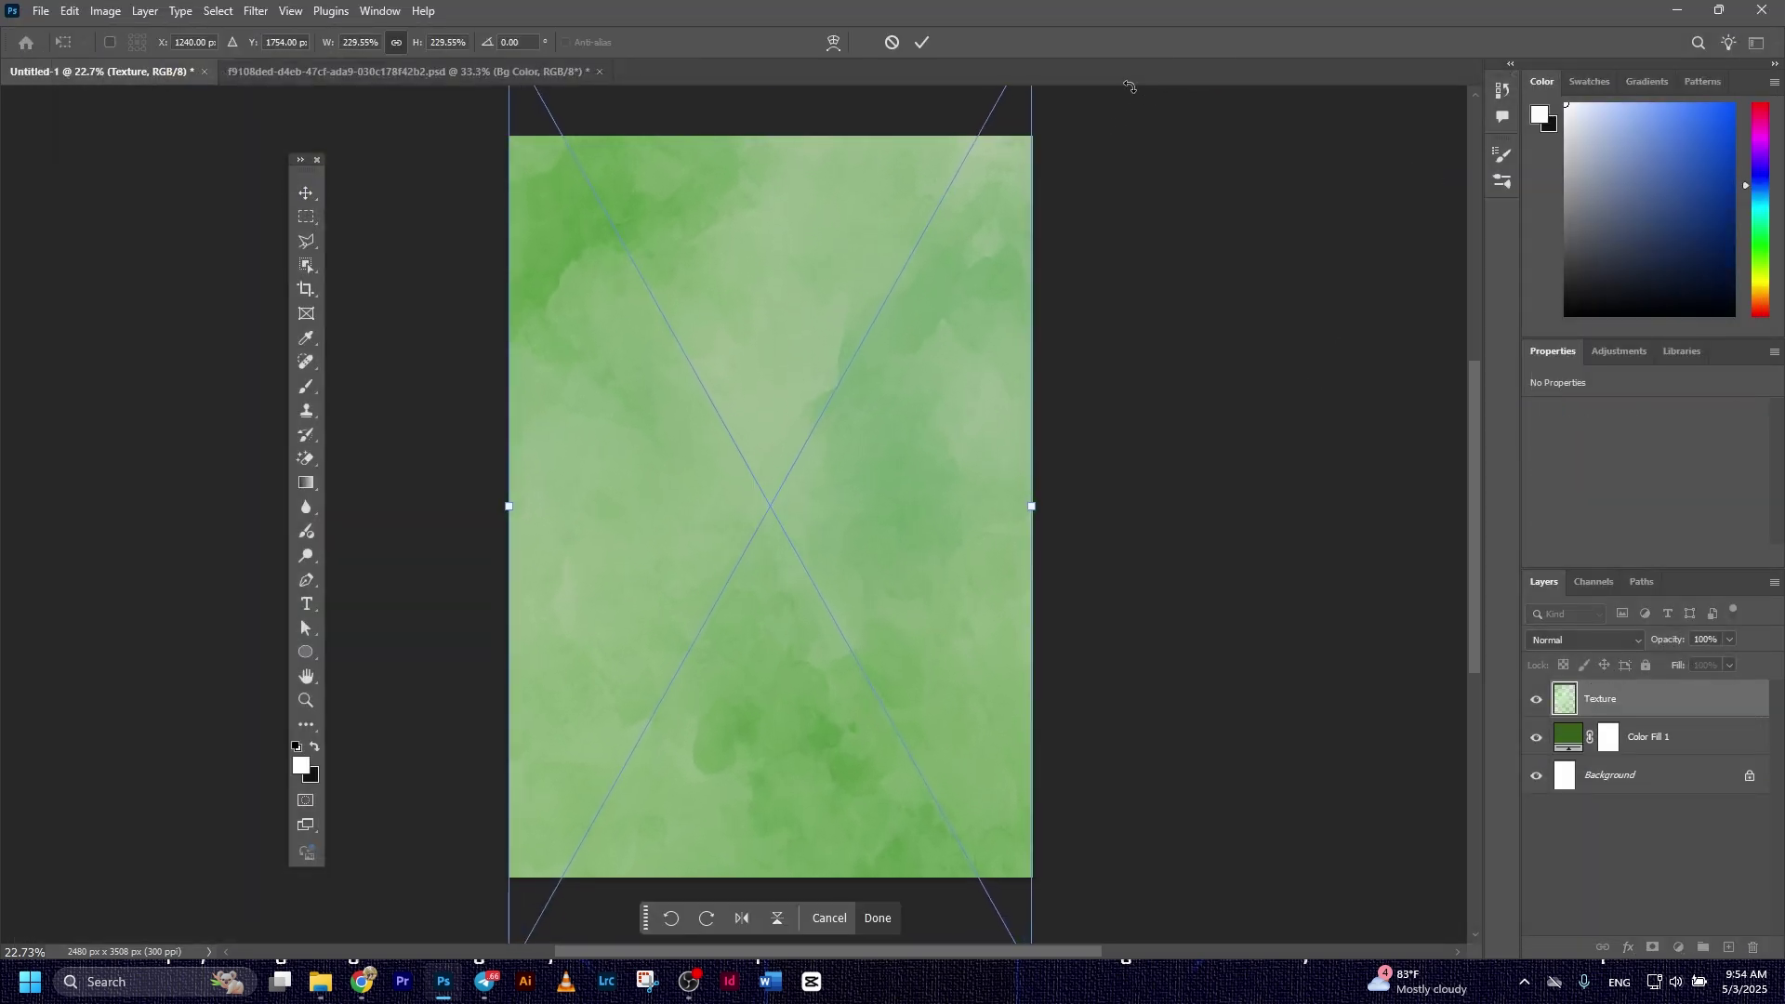
pyautogui.press('Return')
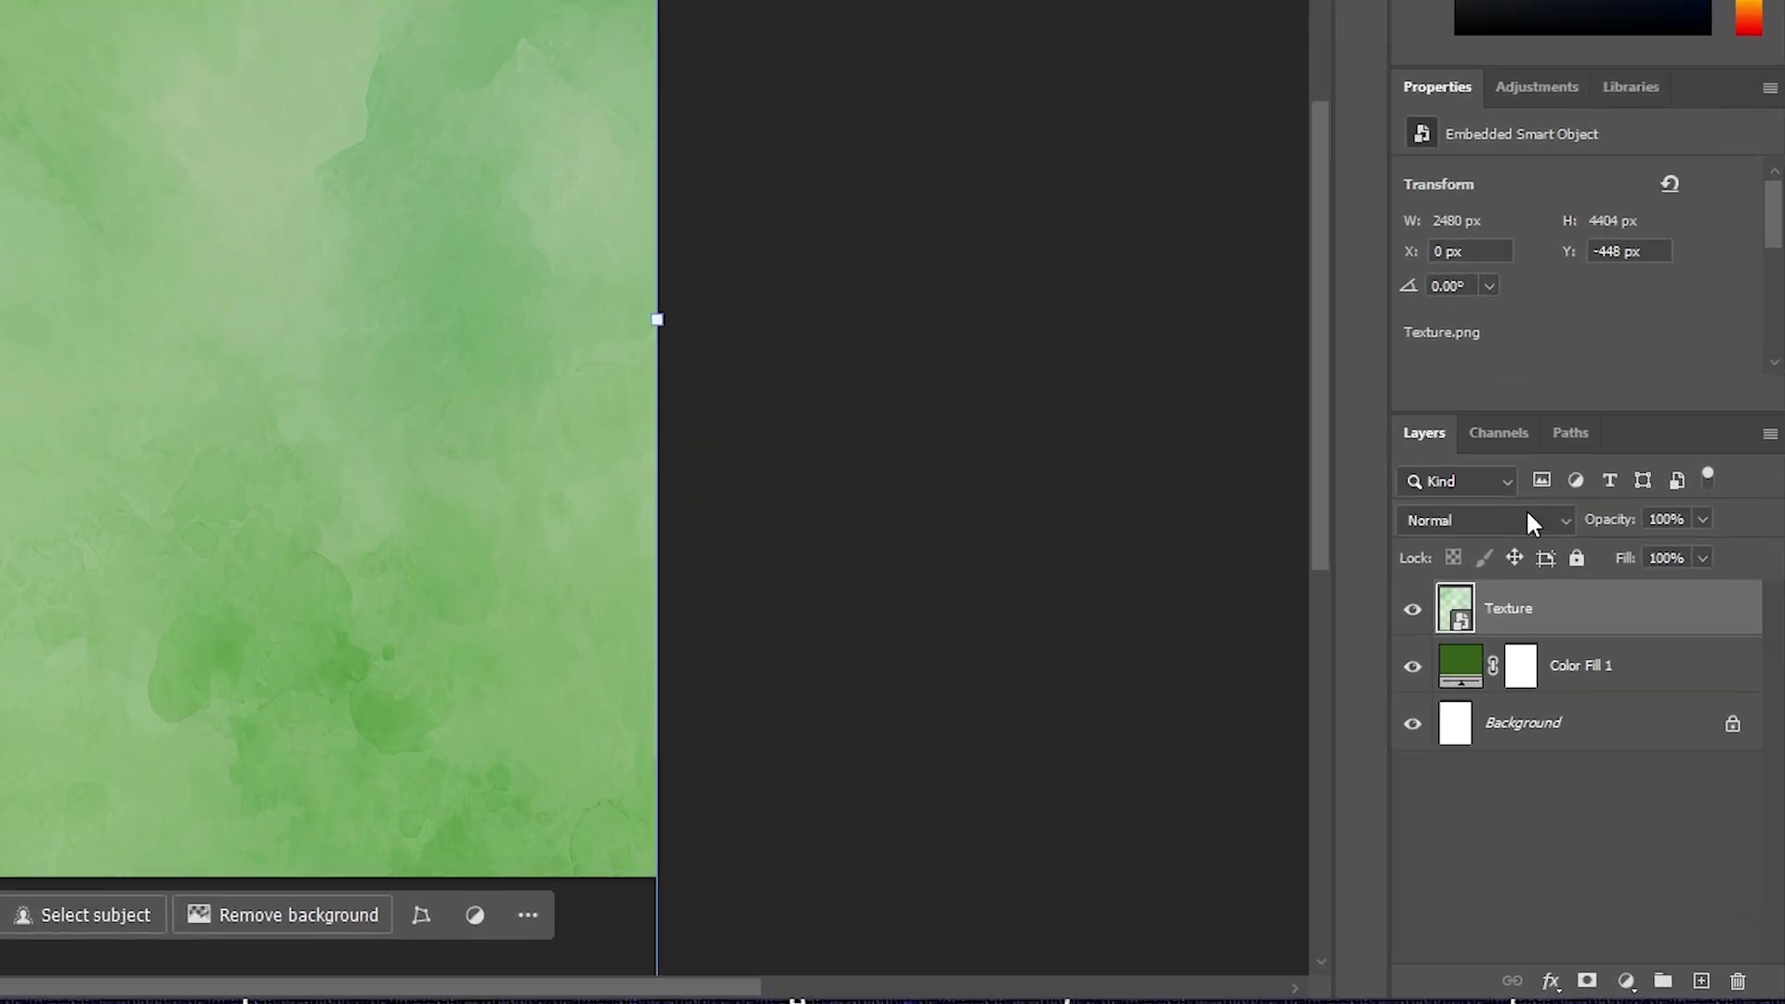
# Set the Texture layer's blend mode to Color Burn.
pyautogui.click(1532, 522)
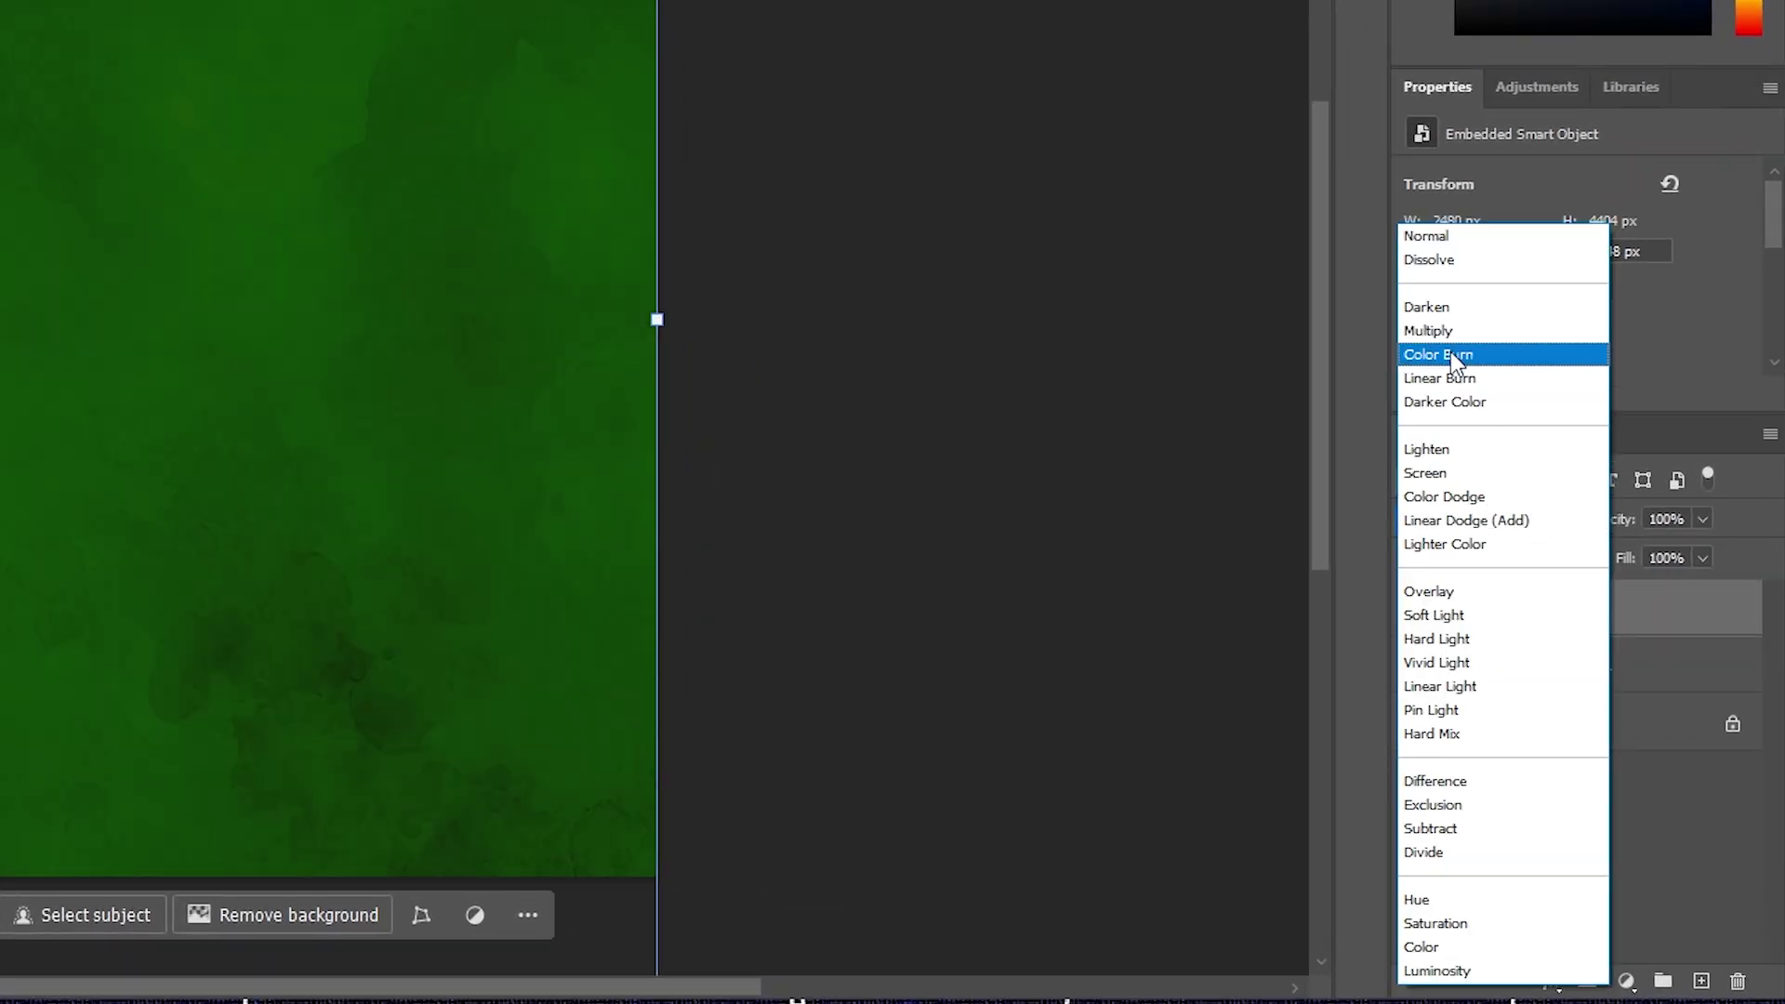
pyautogui.click(1455, 354)
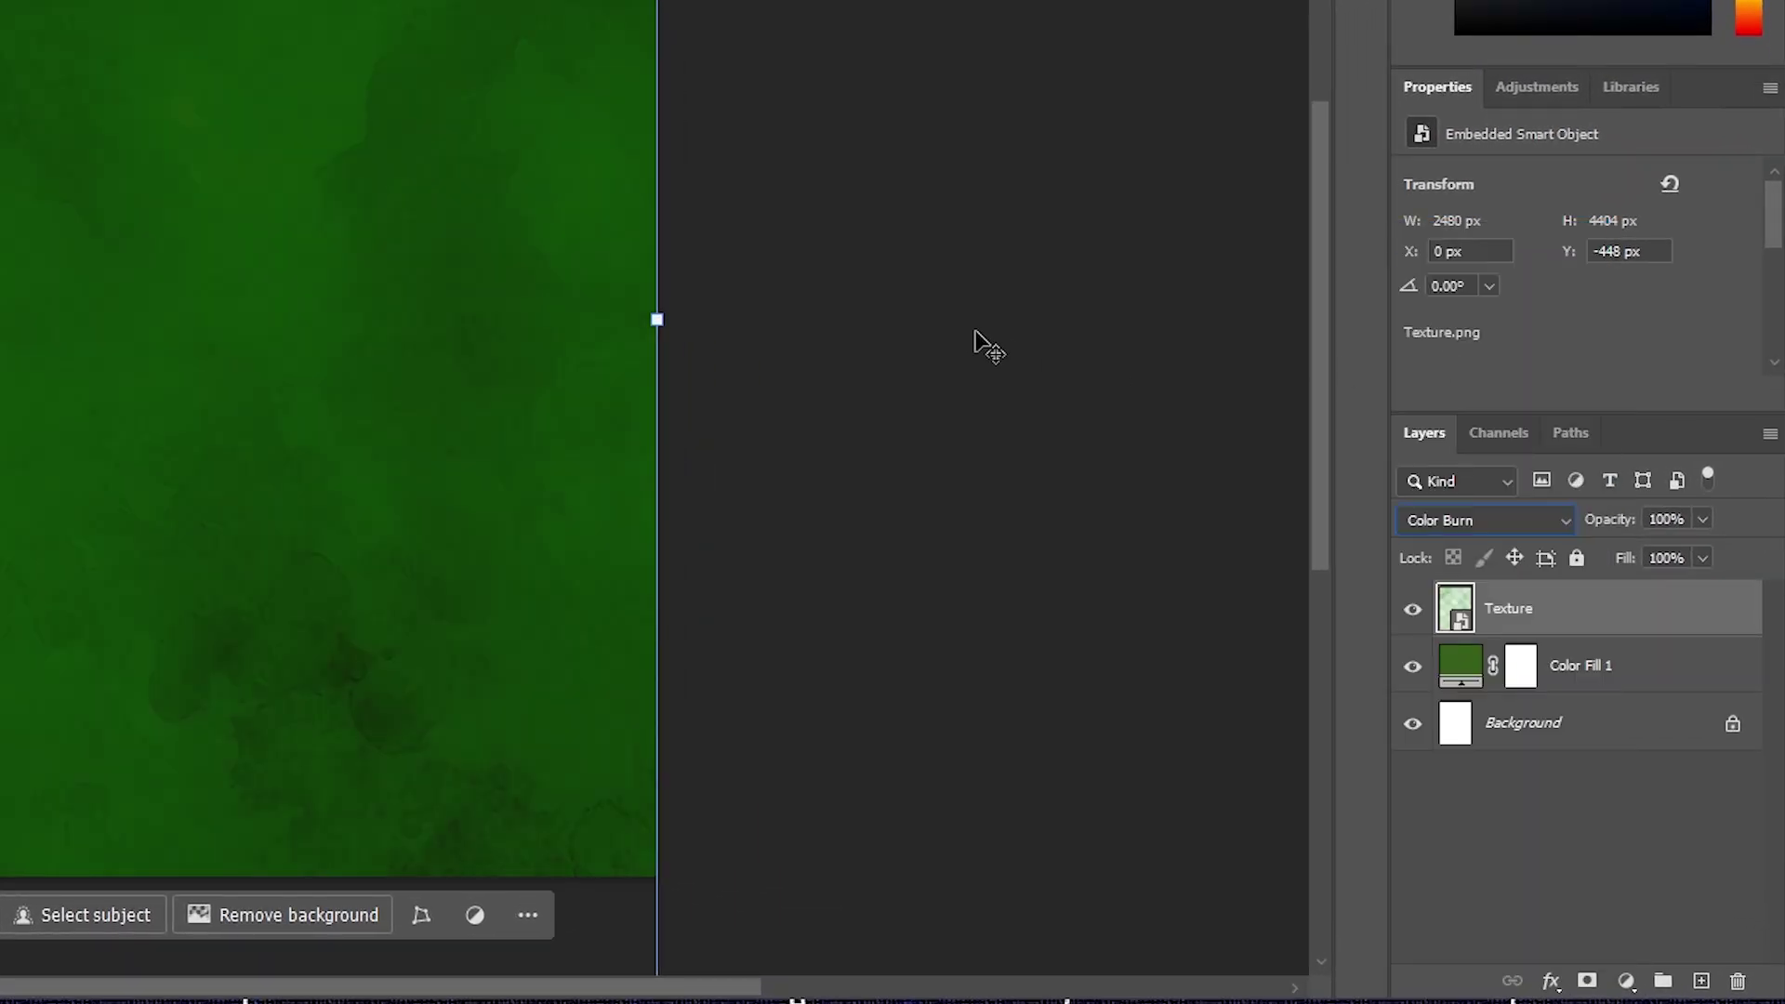
pyautogui.click(976, 336)
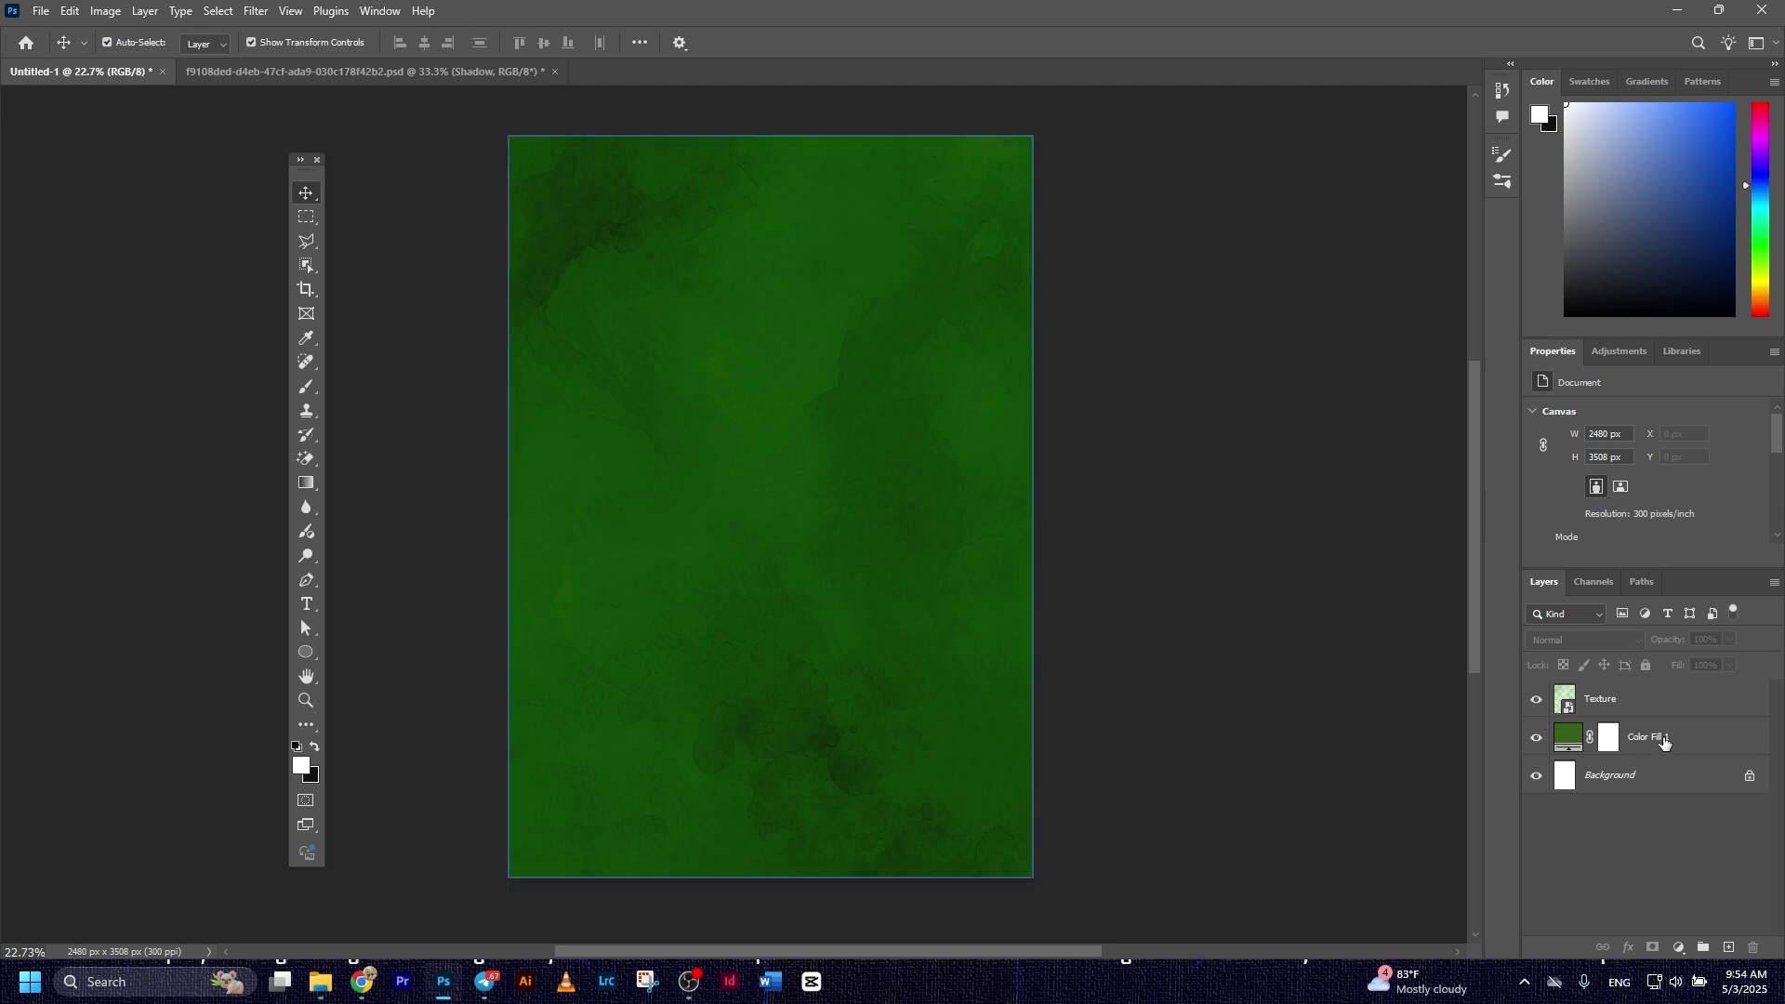
# Place the Shadow-1 image as an embedded object above Texture and scale it to about 2514 px wide to cover the canvas.
pyautogui.click(1637, 698)
pyautogui.click(37, 10)
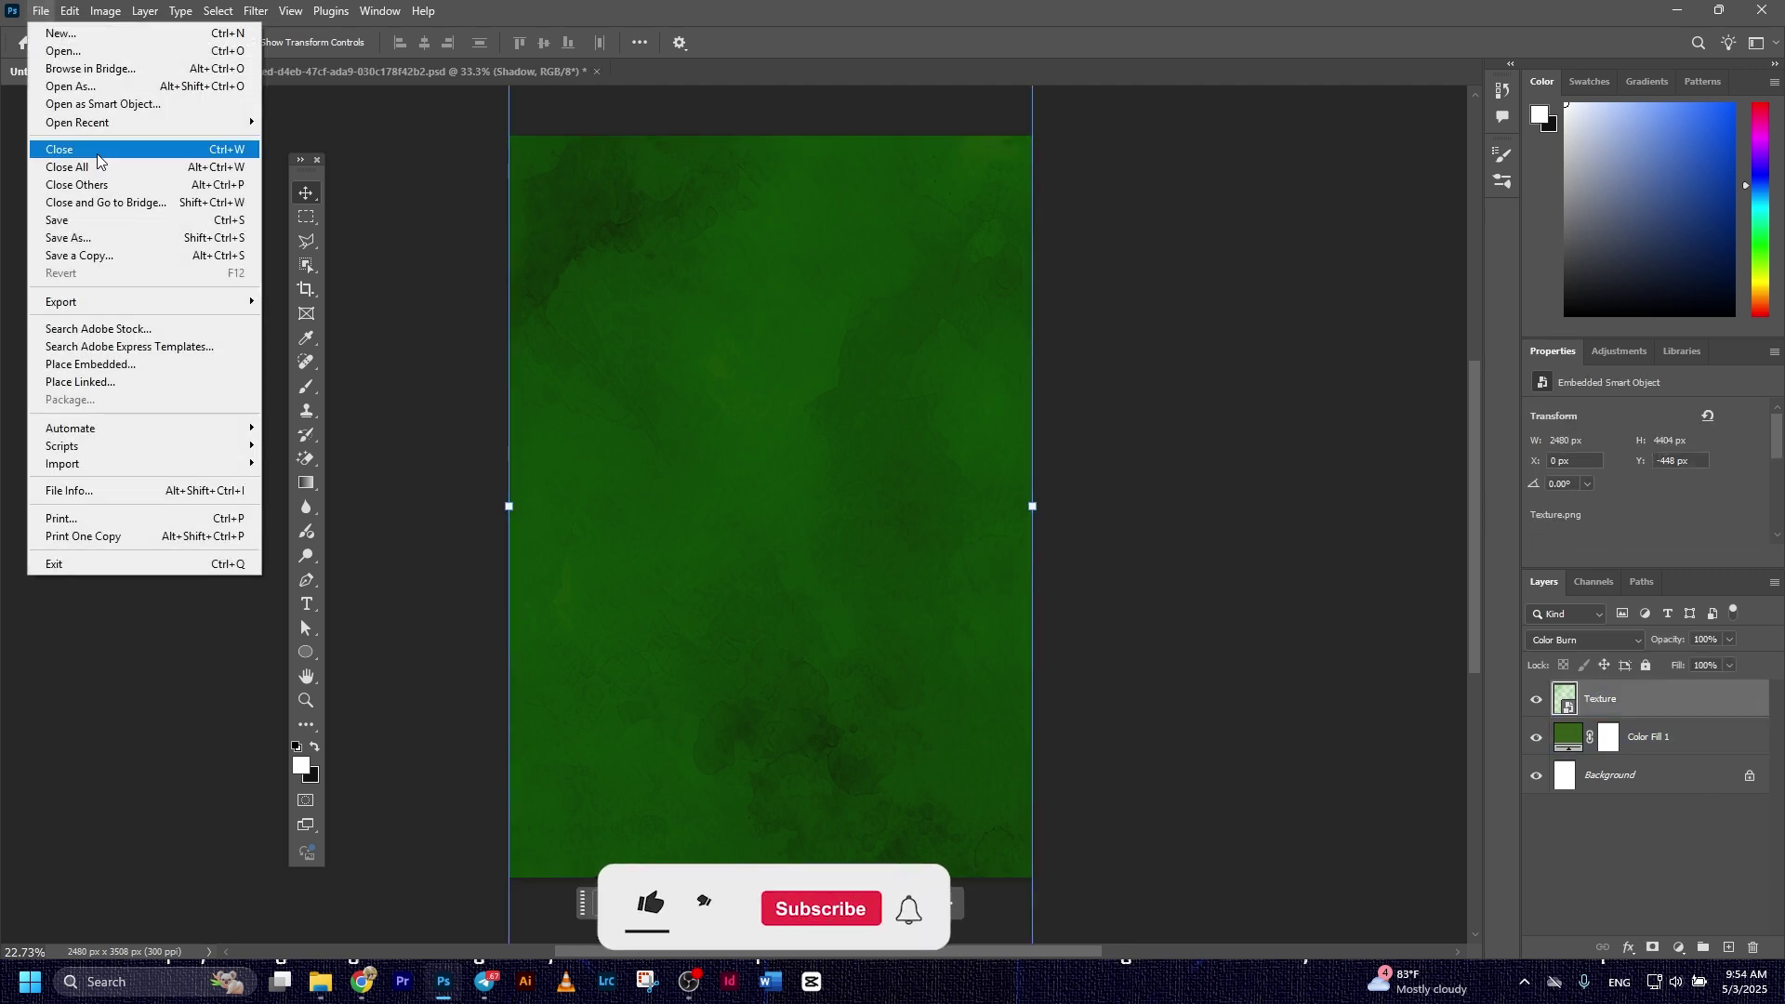
pyautogui.click(139, 368)
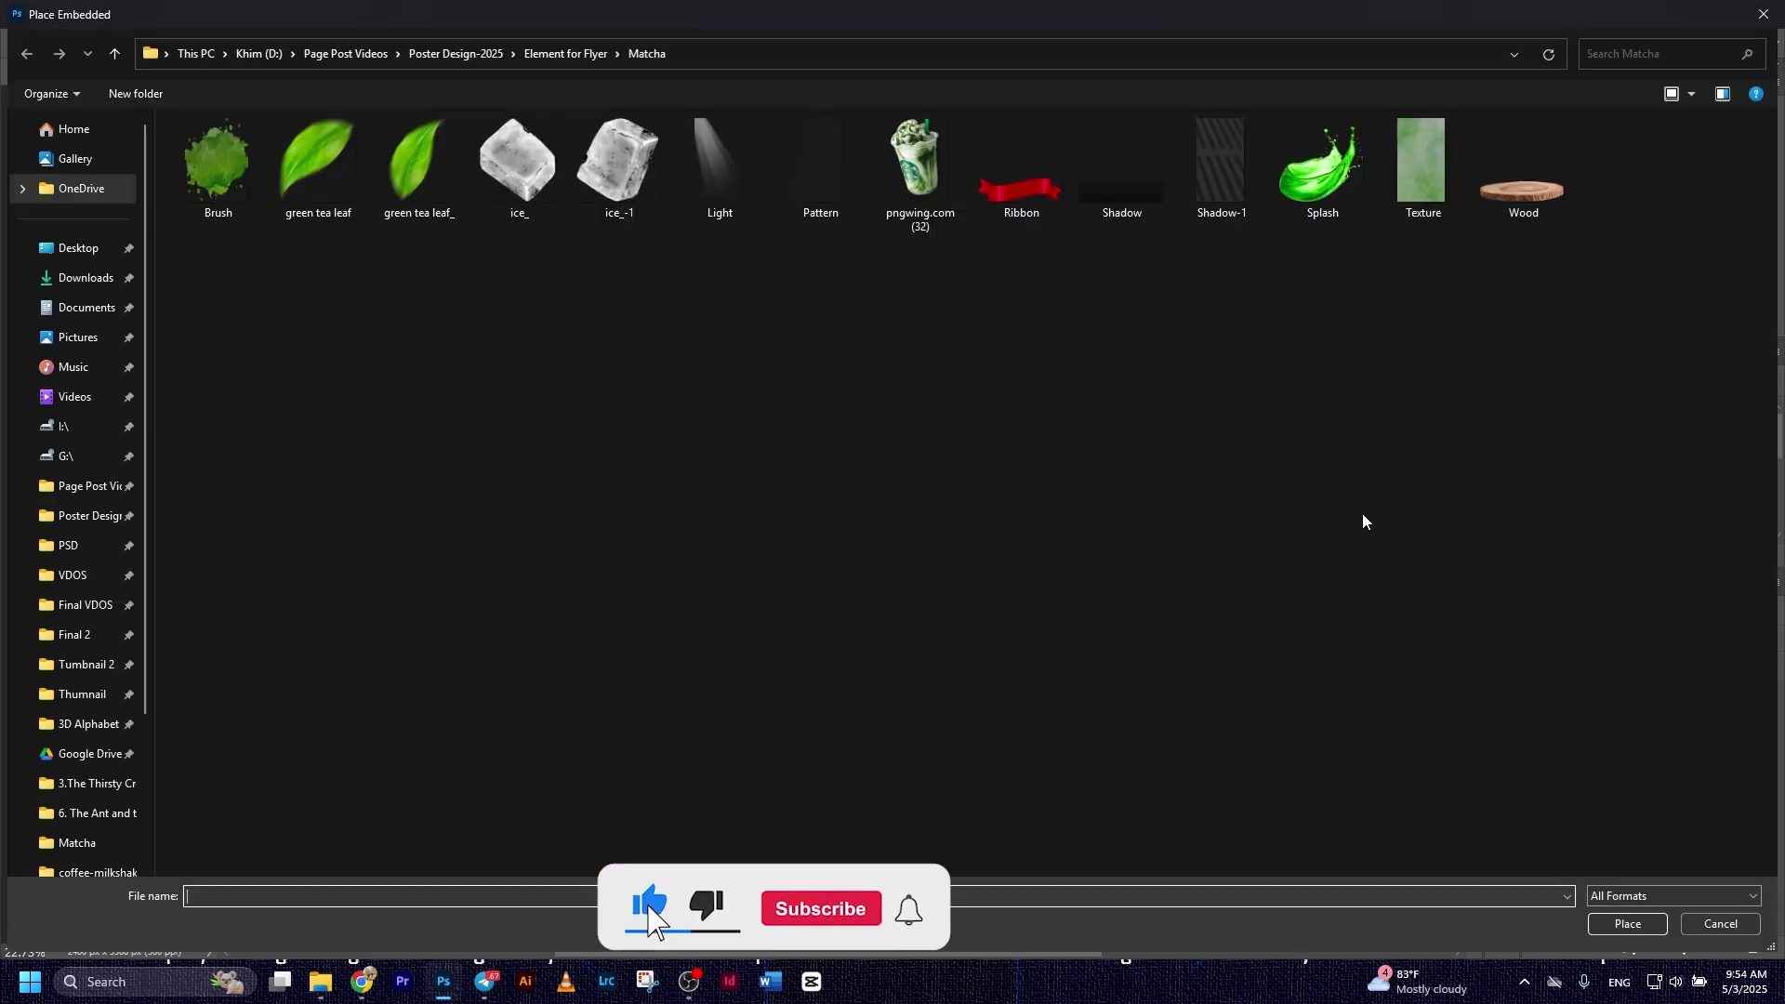
pyautogui.doubleClick(1238, 180)
pyautogui.moveTo(884, 304)
pyautogui.mouseDown()
pyautogui.moveTo(957, 177)
pyautogui.moveTo(1073, 140)
pyautogui.moveTo(1147, 88)
pyautogui.mouseUp()
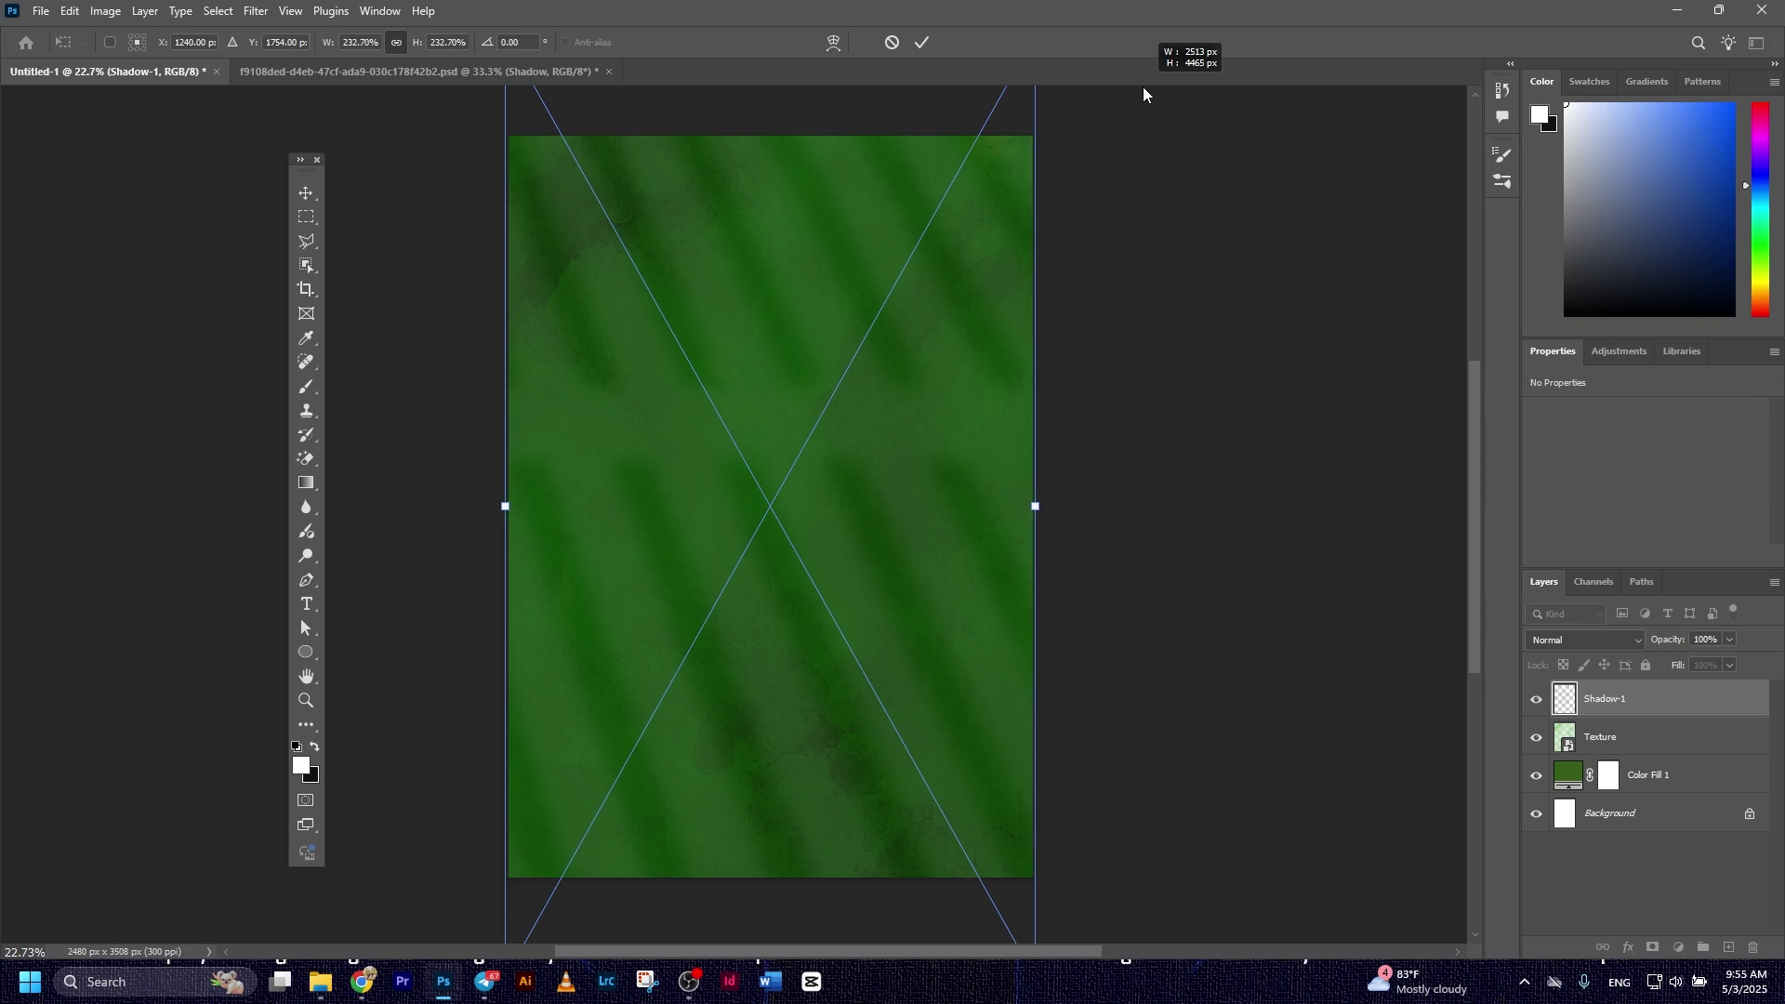
pyautogui.press('Return')
# Set the Shadow-1 layer's blend mode to Multiply.
pyautogui.click(1634, 639)
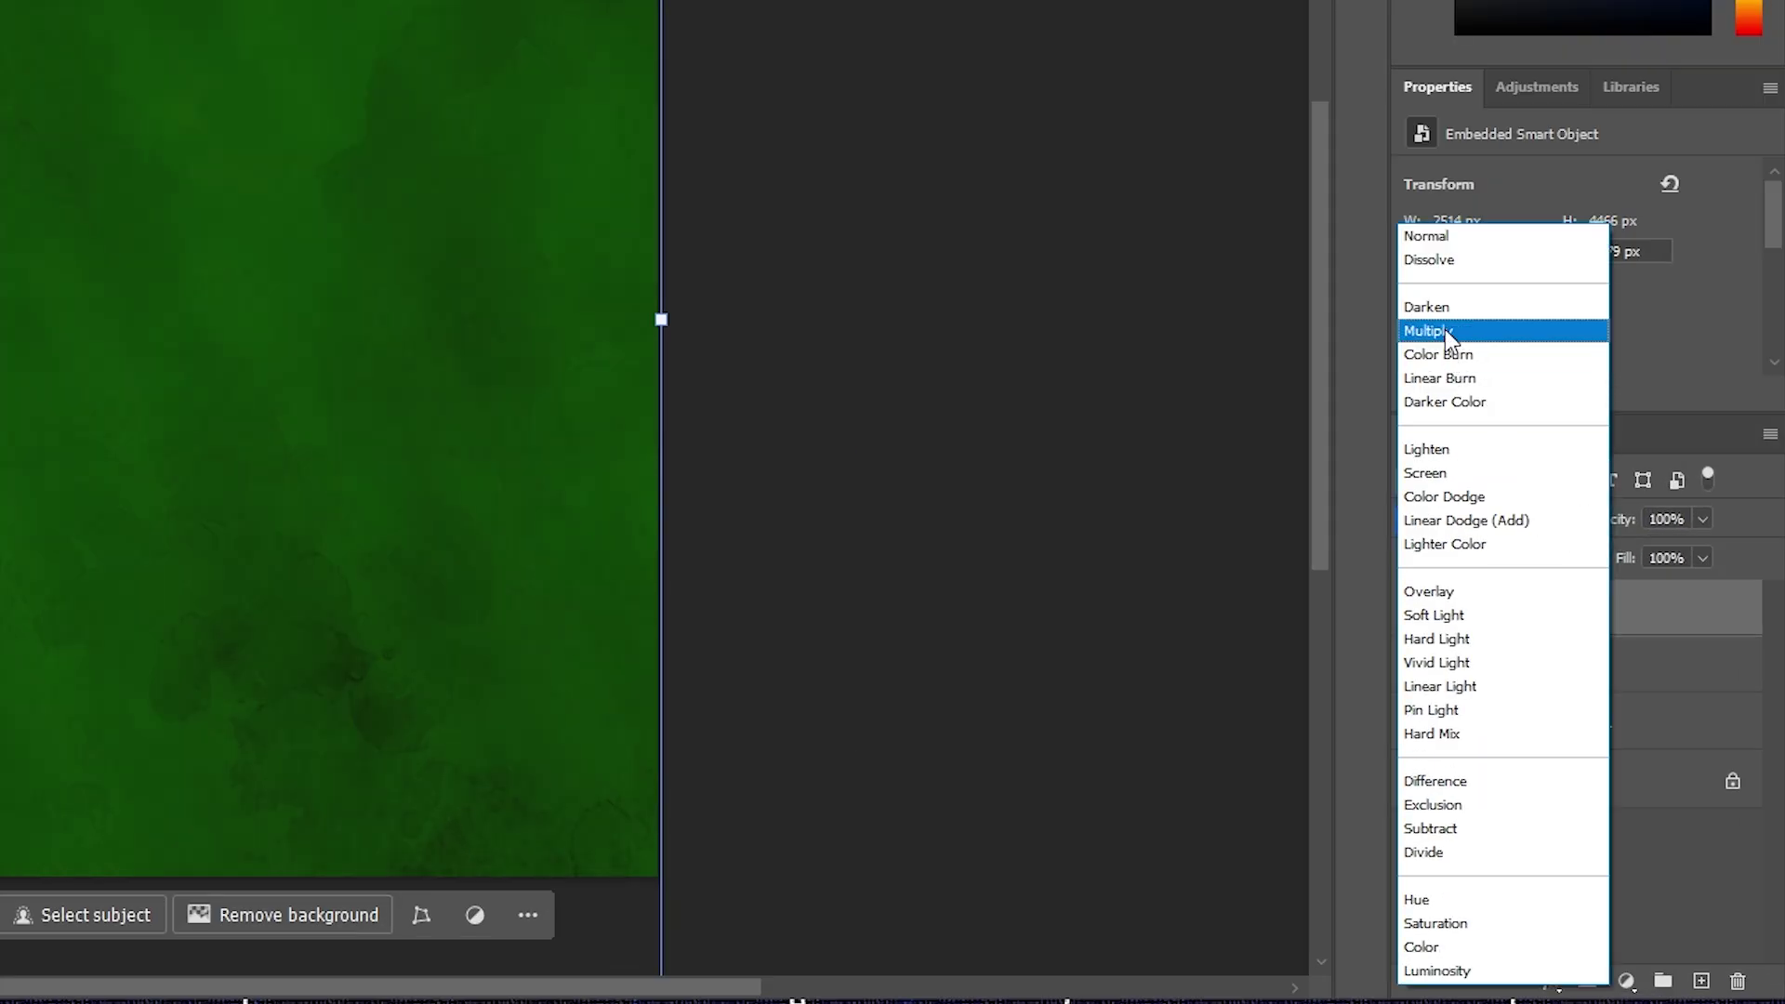
pyautogui.click(1445, 329)
pyautogui.click(991, 363)
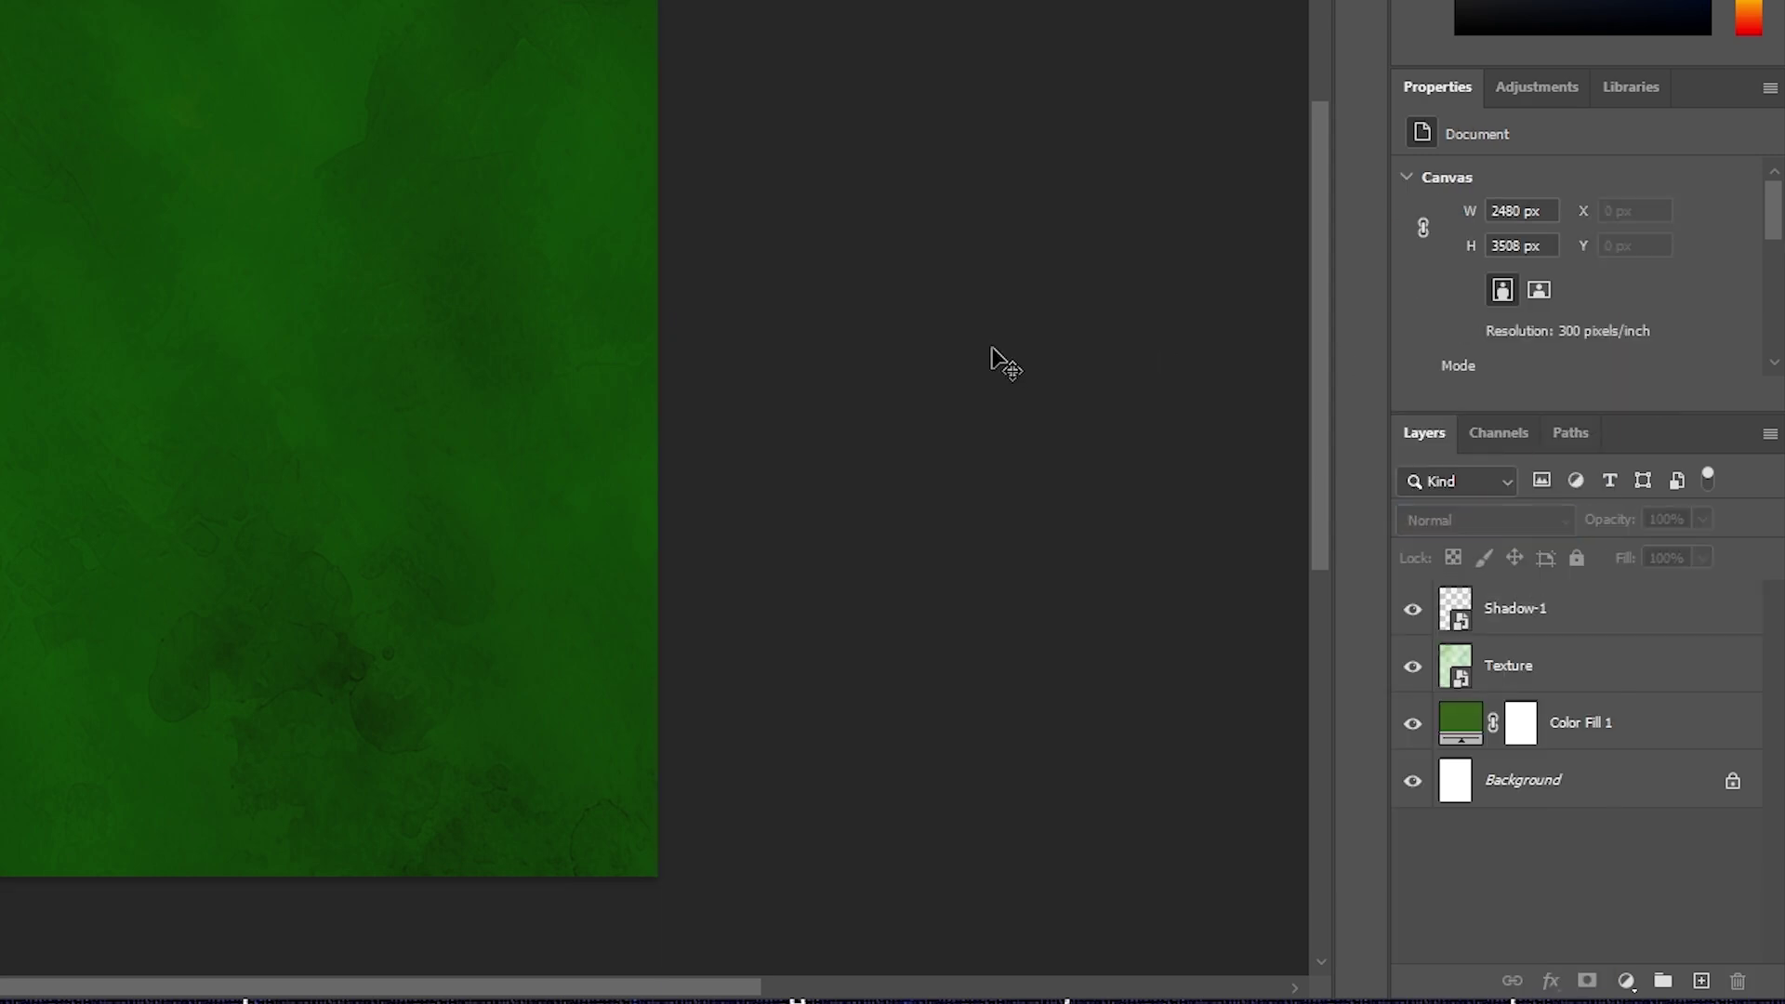
# Place the Pattern image as an embedded object above Shadow-1 and scale it to about 2470 px wide to cover the canvas.
pyautogui.click(1622, 706)
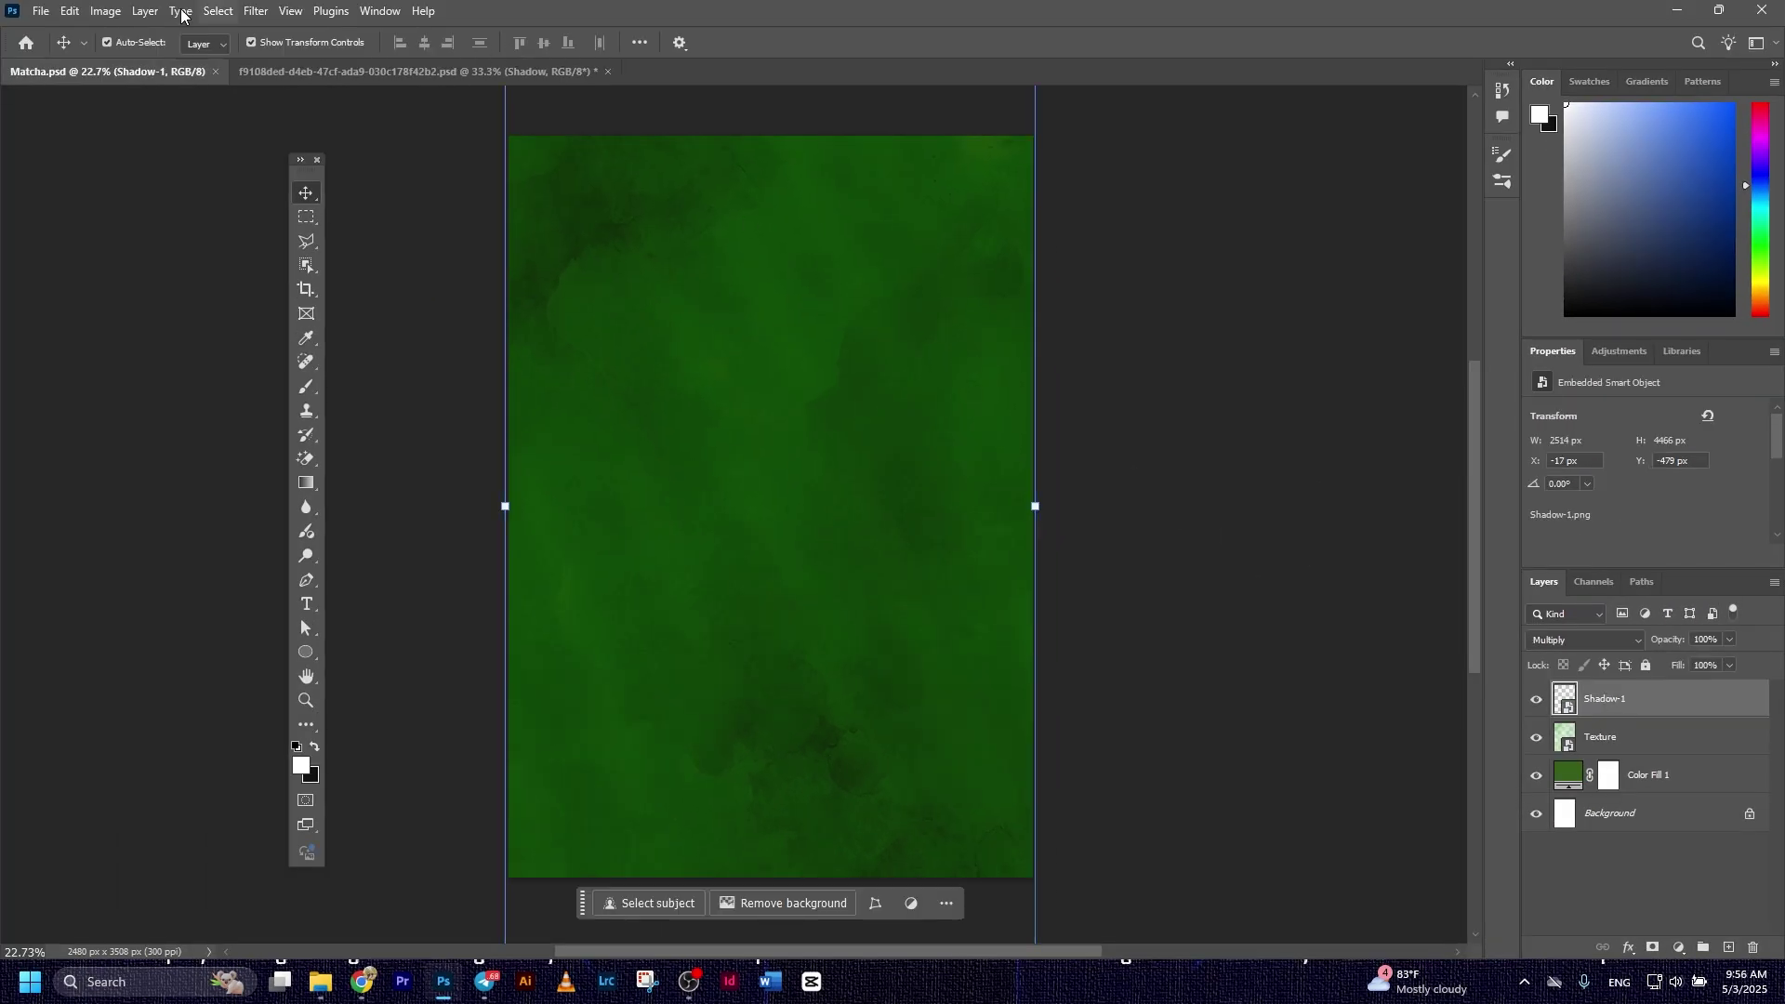
pyautogui.click(37, 11)
pyautogui.click(114, 363)
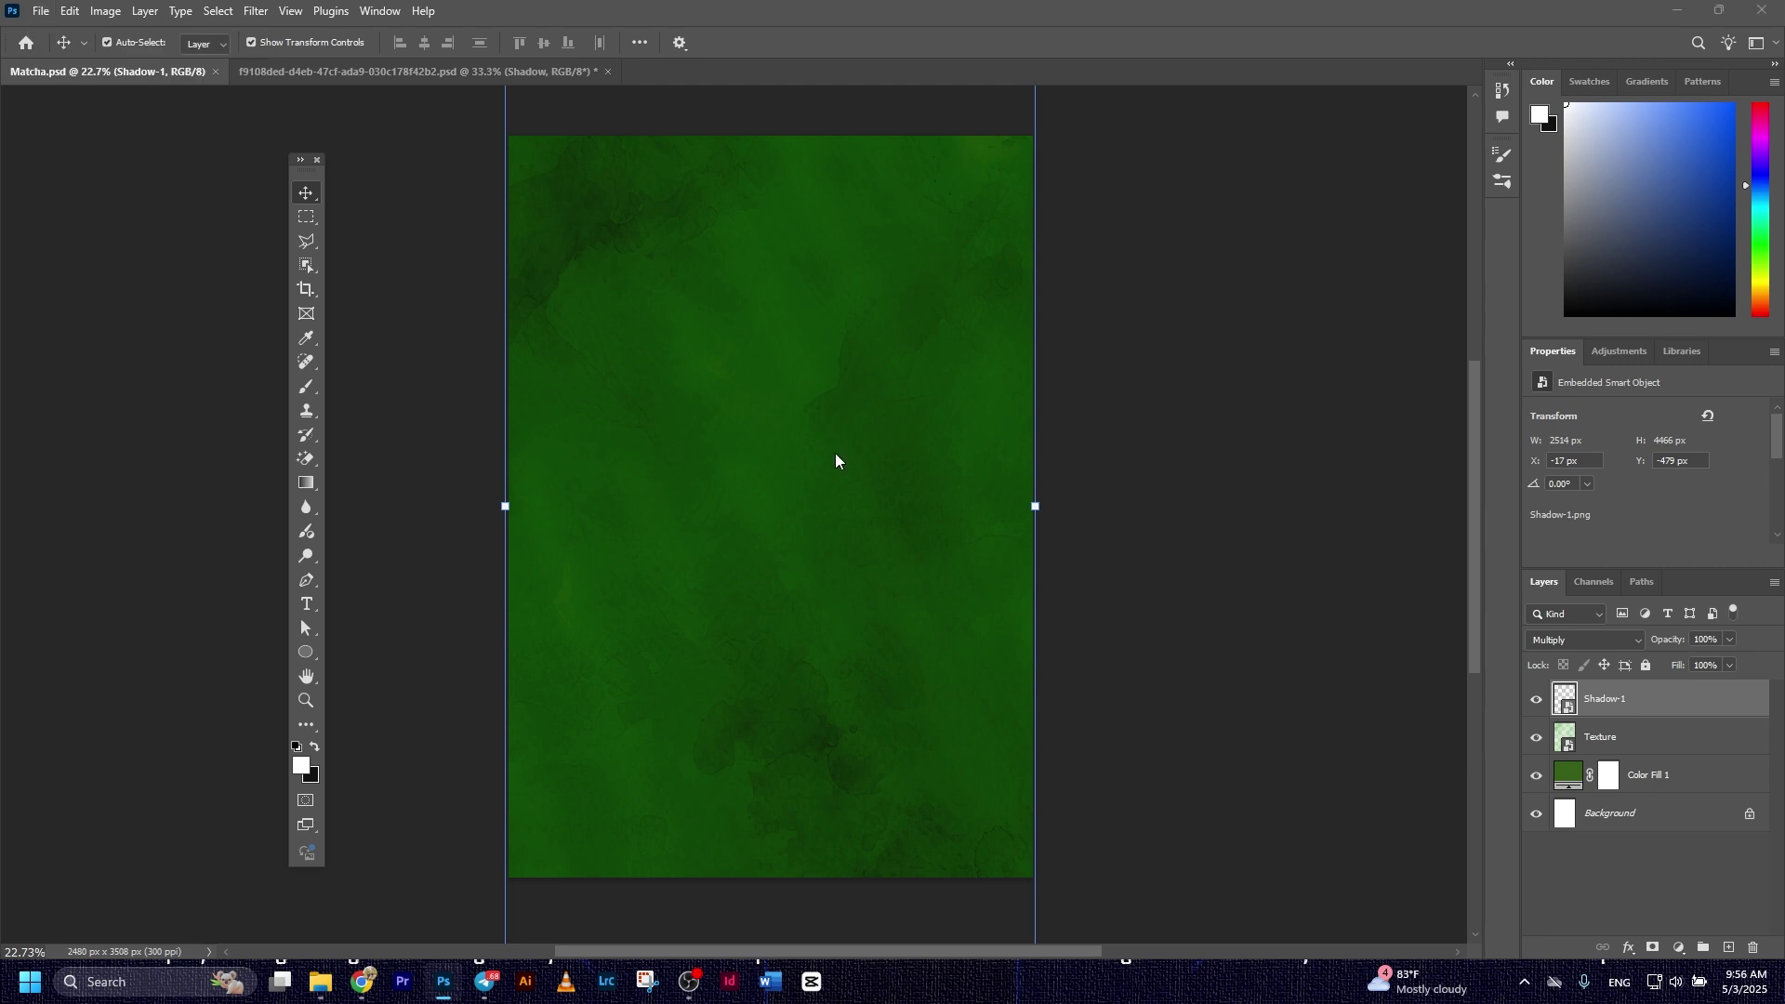
pyautogui.doubleClick(819, 165)
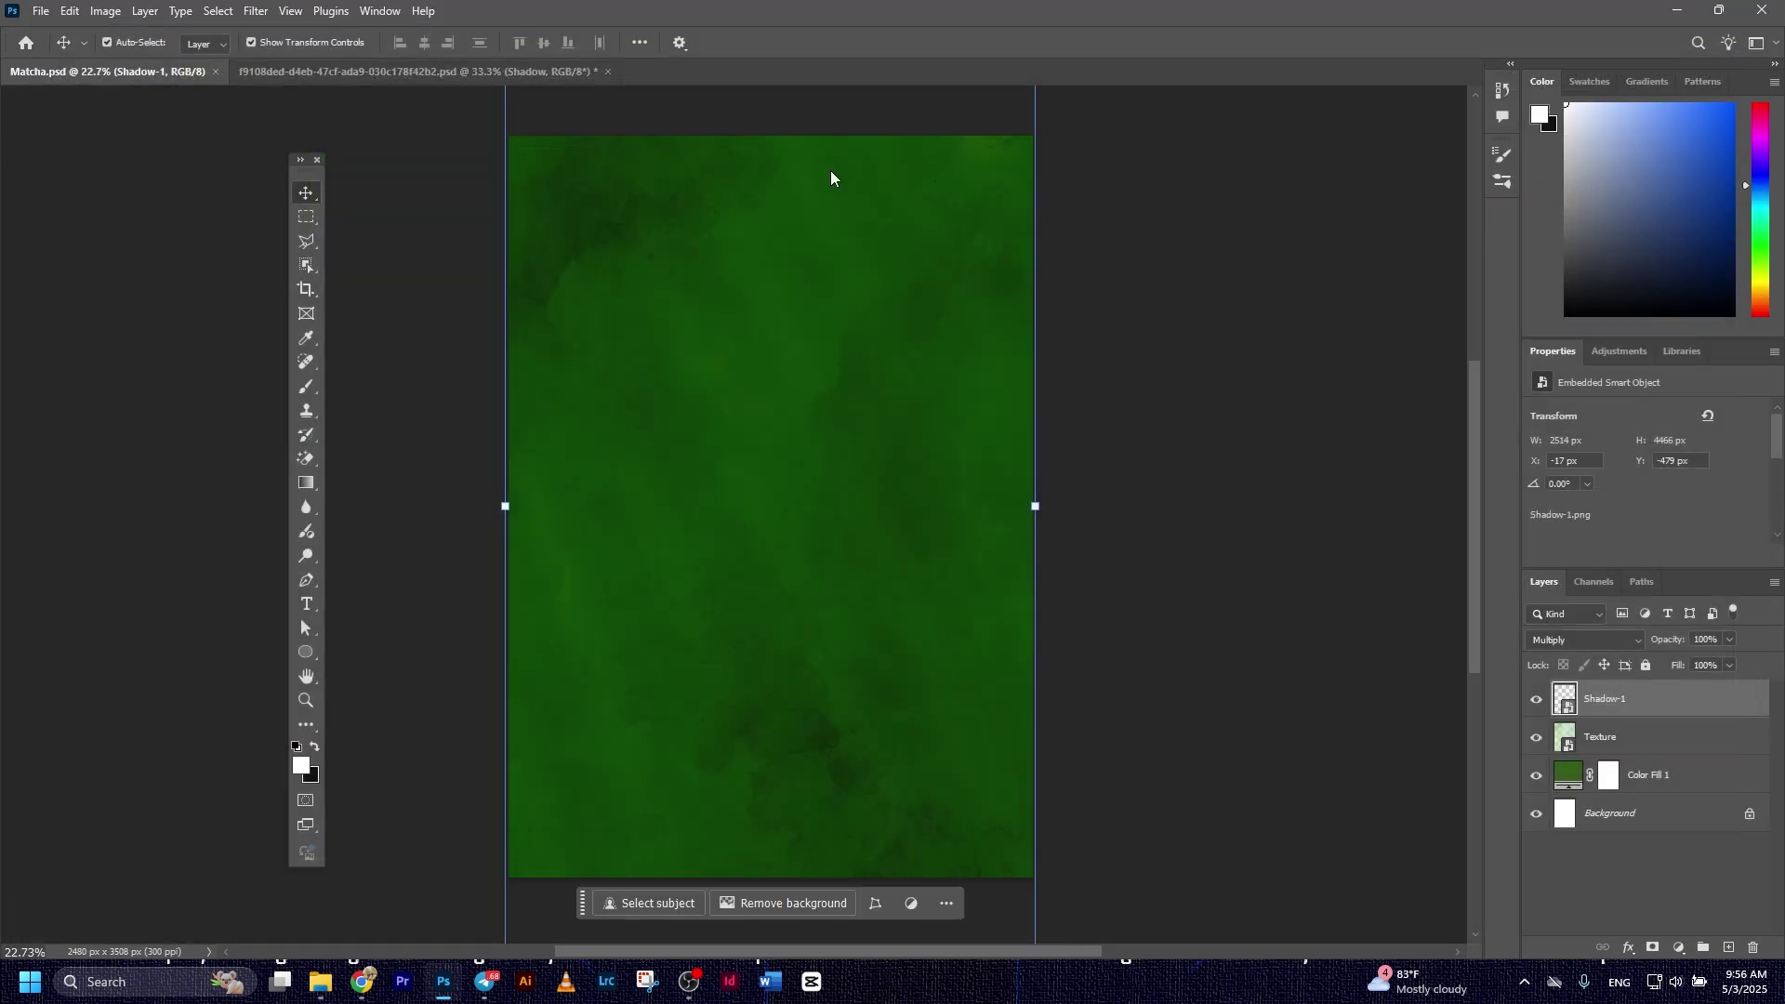
pyautogui.moveTo(886, 297); pyautogui.dragTo(1127, 87)
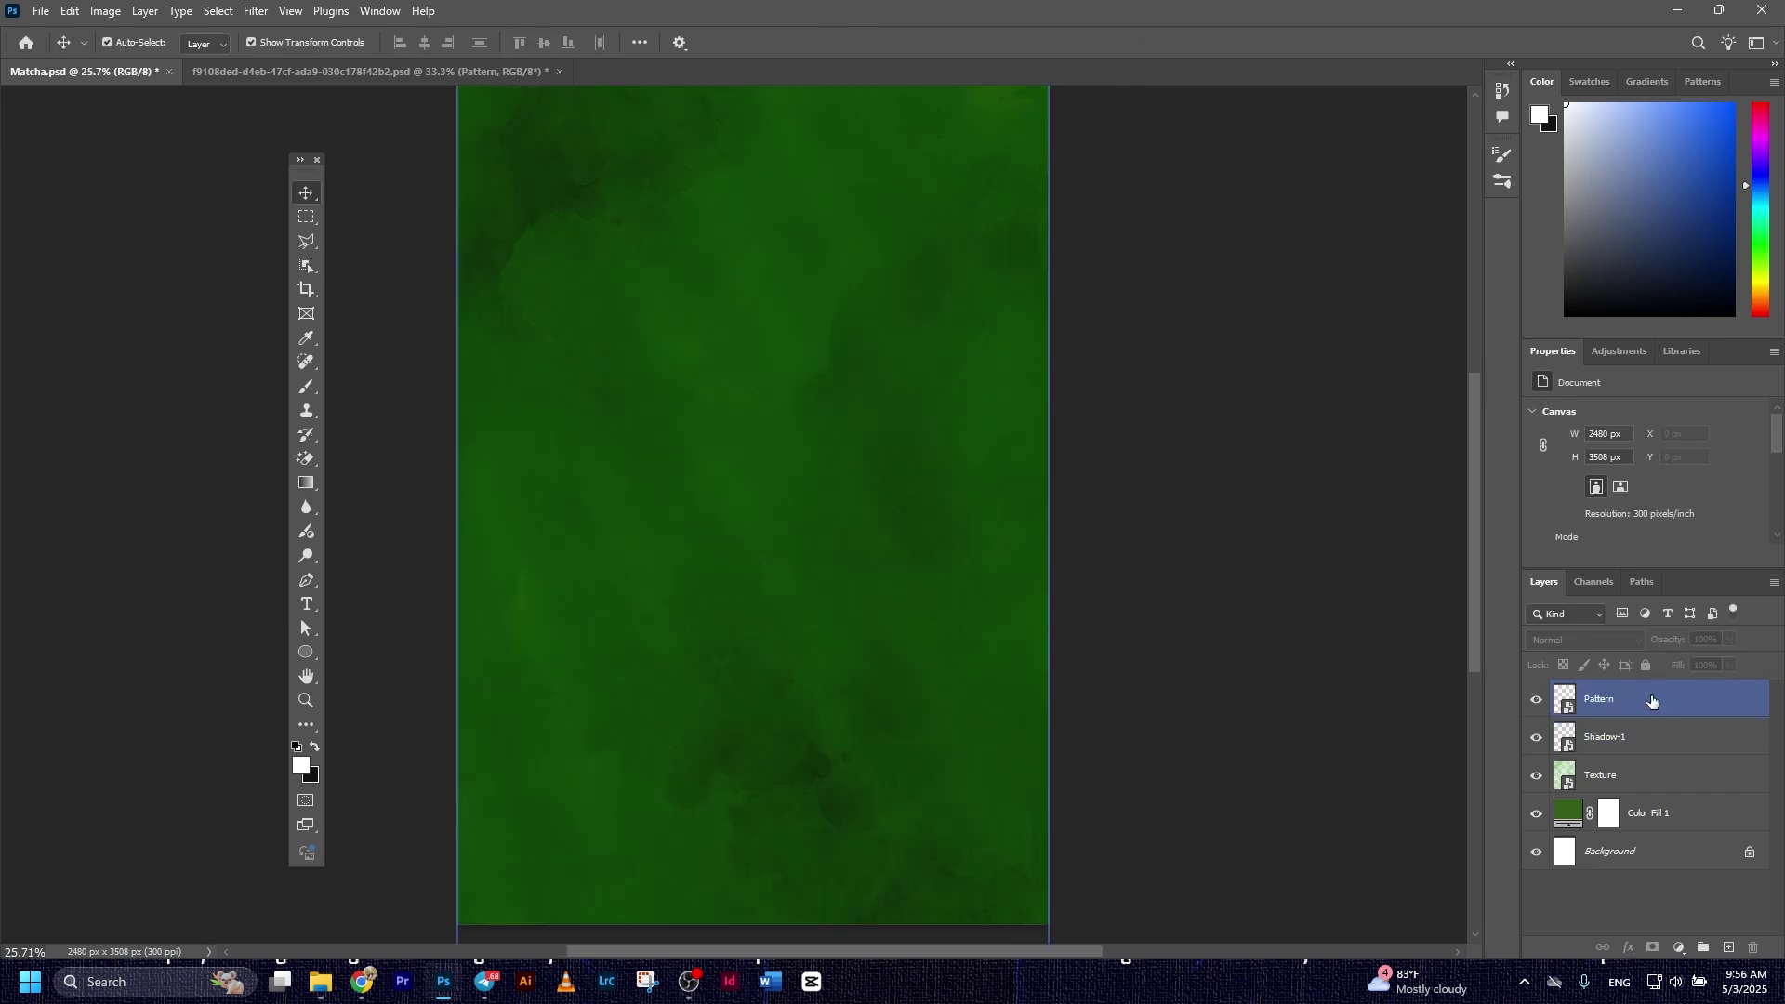
# Set the Pattern layer's blend mode to Soft Light.
pyautogui.click(1651, 701)
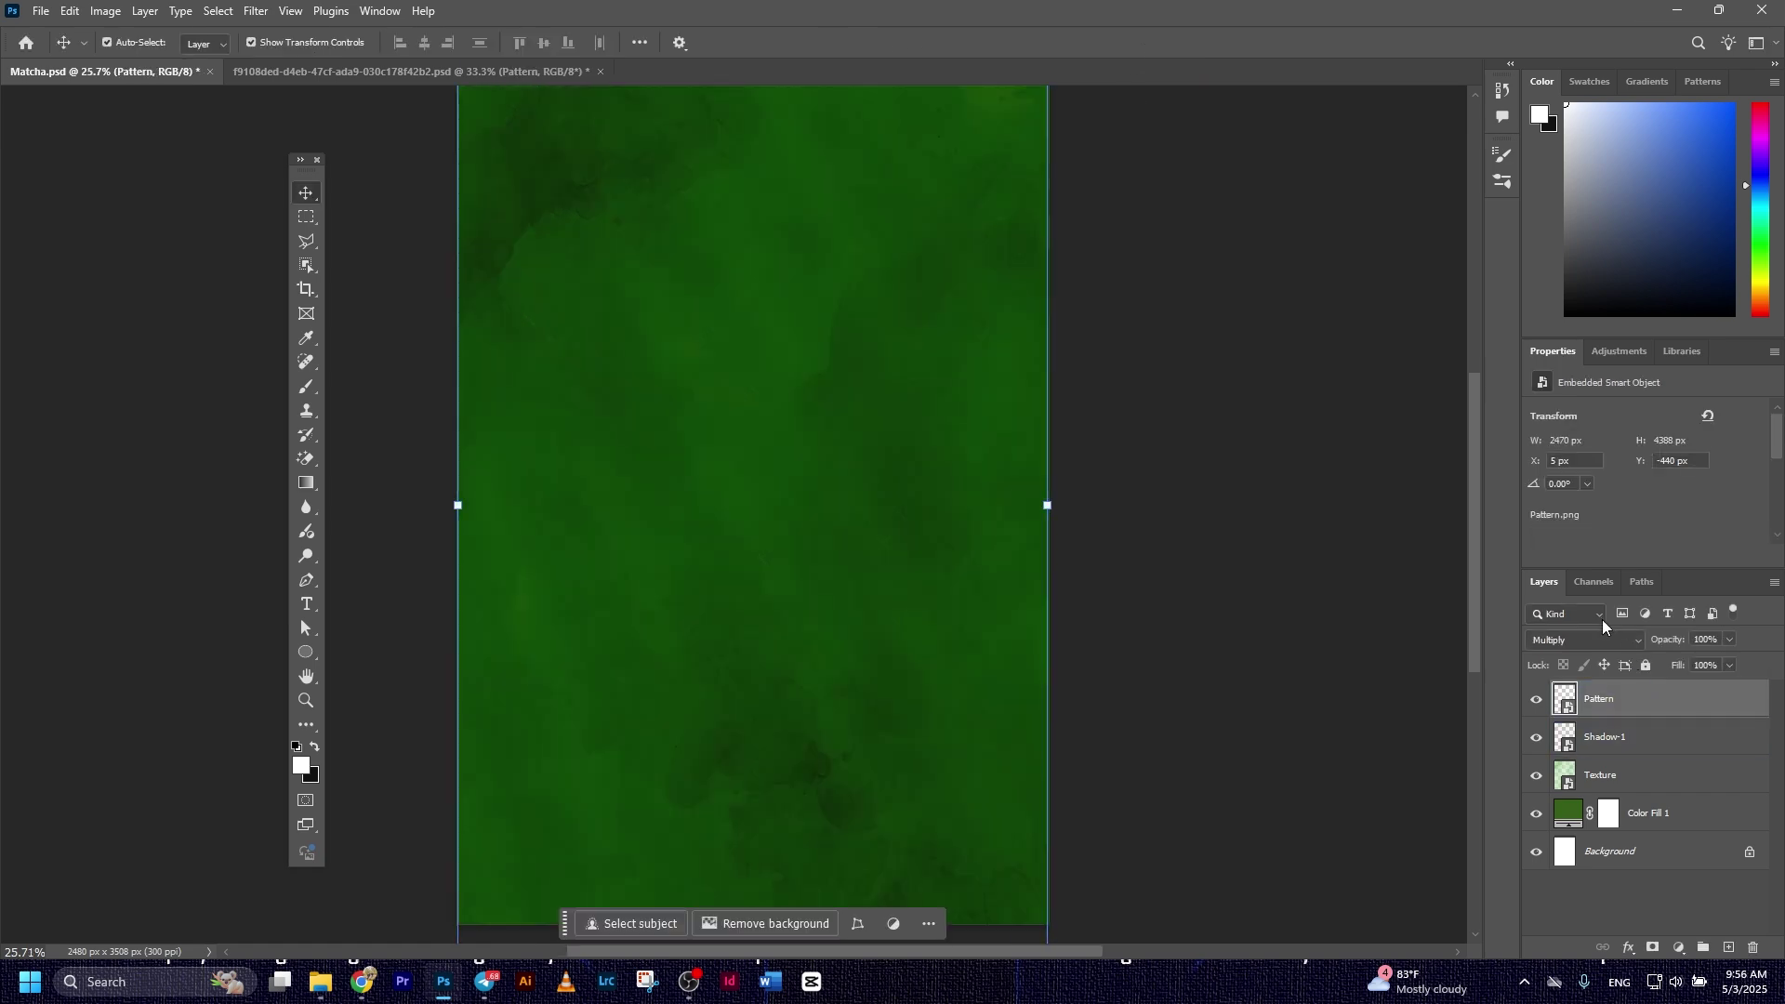
pyautogui.click(1609, 641)
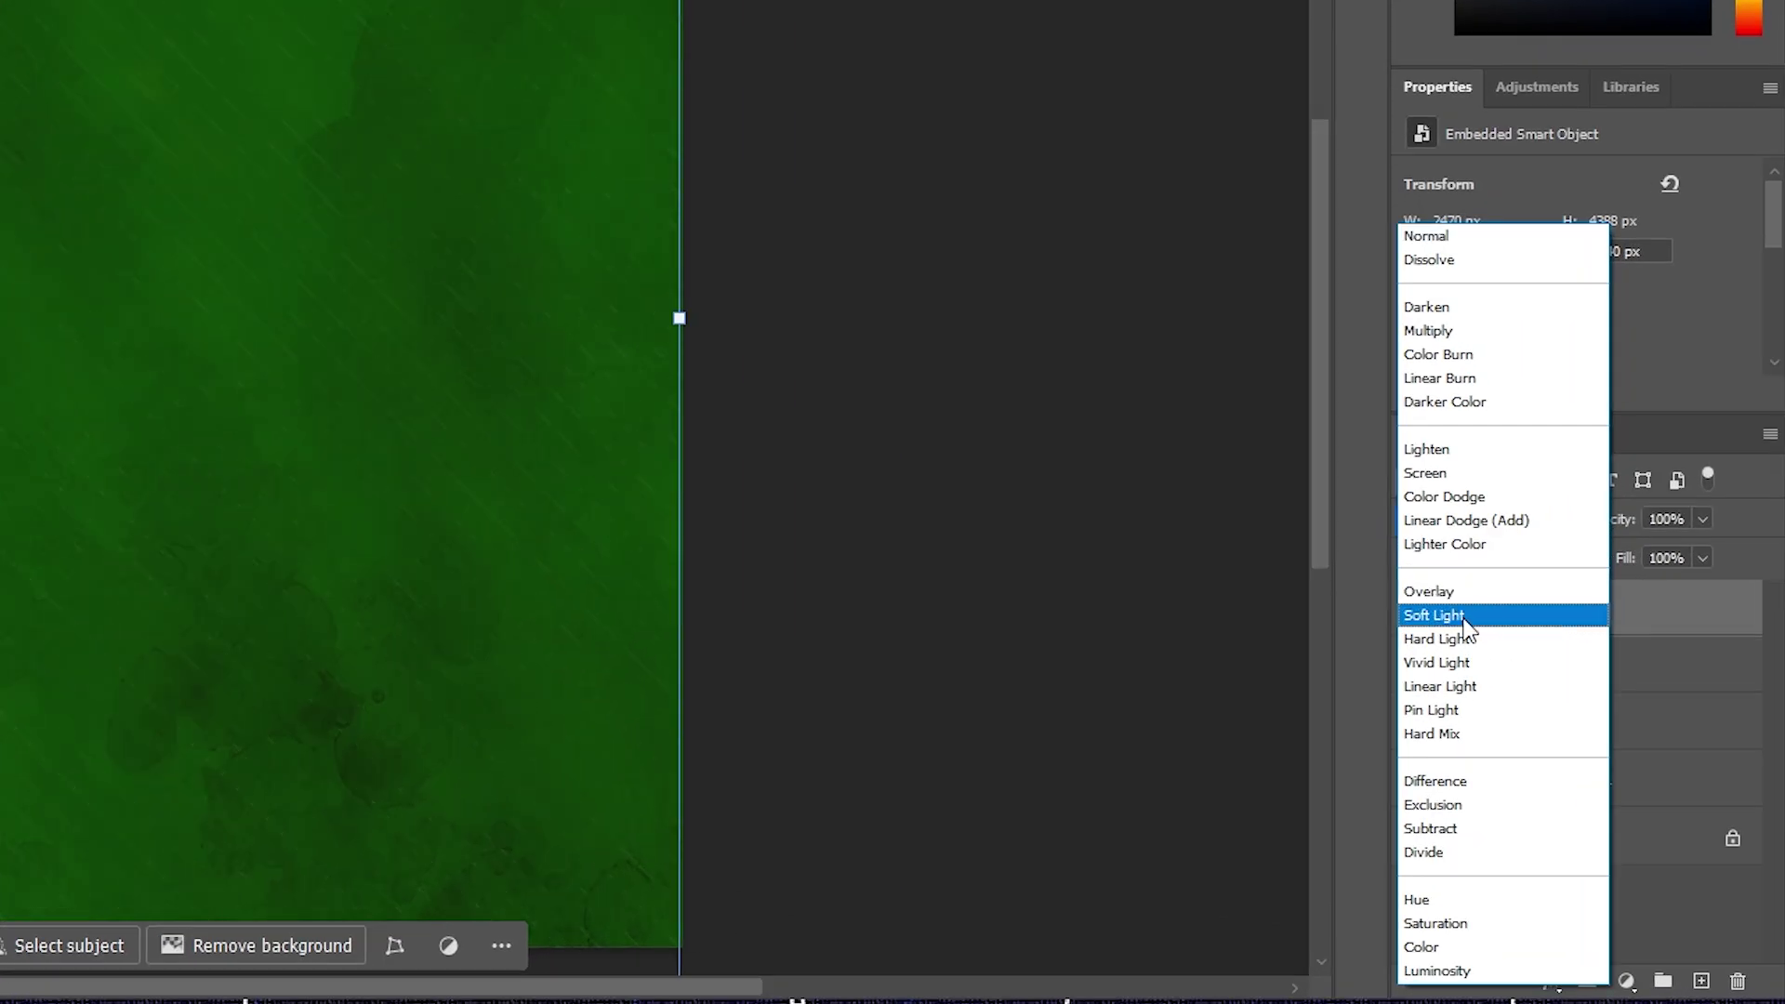
pyautogui.click(1436, 615)
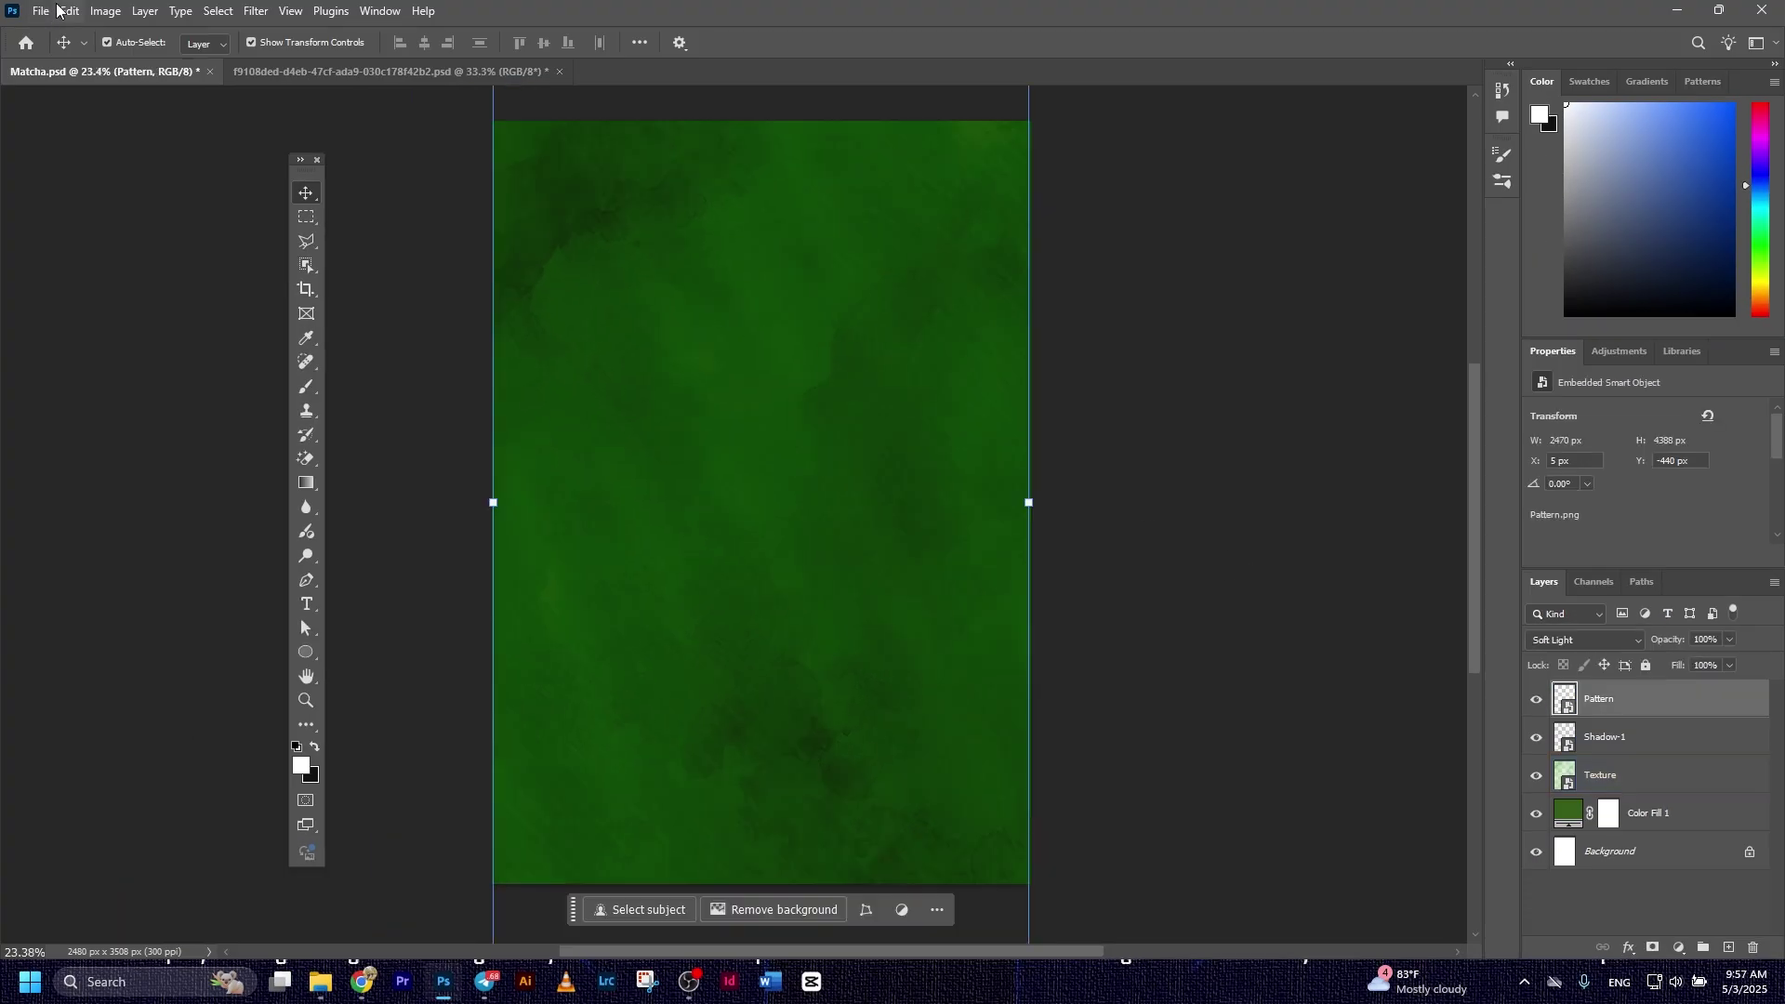
# Place the Brush image as an embedded object in the middle of the canvas and enlarge it to about 1650 × 2172 px.
pyautogui.click(42, 11)
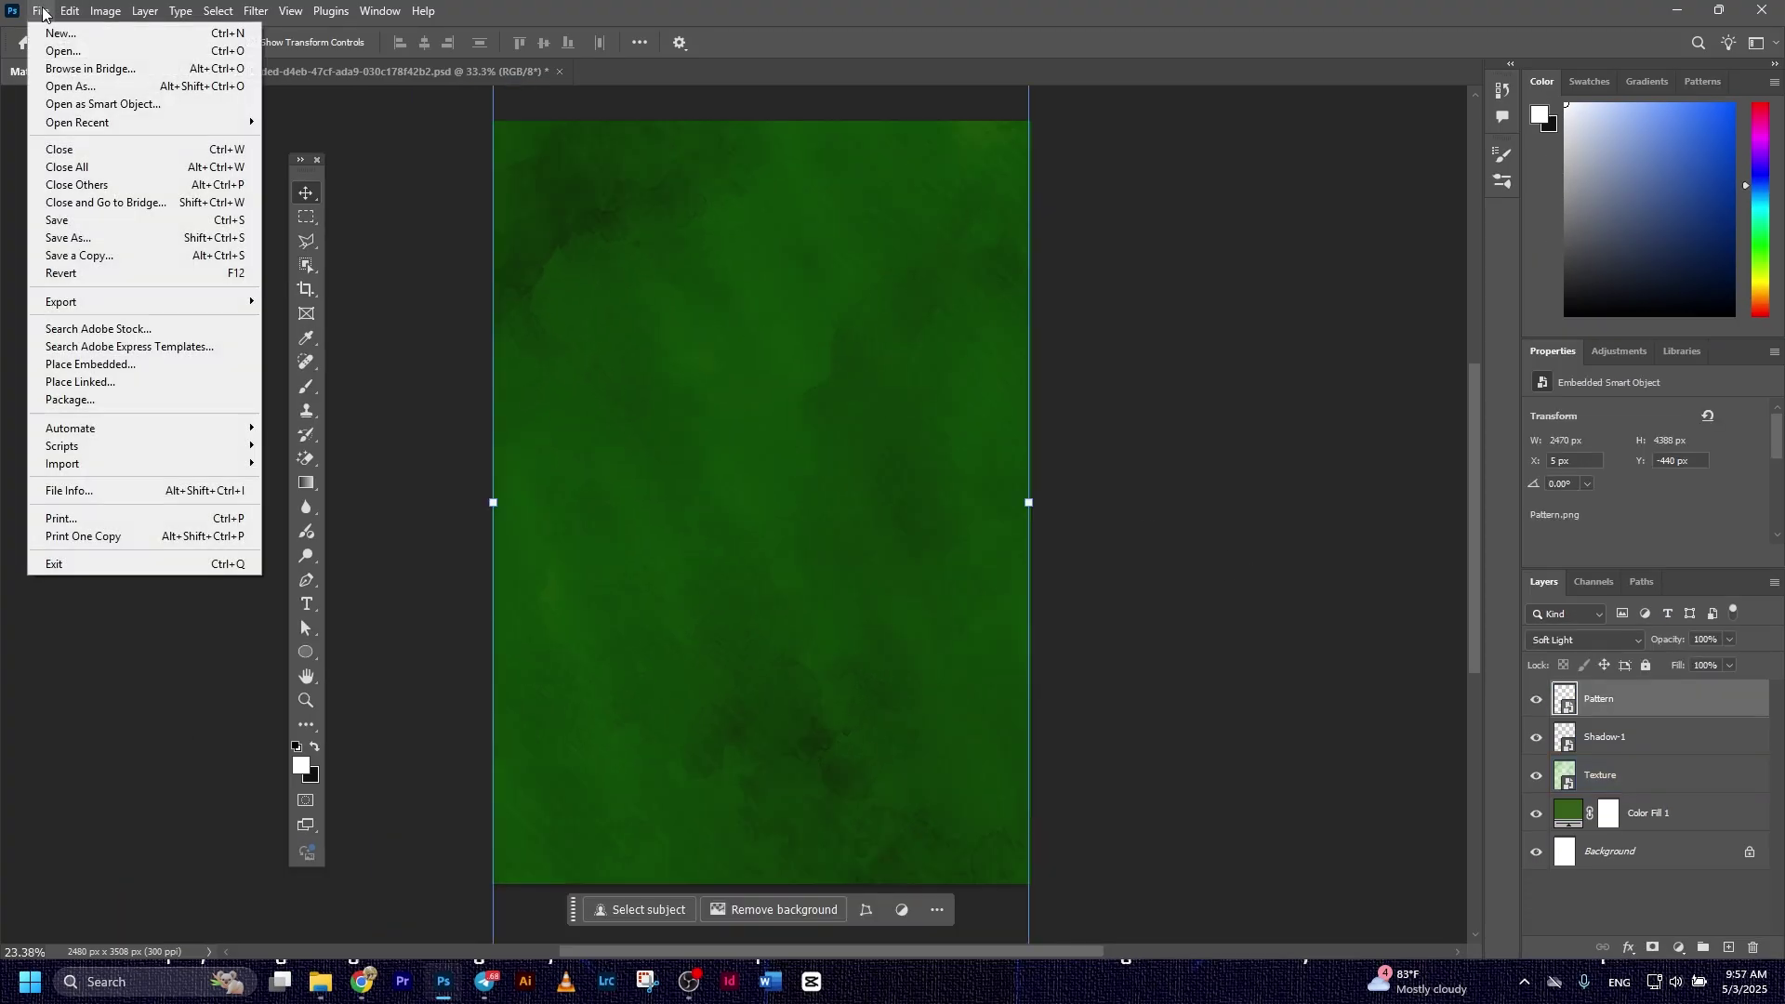
pyautogui.click(121, 364)
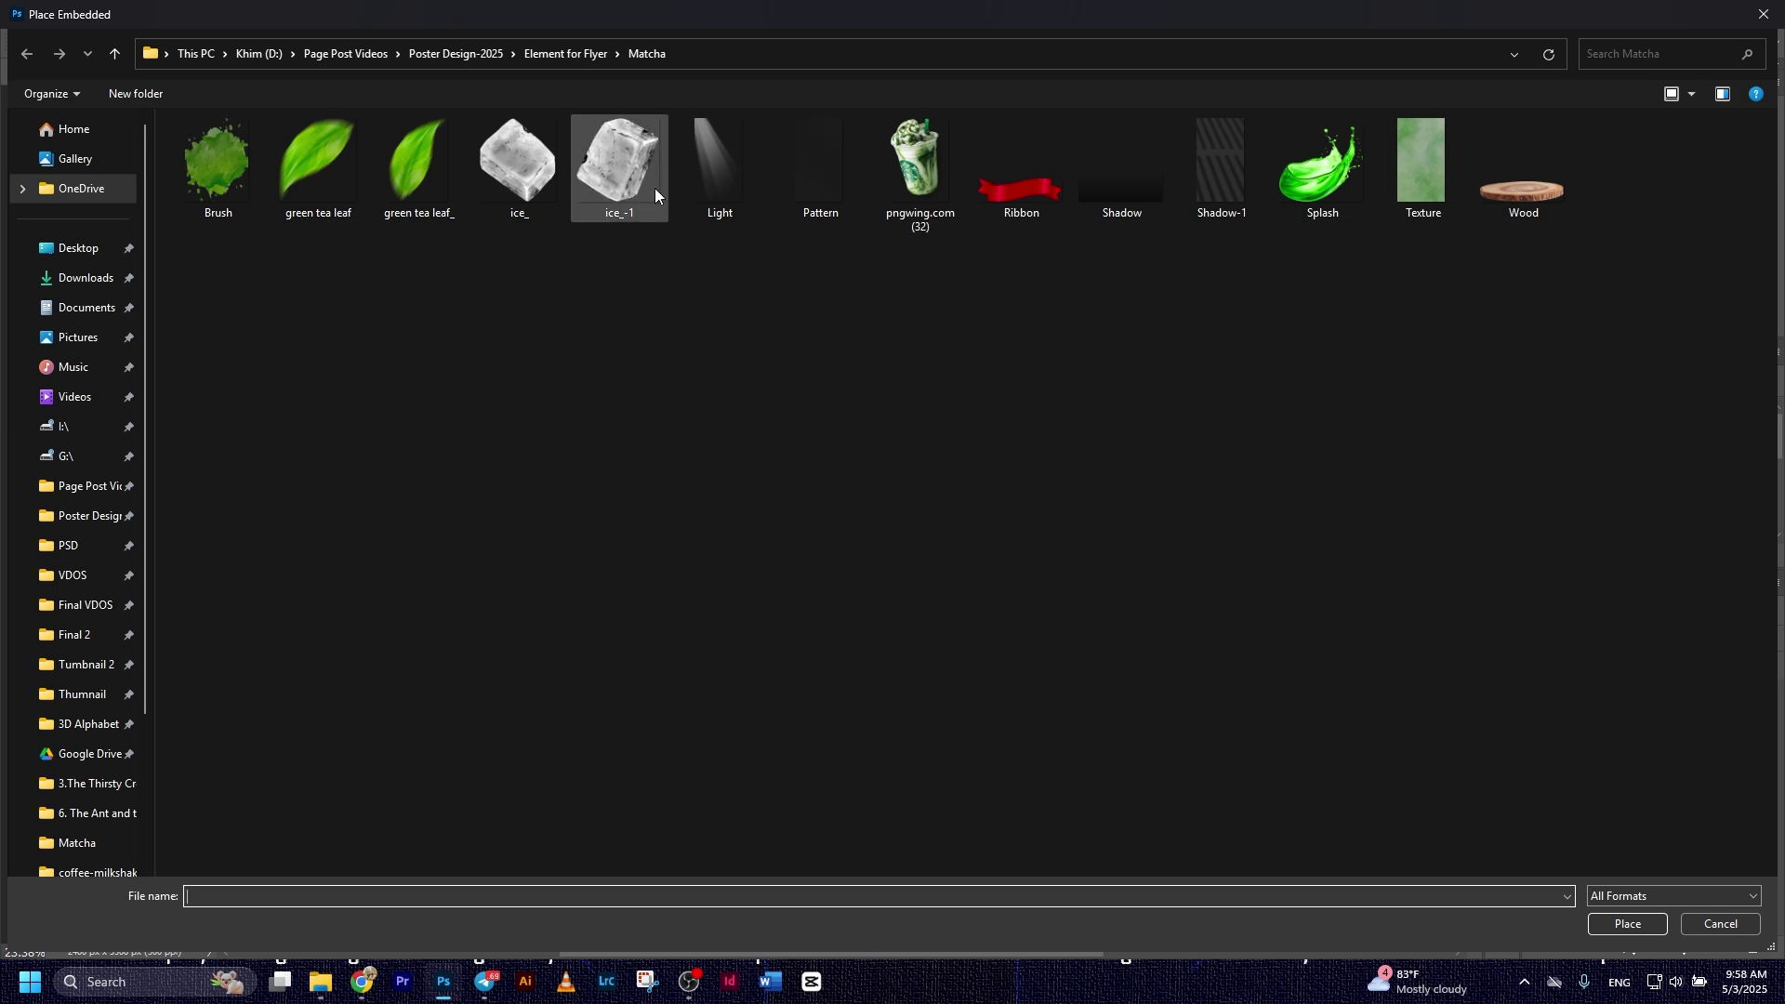
pyautogui.click(223, 154)
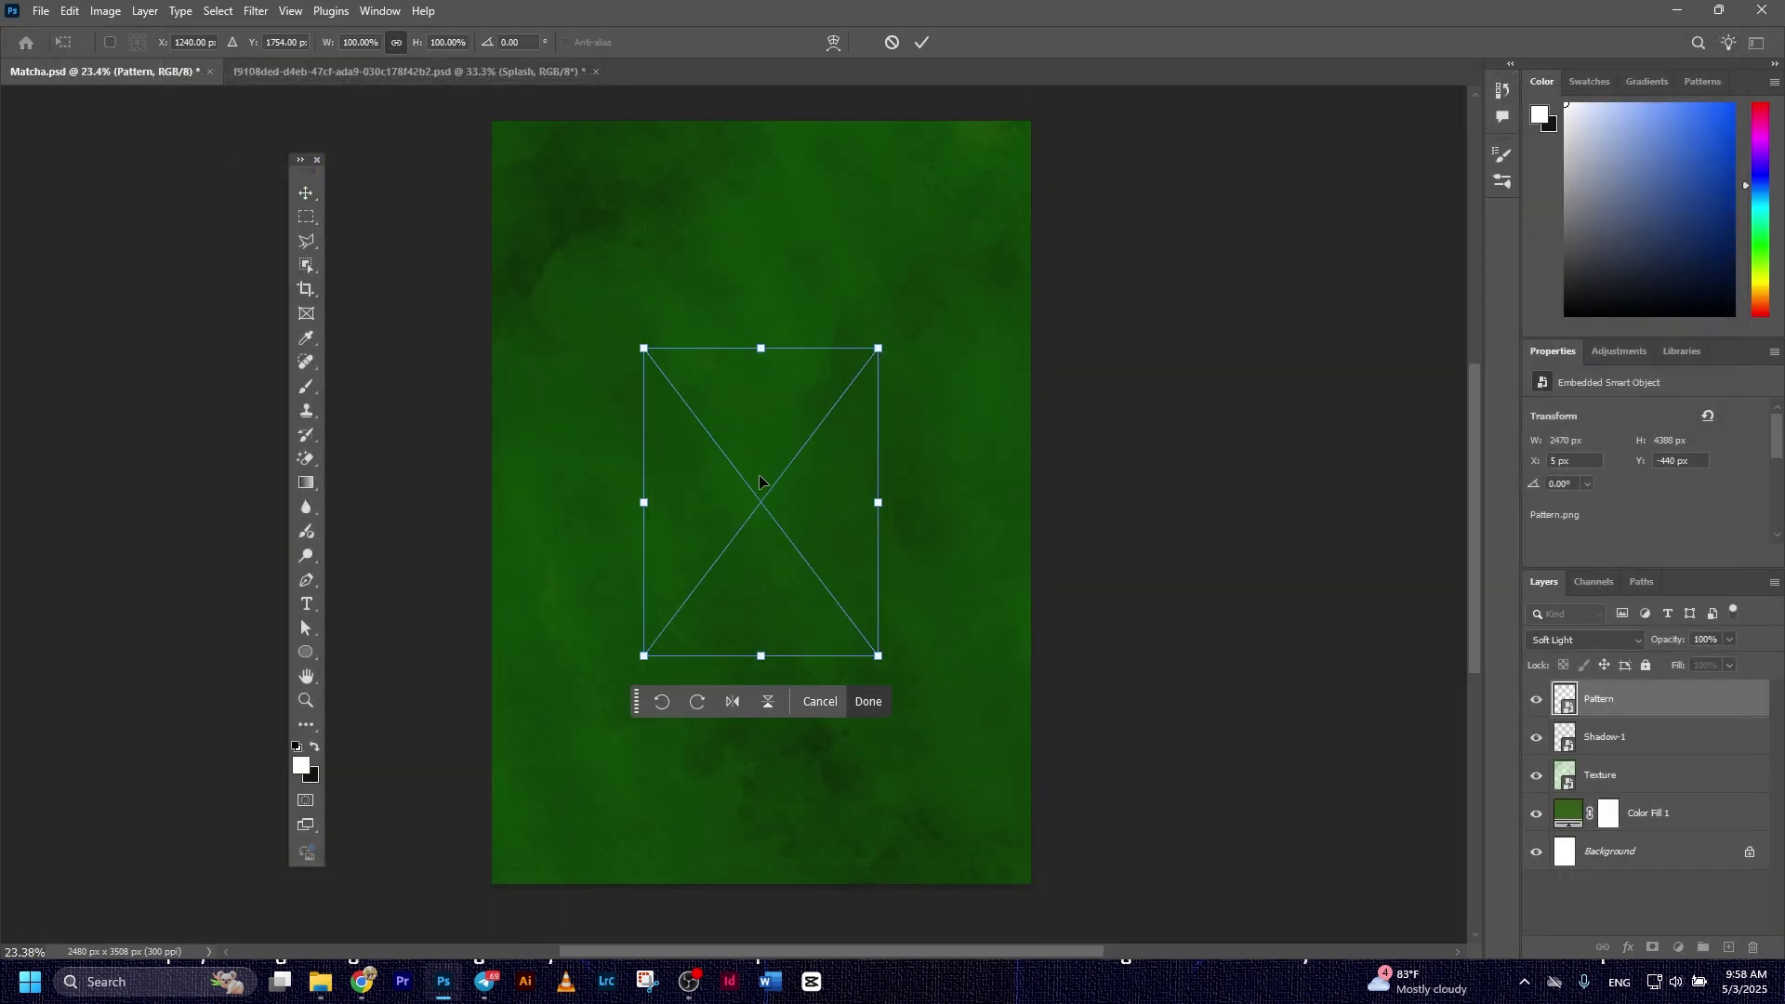
pyautogui.moveTo(874, 351); pyautogui.dragTo(971, 293)
pyautogui.press('Return')
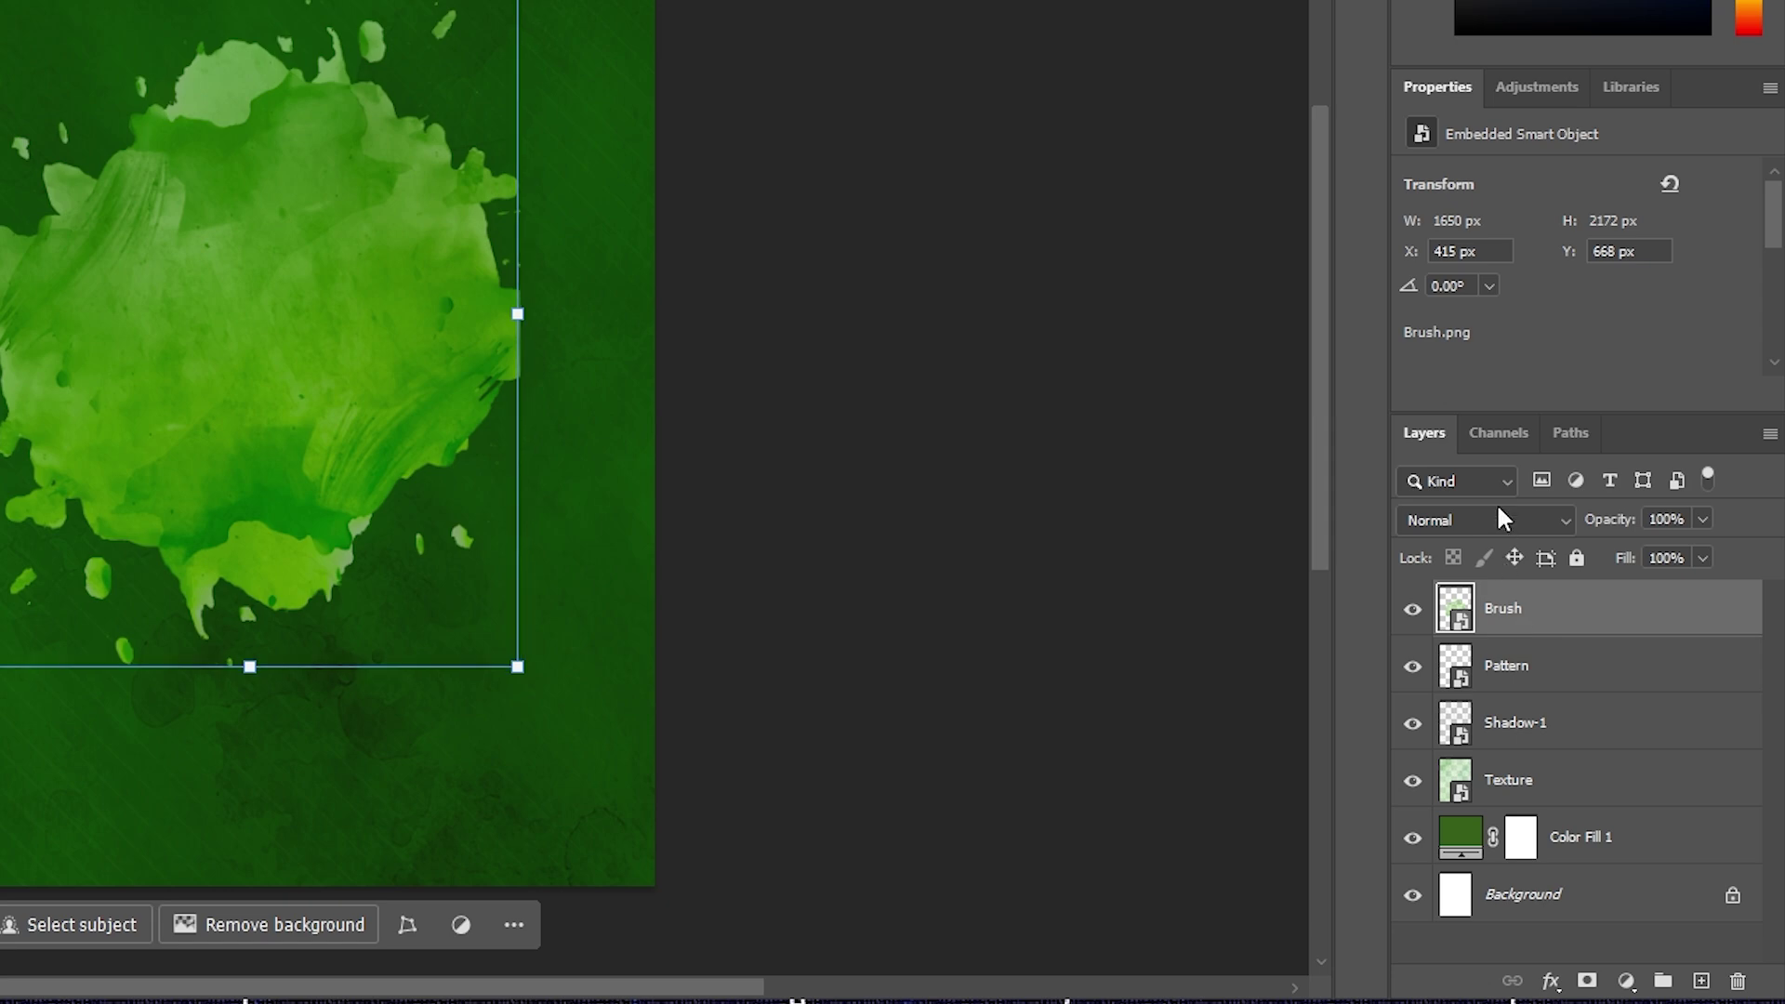
# Set the Brush layer's blend mode to Multiply and enlarge it from its center to about 1758 × 2316 px.
pyautogui.click(1504, 519)
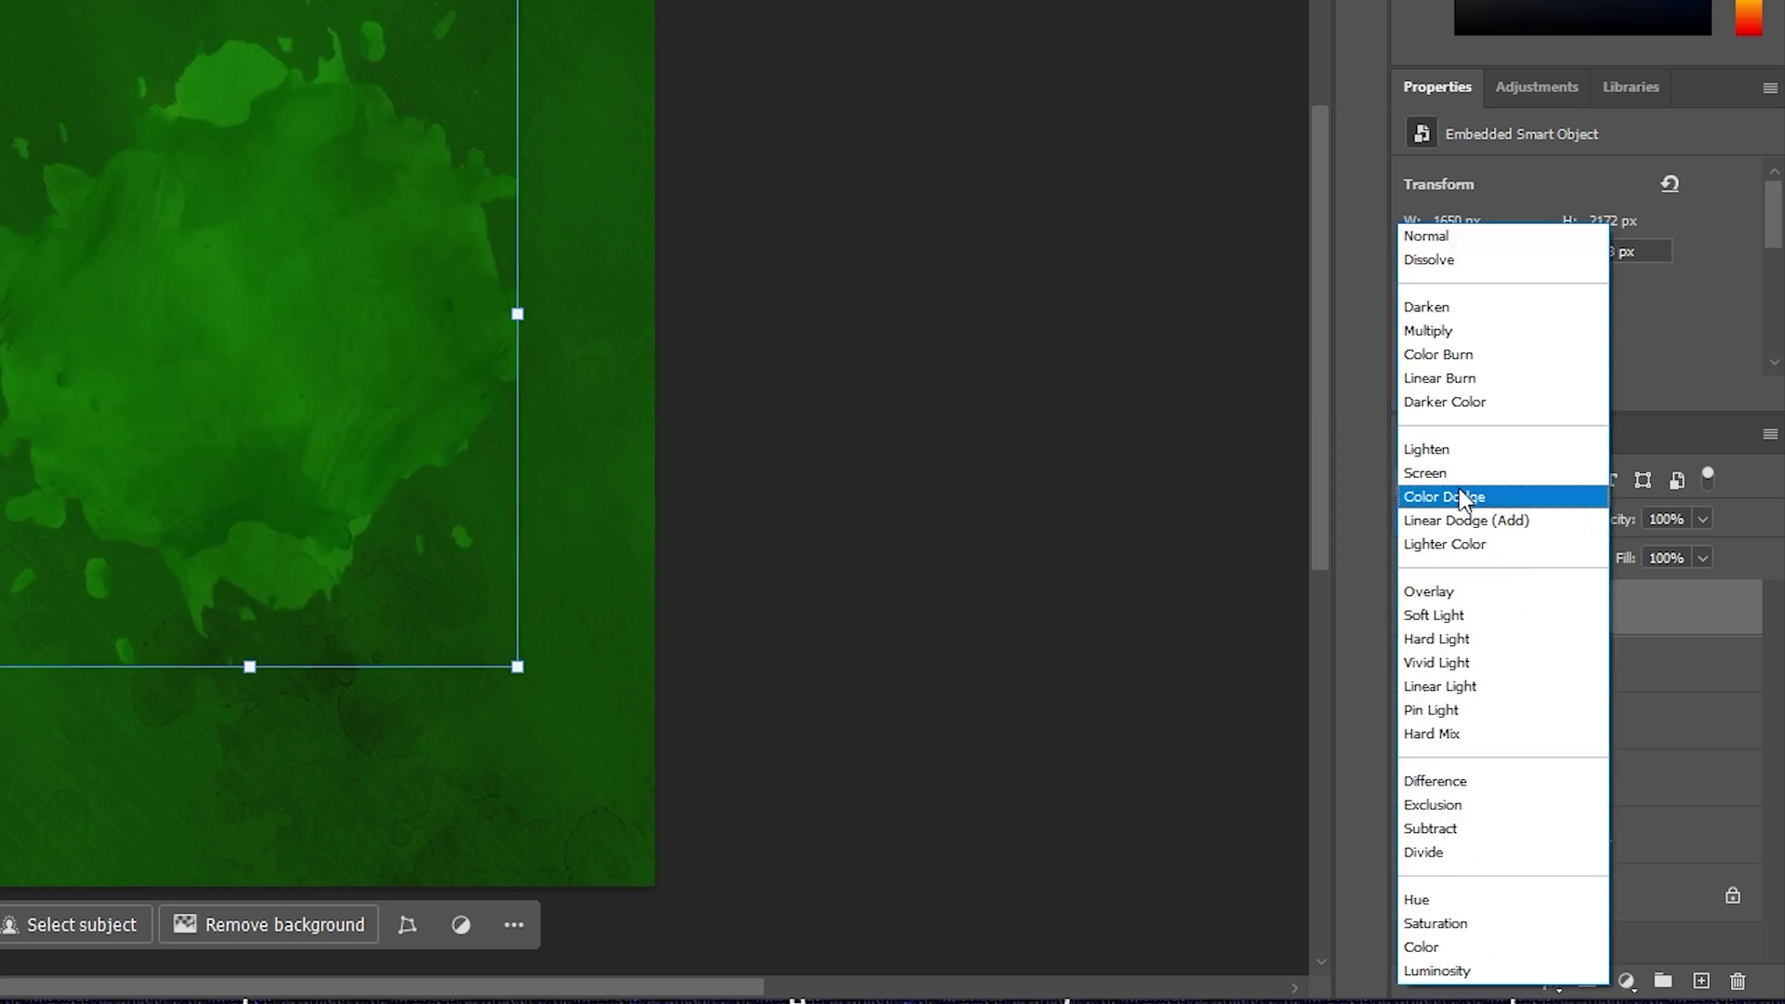
pyautogui.click(1429, 332)
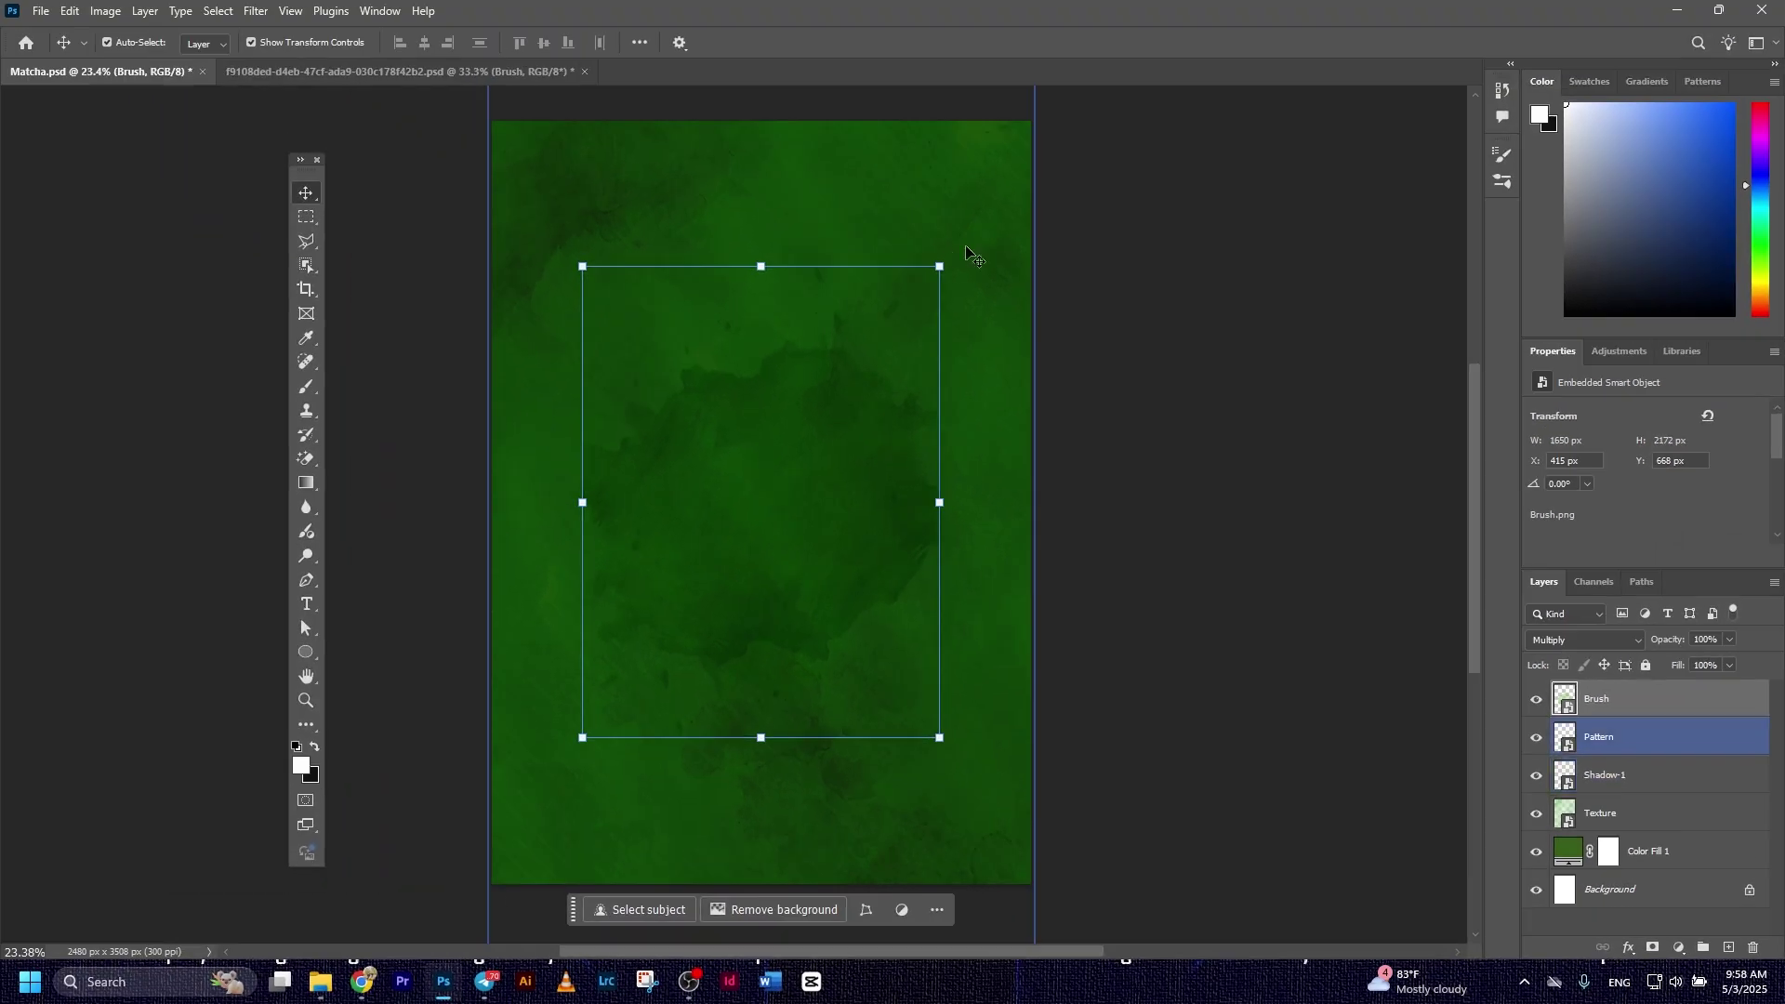
pyautogui.hotkey('ctrl', 't')
pyautogui.moveTo(940, 267); pyautogui.dragTo(957, 247)
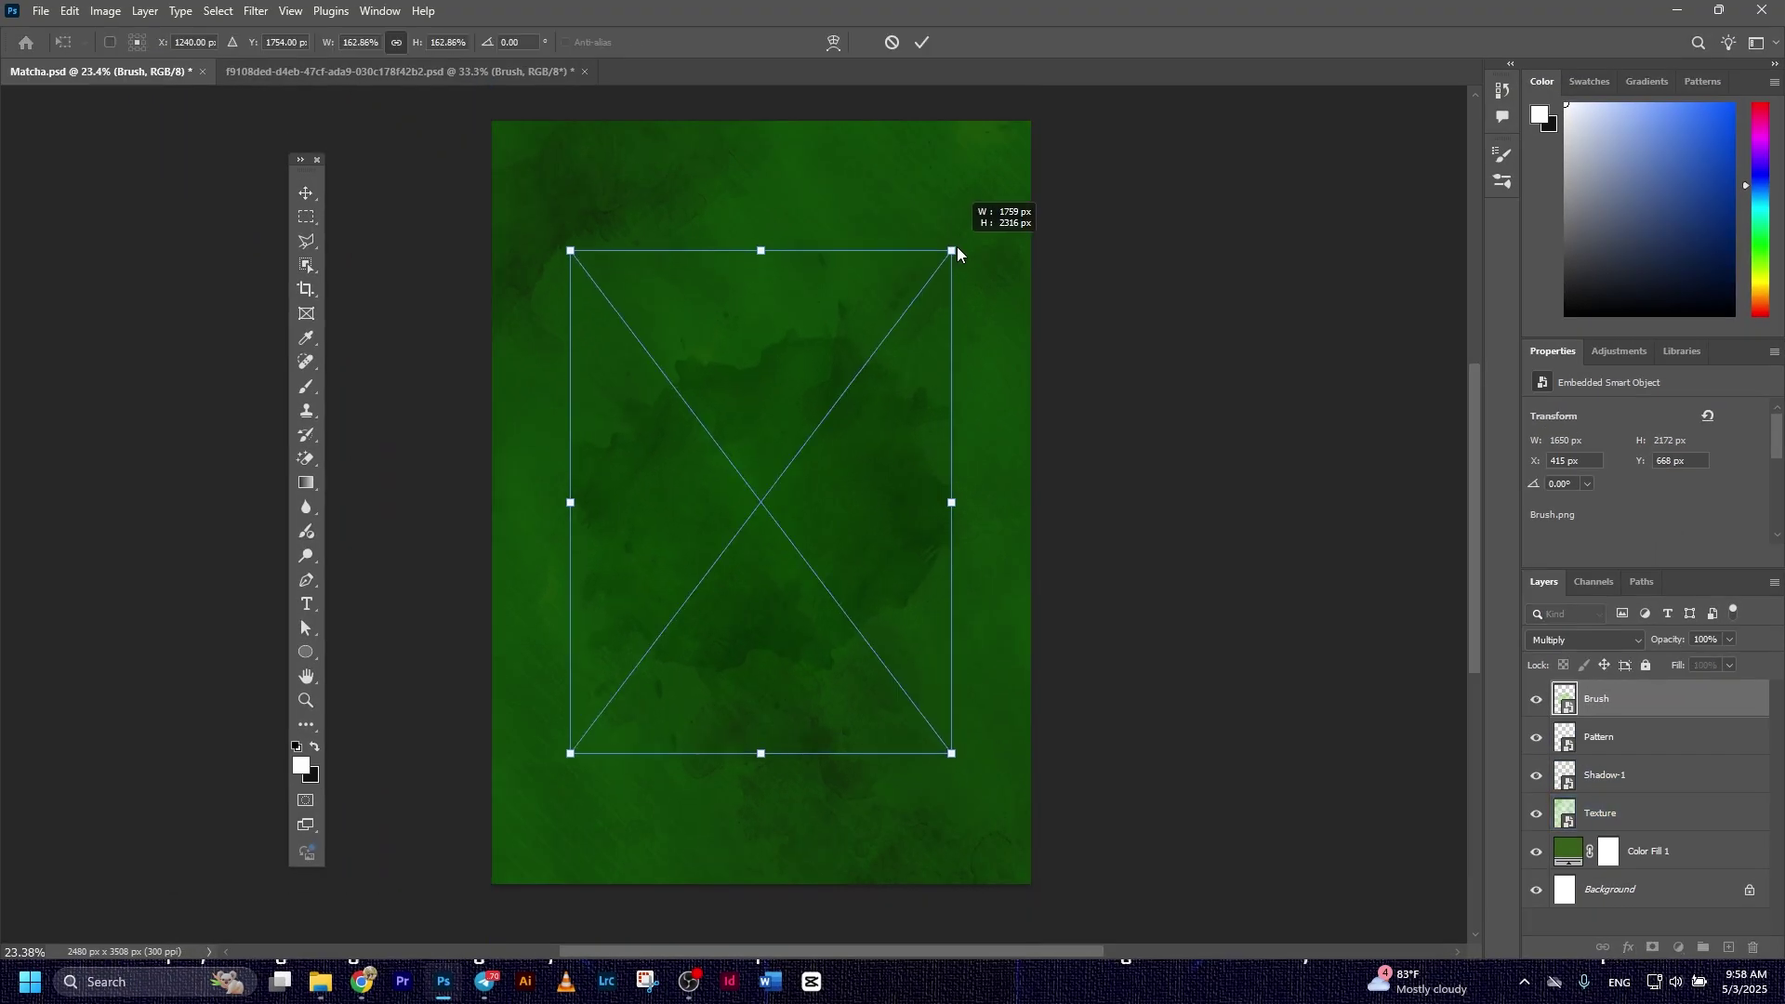
pyautogui.click(922, 43)
pyautogui.click(1245, 489)
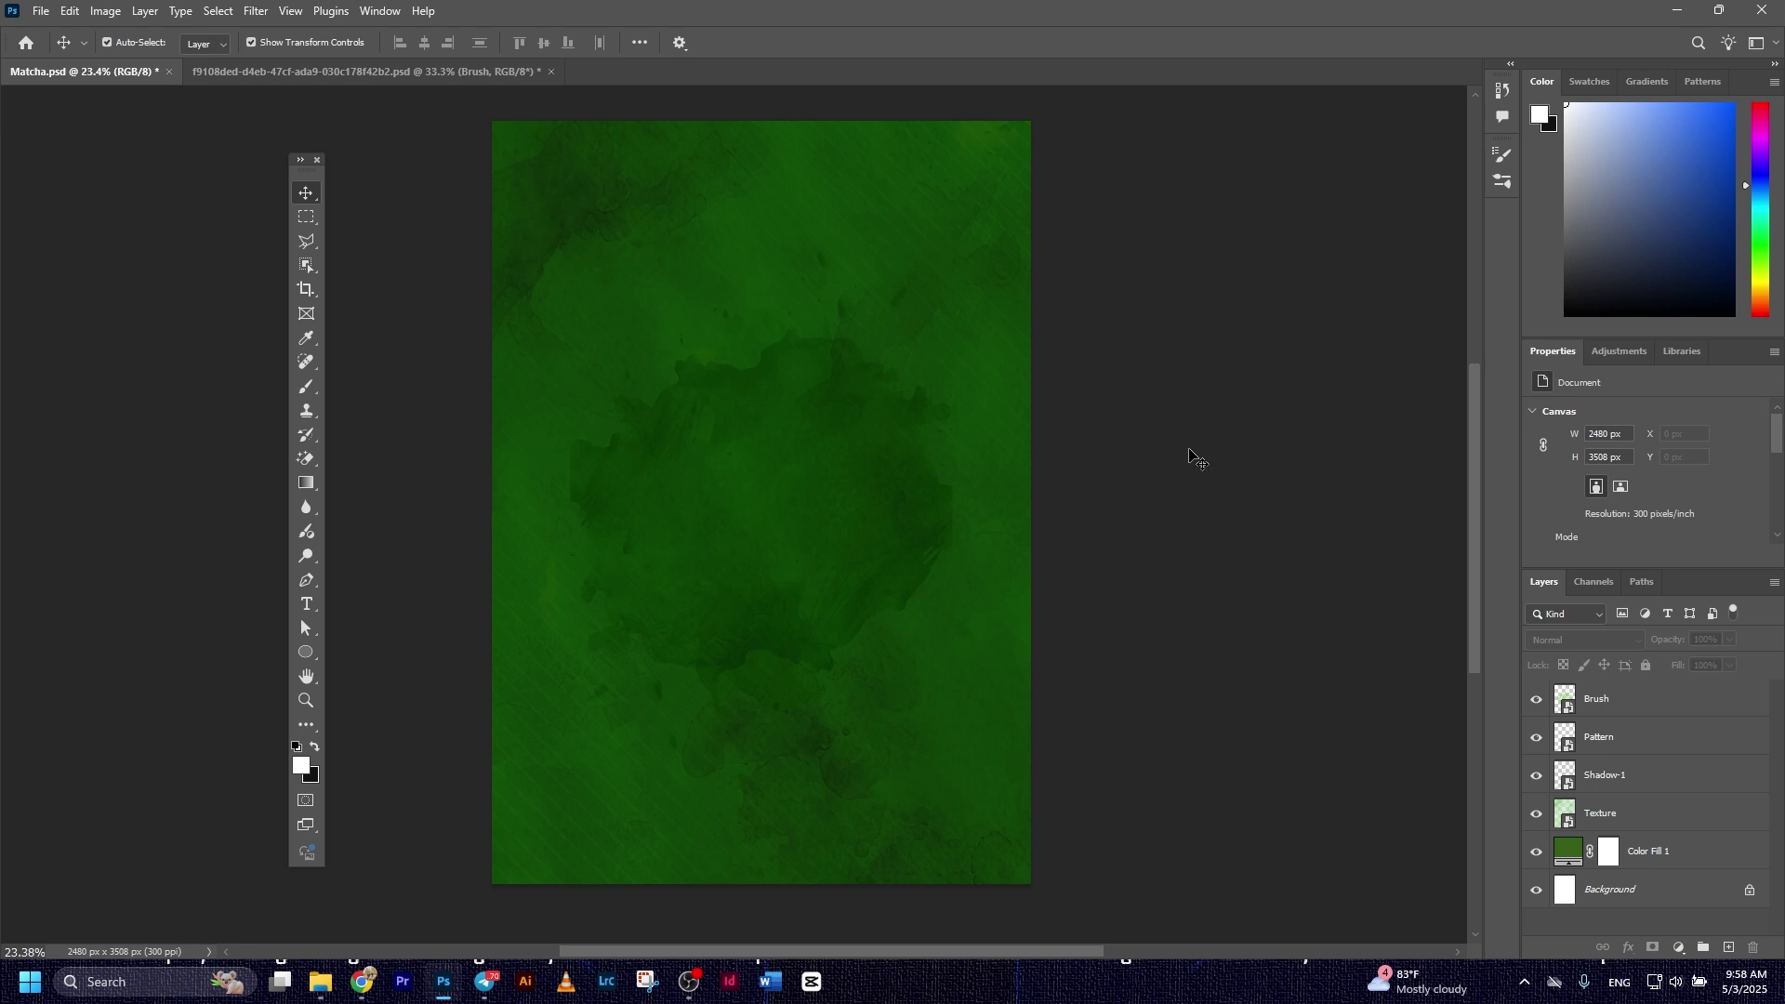
# Add a new empty layer above the Brush layer and choose the Soft Round preset for the Brush tool.
pyautogui.click(1617, 698)
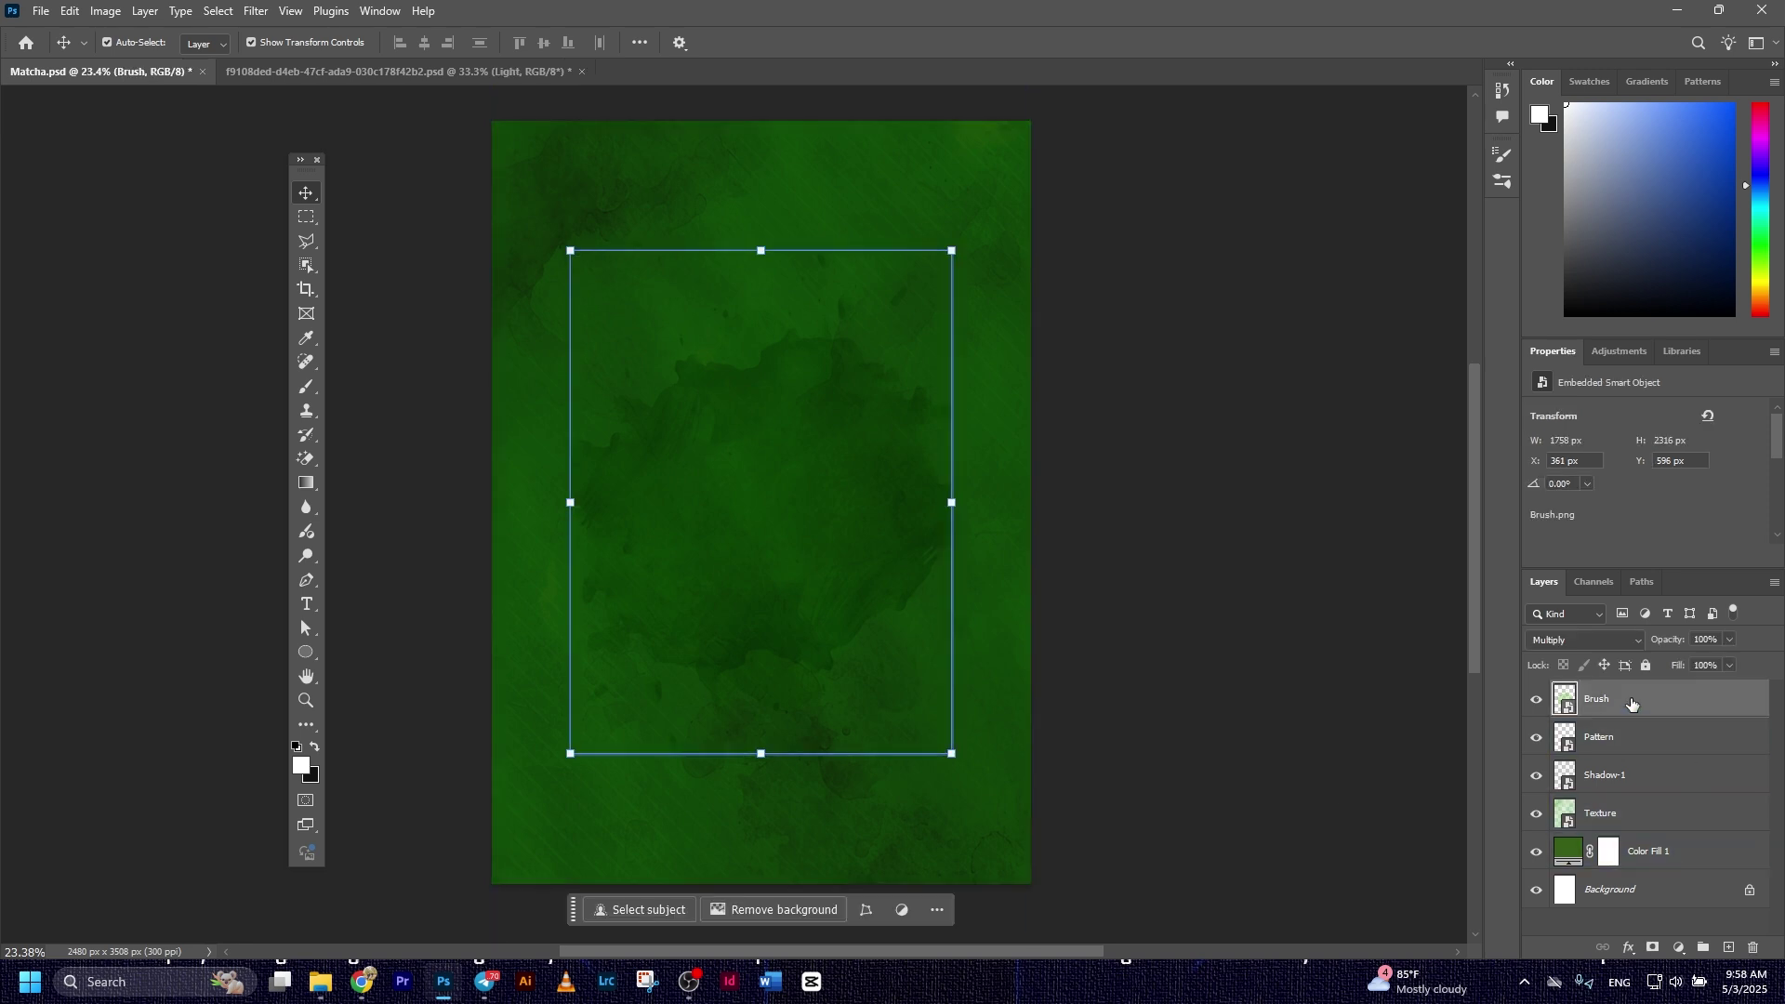
pyautogui.click(1728, 947)
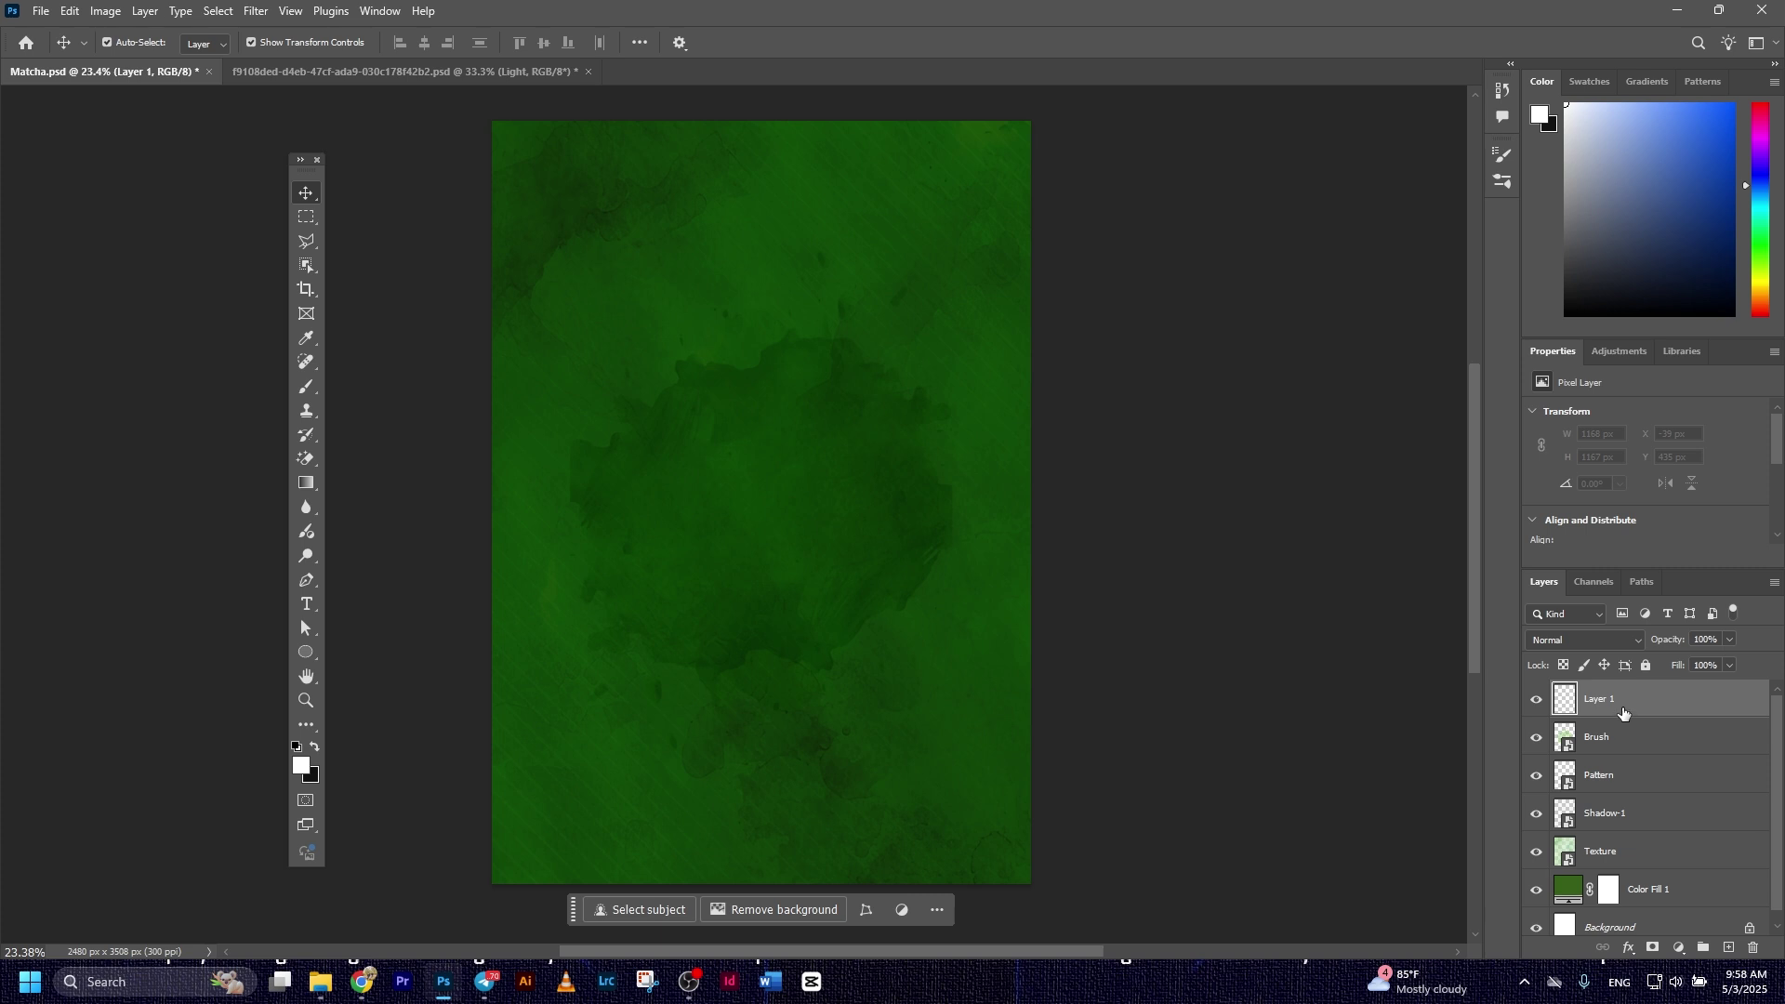
pyautogui.click(307, 386)
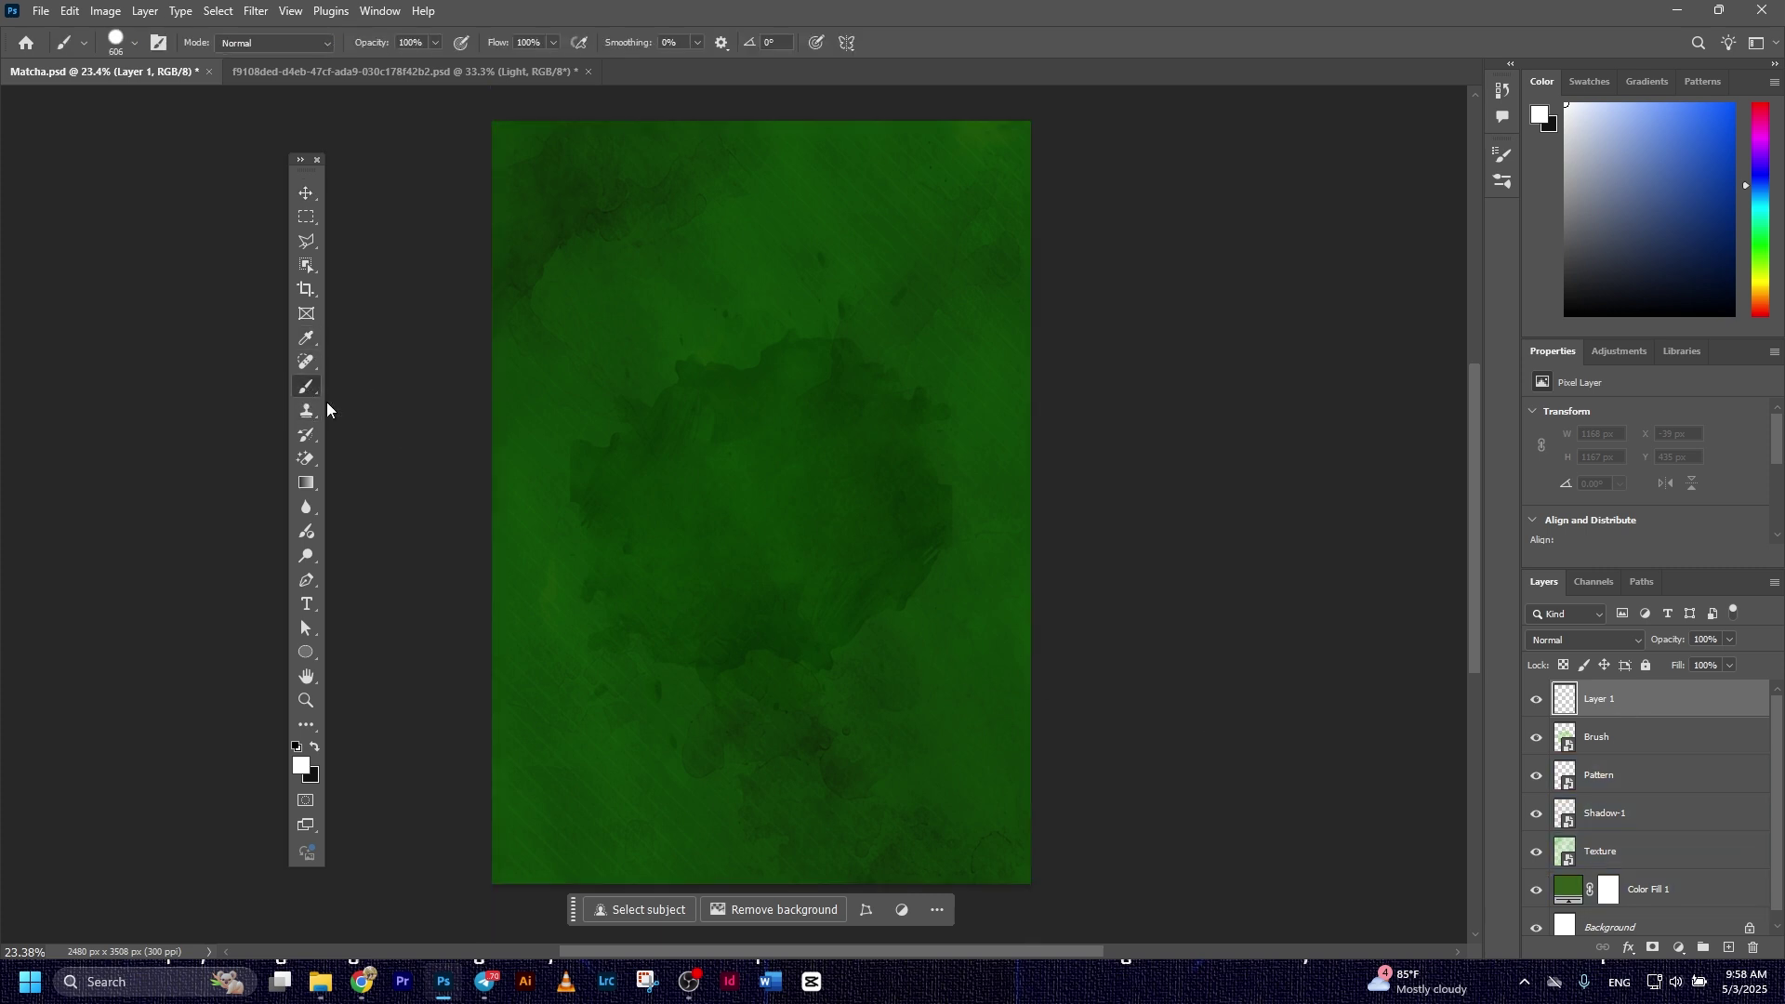
pyautogui.click(132, 37)
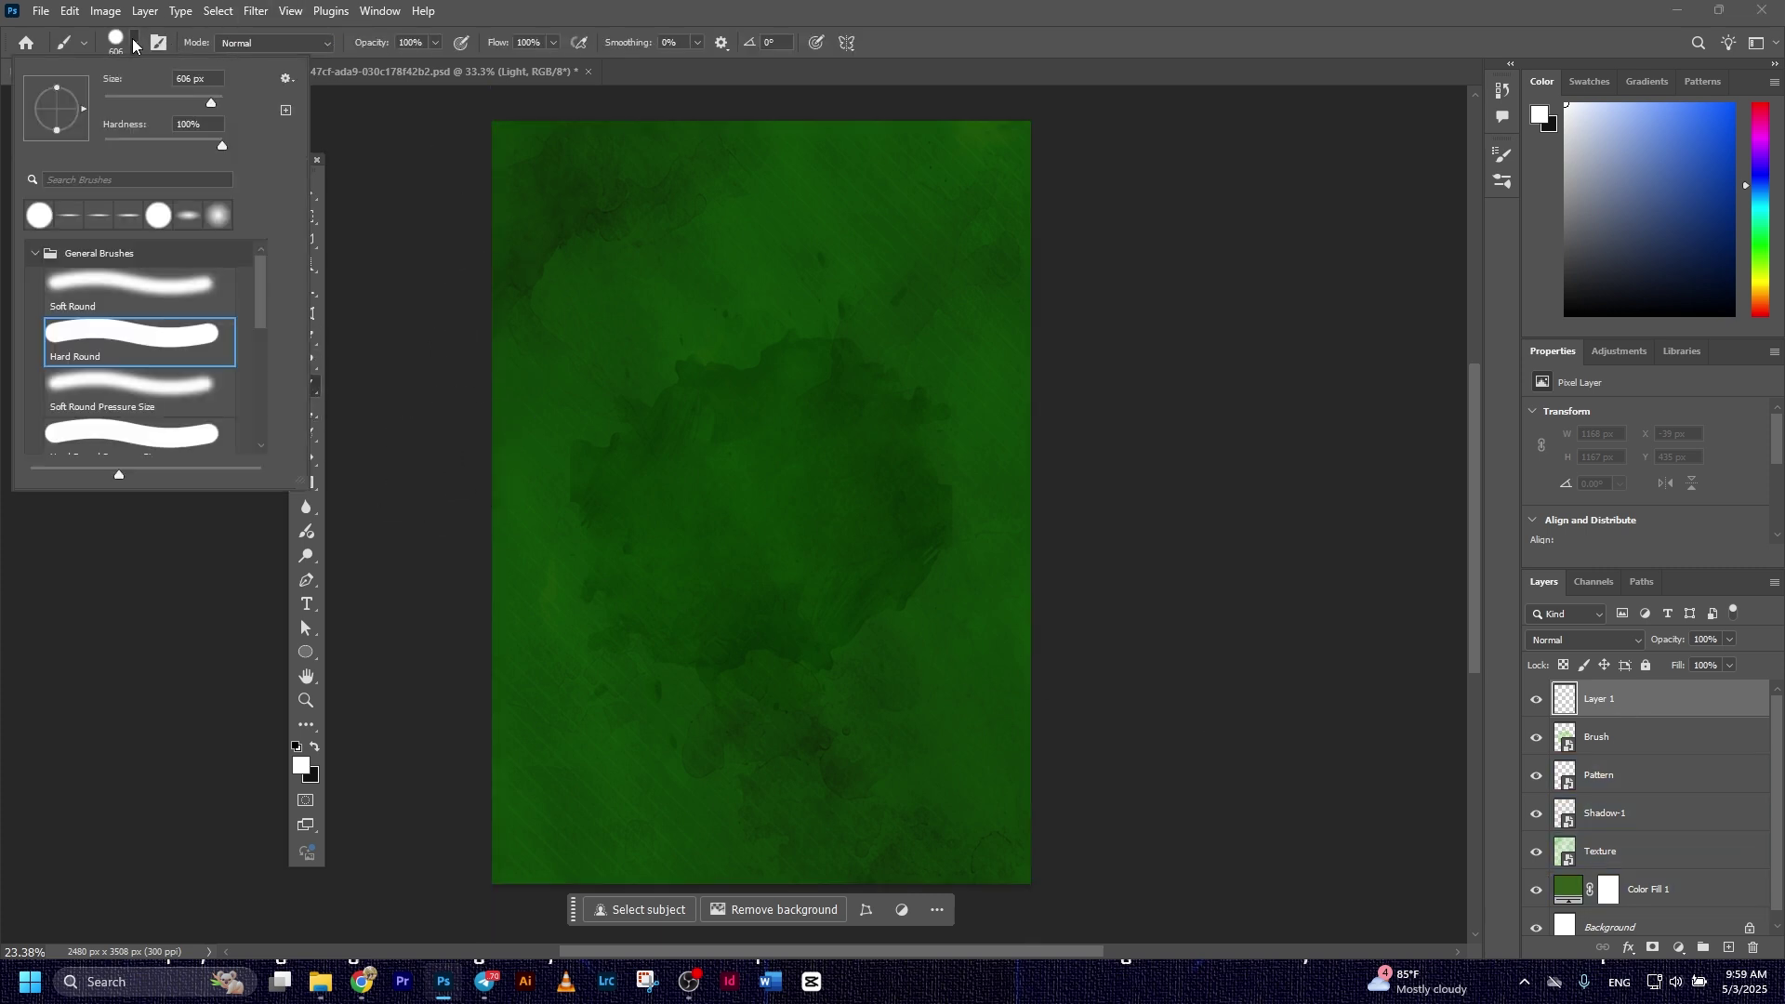
pyautogui.click(164, 296)
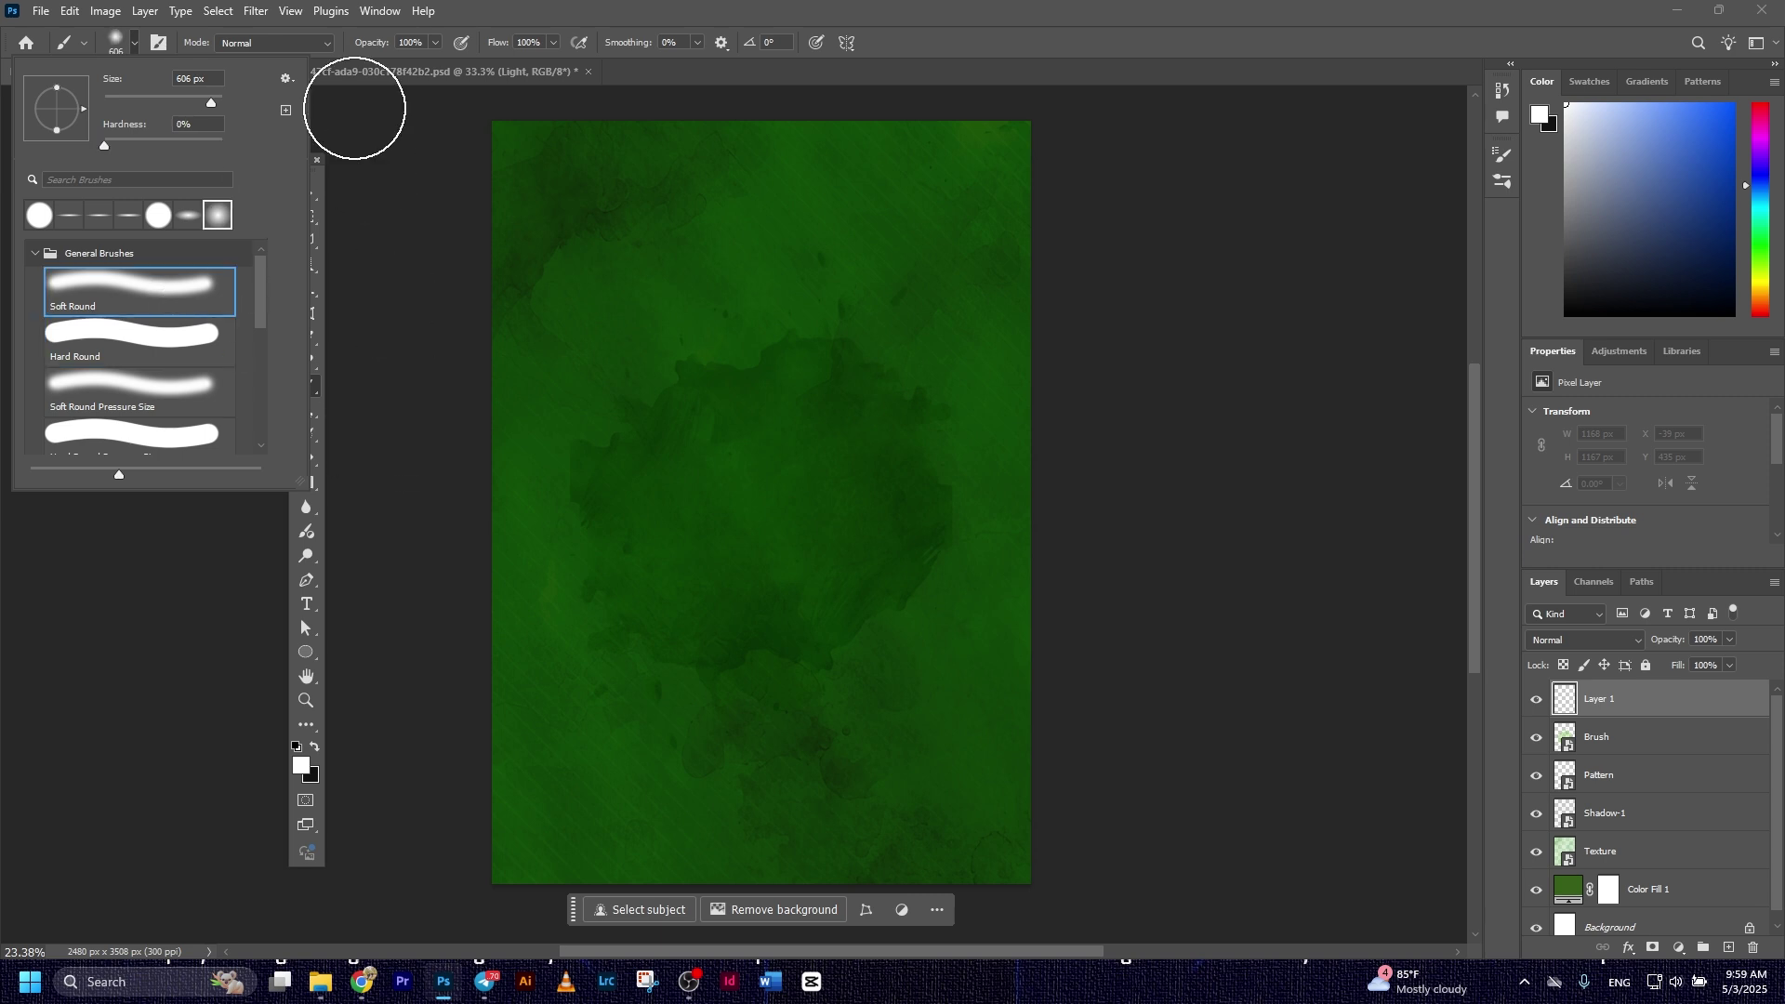
# Set the foreground color to bright green and paint one soft glow with a 2480 px brush in the middle of Layer 1.
pyautogui.click(300, 764)
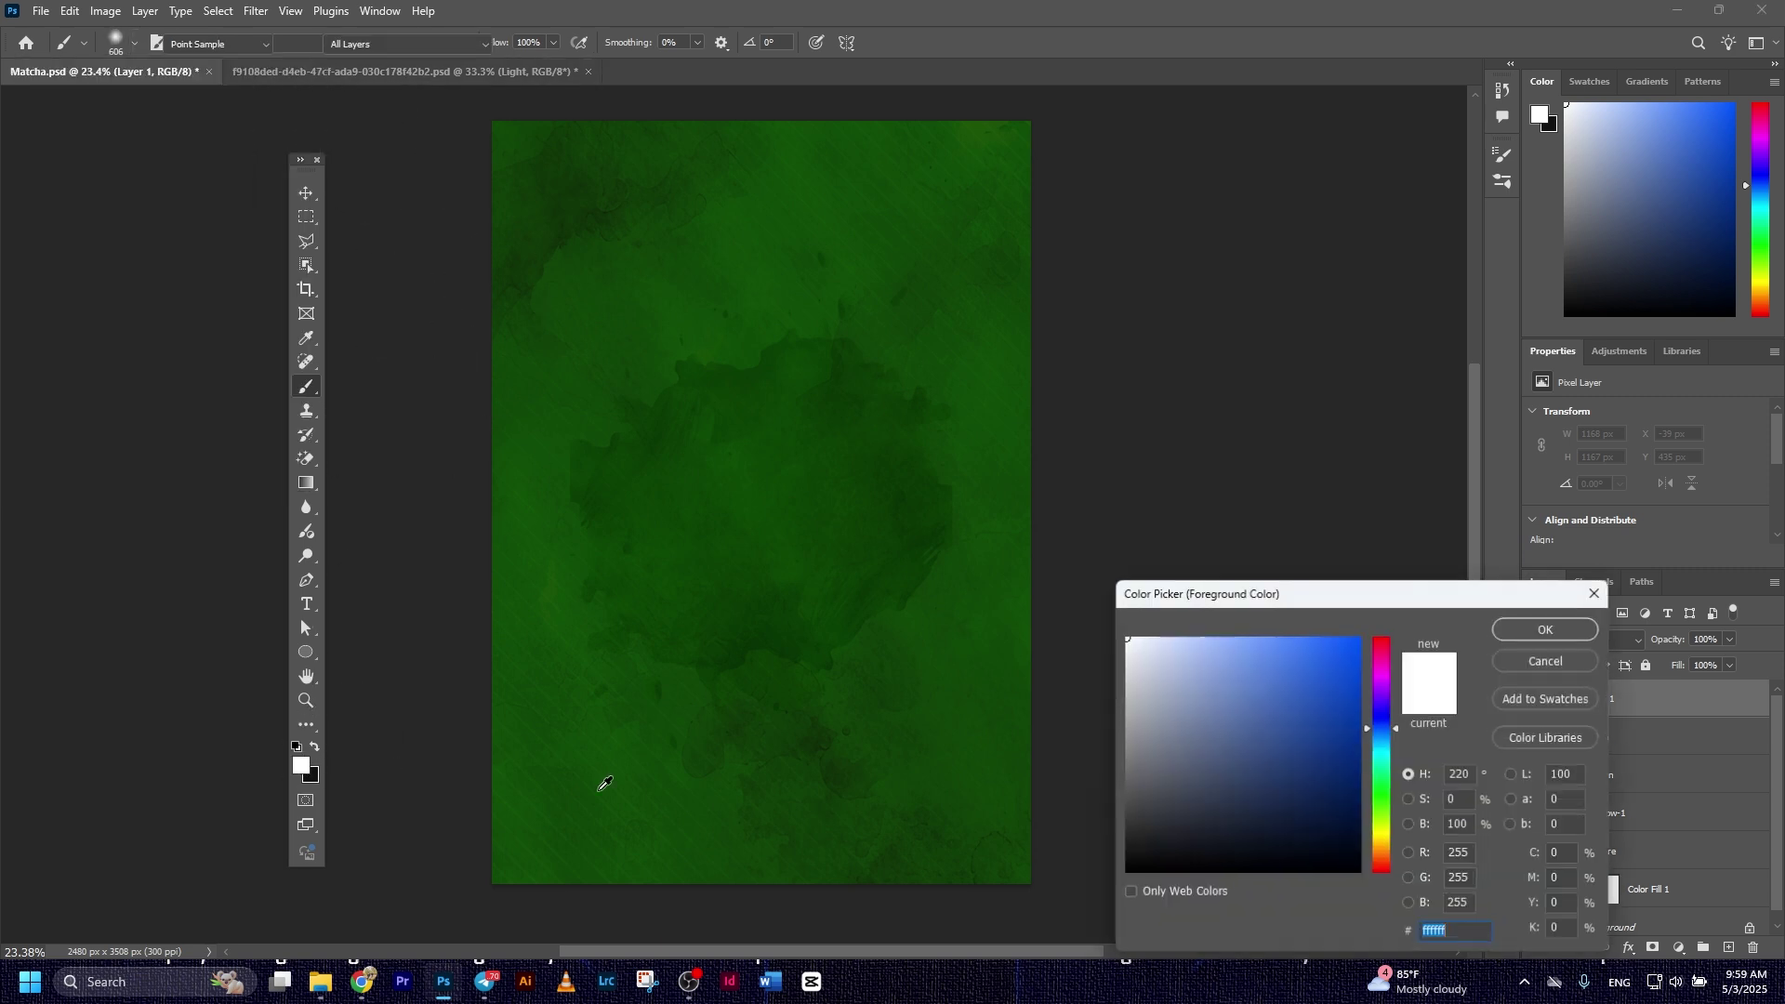
pyautogui.click(970, 593)
pyautogui.moveTo(1258, 786); pyautogui.dragTo(1339, 736)
pyautogui.click(1545, 630)
pyautogui.moveTo(740, 543)
pyautogui.mouseDown()
pyautogui.moveTo(941, 521)
pyautogui.moveTo(800, 546)
pyautogui.mouseUp()
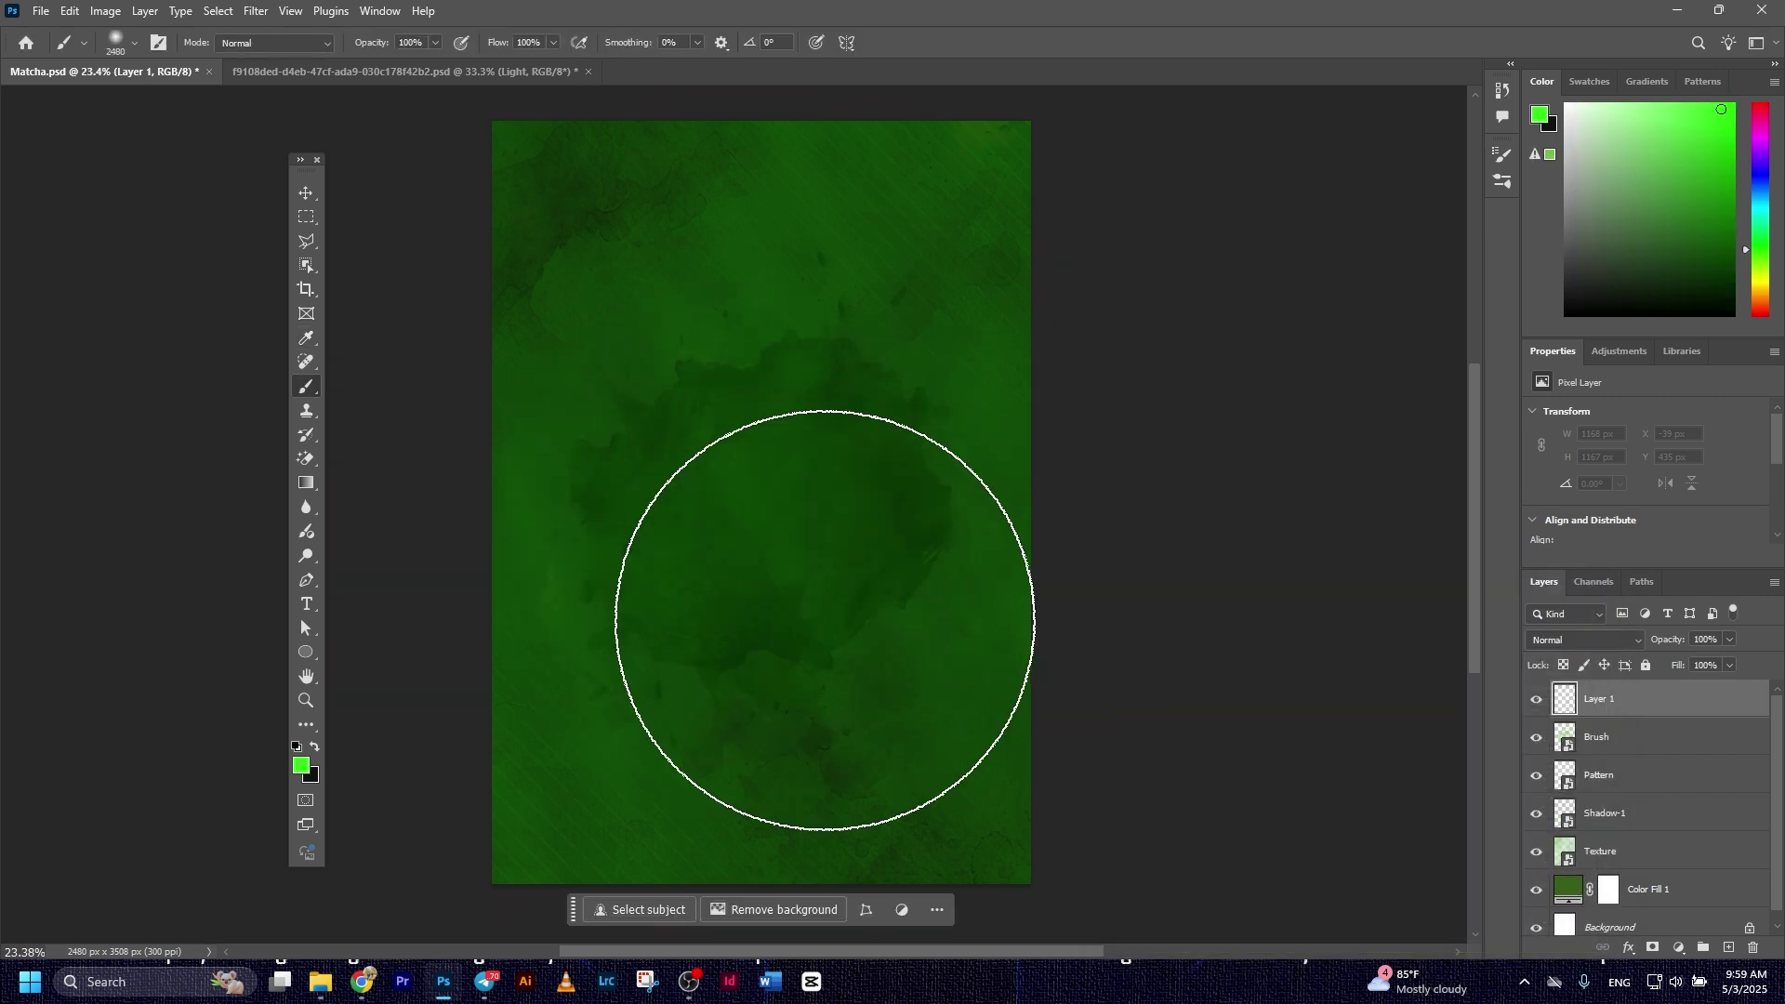
pyautogui.click(753, 567)
# Set the blend mode of the green glow layer to Linear Dodge (Add).
pyautogui.press('v')
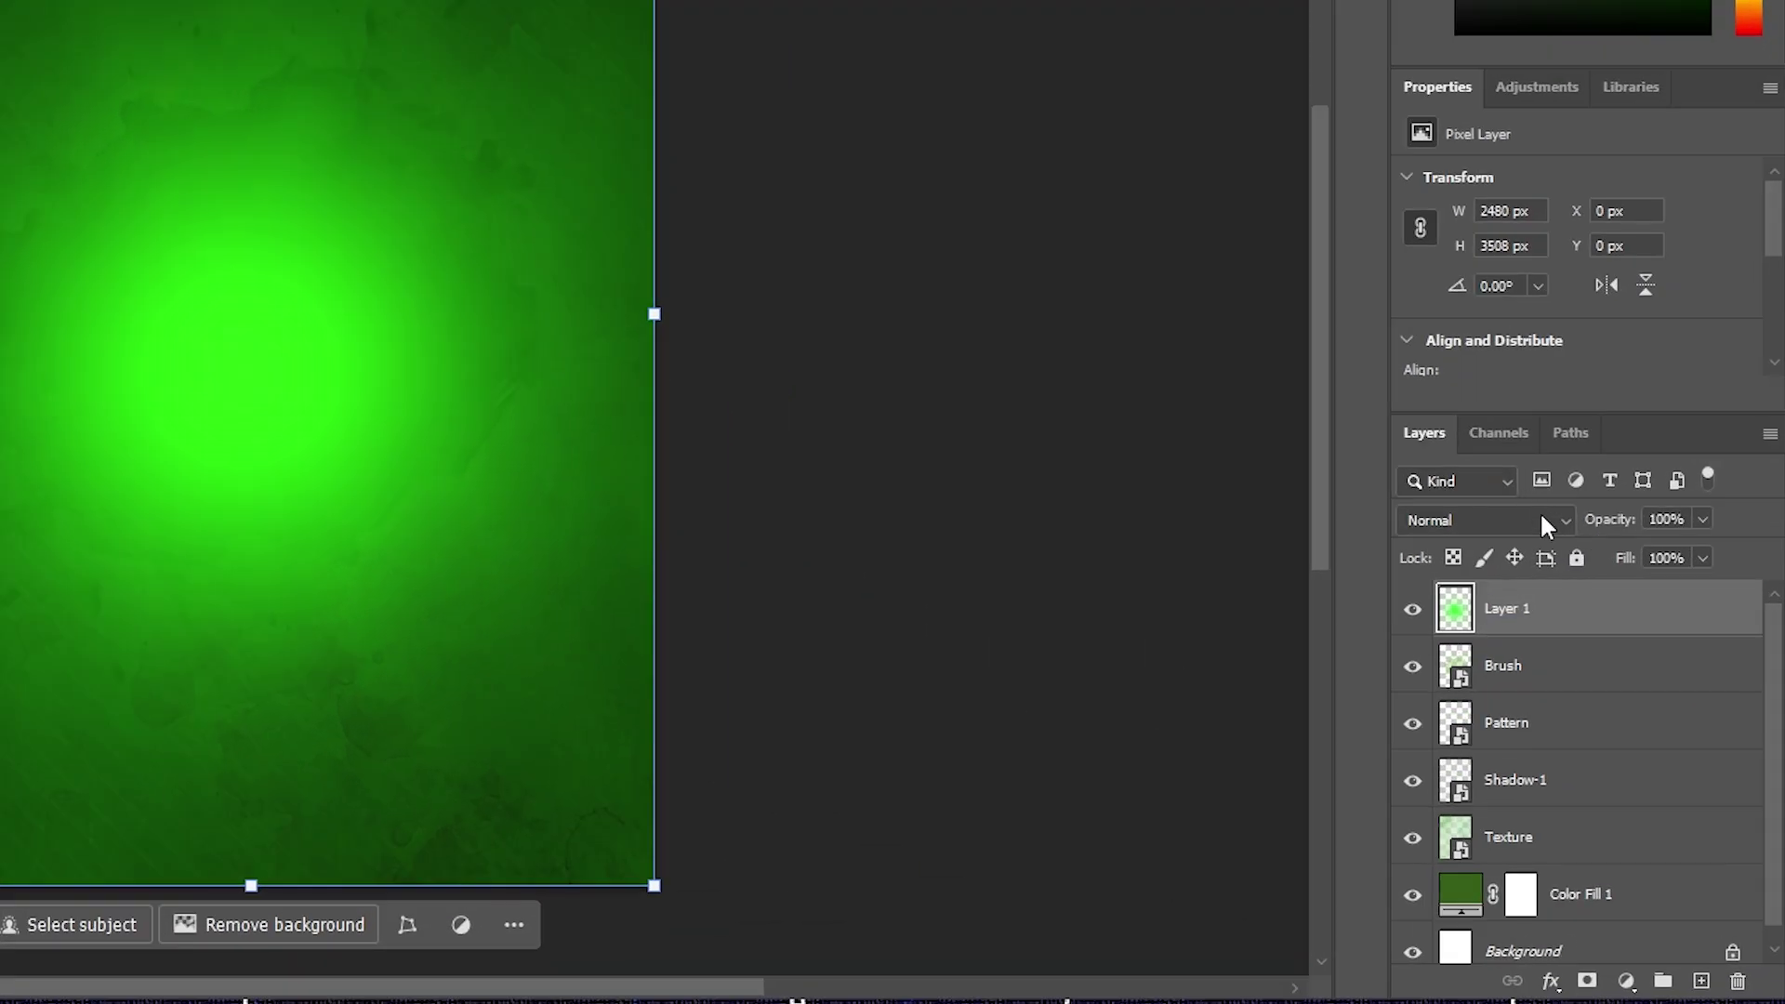
pyautogui.click(1621, 638)
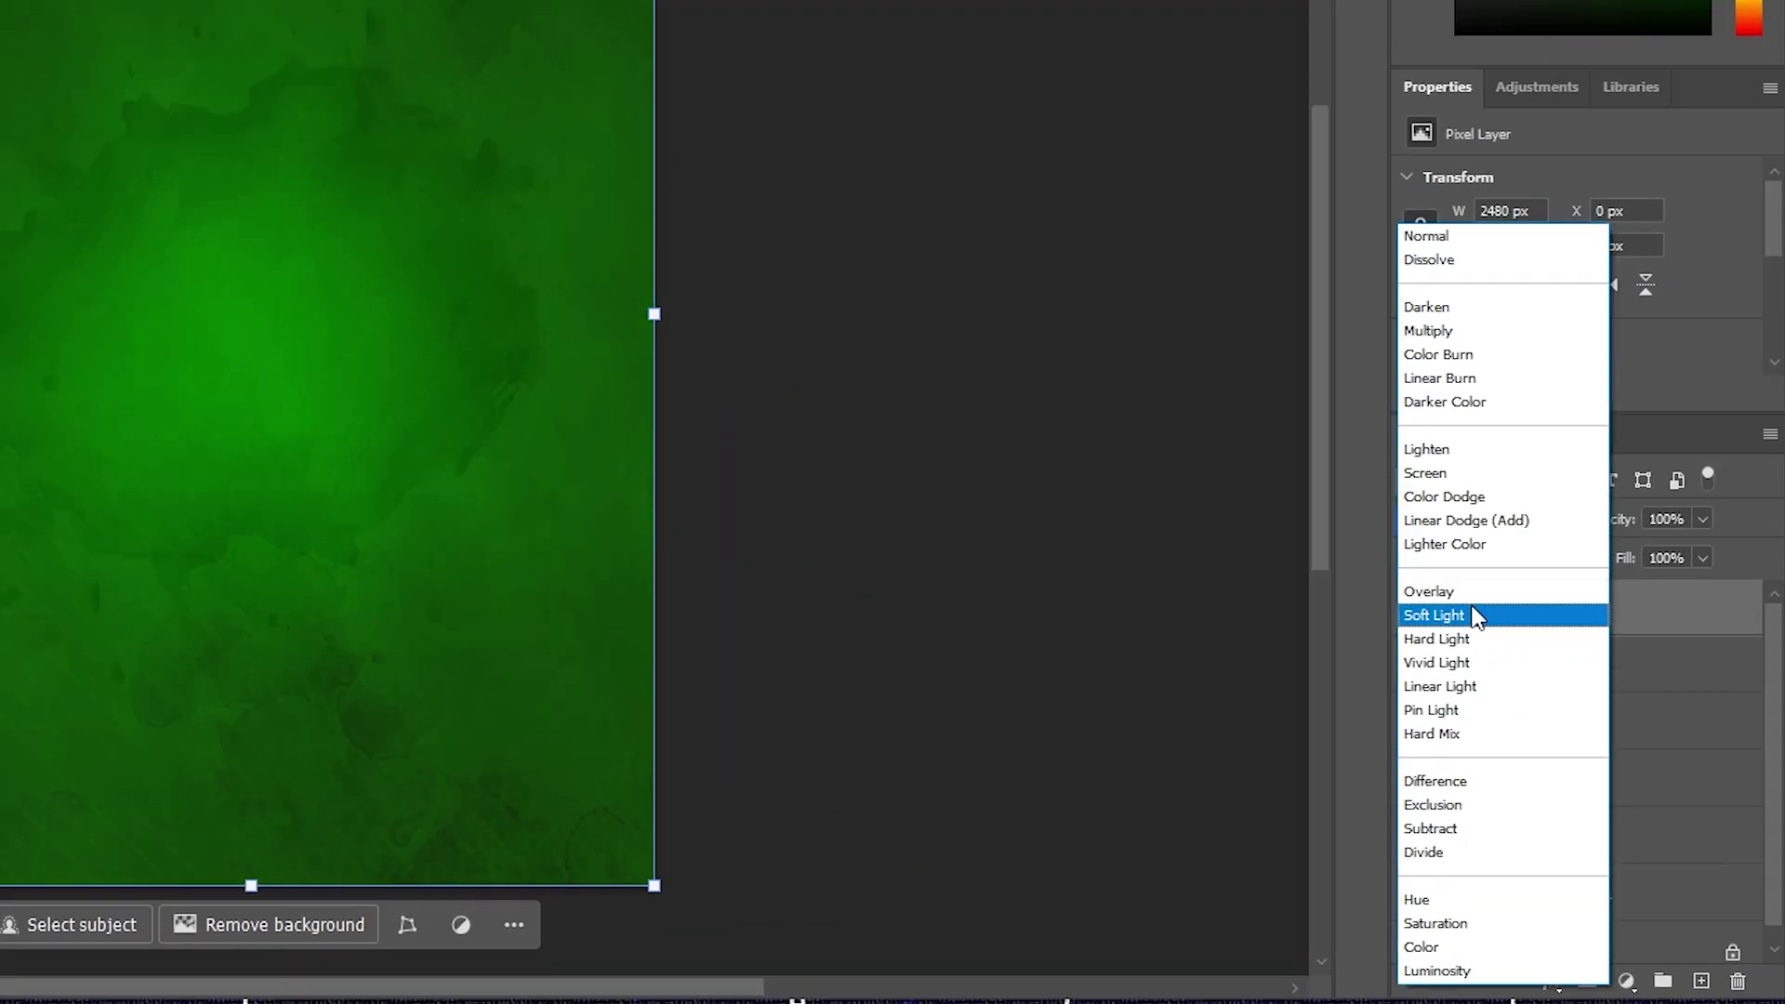
pyautogui.click(1466, 523)
pyautogui.click(1023, 405)
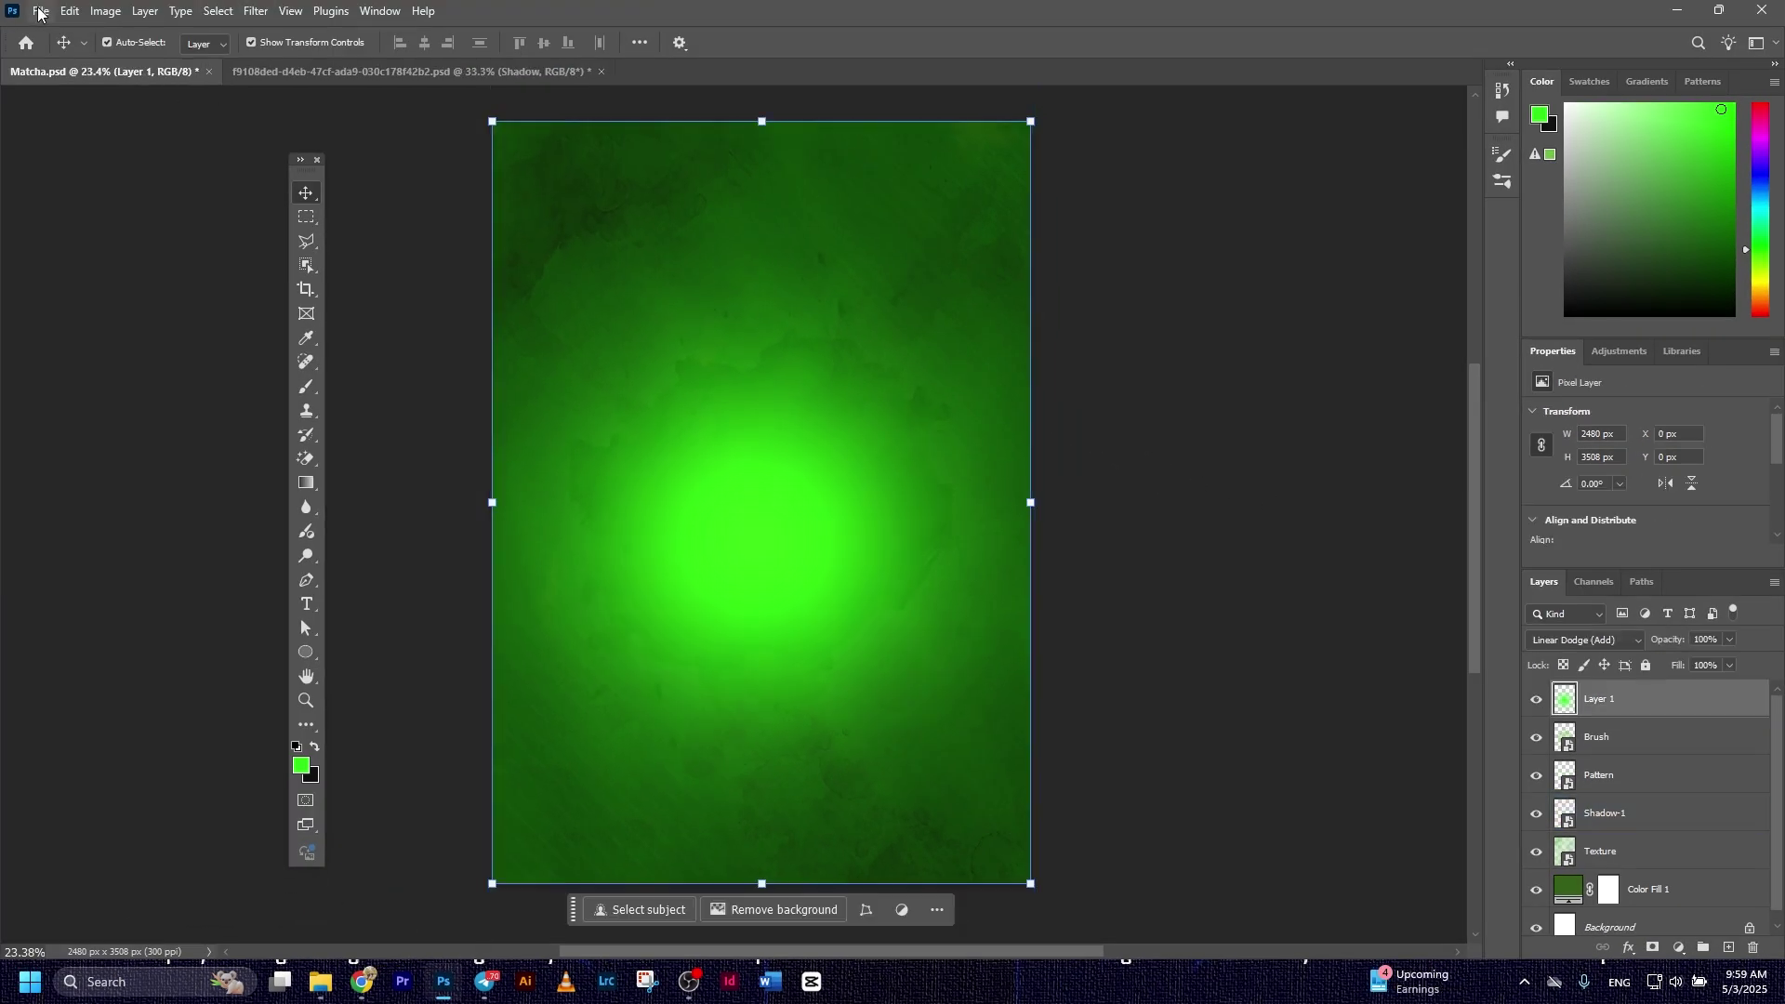
# Place the Shadow image as an embedded object along the canvas's bottom edge, enlarged to about 2890 × 1092 px.
pyautogui.click(40, 13)
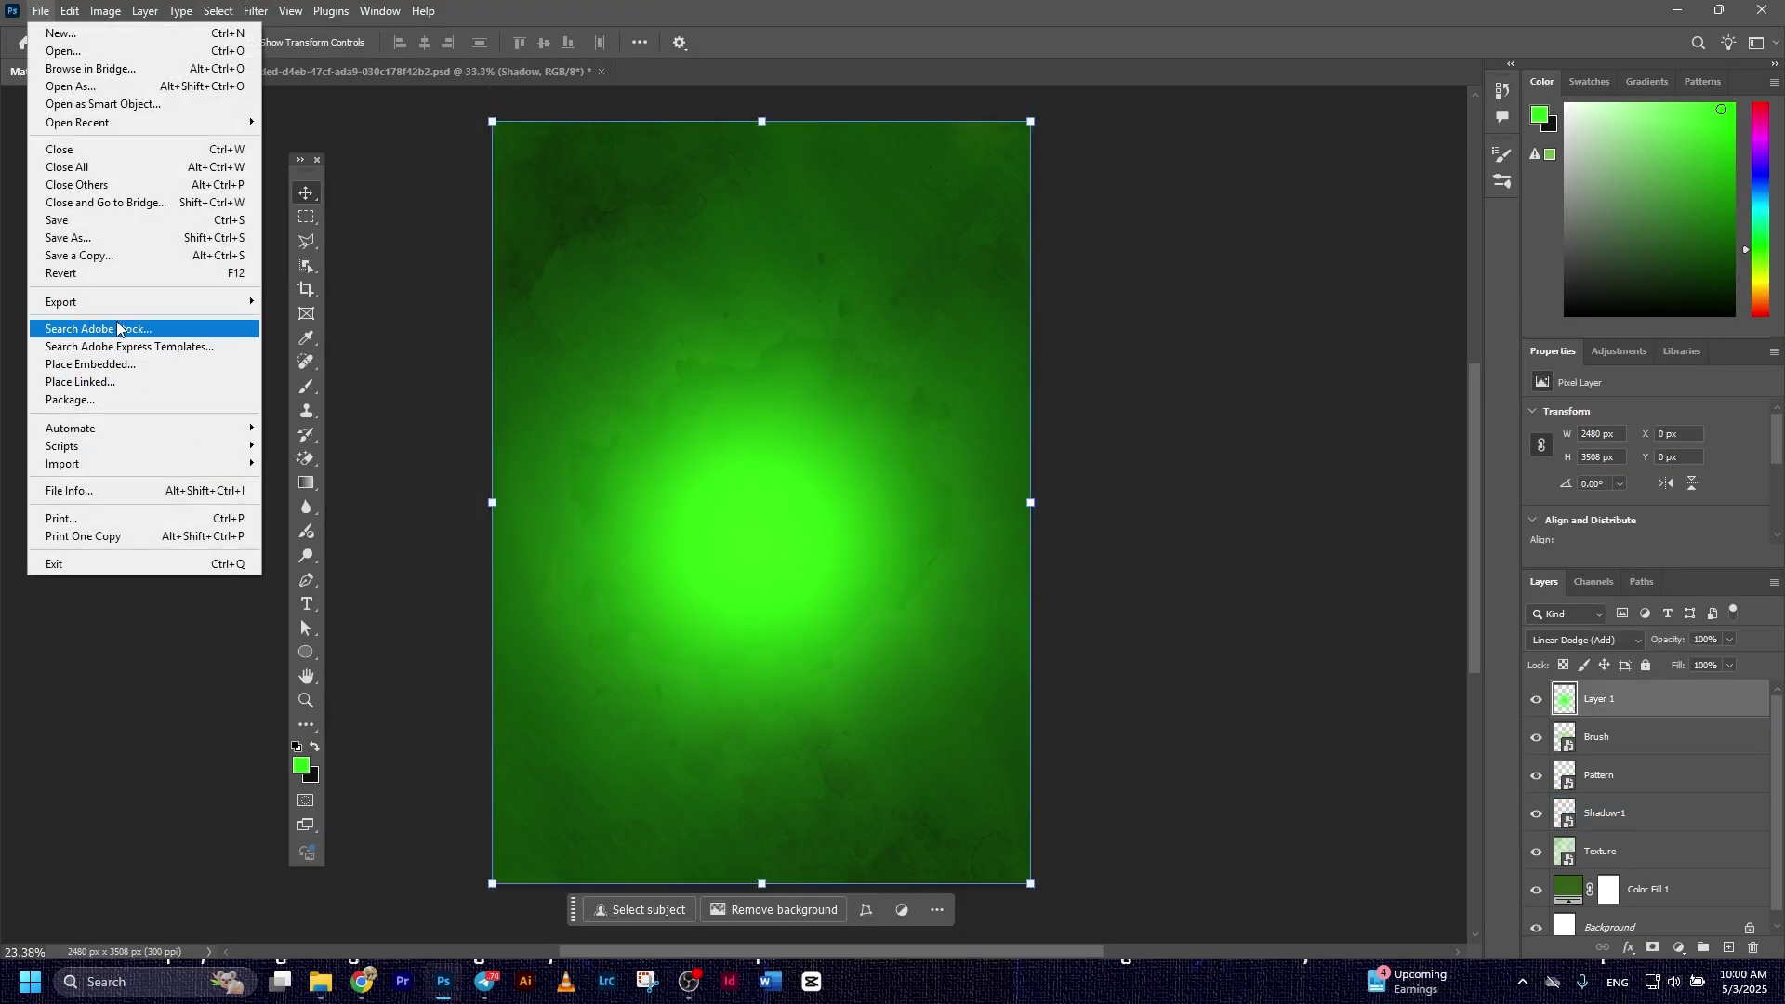
pyautogui.click(110, 357)
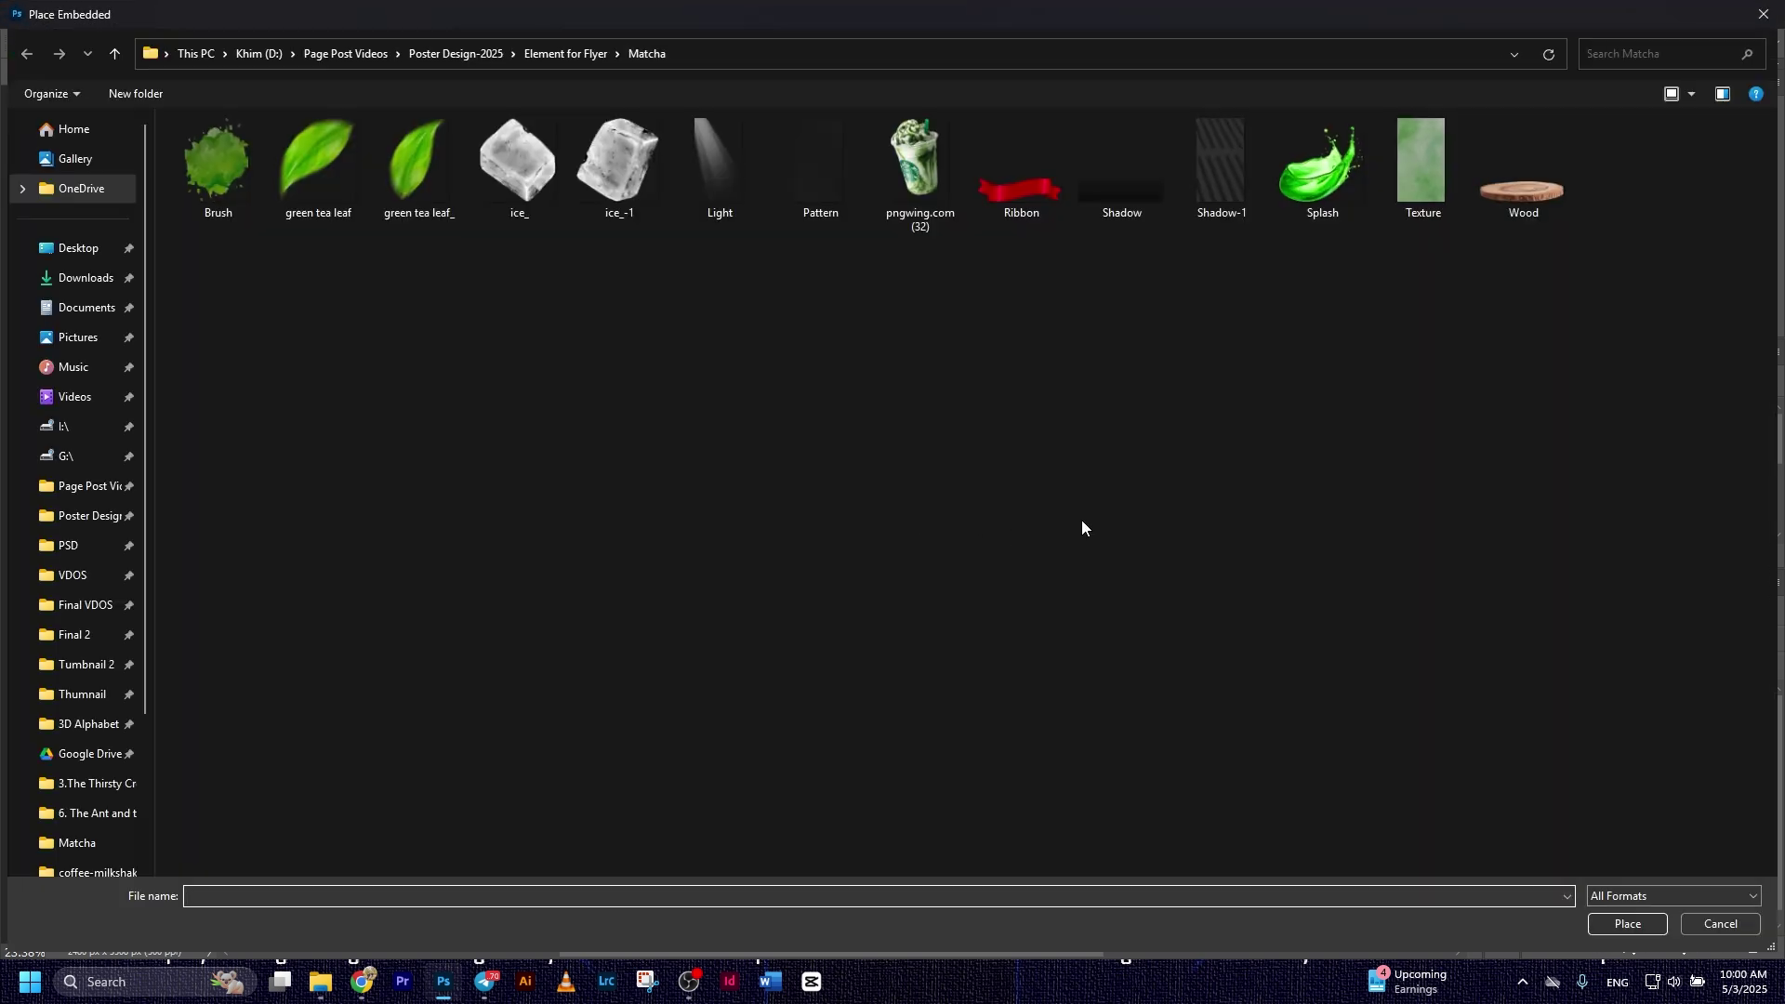
pyautogui.doubleClick(1123, 182)
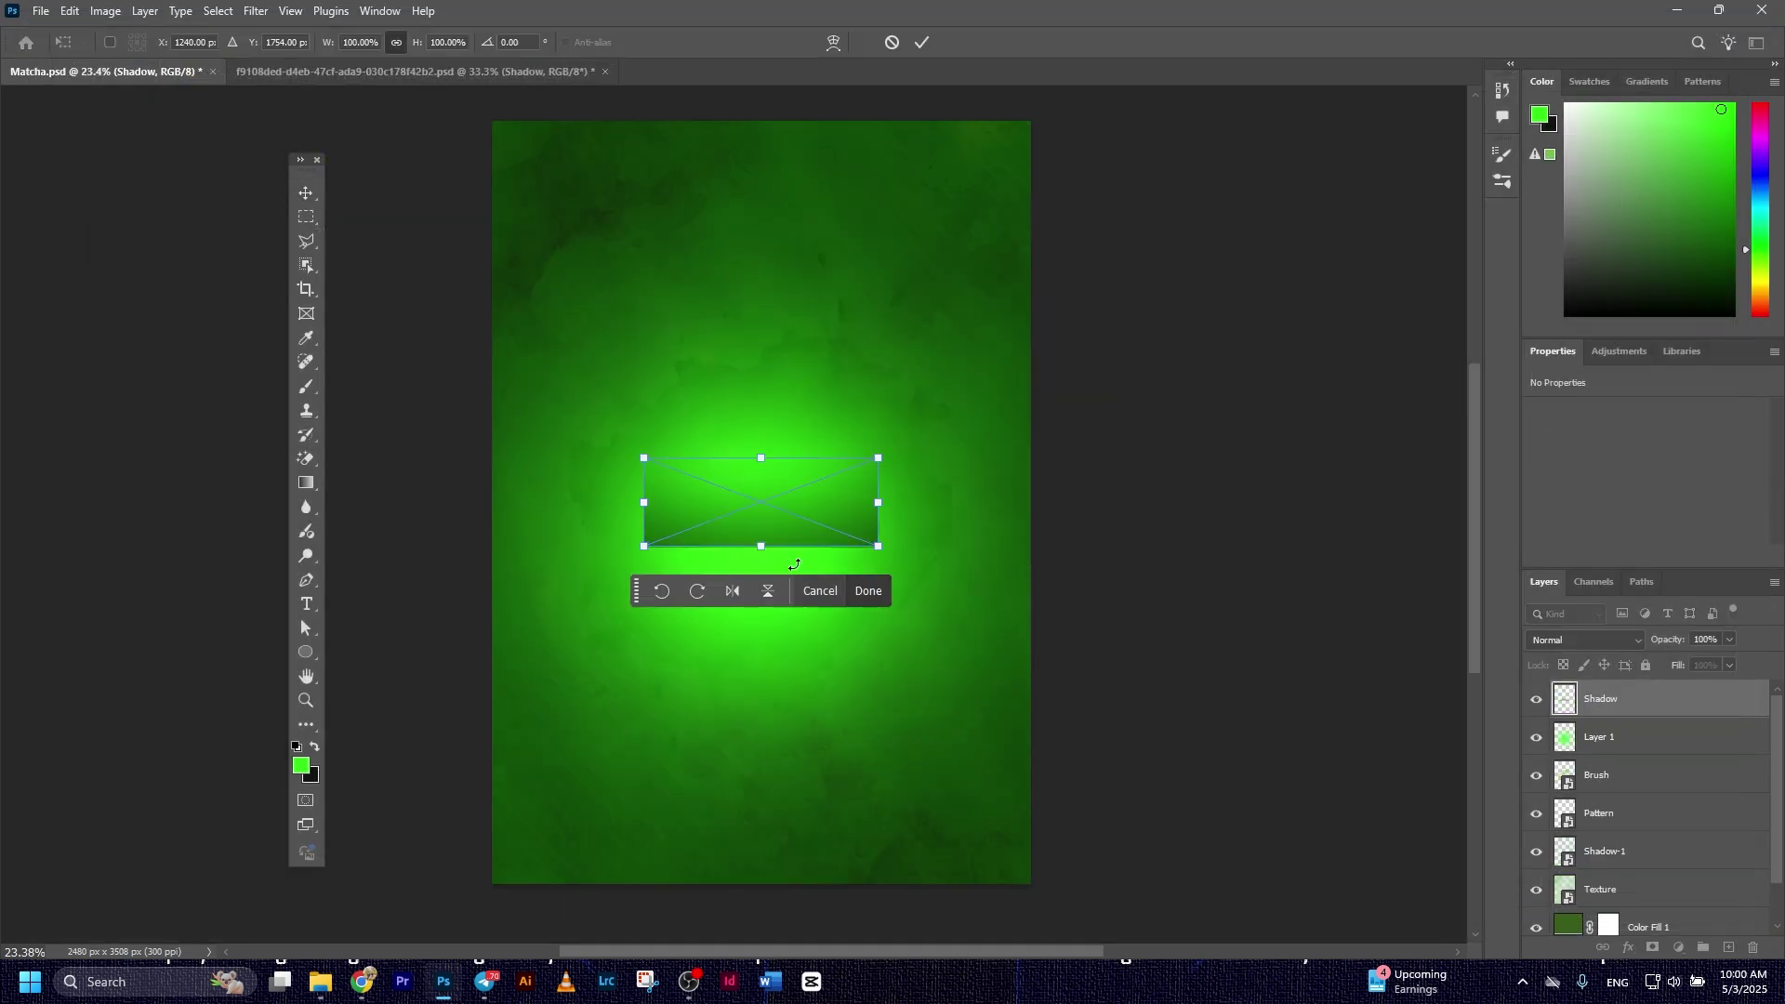
pyautogui.moveTo(866, 459); pyautogui.dragTo(979, 411)
pyautogui.moveTo(898, 517); pyautogui.dragTo(888, 772)
pyautogui.moveTo(983, 665); pyautogui.dragTo(1061, 635)
pyautogui.moveTo(960, 734); pyautogui.dragTo(966, 747)
pyautogui.click(921, 42)
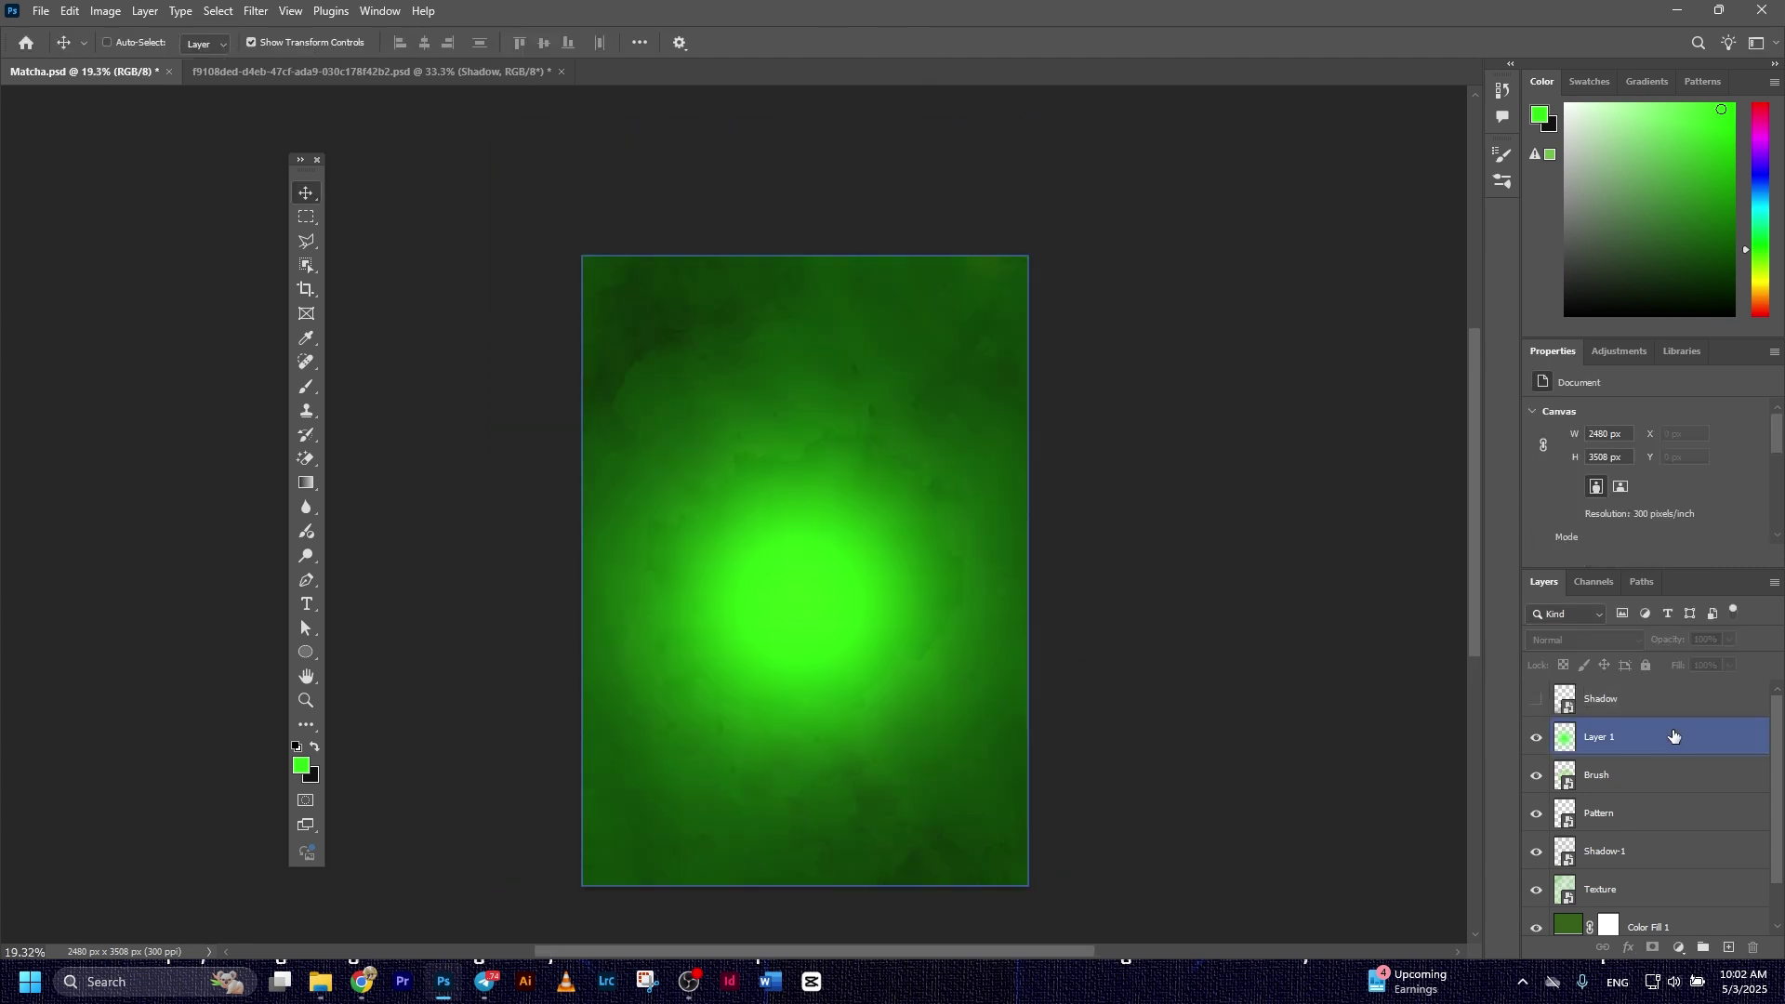
# Duplicate the Shadow layer, rotate the copy about -130°, enlarge it and position it over the canvas's upper-right corner.
pyautogui.click(1602, 698)
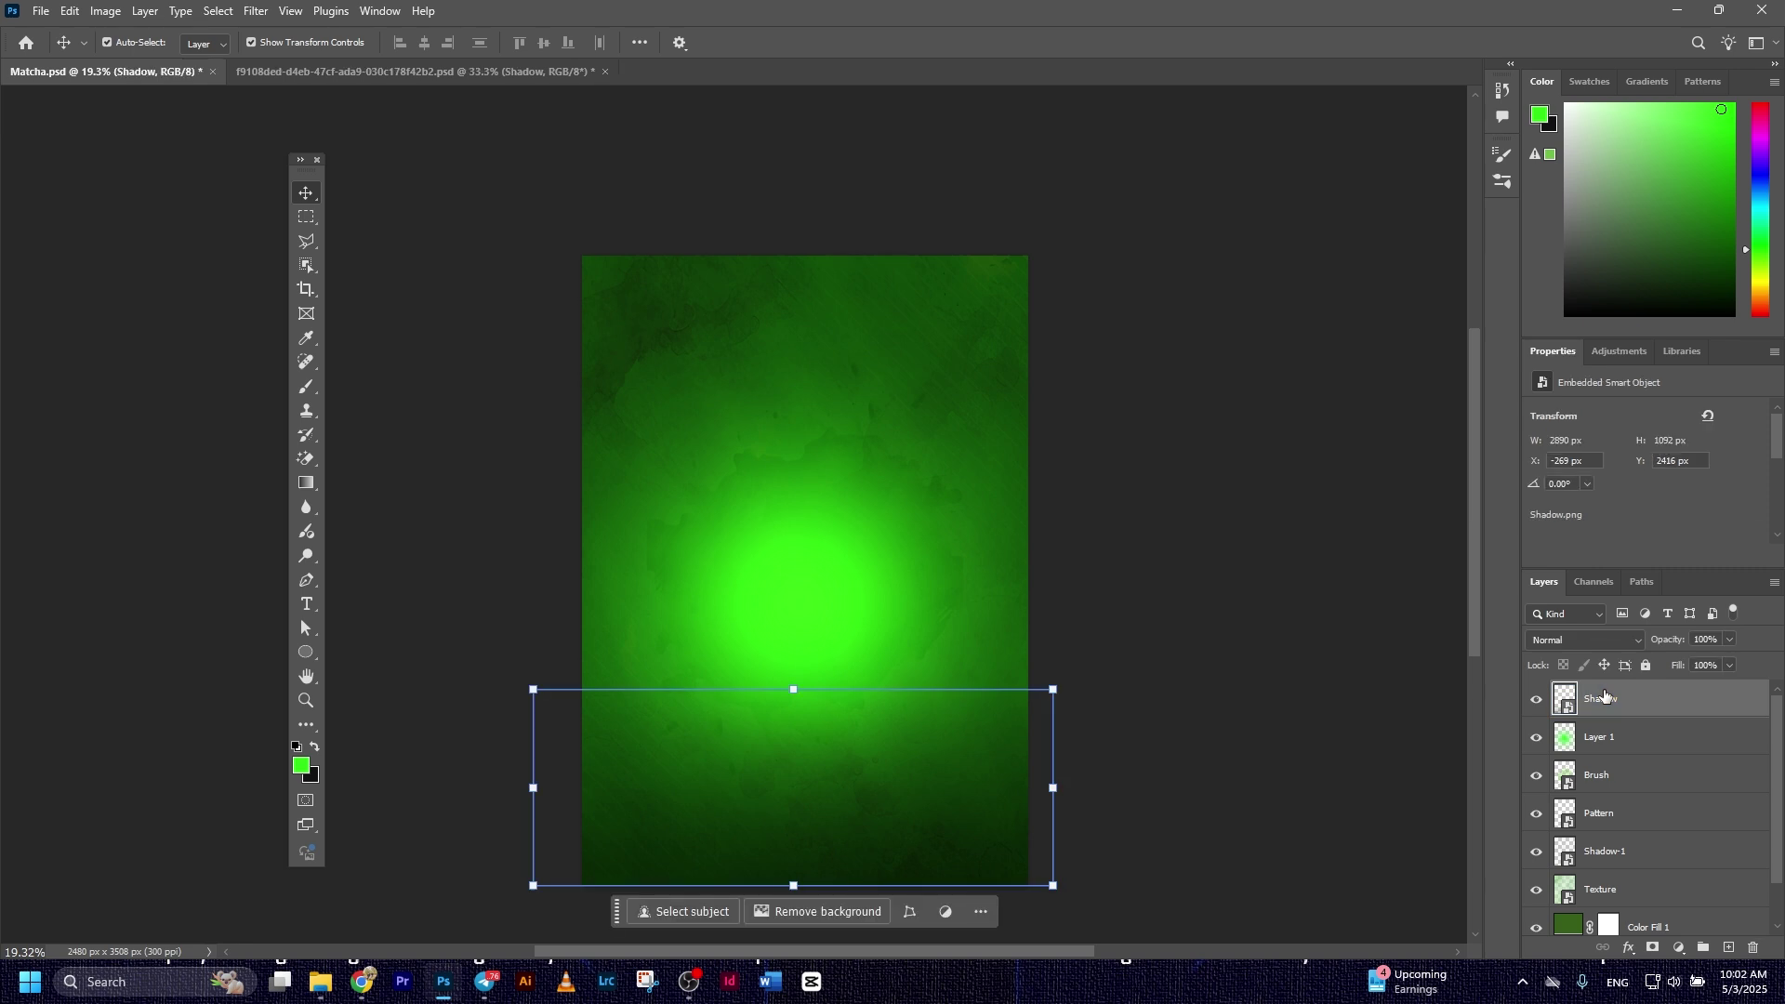
pyautogui.hotkey('ctrl', 'j')
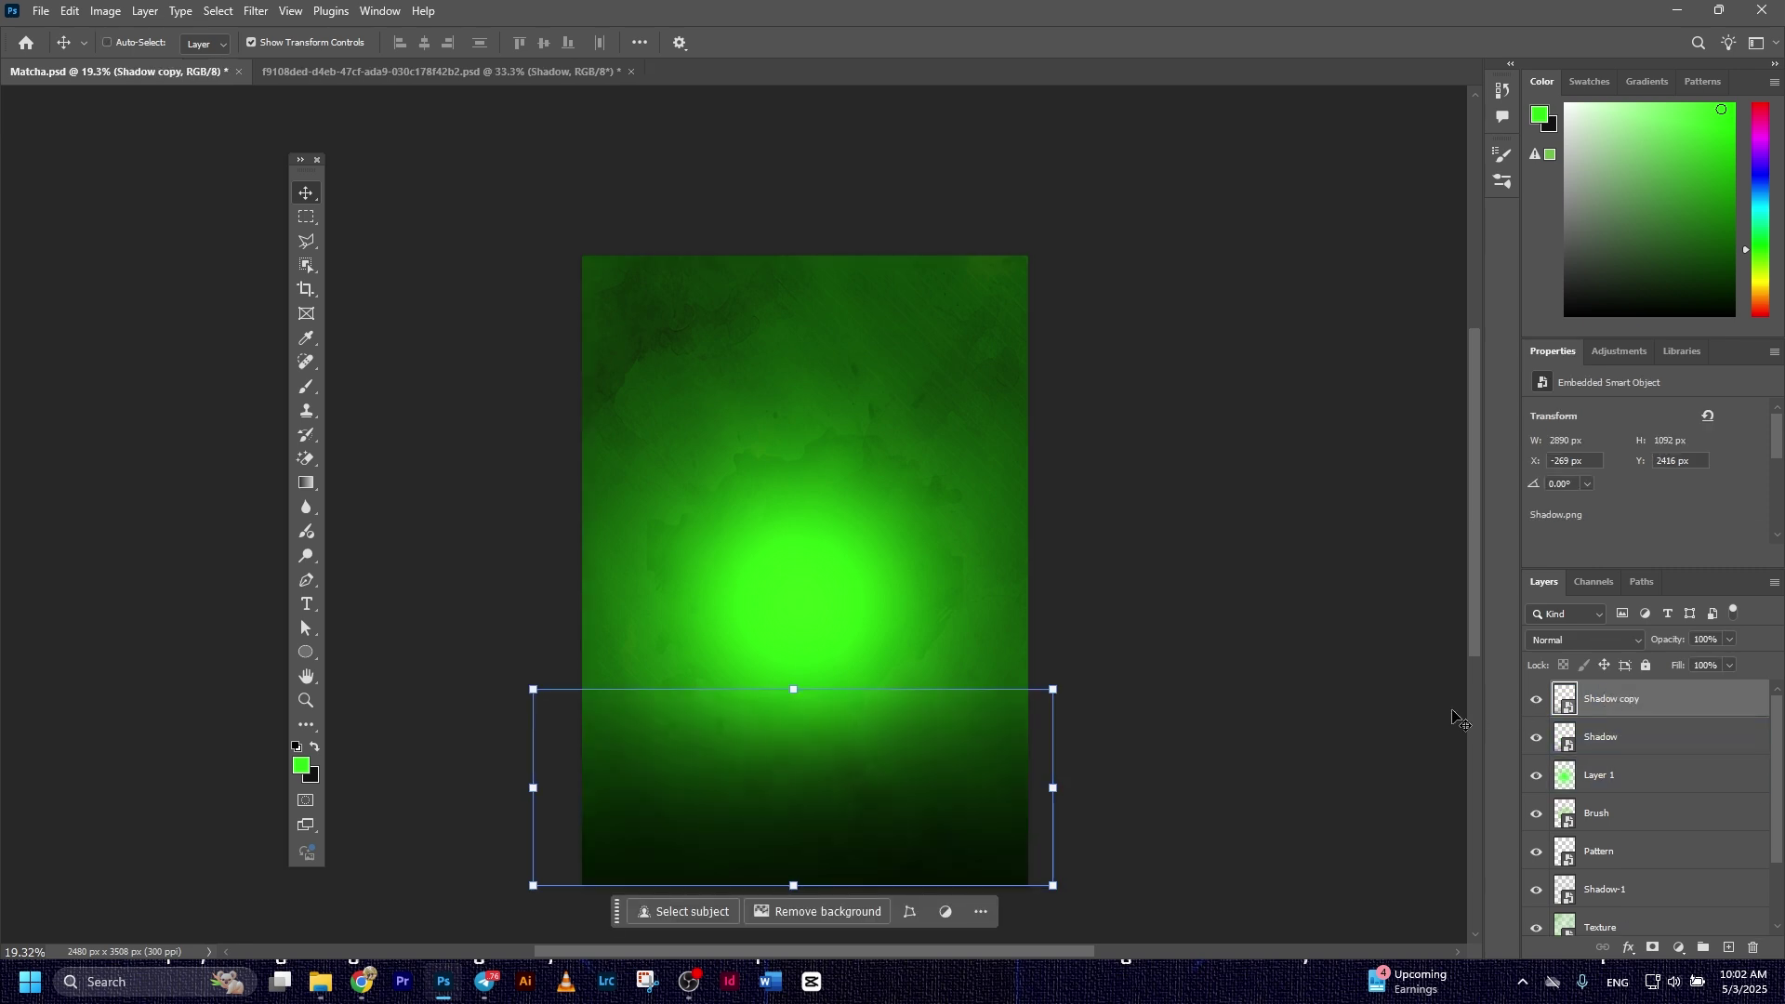
pyautogui.hotkey('ctrl', 't')
pyautogui.moveTo(929, 767); pyautogui.dragTo(1016, 295)
pyautogui.moveTo(1143, 427); pyautogui.dragTo(837, 57)
pyautogui.scroll(-5, 972, 446)
pyautogui.moveTo(971, 446); pyautogui.dragTo(1043, 490)
pyautogui.scroll(-1, 1082, 502)
pyautogui.moveTo(1195, 602); pyautogui.dragTo(1236, 518)
pyautogui.moveTo(1001, 313); pyautogui.dragTo(994, 372)
pyautogui.click(922, 42)
# Group all layers from Shadow copy down to Color Fill 1, name the group BG and save the document.
pyautogui.scroll(-2, 1646, 800)
pyautogui.click(1646, 801)
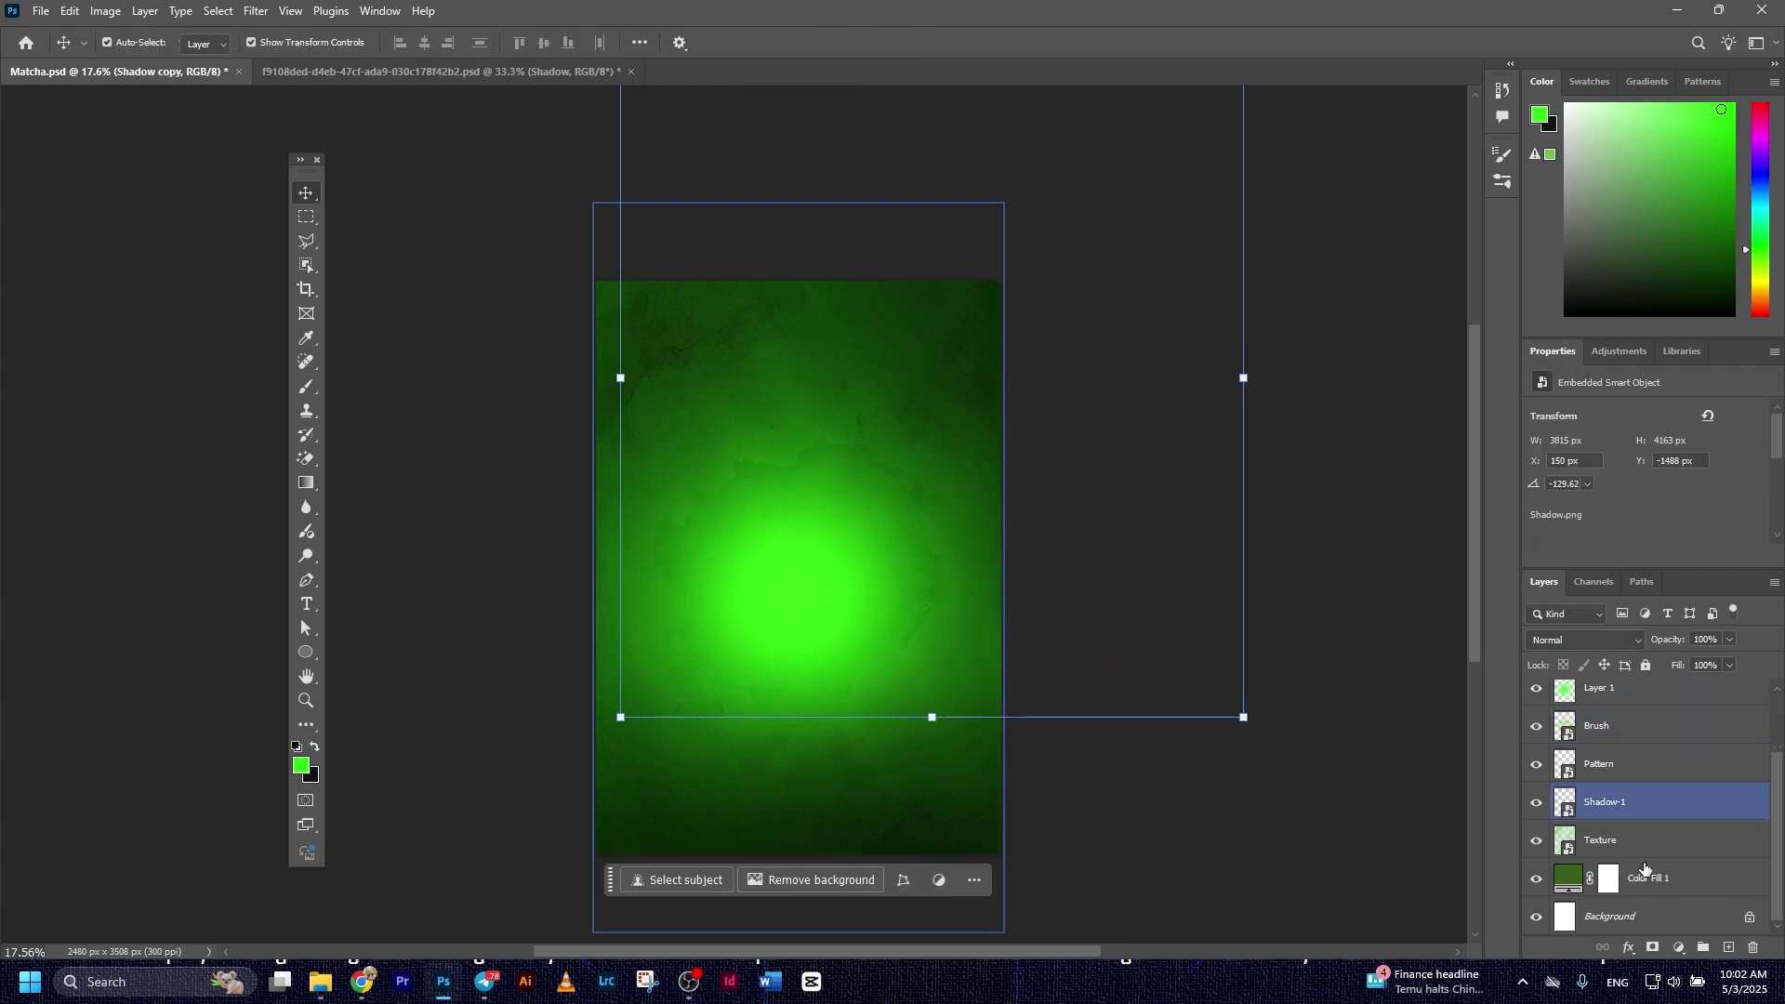
pyautogui.keyDown('shift'); pyautogui.click(1673, 884); pyautogui.keyUp('shift')
pyautogui.hotkey('ctrl', 'g')
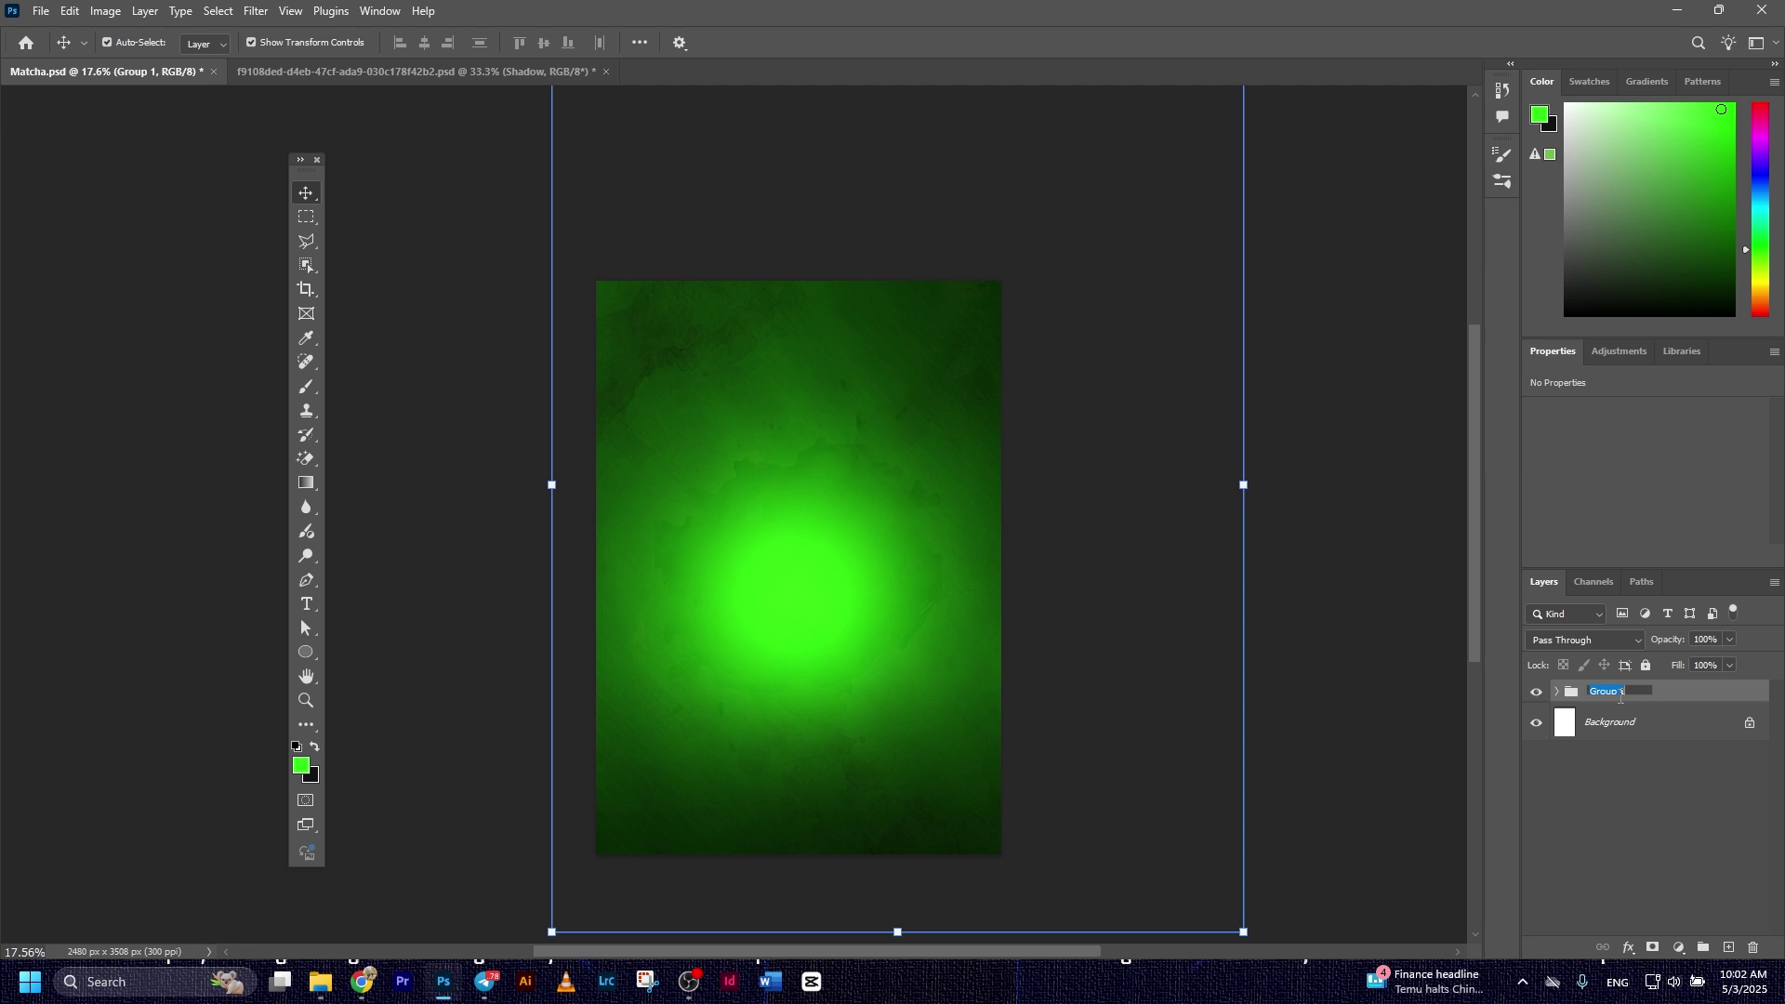
pyautogui.click(1620, 695)
pyautogui.write('BG')
pyautogui.press('Return')
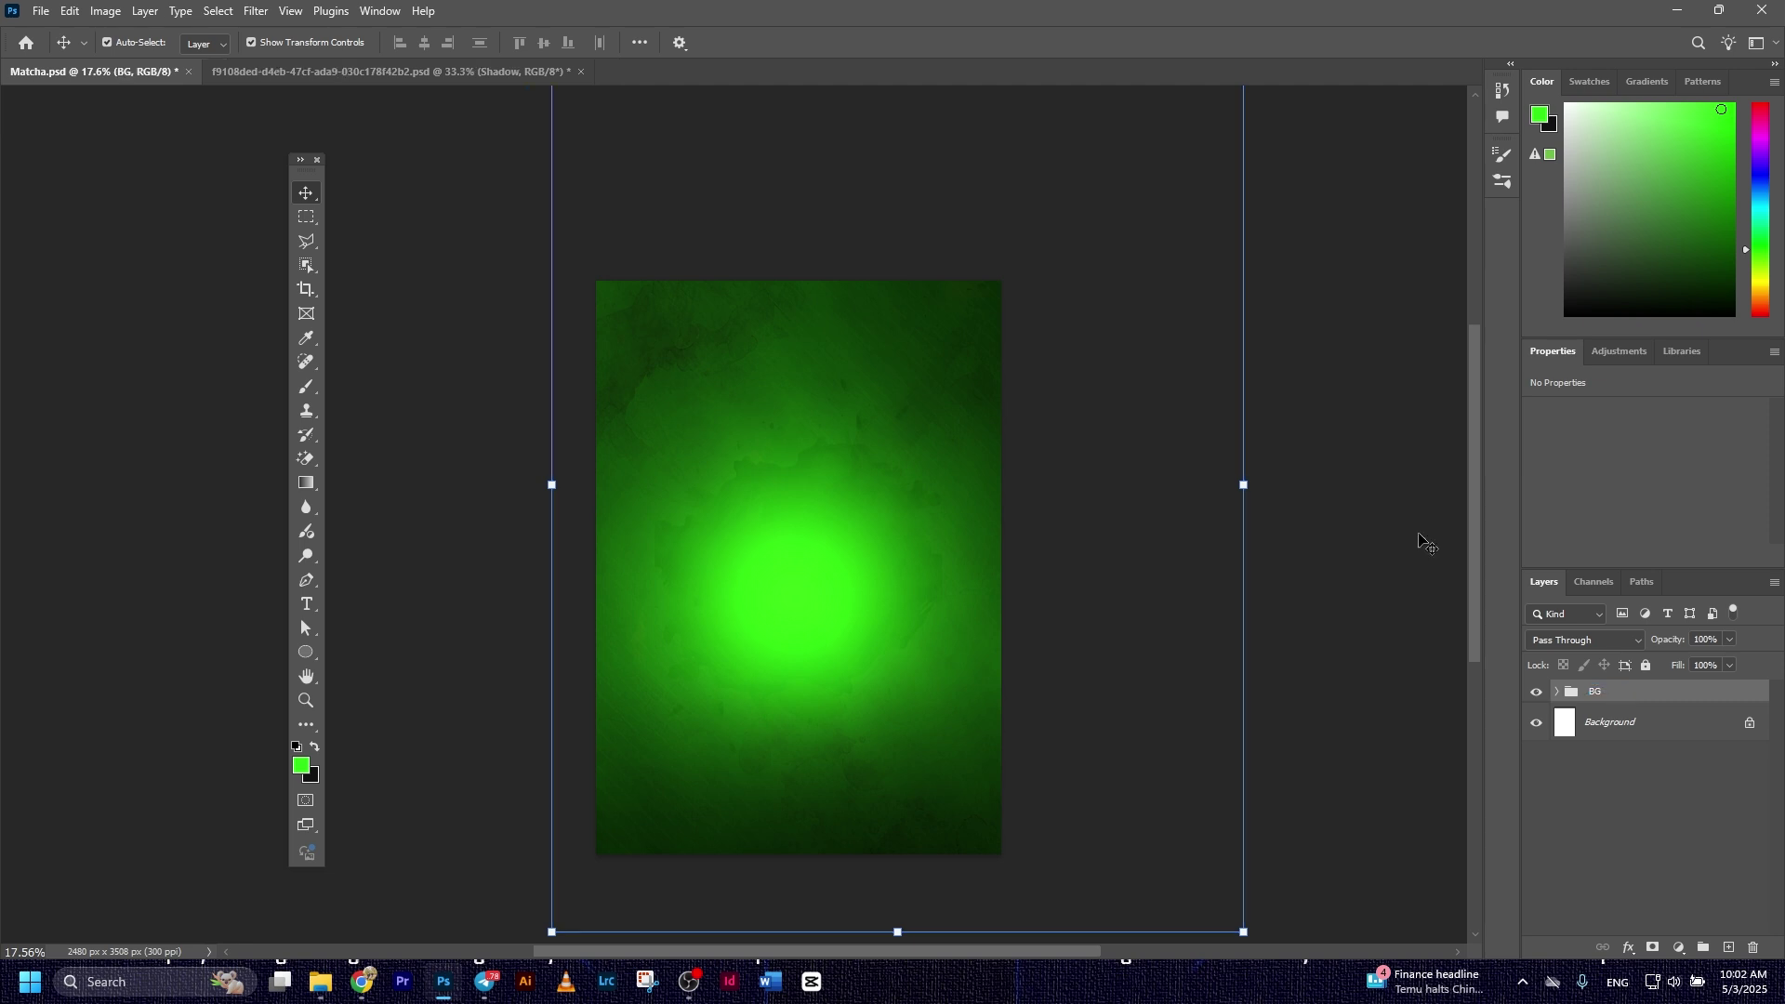
pyautogui.click(1279, 528)
pyautogui.hotkey('ctrl', 's')
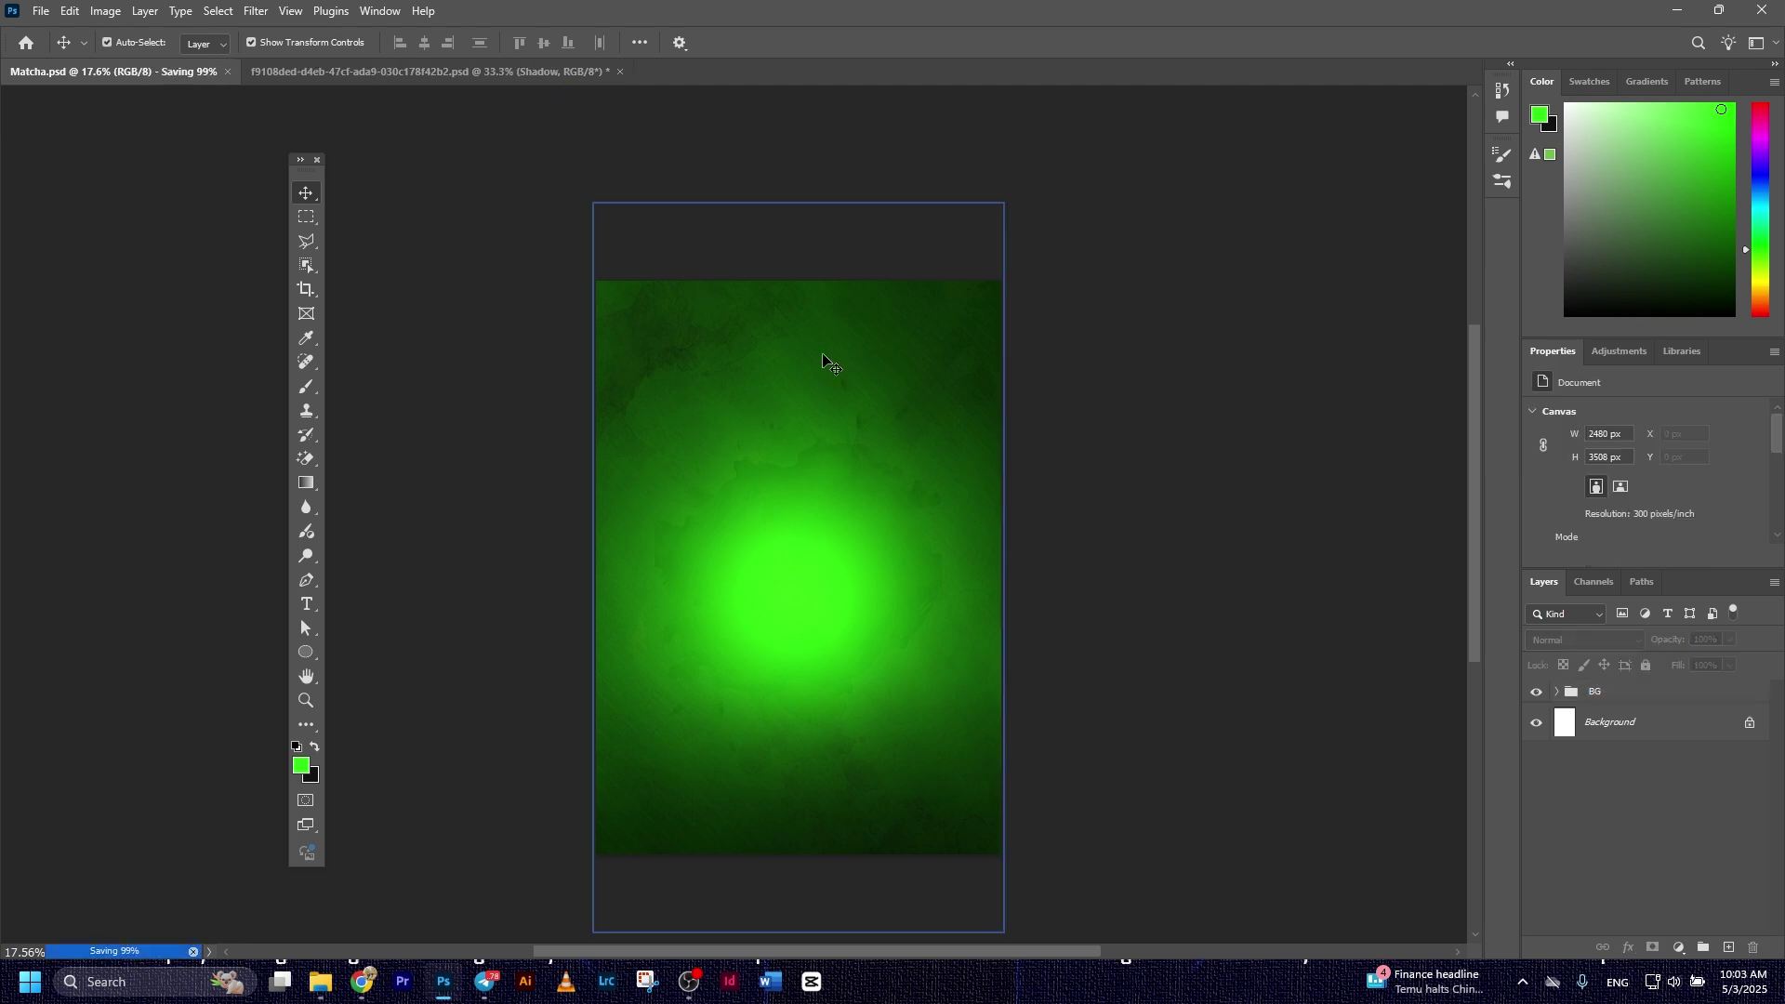
# Place the Wood image as an embedded object centered below the green glow, enlarged to about 1544 × 378 px.
pyautogui.click(46, 13)
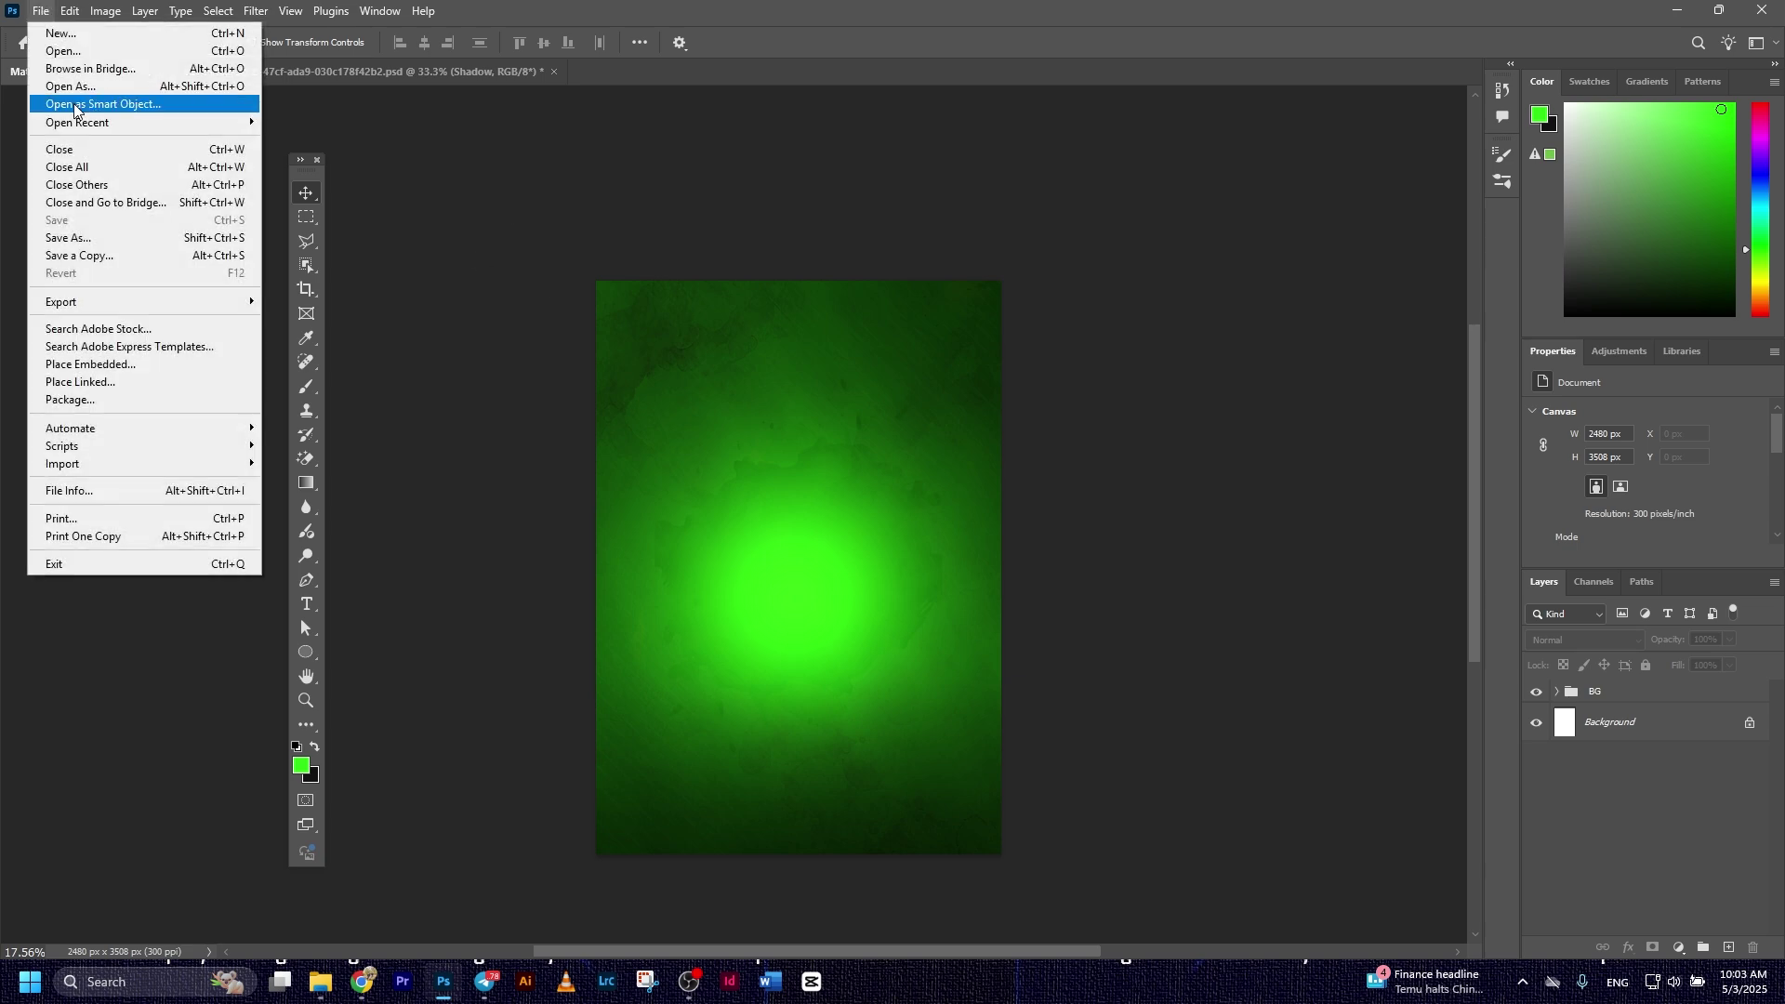
pyautogui.click(93, 363)
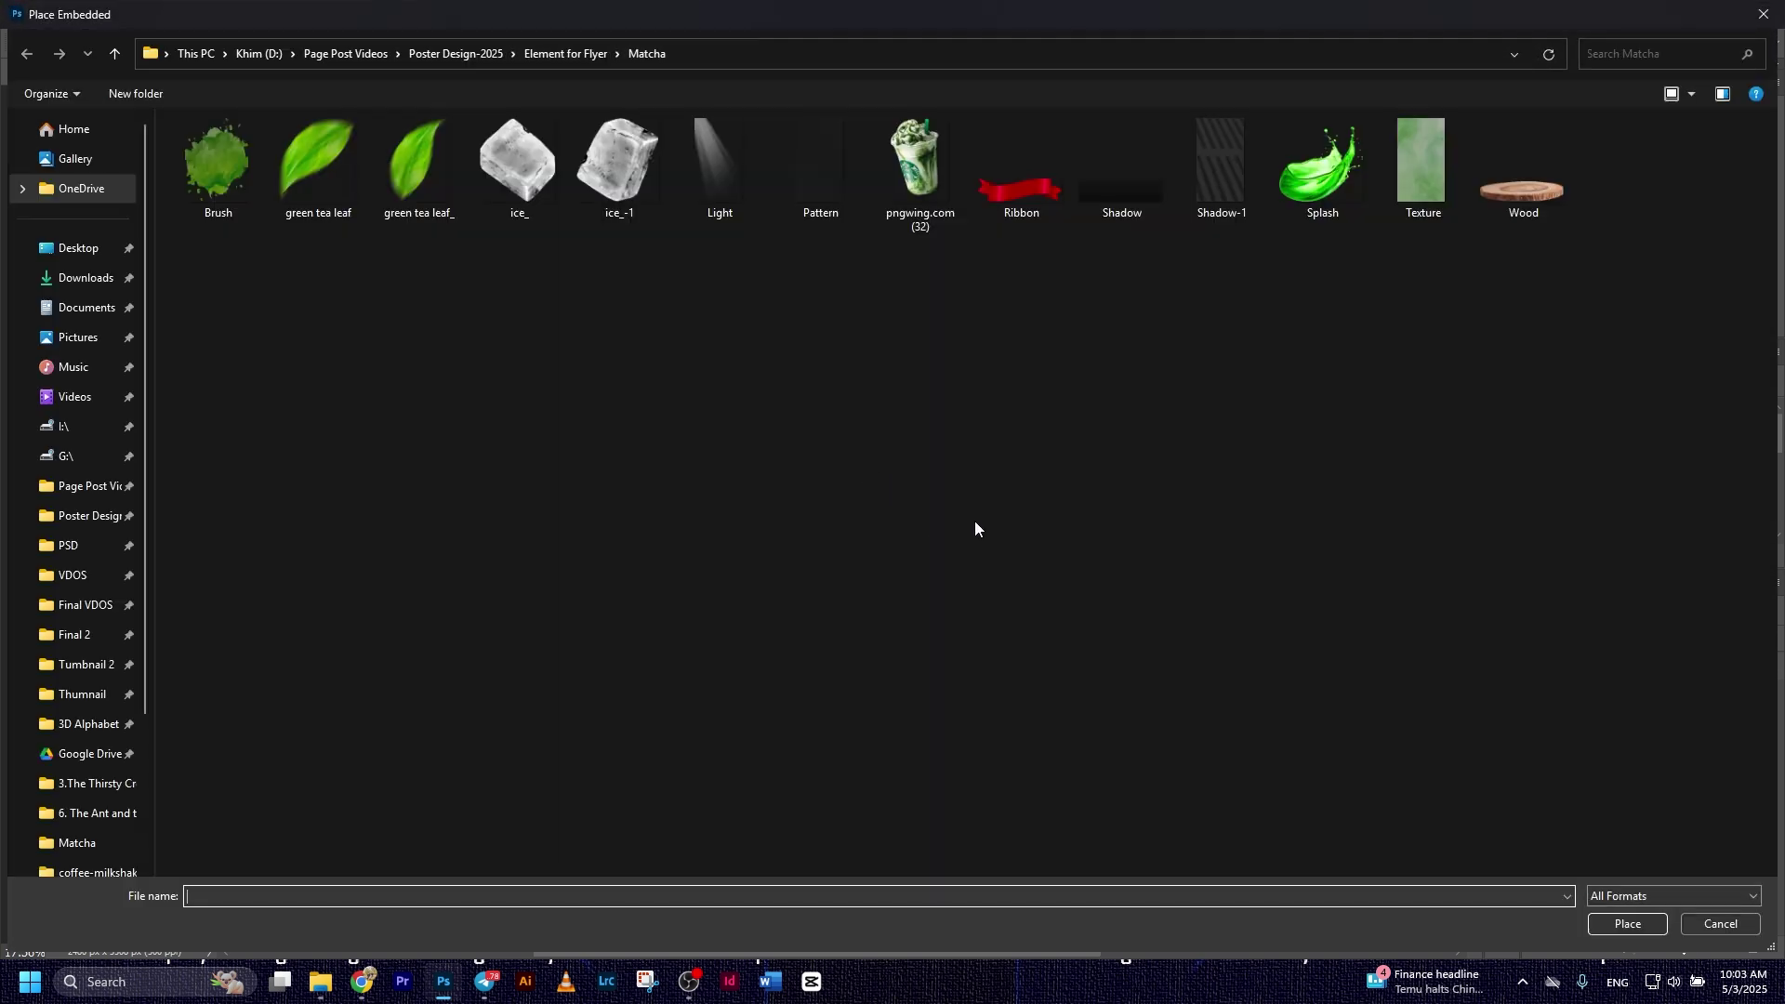
pyautogui.doubleClick(1509, 200)
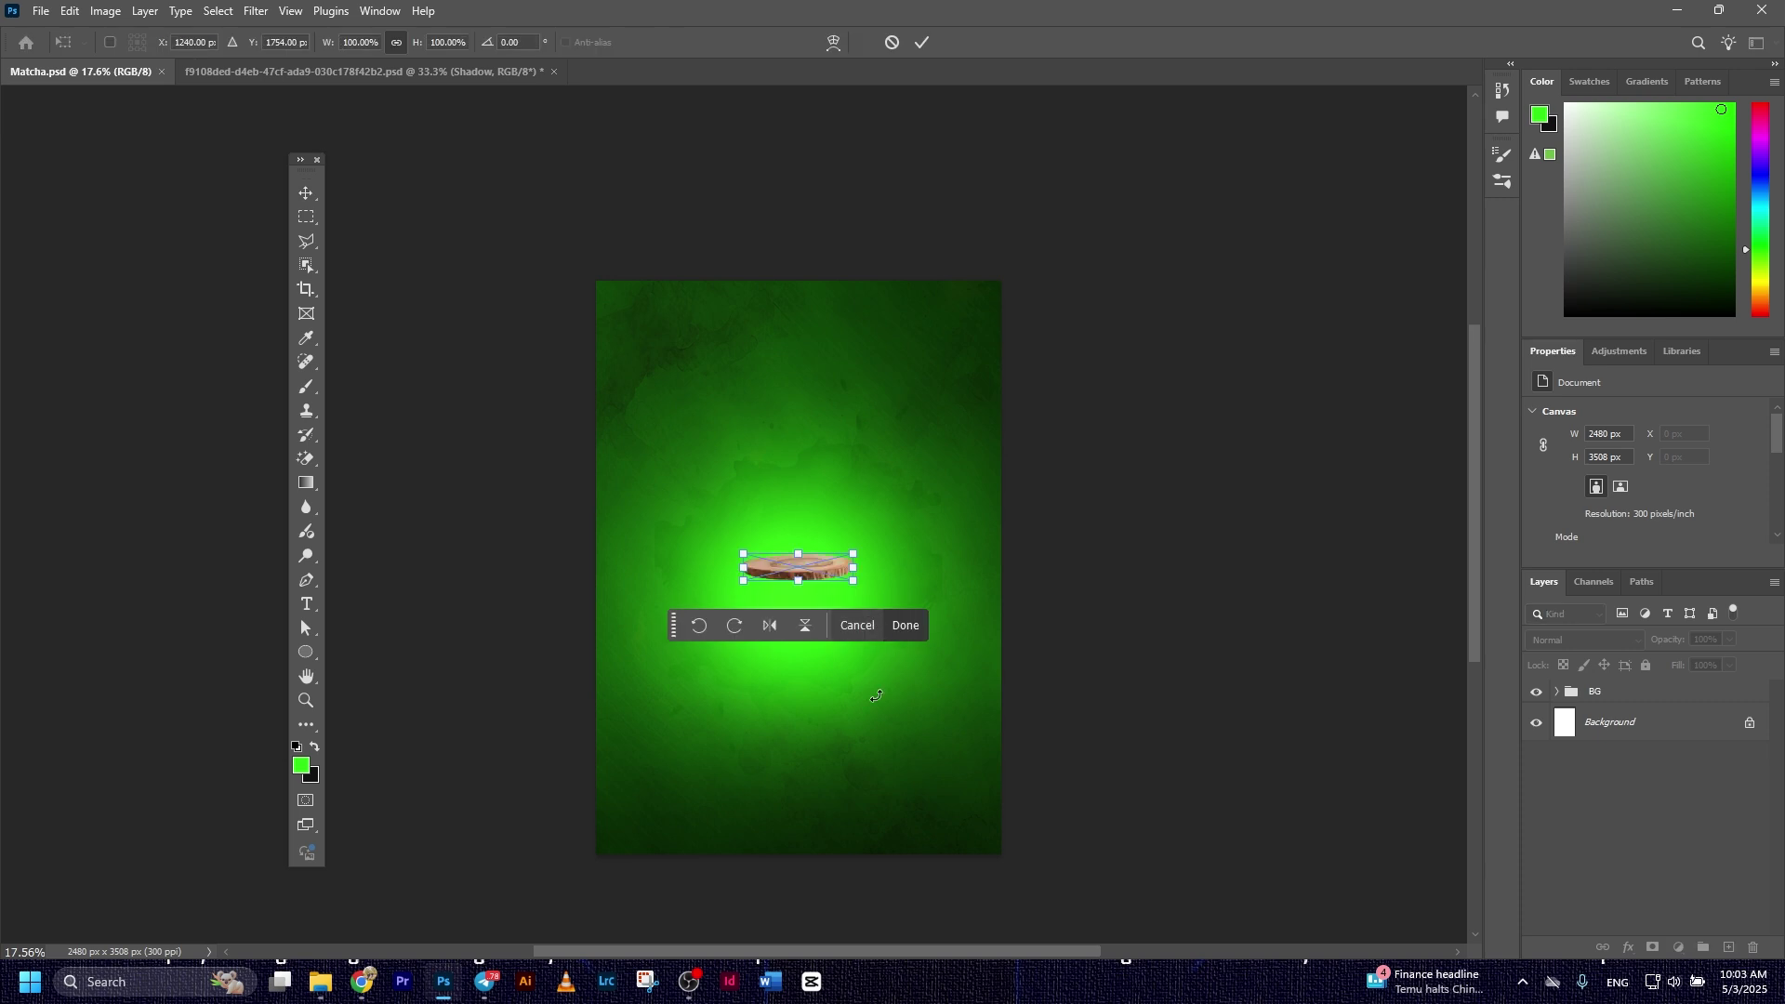
pyautogui.moveTo(851, 552); pyautogui.dragTo(879, 722)
pyautogui.click(921, 43)
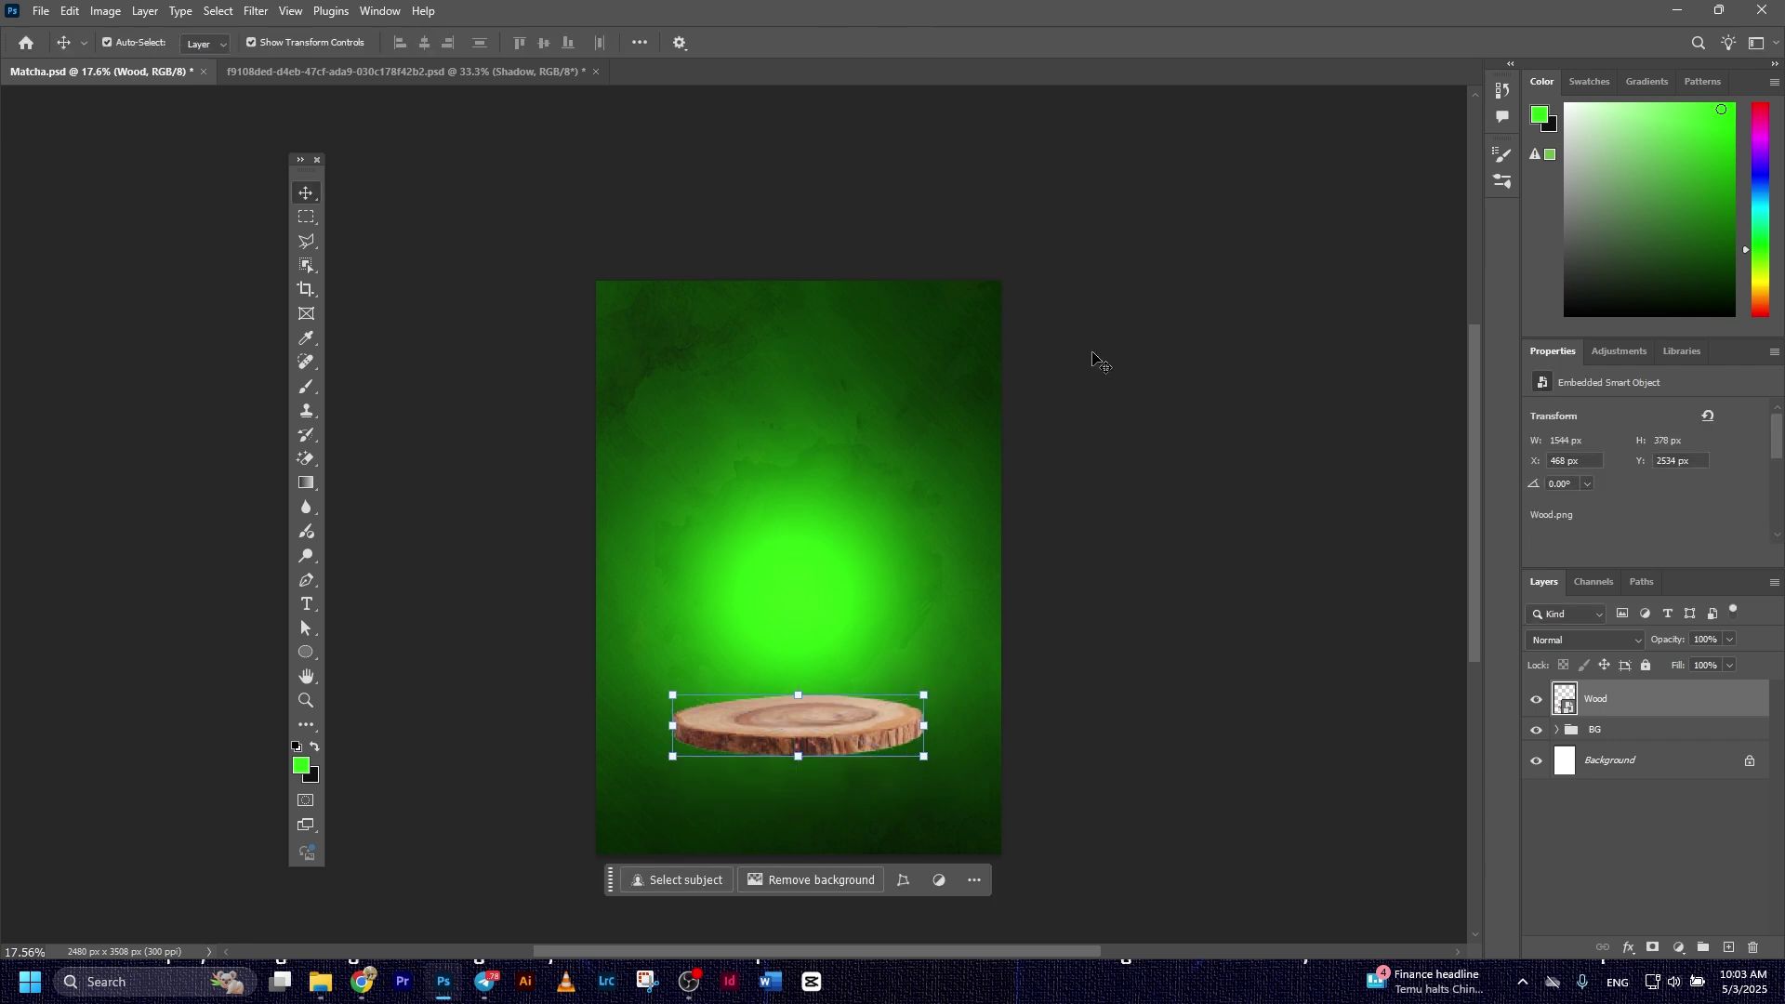
# Move the wooden disc slightly down, to about Y 2584 px.
pyautogui.scroll(4, 1023, 757)
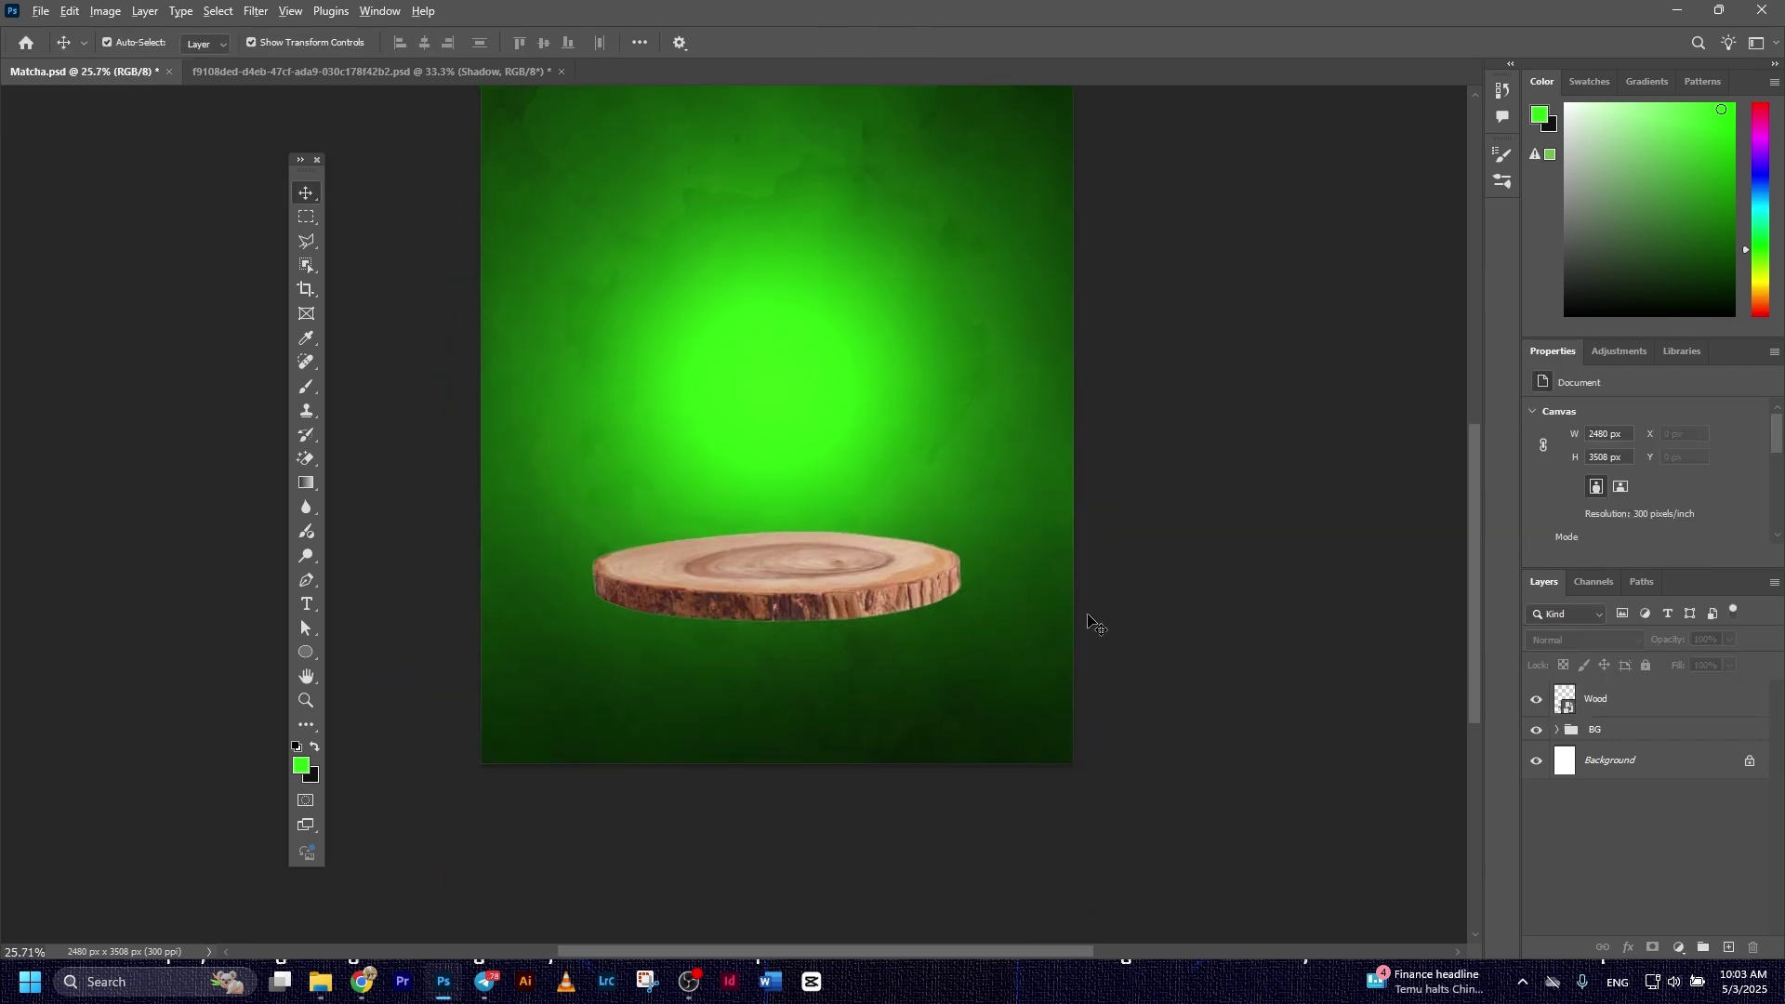
pyautogui.scroll(-2, 1088, 623)
pyautogui.click(916, 701)
pyautogui.moveTo(917, 702); pyautogui.dragTo(916, 712)
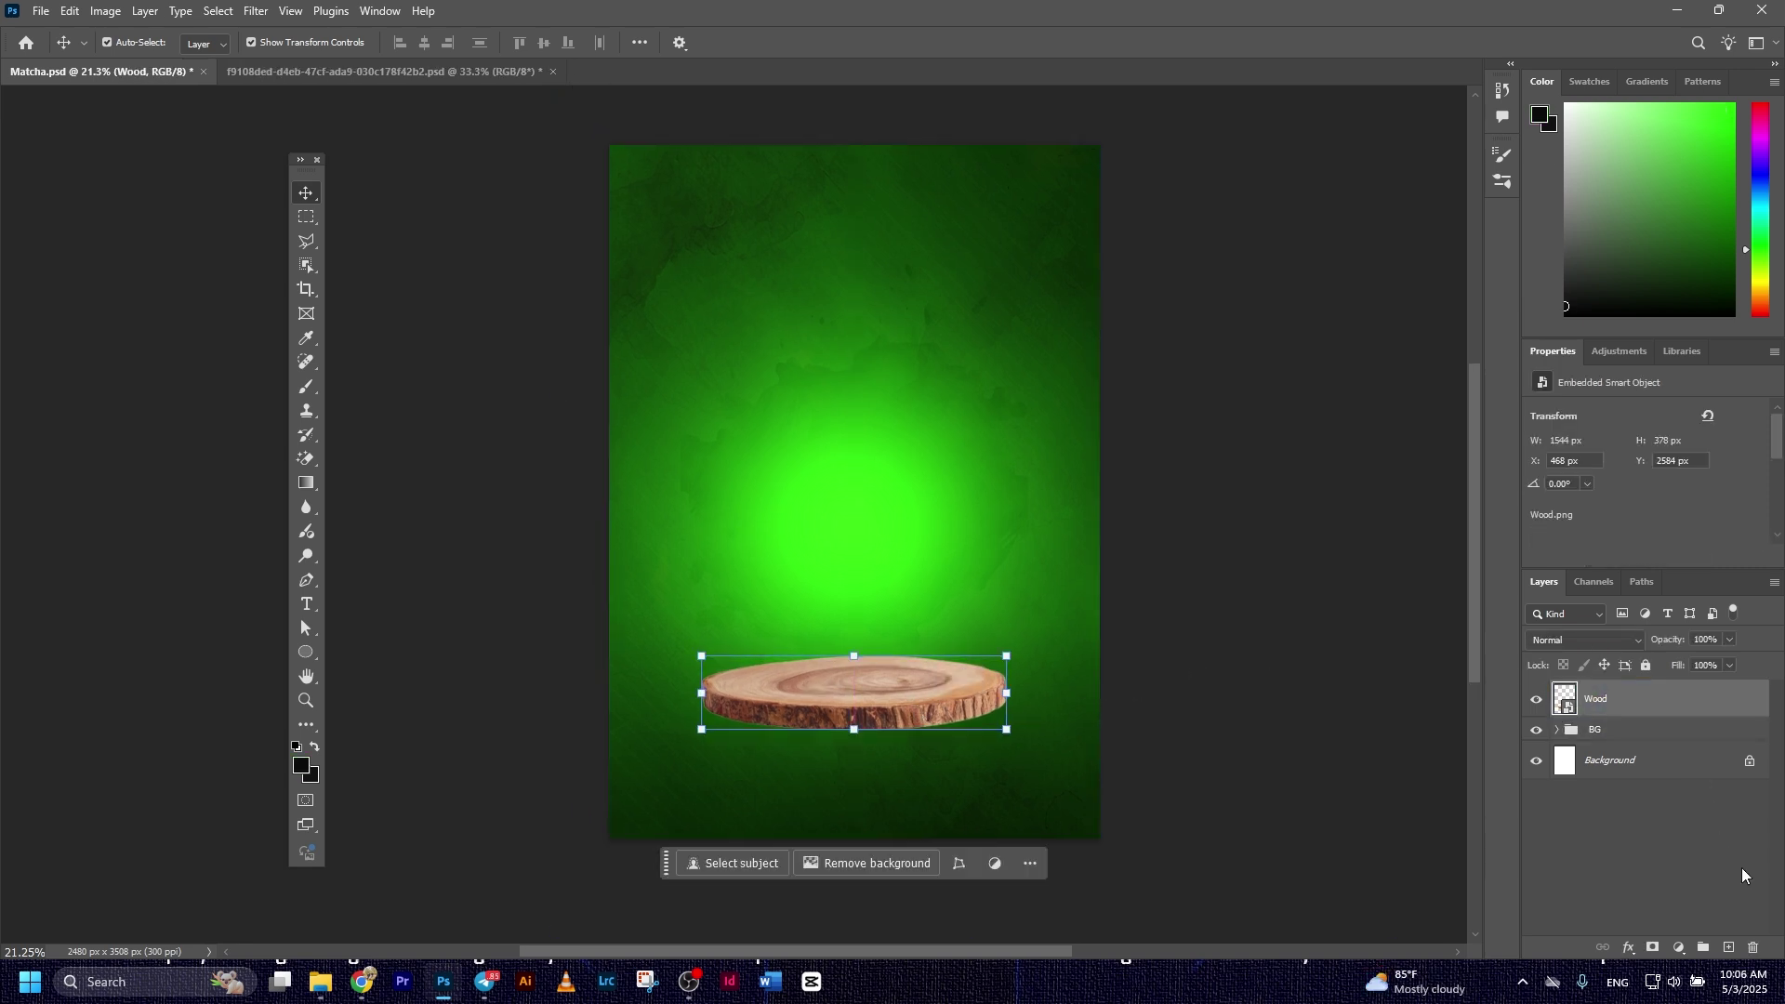
# Add a new layer beneath the Wood layer and flatten the 1916 px hard-edged brush tip into a thin horizontal ellipse.
pyautogui.click(1731, 947)
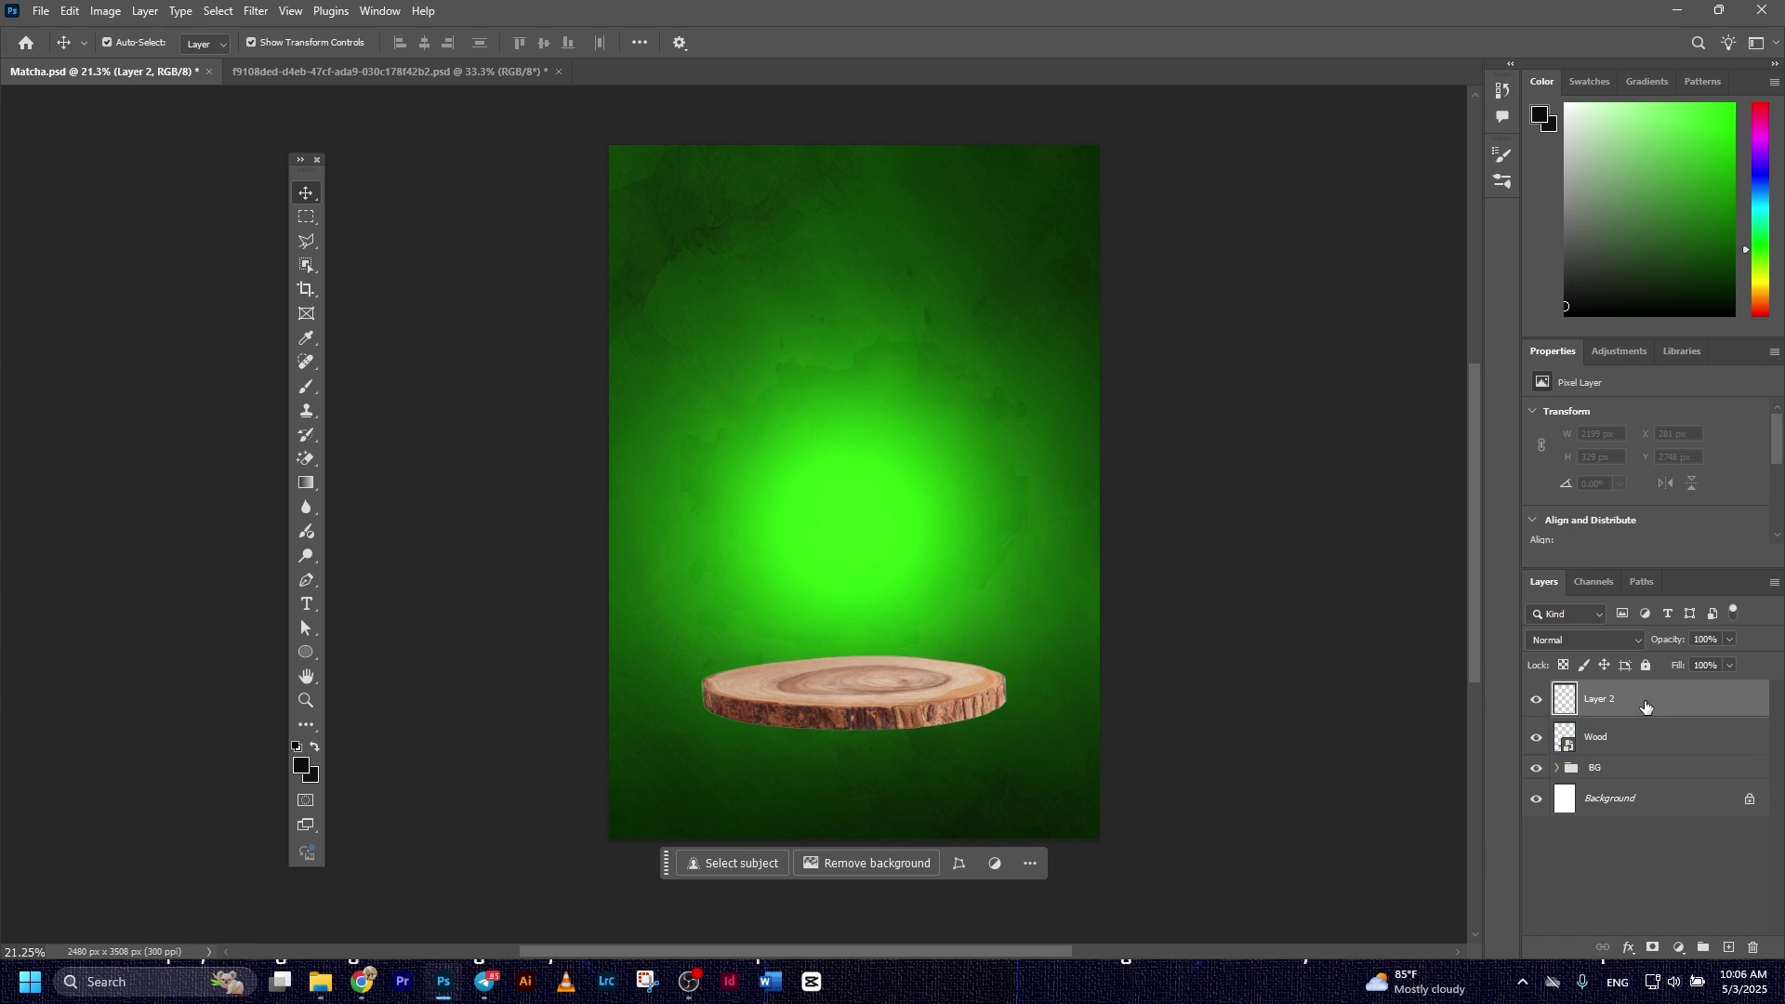
pyautogui.moveTo(1663, 754); pyautogui.dragTo(1644, 740)
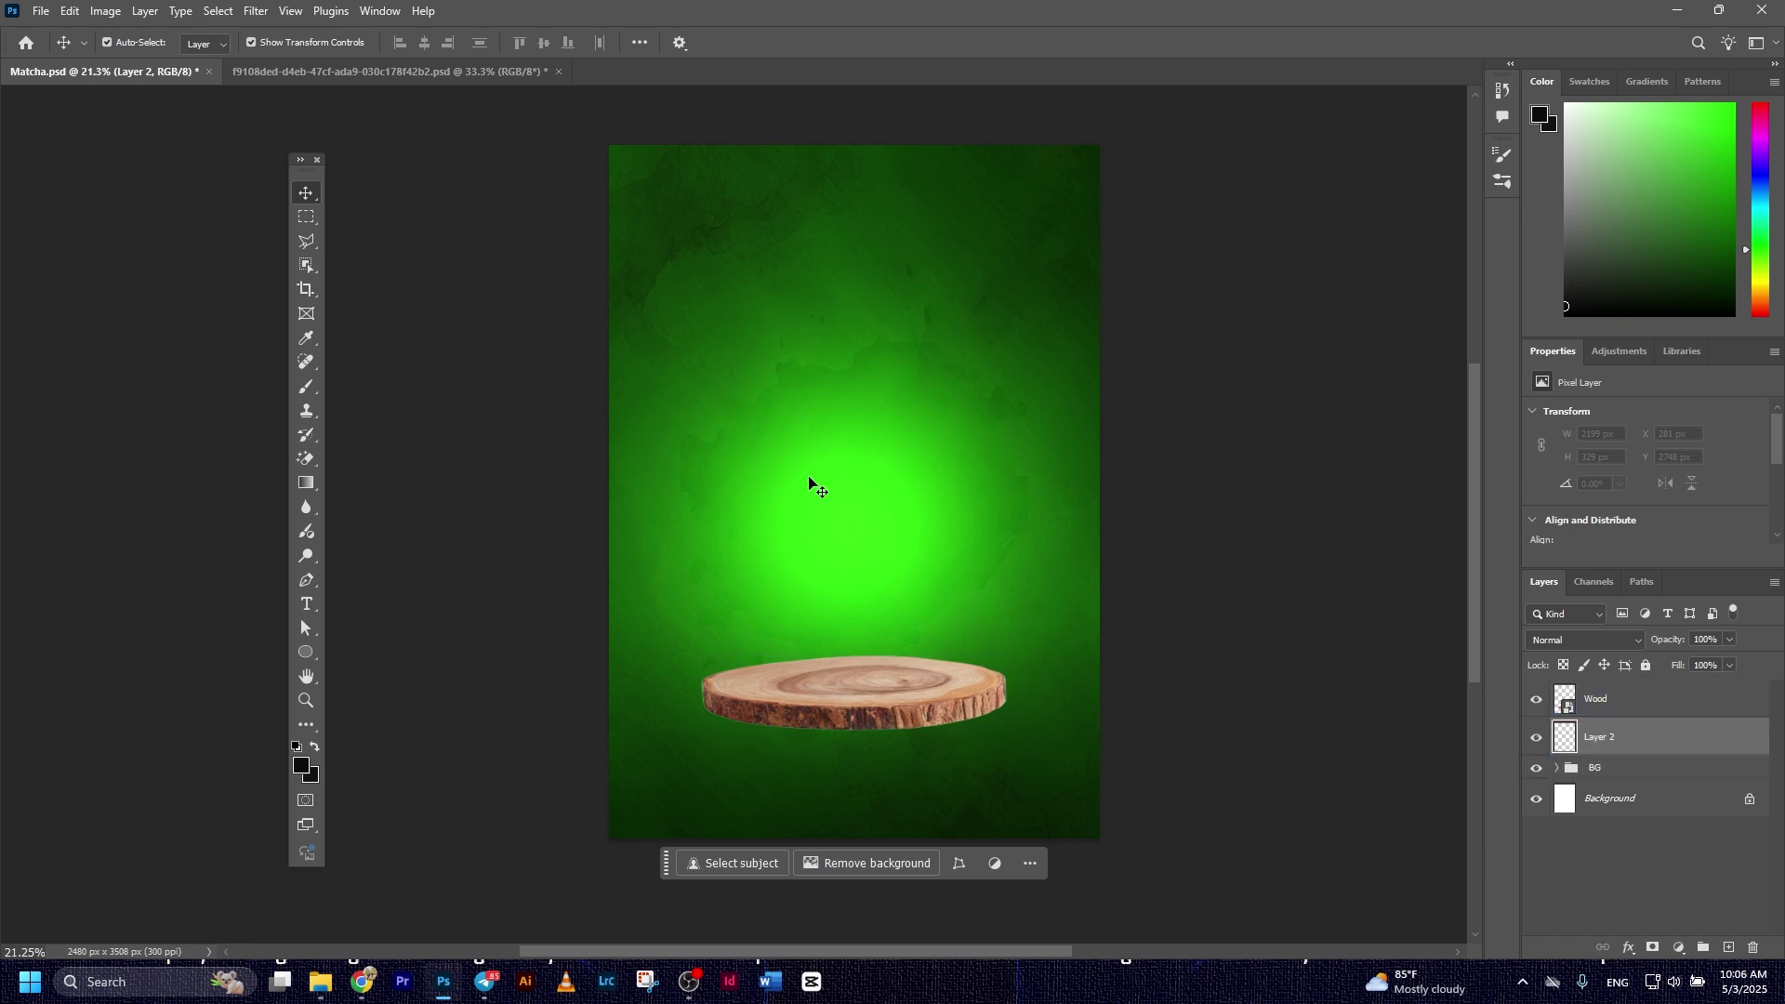
pyautogui.click(305, 395)
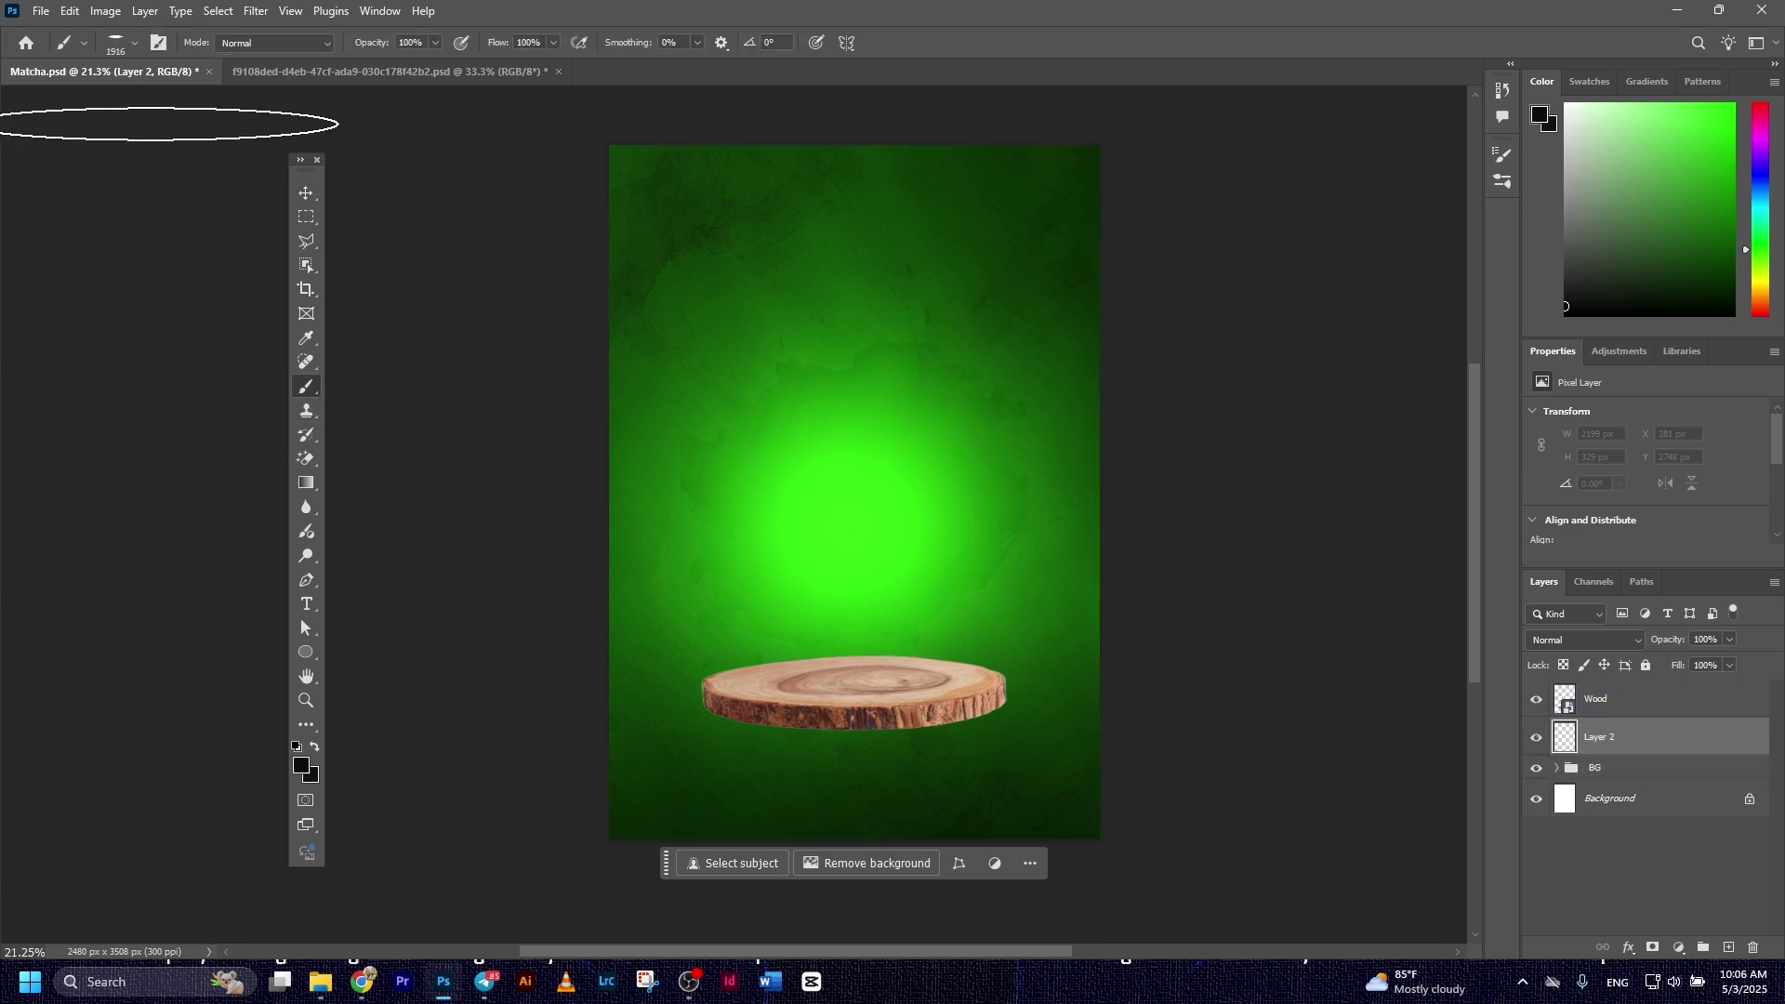
pyautogui.click(130, 46)
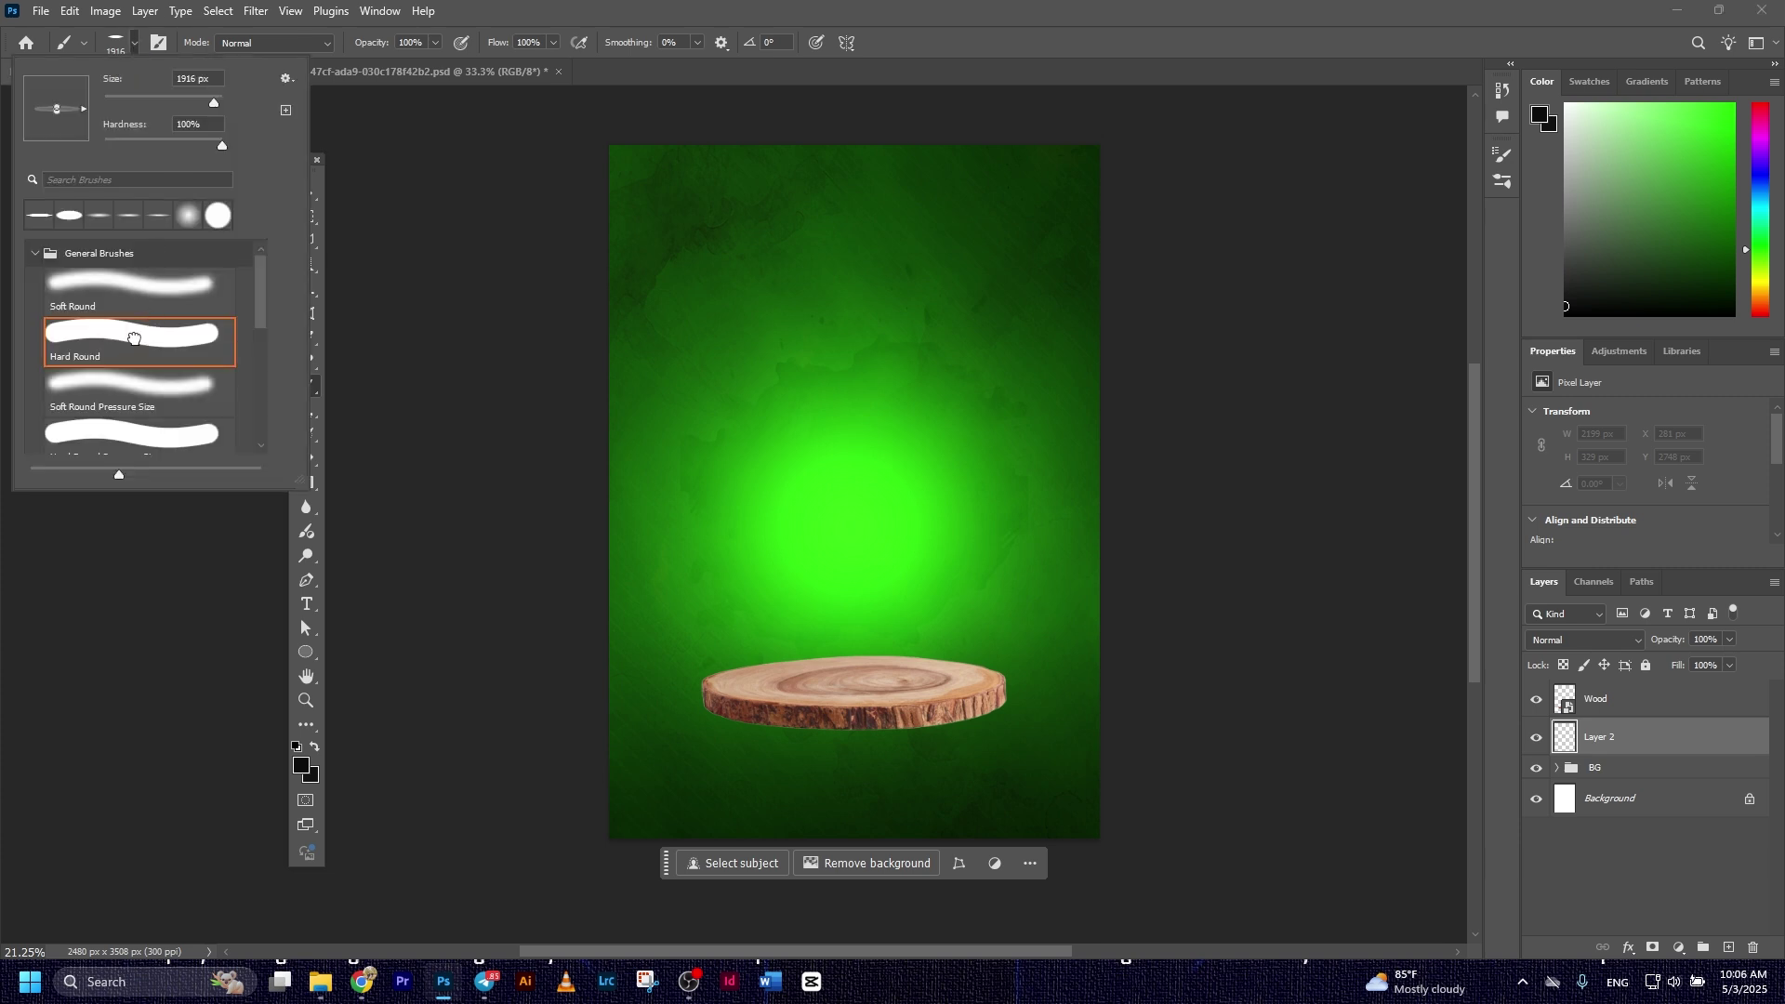
pyautogui.moveTo(60, 130); pyautogui.dragTo(59, 115)
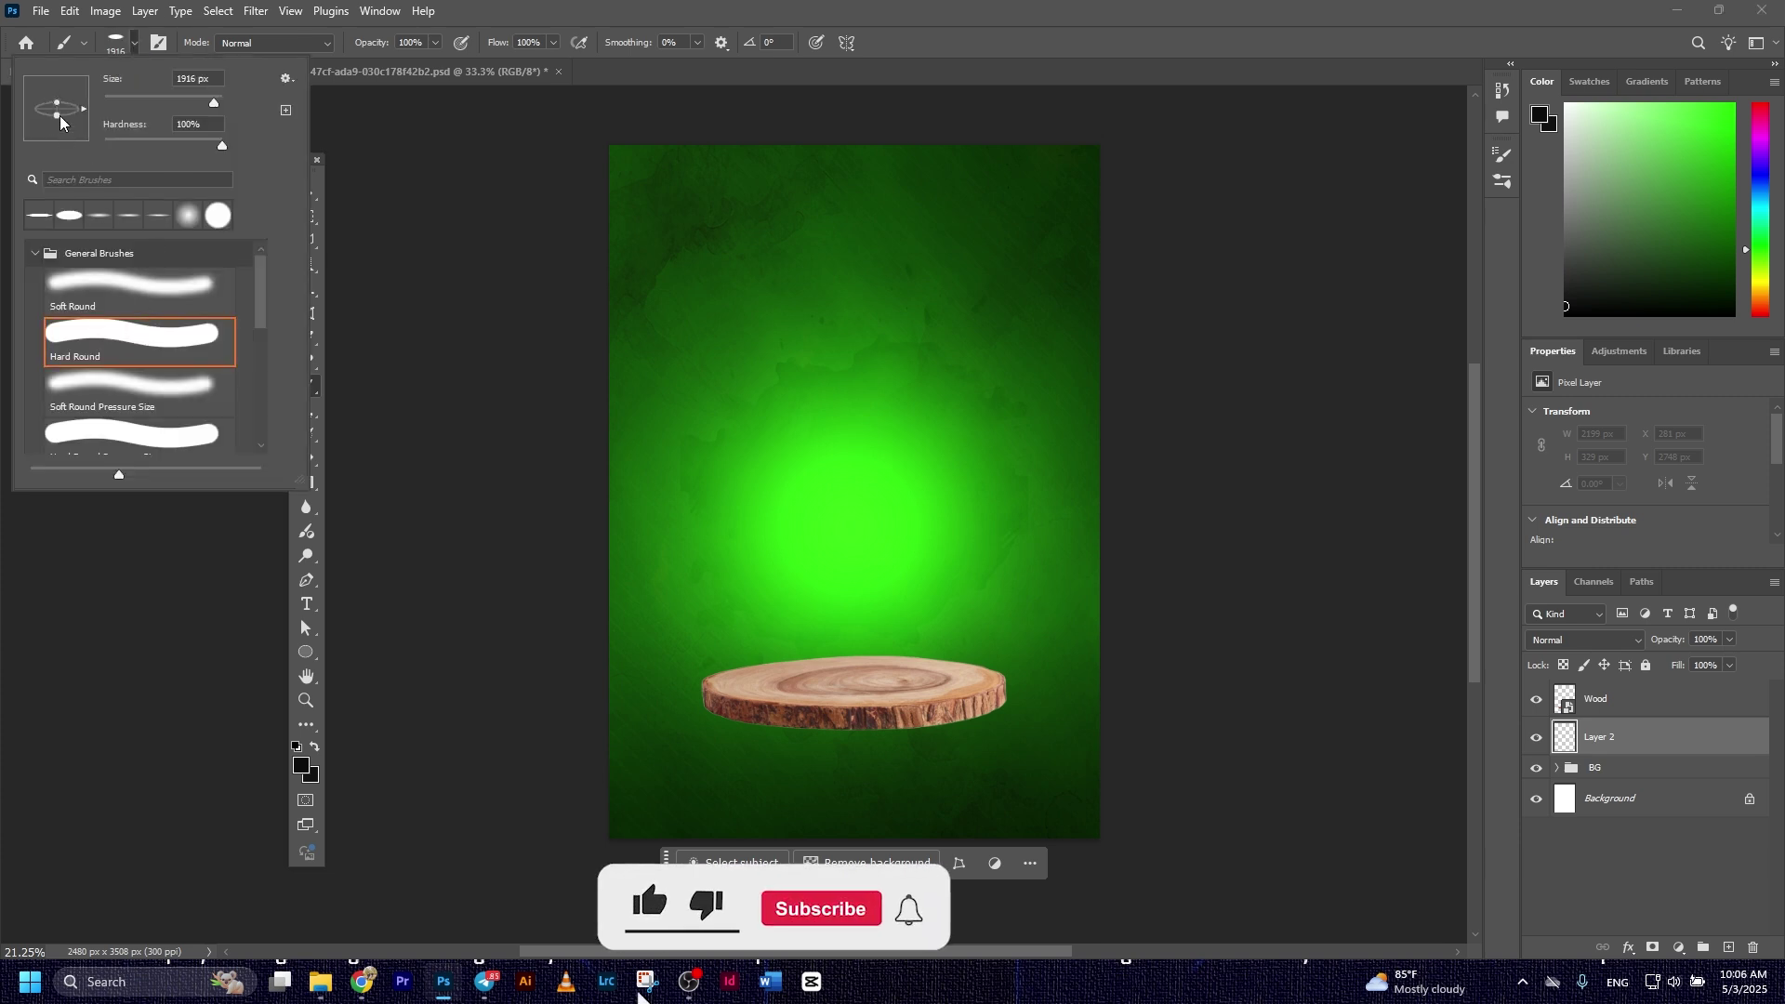
# Set the foreground color to 000000 and paint one flat black ellipse beneath the wooden disc, offset slightly to its right.
pyautogui.click(300, 765)
pyautogui.write('000000')
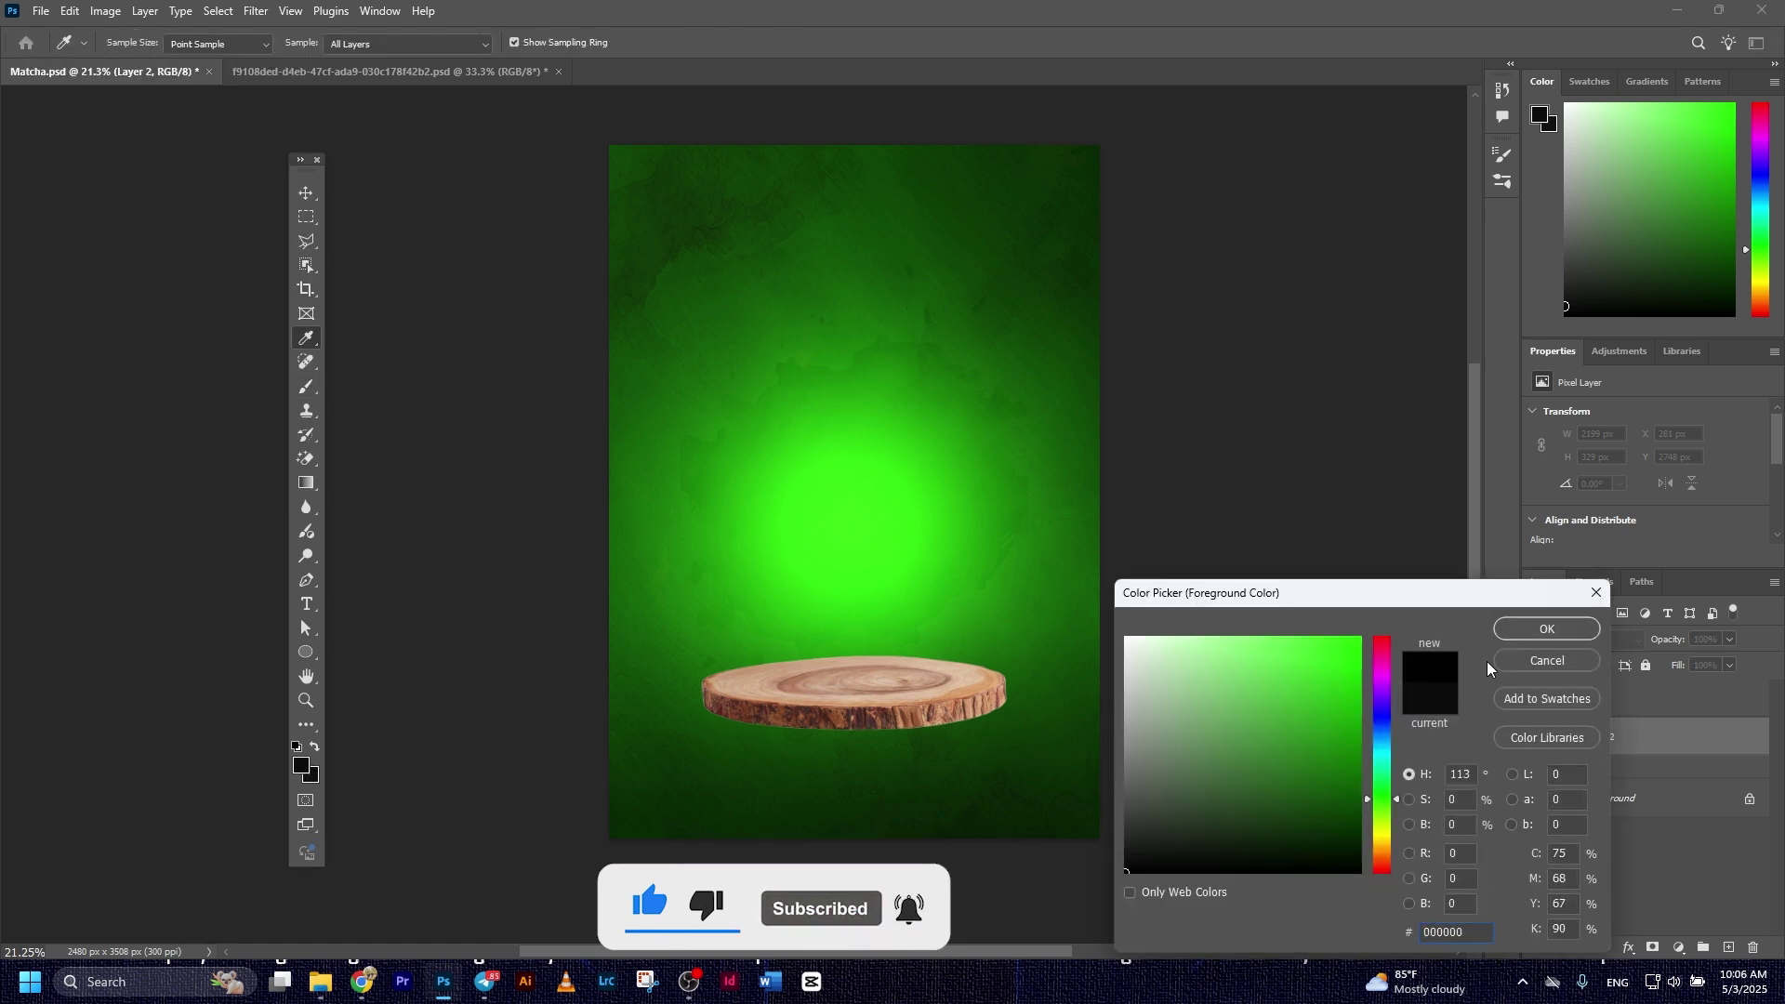
pyautogui.click(1524, 638)
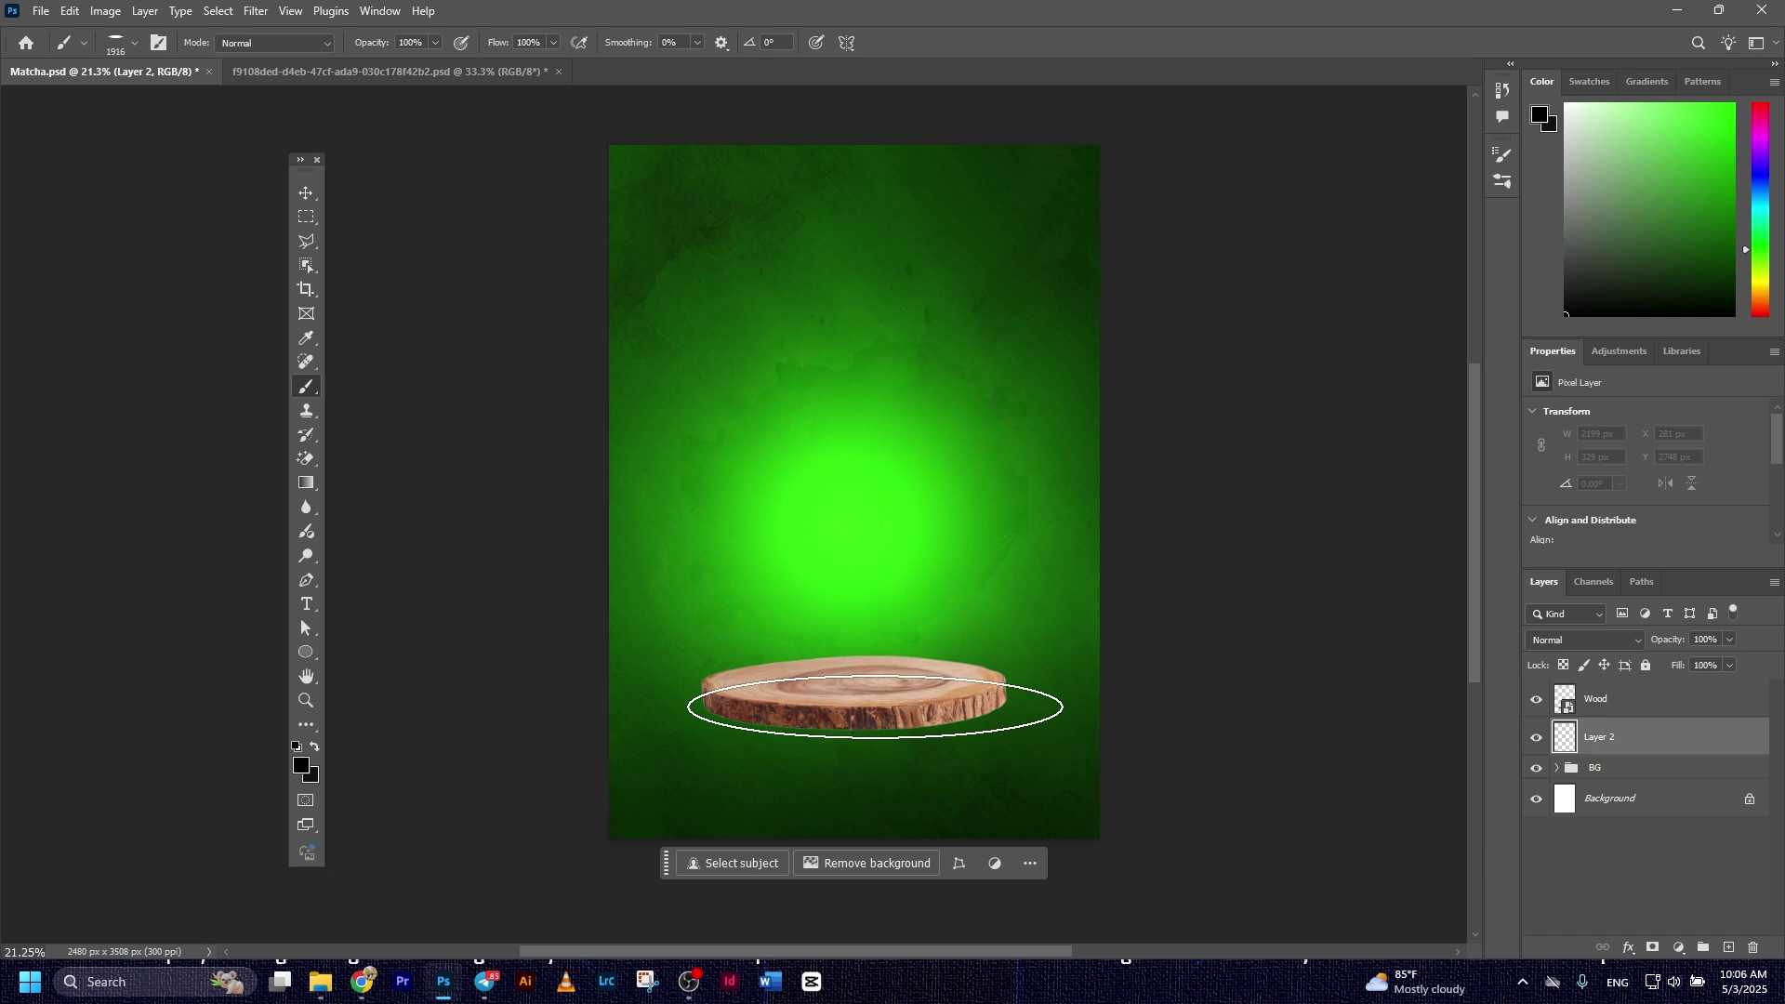
pyautogui.click(875, 707)
# Stretch the black ellipse rightward to the canvas edge, to about 2091 px wide, keeping its height.
pyautogui.click(306, 193)
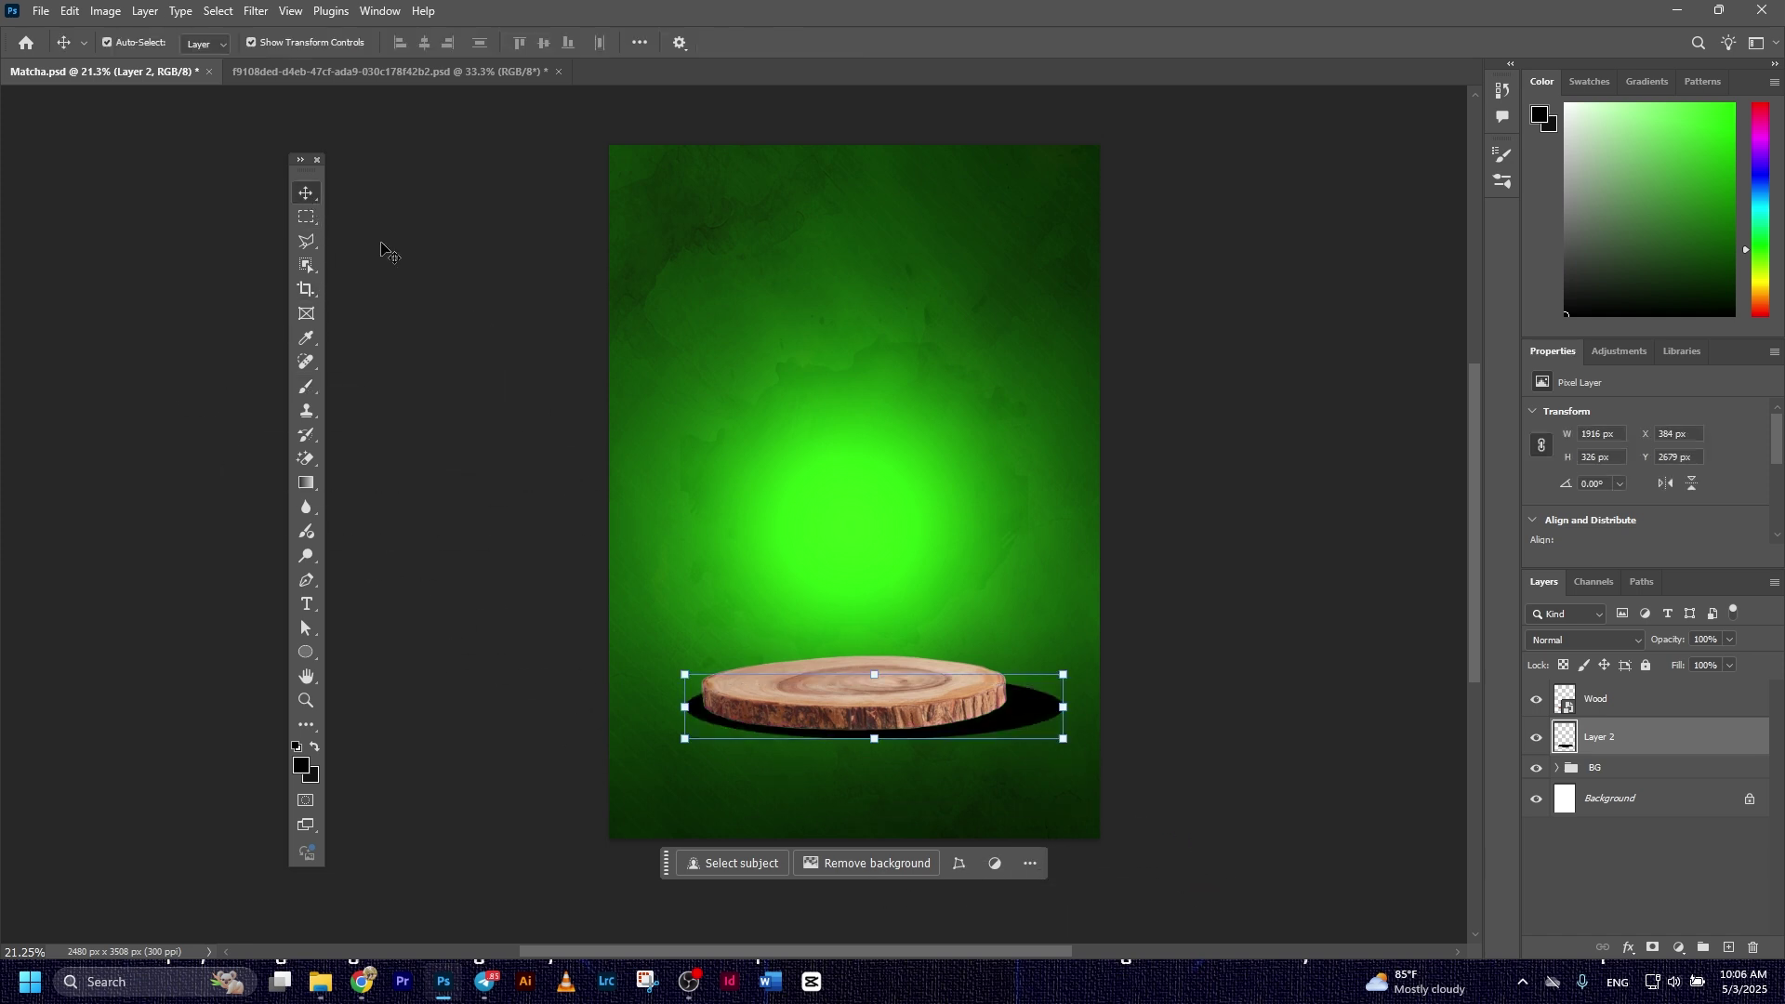
pyautogui.moveTo(1064, 707); pyautogui.dragTo(1098, 710)
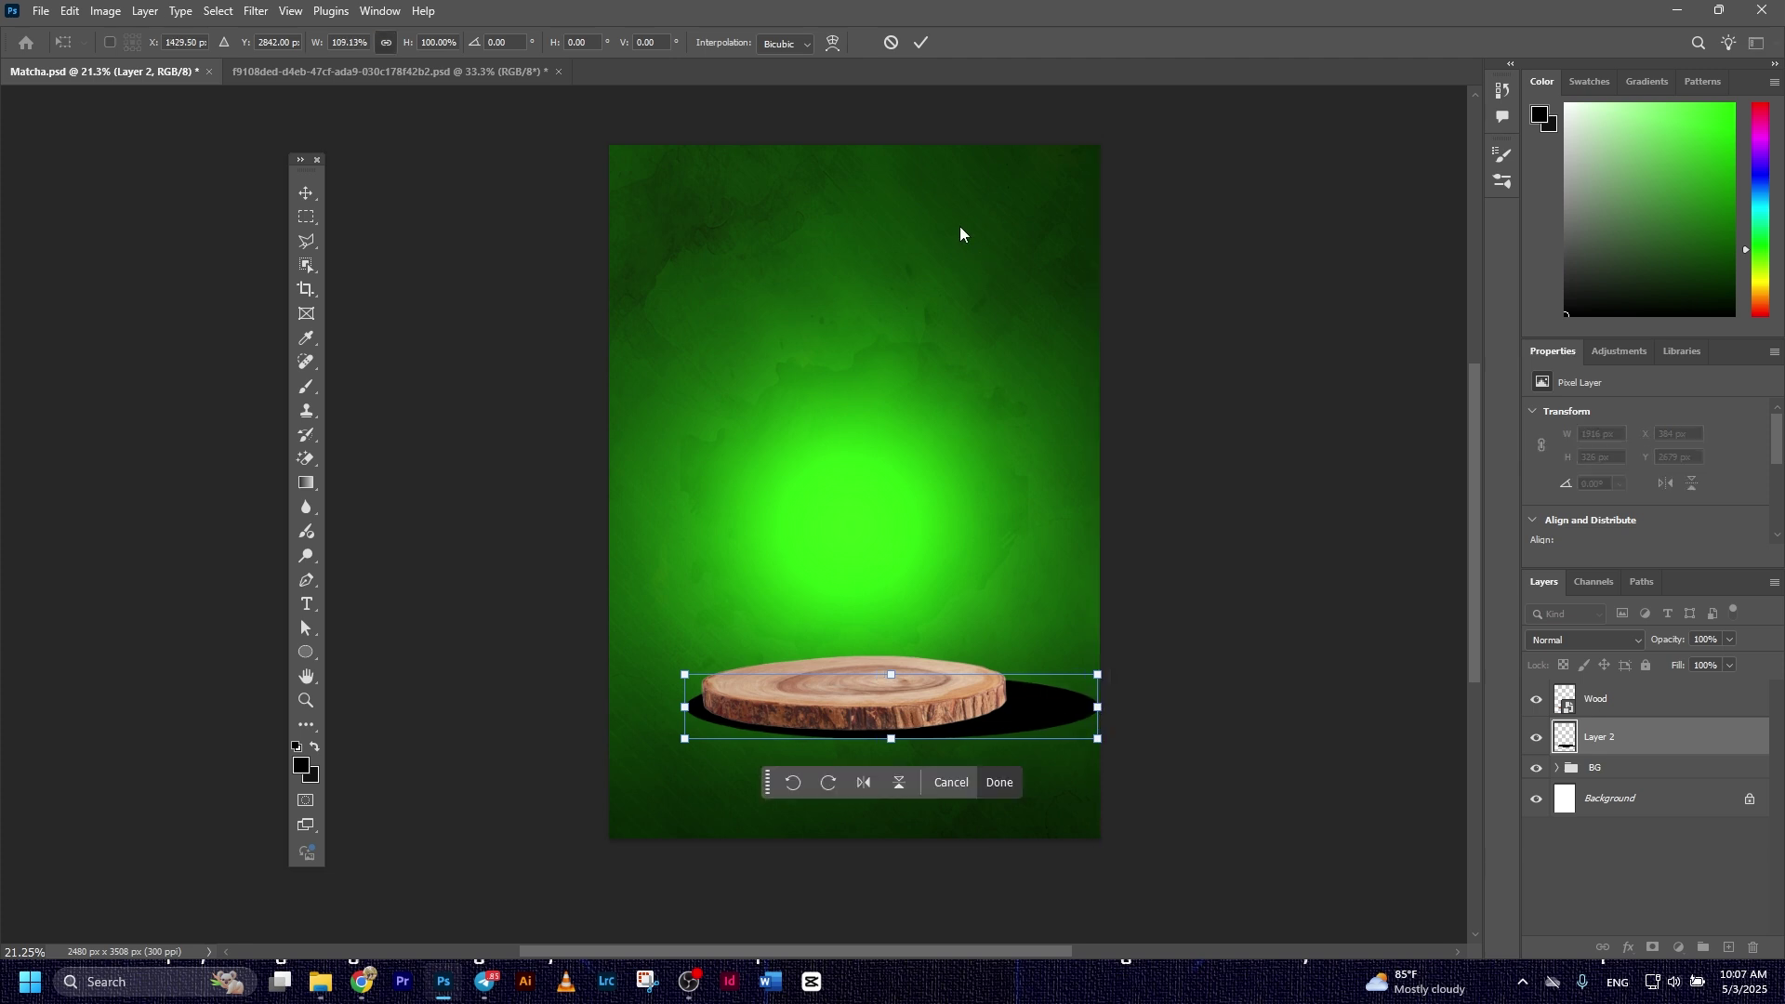
pyautogui.click(919, 44)
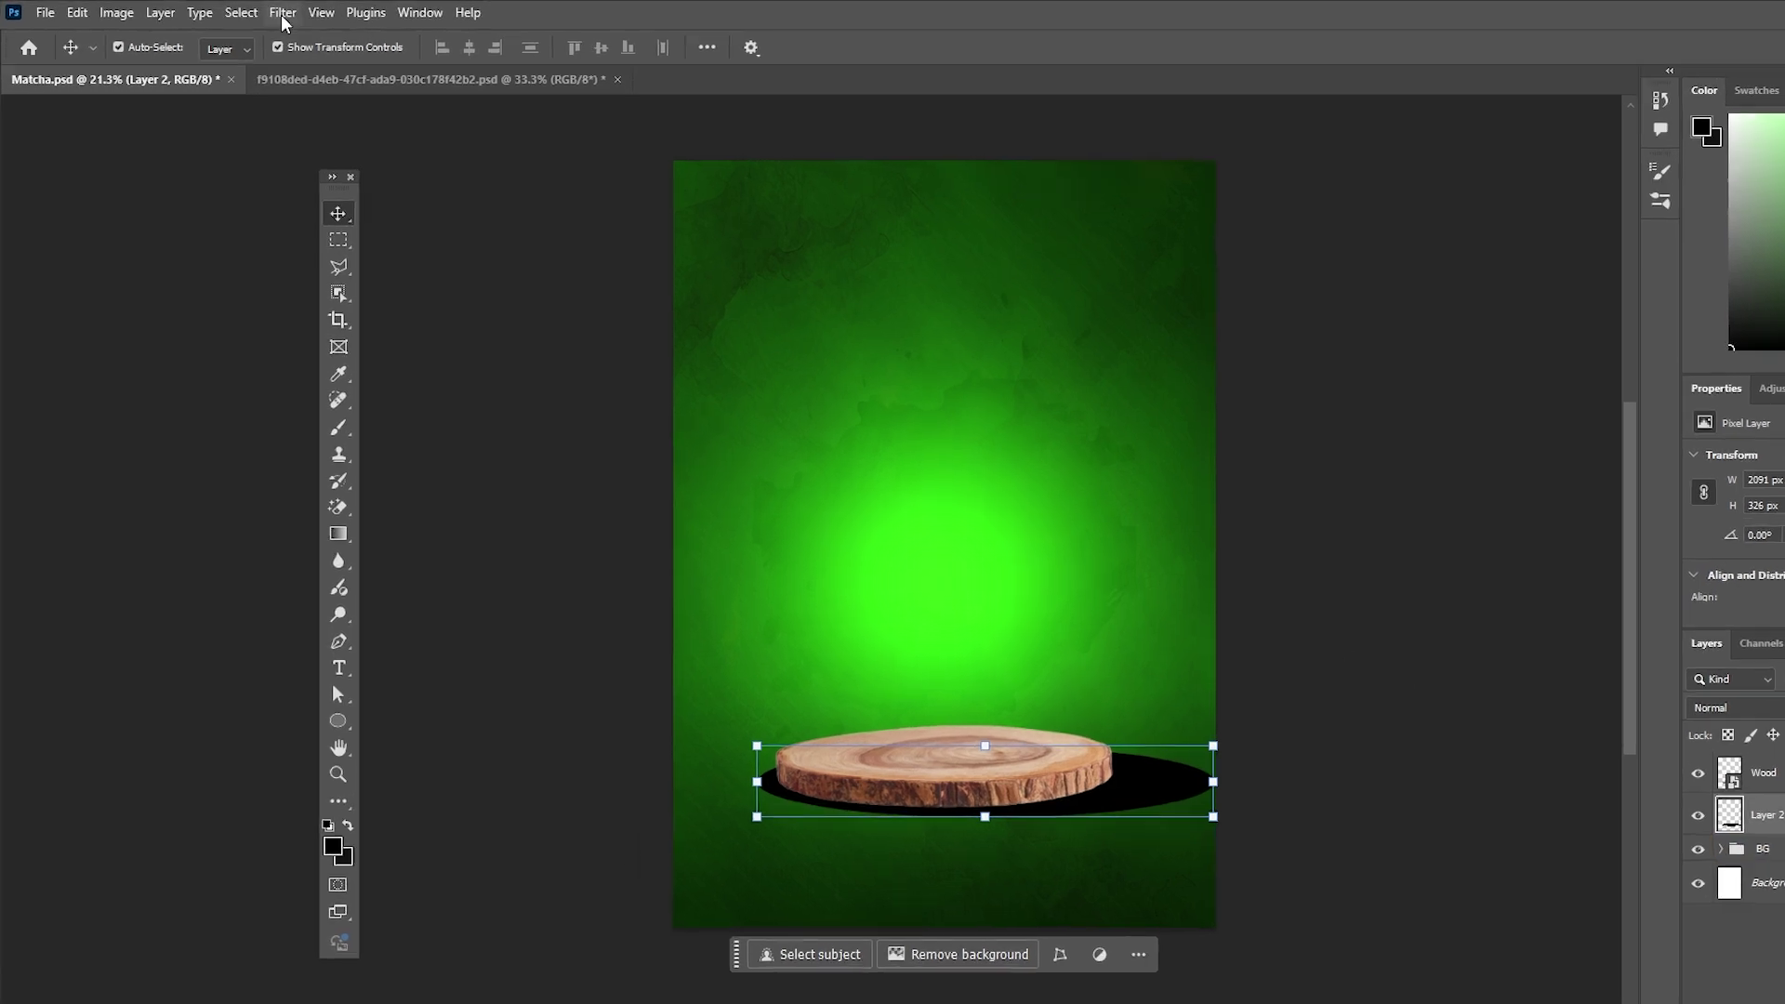
# Soften the black ellipse into a shadow with a Gaussian Blur, increasing its radius, and deselect the layer.
pyautogui.click(255, 11)
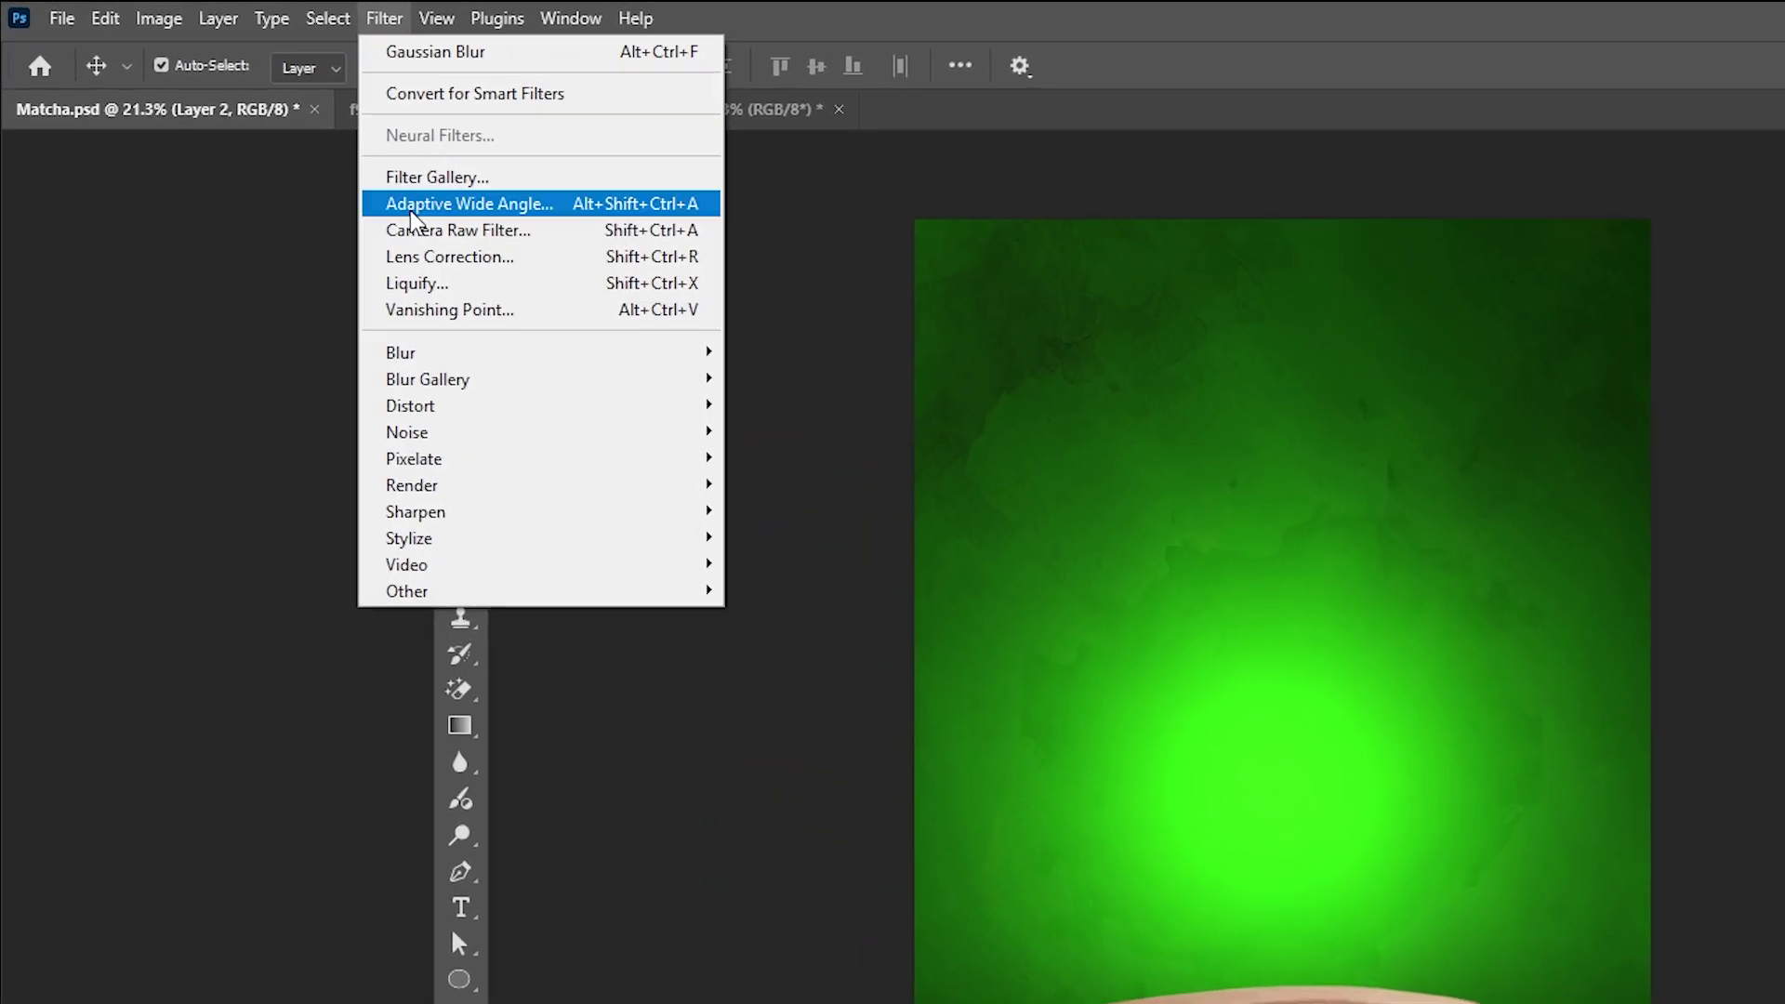
pyautogui.moveTo(474, 361)
pyautogui.click(790, 465)
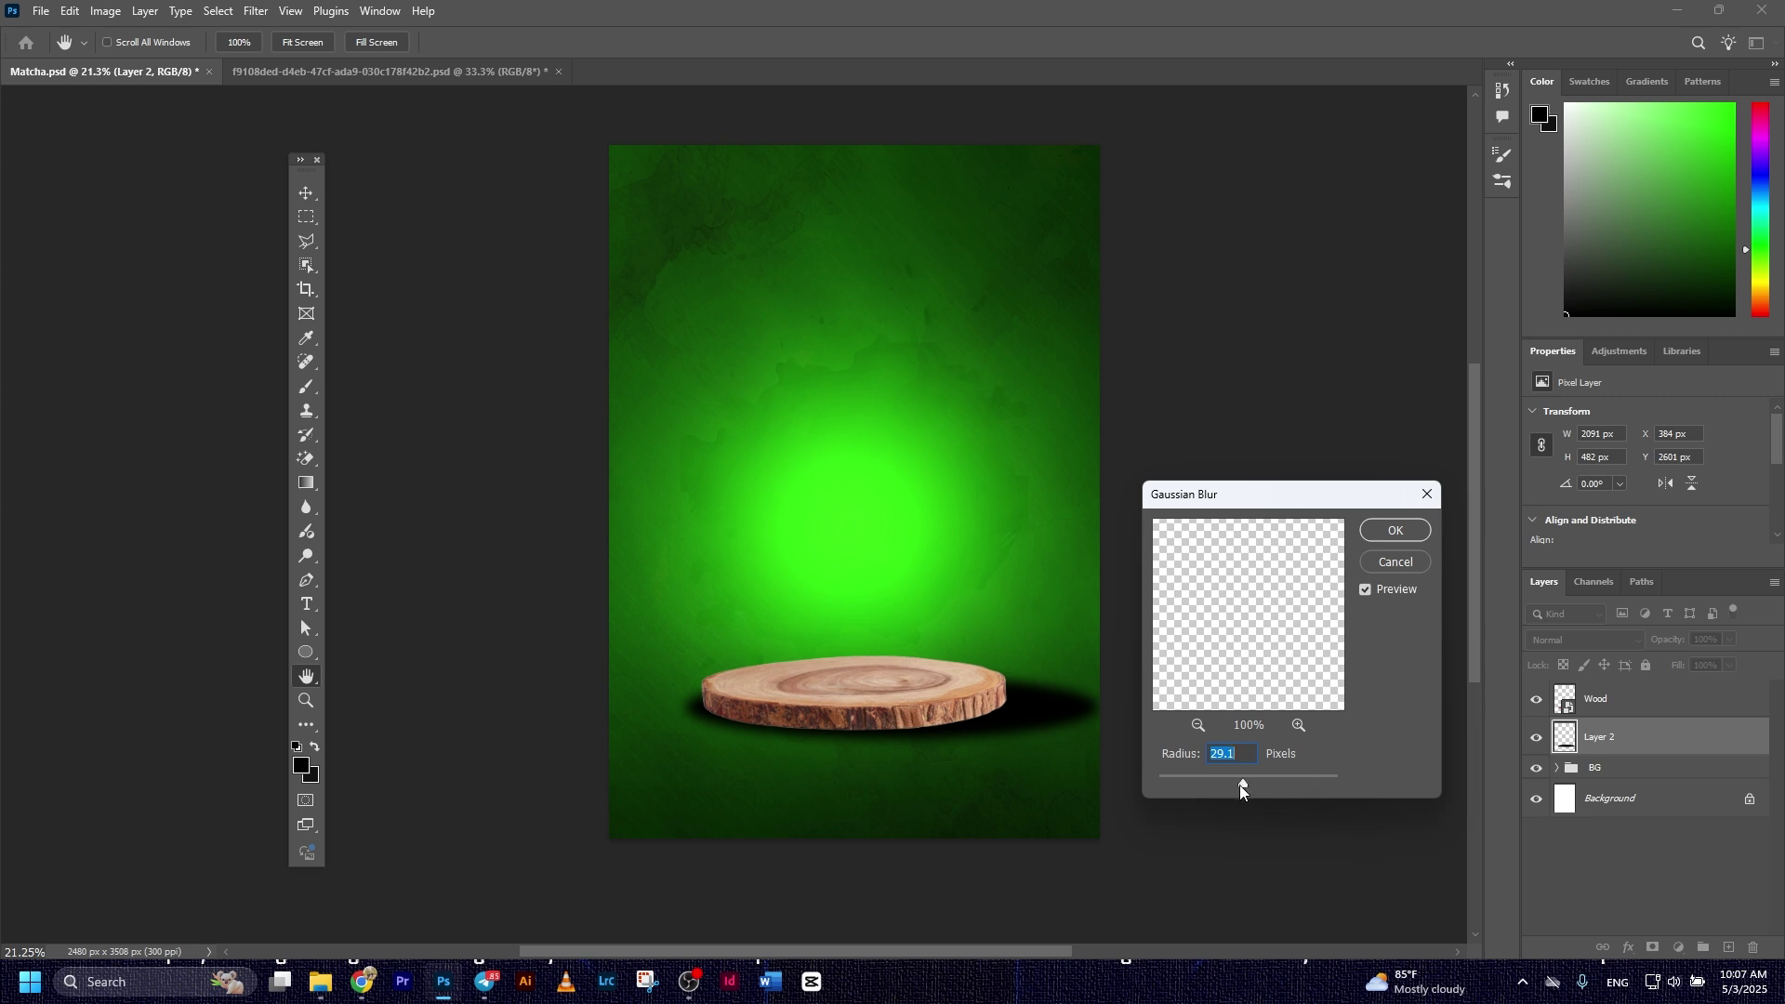
pyautogui.moveTo(1240, 784); pyautogui.dragTo(1257, 784)
pyautogui.click(1395, 528)
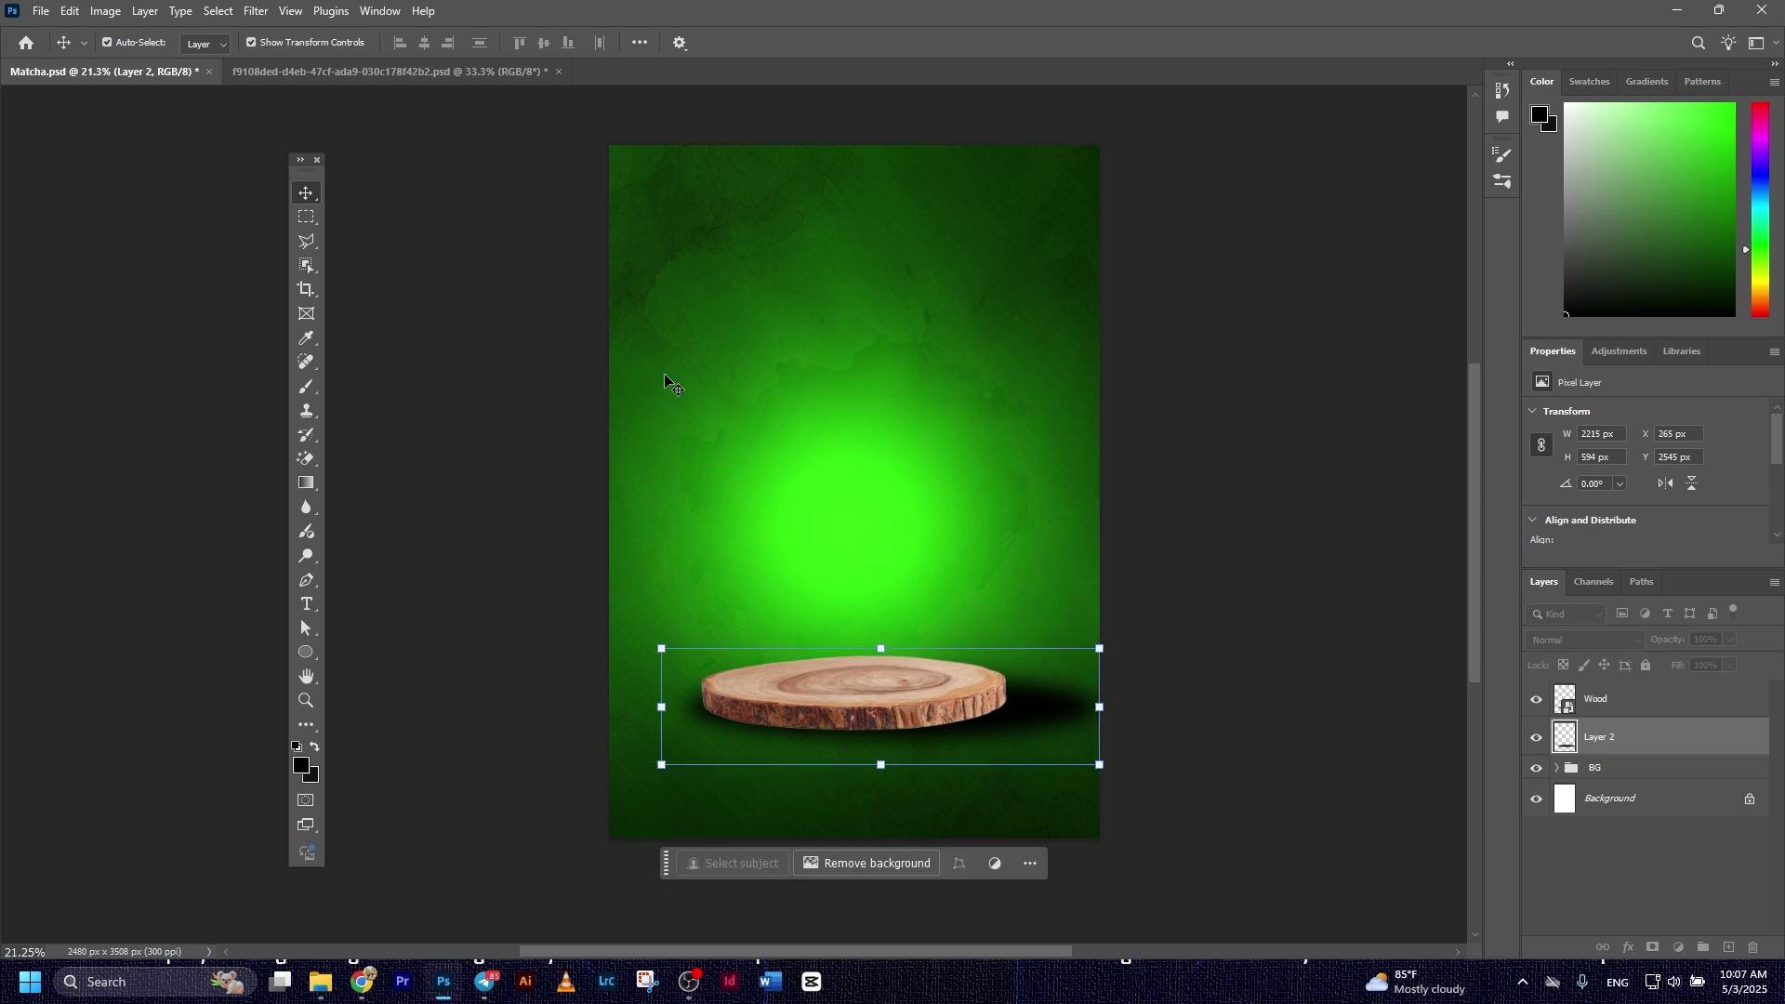
pyautogui.click(1288, 587)
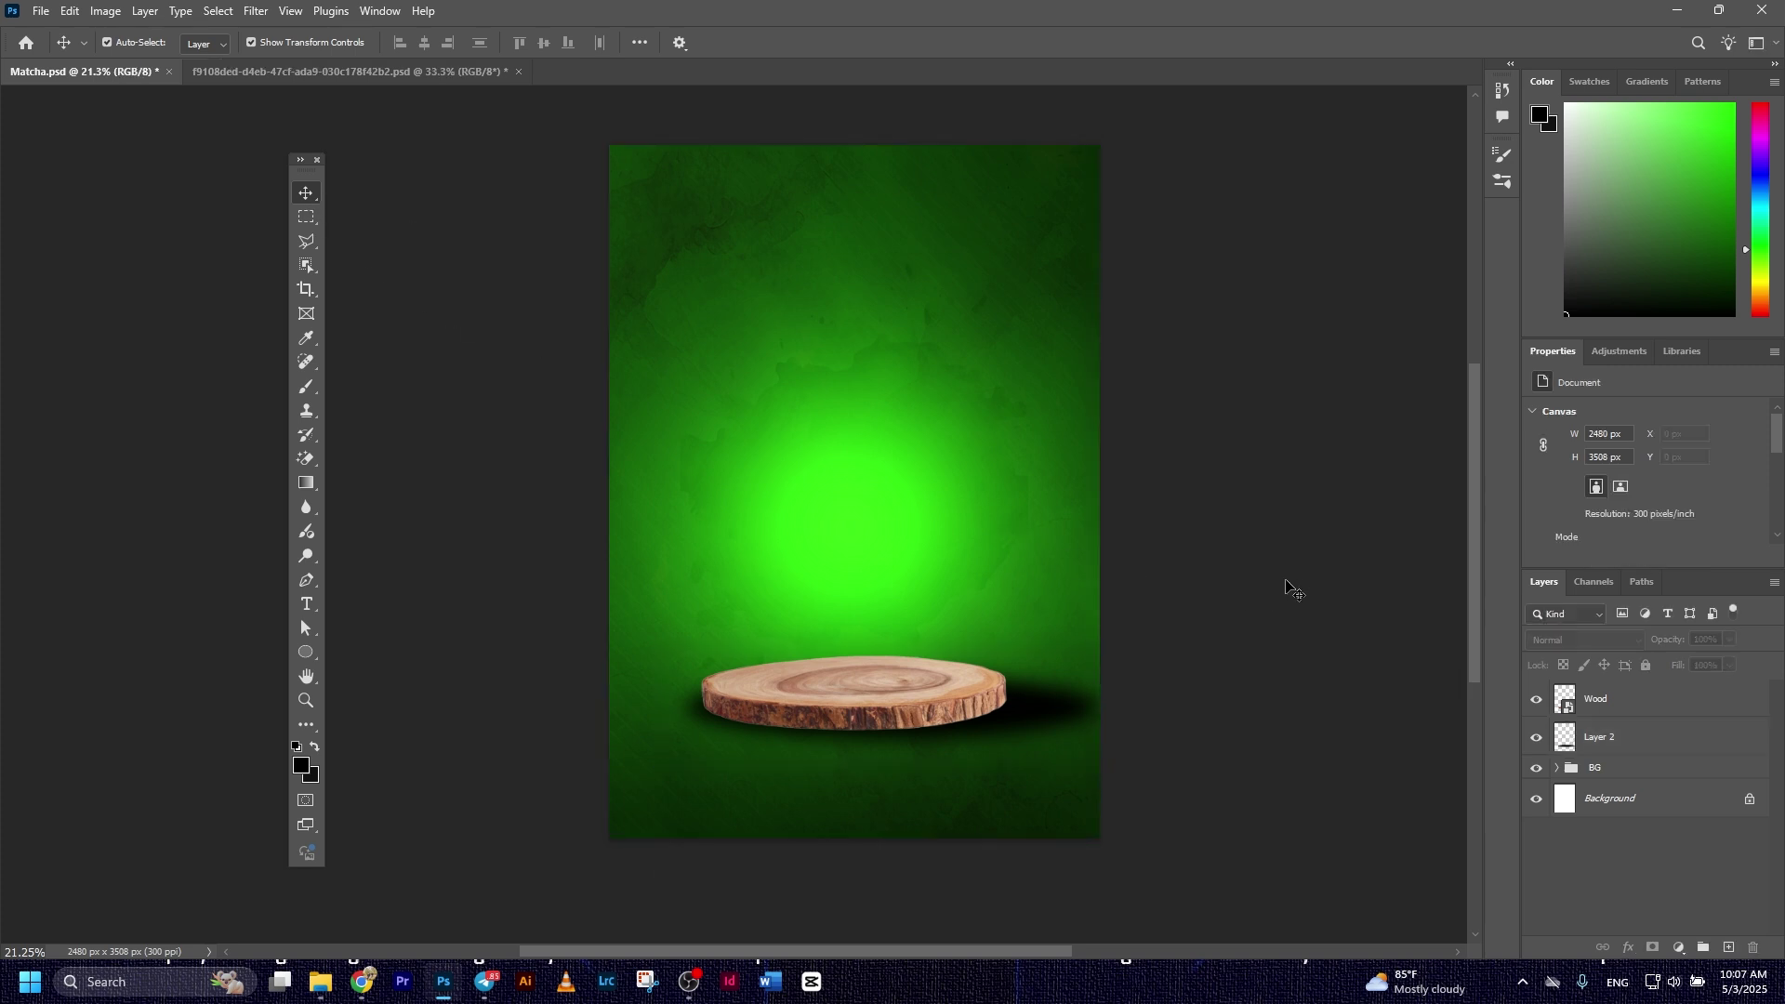
# Flatten the blurred shadow on Layer 2 to about 61.62% height and nudge it up against the wooden disc.
pyautogui.click(913, 669)
pyautogui.moveTo(880, 651); pyautogui.dragTo(884, 695)
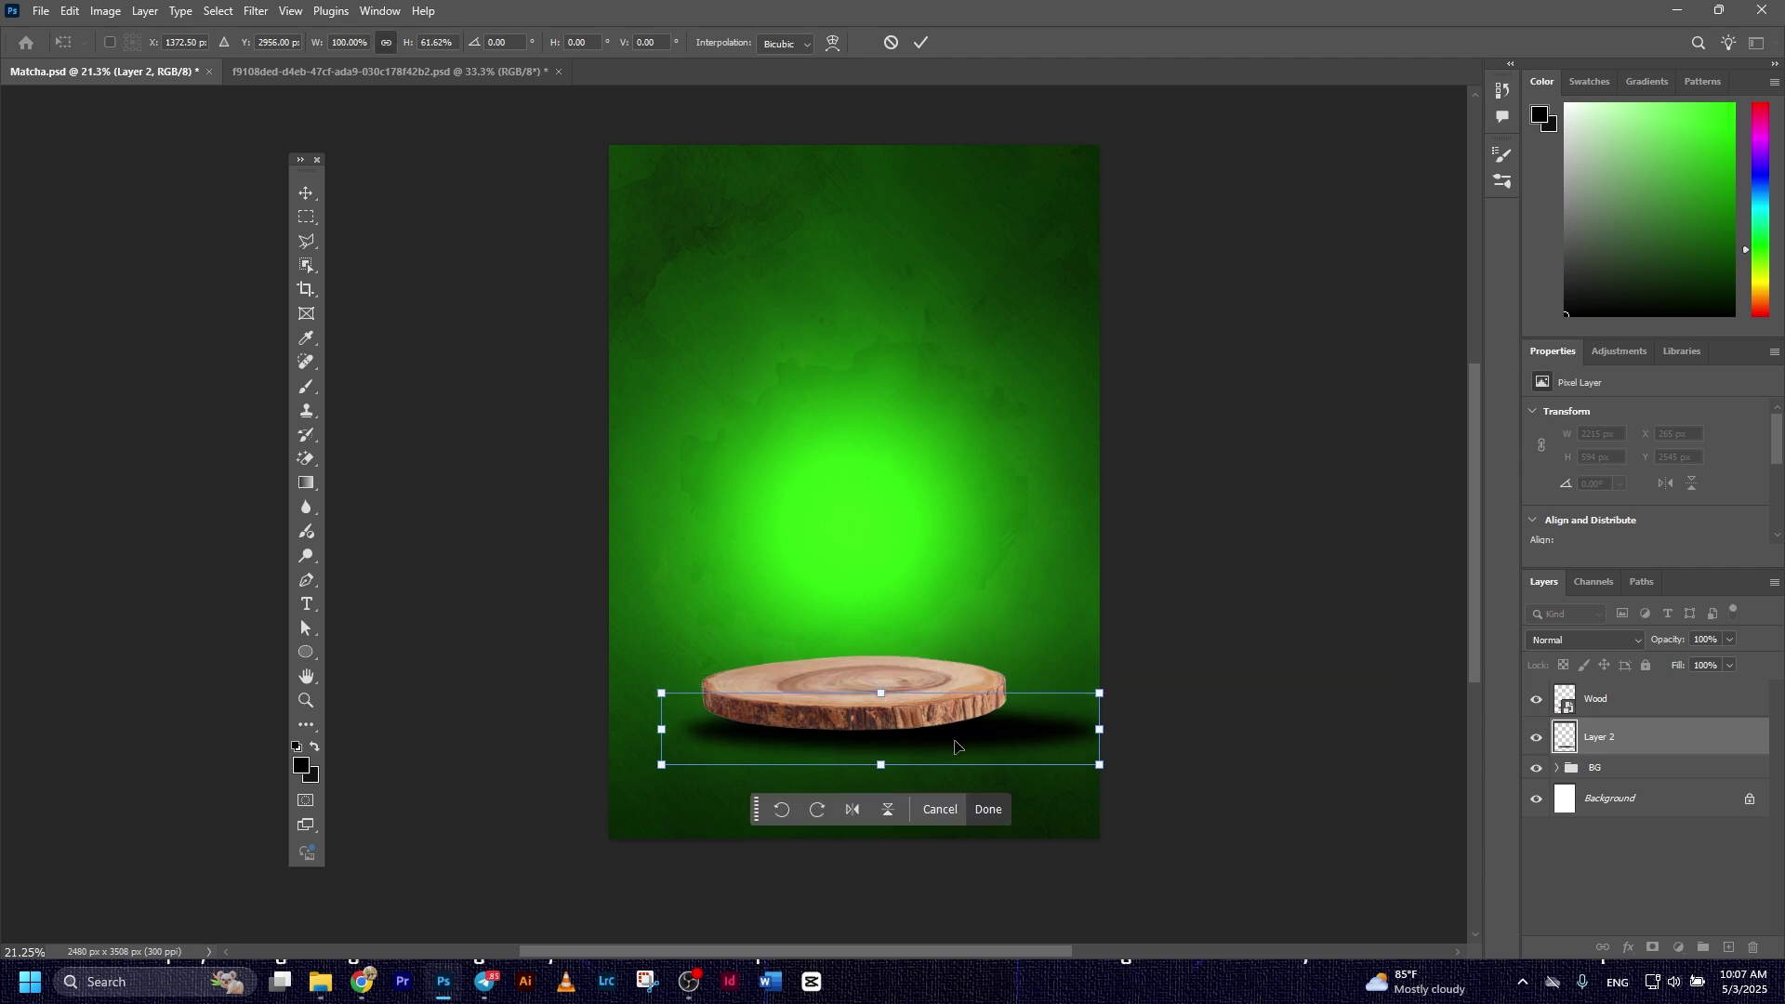
pyautogui.press('Up')
pyautogui.press('Up')
pyautogui.press('Up')
pyautogui.press('Up')
pyautogui.press('Up')
pyautogui.press('Up')
pyautogui.press('Up')
pyautogui.press('Up')
pyautogui.press('Up')
pyautogui.press('Up')
pyautogui.press('Up')
pyautogui.press('Up')
pyautogui.press('Up')
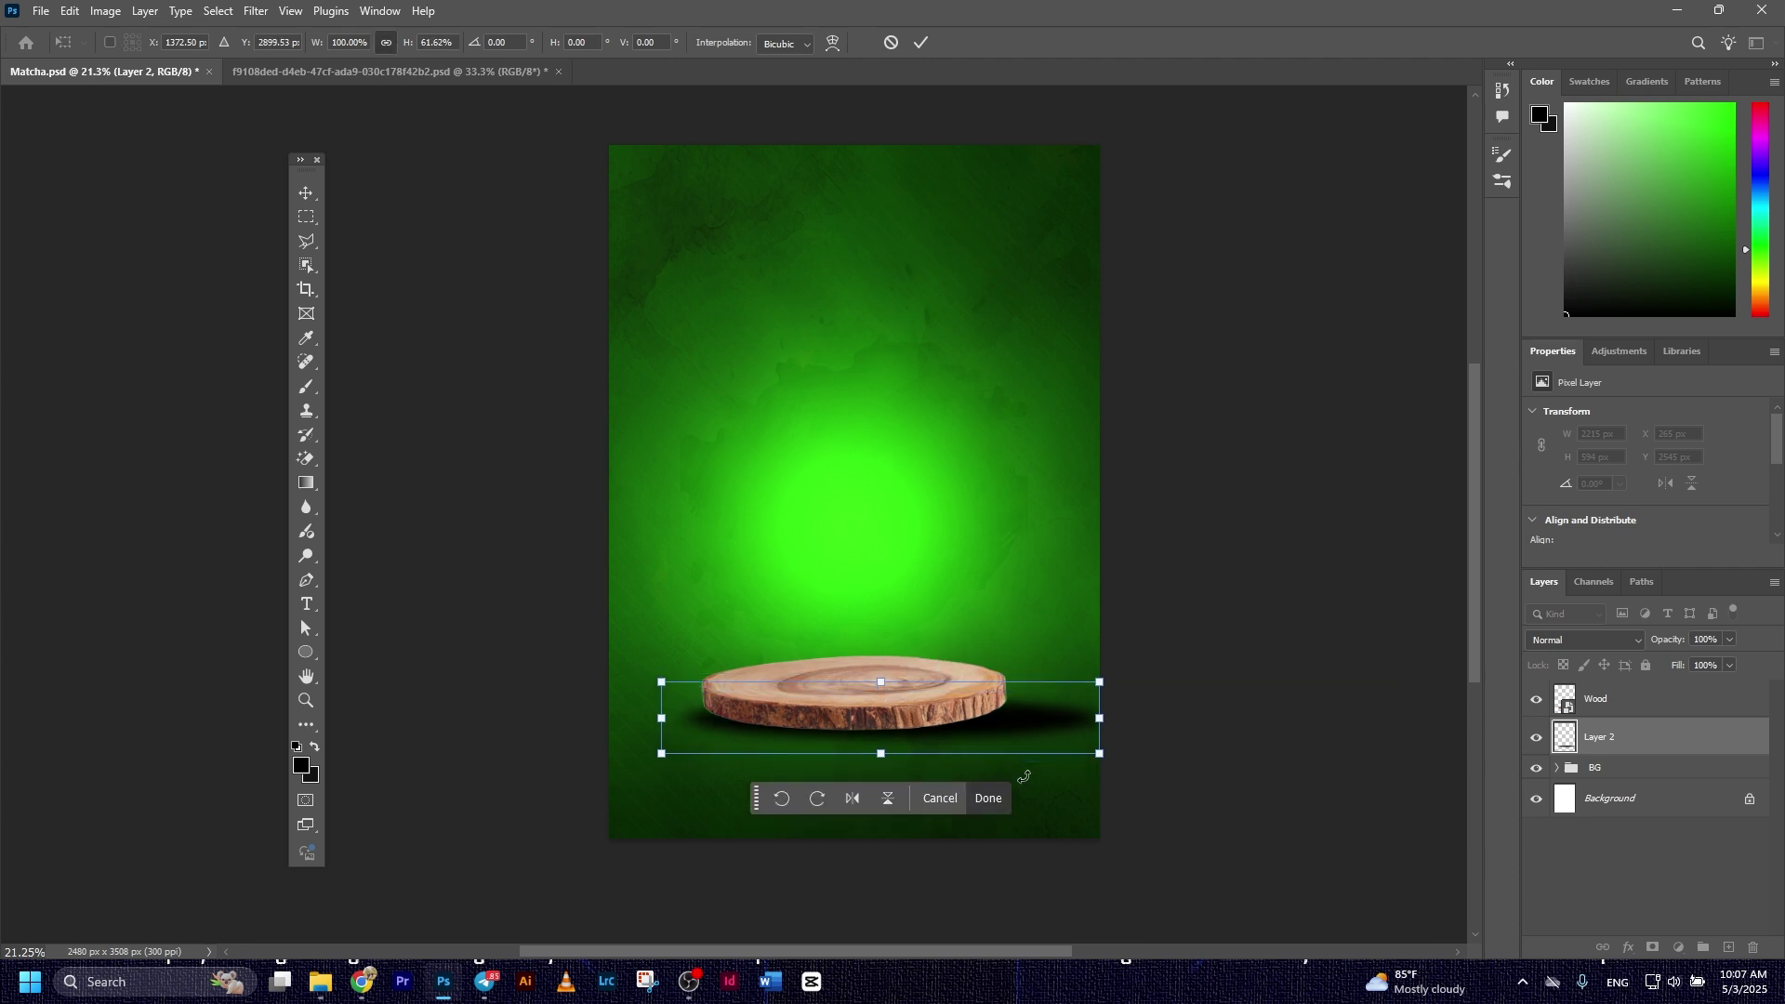
pyautogui.press('Up')
pyautogui.press('Up')
pyautogui.press('Up')
pyautogui.press('Up')
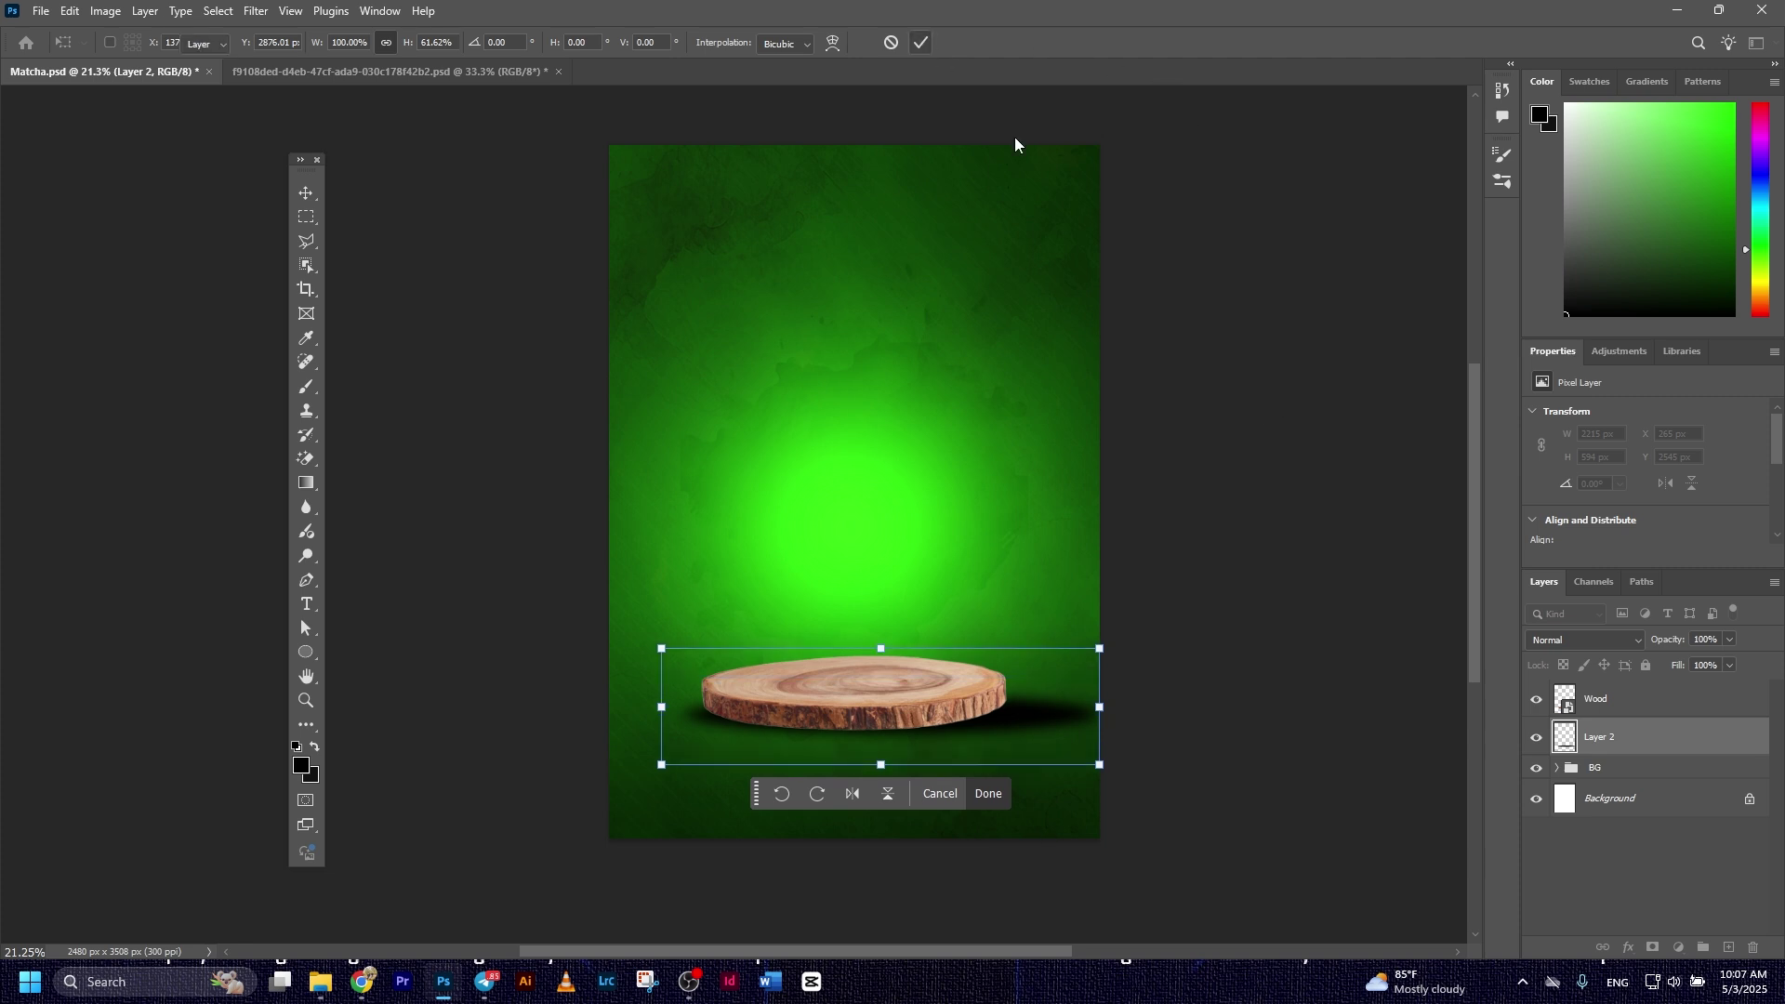
pyautogui.click(920, 42)
# Embed the Splash image above the Wood layer, enlarged to about 251.30% and positioned just above the wooden disc.
pyautogui.click(853, 692)
pyautogui.click(41, 10)
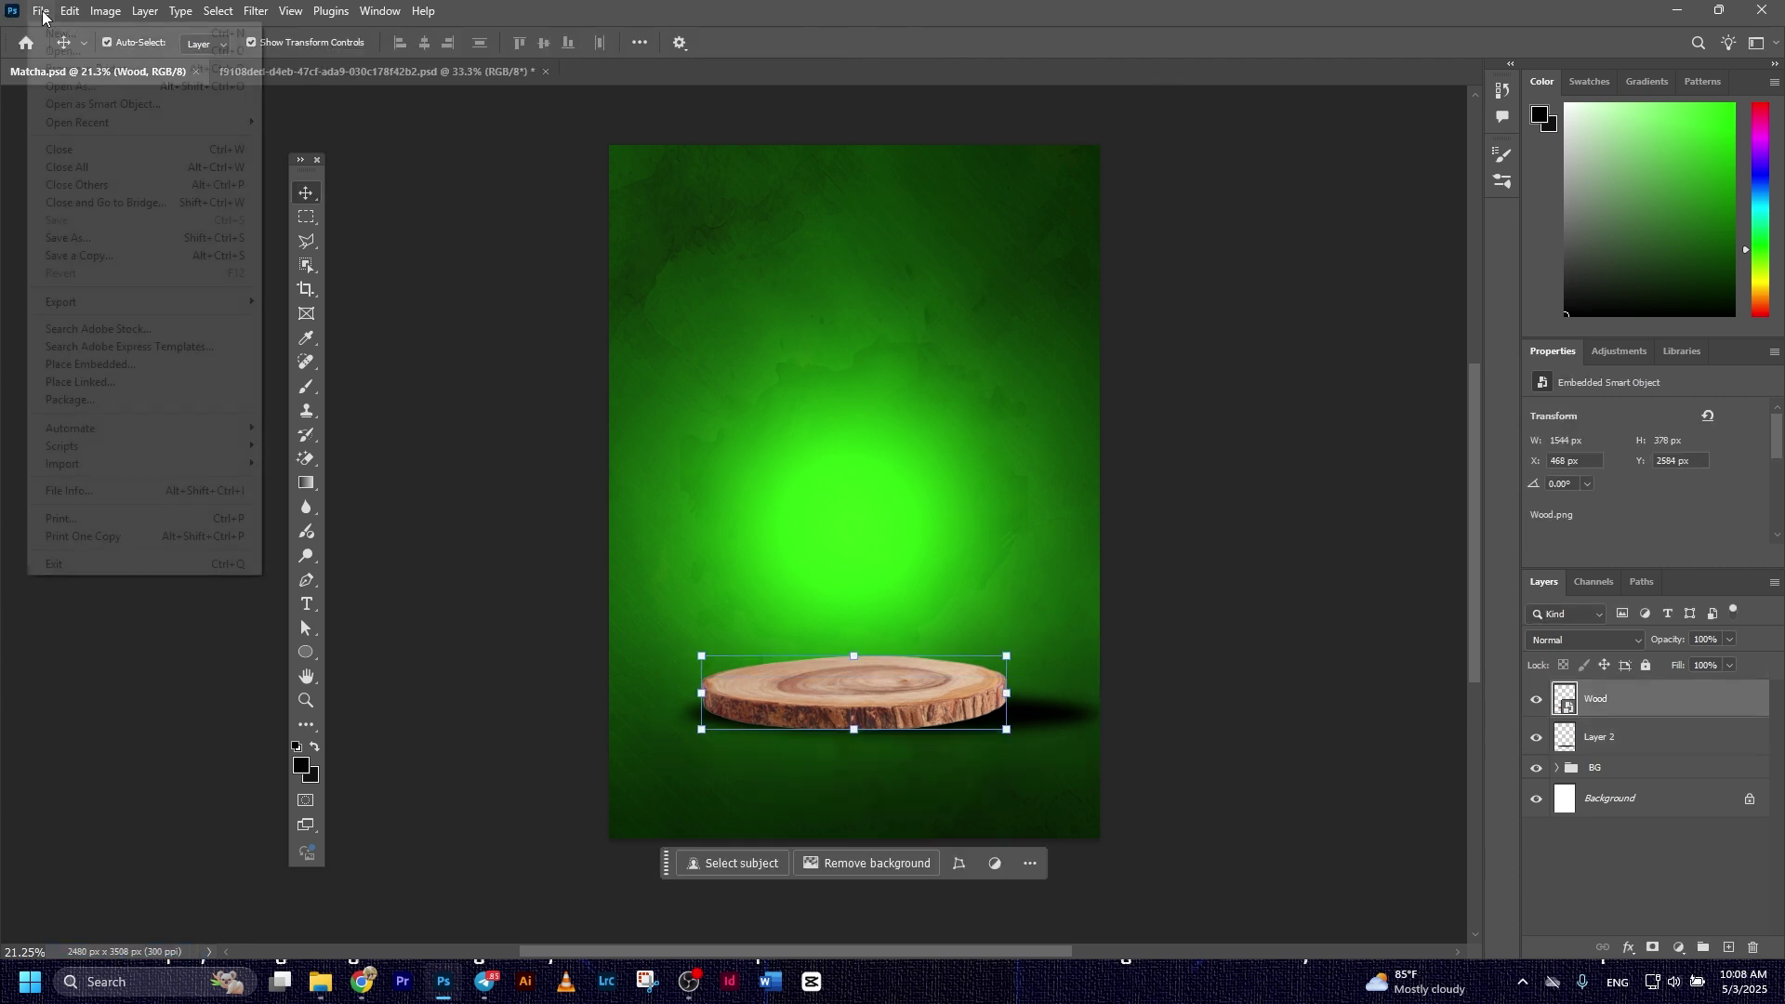
pyautogui.click(121, 365)
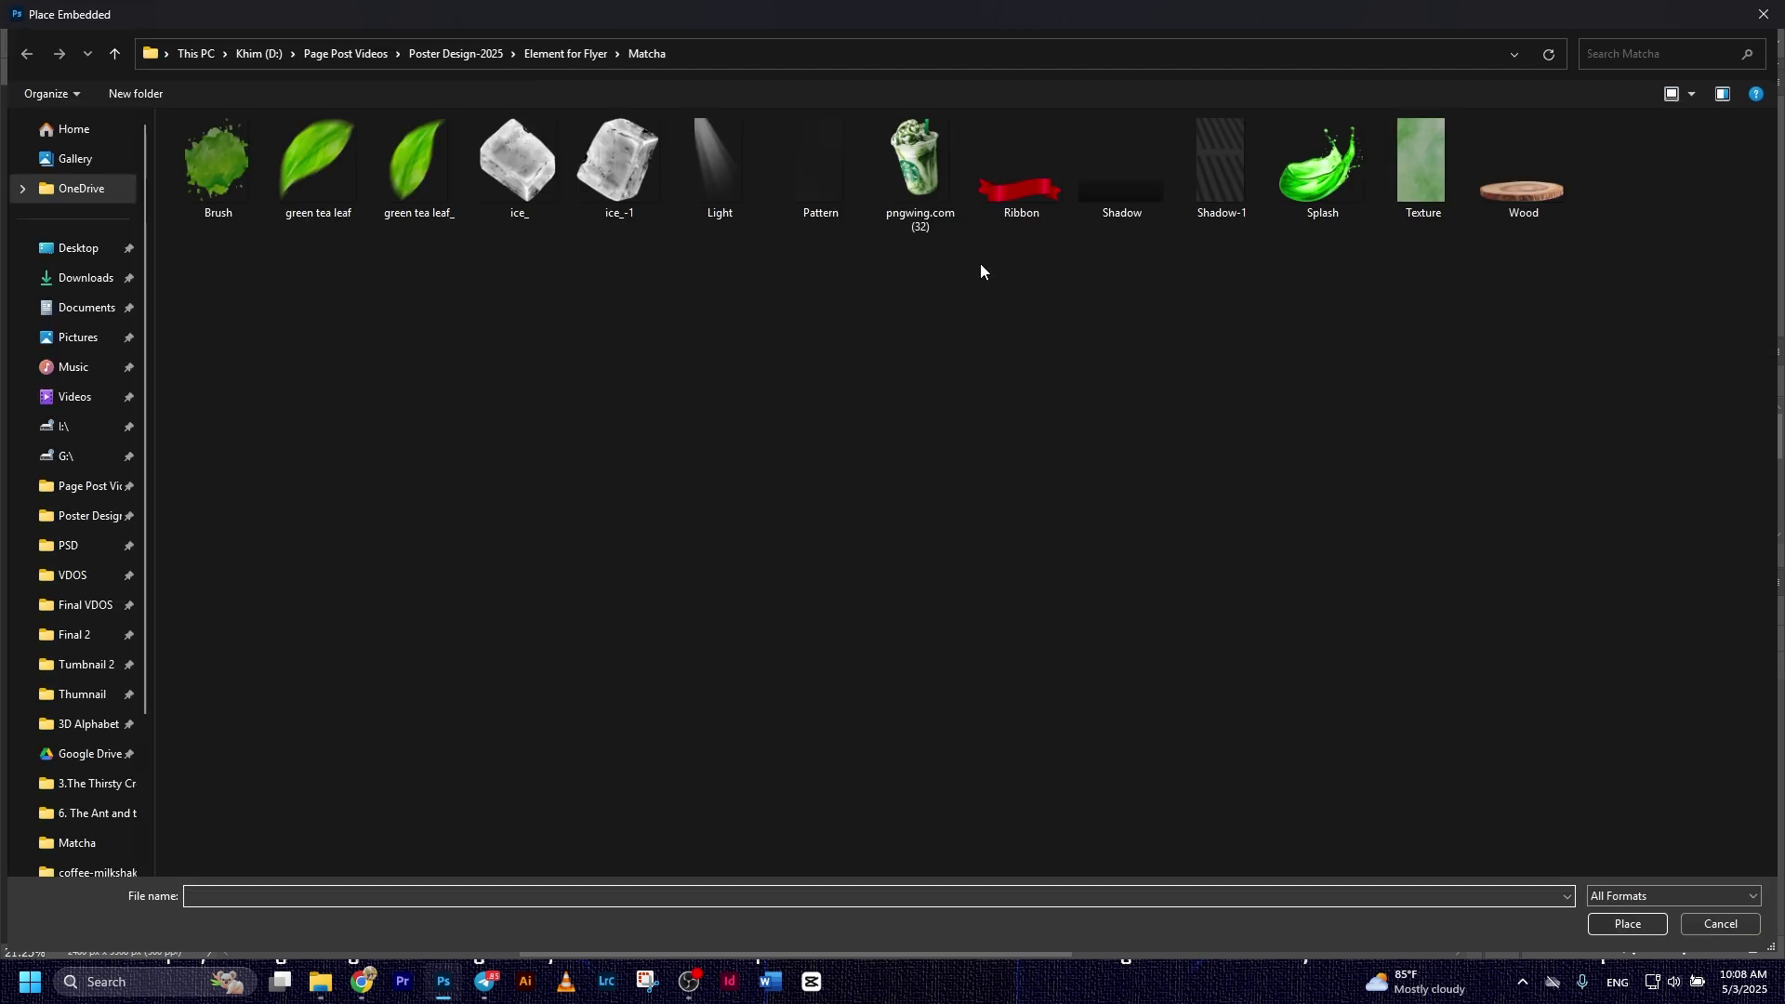
pyautogui.doubleClick(1318, 192)
pyautogui.moveTo(938, 417); pyautogui.dragTo(1124, 349)
pyautogui.moveTo(870, 593); pyautogui.dragTo(889, 556)
pyautogui.moveTo(1099, 454); pyautogui.dragTo(1076, 453)
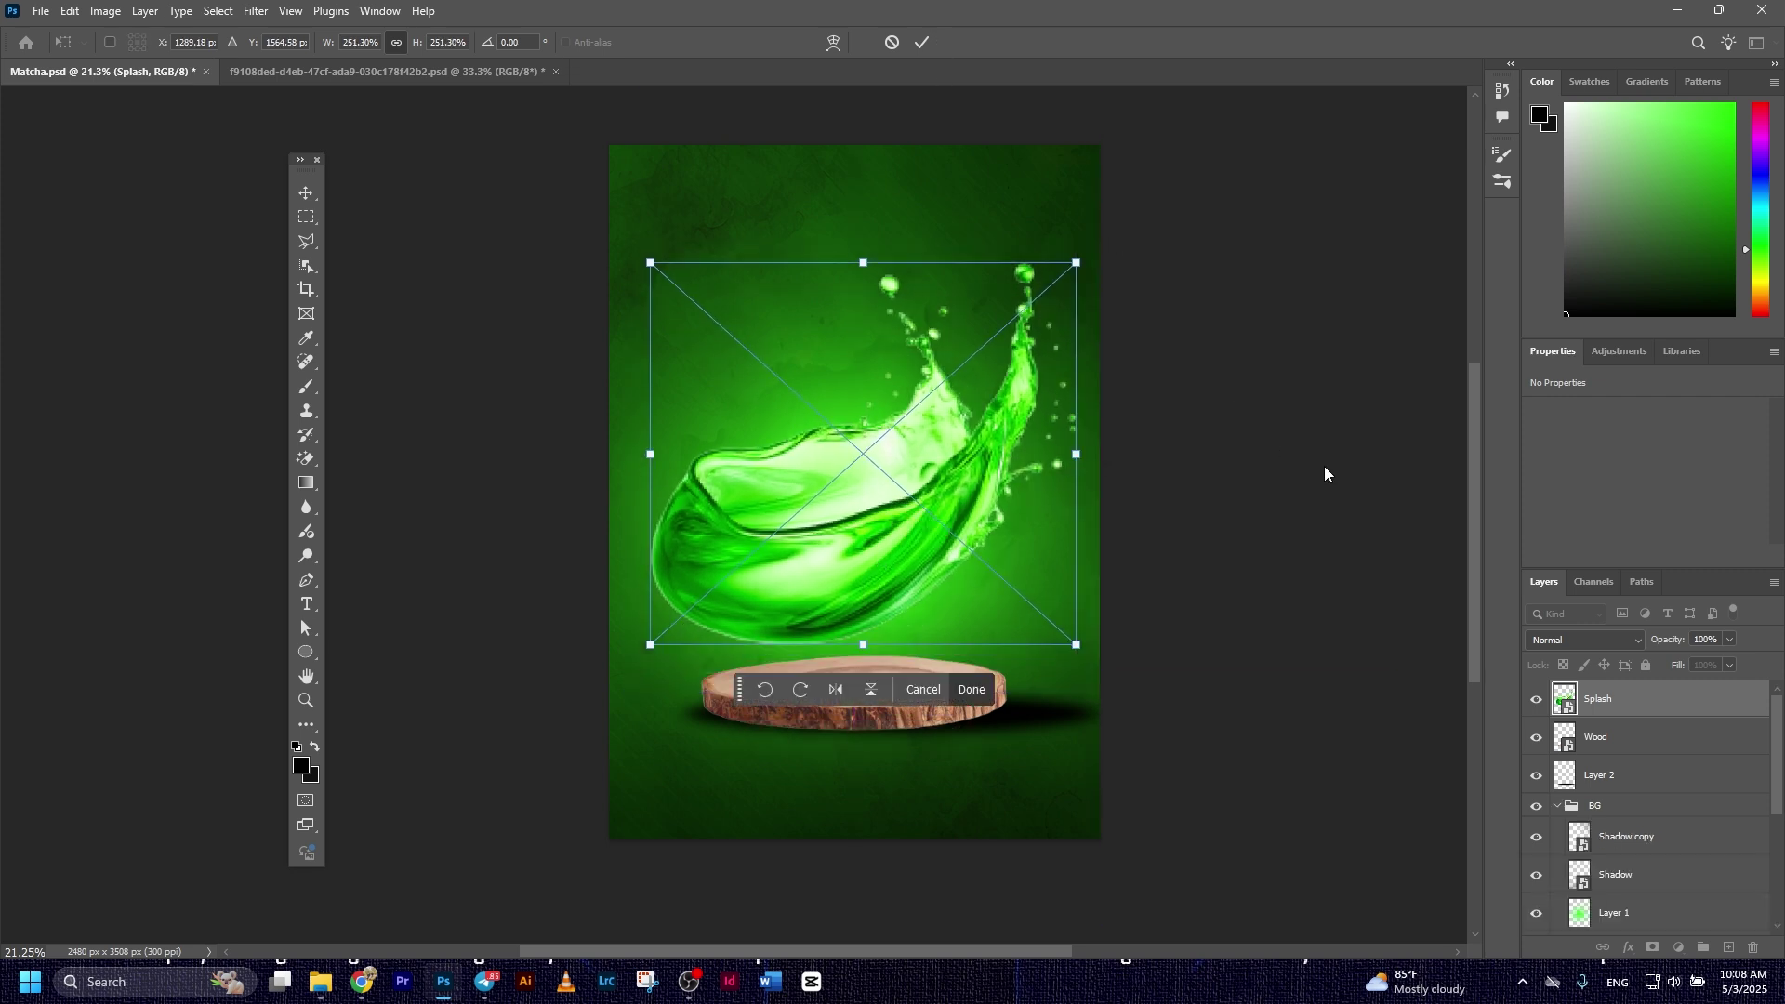
pyautogui.press('Return')
# Embed the pngwing.com (32) drink image, scaled to about 1568 by 2274 px and standing on the wooden disc in front of the splash.
pyautogui.click(40, 12)
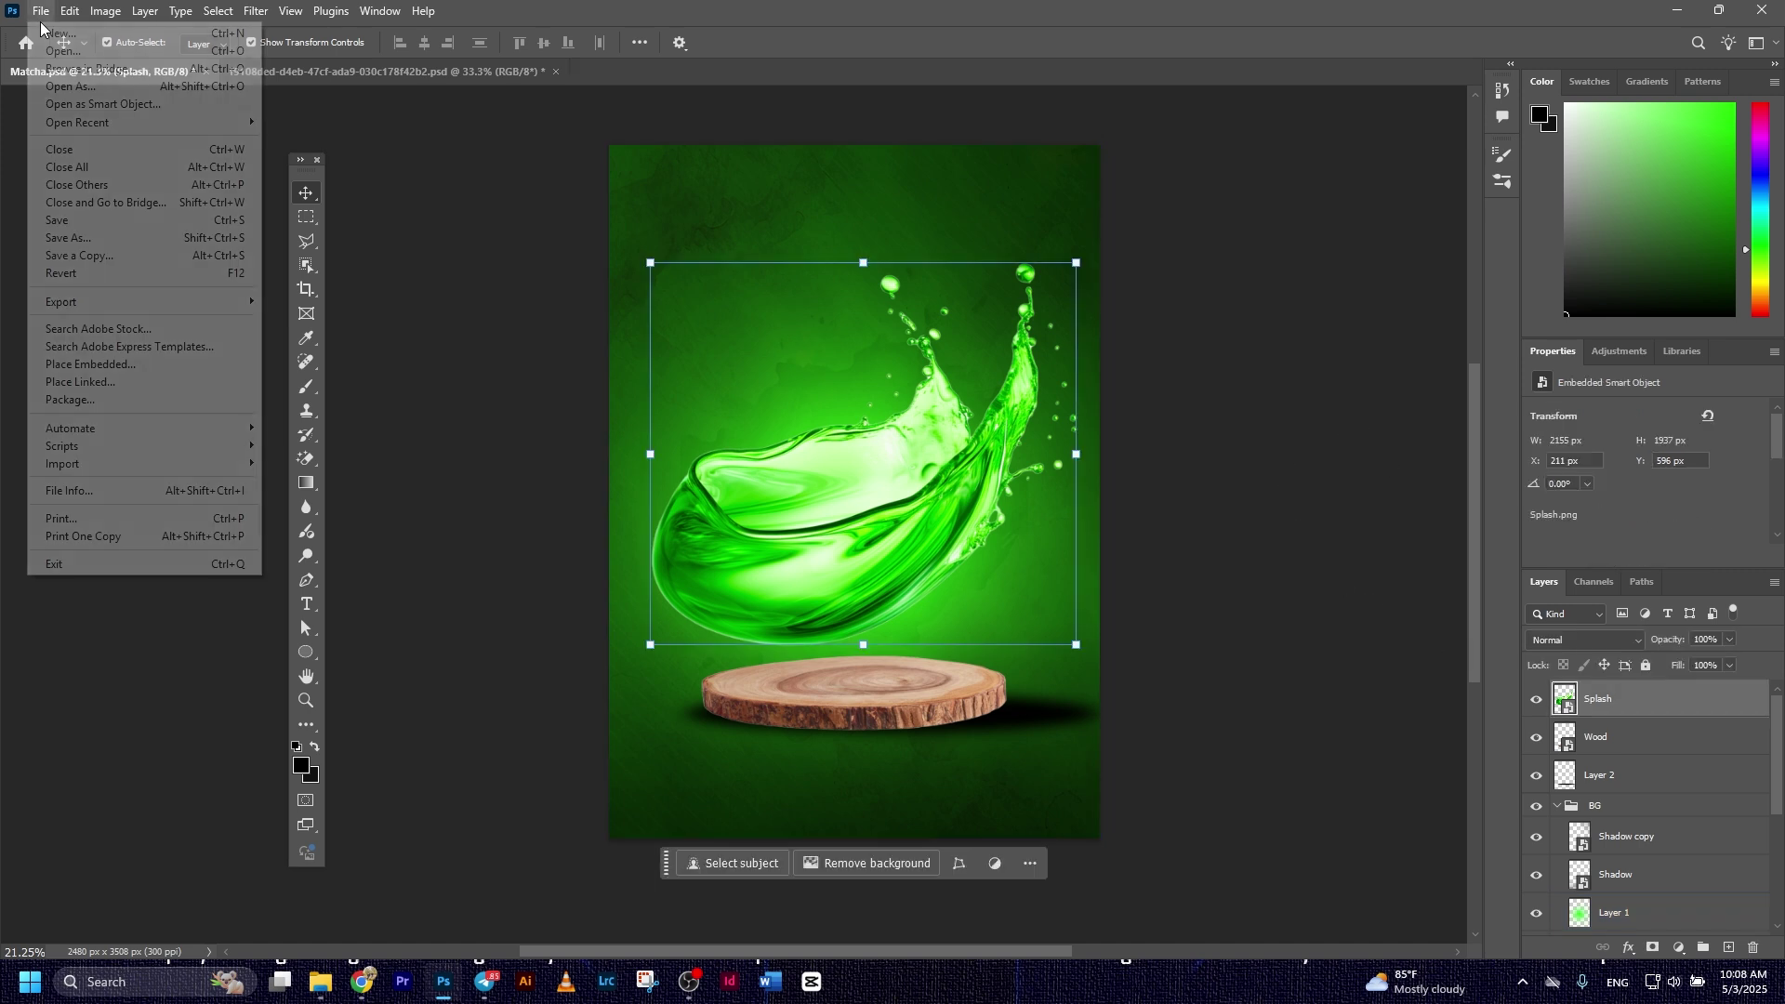
pyautogui.click(91, 364)
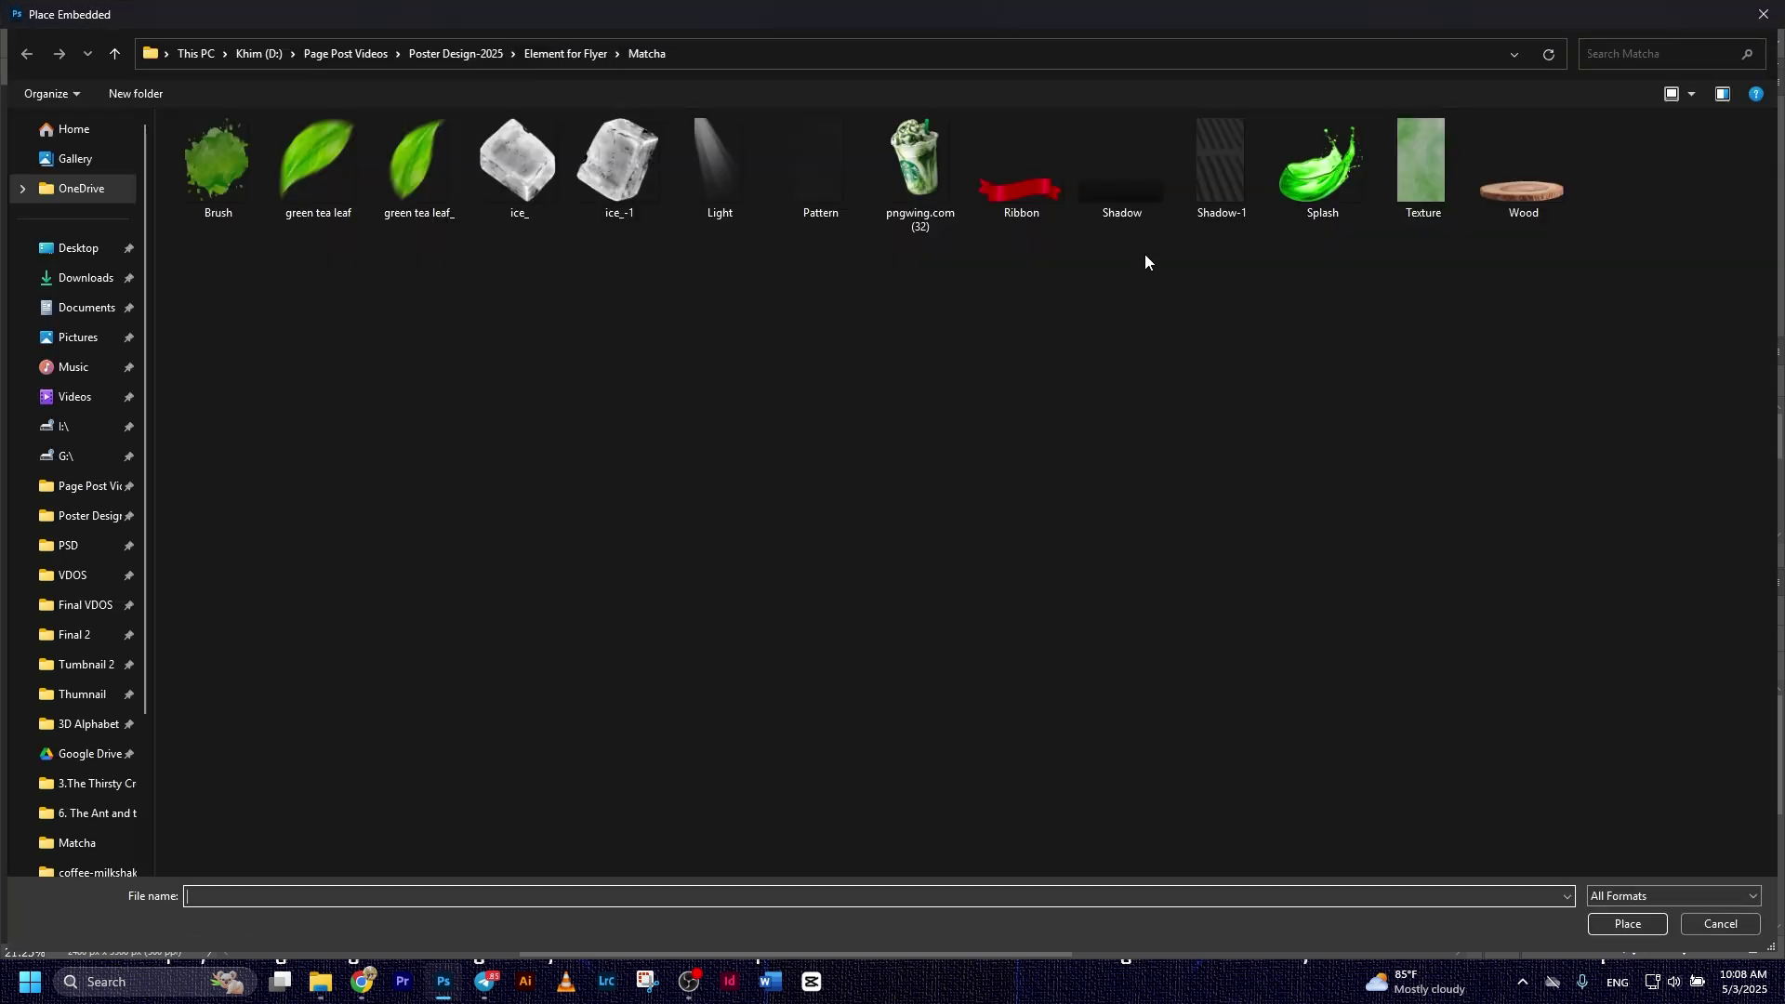
pyautogui.doubleClick(934, 169)
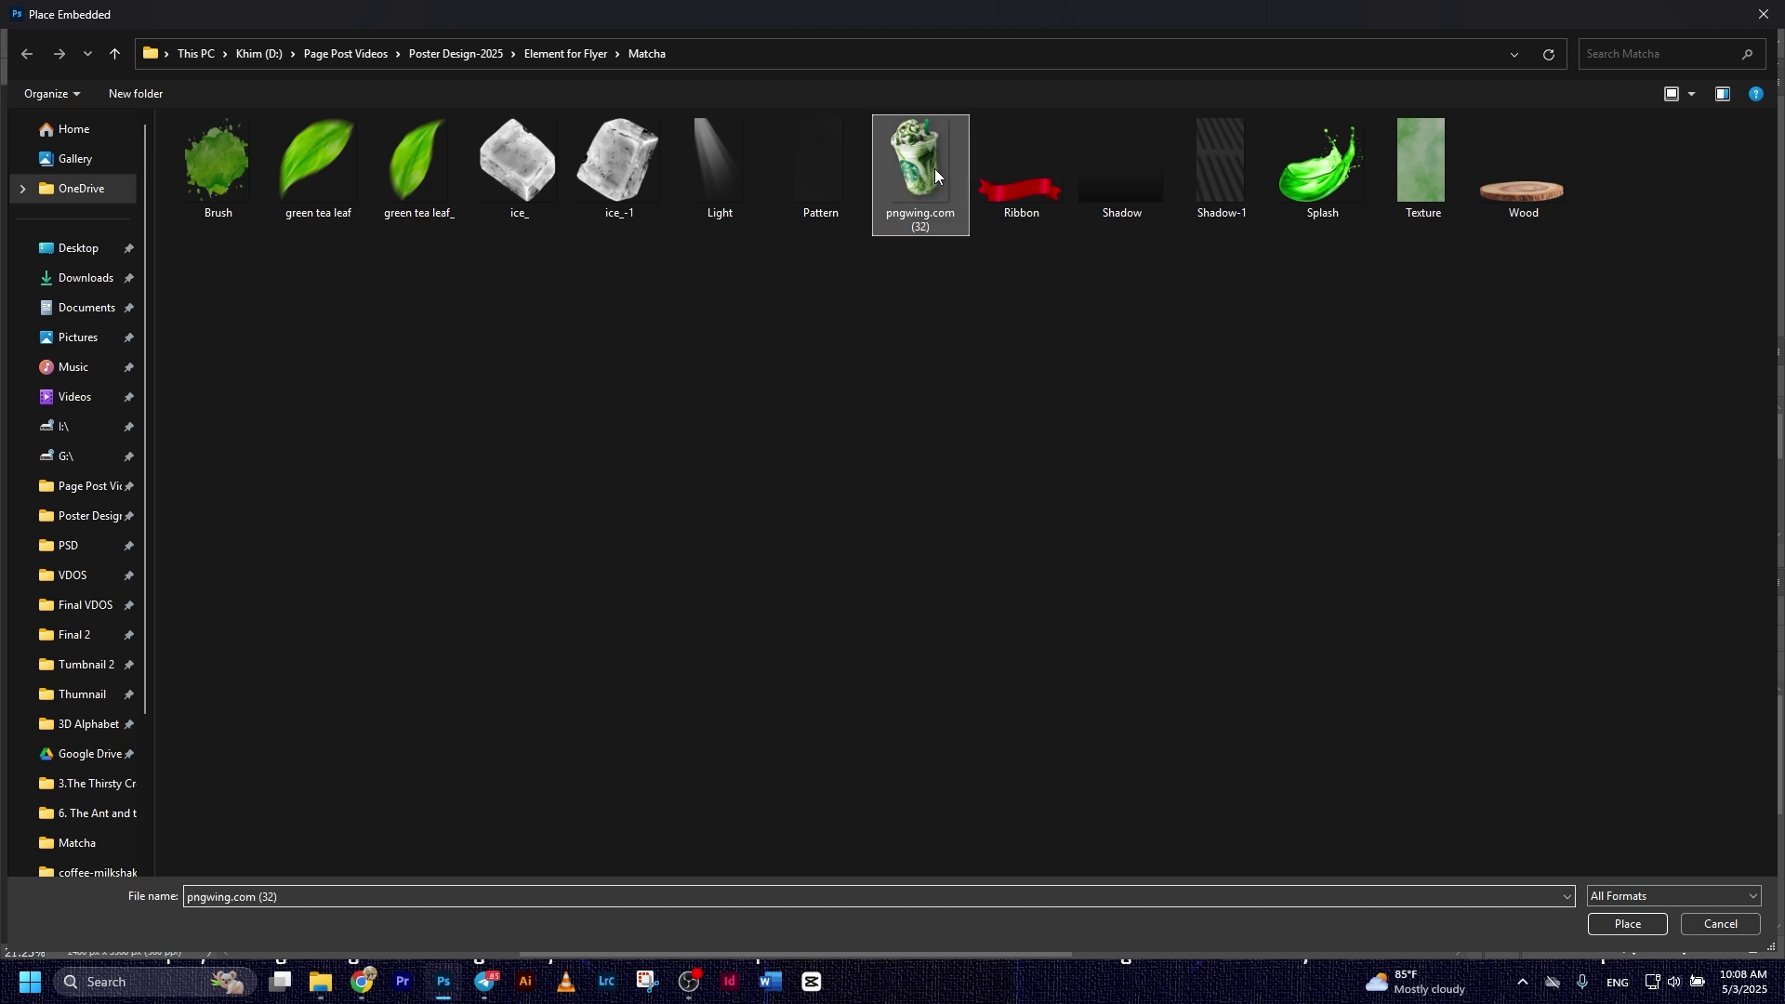
pyautogui.moveTo(851, 846); pyautogui.dragTo(844, 645)
pyautogui.moveTo(854, 146); pyautogui.dragTo(840, 430)
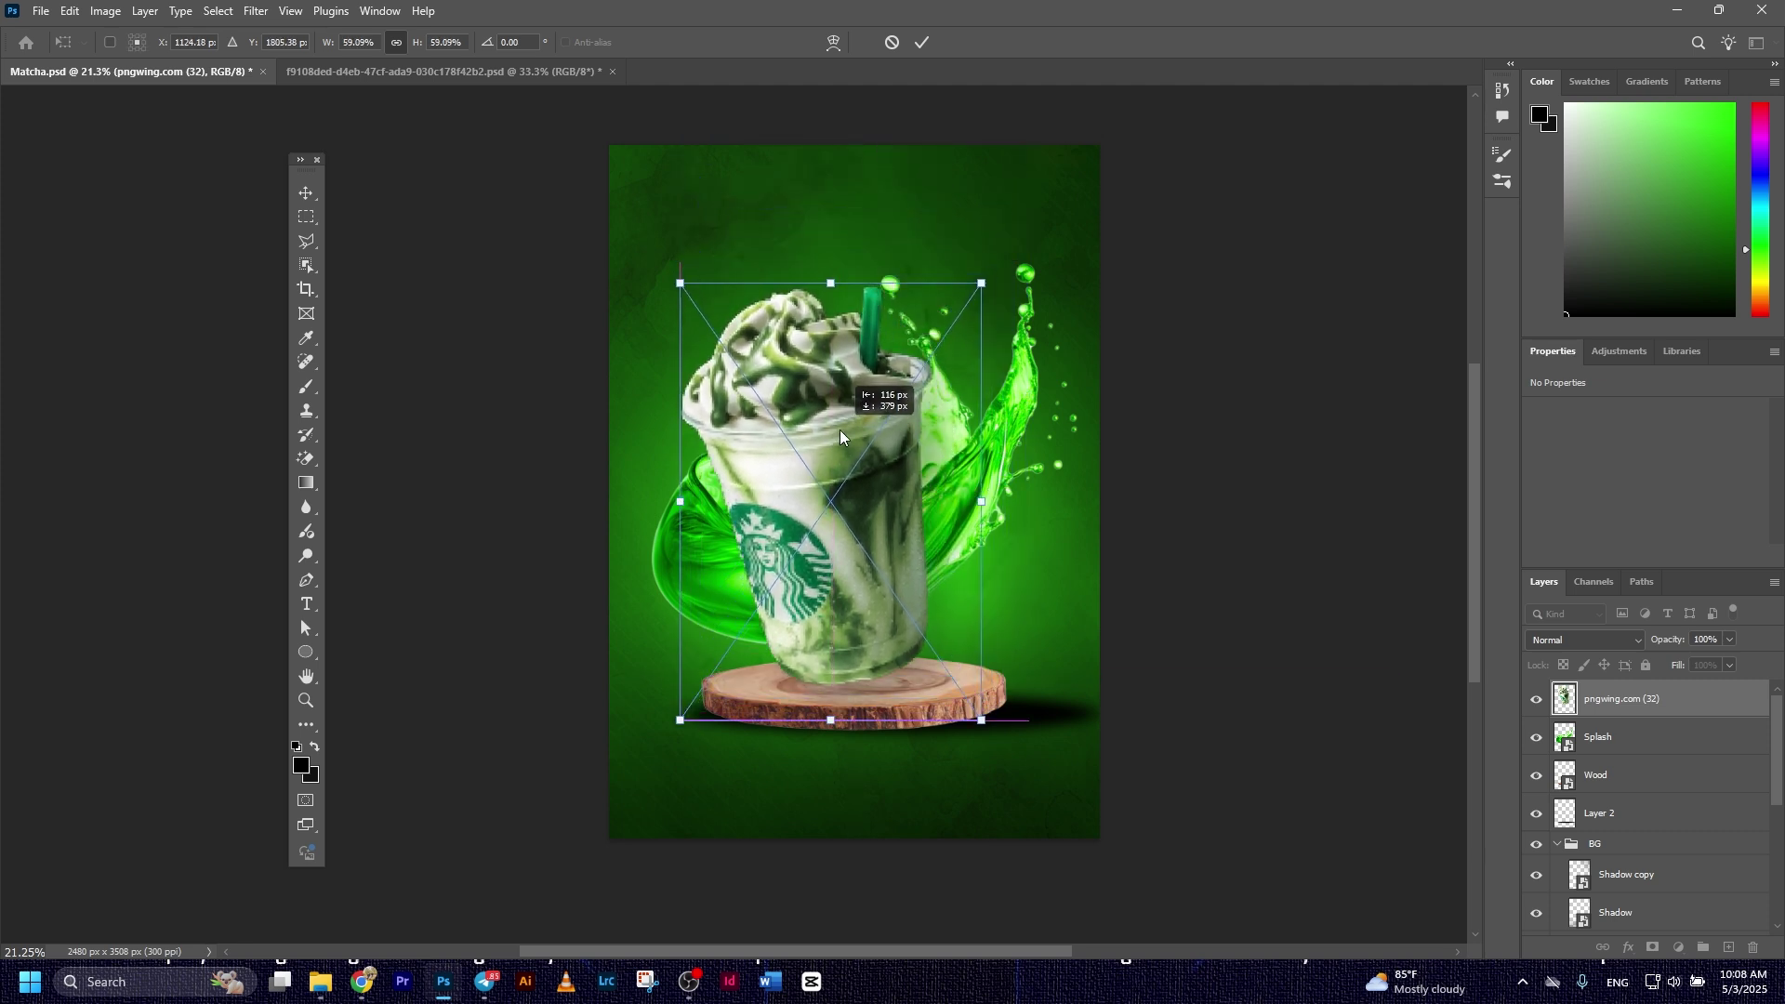
pyautogui.moveTo(840, 430); pyautogui.dragTo(839, 429)
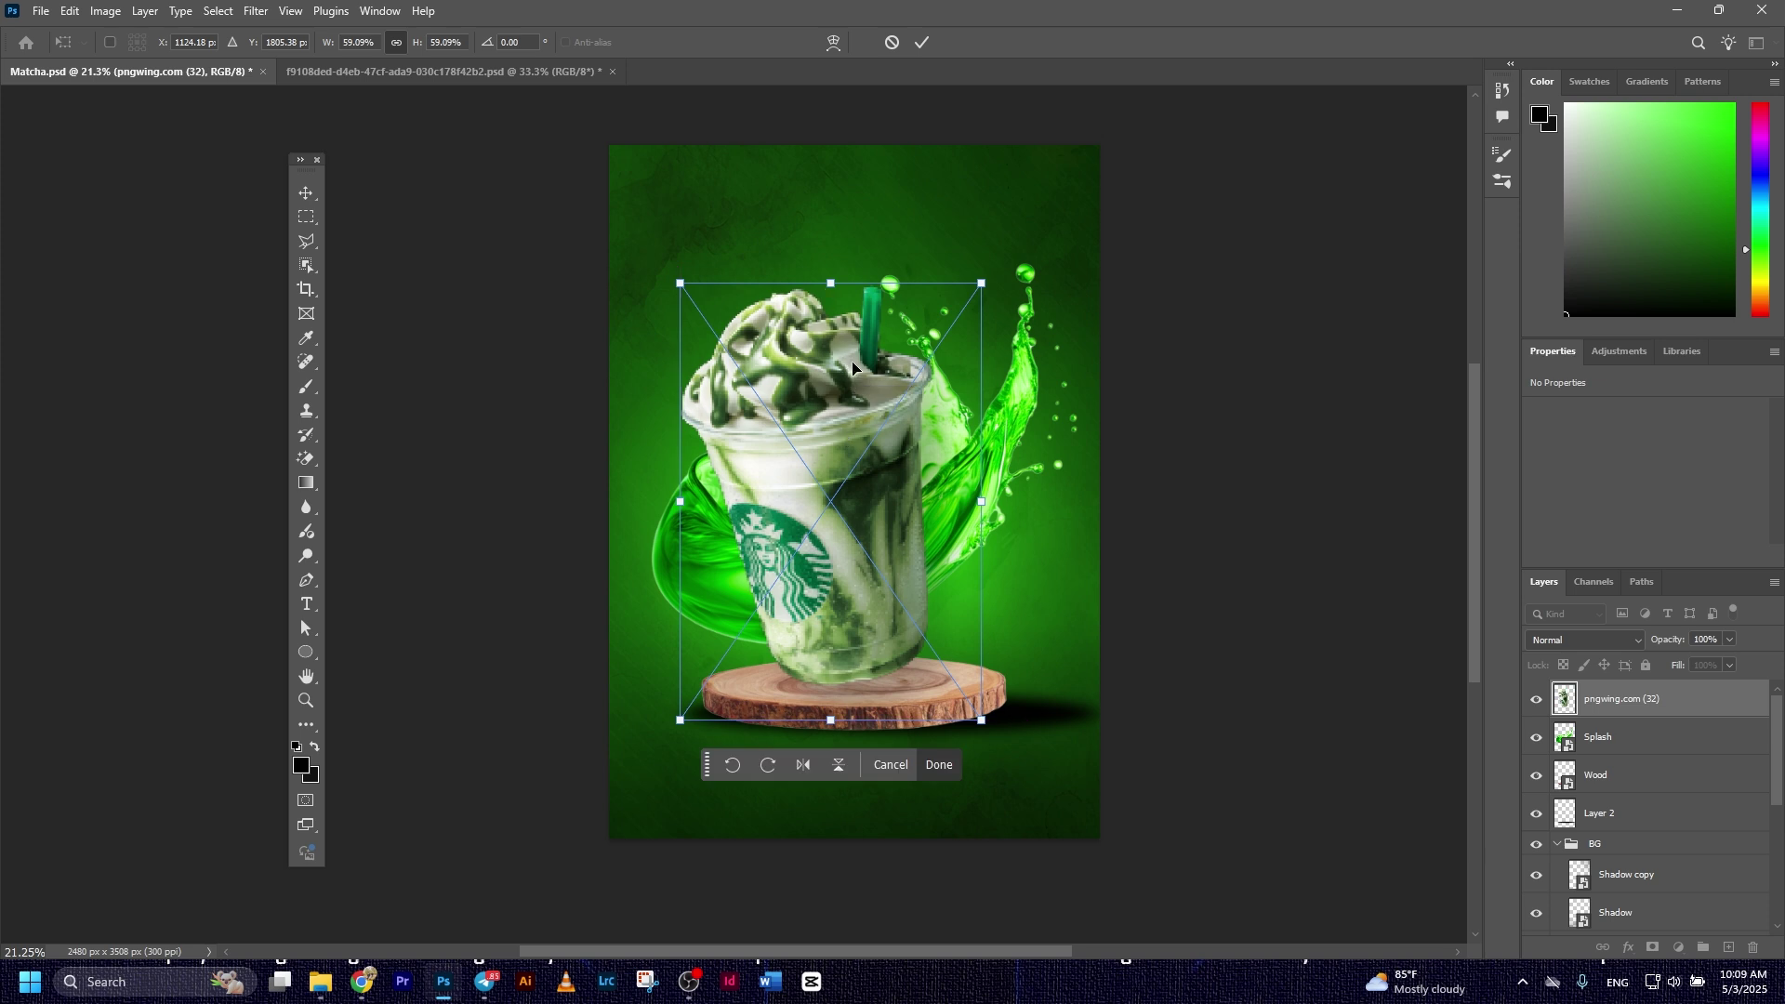
pyautogui.moveTo(832, 285); pyautogui.dragTo(833, 272)
pyautogui.click(921, 41)
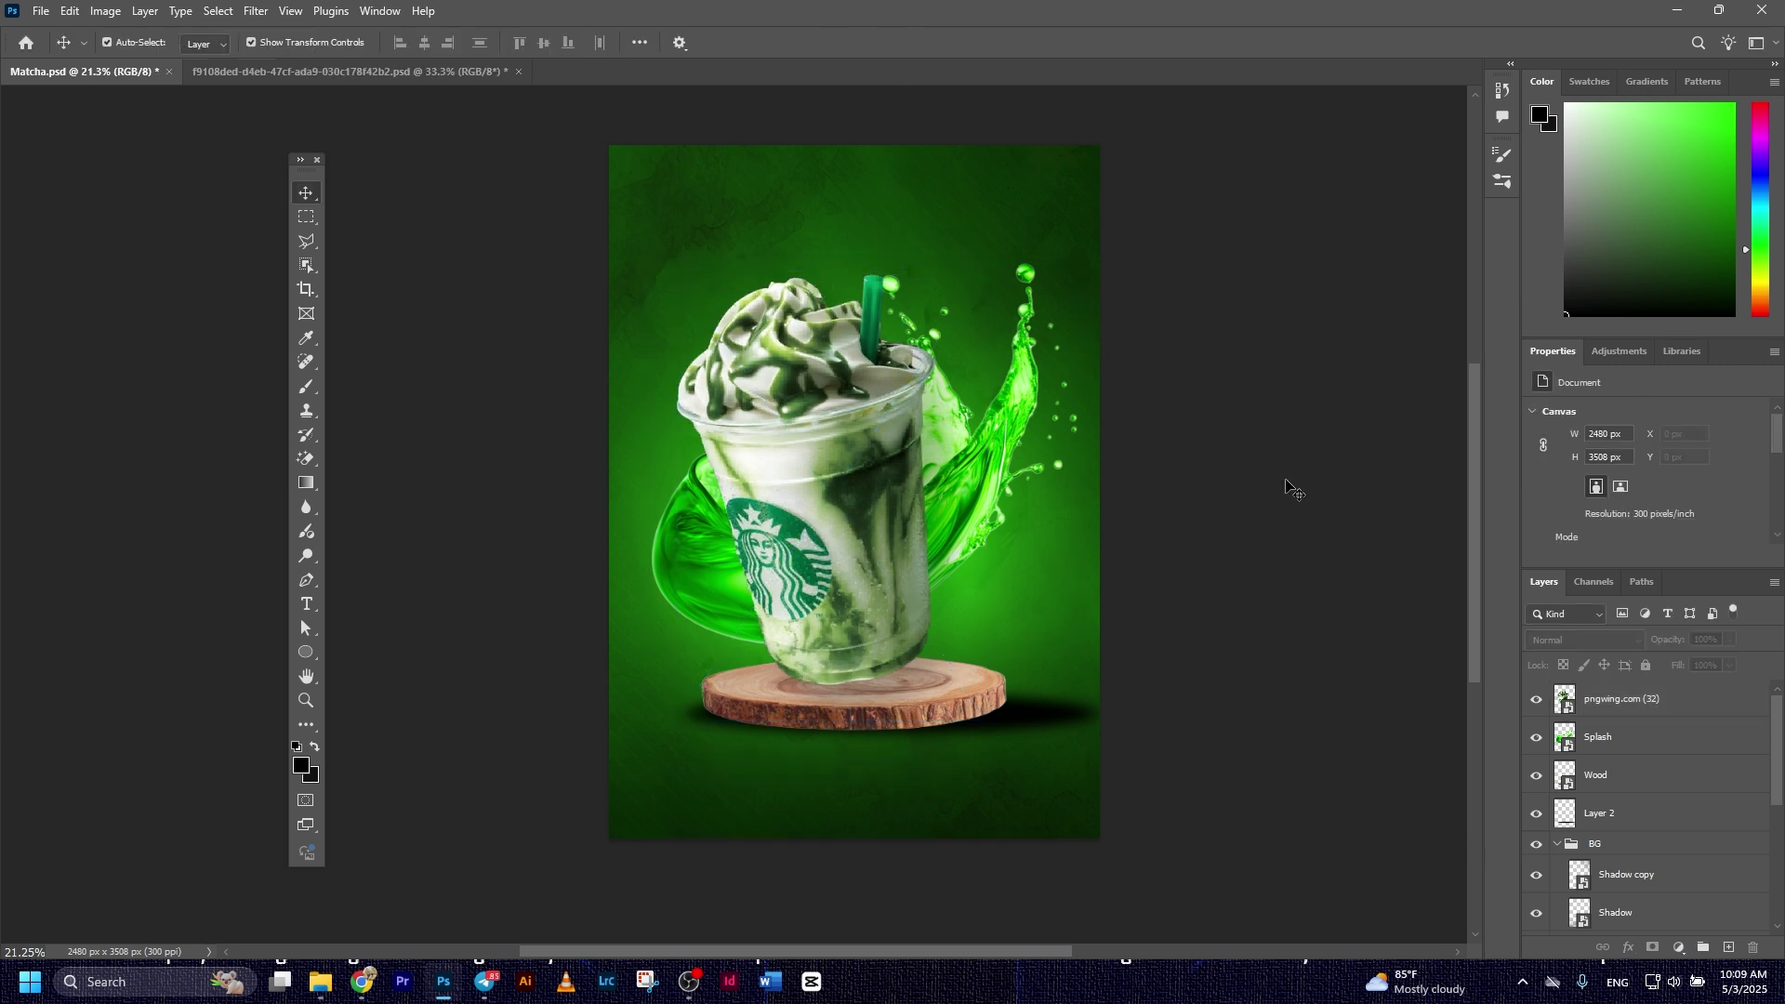
# Add a new layer beneath the drink and paint a flat black ellipse, about 928 by 158 px, under the cup's base.
pyautogui.click(1622, 698)
pyautogui.click(1728, 947)
pyautogui.moveTo(1650, 702); pyautogui.dragTo(1655, 744)
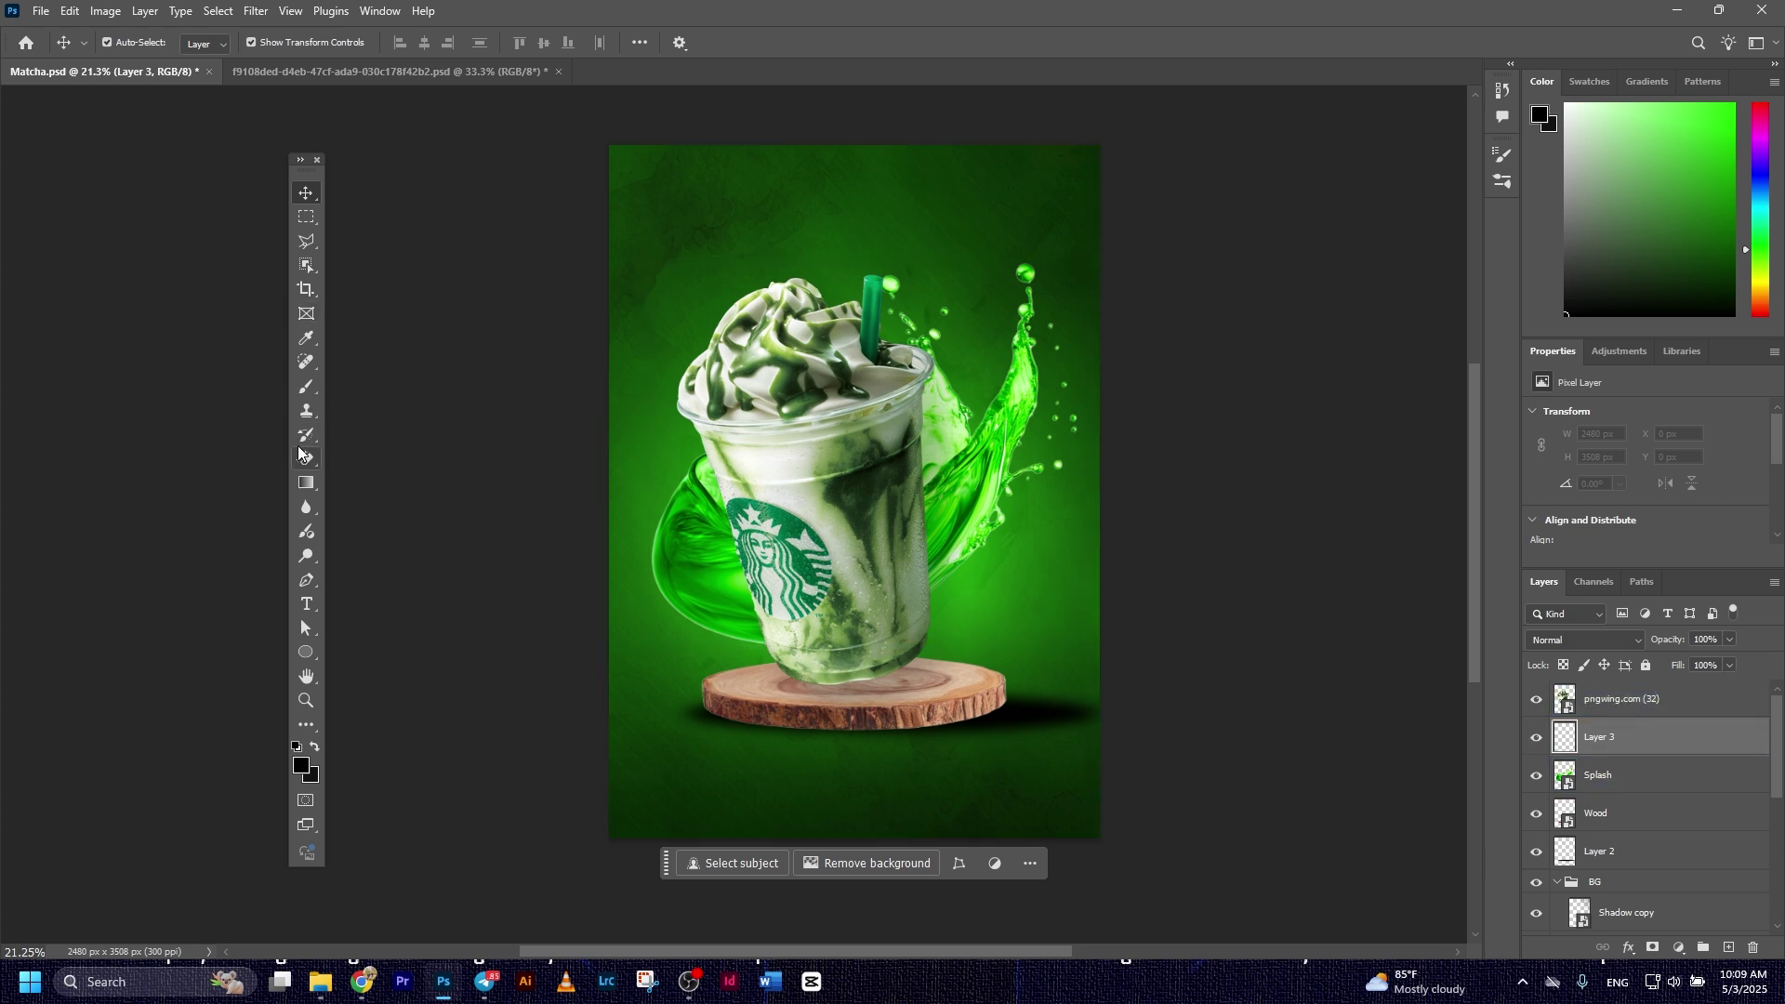
pyautogui.click(298, 397)
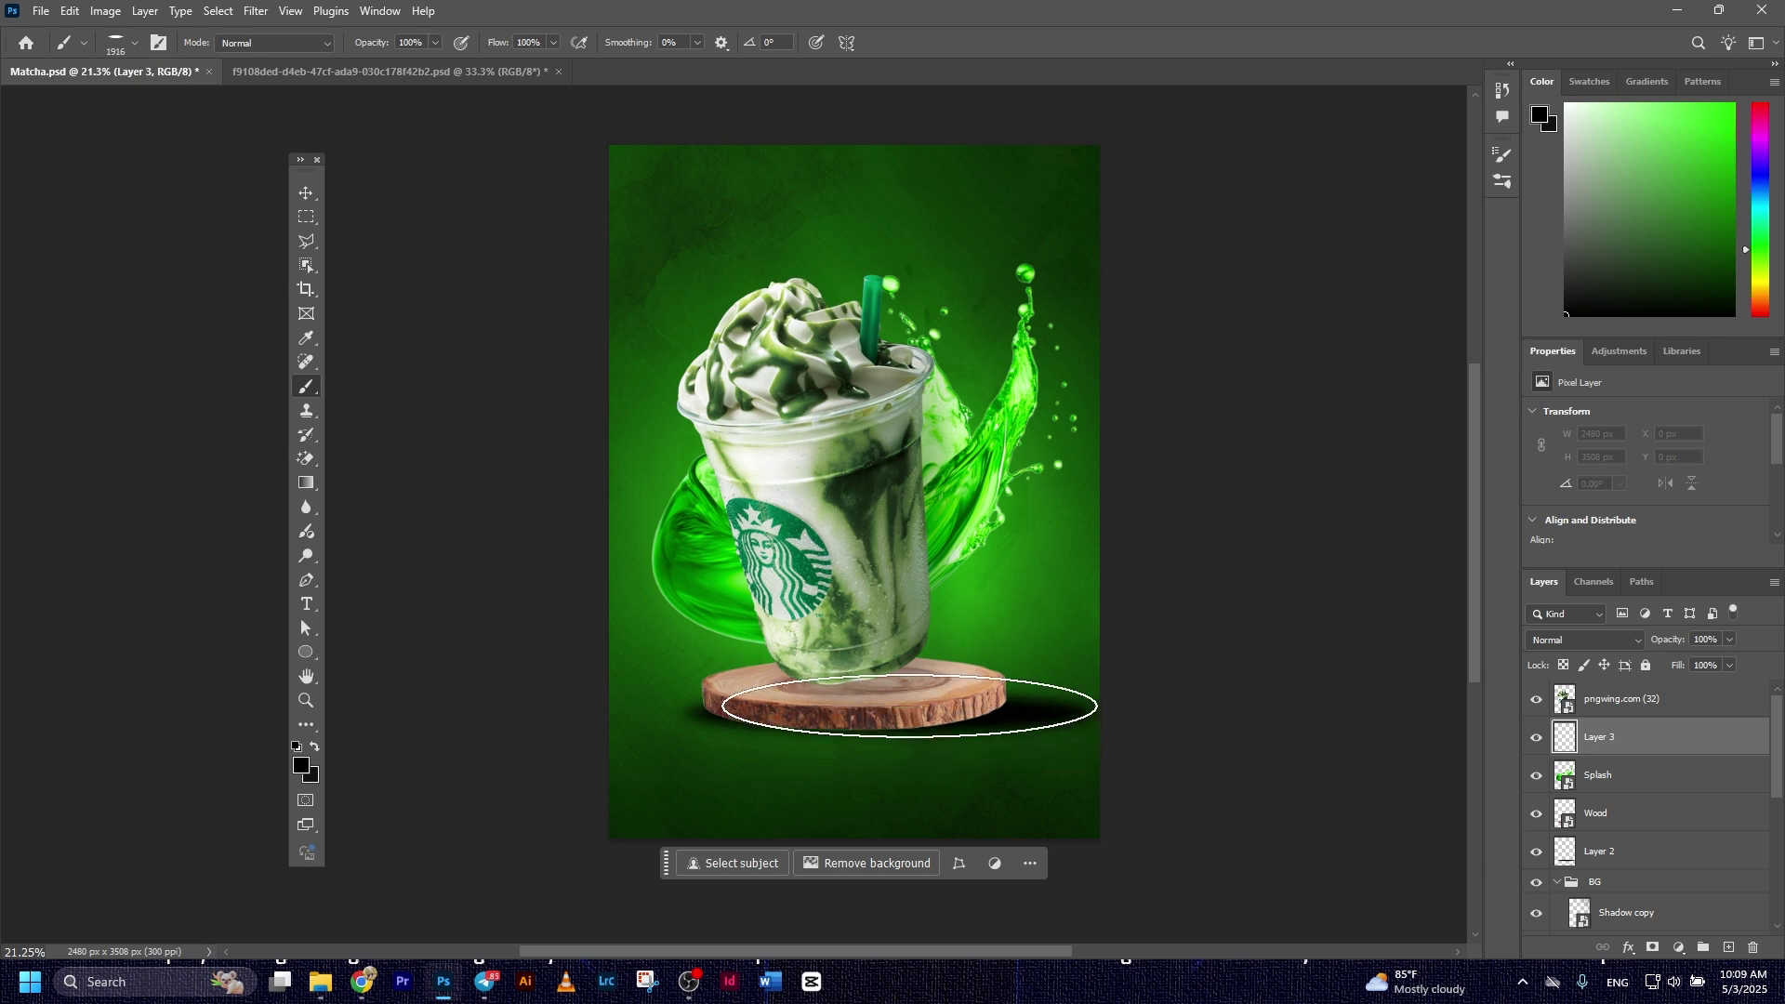
pyautogui.rightClick(909, 680)
pyautogui.moveTo(860, 677); pyautogui.dragTo(785, 672)
pyautogui.click(881, 688)
pyautogui.click(880, 684)
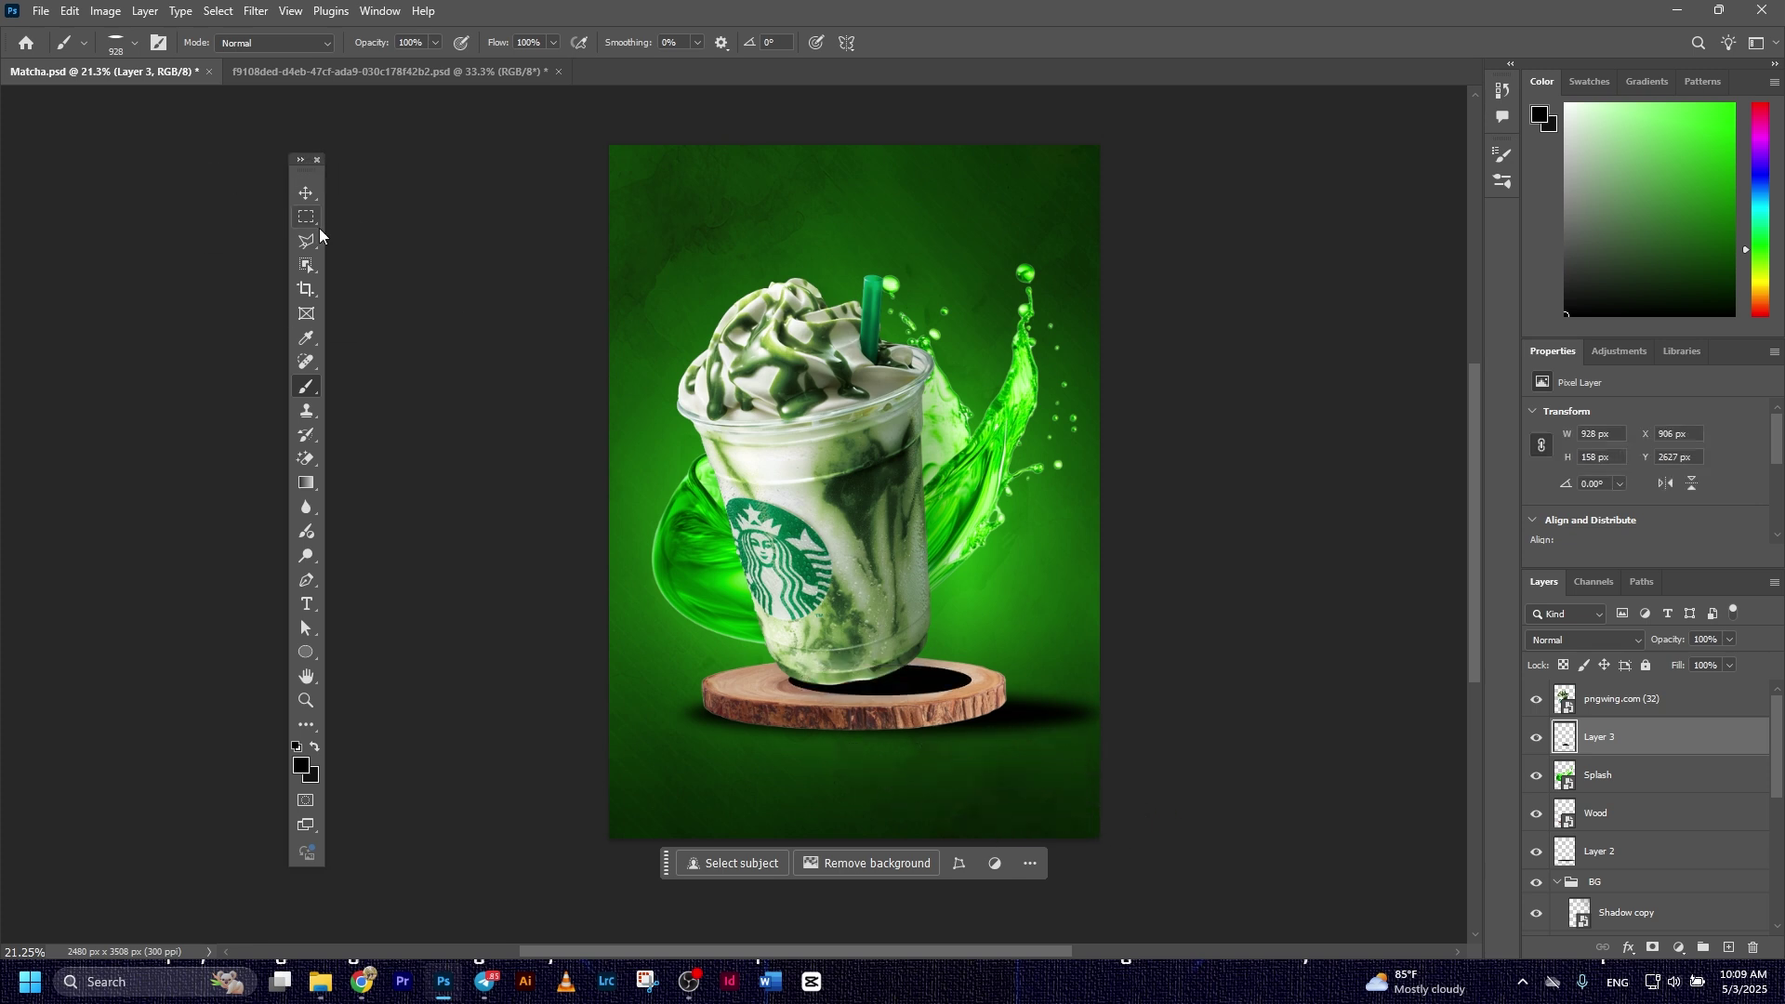
# Soften the ellipse under the cup with a Gaussian Blur of 84.1 pixels radius.
pyautogui.click(310, 201)
pyautogui.click(256, 10)
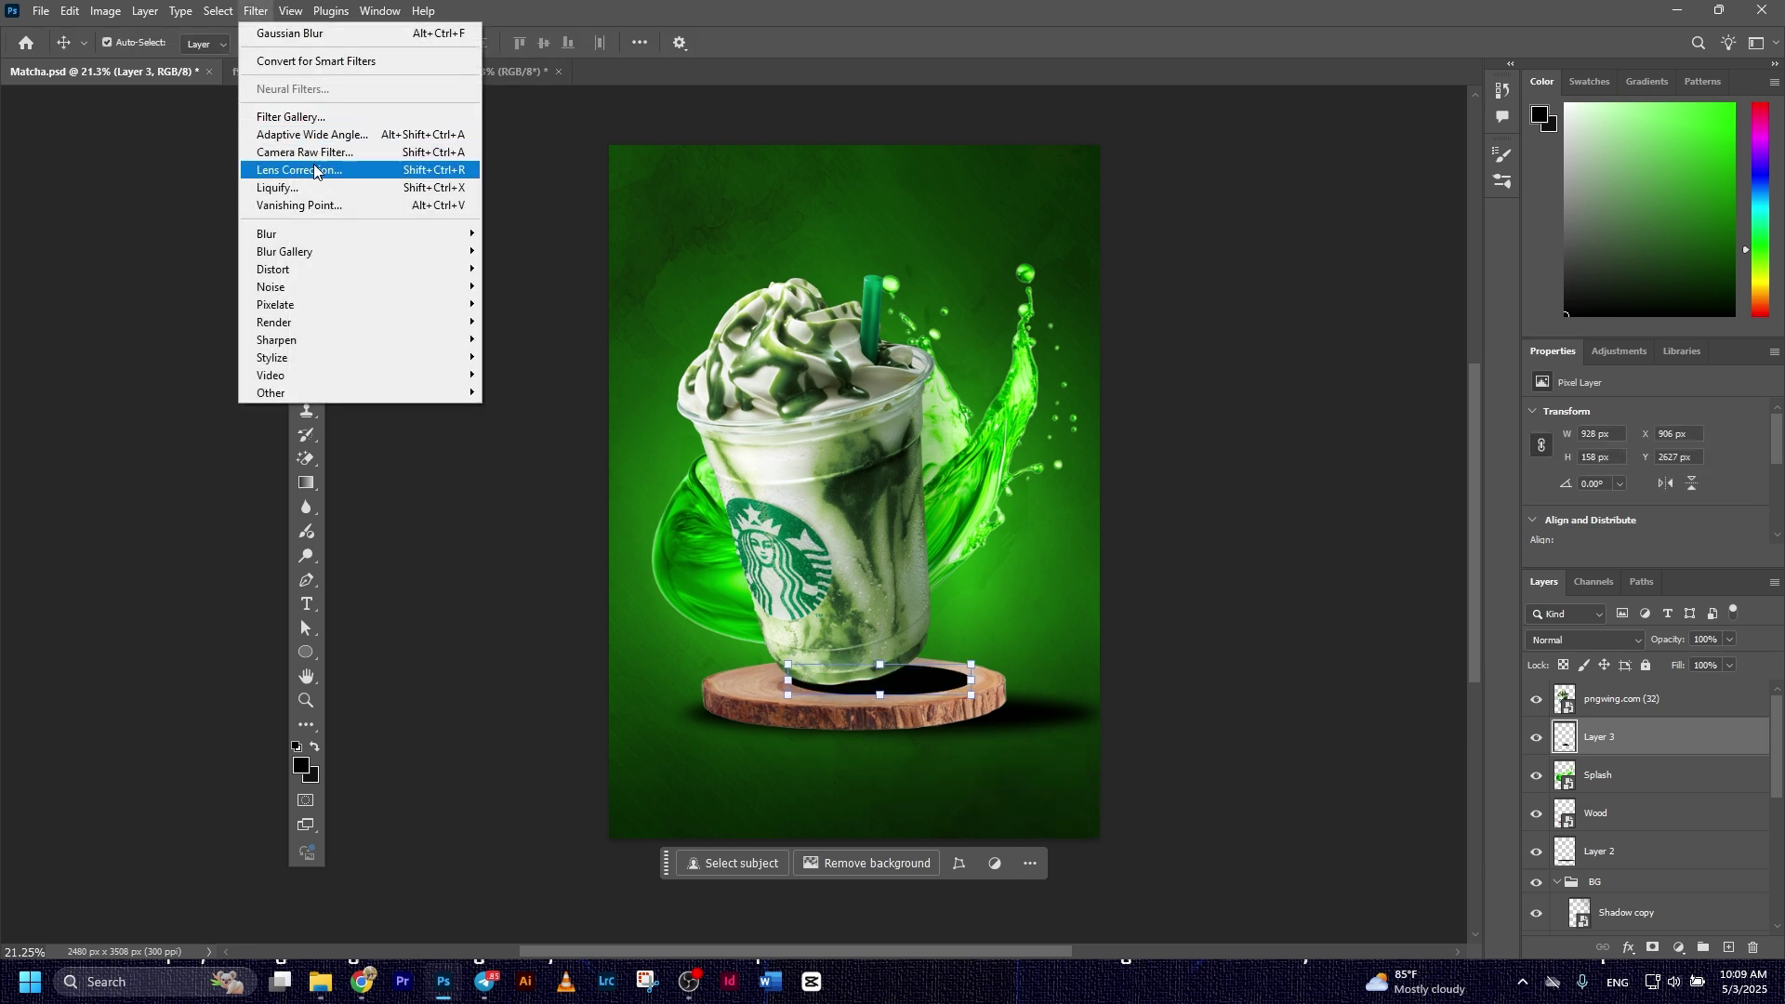
pyautogui.moveTo(302, 233)
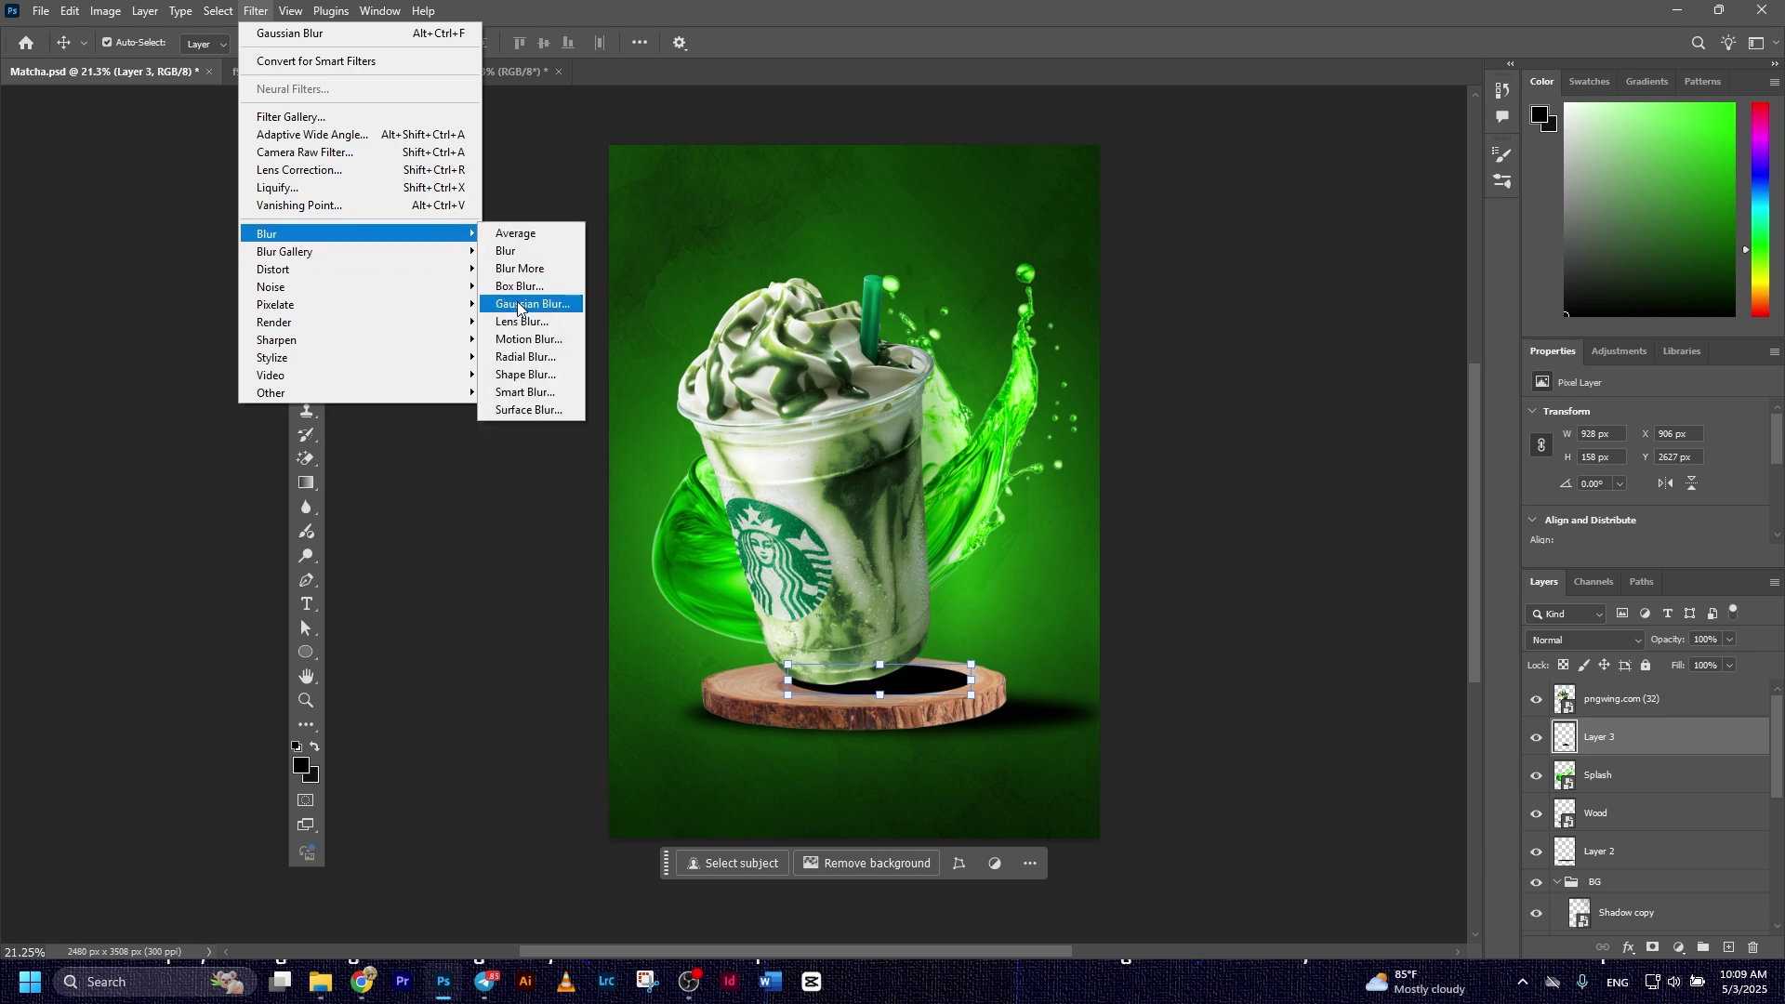
pyautogui.click(522, 305)
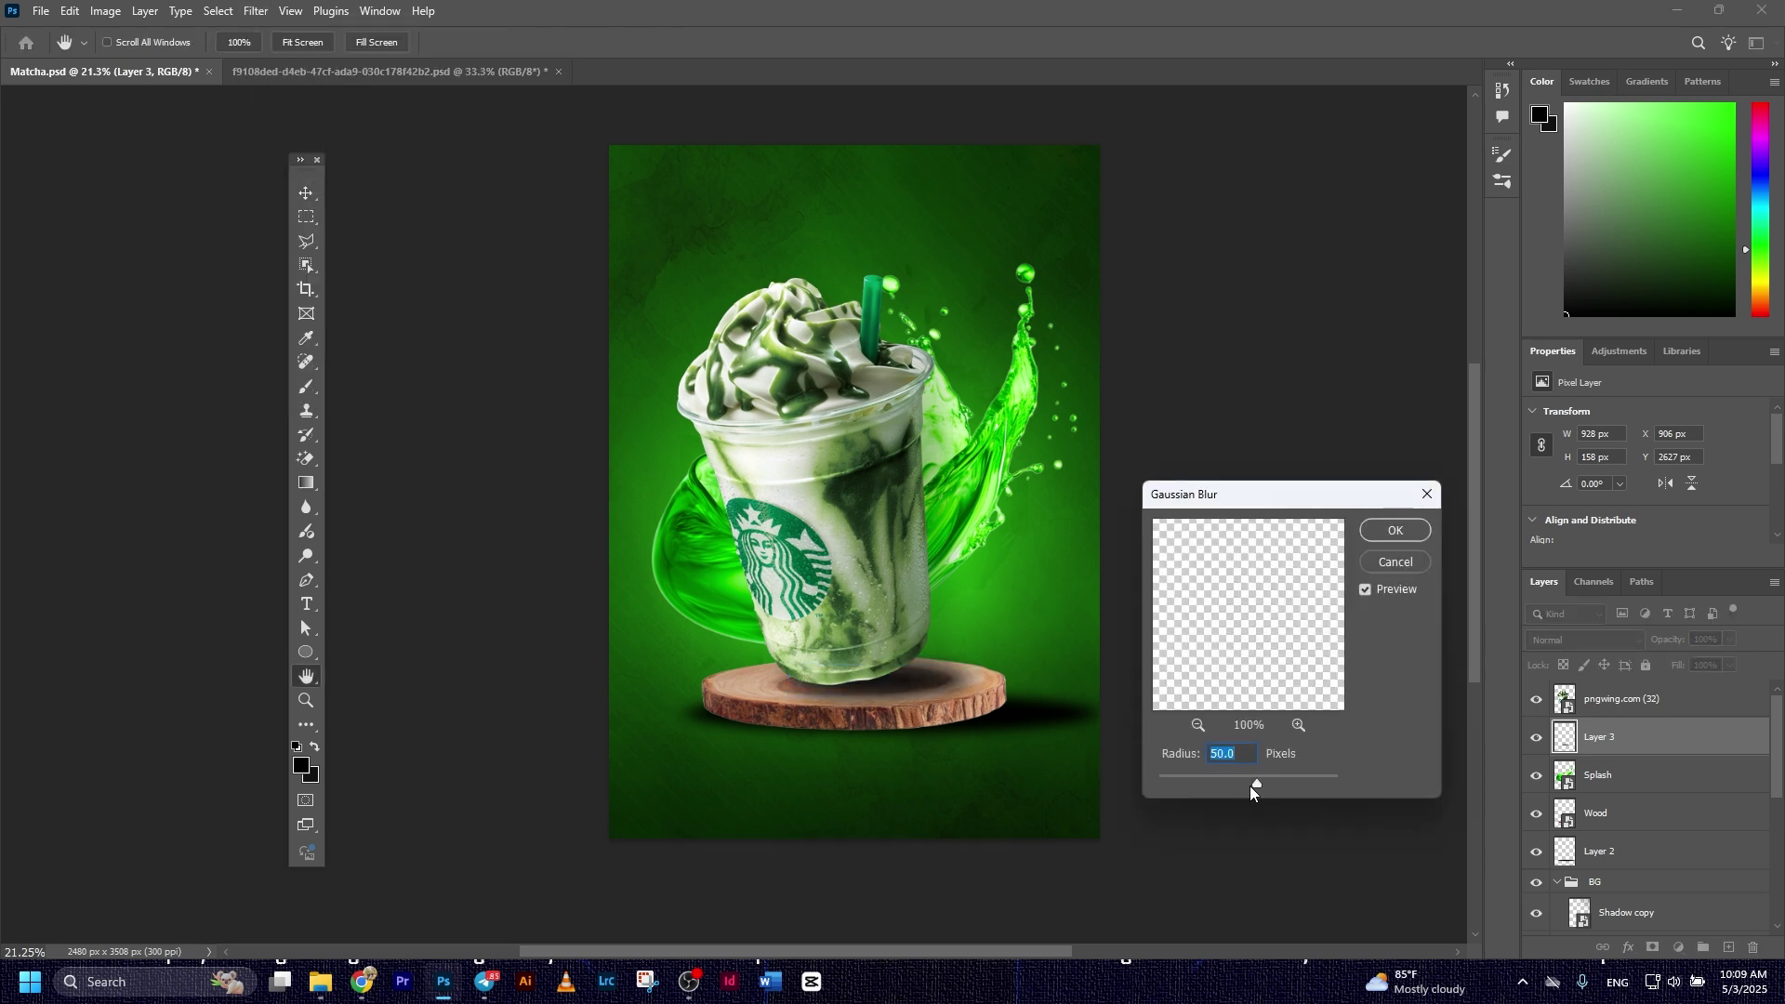
pyautogui.moveTo(1255, 784); pyautogui.dragTo(1277, 785)
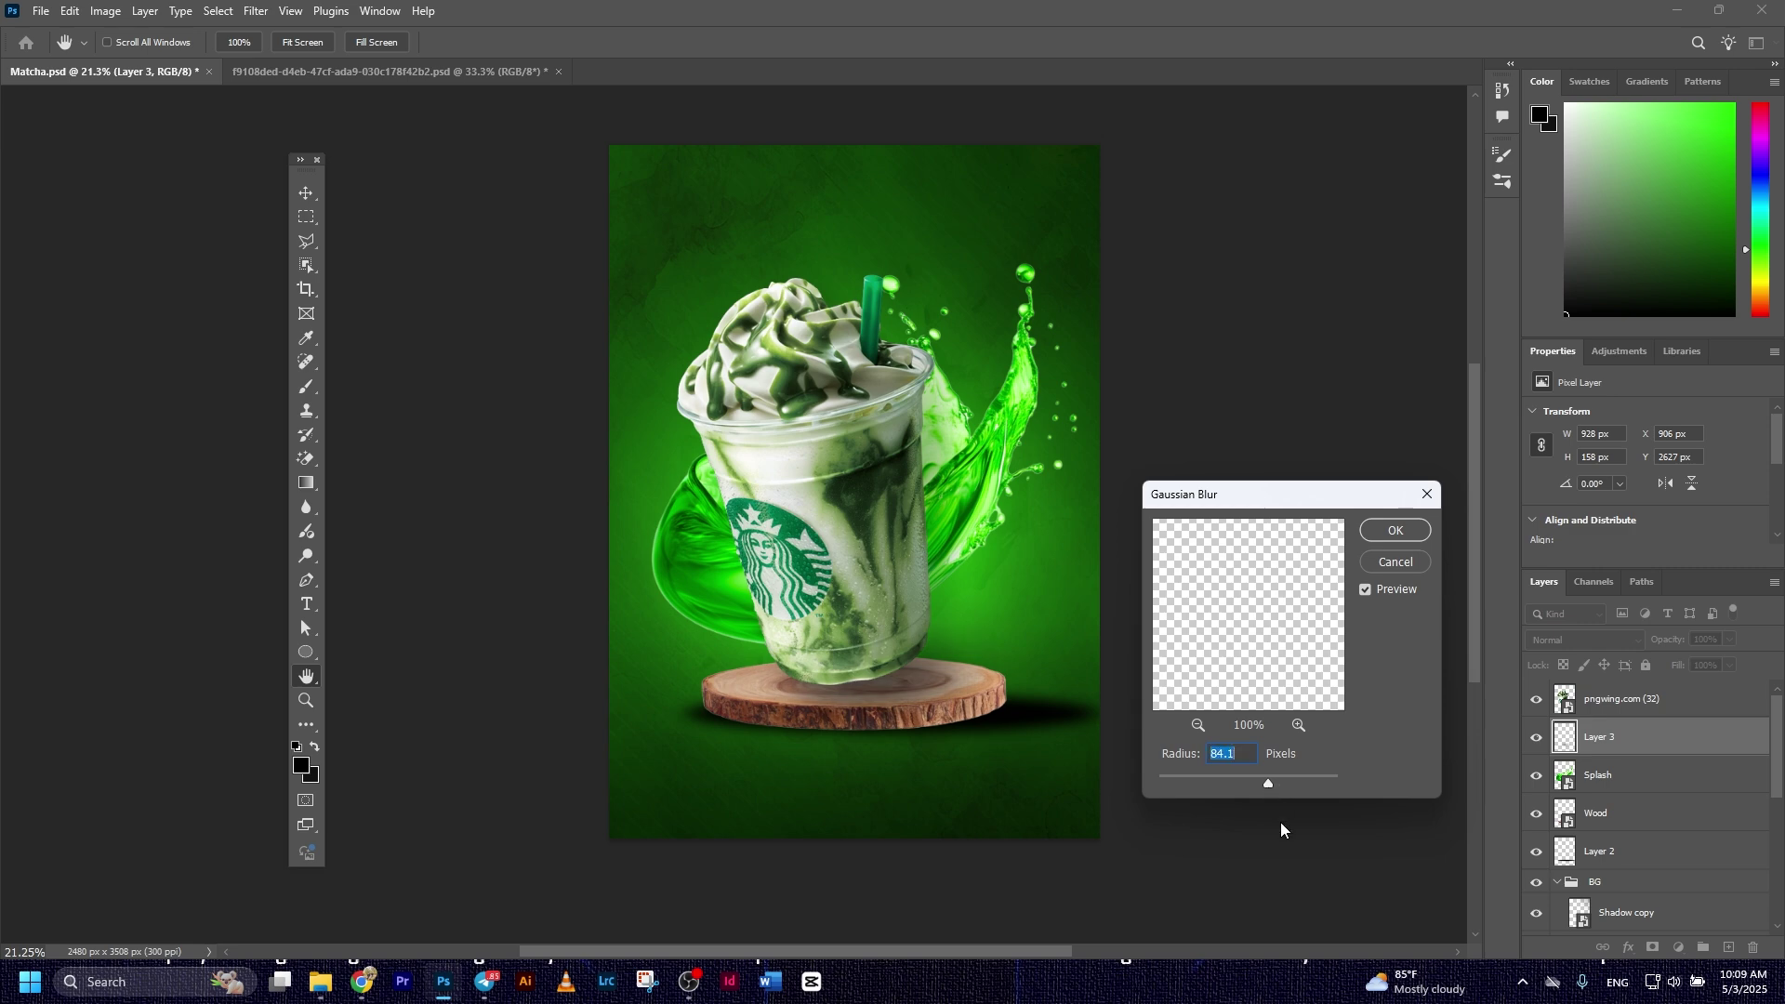
pyautogui.click(1395, 530)
pyautogui.press('v')
# Move all layers from the drink through the BG group down together, bringing the drink to about Y 821 px.
pyautogui.click(1636, 714)
pyautogui.scroll(-1, 1644, 725)
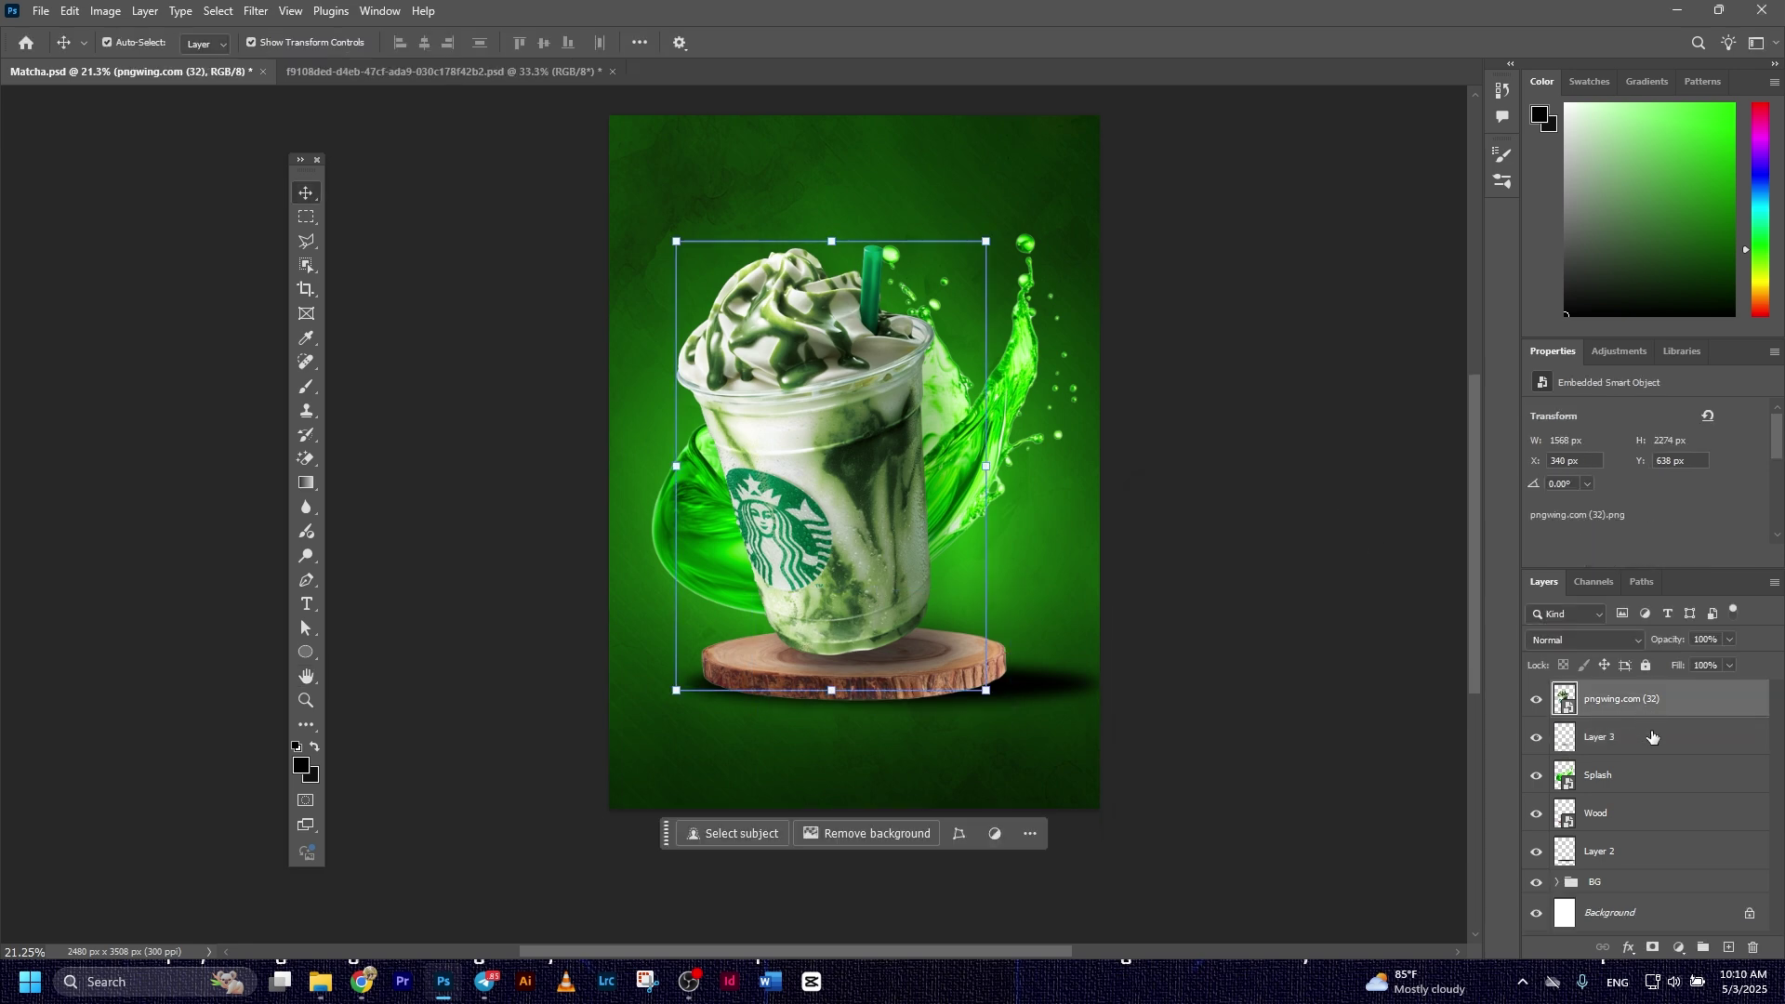
pyautogui.keyDown('shift'); pyautogui.click(1636, 883); pyautogui.keyUp('shift')
pyautogui.hotkey('ctrl', 't')
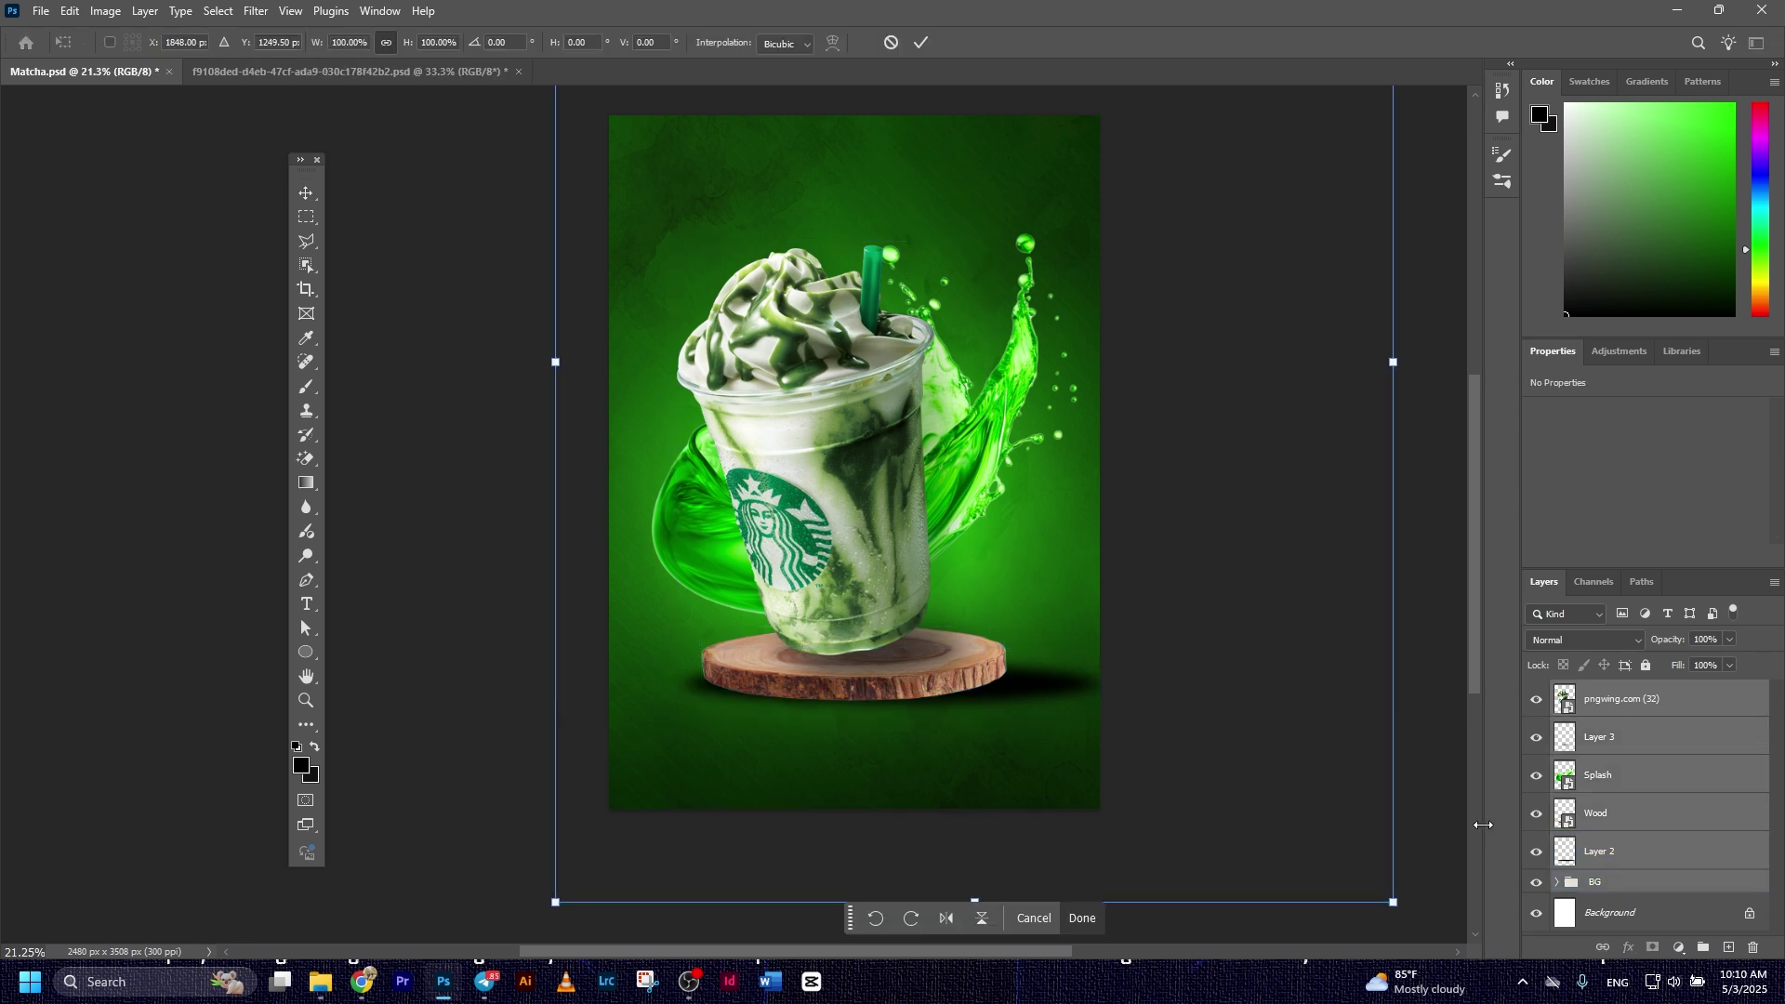
pyautogui.hotkey('shift', 'Down')
pyautogui.hotkey('shift', 'Down')
pyautogui.hotkey('shift', 'Down')
pyautogui.hotkey('shift', 'Down')
pyautogui.hotkey('shift', 'Down')
pyautogui.hotkey('shift', 'Down')
pyautogui.hotkey('shift', 'Down')
pyautogui.hotkey('shift', 'Down')
pyautogui.hotkey('shift', 'Down')
pyautogui.hotkey('shift', 'Down')
pyautogui.hotkey('shift', 'Down')
pyautogui.hotkey('shift', 'Down')
pyautogui.hotkey('shift', 'Down')
pyautogui.hotkey('shift', 'Down')
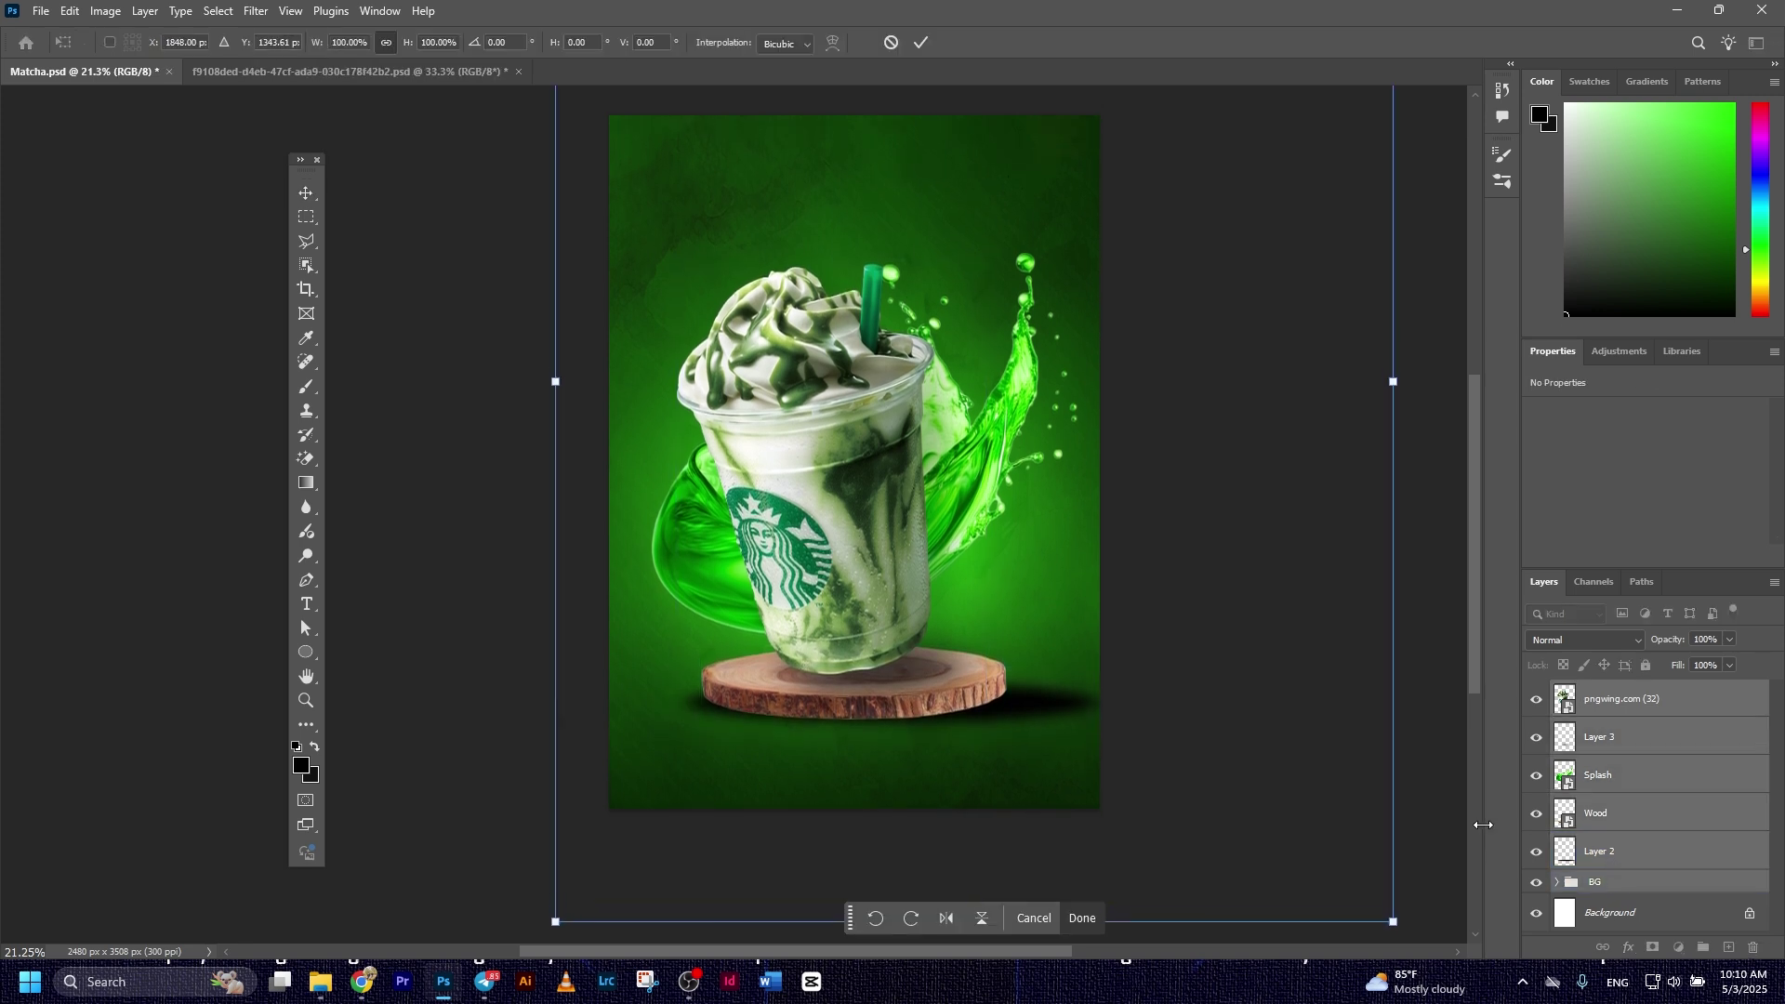
pyautogui.hotkey('shift', 'Down')
pyautogui.hotkey('shift', 'Down')
pyautogui.hotkey('shift', 'Down')
pyautogui.hotkey('shift', 'Down')
pyautogui.hotkey('shift', 'Down')
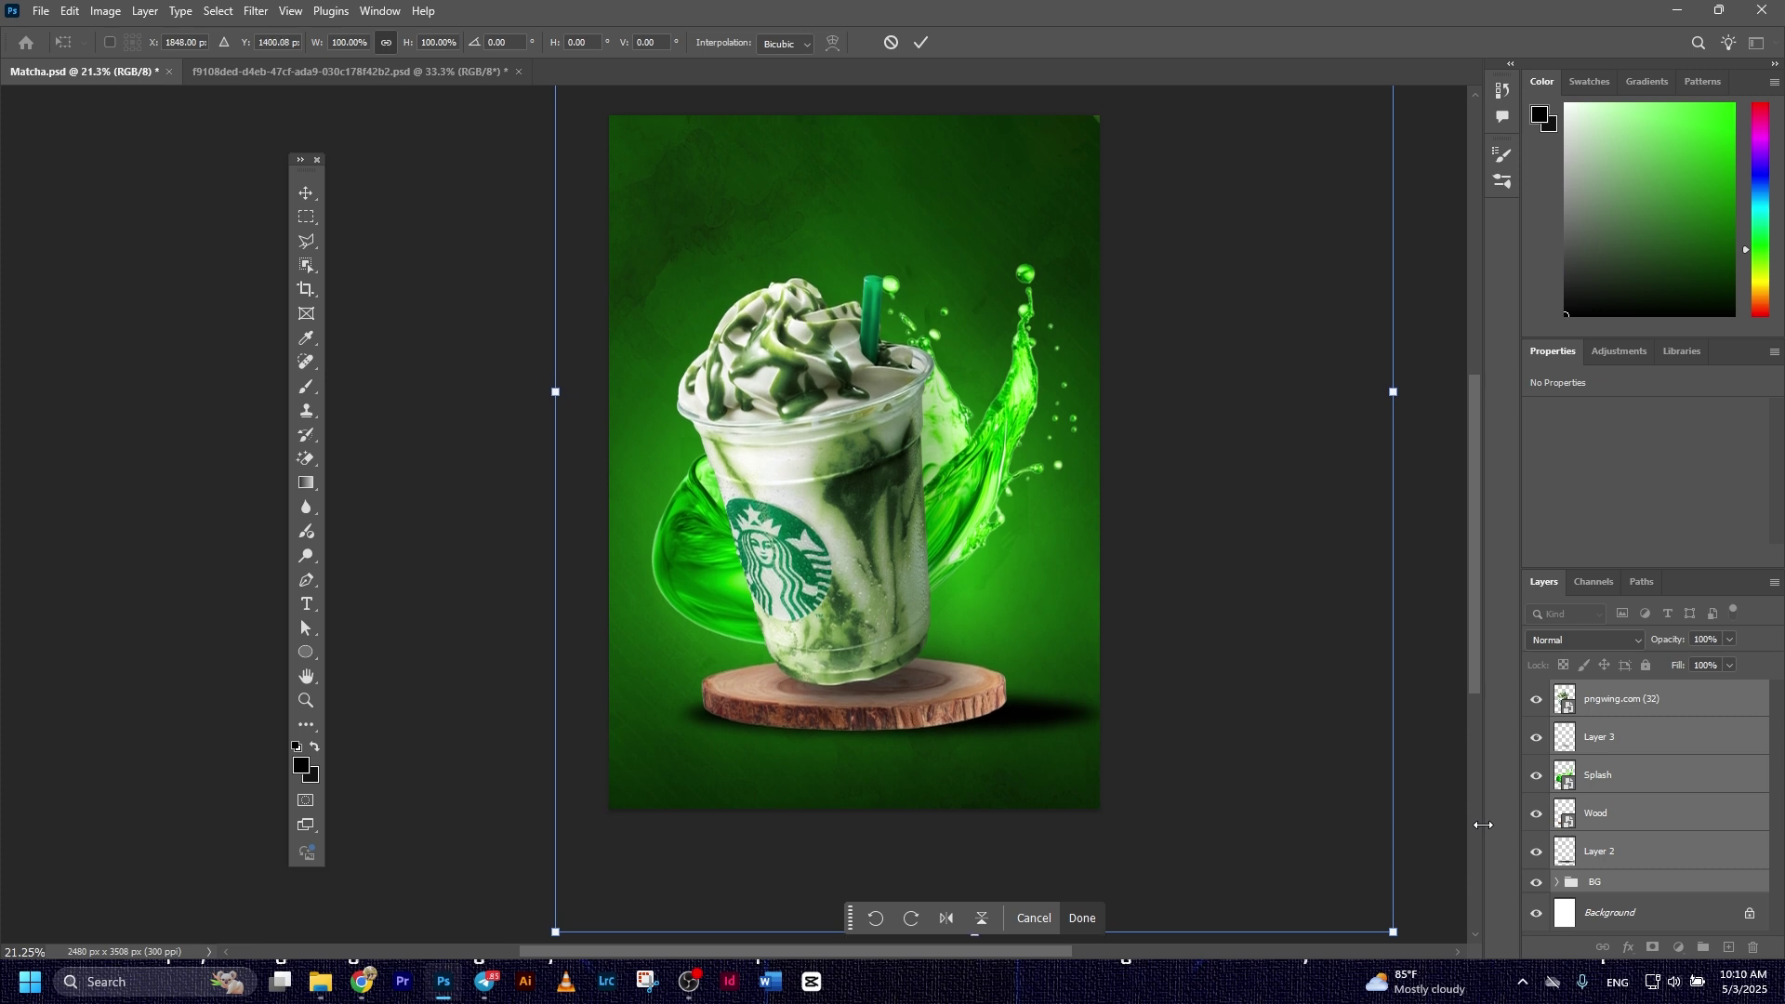
pyautogui.press('Up')
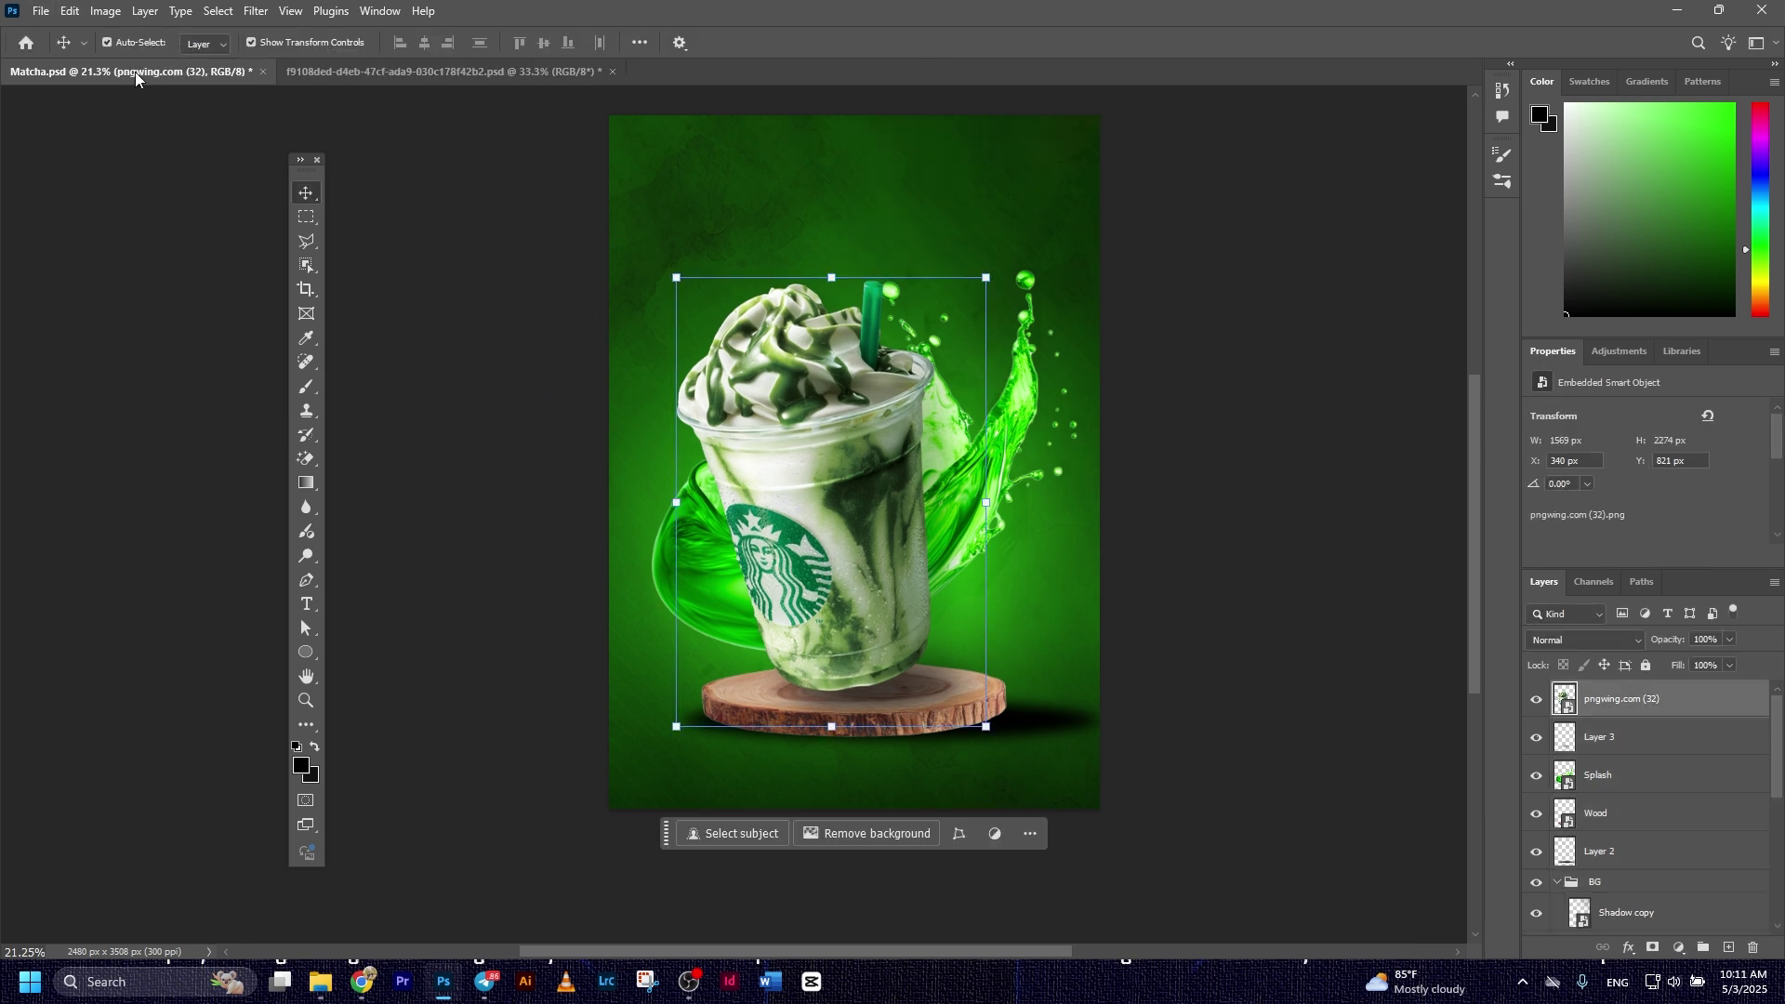
# Embed the ice_ image at about 465 by 516 px beside the cup's lower left and set its blend mode to Screen.
pyautogui.click(41, 11)
pyautogui.click(105, 372)
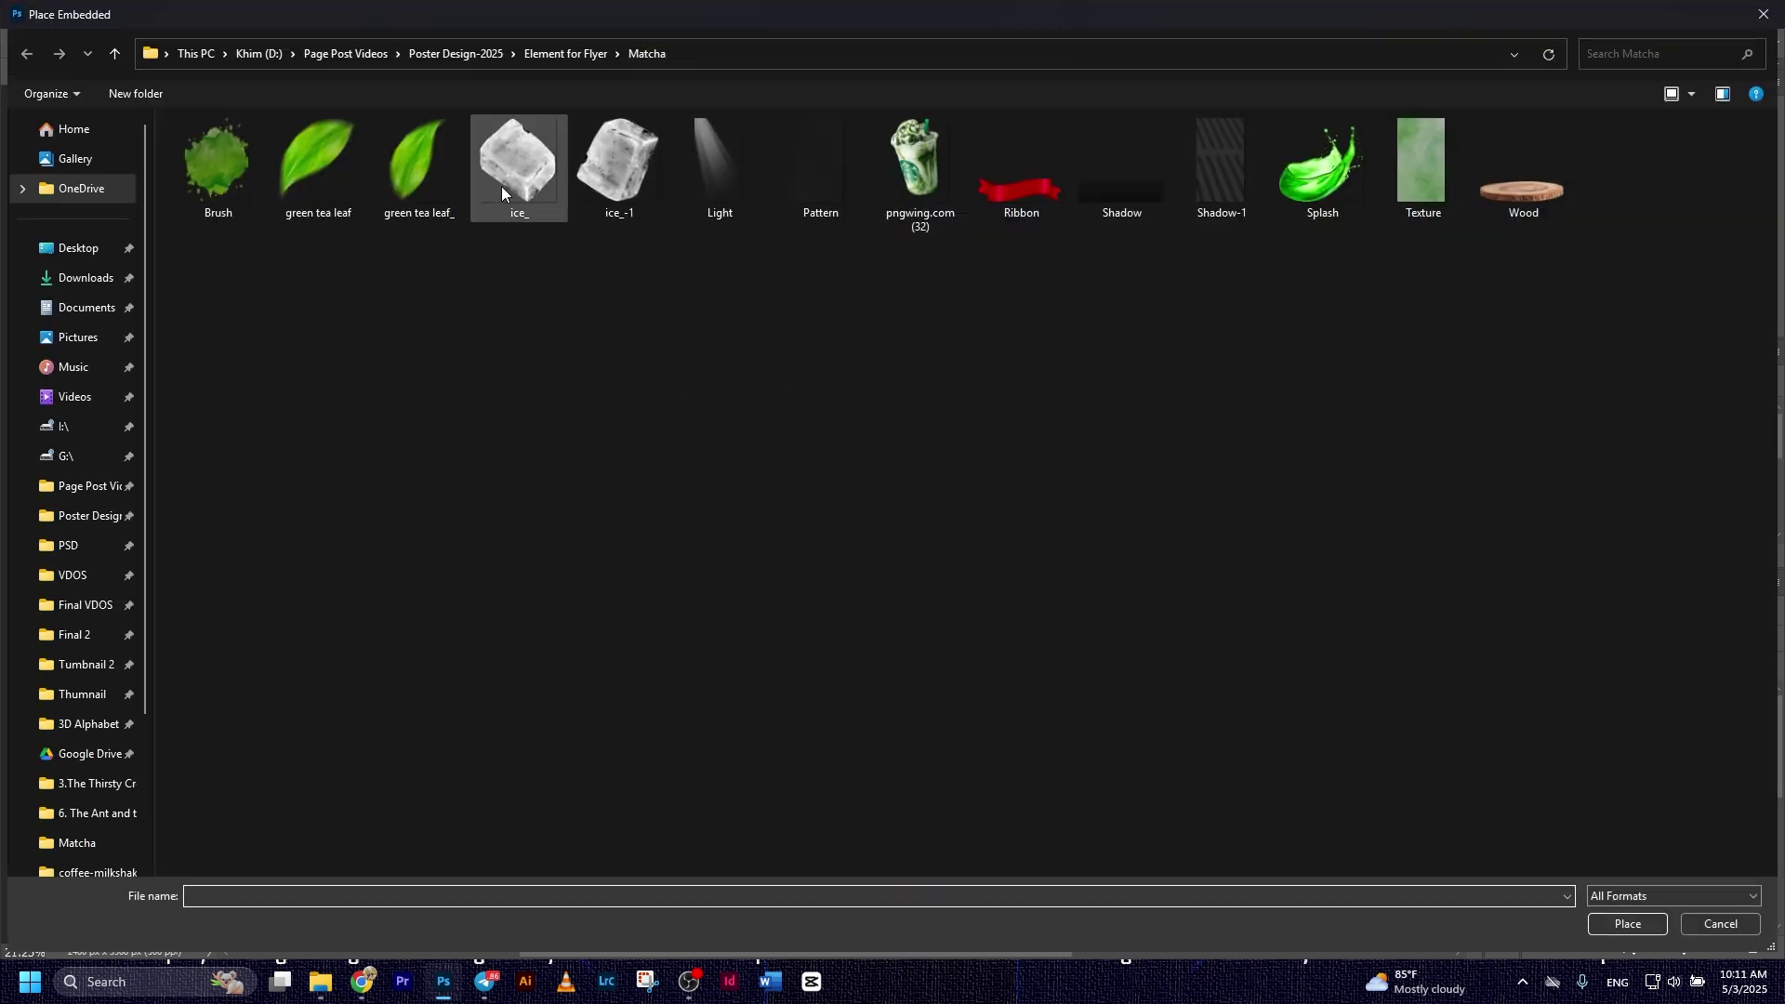
pyautogui.doubleClick(504, 181)
pyautogui.moveTo(705, 377); pyautogui.dragTo(943, 364)
pyautogui.moveTo(915, 435); pyautogui.dragTo(716, 611)
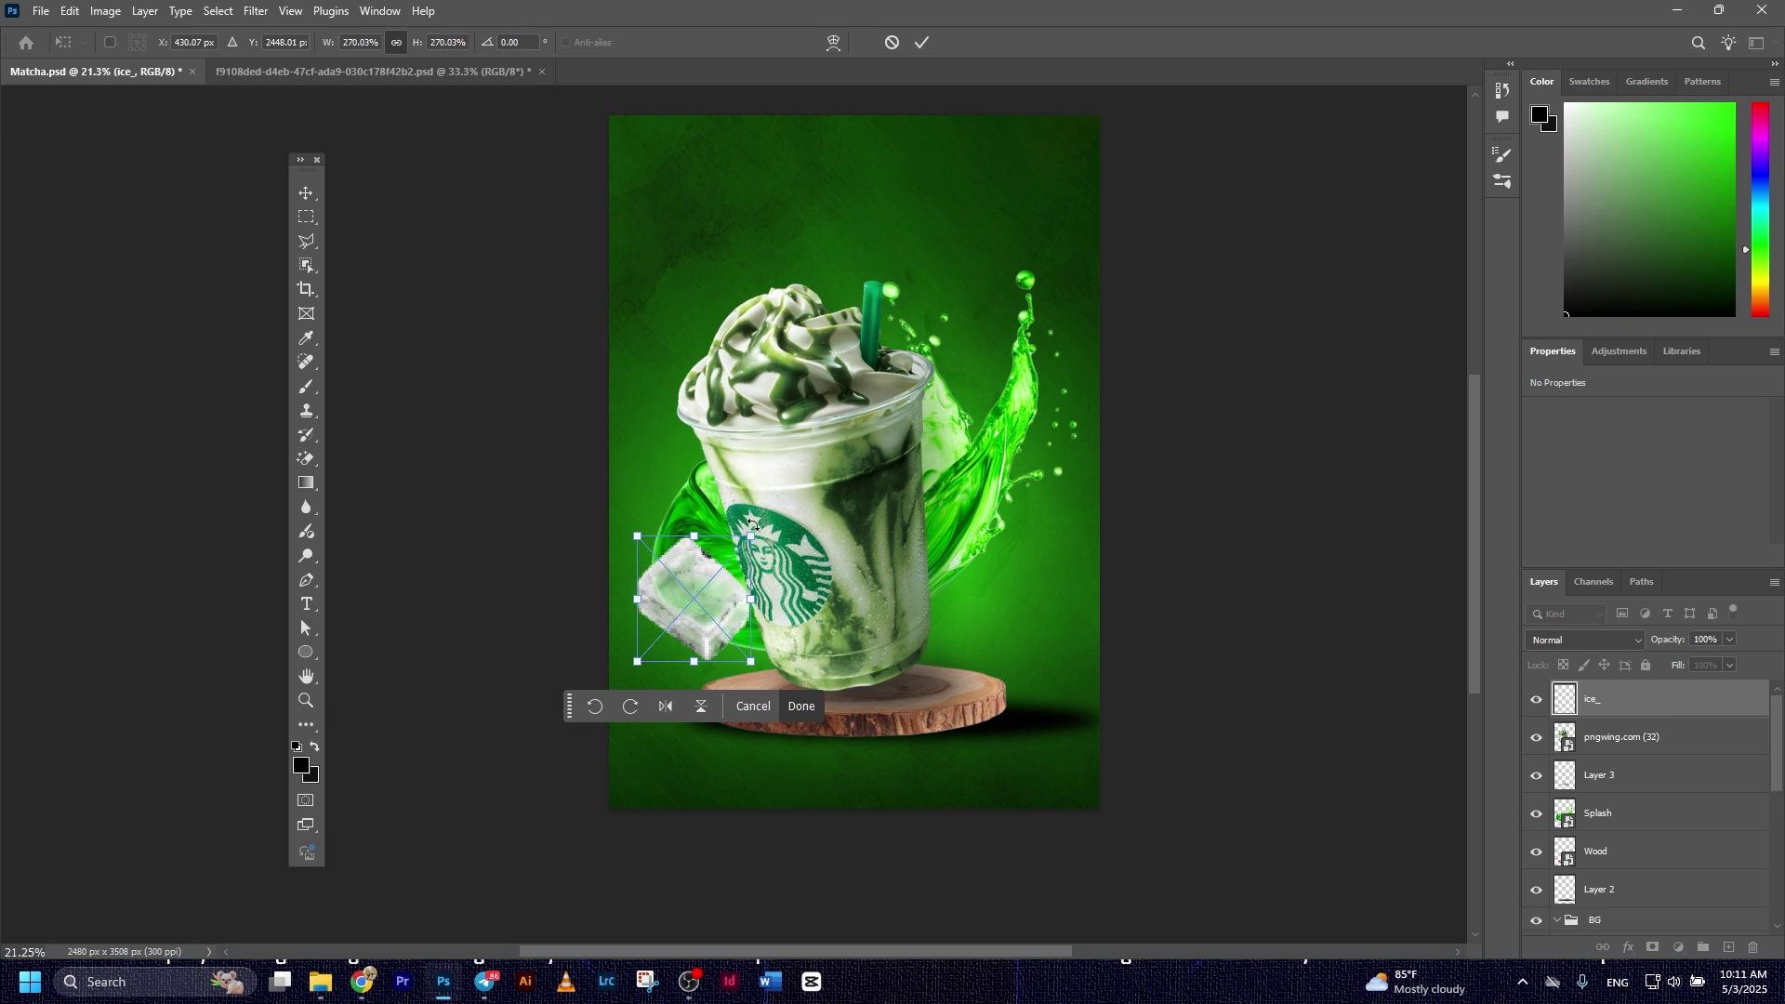
pyautogui.press('Return')
pyautogui.click(1610, 639)
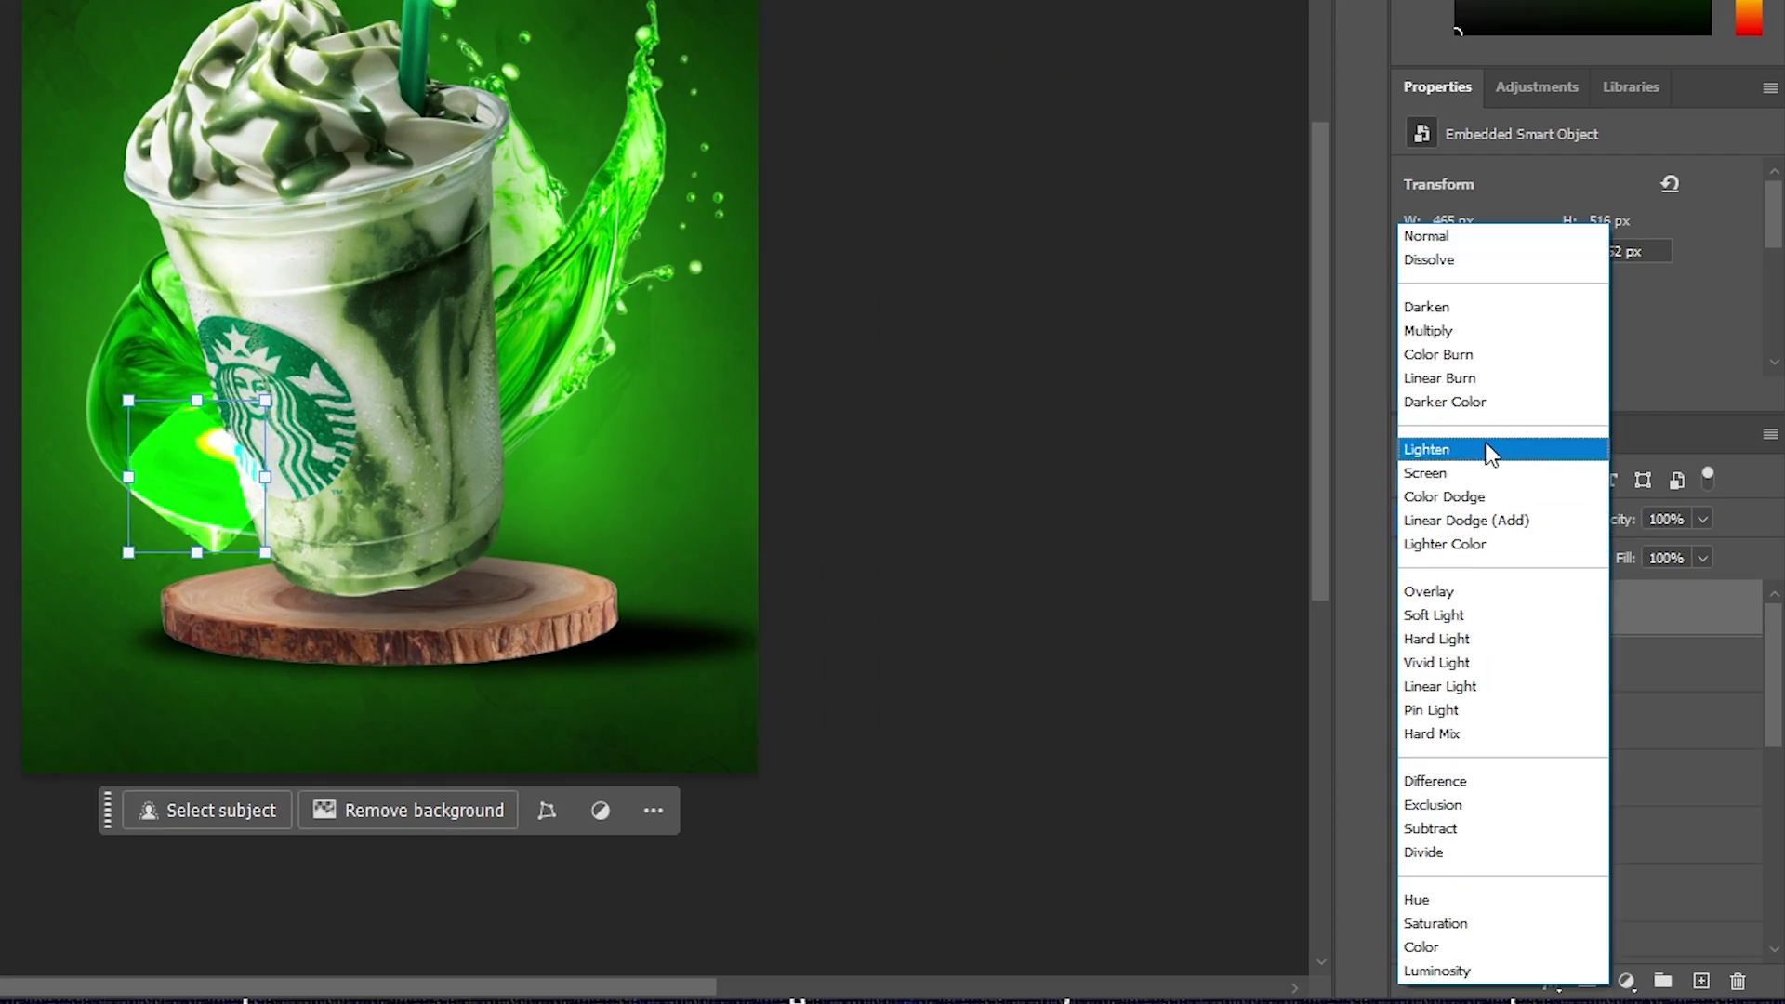
pyautogui.click(1478, 474)
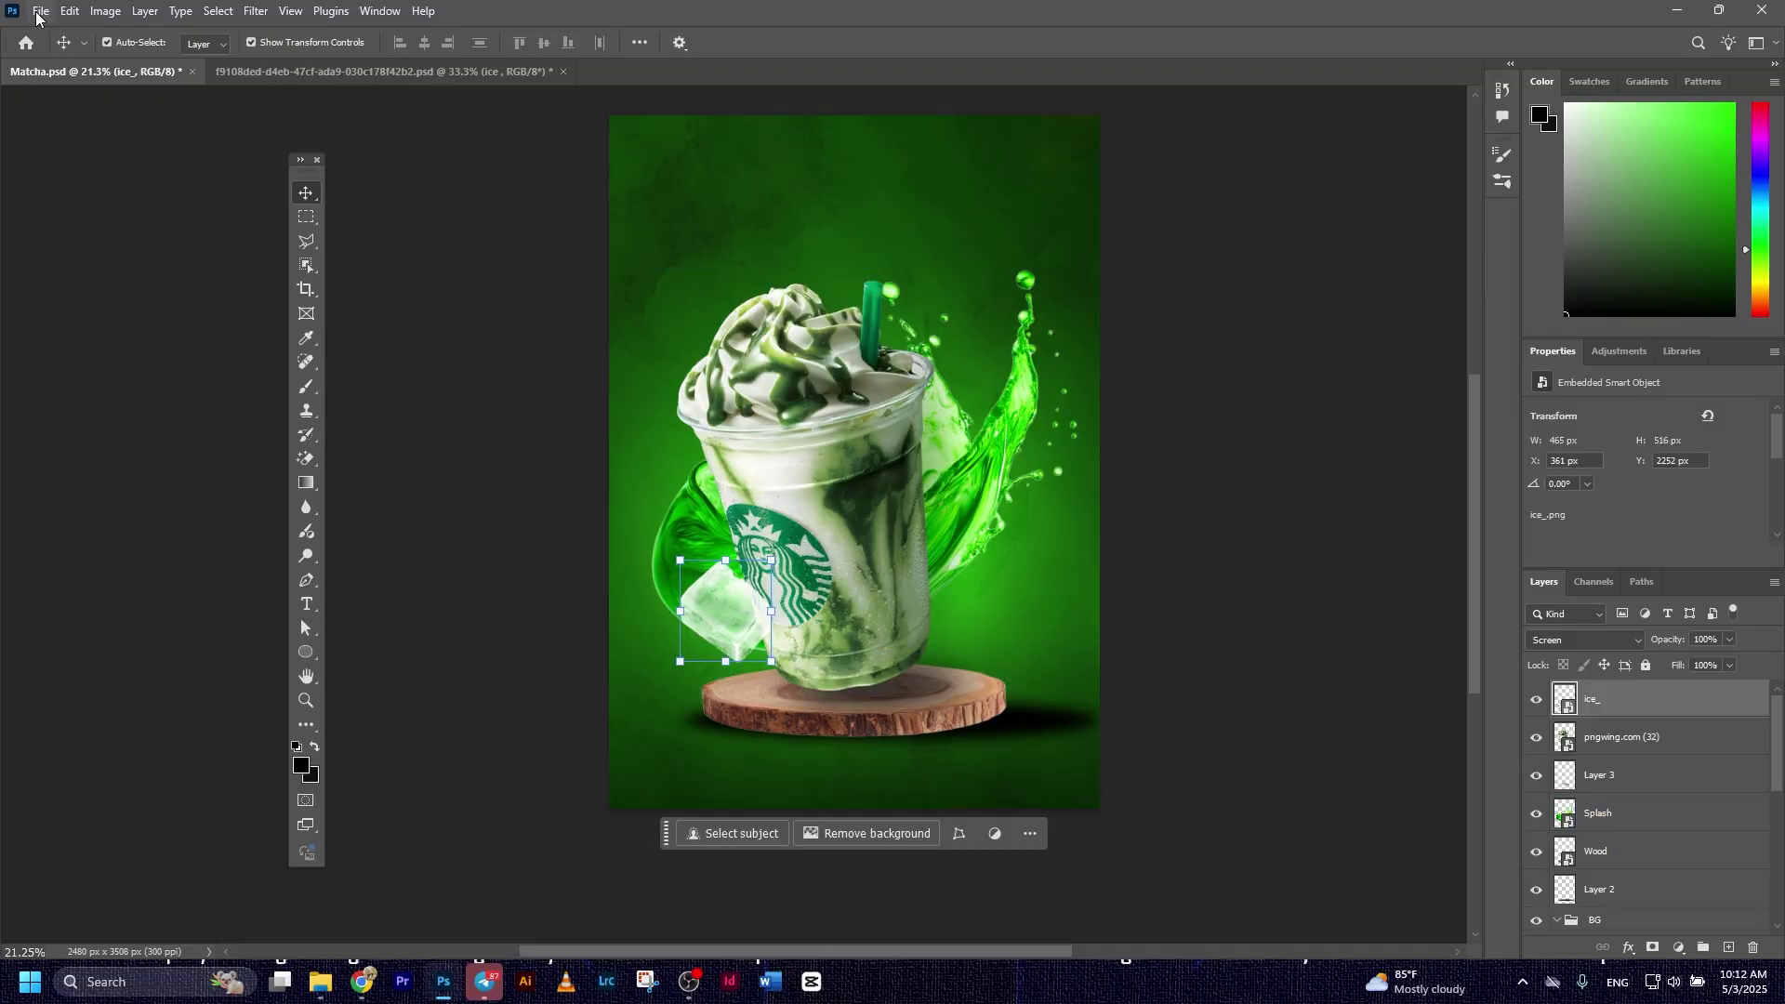
# Embed the ice_-1 image at about 503 by 506 px, blend it with Screen, and position it right of the cup's rim.
pyautogui.click(39, 12)
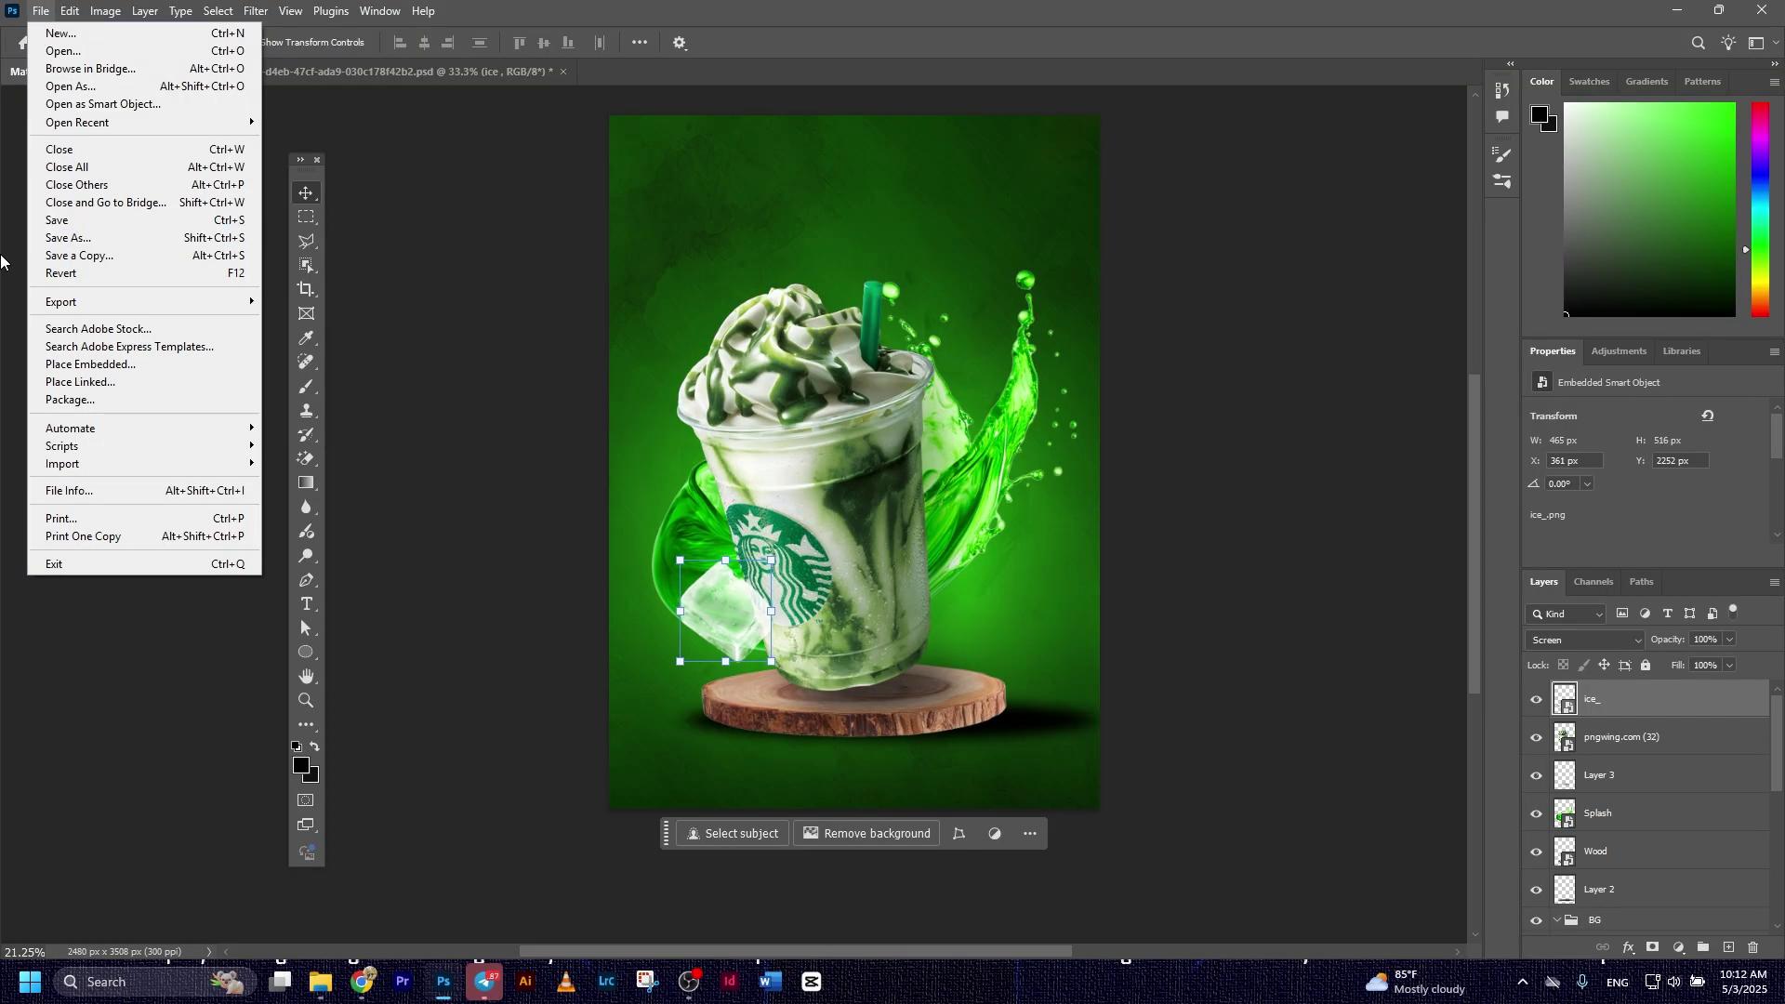
pyautogui.click(128, 365)
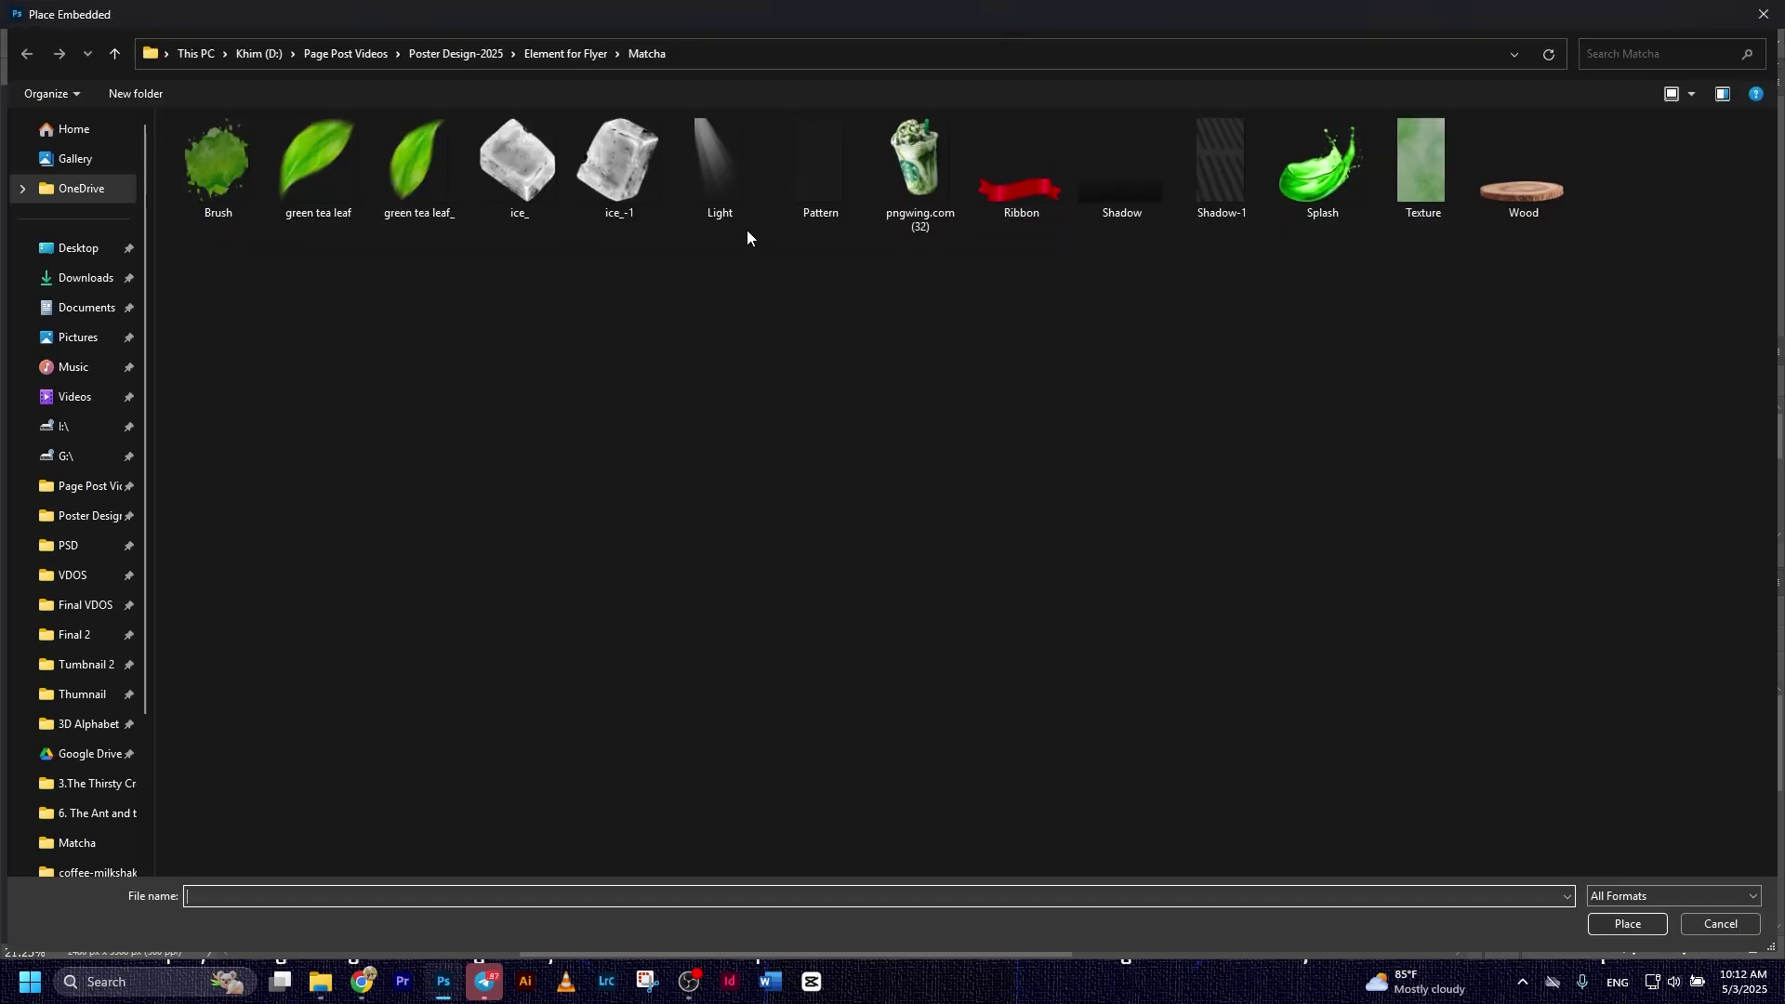
pyautogui.press('Escape')
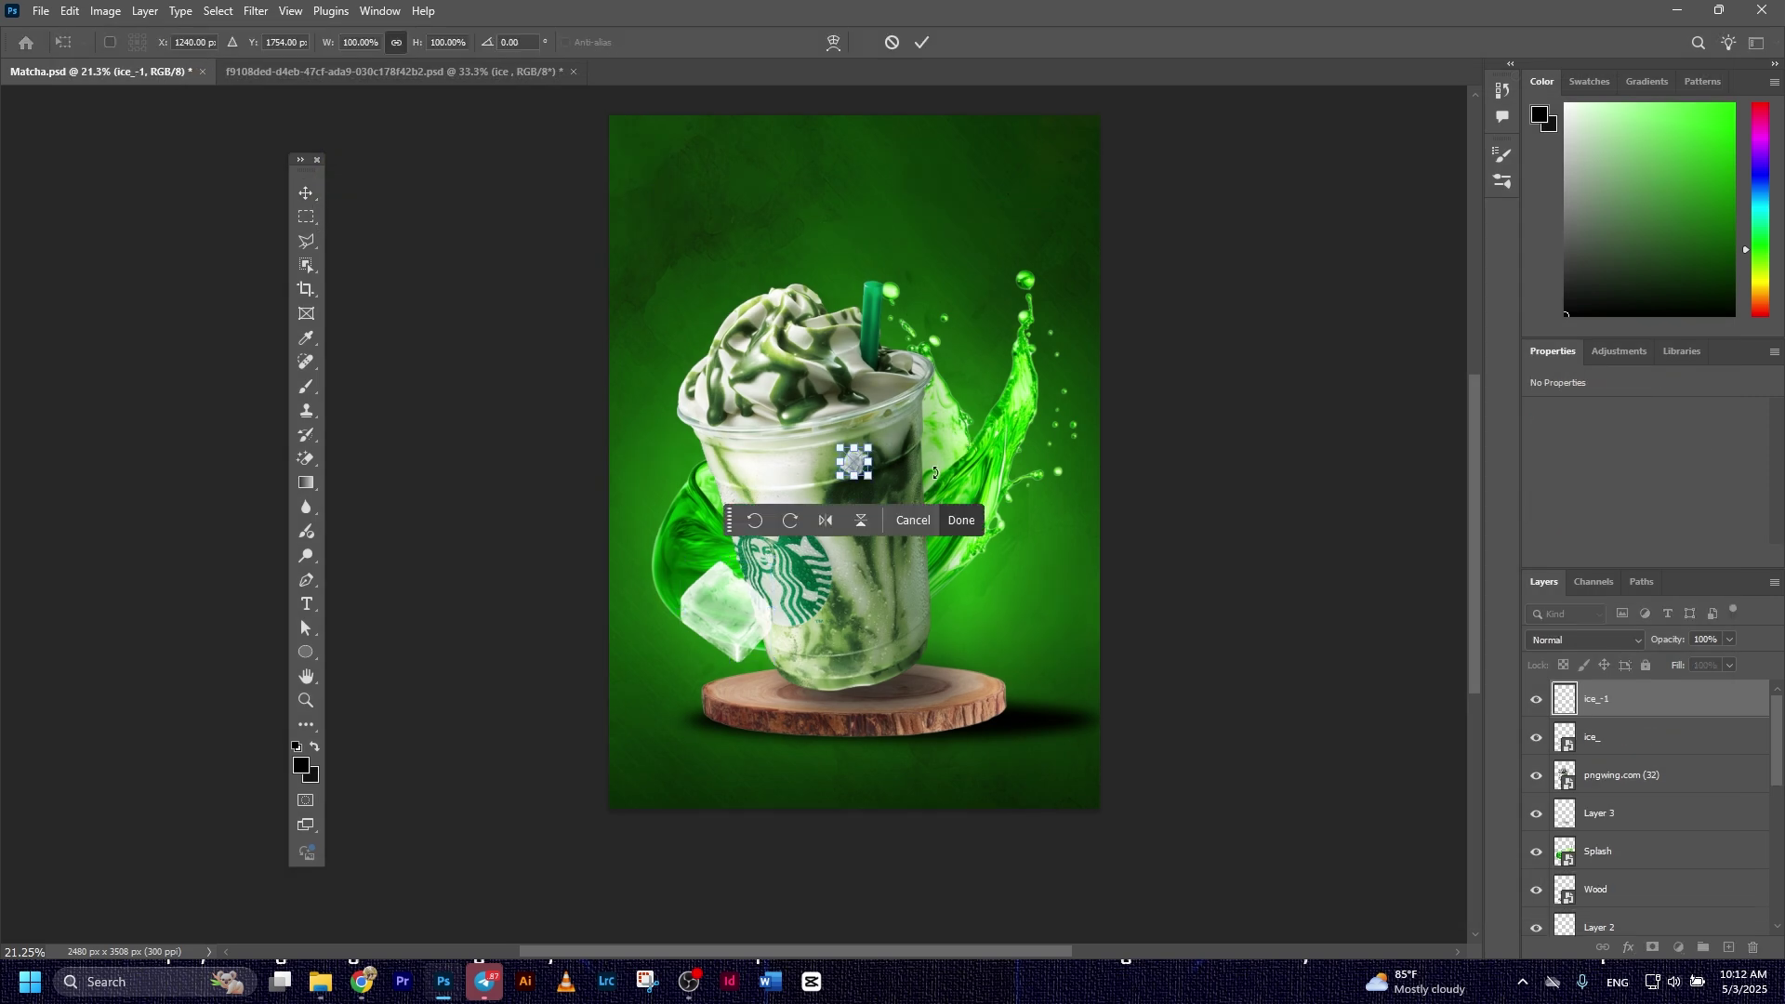
pyautogui.moveTo(870, 442); pyautogui.dragTo(1002, 353)
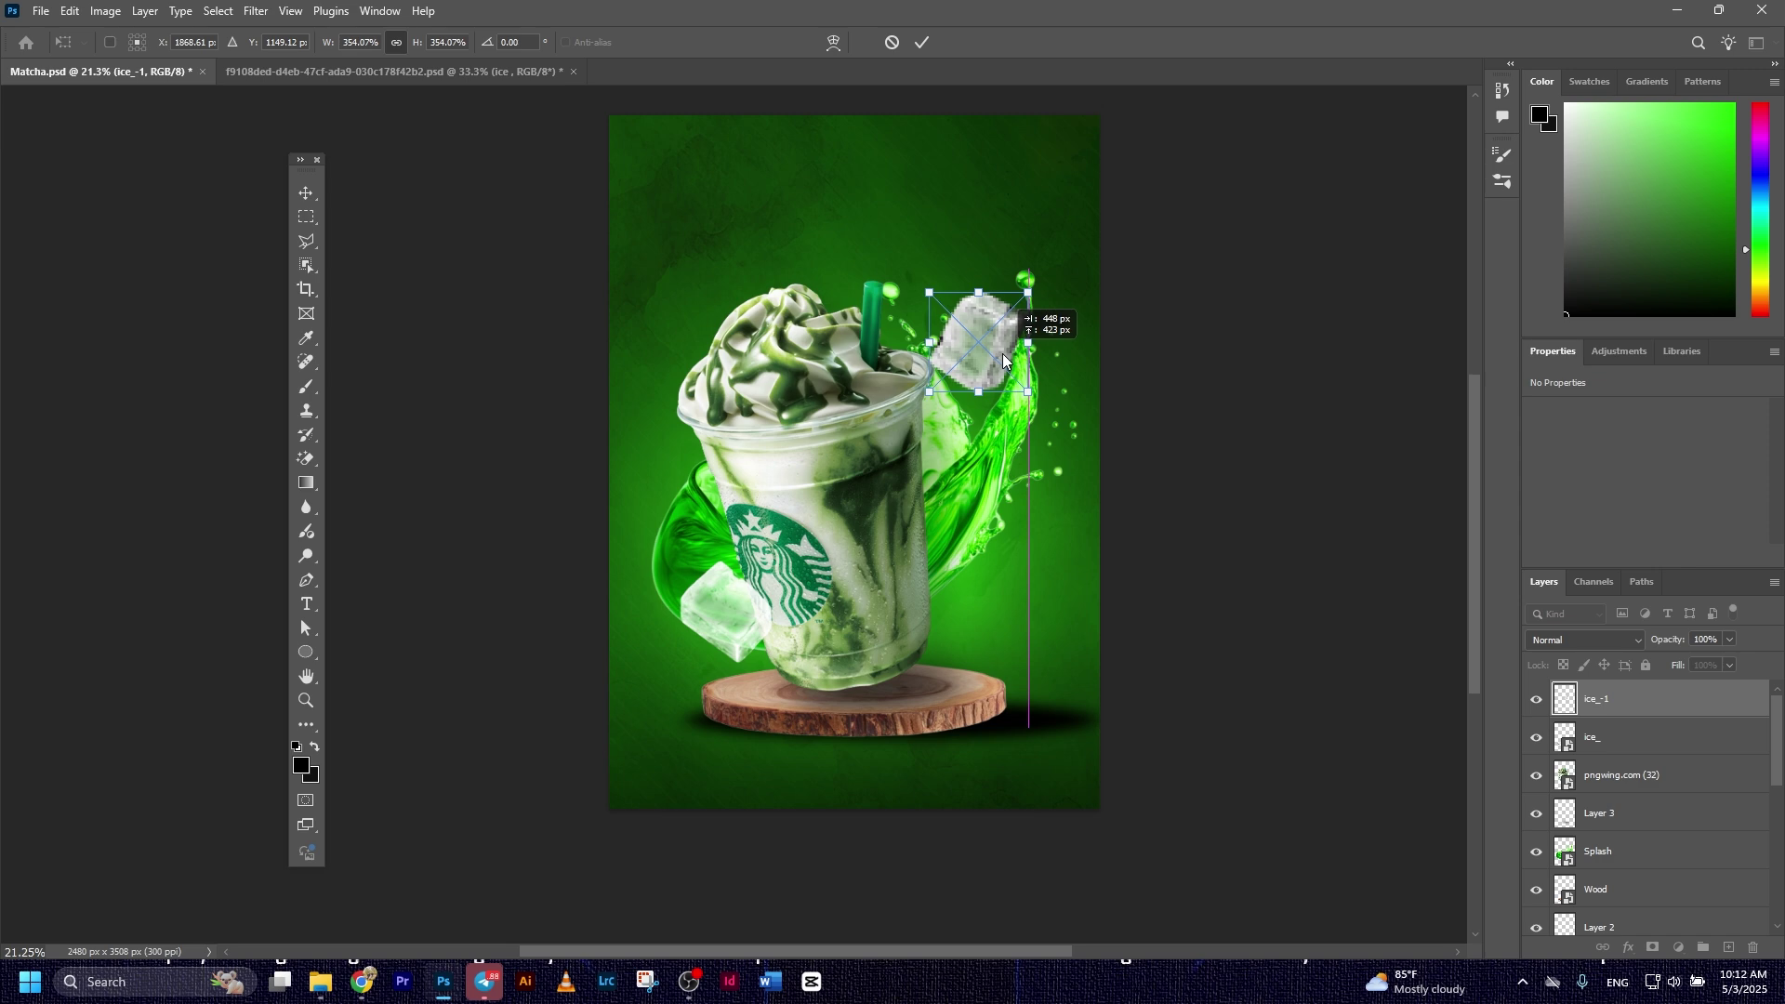
pyautogui.press('Return')
pyautogui.click(1585, 639)
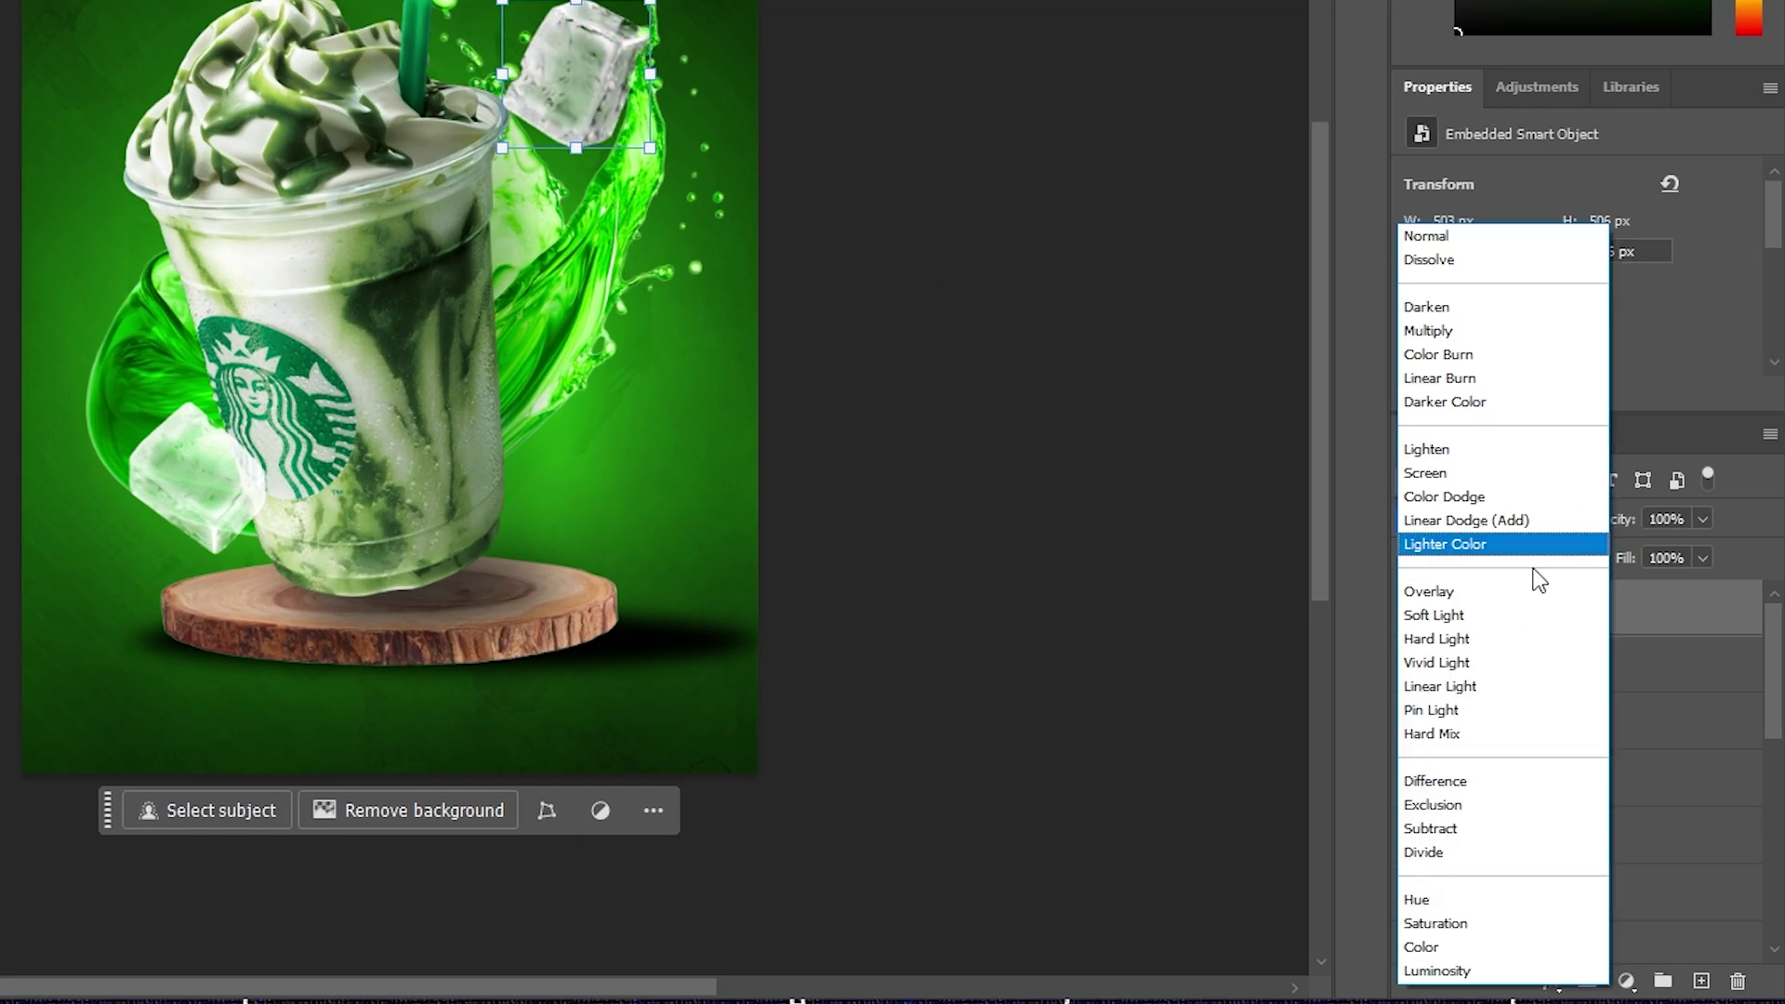
pyautogui.click(1425, 473)
pyautogui.click(1127, 265)
pyautogui.moveTo(1235, 574); pyautogui.dragTo(593, 58)
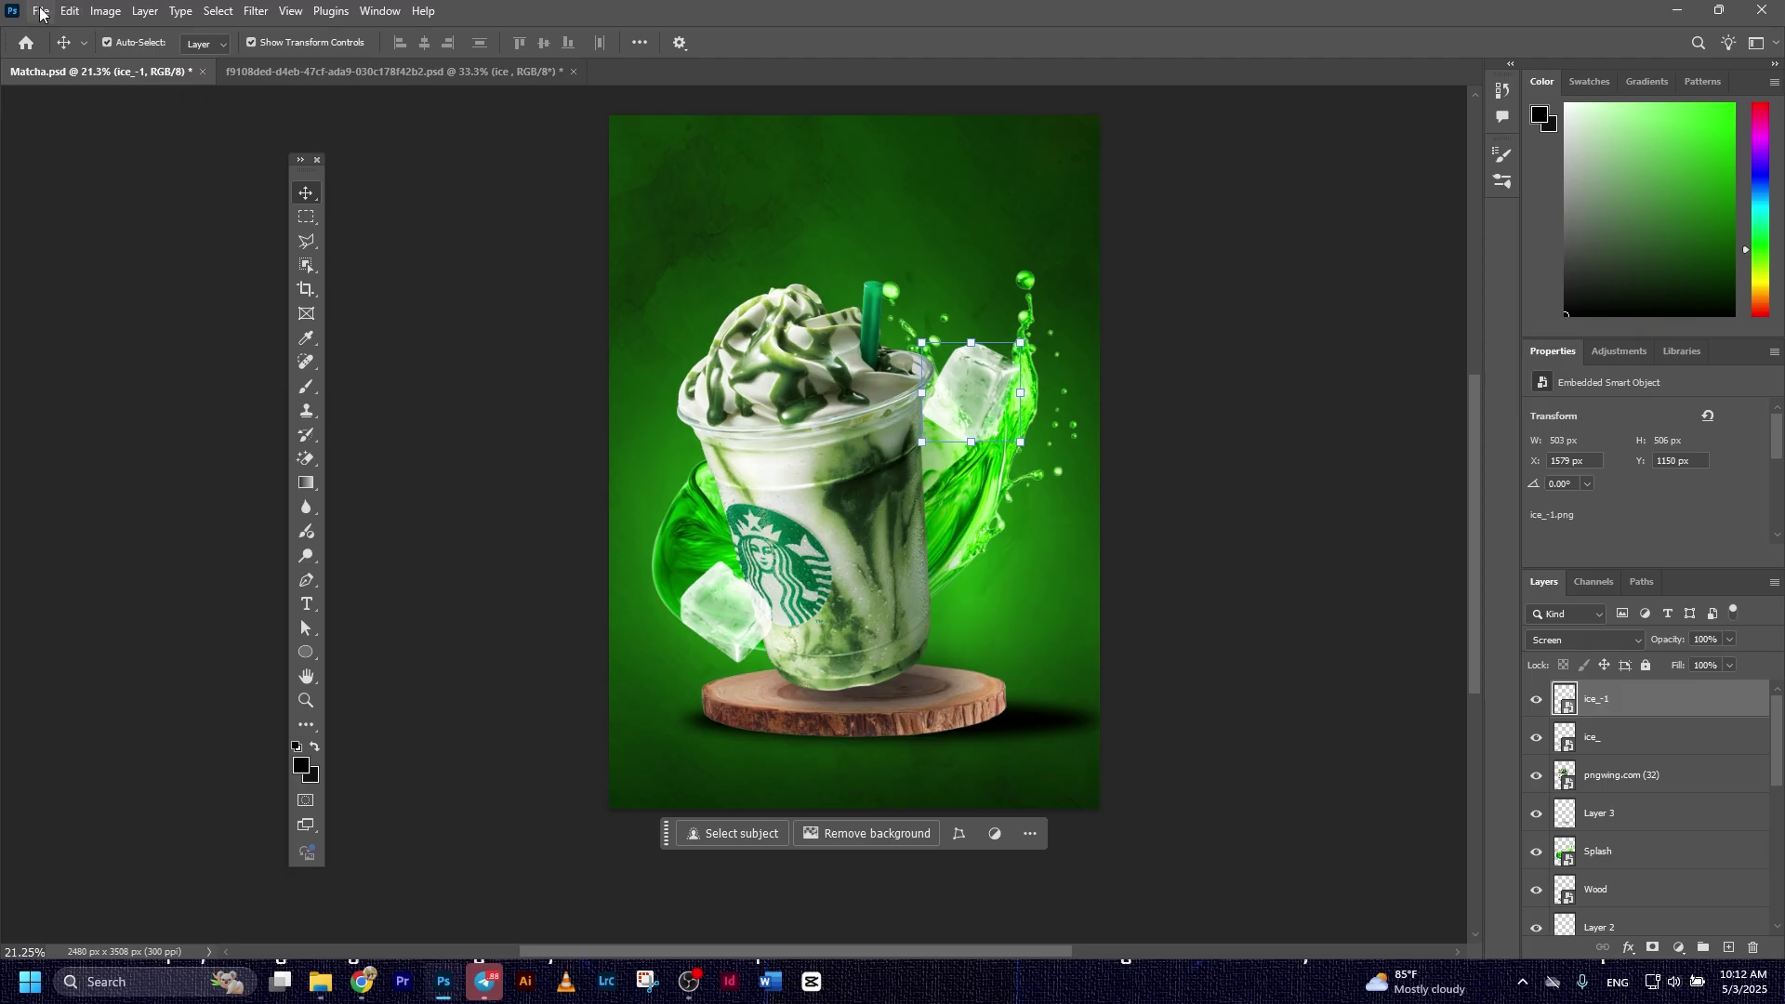
# Embed the green tea leaf_ image at about 422 by 595 px beside the whipped cream's upper left.
pyautogui.click(41, 13)
pyautogui.click(104, 377)
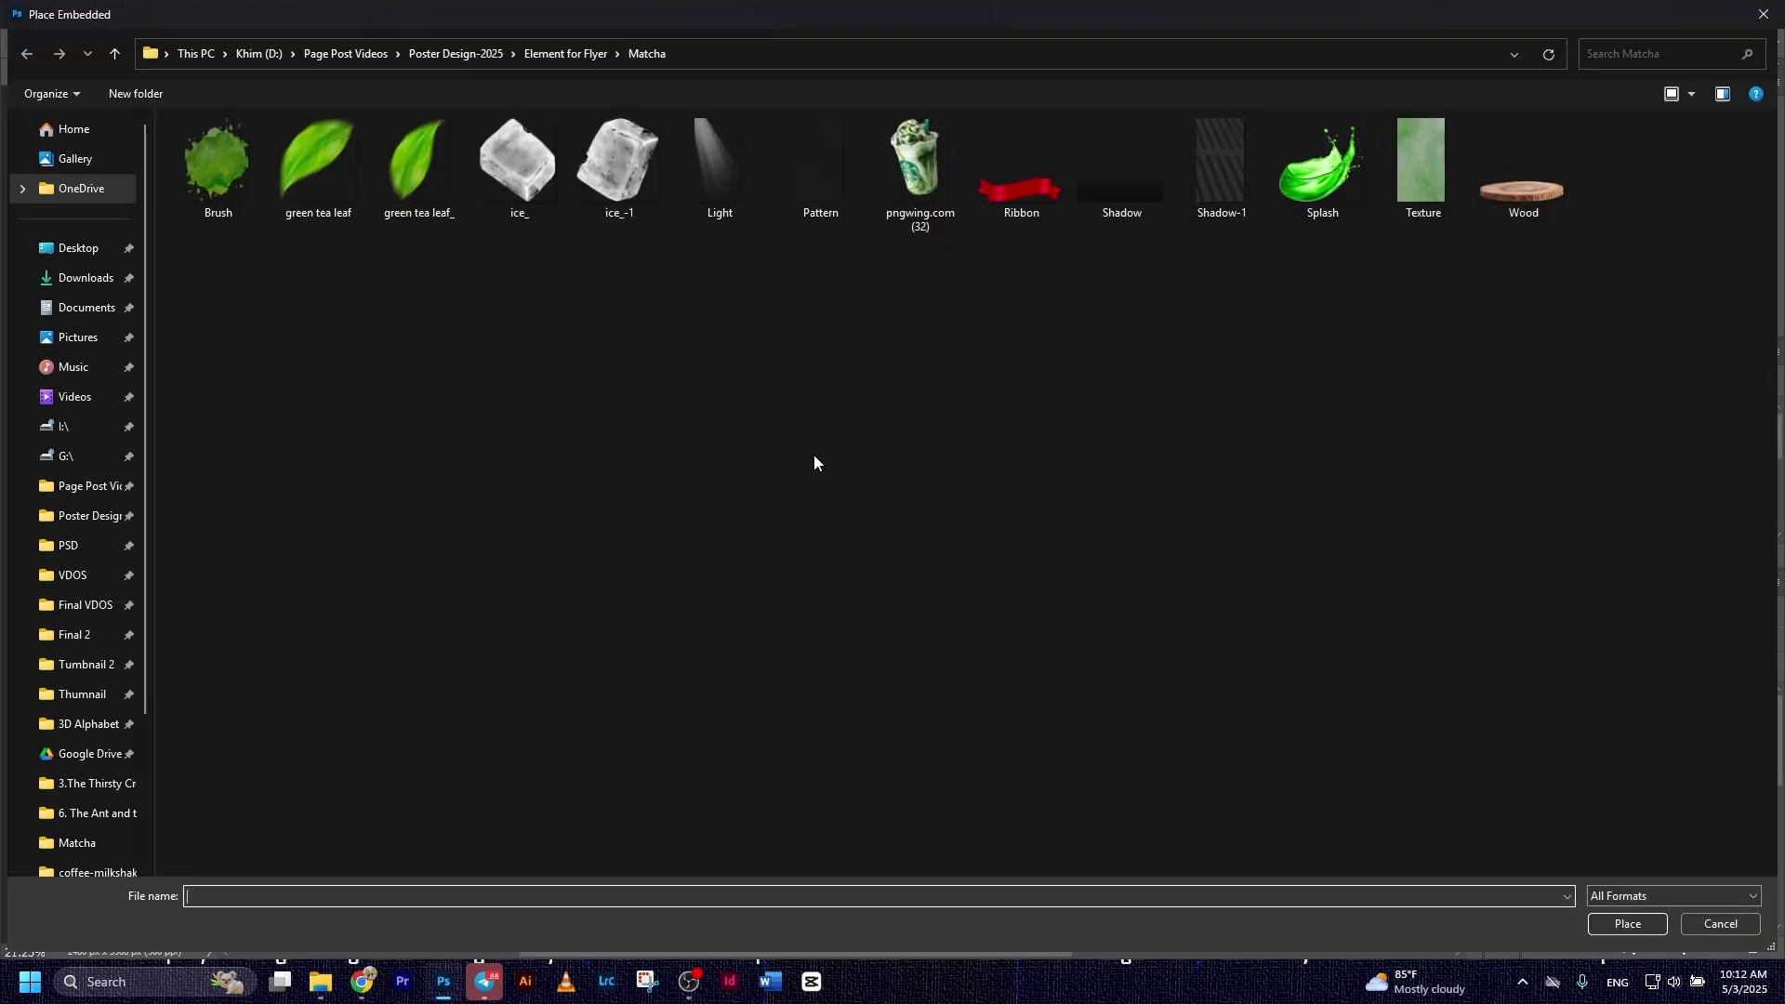
pyautogui.doubleClick(391, 173)
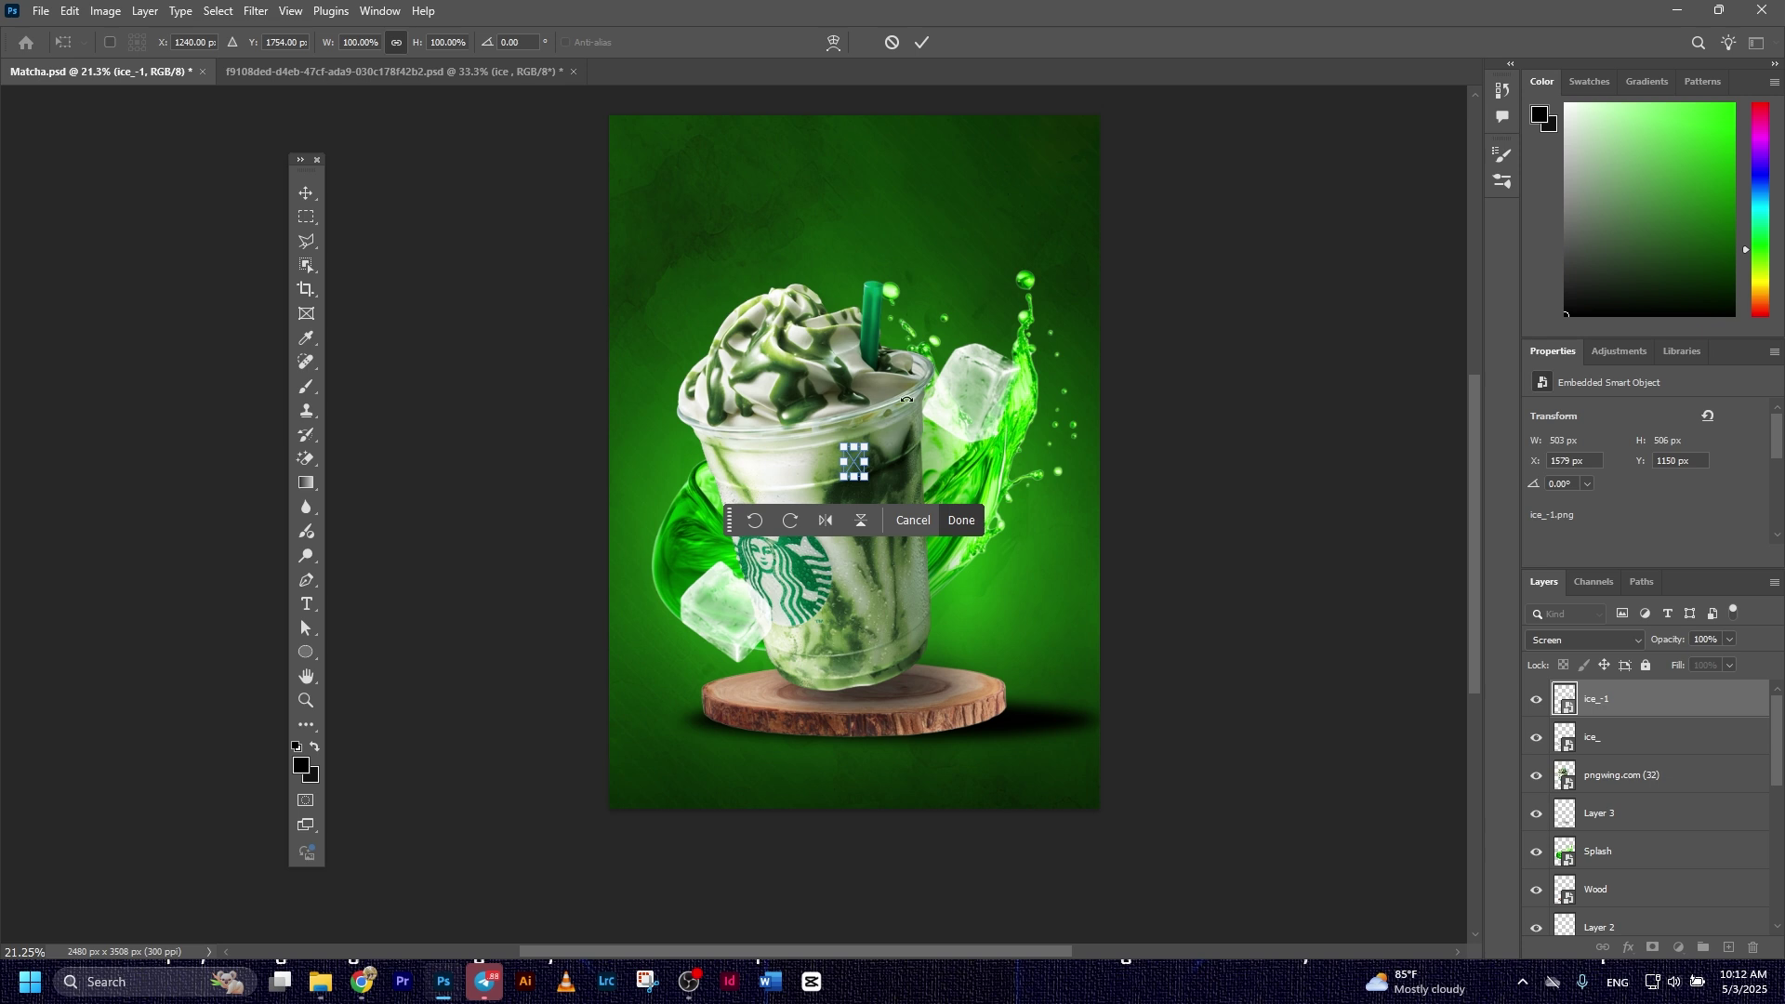
pyautogui.moveTo(877, 449); pyautogui.dragTo(653, 348)
pyautogui.click(921, 42)
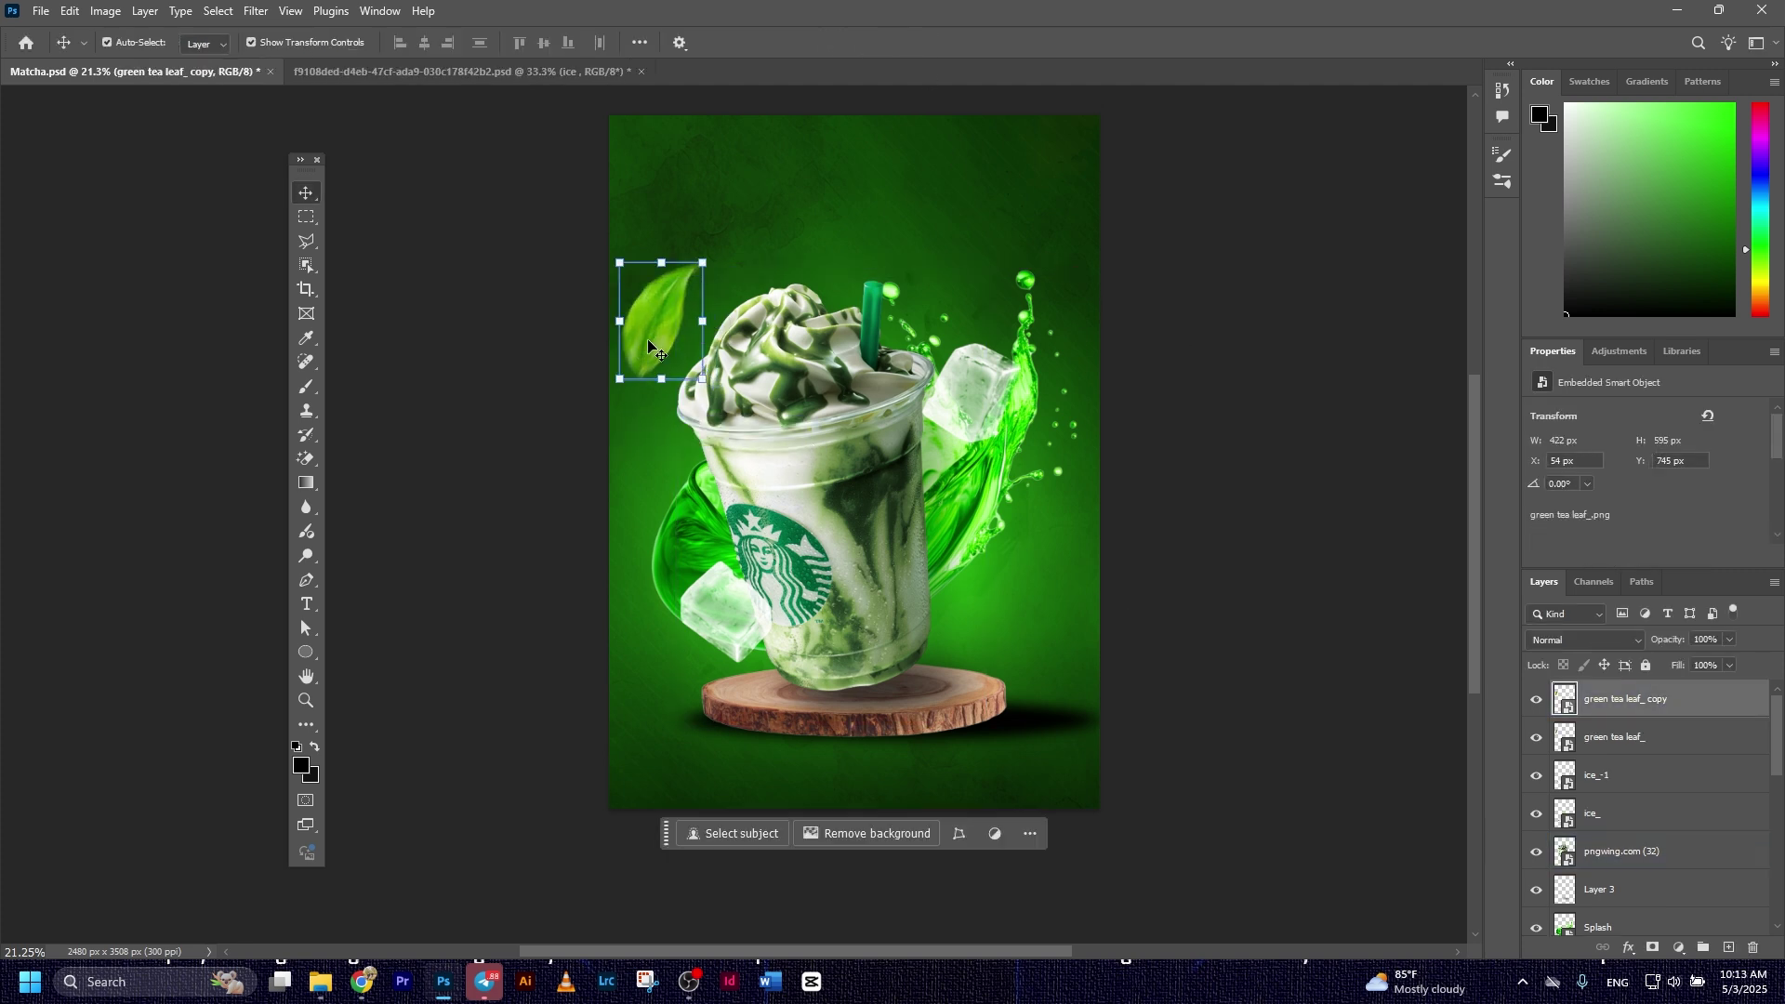
# Duplicate the leaf, rotate the copy about 180° and place it beside the lower splash at about X 1872, Y 2173 px.
pyautogui.keyDown('alt'); pyautogui.click(651, 345); pyautogui.keyUp('alt')
pyautogui.moveTo(655, 343); pyautogui.dragTo(1039, 584)
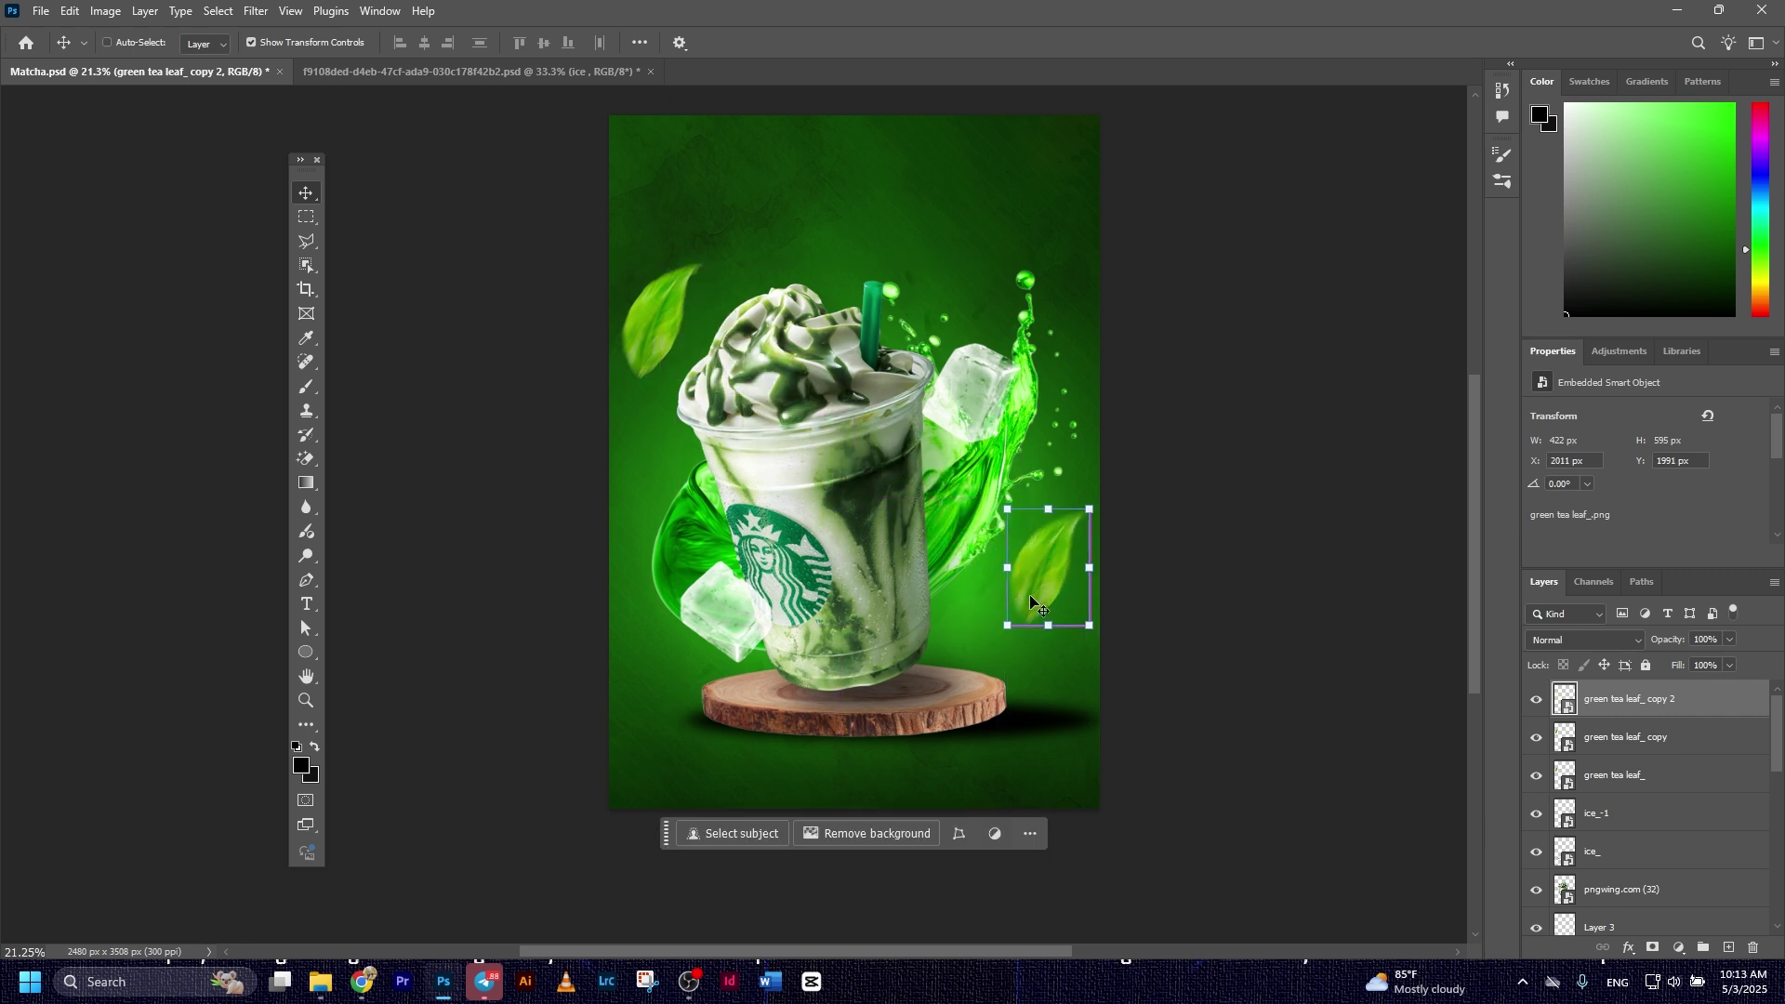
pyautogui.hotkey('ctrl', 't')
pyautogui.rightClick(1020, 570)
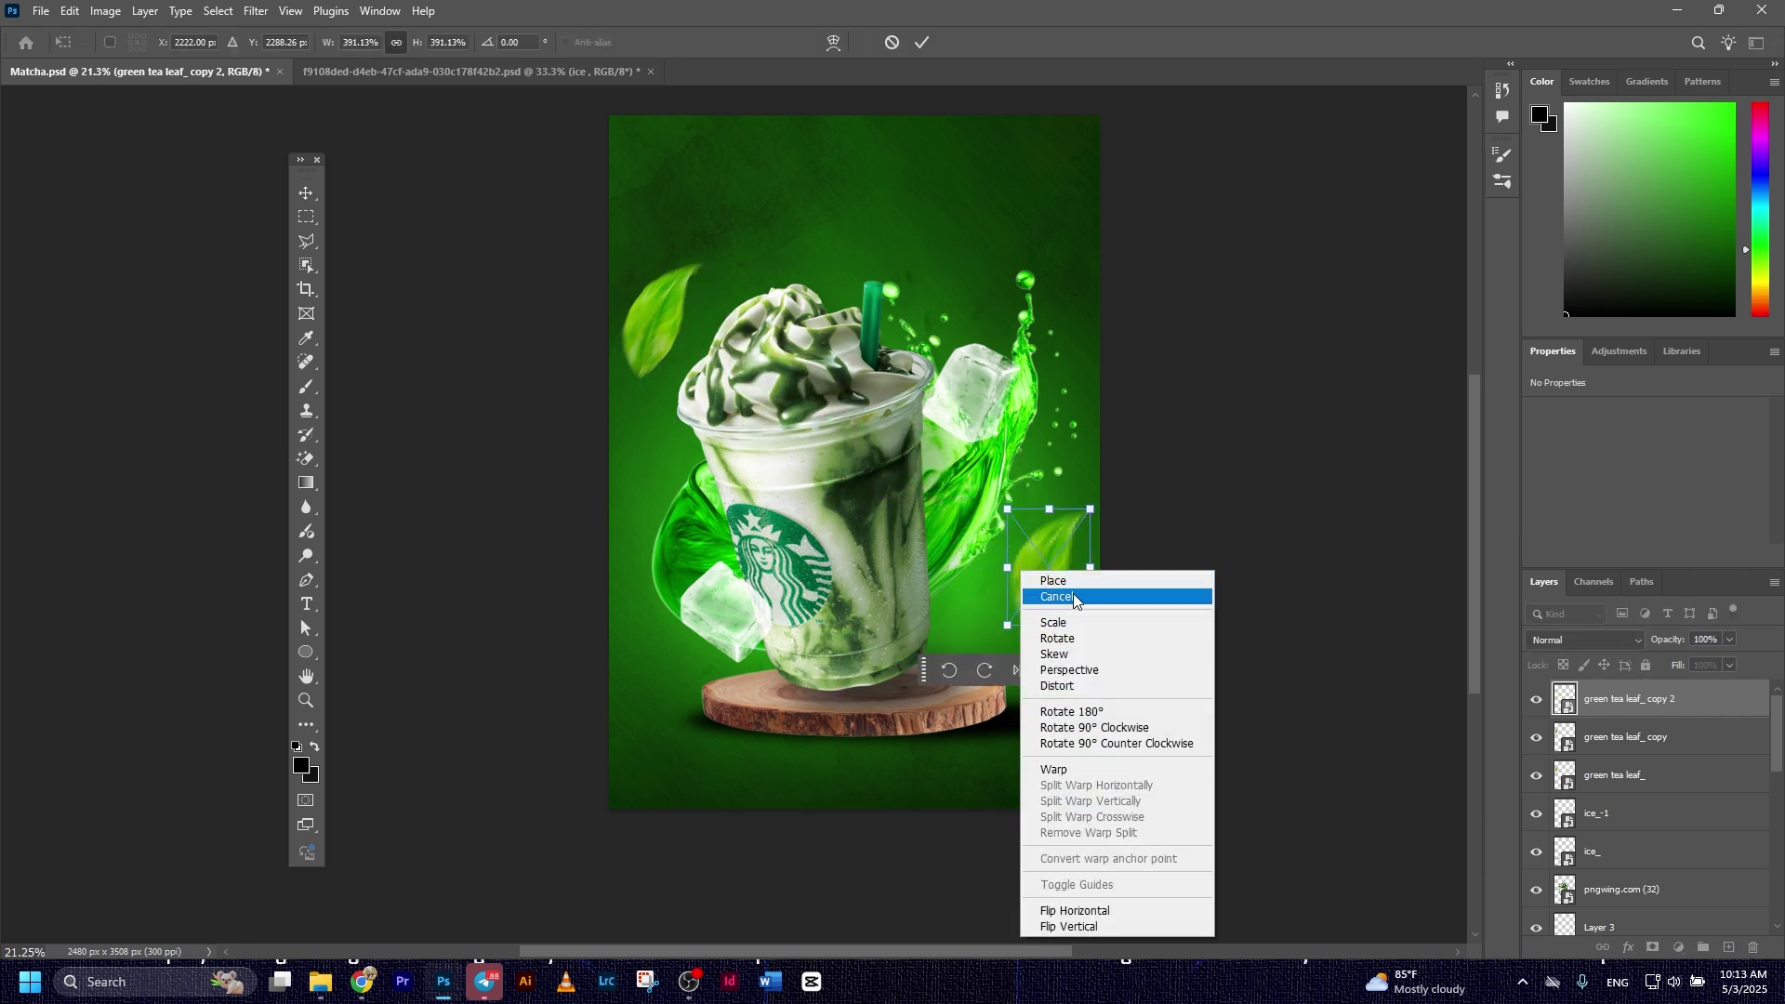
pyautogui.click(1112, 500)
pyautogui.moveTo(1115, 505); pyautogui.dragTo(887, 730)
pyautogui.moveTo(1051, 589); pyautogui.dragTo(1034, 578)
pyautogui.click(919, 44)
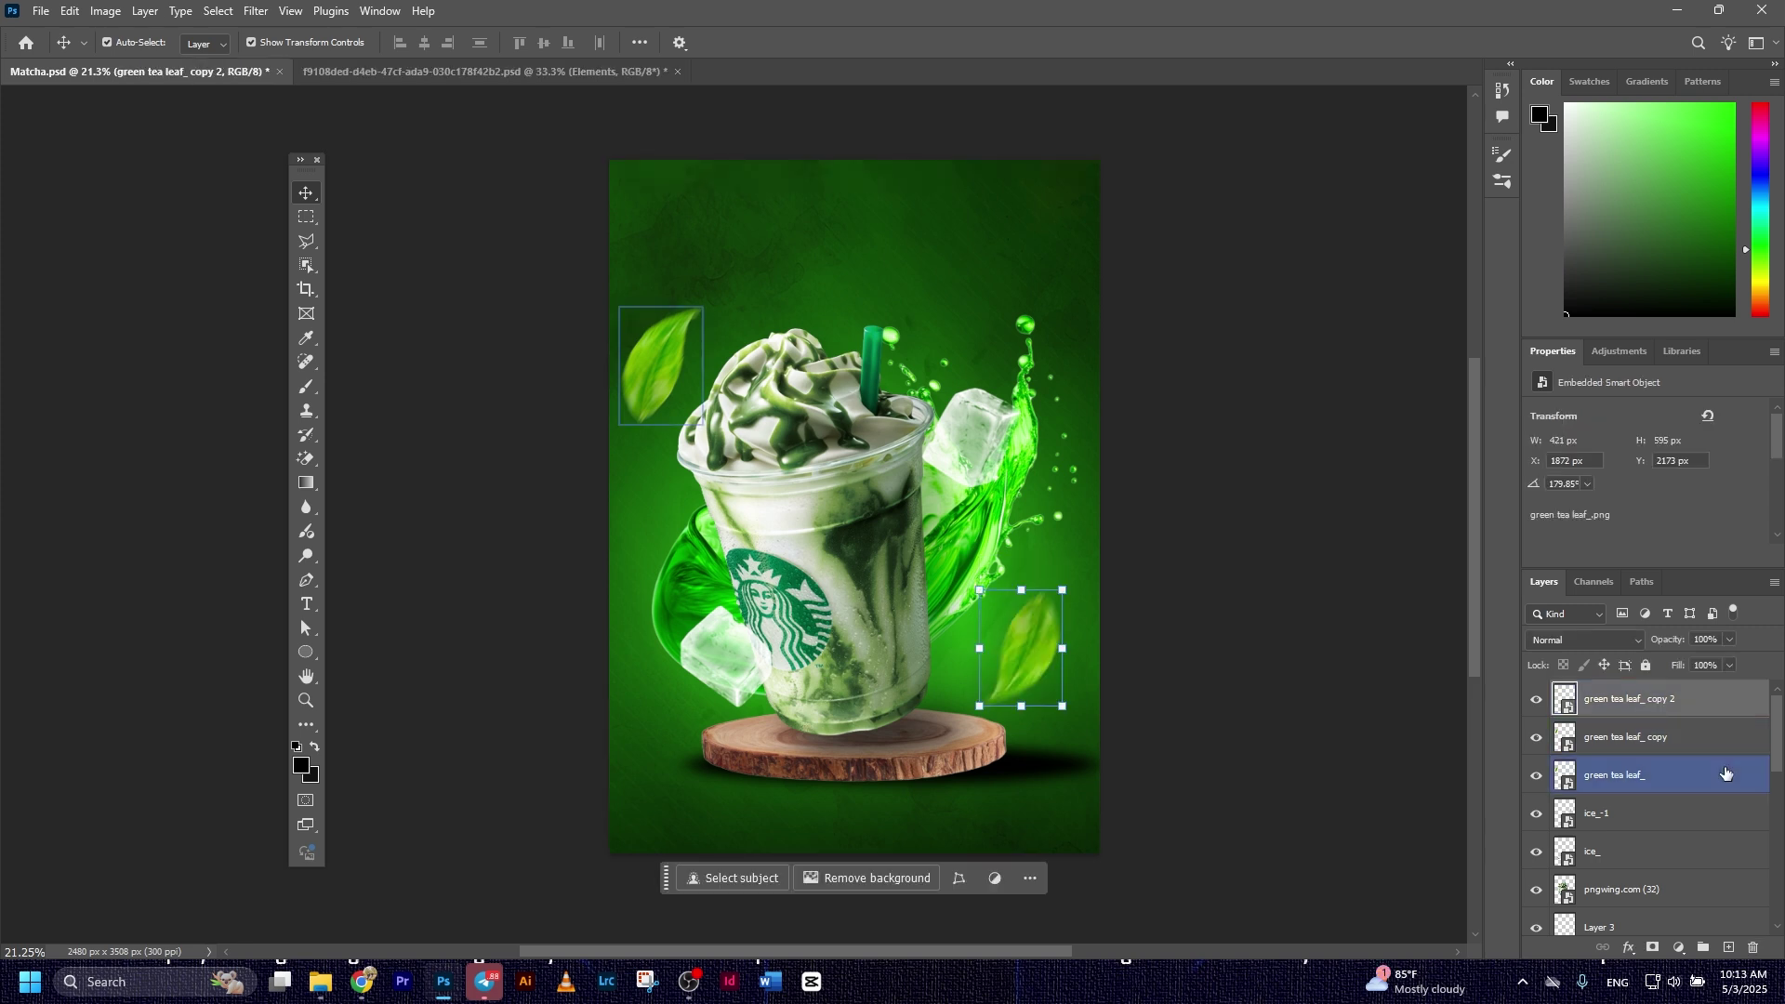
# Group all layers from the top leaf copy down through Layer 2, toggle the group's visibility to check it, and collapse the BG group.
pyautogui.scroll(-4, 1722, 777)
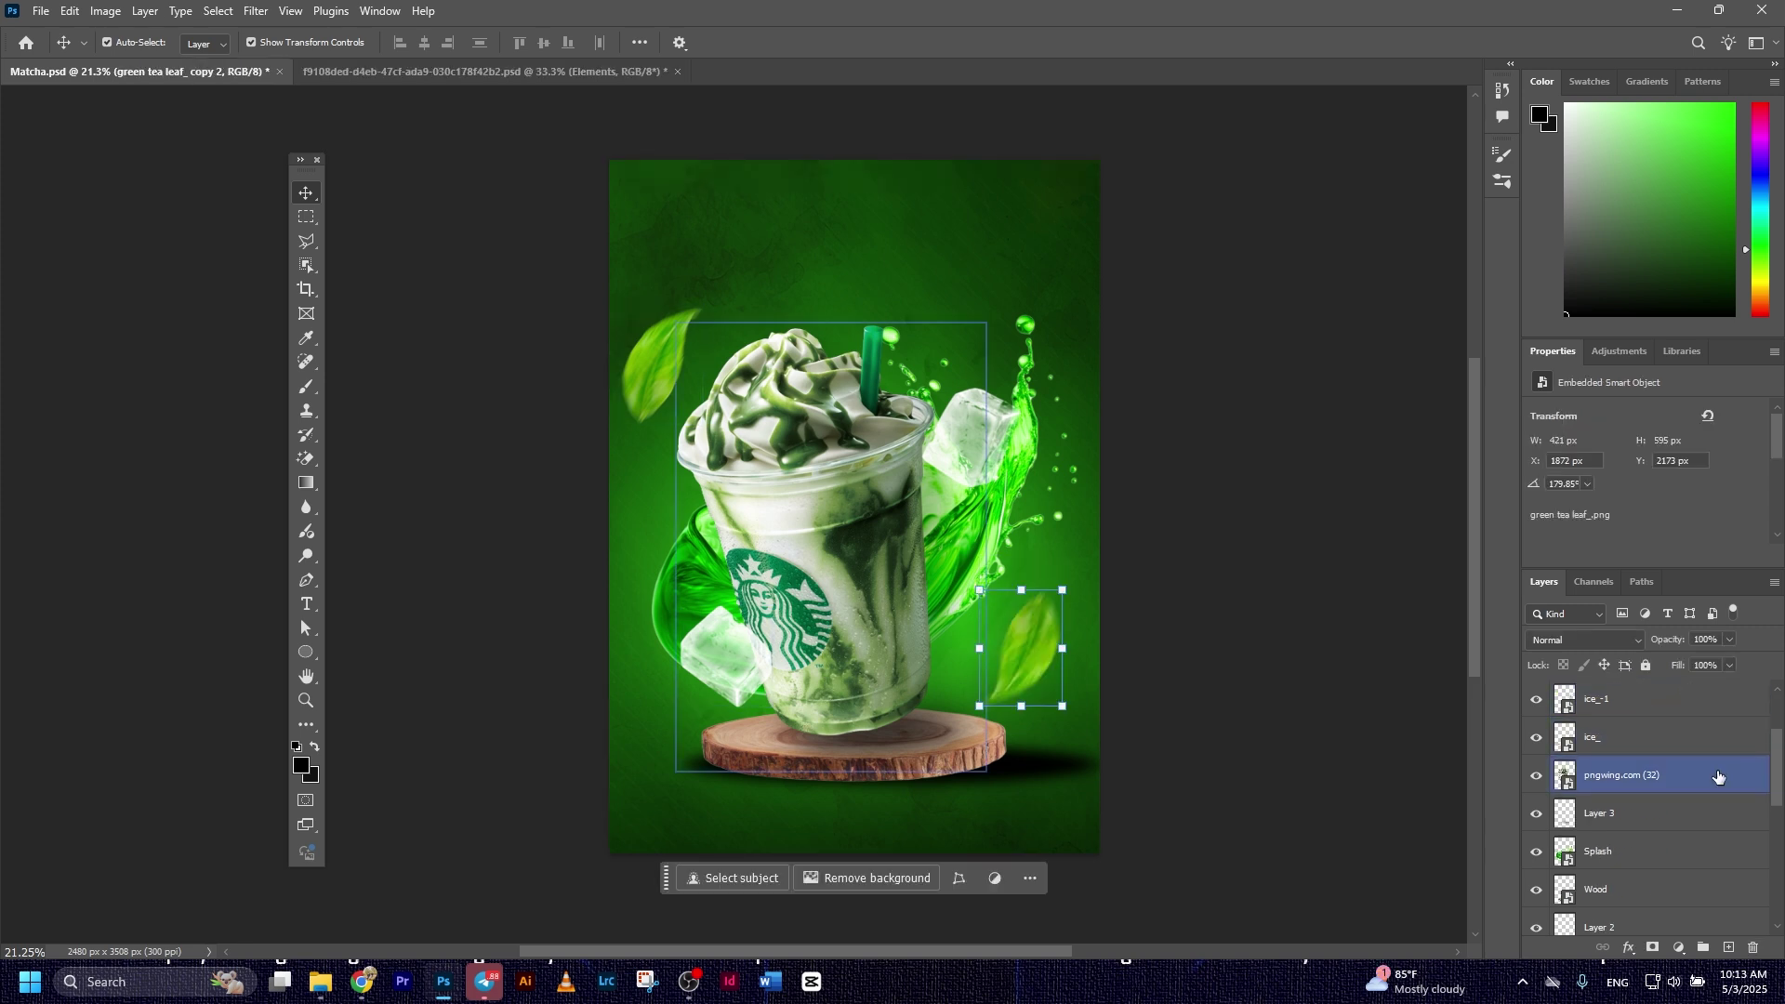
pyautogui.keyDown('shift'); pyautogui.click(1654, 889); pyautogui.keyUp('shift')
pyautogui.hotkey('ctrl', 'g')
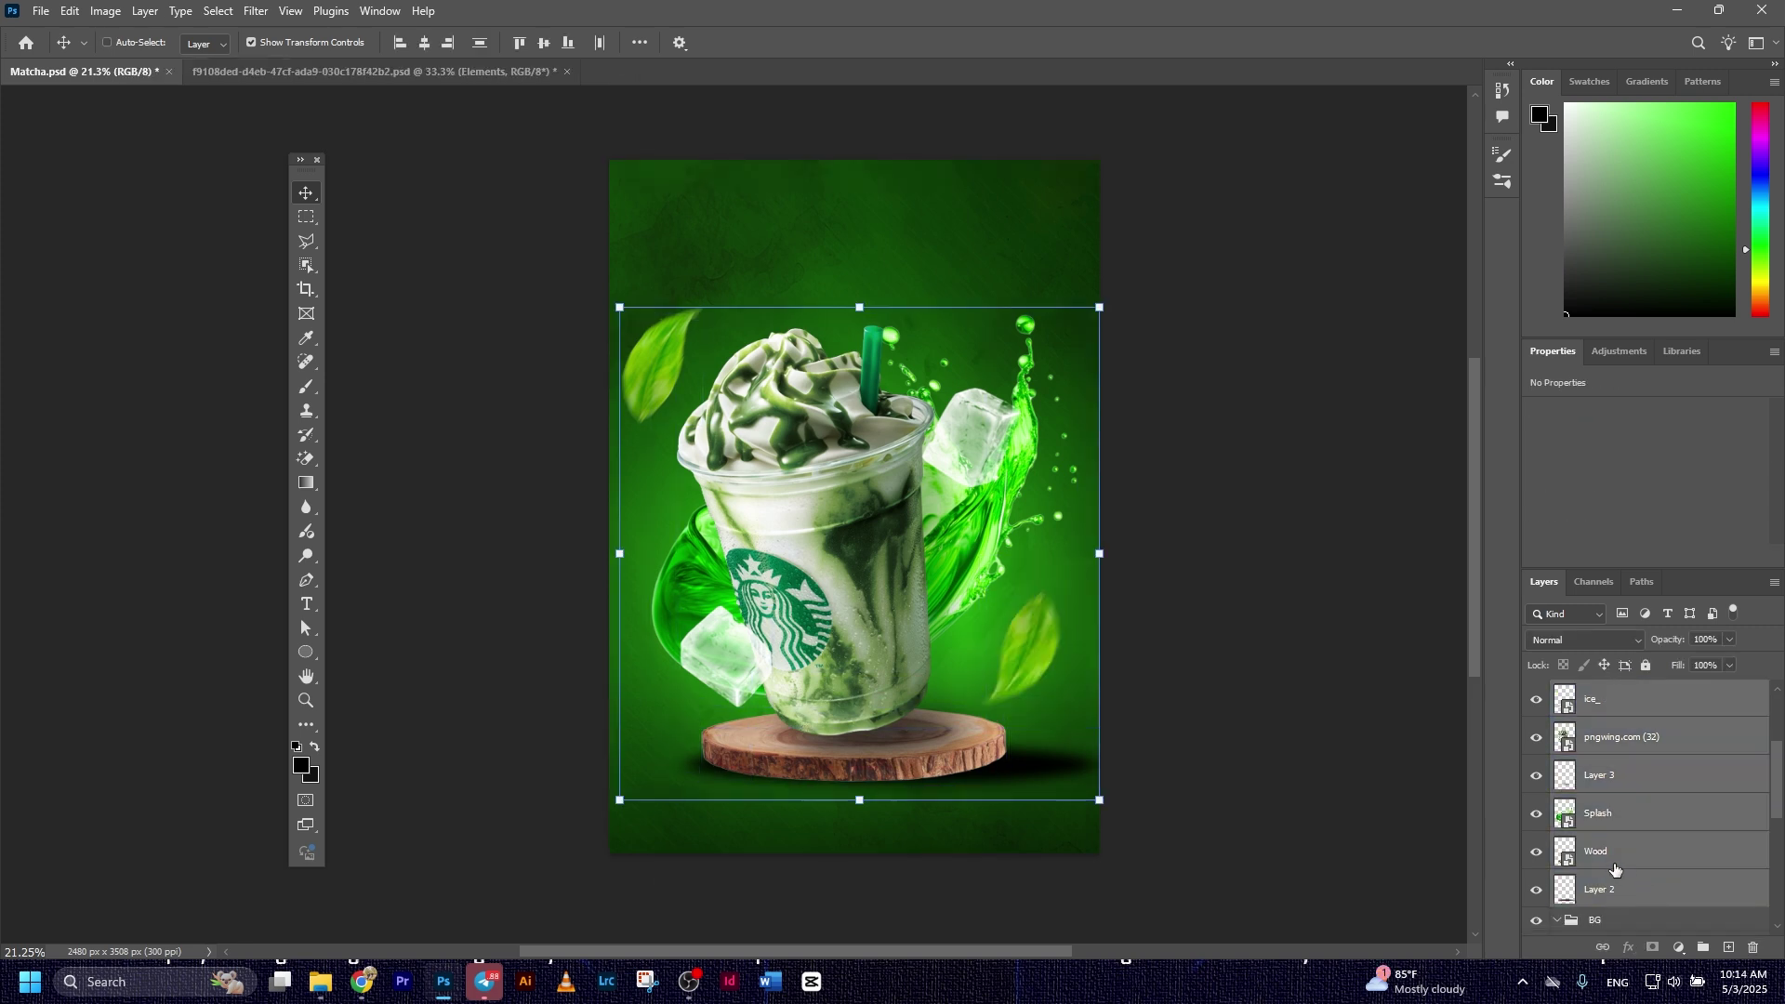
pyautogui.click(1571, 715)
pyautogui.click(1536, 691)
pyautogui.click(1535, 692)
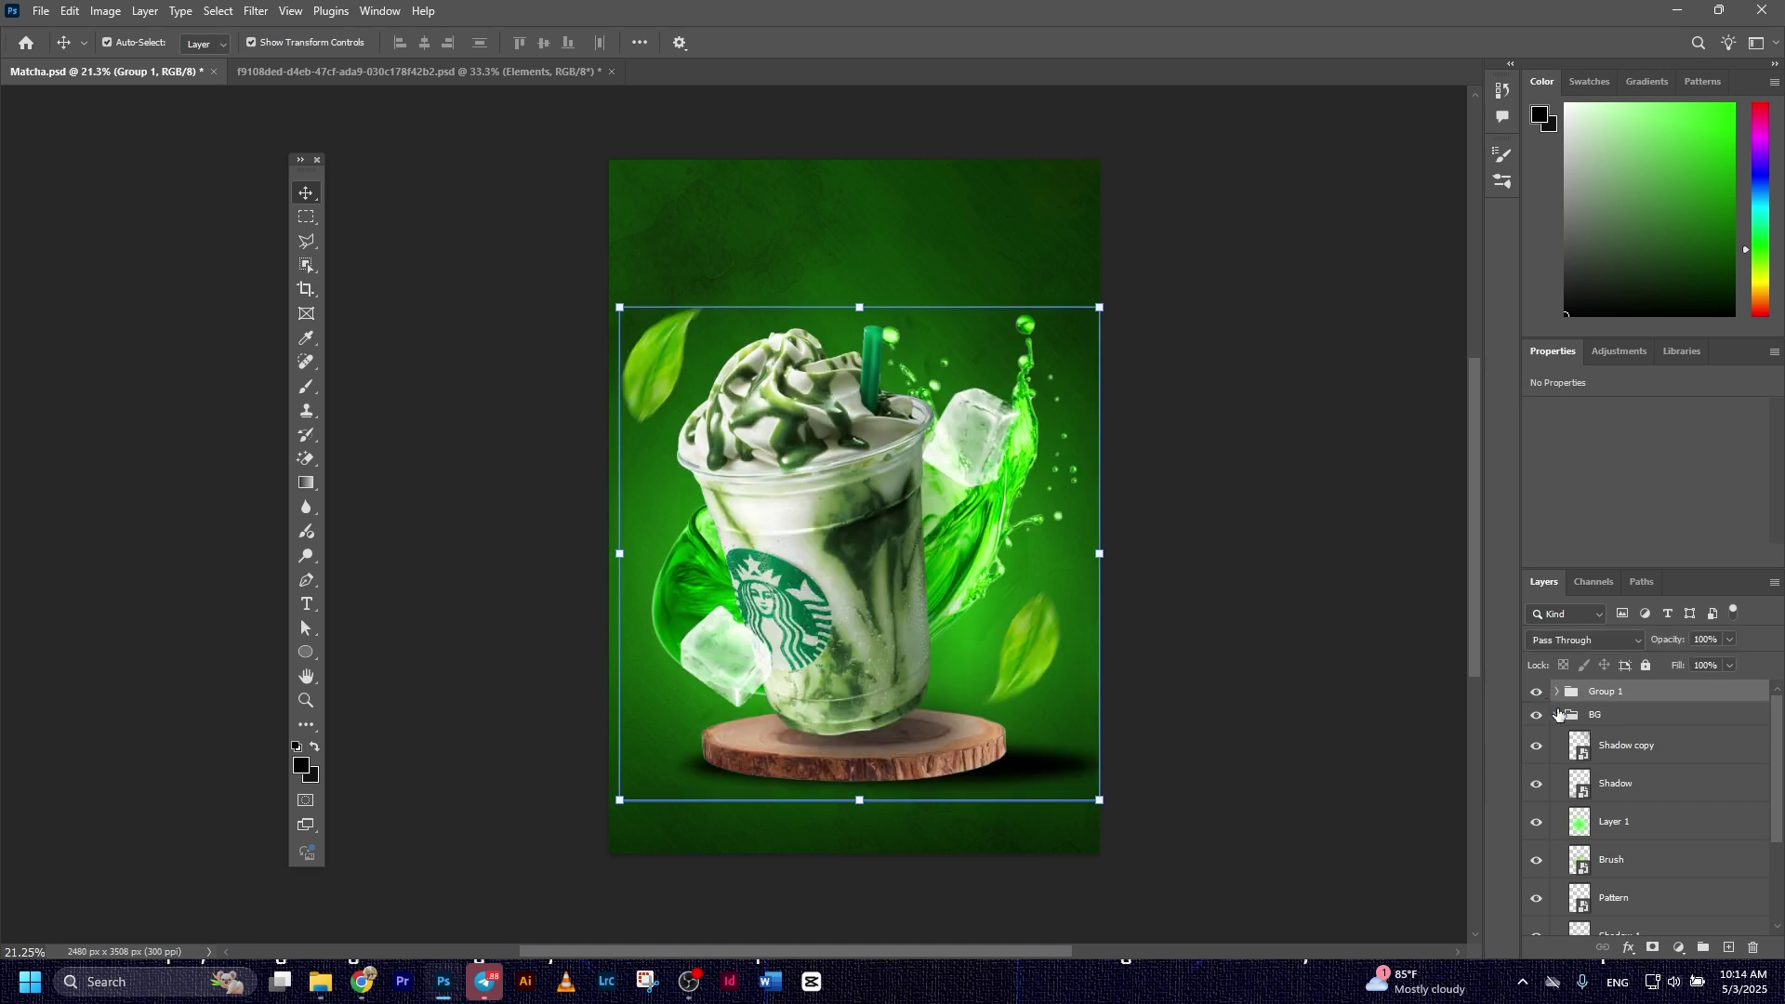
pyautogui.click(1558, 716)
pyautogui.click(1603, 695)
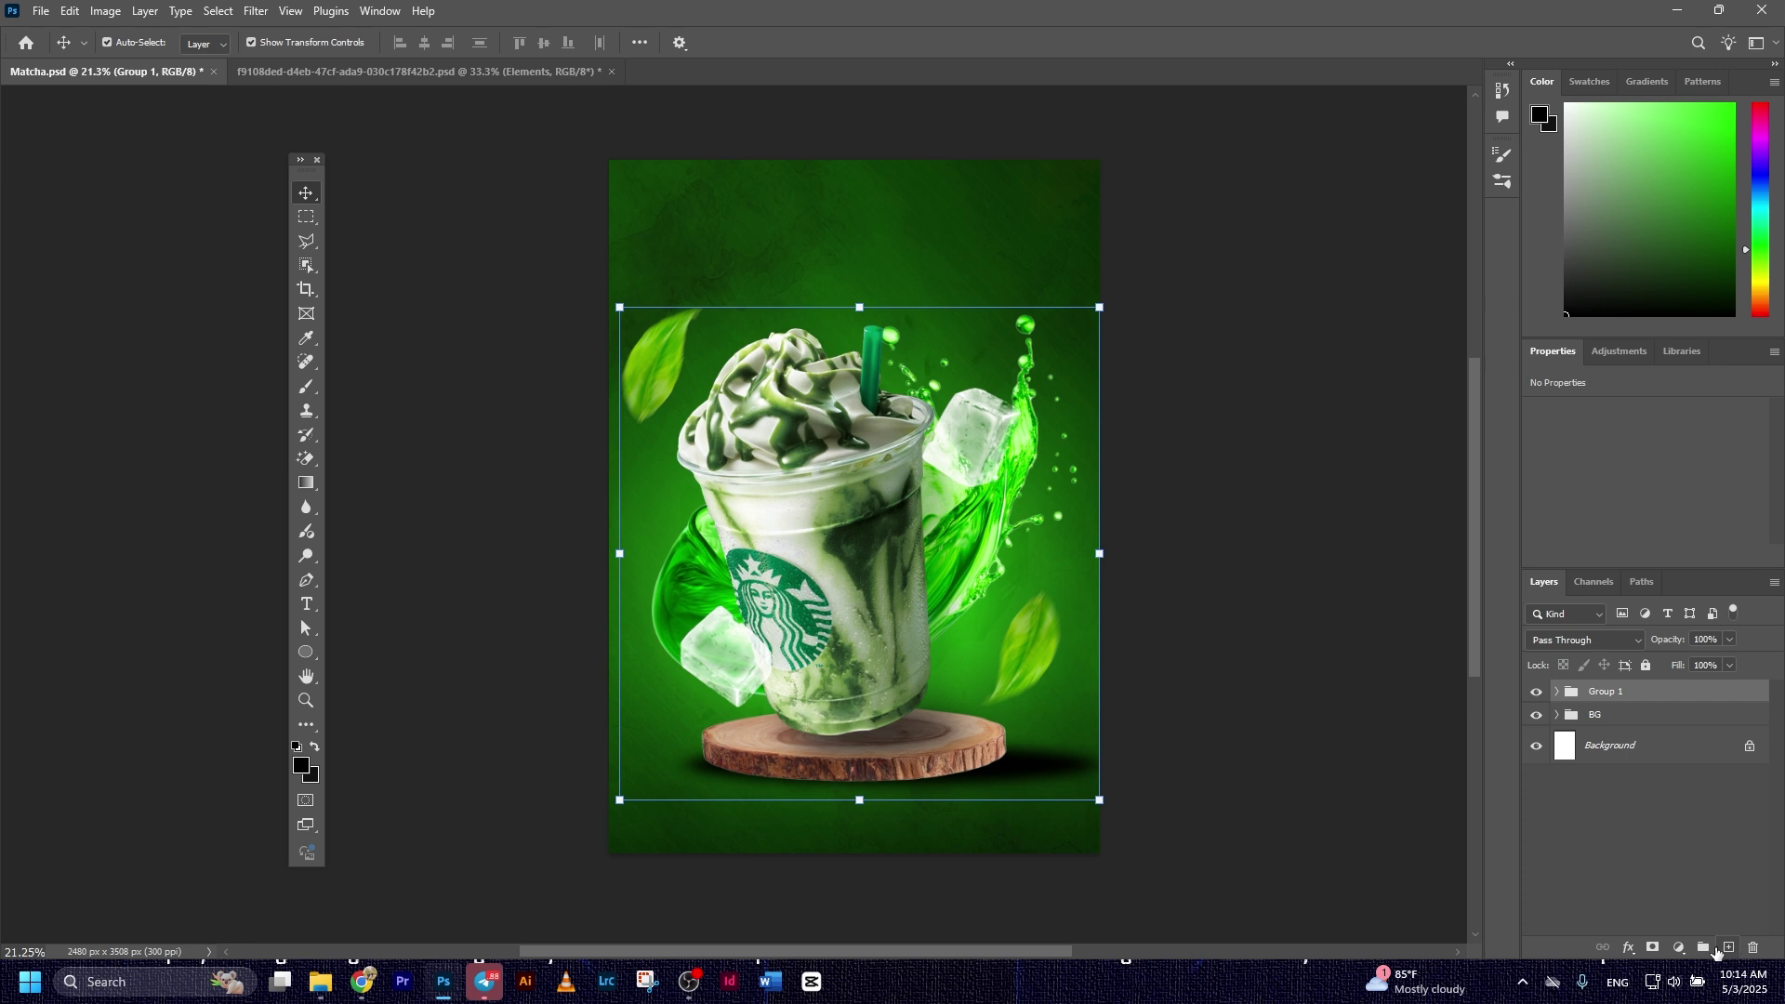
# Add a Curves adjustment layer above Group 1 and lift the darker tones of the RGB curve to brighten the poster.
pyautogui.click(1675, 950)
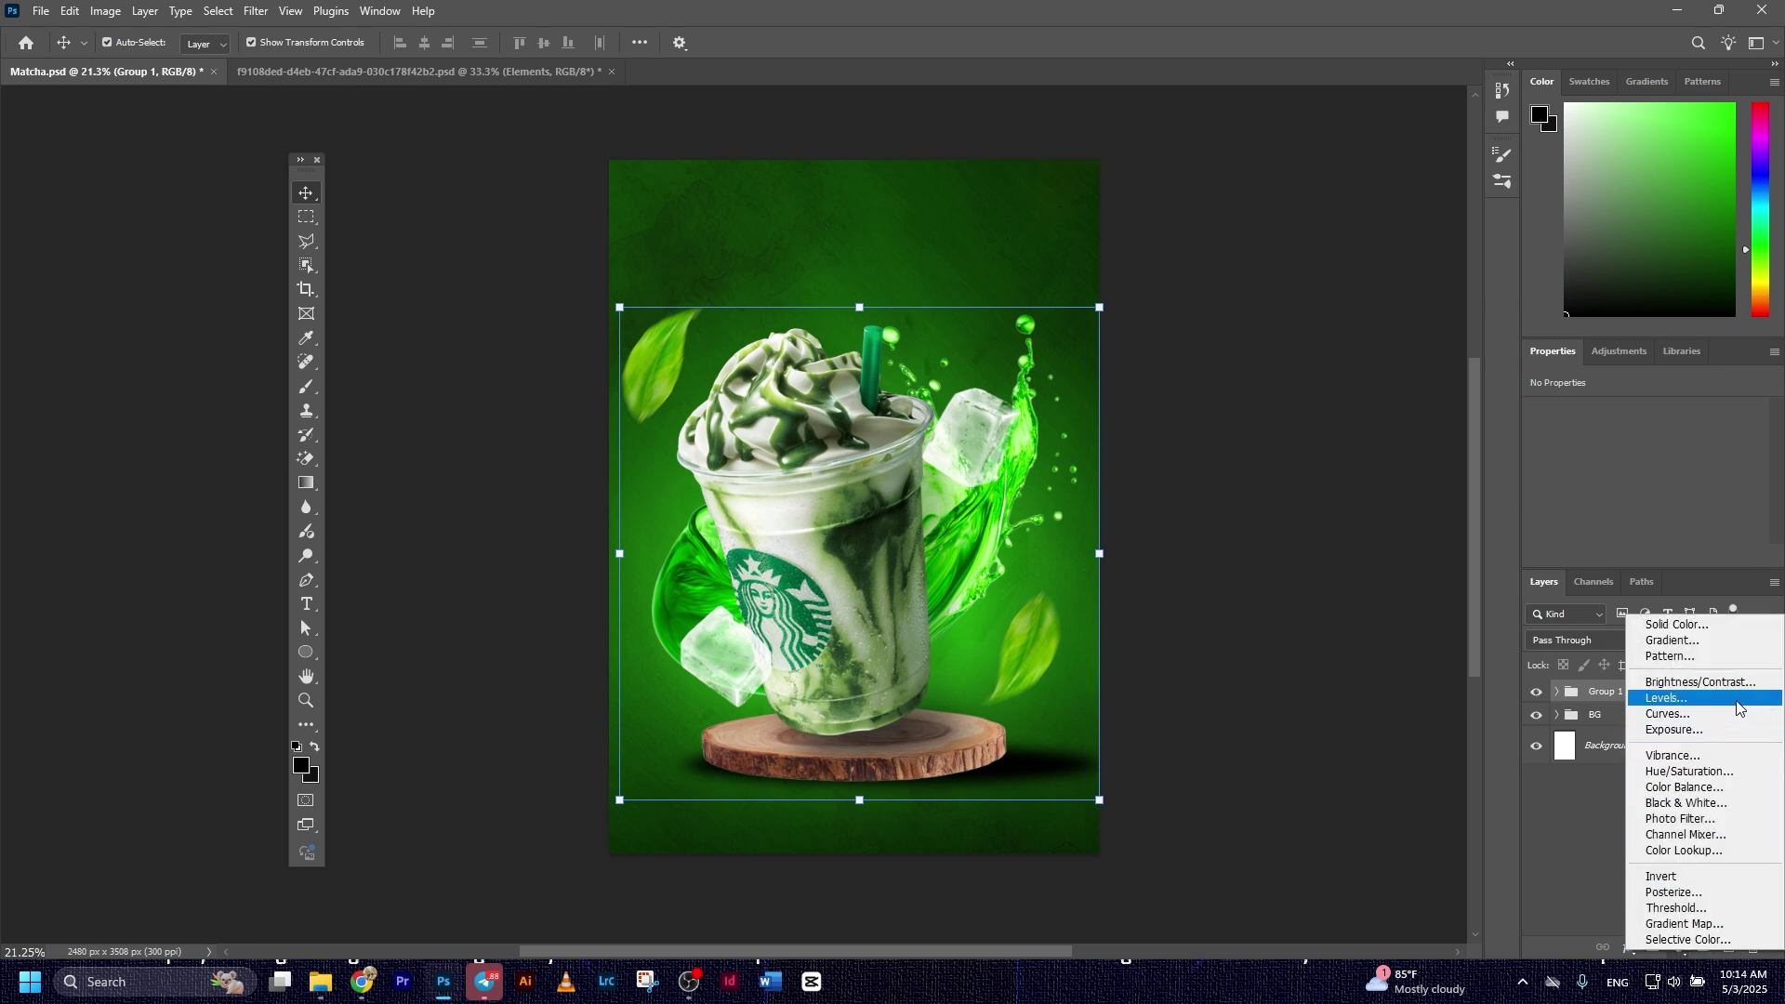
pyautogui.click(1667, 713)
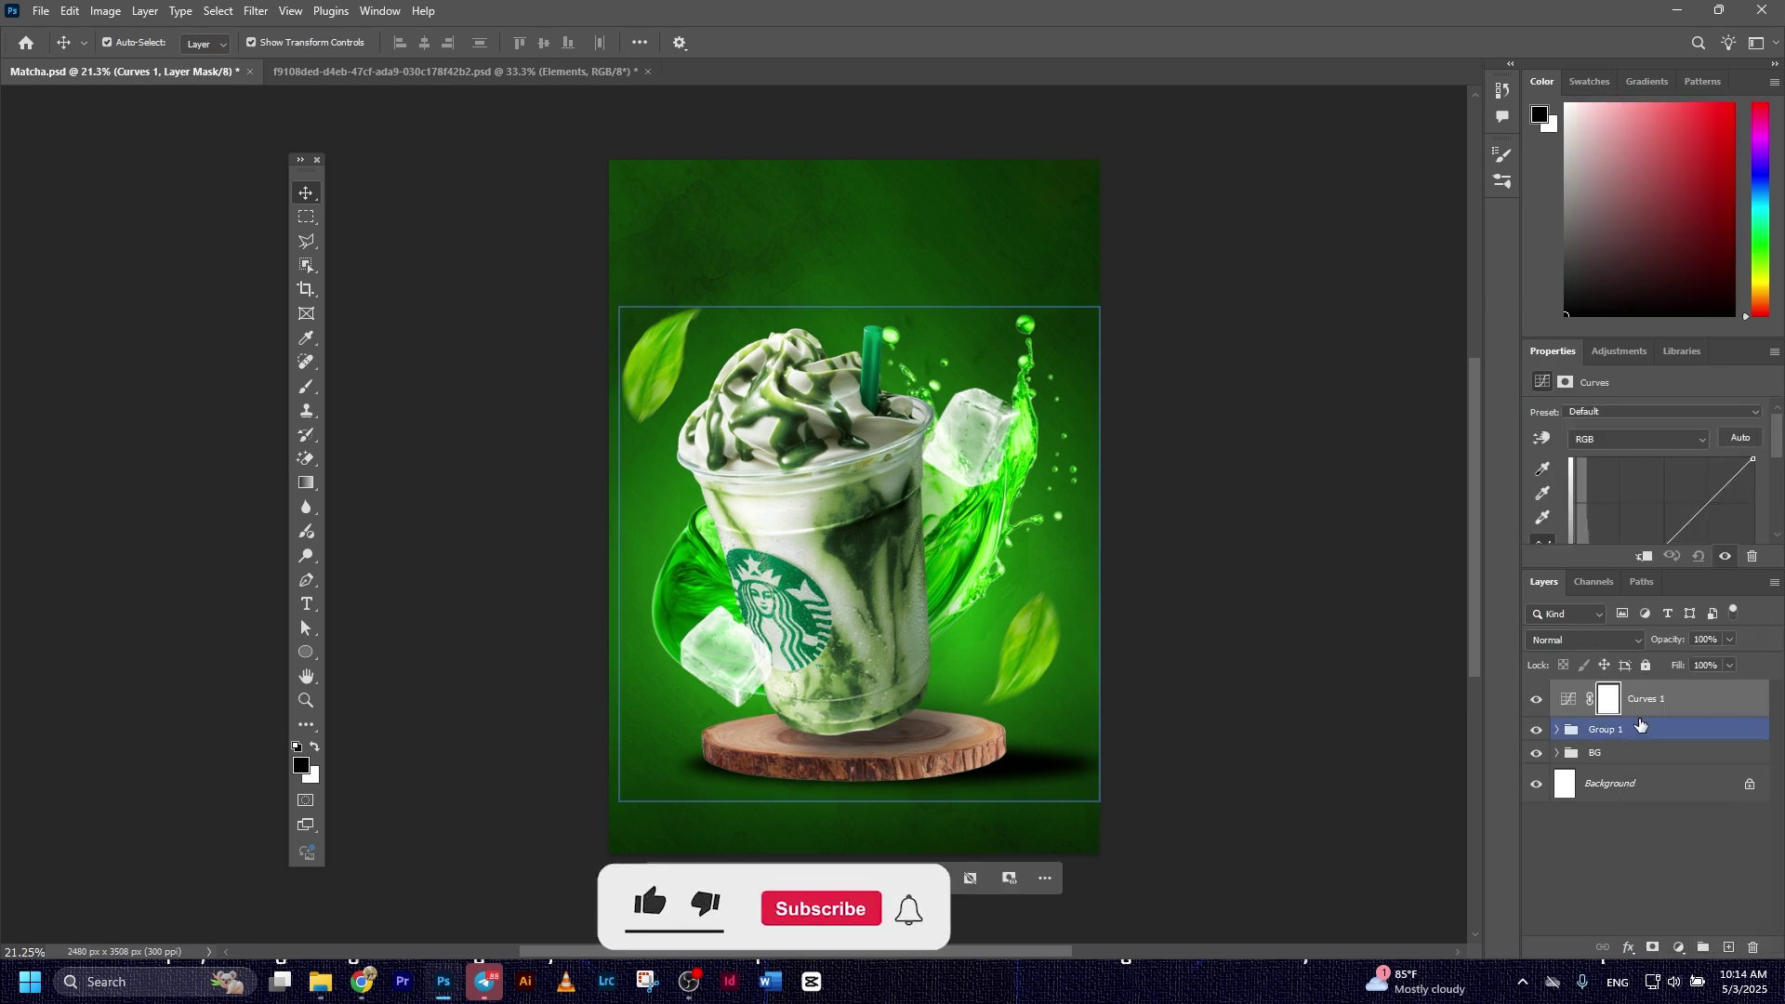
pyautogui.click(1670, 708)
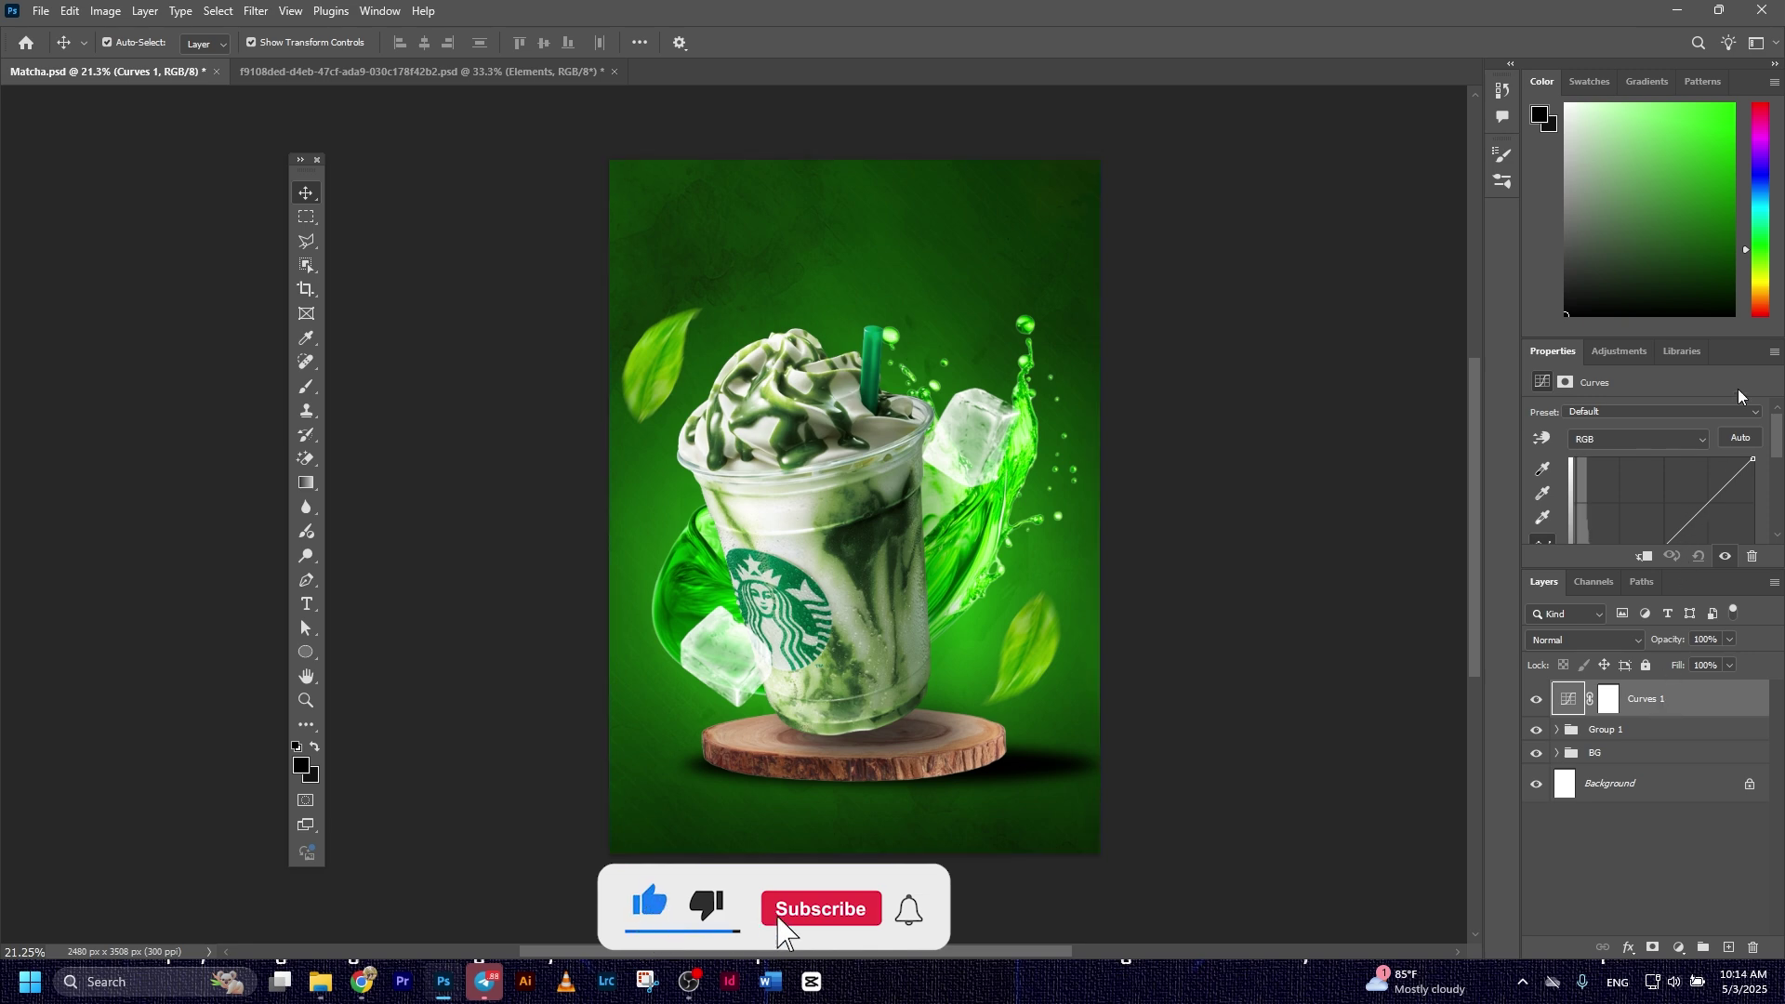
pyautogui.scroll(-4, 1780, 428)
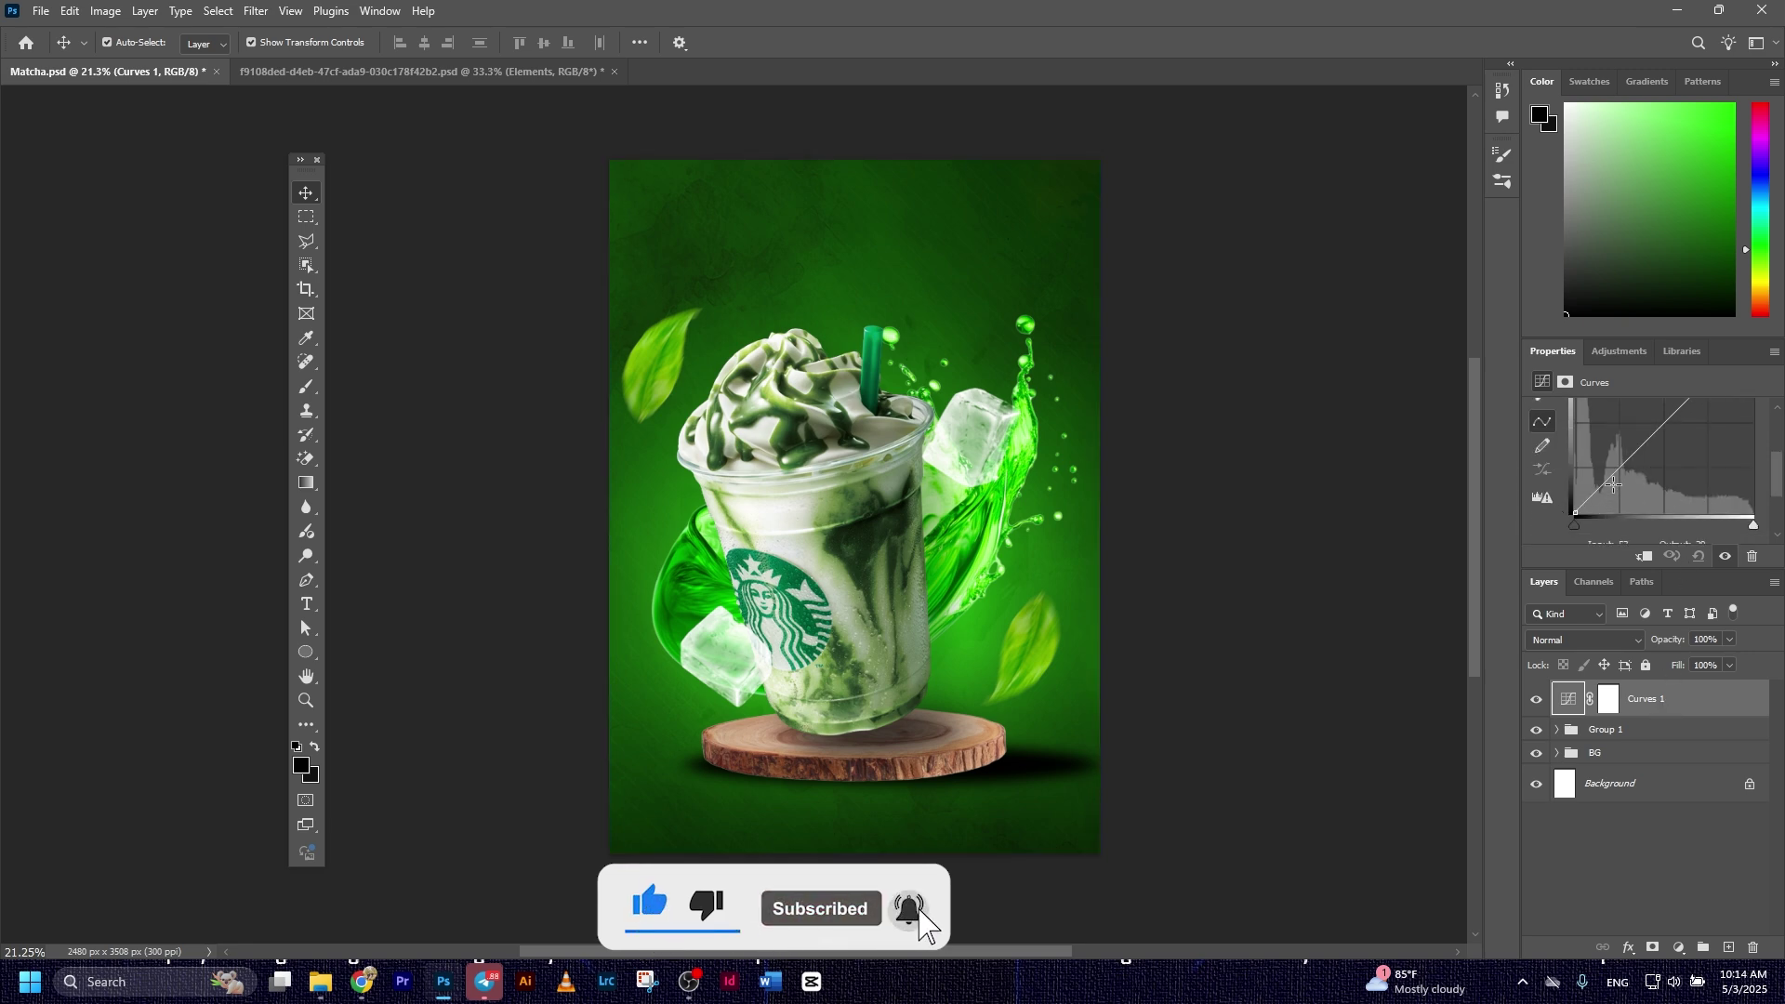
pyautogui.moveTo(1613, 484); pyautogui.dragTo(1608, 462)
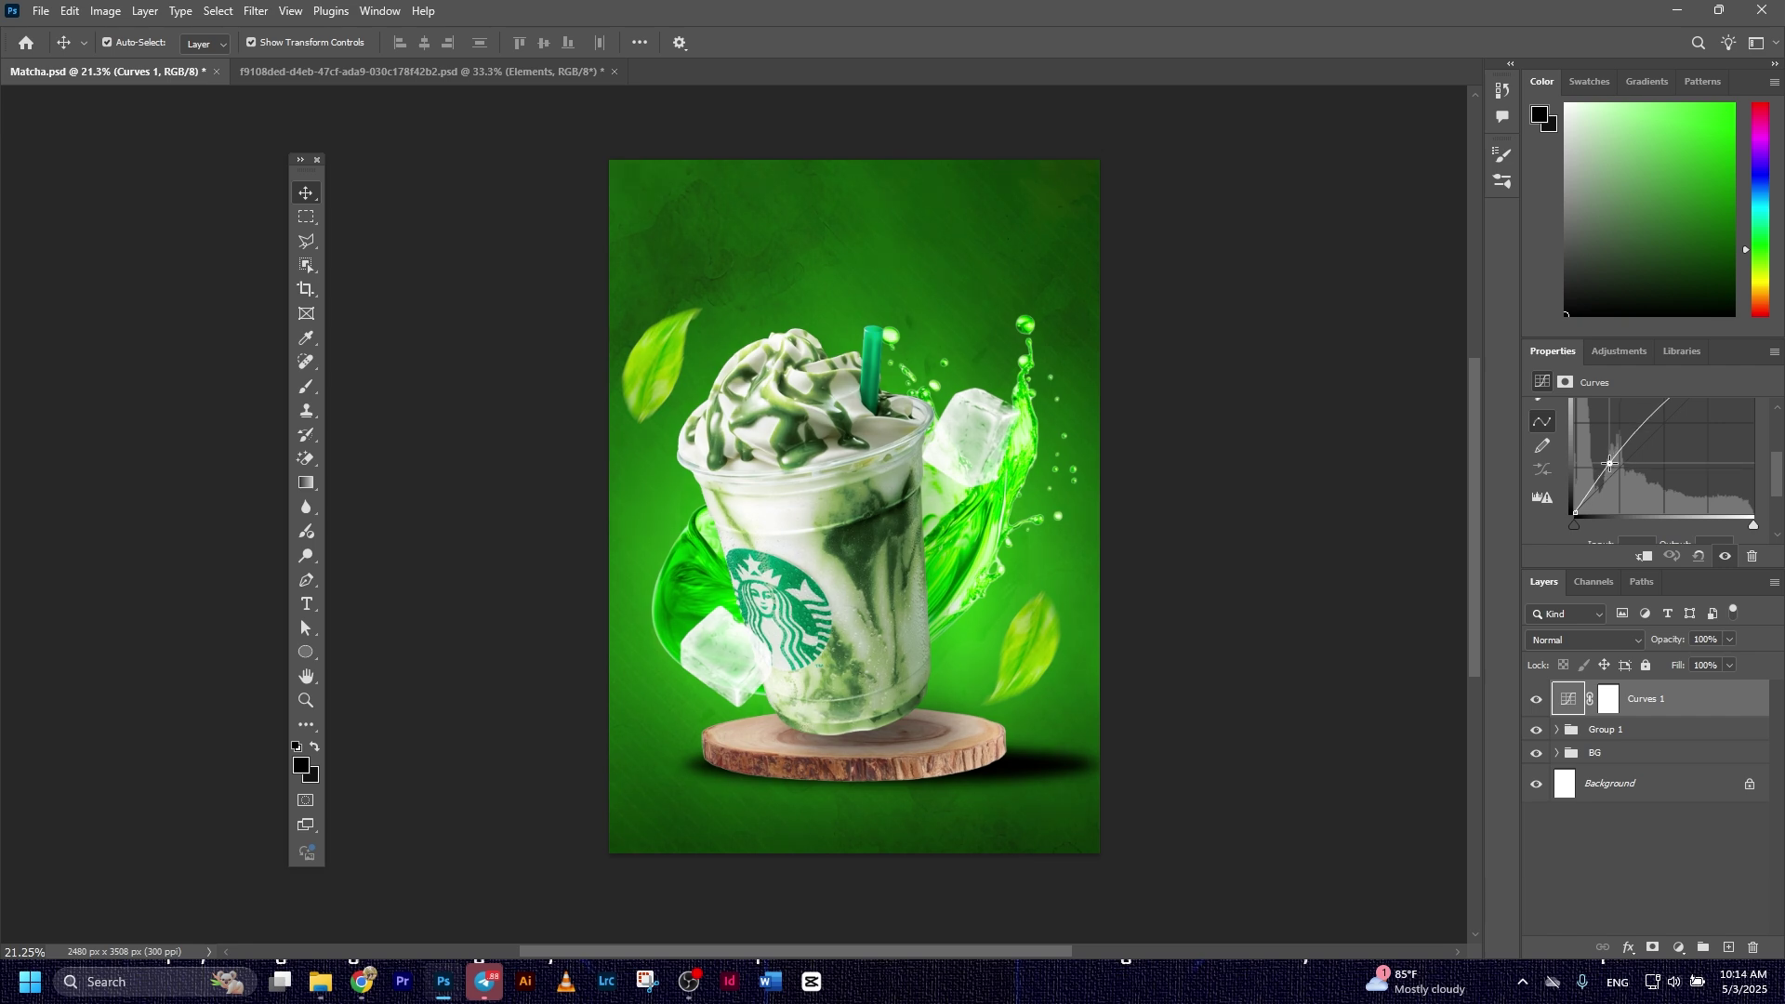
# Enlarge the Curves settings area so the whole curve graph fits in view.
pyautogui.scroll(3, 1780, 485)
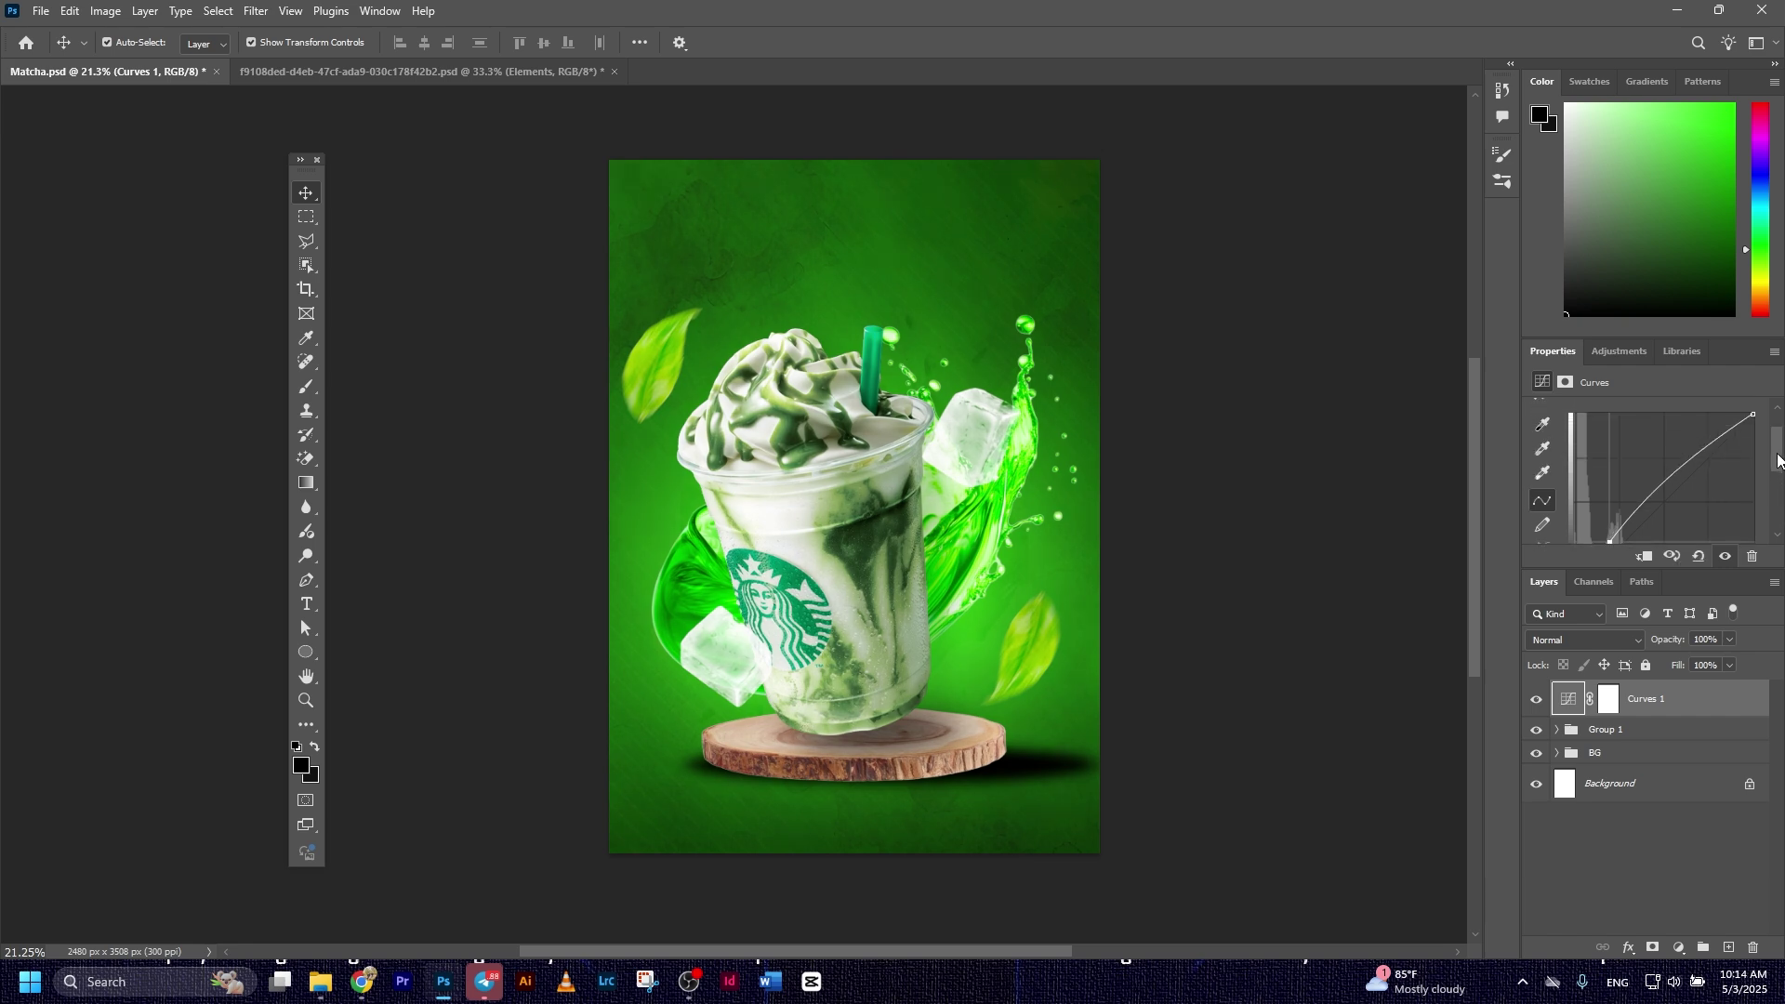
pyautogui.click(1659, 351)
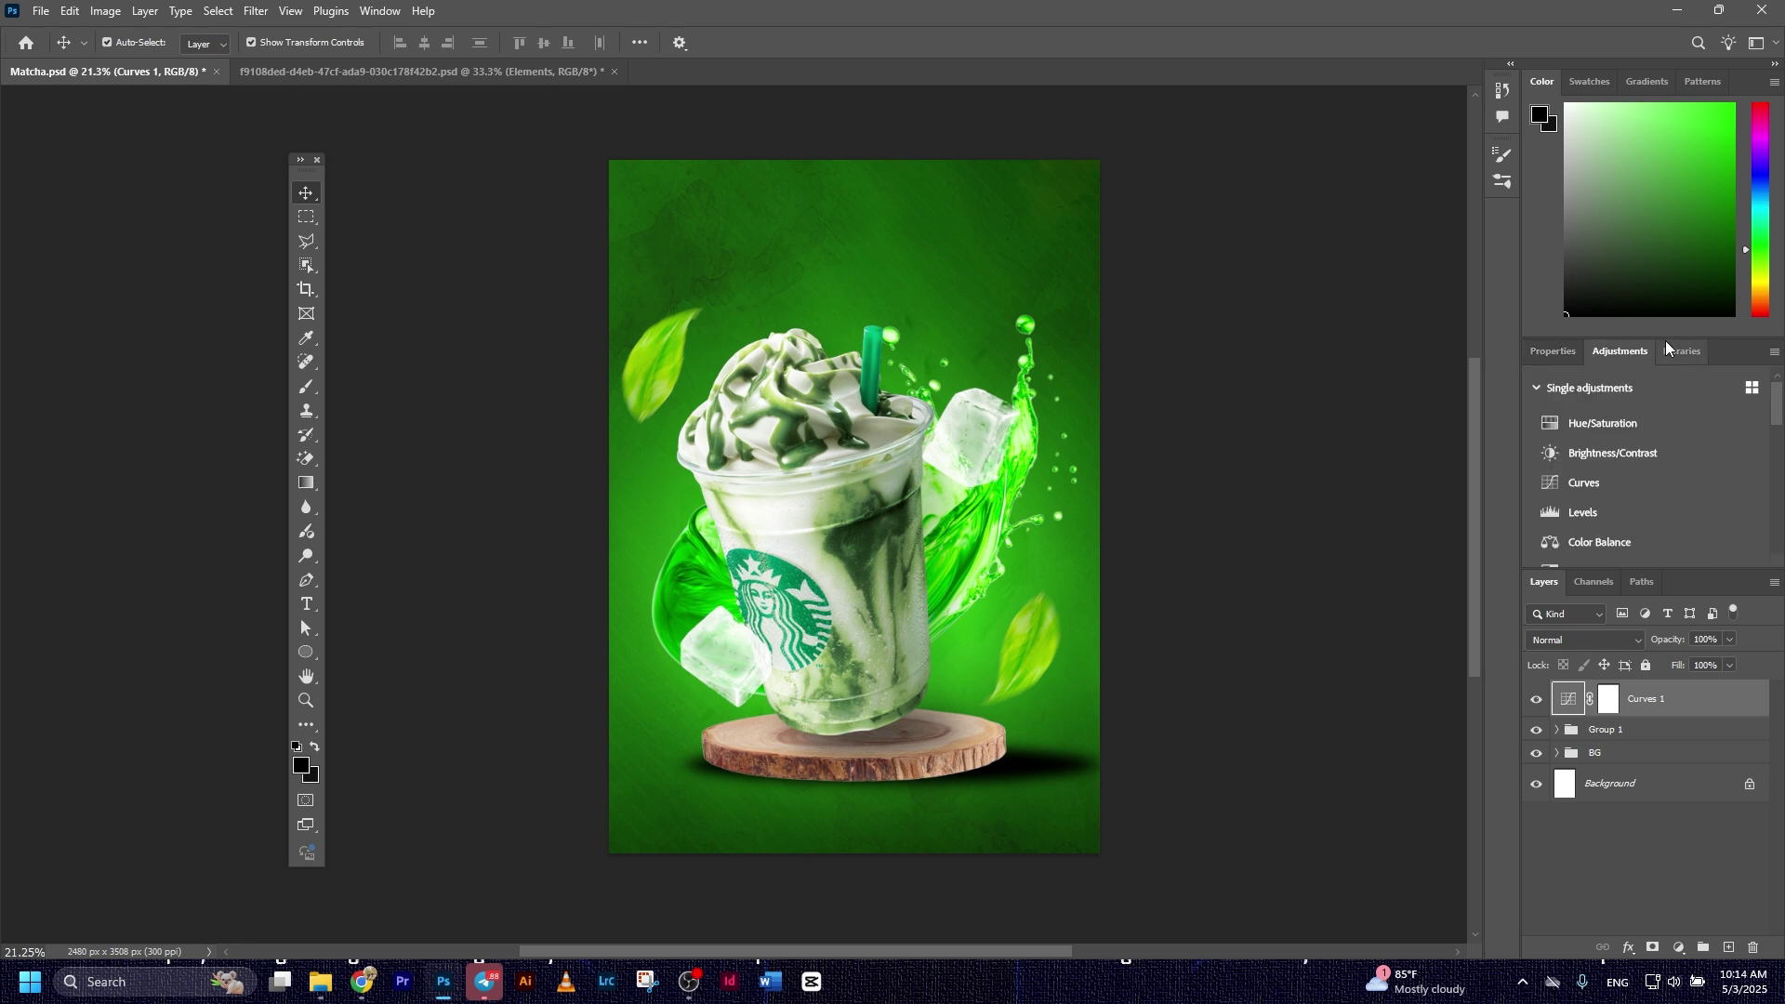
pyautogui.click(1555, 352)
pyautogui.moveTo(1643, 337); pyautogui.dragTo(1651, 212)
pyautogui.moveTo(1711, 692); pyautogui.dragTo(1701, 935)
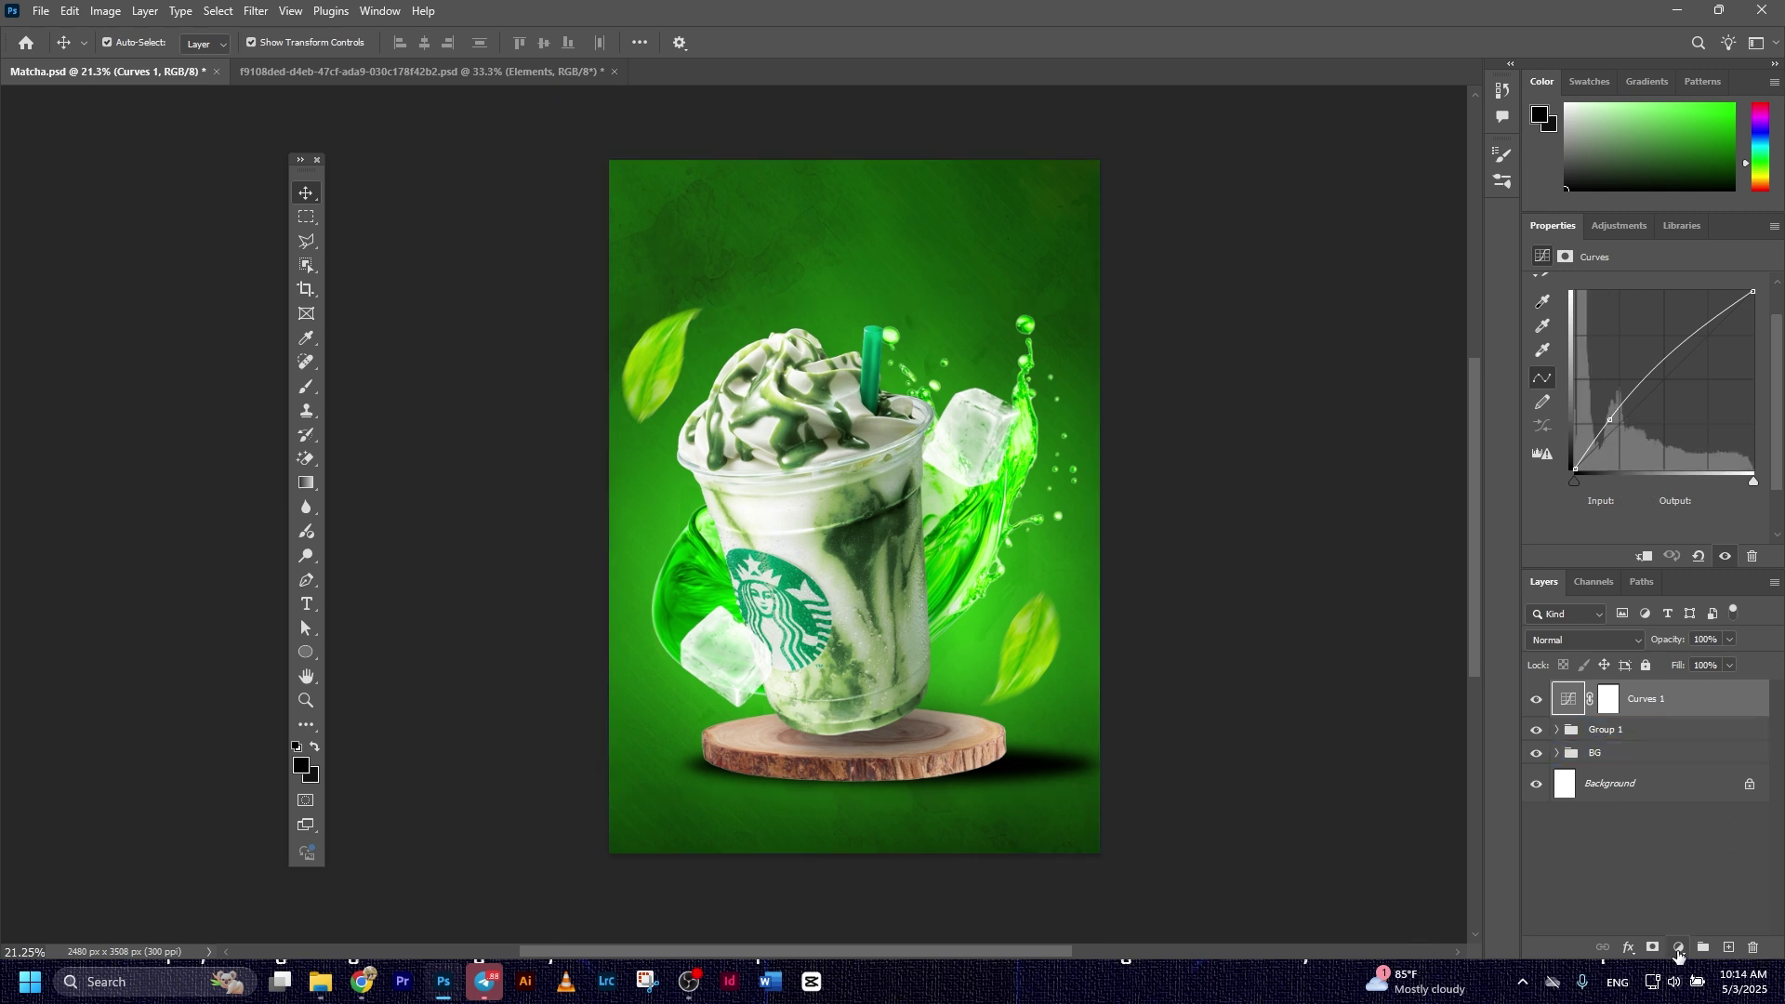
# Add a Color Balance adjustment layer on top and shift the midtones toward green by +63.
pyautogui.click(1679, 948)
pyautogui.click(1699, 791)
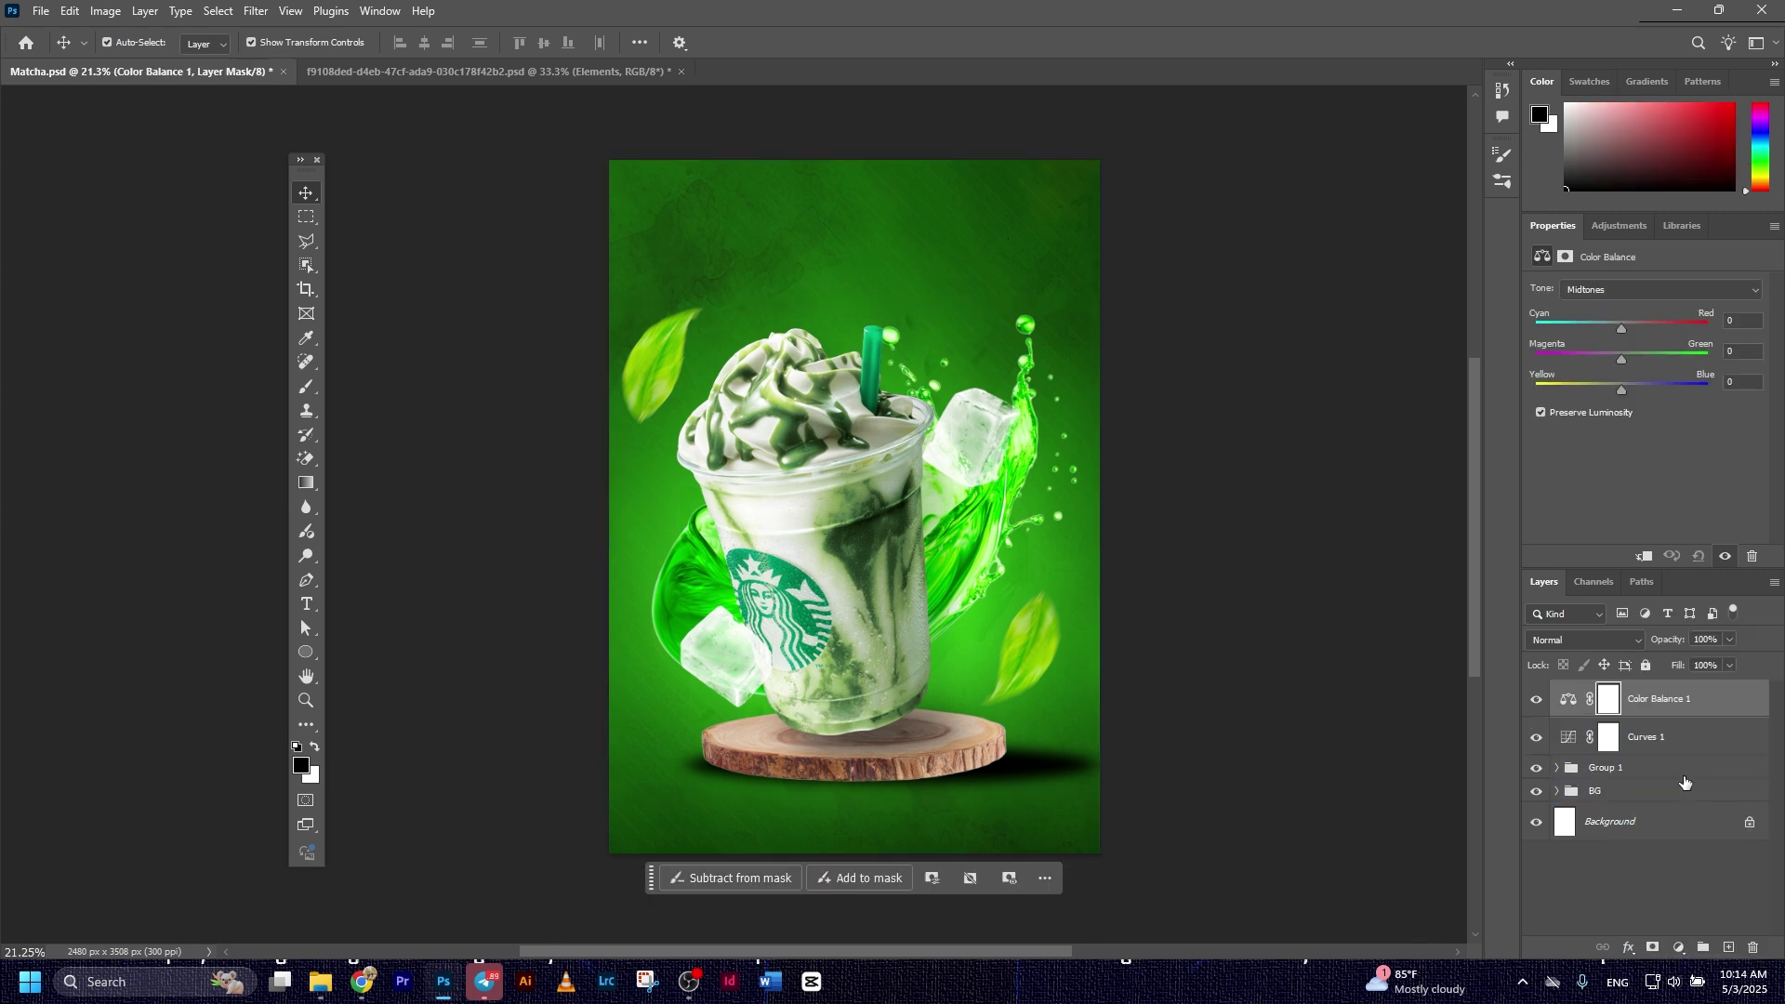
pyautogui.moveTo(1623, 367); pyautogui.dragTo(1675, 362)
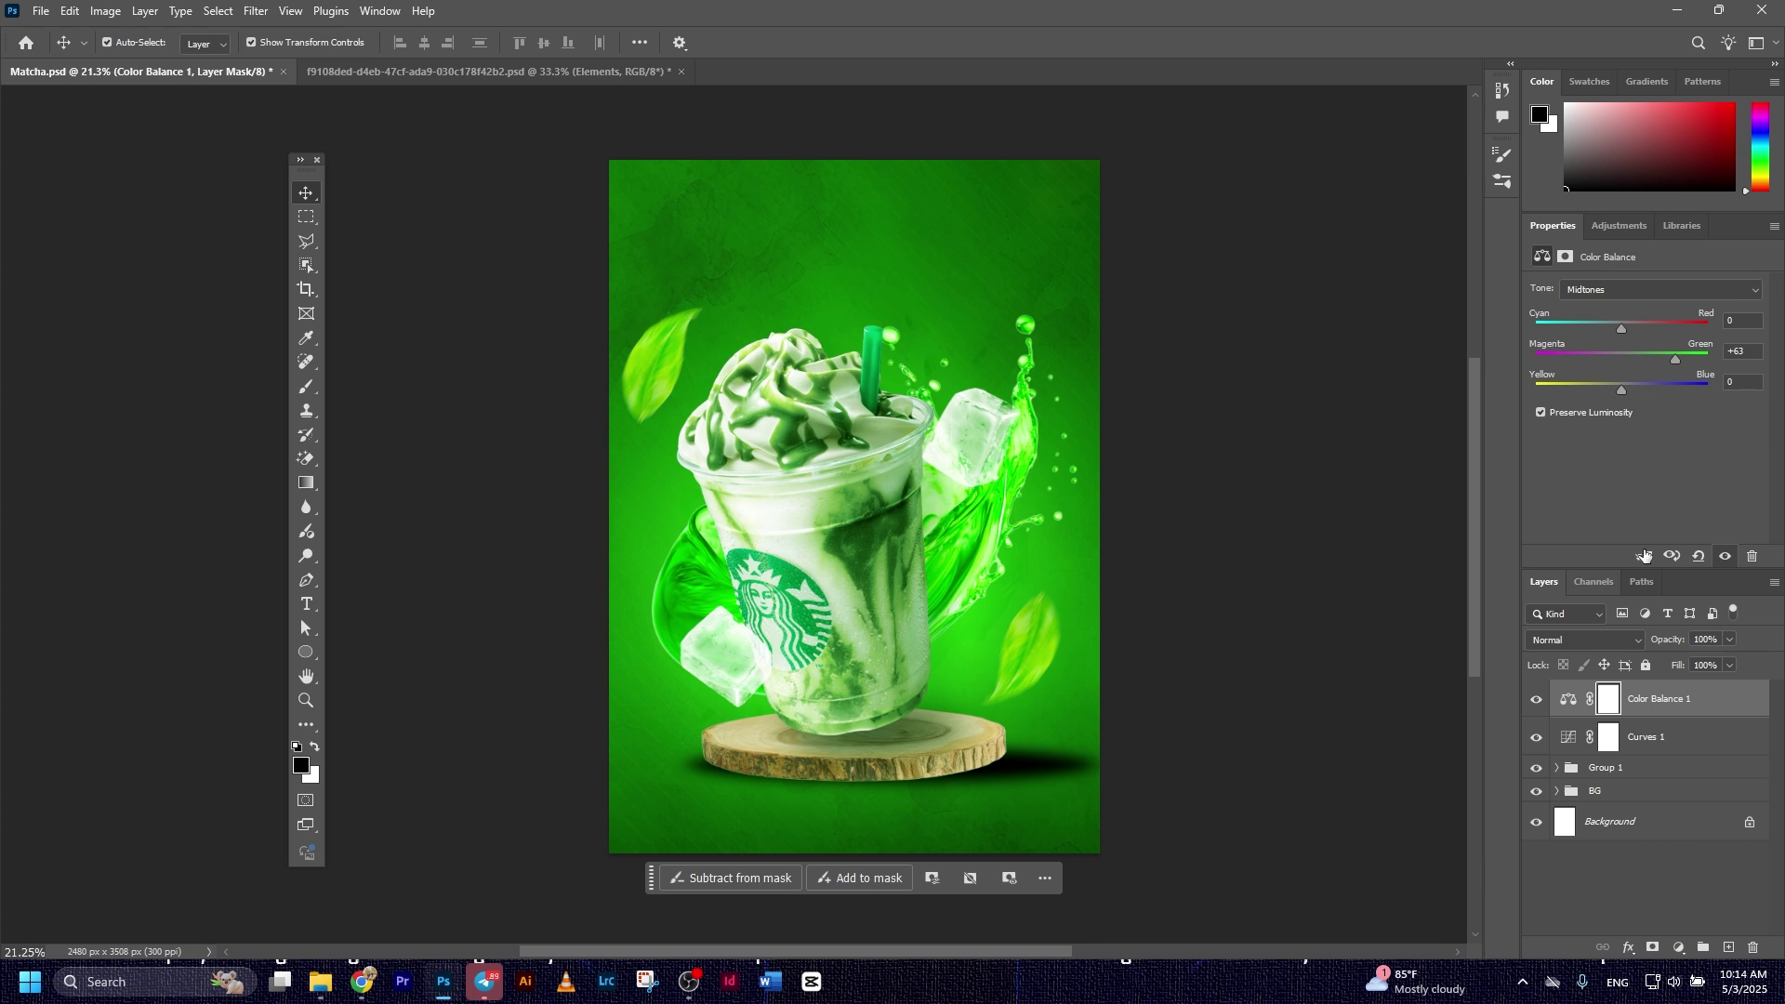
# Group the Color Balance and Curves adjustment layers and name the group Adjustment.
pyautogui.moveTo(1678, 699); pyautogui.dragTo(1667, 755)
pyautogui.keyDown('shift'); pyautogui.click(1666, 755); pyautogui.keyUp('shift')
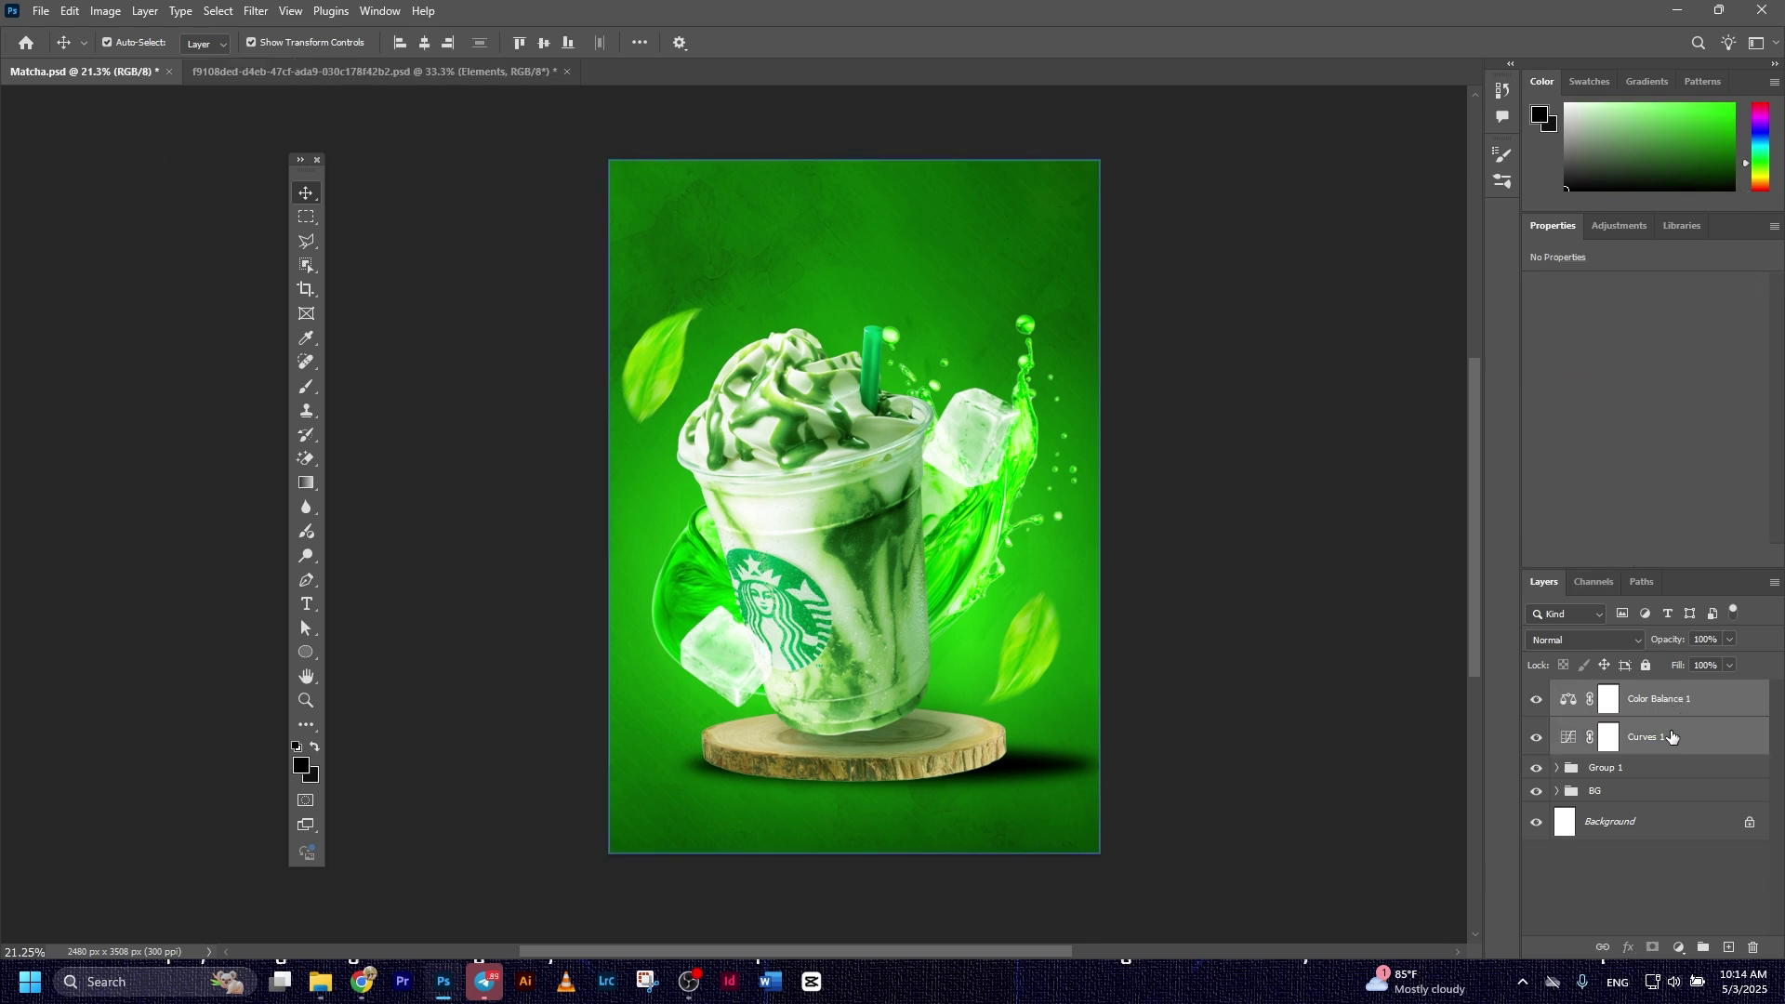
pyautogui.hotkey('ctrl', 'g')
pyautogui.doubleClick(1605, 690)
pyautogui.write('Adjustment')
pyautogui.press('Return')
pyautogui.keyDown('ctrl'); pyautogui.click(1399, 581); pyautogui.keyUp('ctrl')
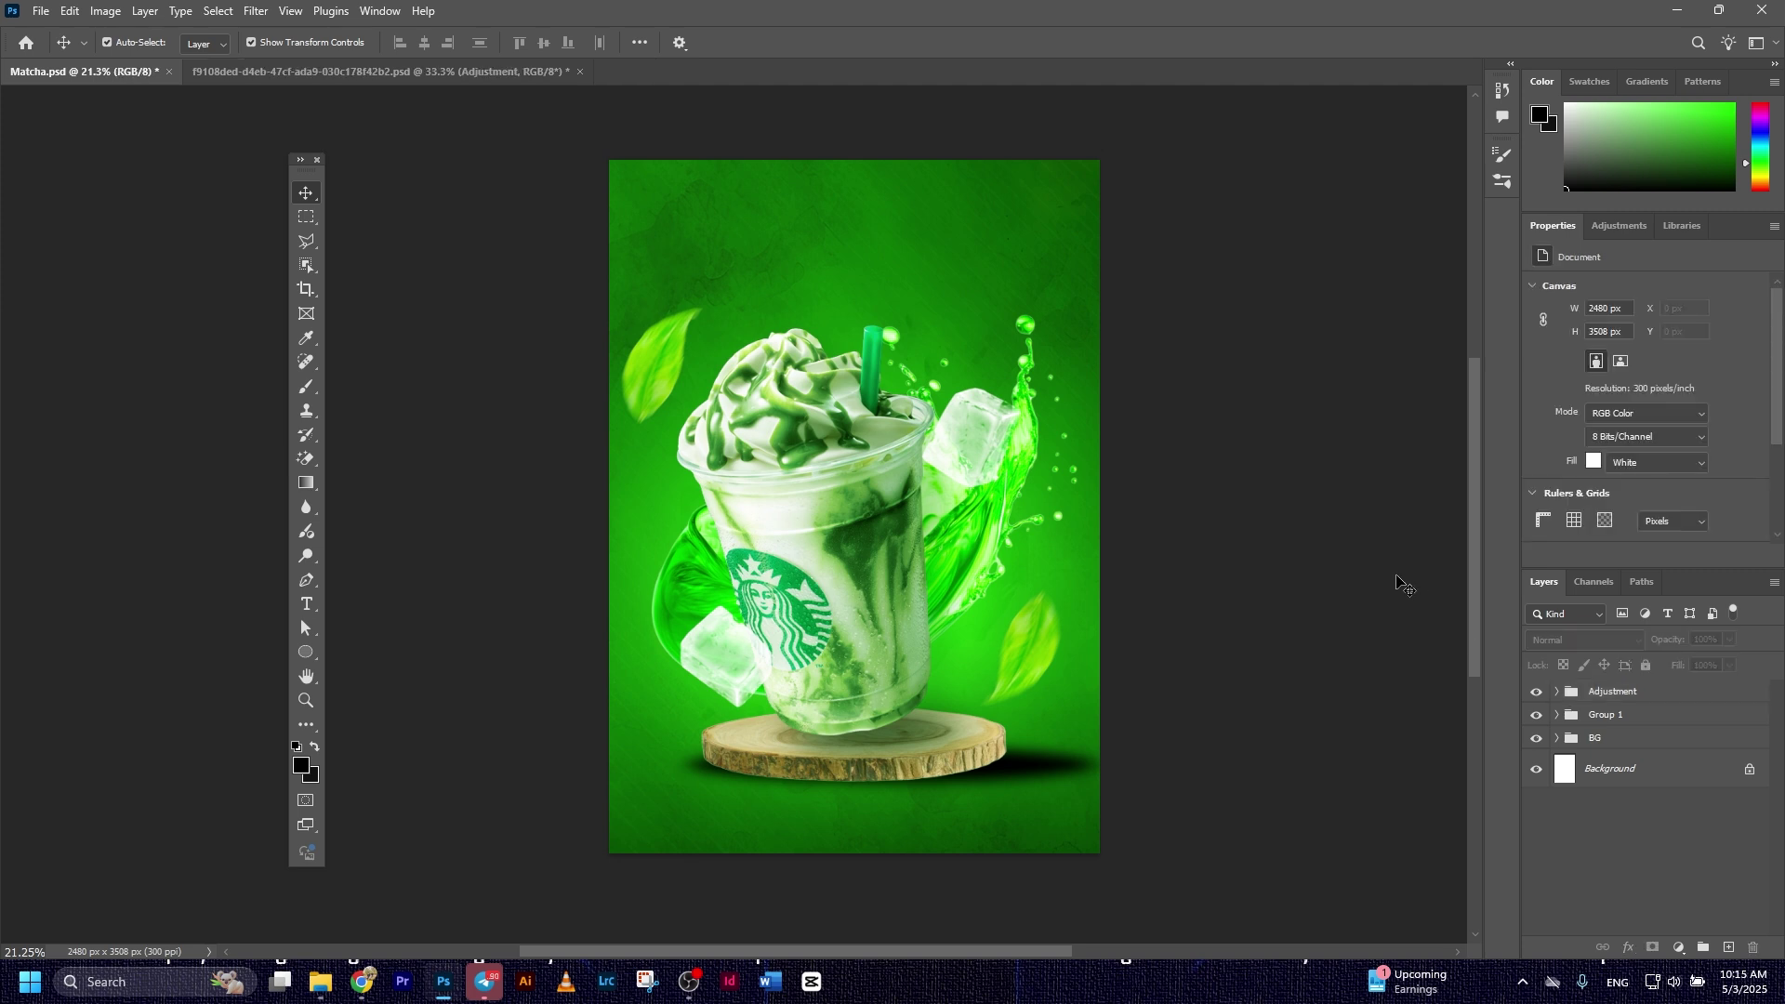
pyautogui.hotkey('ctrl', 'z')
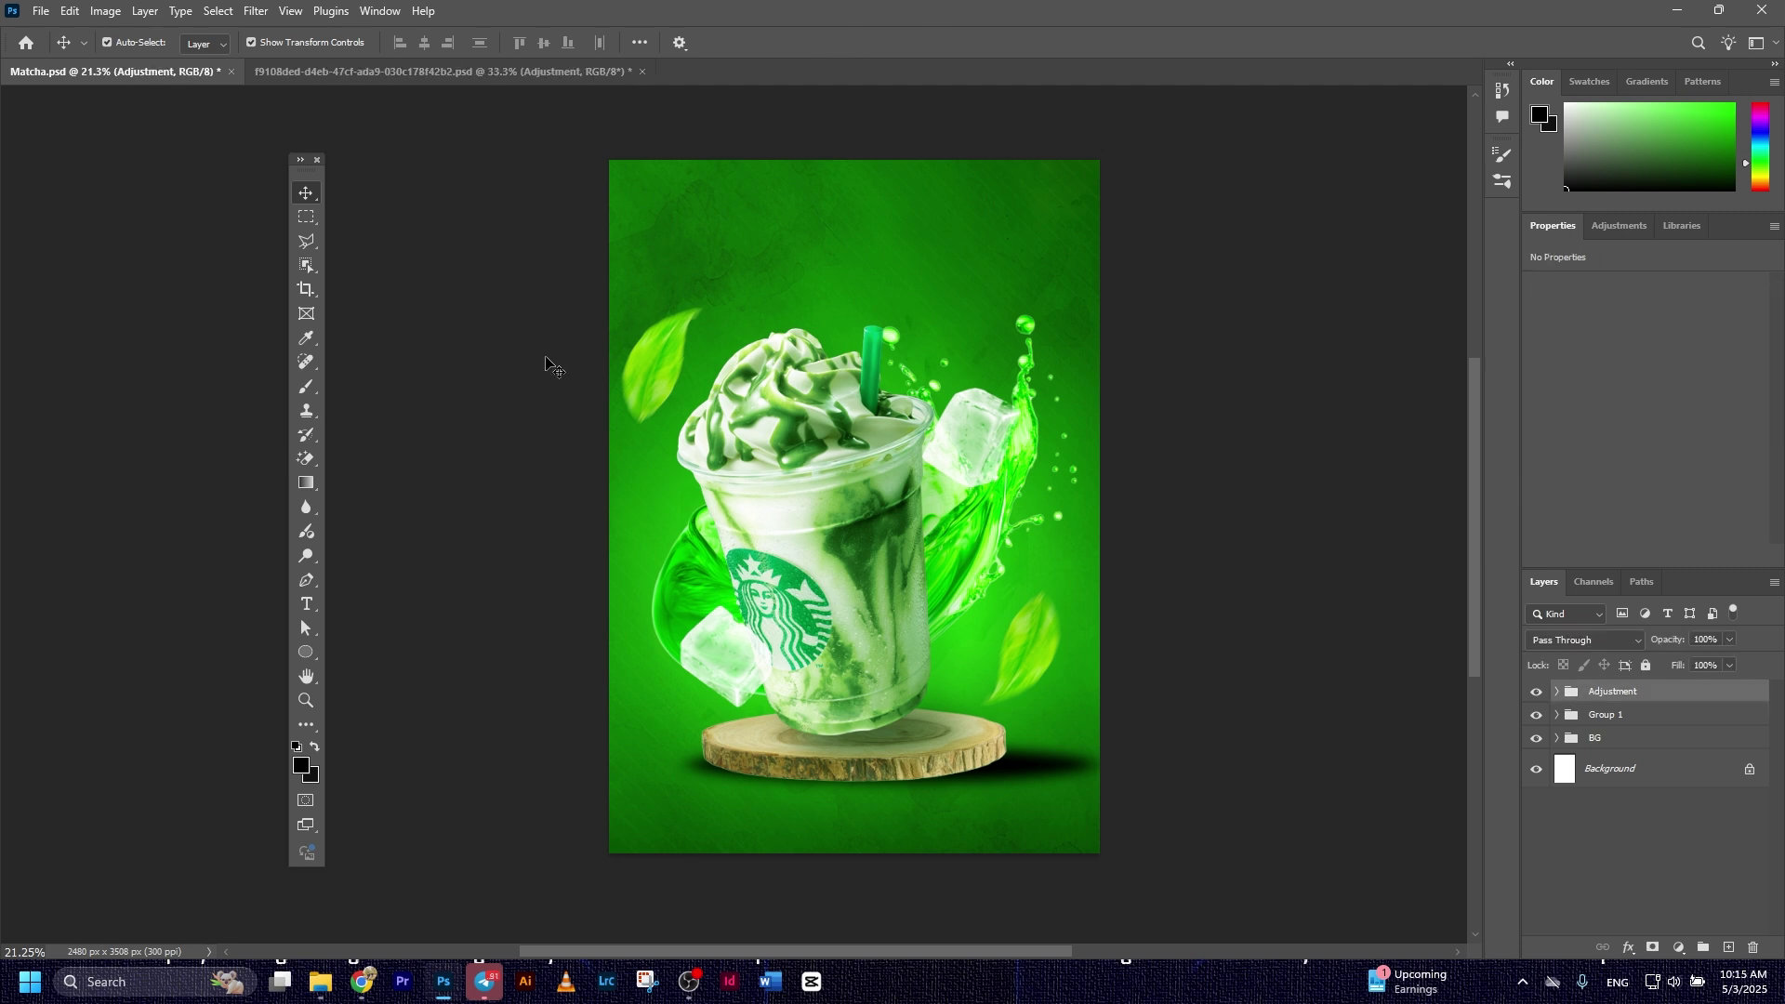
# Add the text MATCHA in Myriad Pro and scale it to about 85.04 pt above the drink.
pyautogui.click(306, 604)
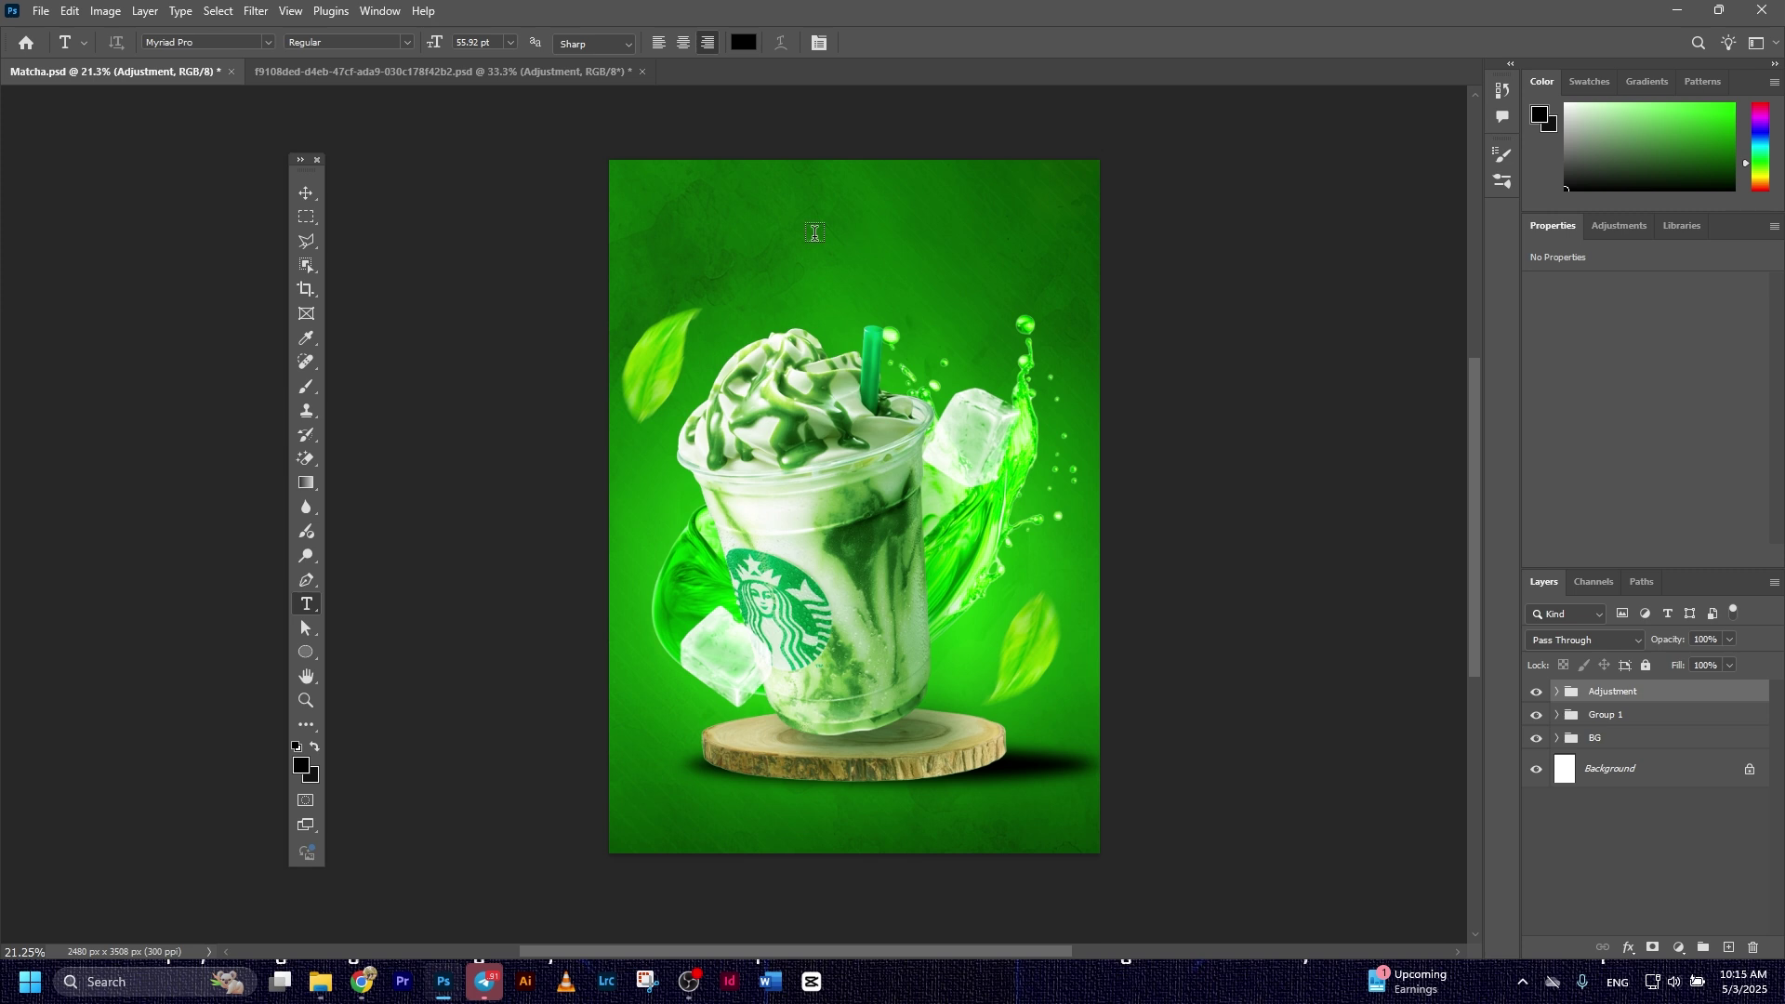
pyautogui.click(756, 284)
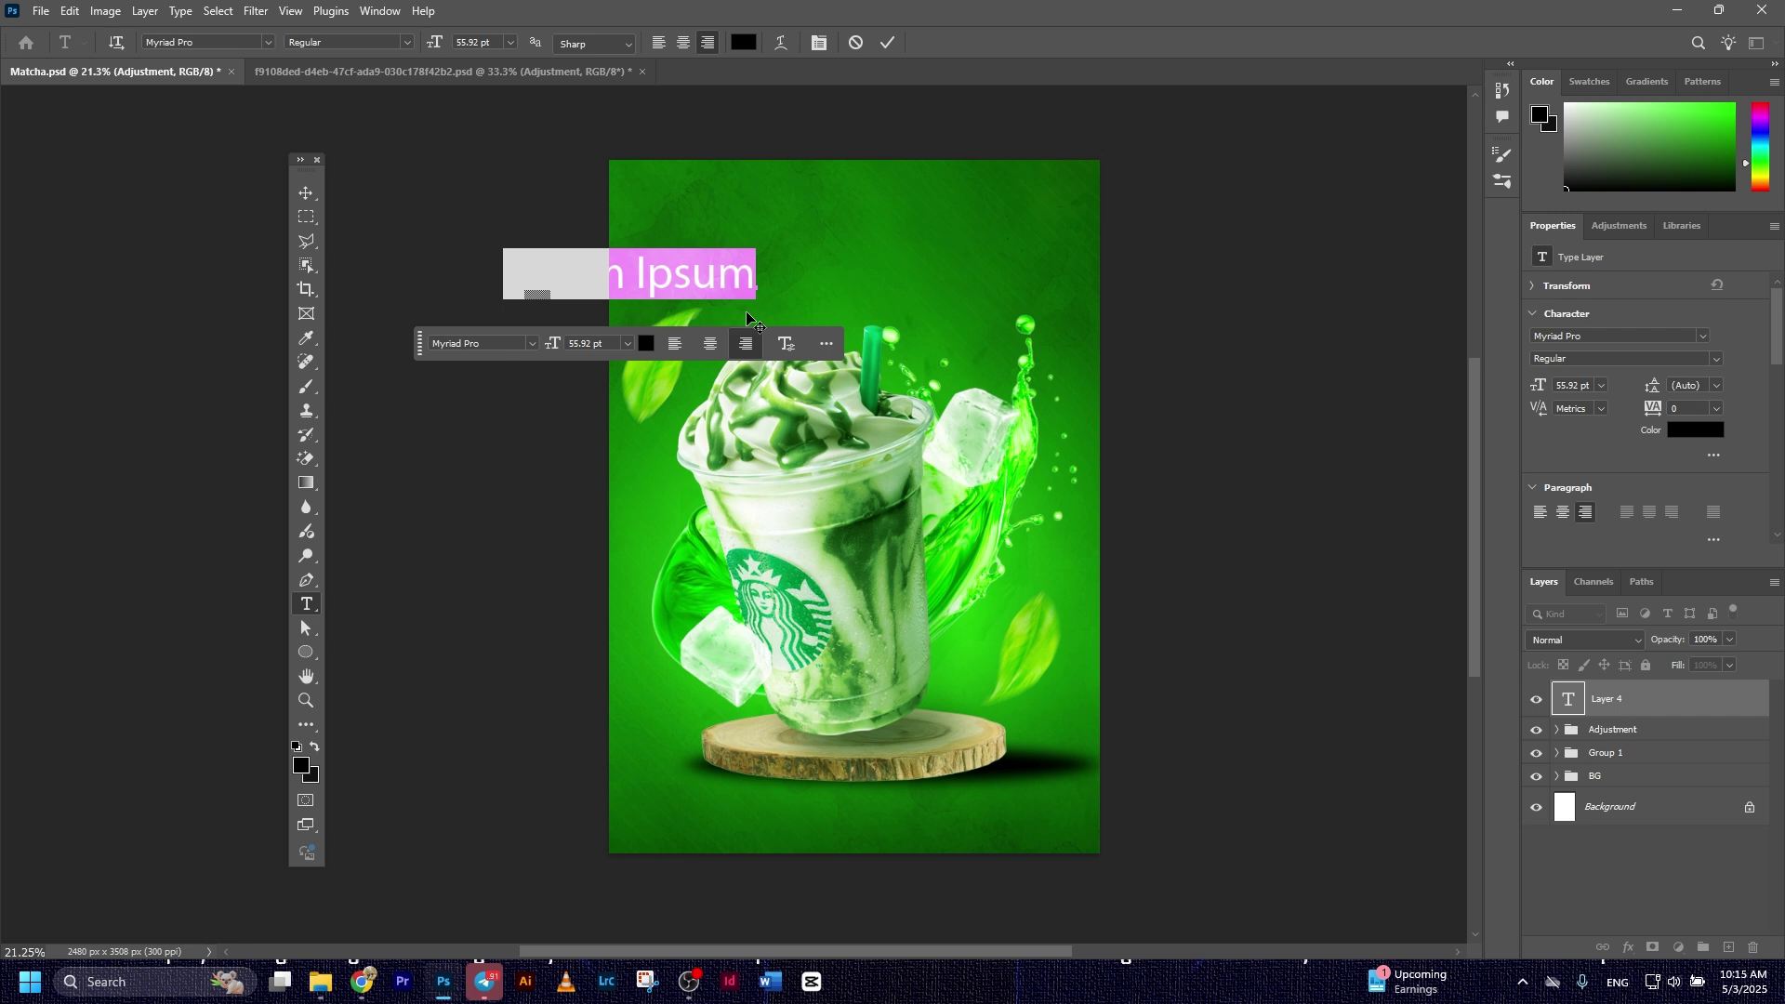
pyautogui.write('MA')
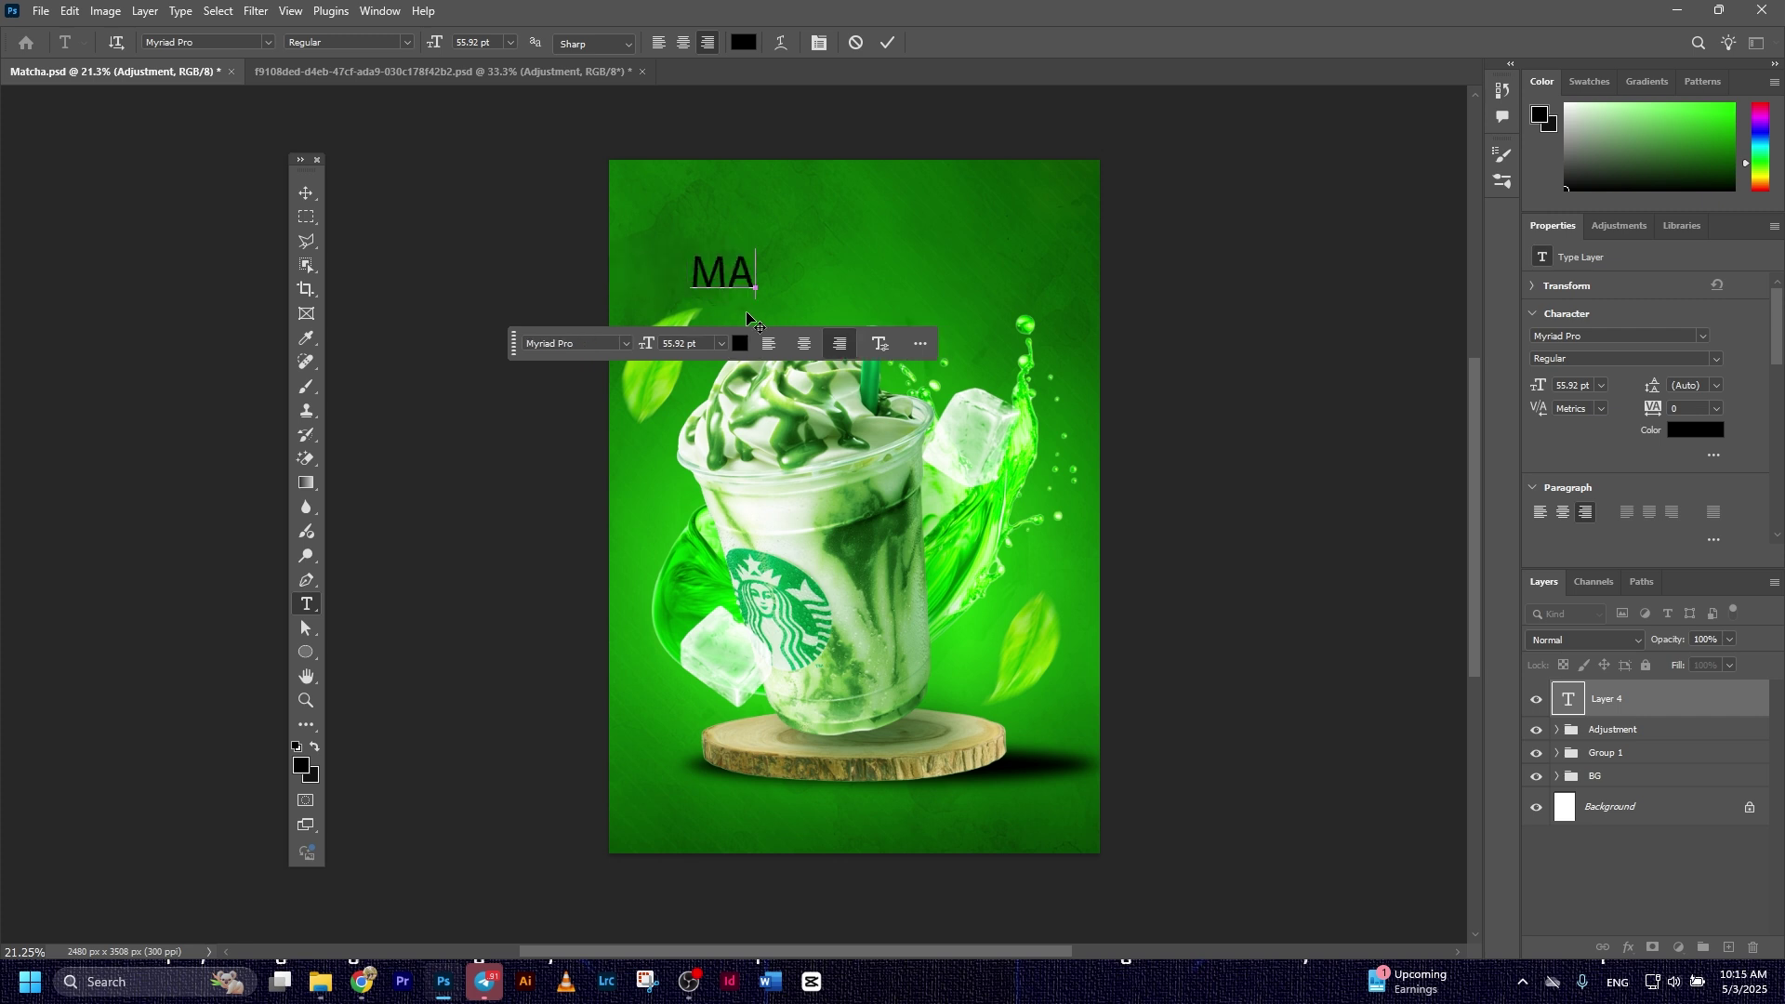
pyautogui.write('TCHA')
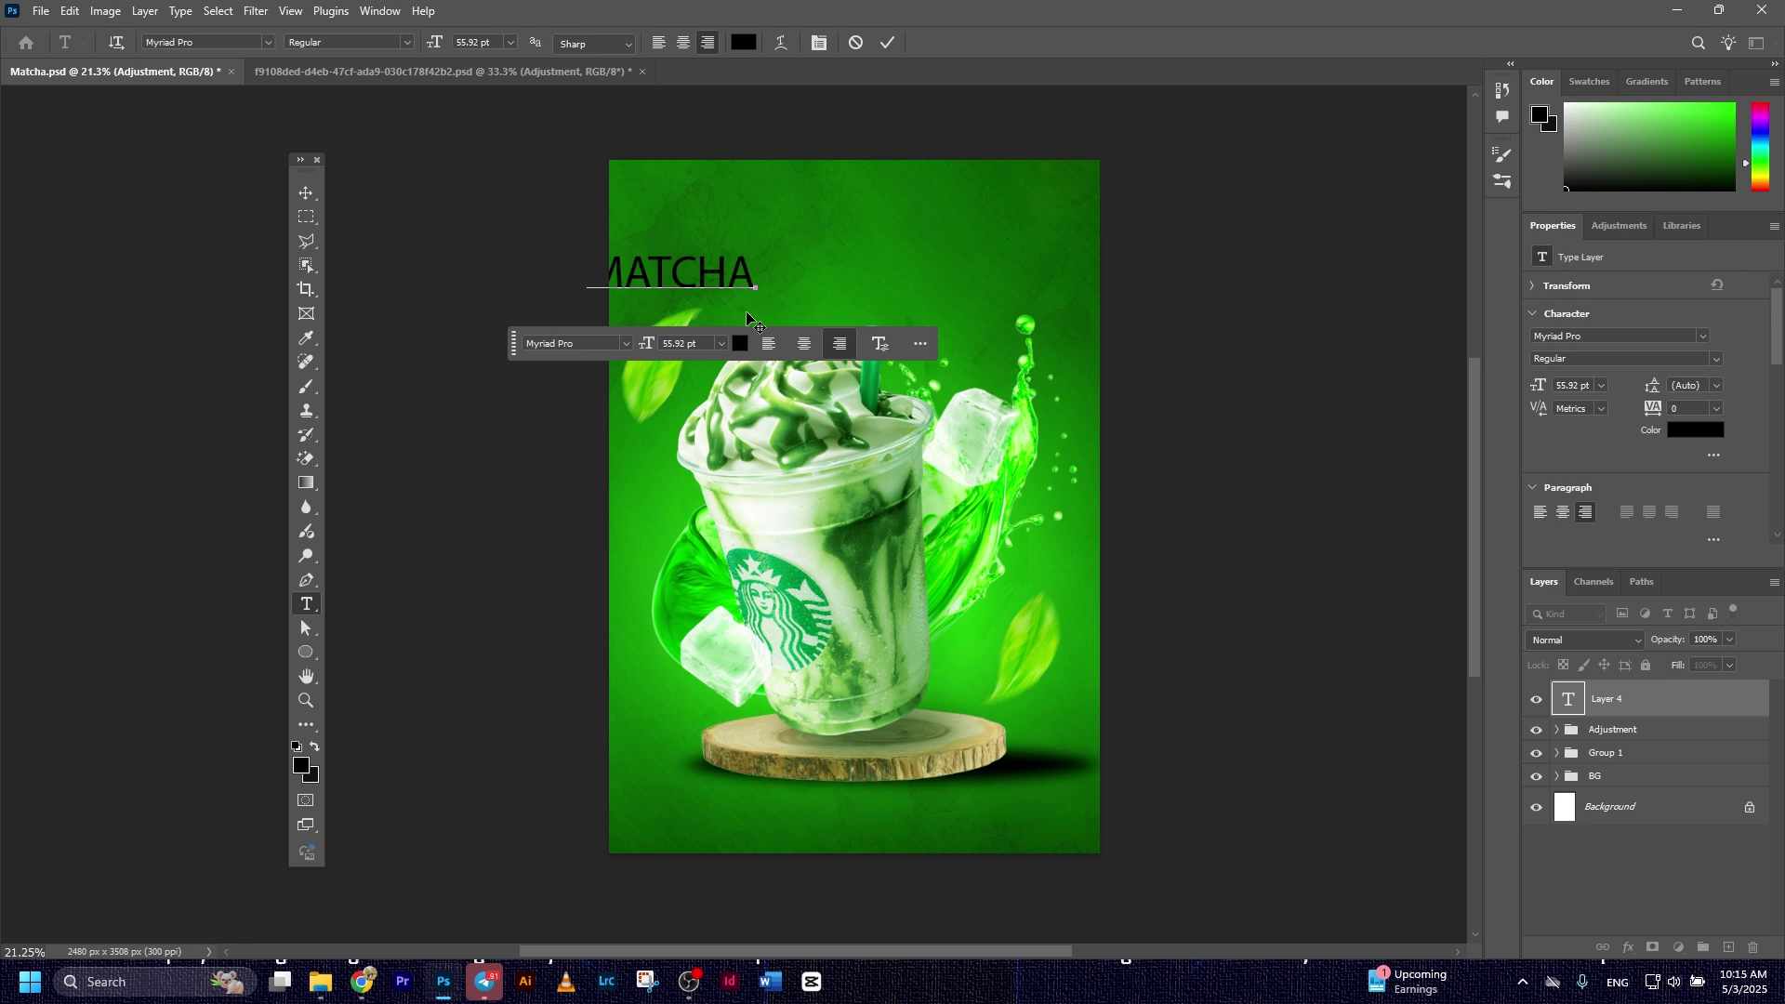
pyautogui.click(887, 42)
pyautogui.press('v')
pyautogui.moveTo(713, 267); pyautogui.dragTo(933, 291)
pyautogui.press('Return')
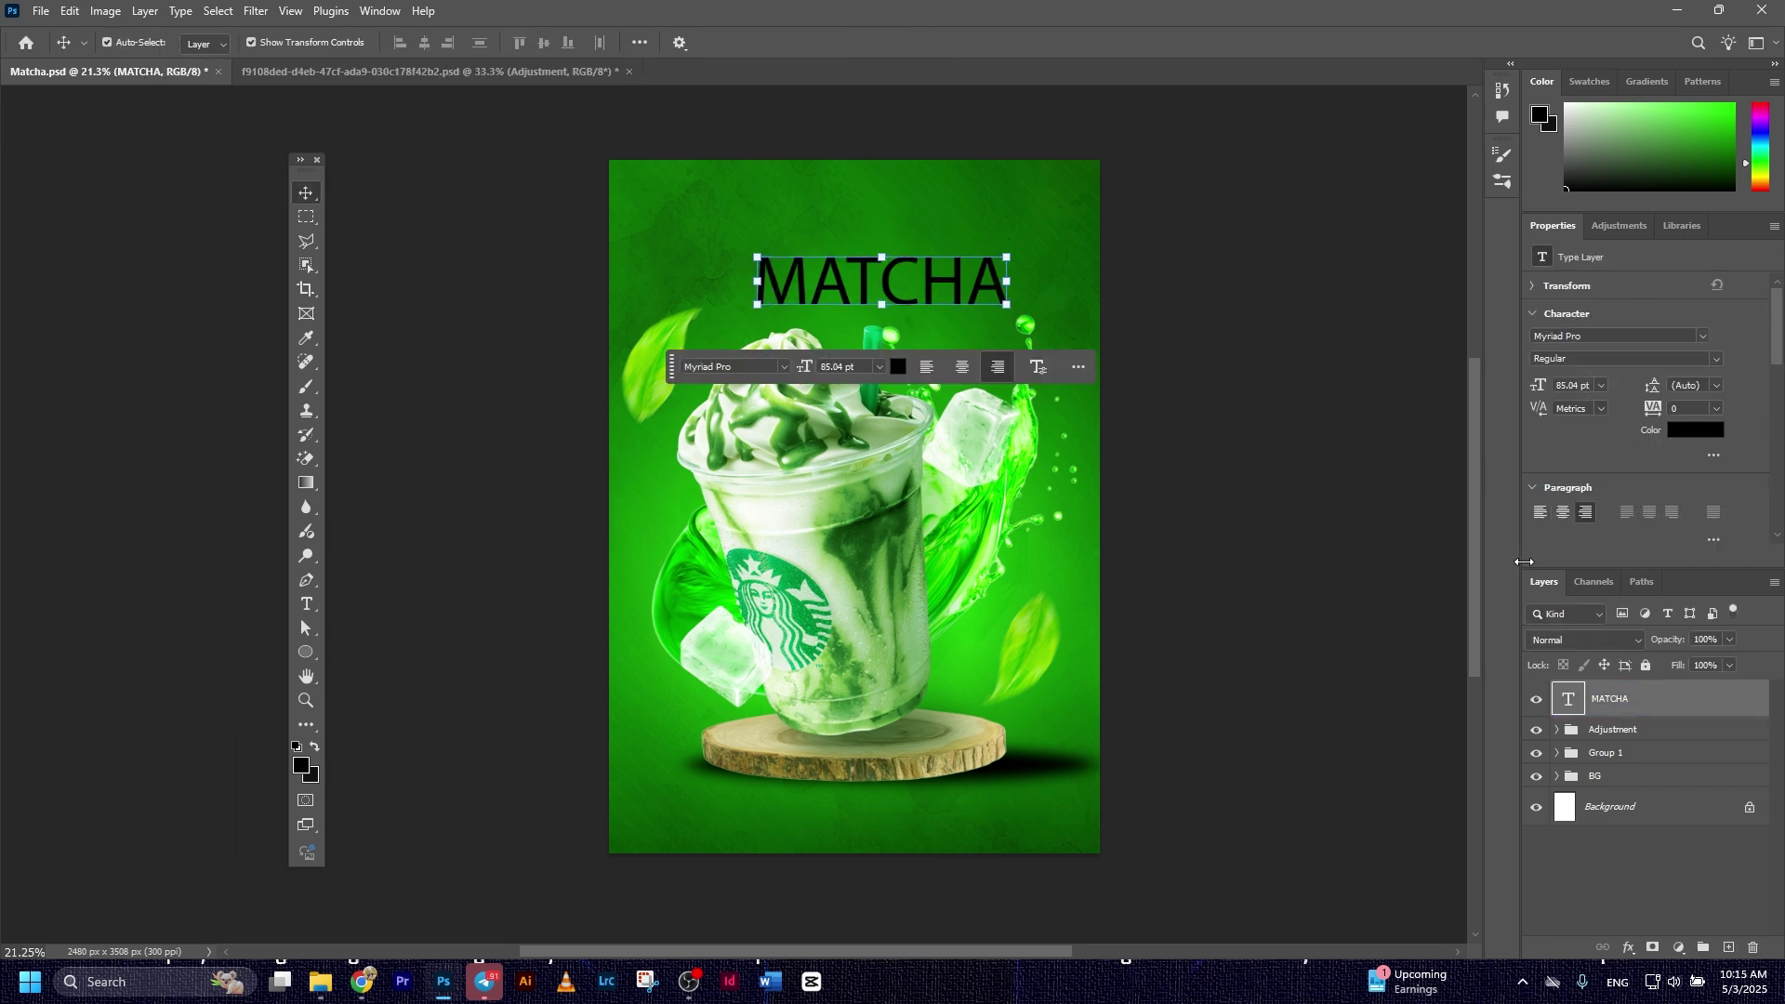
# Change the MATCHA text's font to Gill Sans Ultra Bold Condensed and enlarge it to about 105.56 pt.
pyautogui.click(1702, 335)
pyautogui.scroll(-10, 1648, 755)
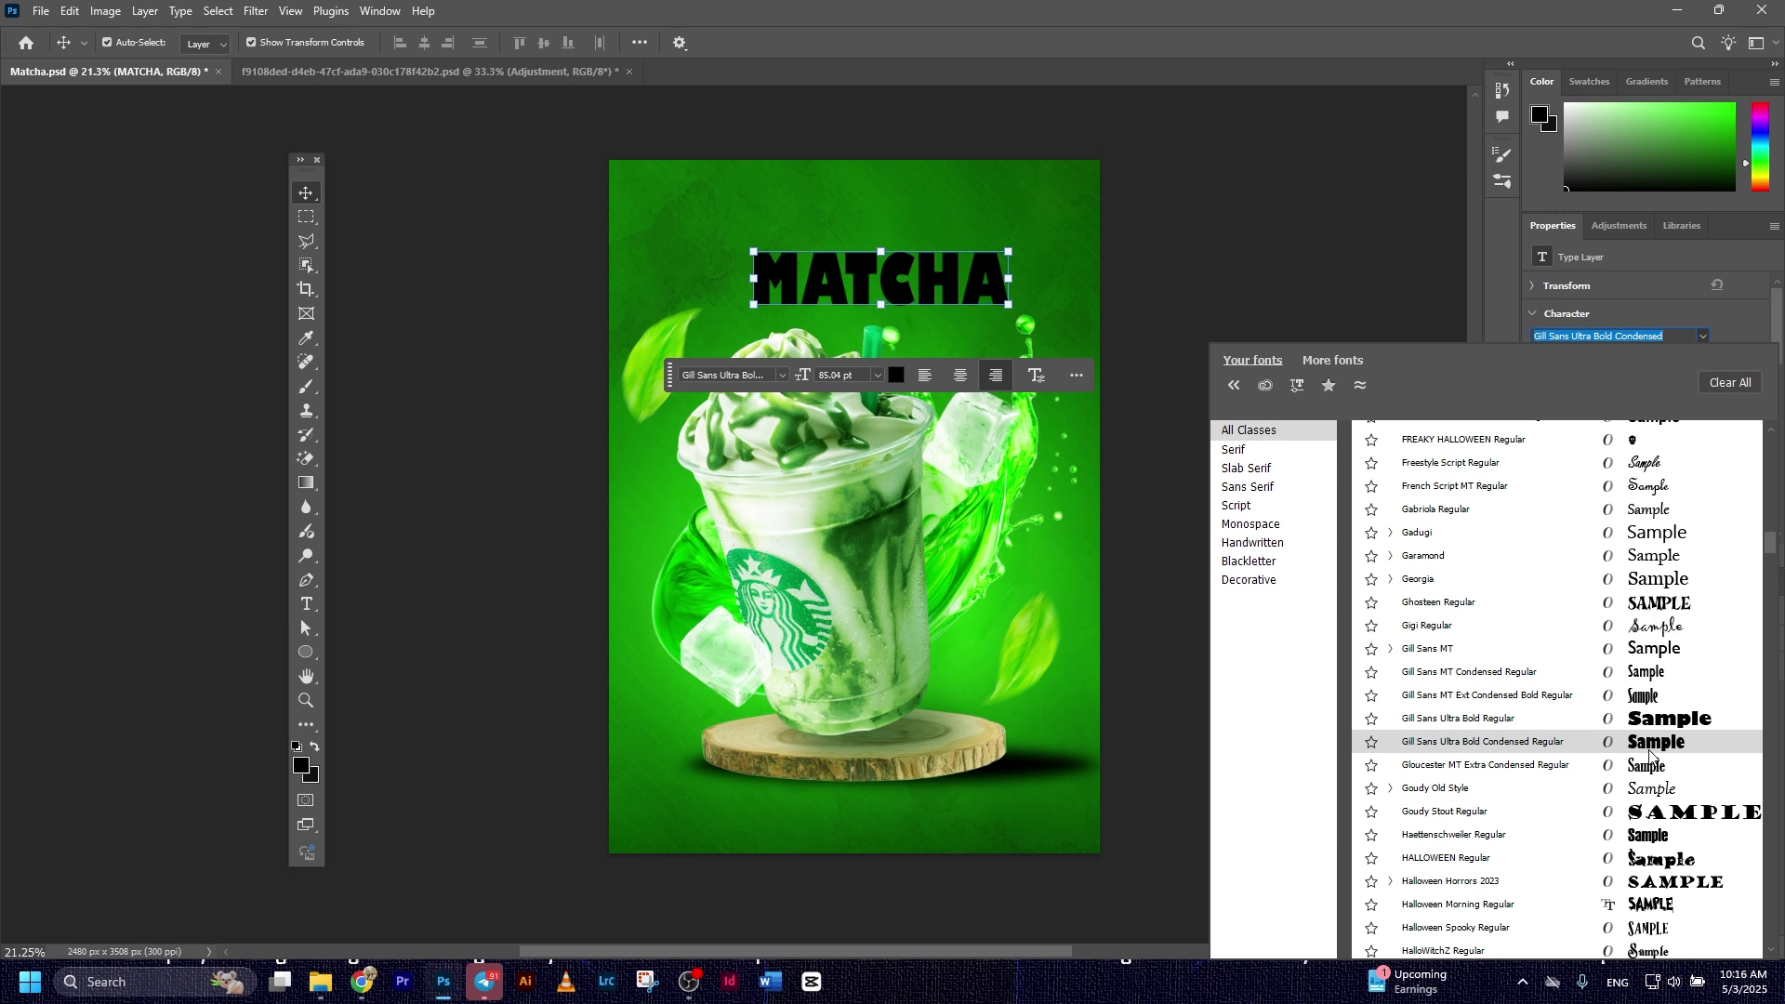
pyautogui.click(1649, 742)
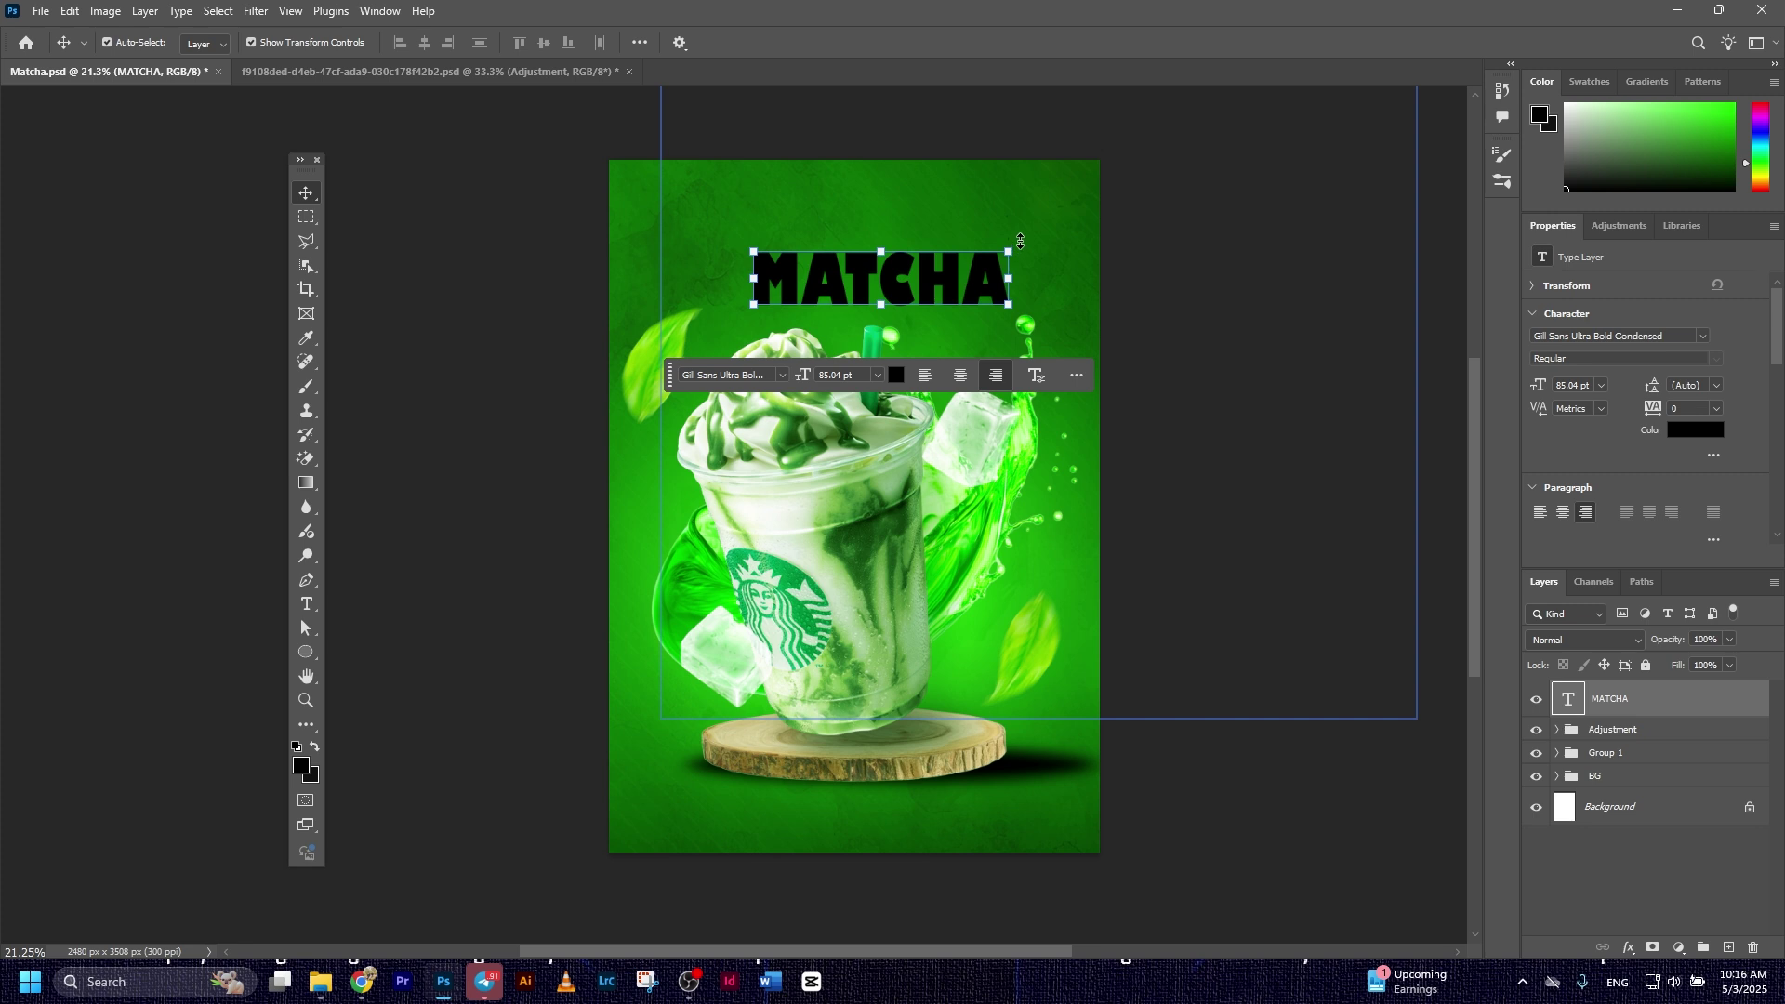
pyautogui.moveTo(1018, 249)
pyautogui.mouseDown()
pyautogui.moveTo(1064, 209)
pyautogui.moveTo(1011, 276)
pyautogui.mouseUp()
pyautogui.press('Return')
# Set the MATCHA text color to white (ffffff).
pyautogui.click(1695, 310)
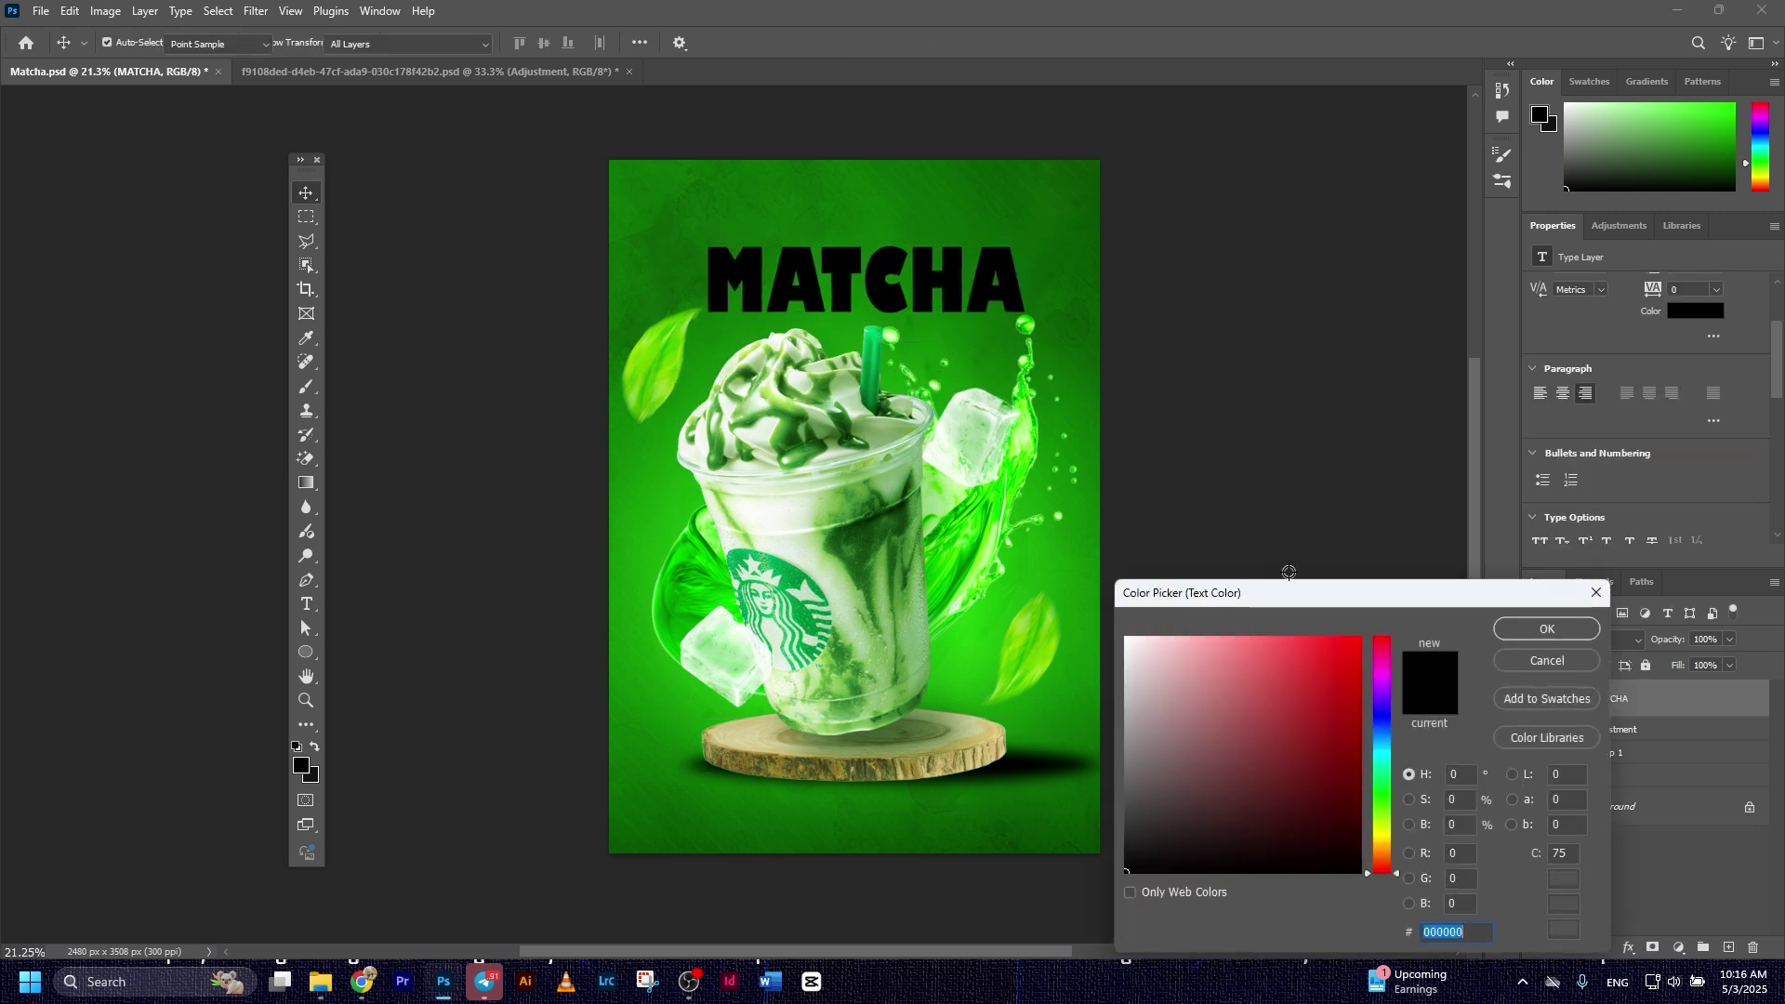
pyautogui.write('792525')
pyautogui.moveTo(1110, 662); pyautogui.dragTo(1098, 626)
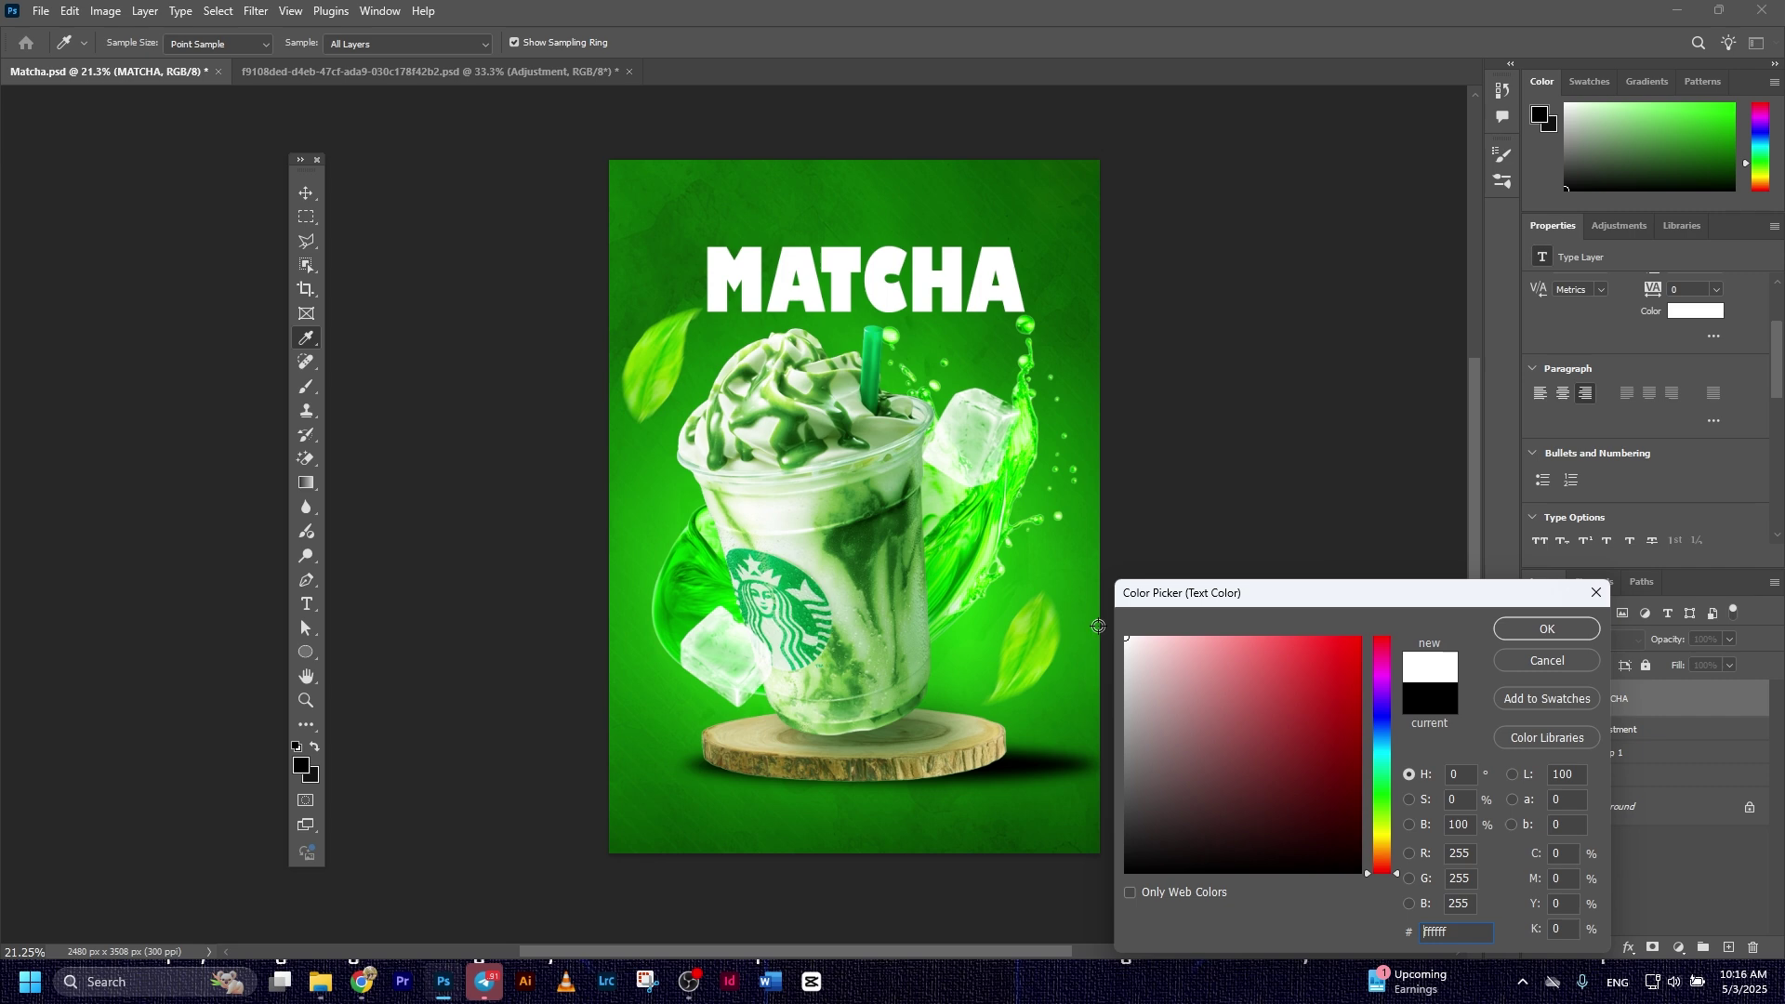
pyautogui.click(1536, 628)
pyautogui.press('v')
# Add a Drop Shadow layer style to the MATCHA text and set its blend mode to Normal.
pyautogui.click(1619, 702)
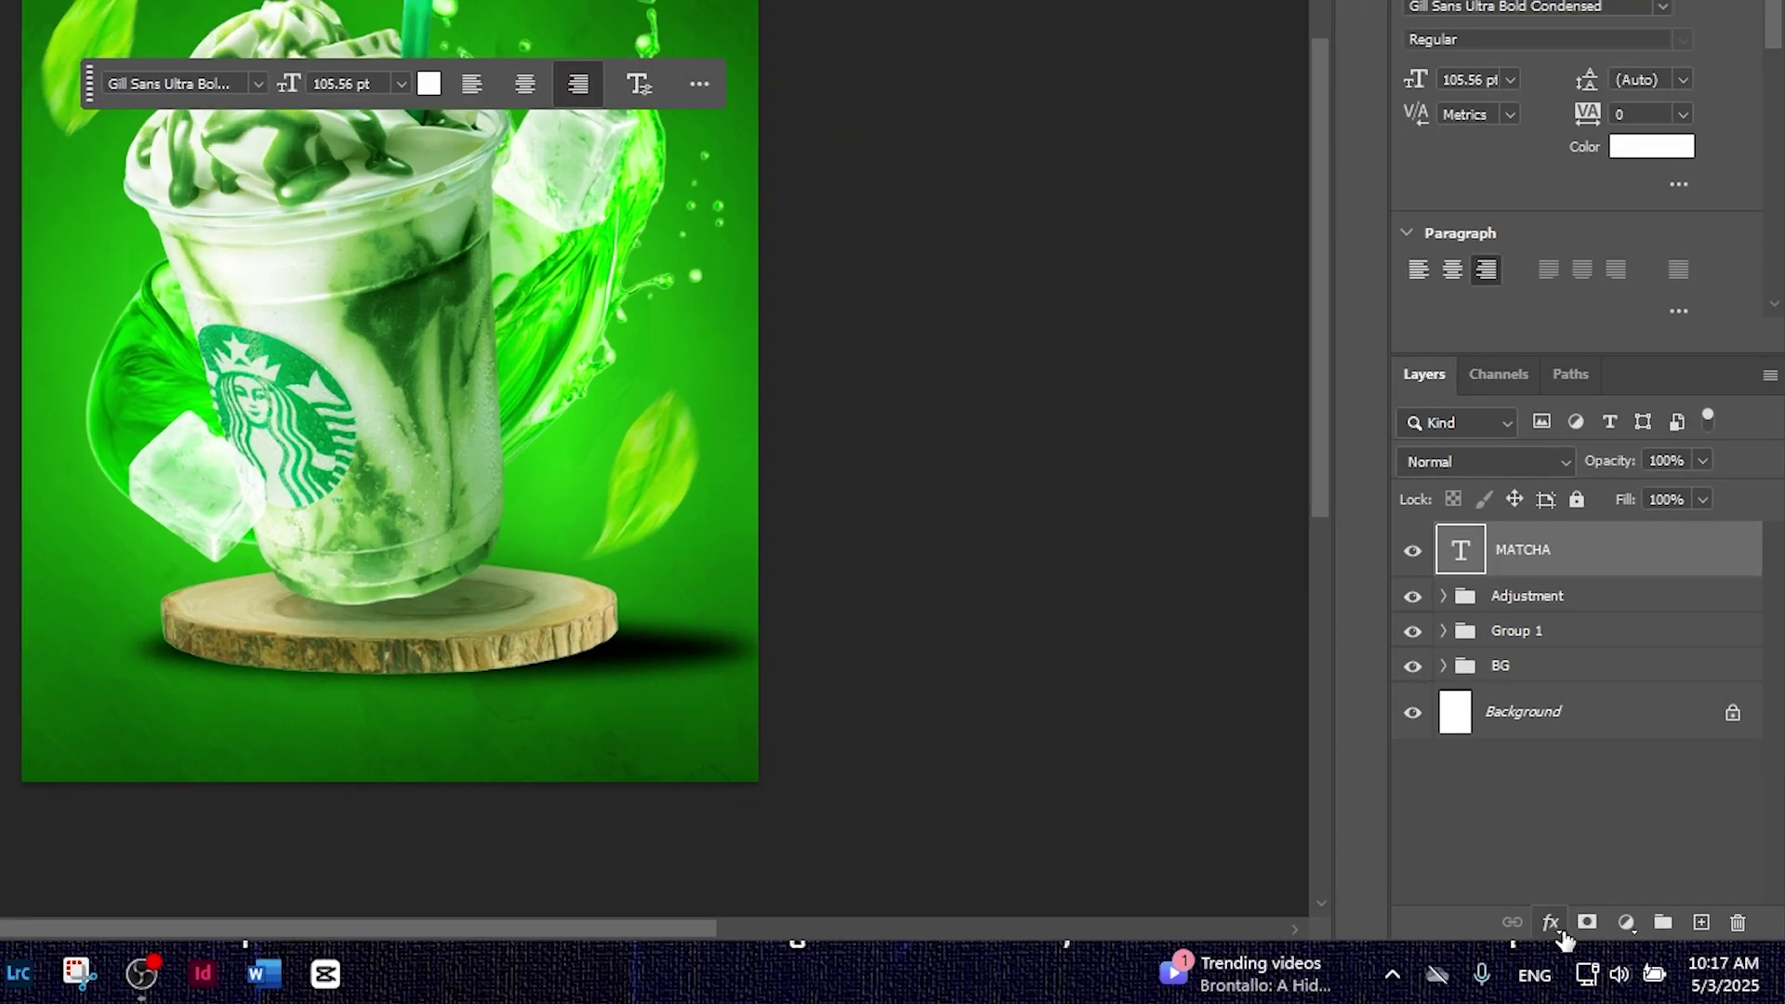
pyautogui.click(1628, 947)
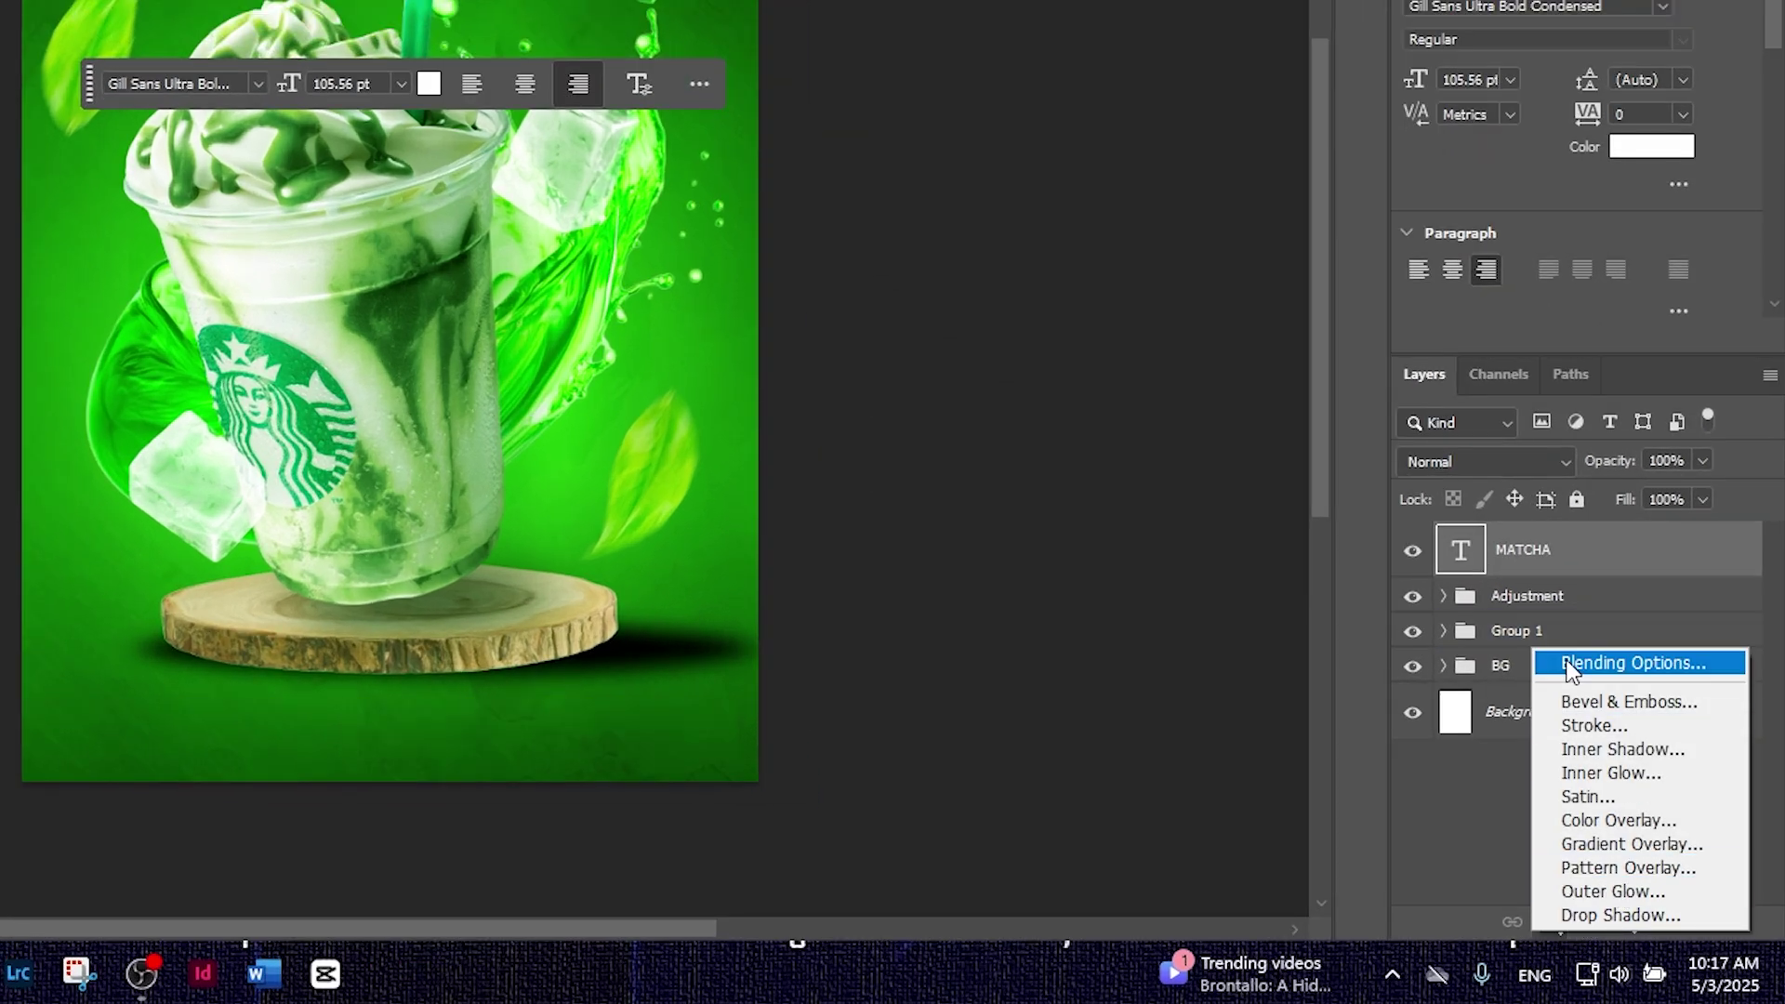
pyautogui.click(1617, 662)
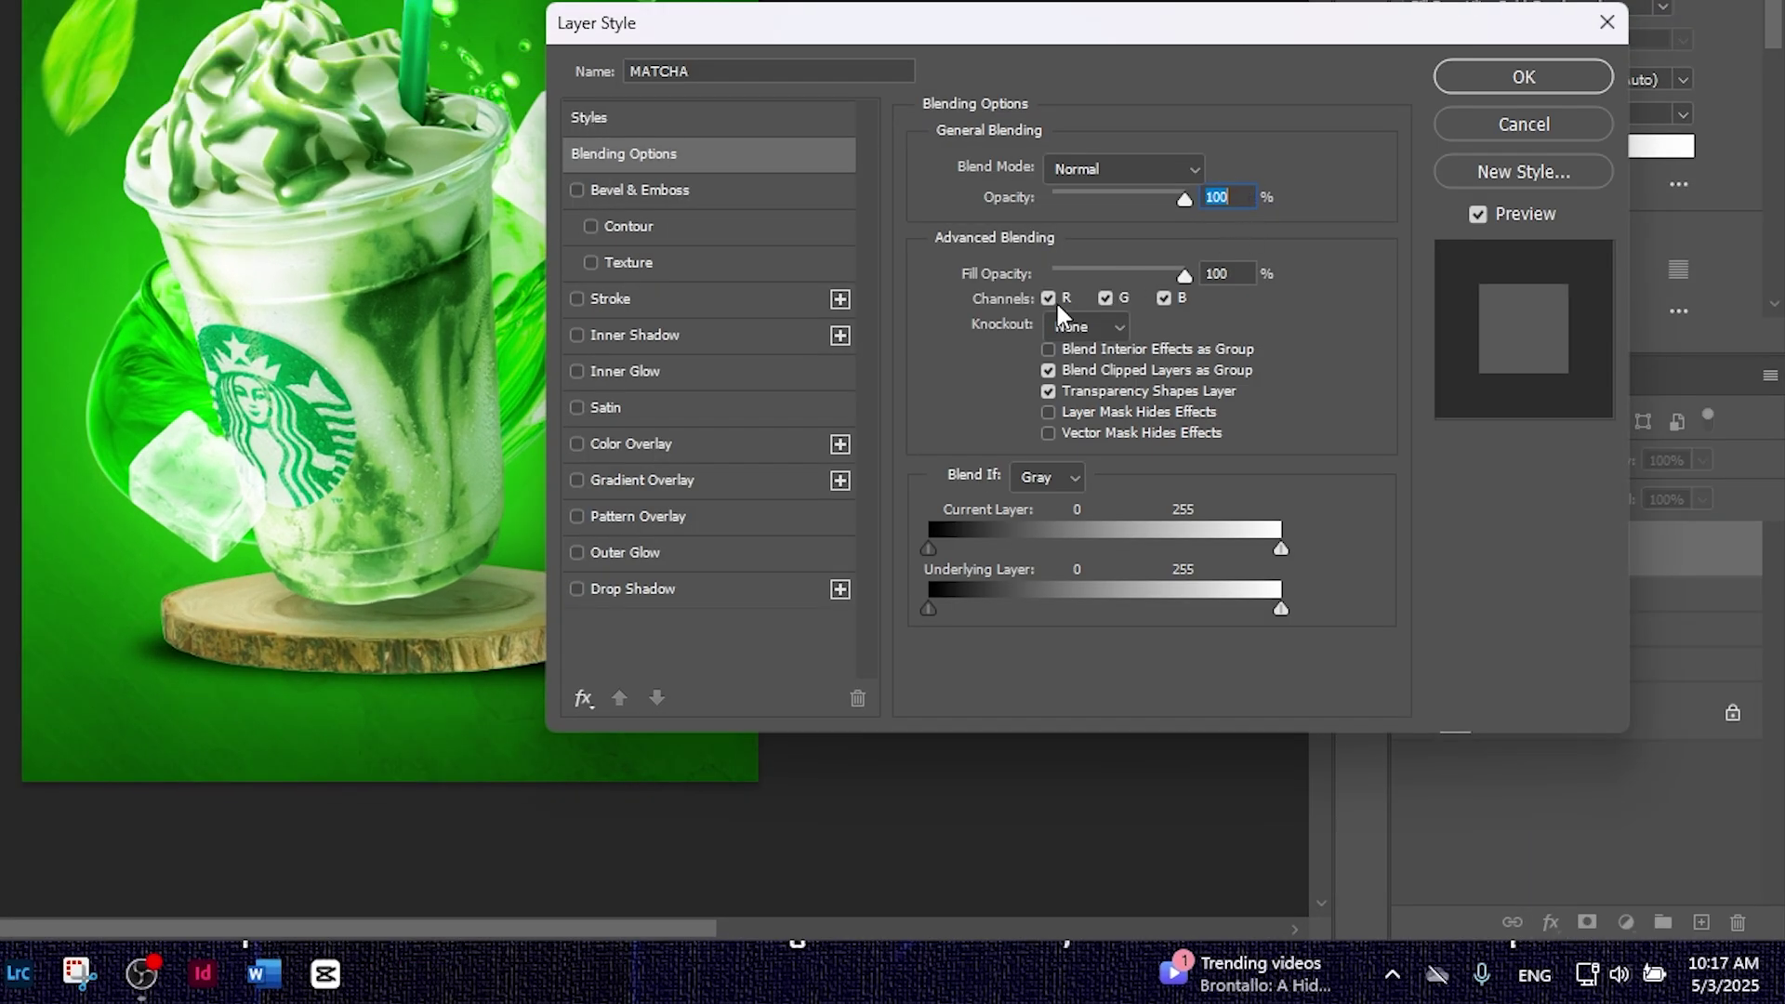
pyautogui.click(650, 589)
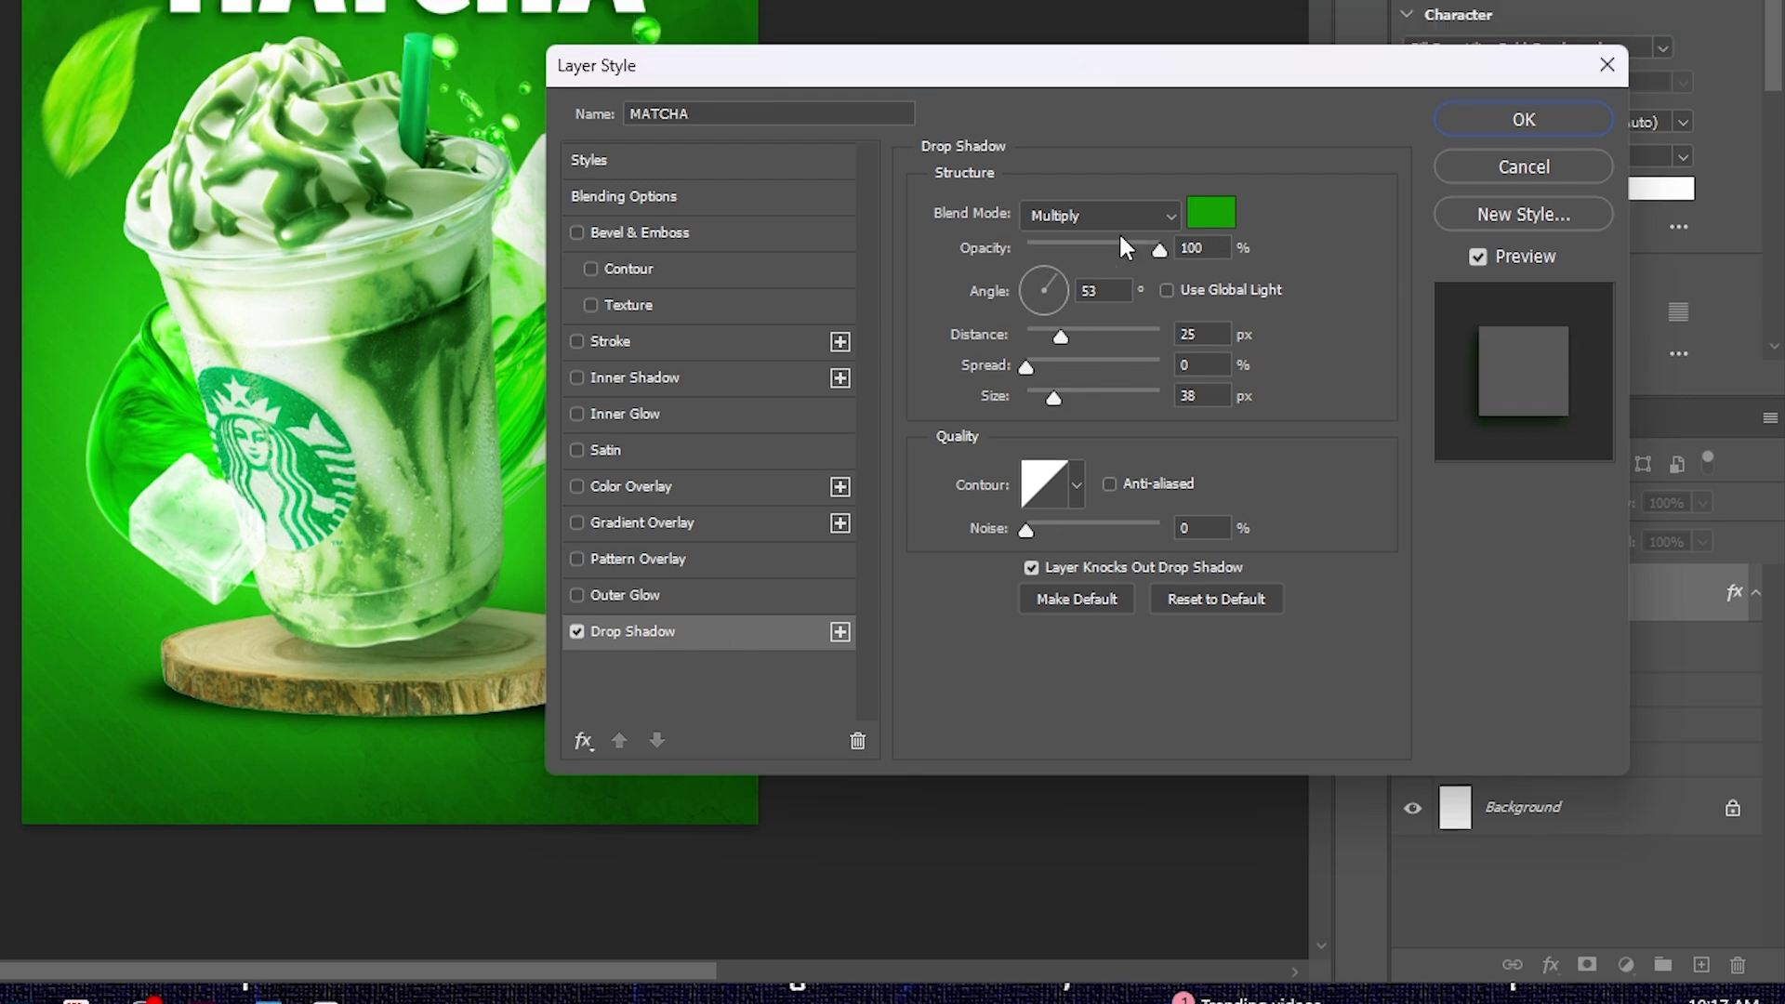
pyautogui.click(1106, 173)
pyautogui.click(1049, 406)
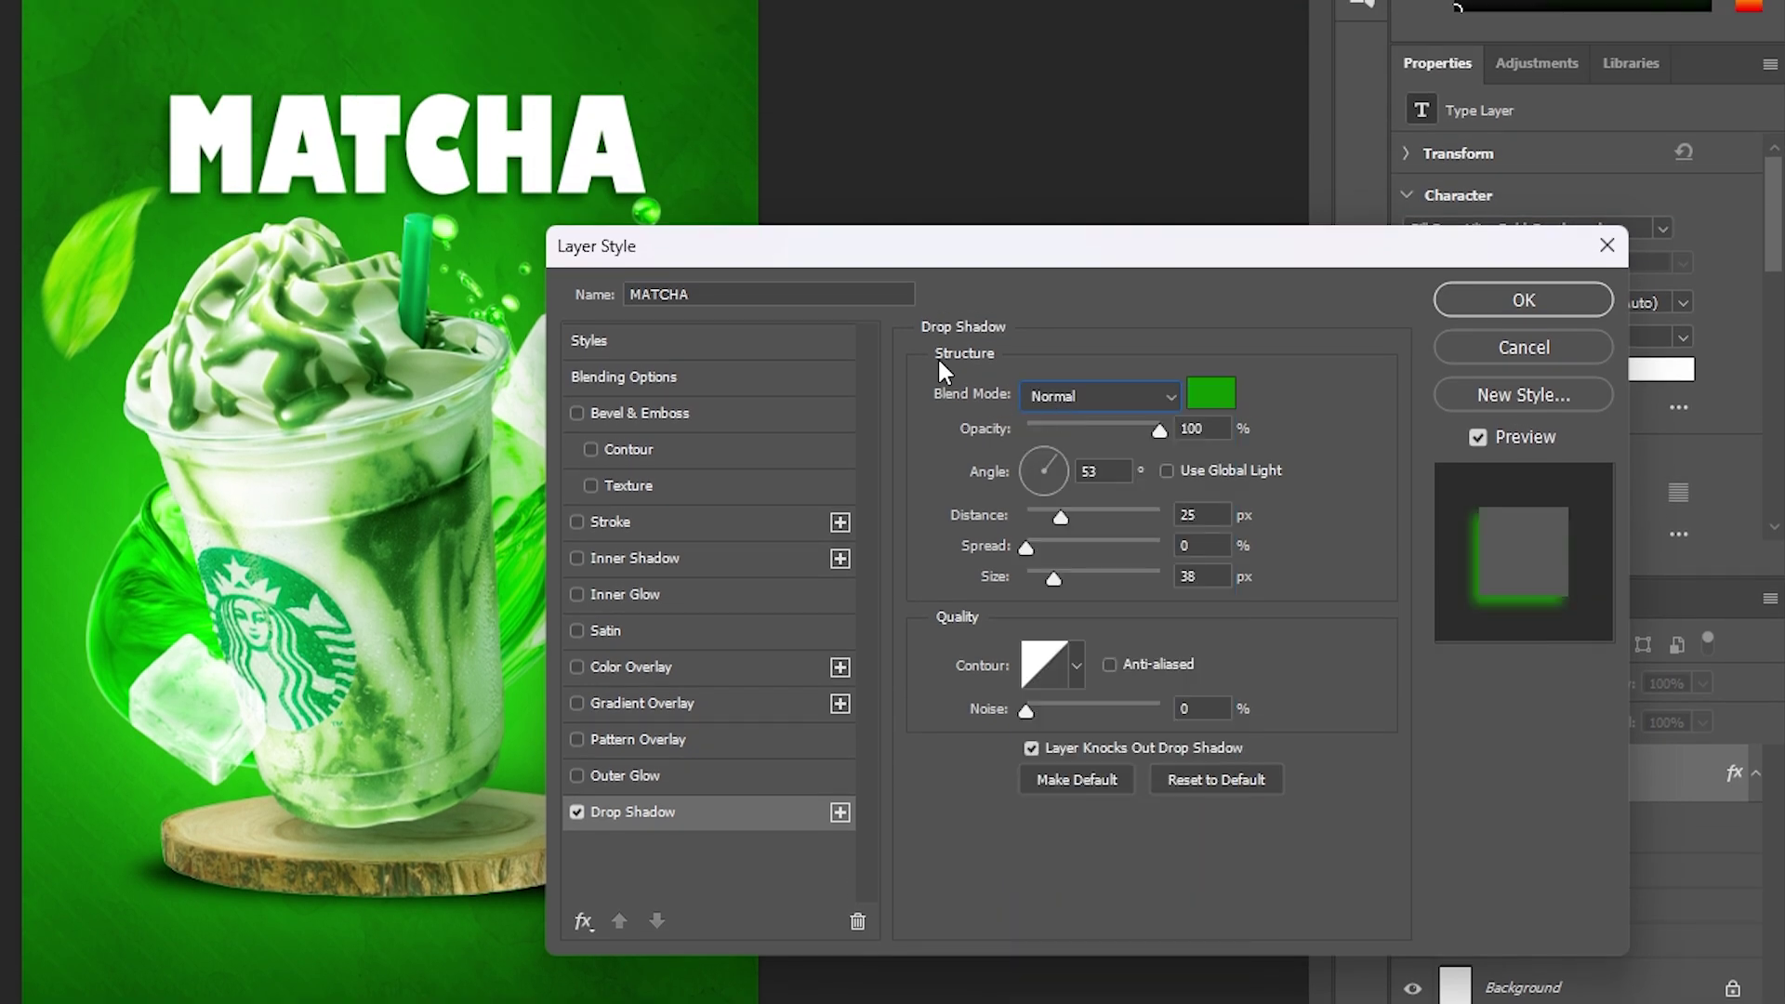
# Shift the drop shadow to a 97° angle and 58 px distance, and sample a dark green from the poster background as its color.
pyautogui.moveTo(523, 202); pyautogui.dragTo(534, 220)
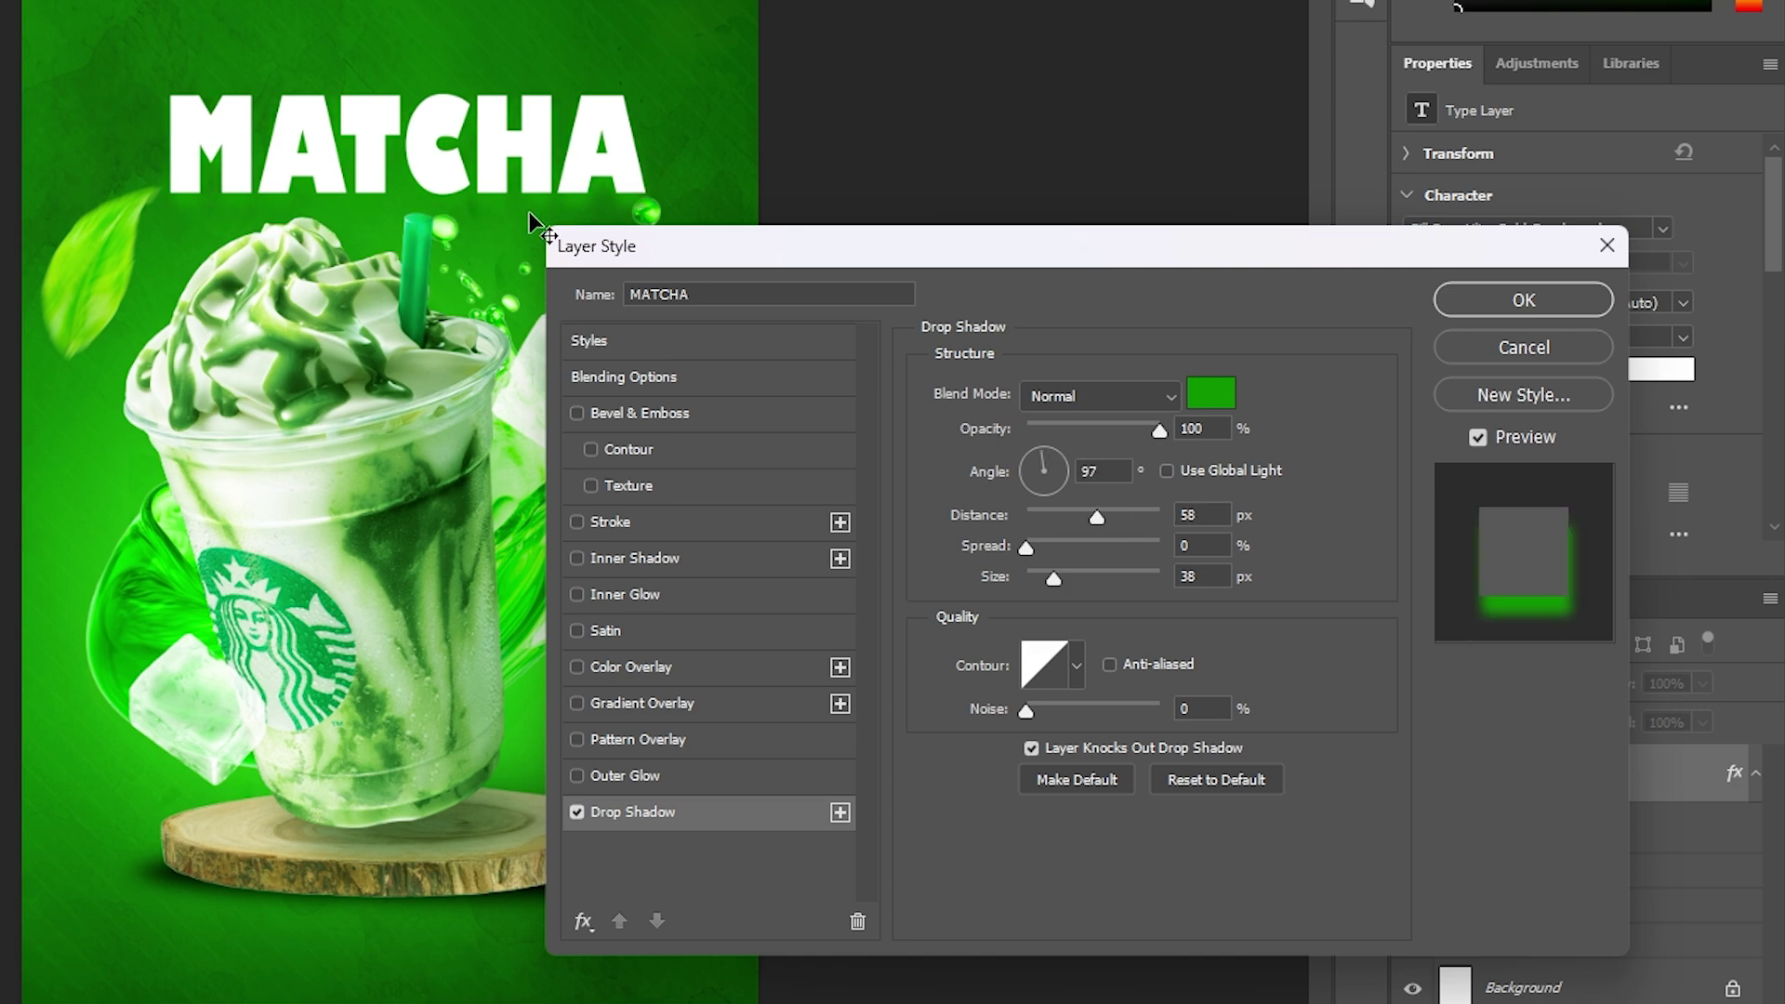
pyautogui.click(1191, 392)
pyautogui.click(630, 39)
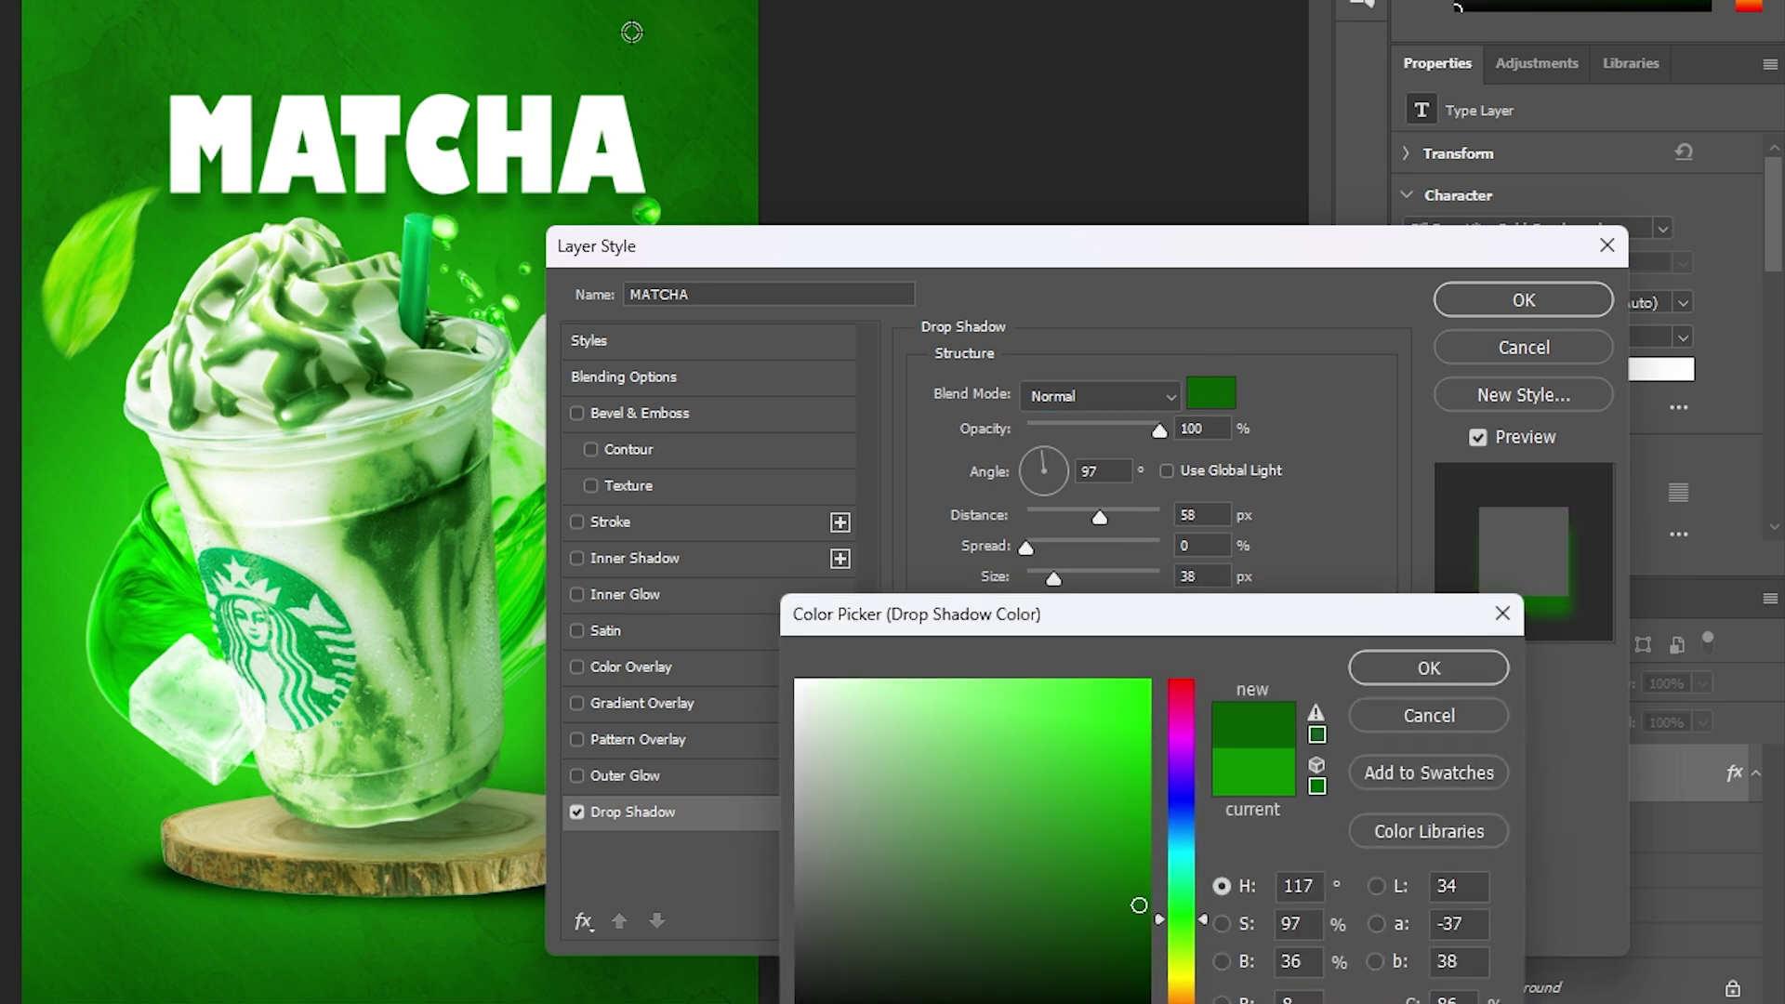
pyautogui.click(1423, 667)
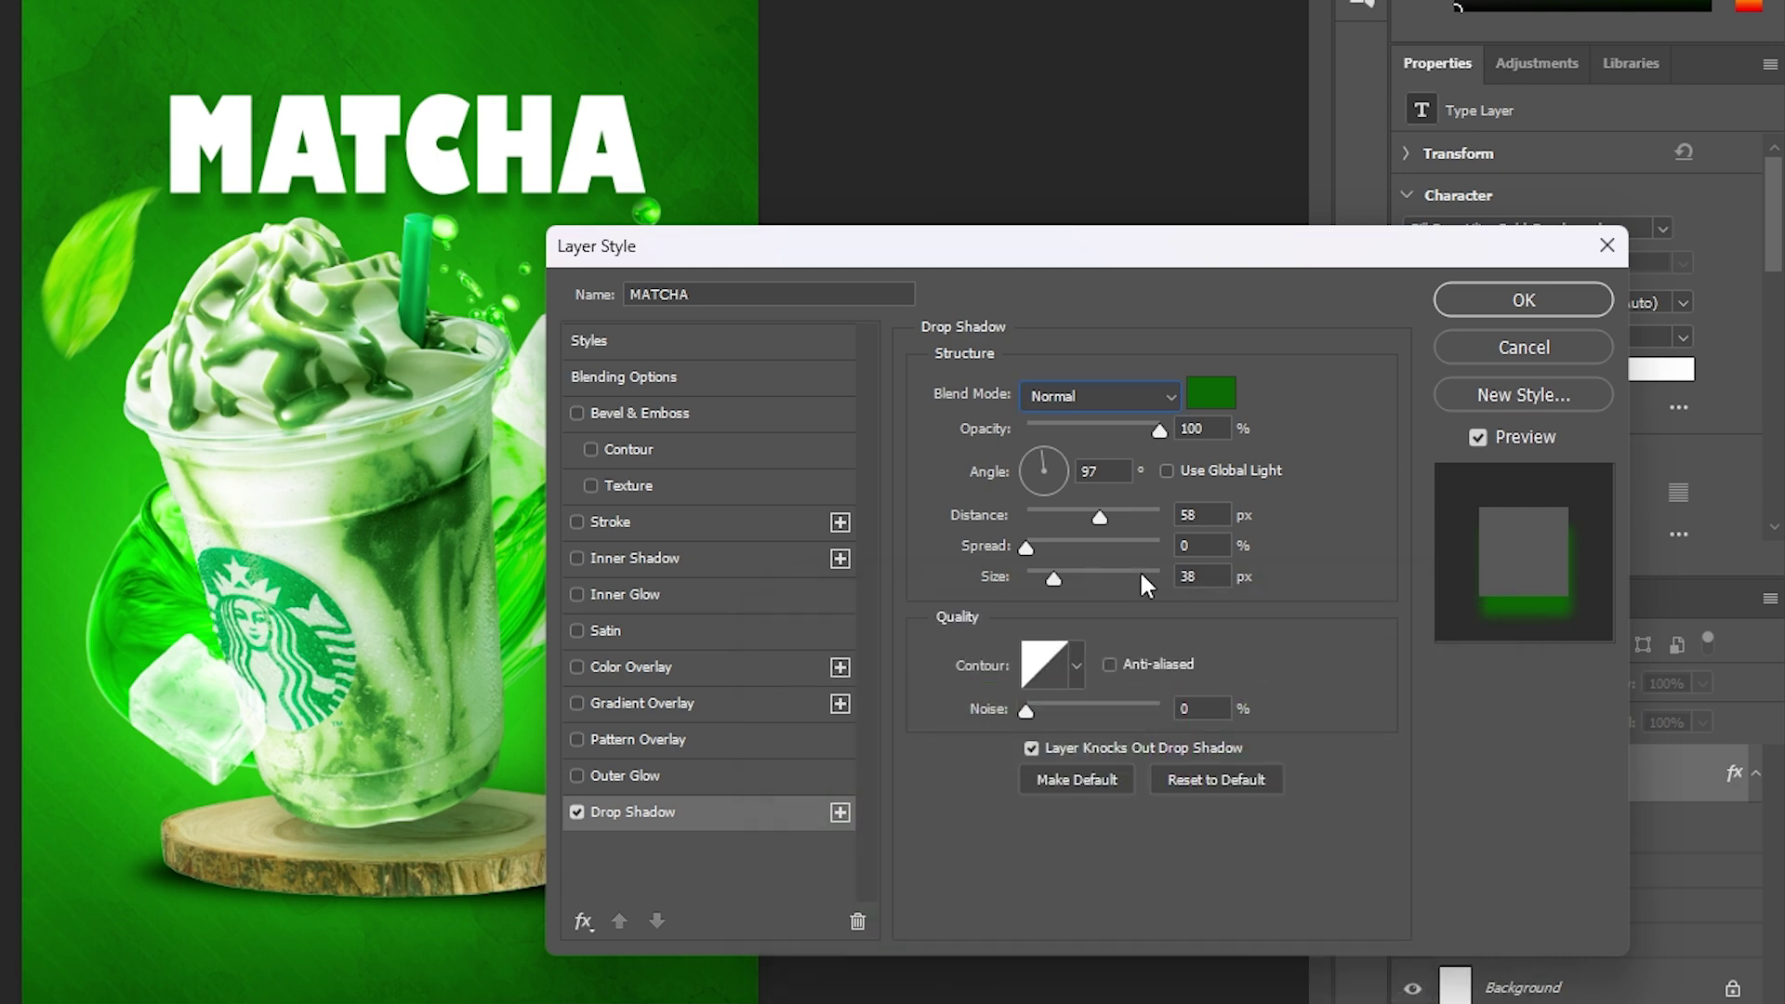
# Harden the MATCHA drop shadow with size 0 px, distance 48 px and angle 125°, and apply the layer style.
pyautogui.moveTo(1097, 508)
pyautogui.mouseDown()
pyautogui.moveTo(1031, 512)
pyautogui.moveTo(1080, 517)
pyautogui.mouseUp()
pyautogui.moveTo(1053, 578); pyautogui.dragTo(1026, 579)
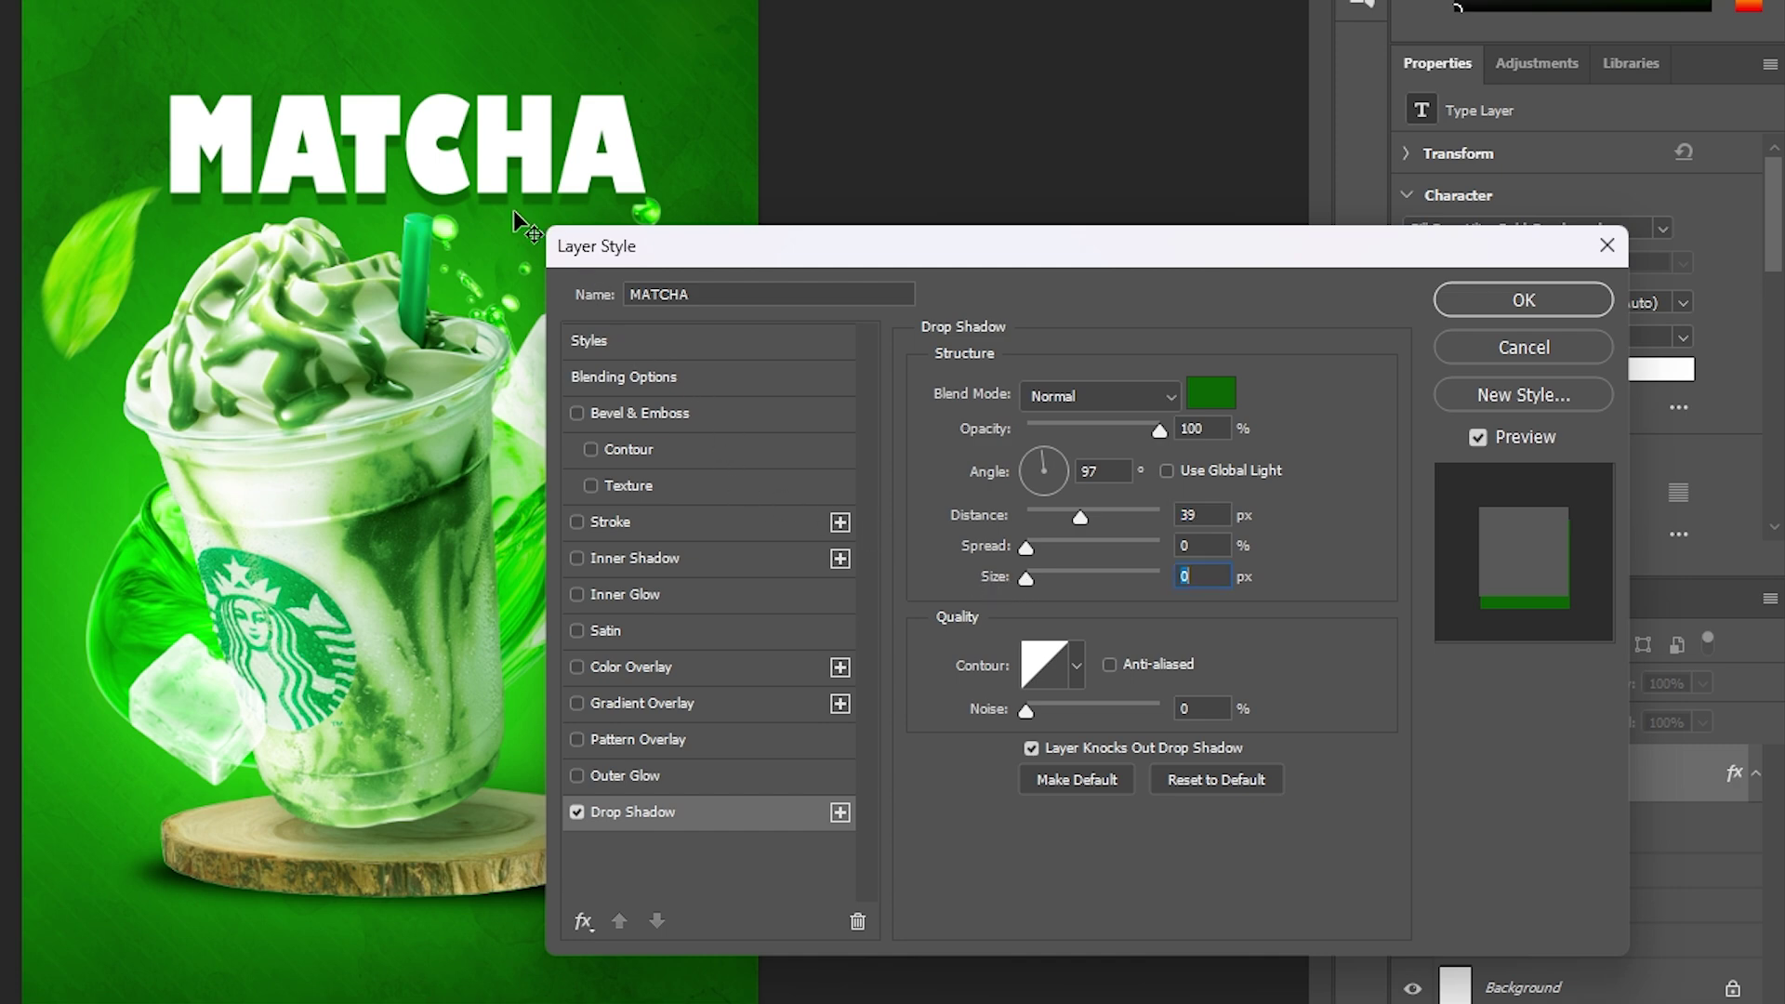
pyautogui.moveTo(513, 206); pyautogui.dragTo(525, 199)
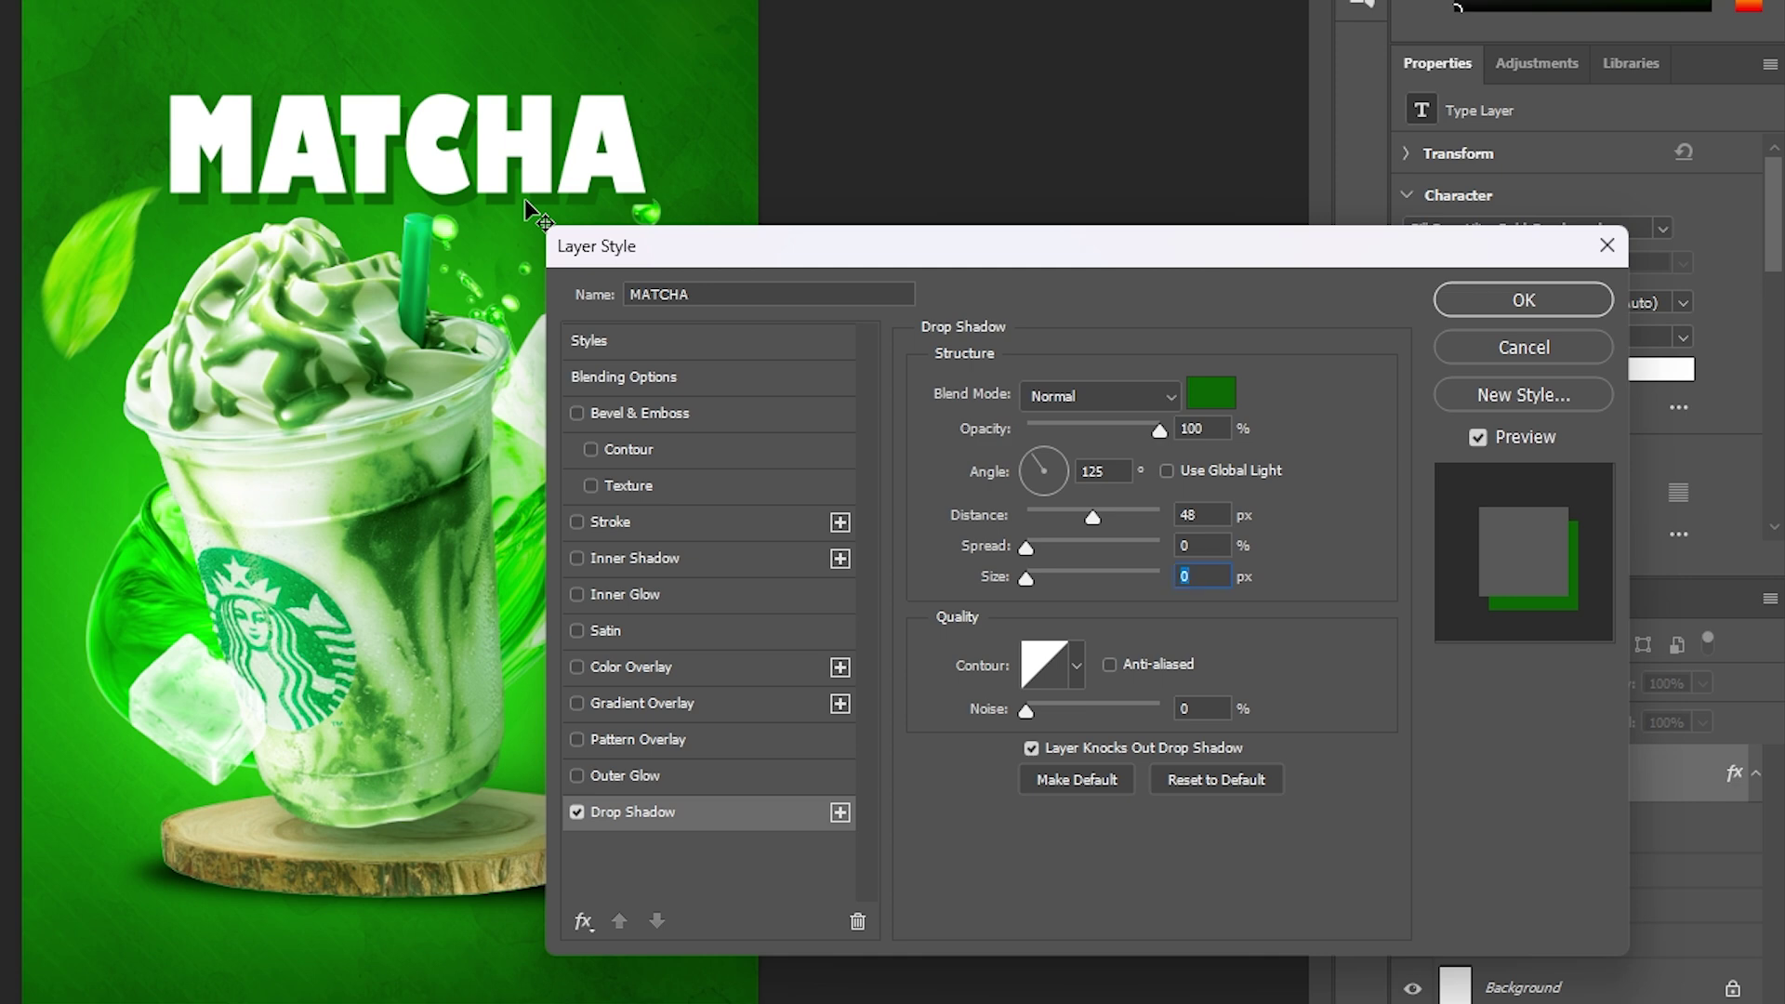
pyautogui.click(1541, 302)
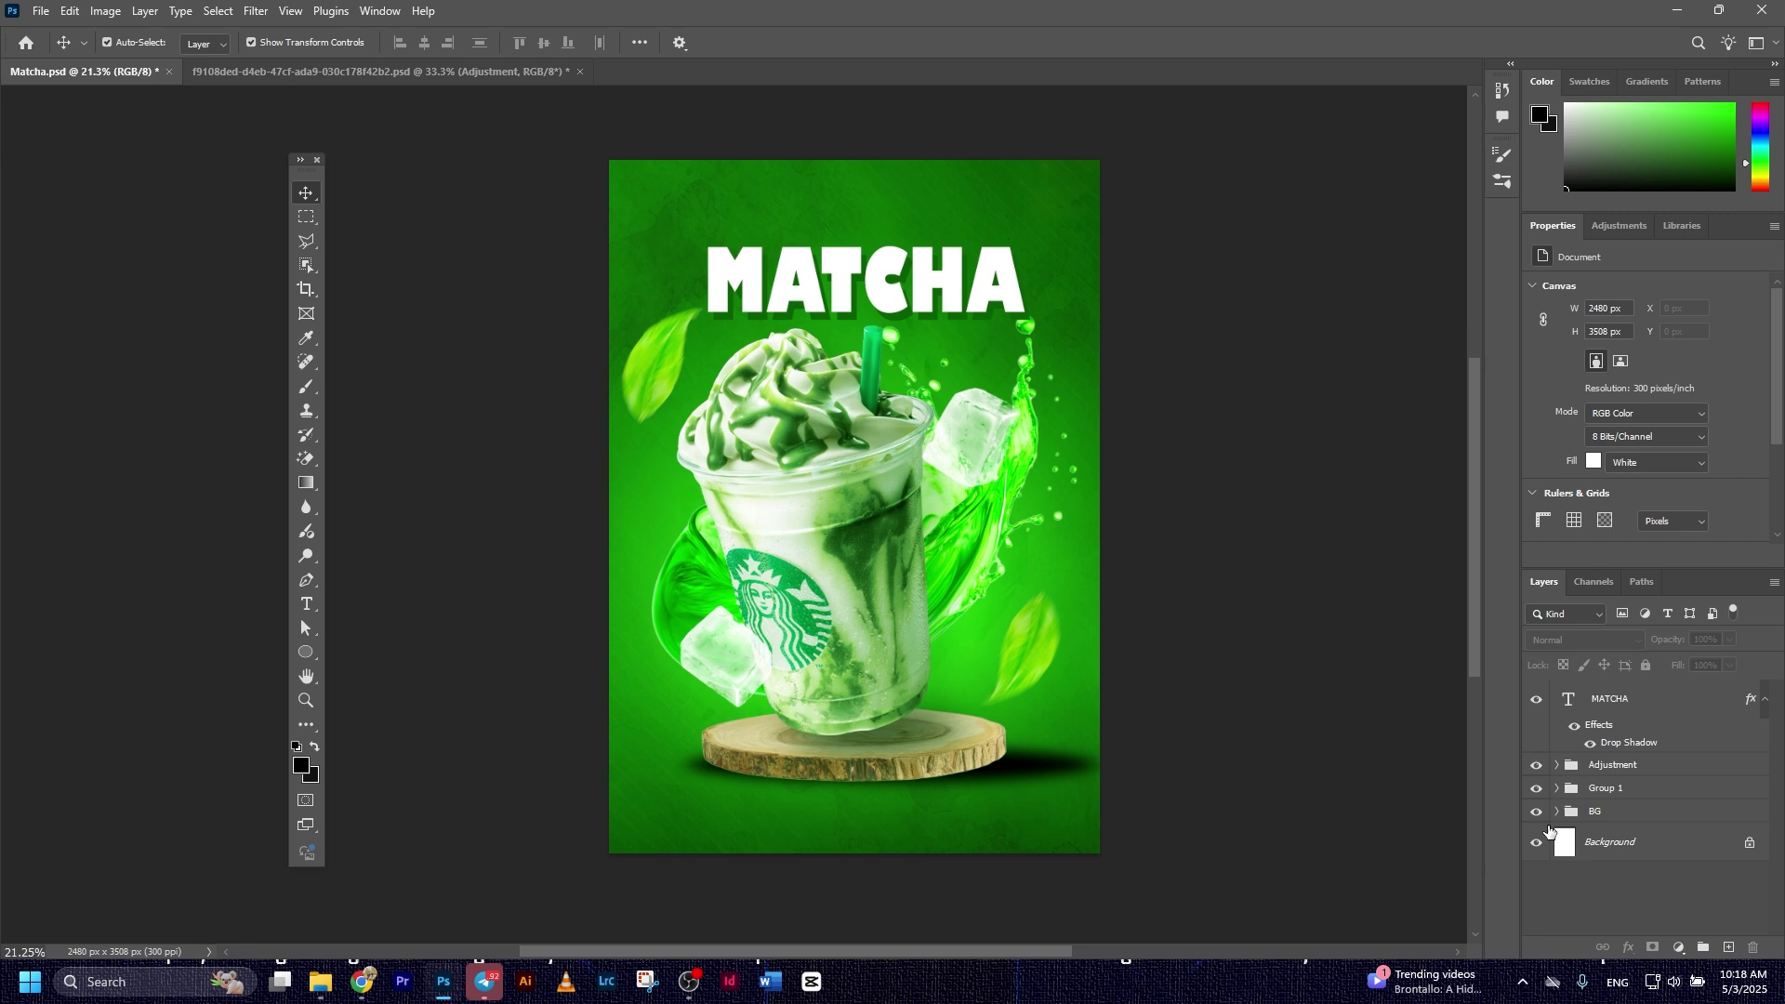
# Place the Light image above the Shadow copy layer in the BG group, scaled to about 1557 x 2754 px over the poster's upper-left area.
pyautogui.click(1443, 942)
pyautogui.scroll(-2, 1529, 986)
pyautogui.click(1636, 769)
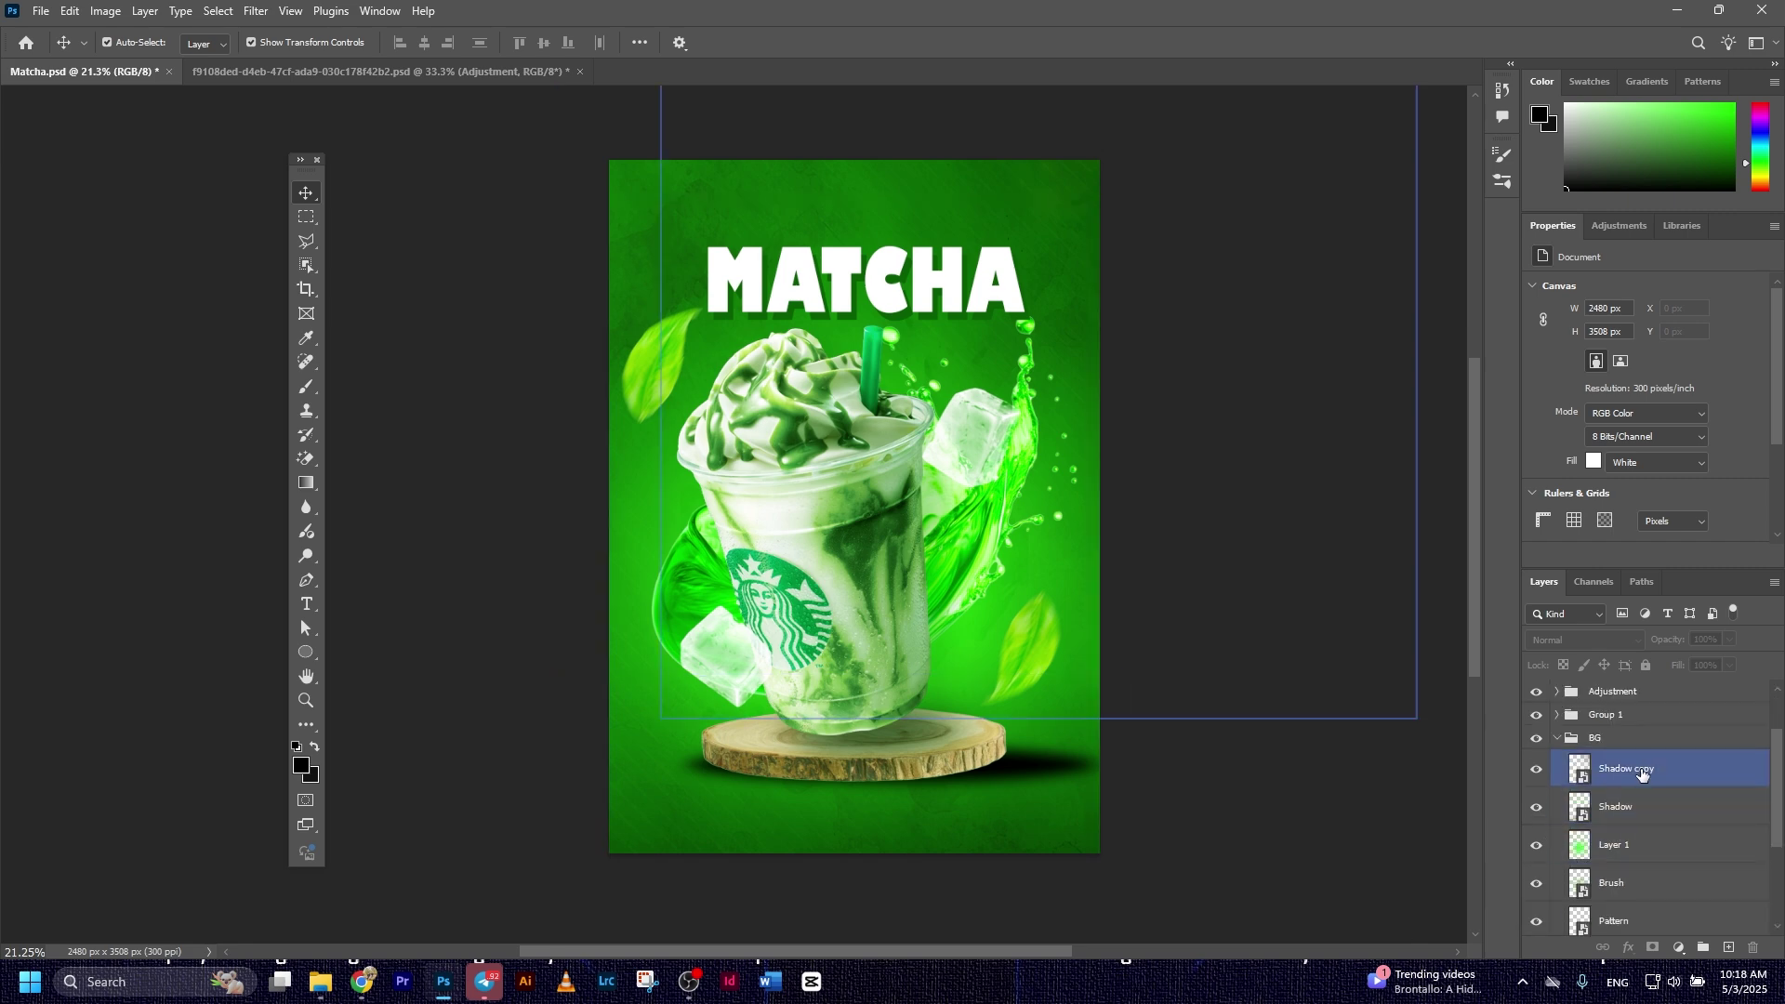
pyautogui.click(41, 11)
pyautogui.click(146, 364)
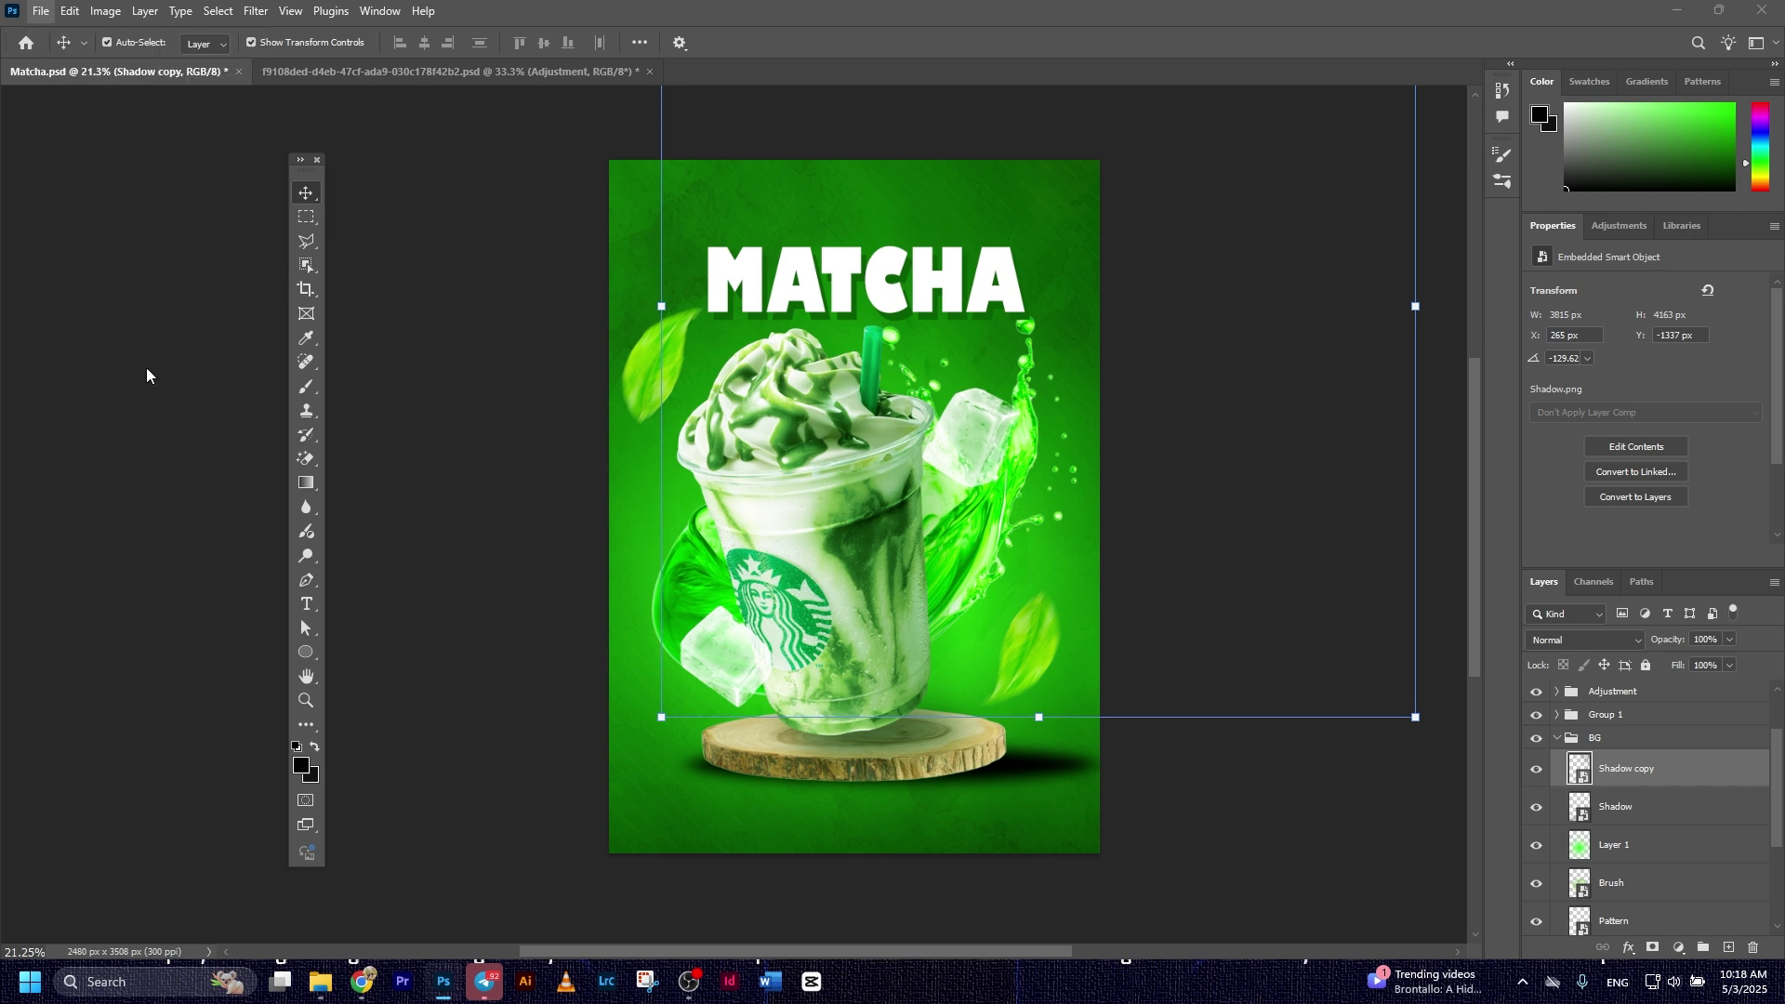
pyautogui.click(727, 143)
pyautogui.doubleClick(727, 143)
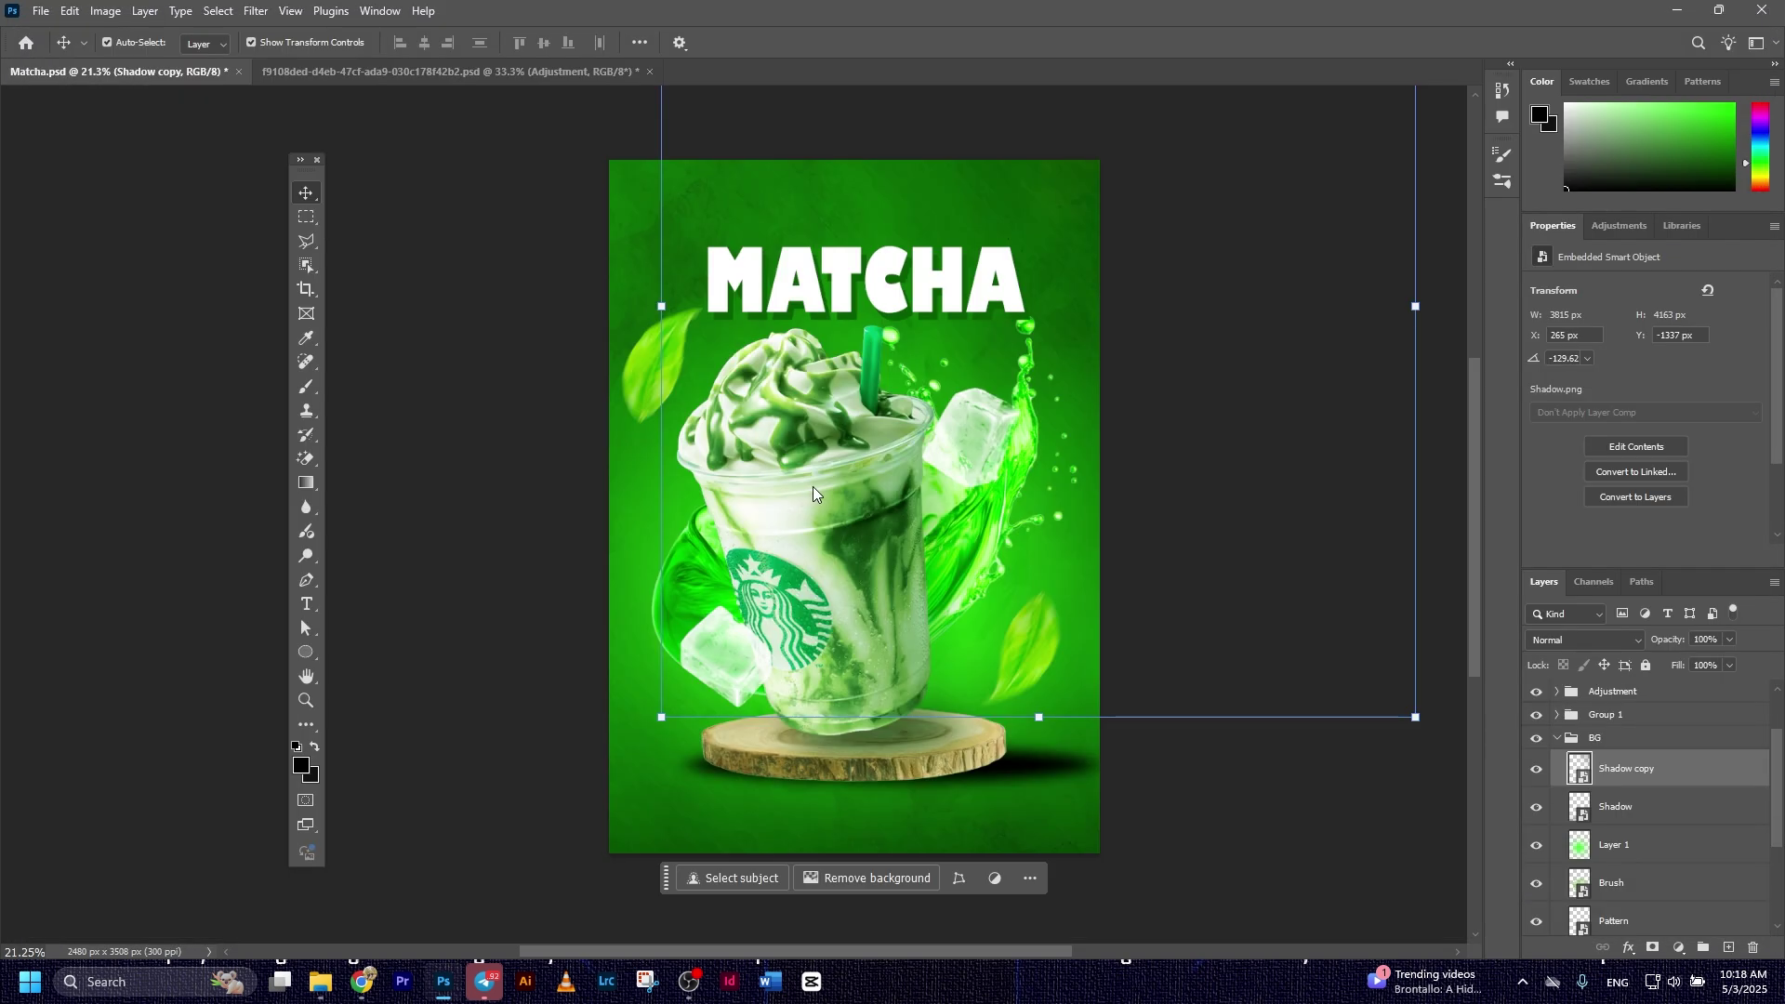
pyautogui.moveTo(779, 335); pyautogui.dragTo(632, 163)
pyautogui.moveTo(830, 527); pyautogui.dragTo(914, 696)
pyautogui.press('Return')
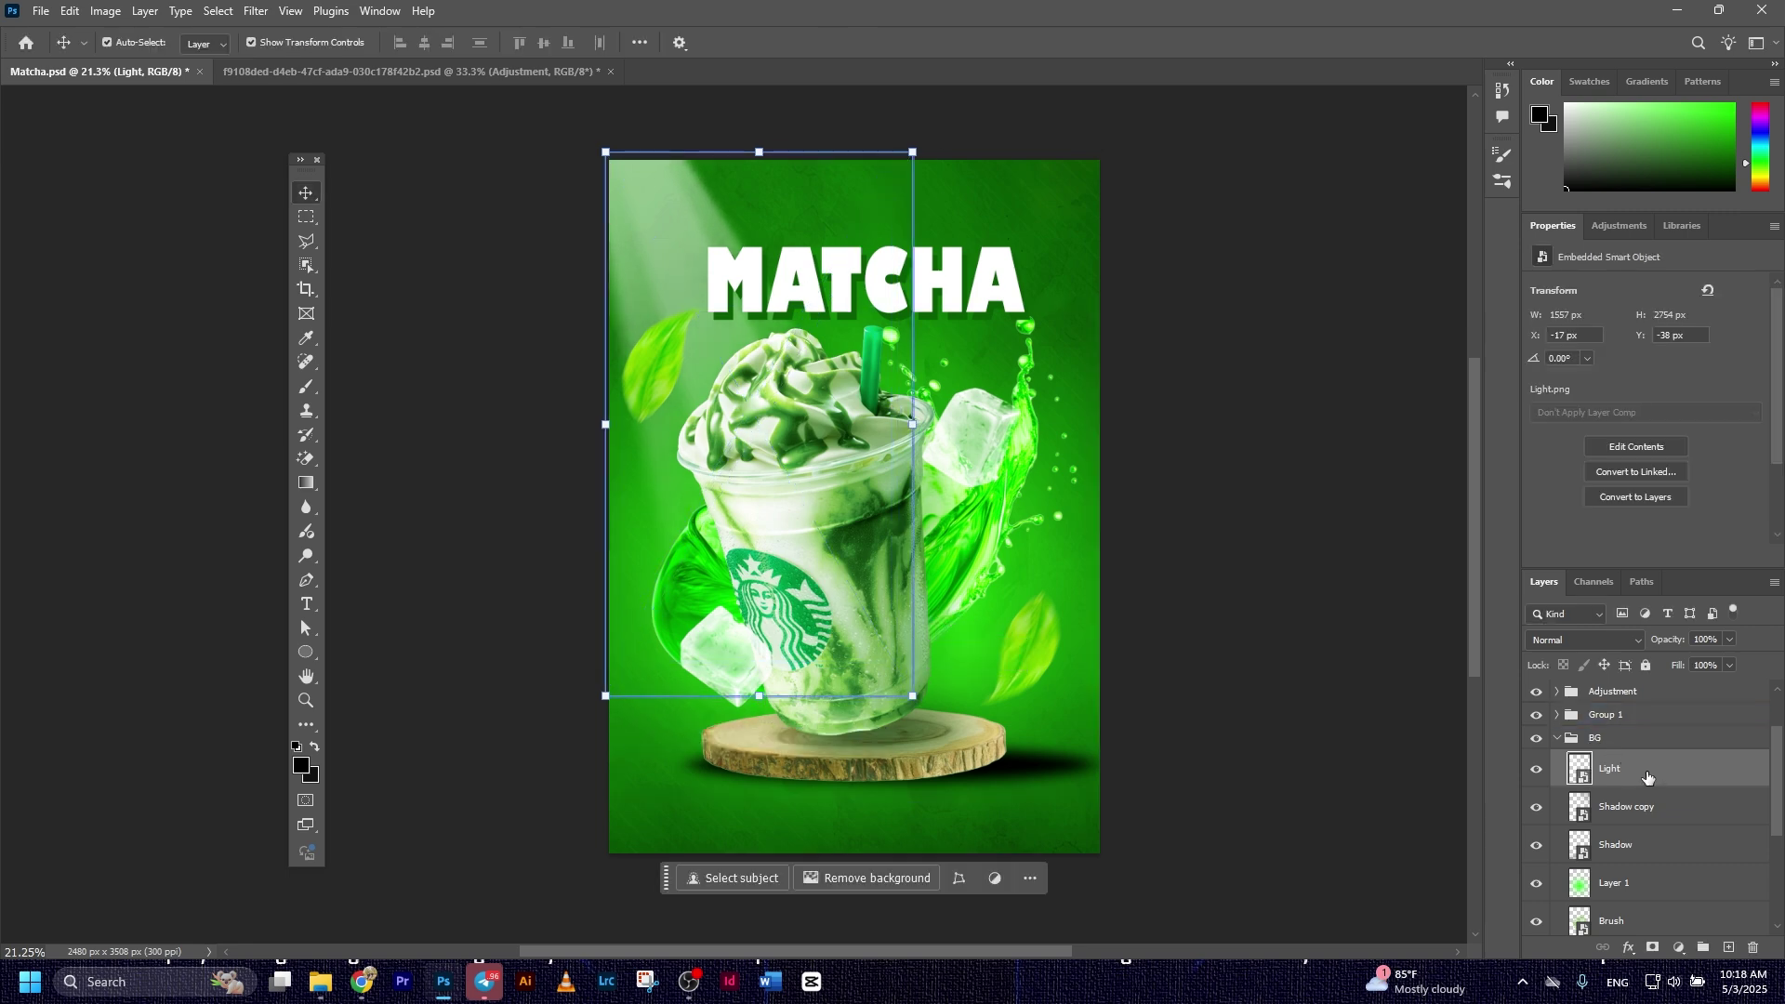
# Set the Light layer's blend mode to Overlay and deselect it.
pyautogui.click(1585, 640)
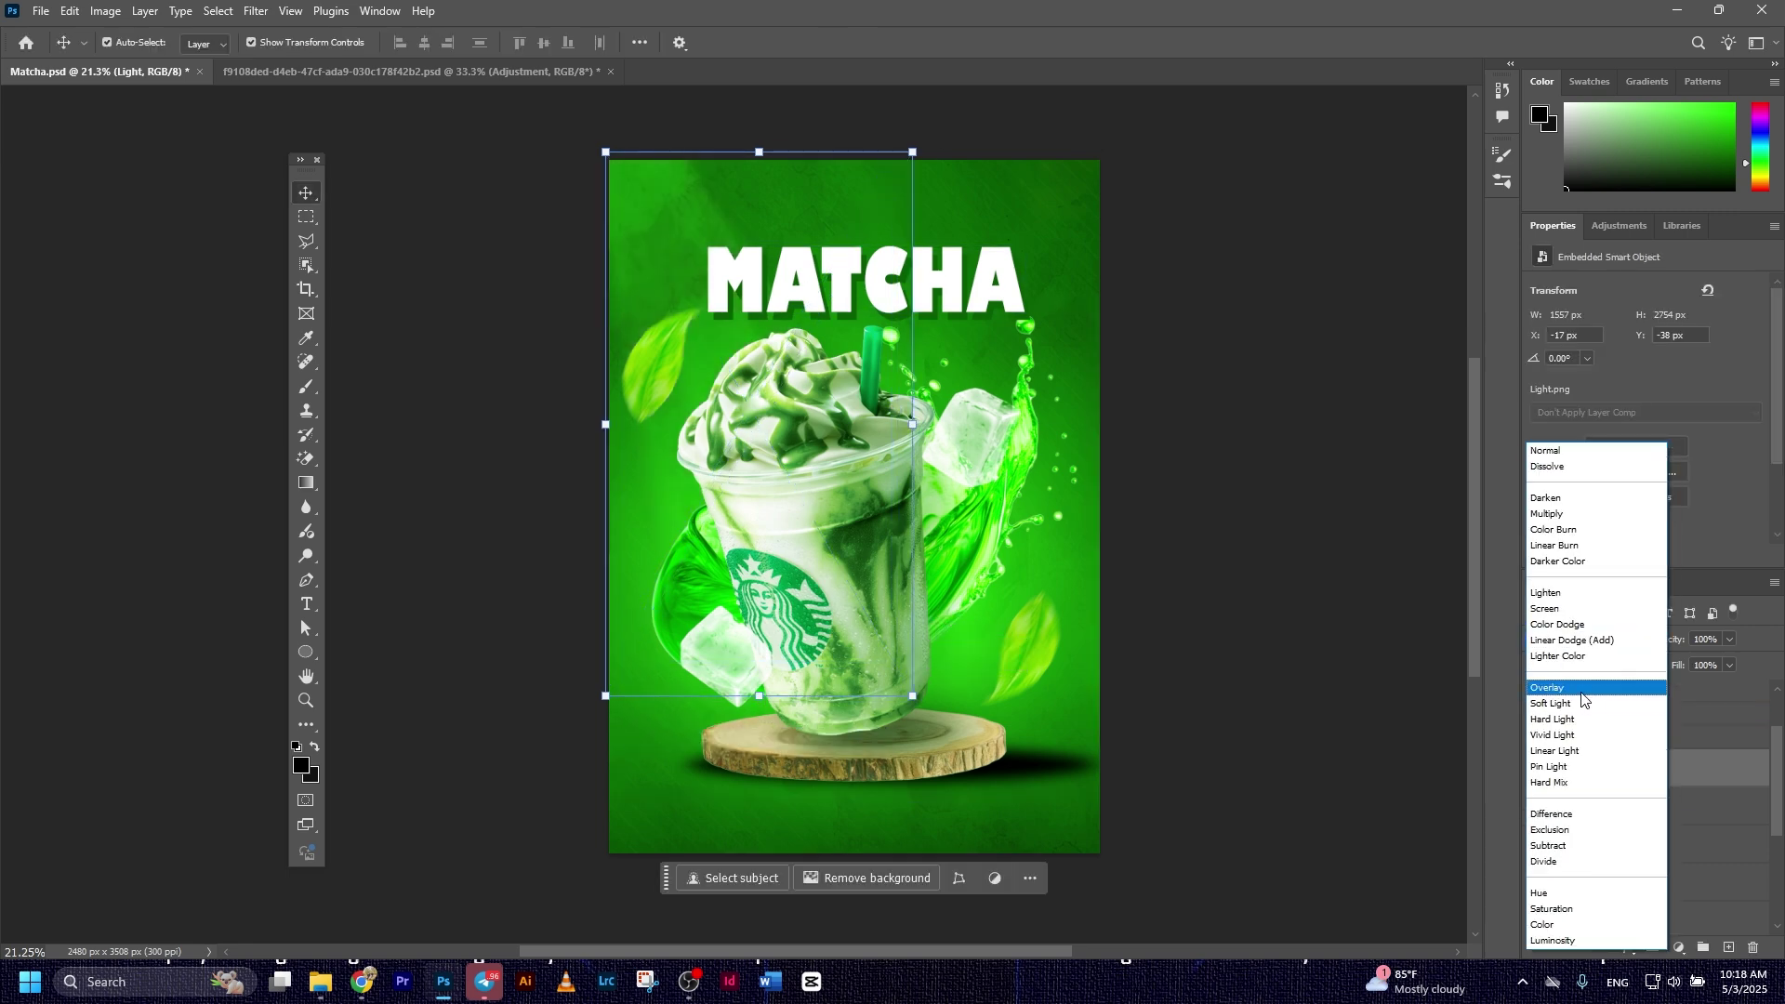
pyautogui.click(1581, 692)
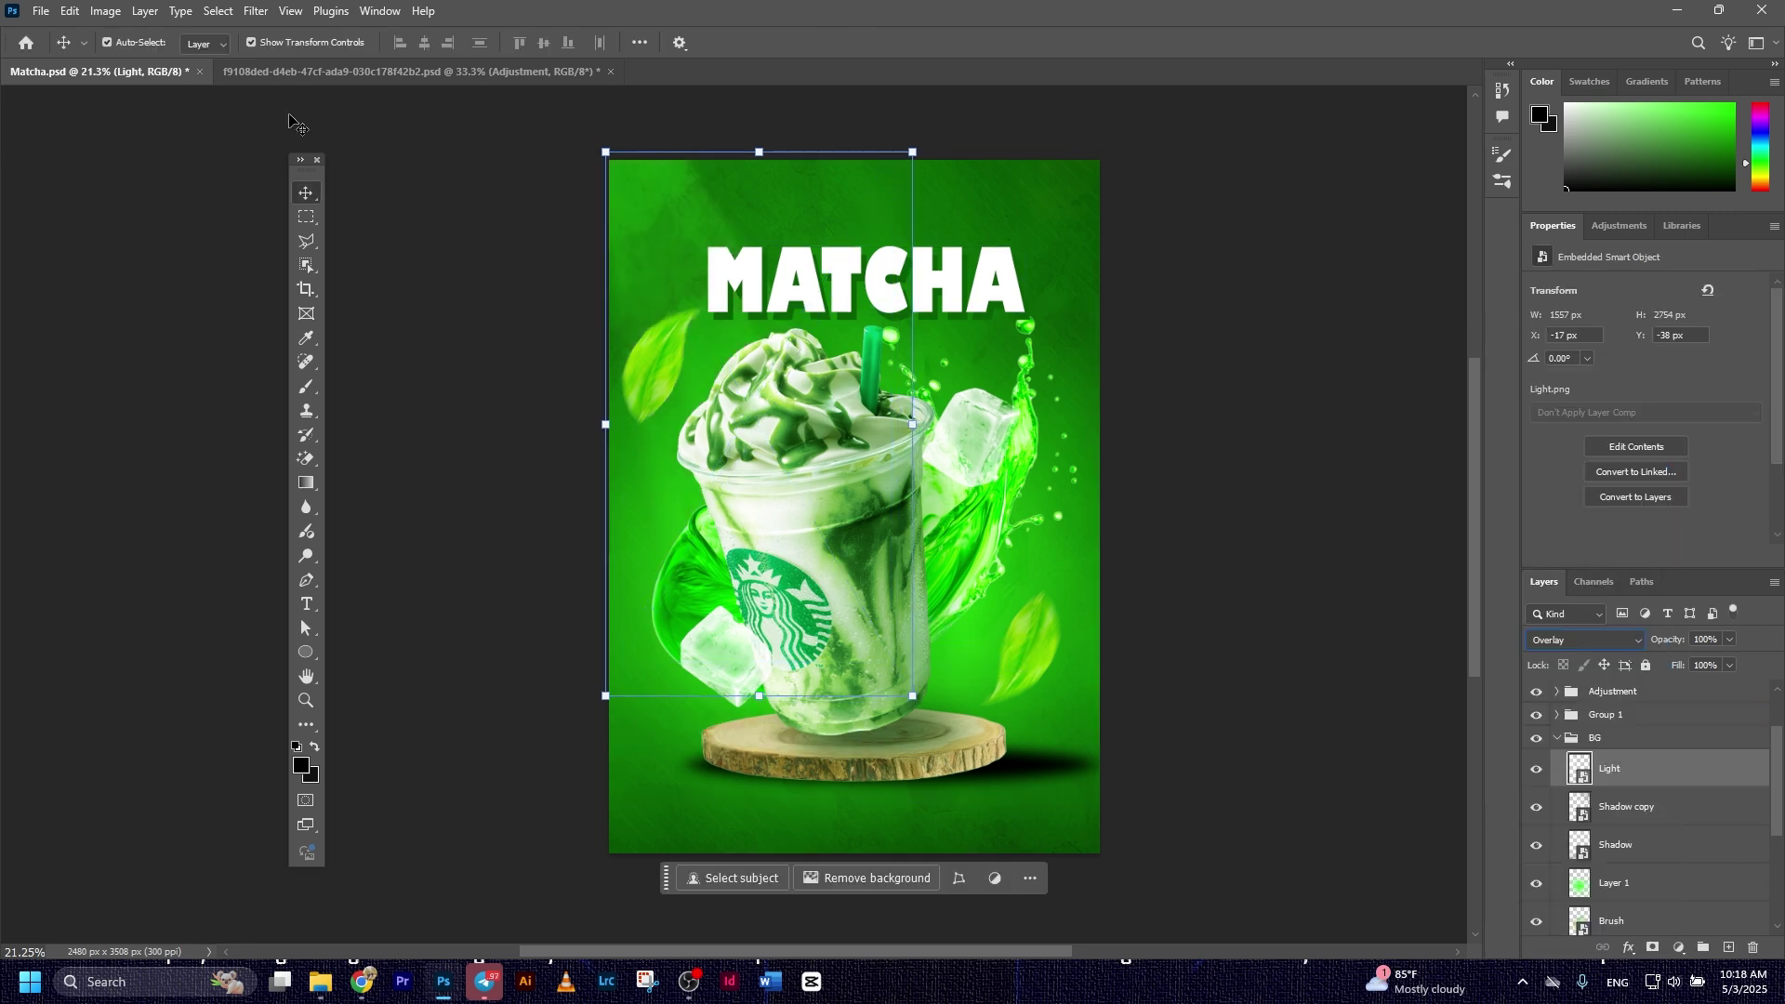
pyautogui.click(405, 123)
# Place the Ribbon image at about 197% scale, centered above the MATCHA title.
pyautogui.click(44, 11)
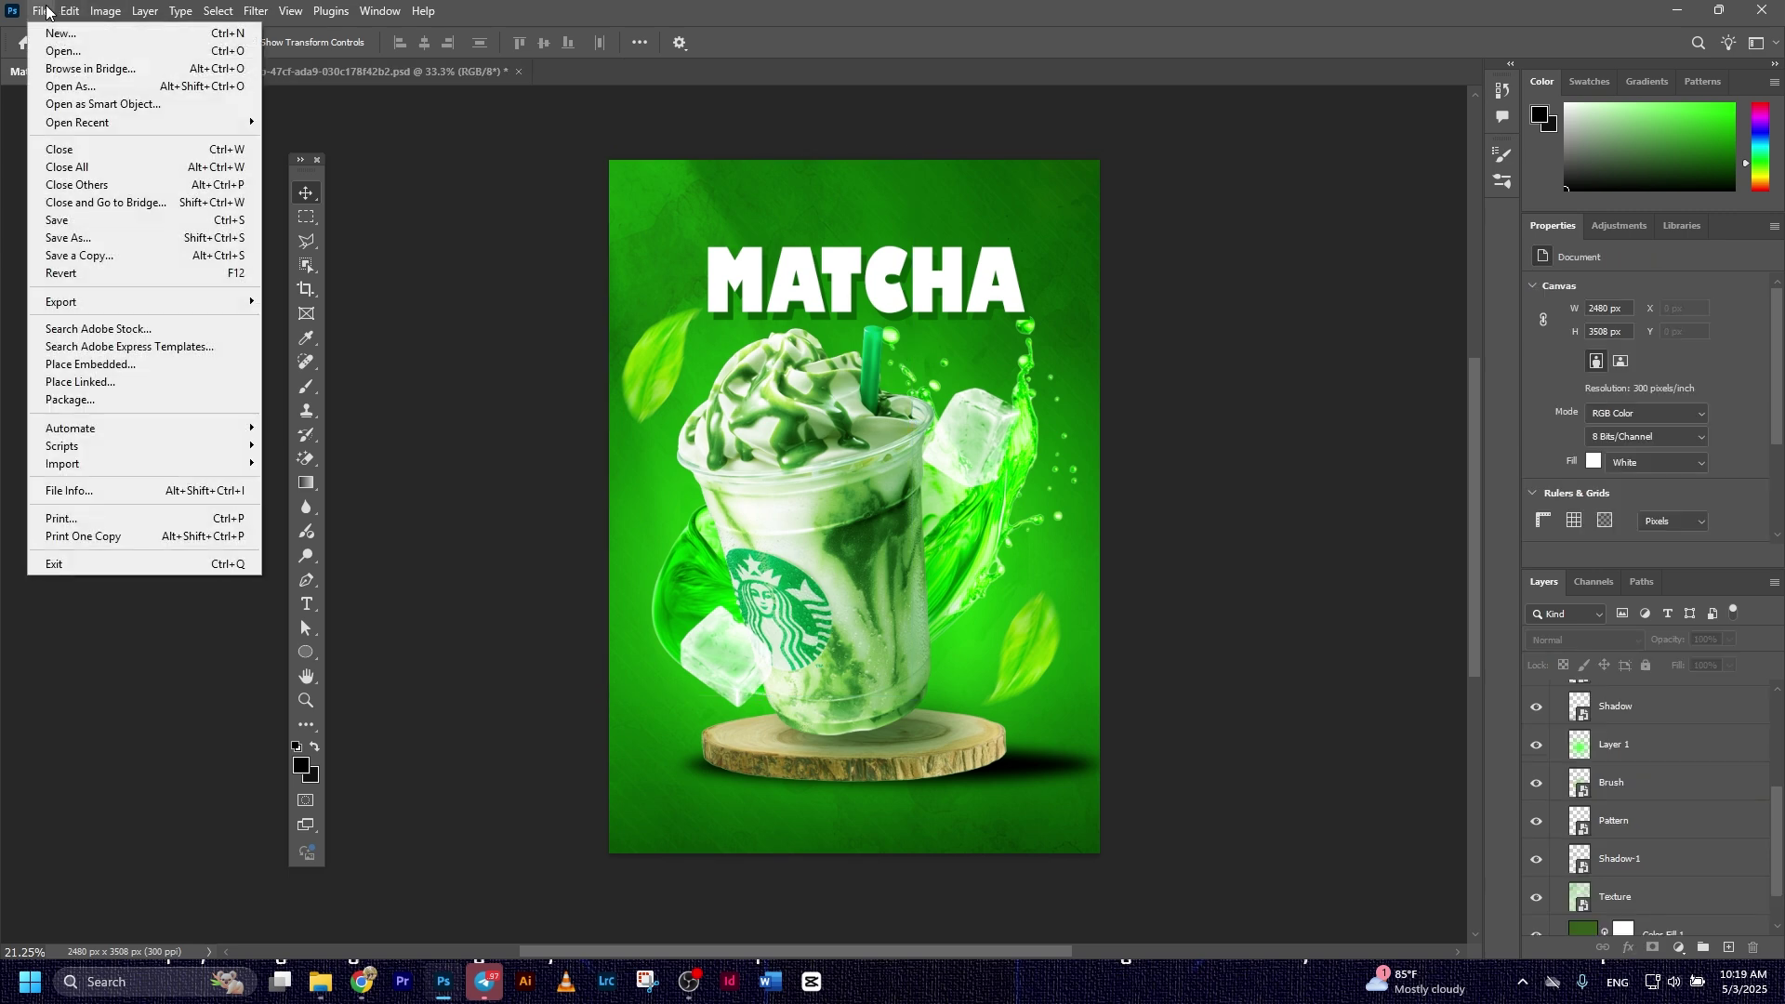
pyautogui.click(109, 365)
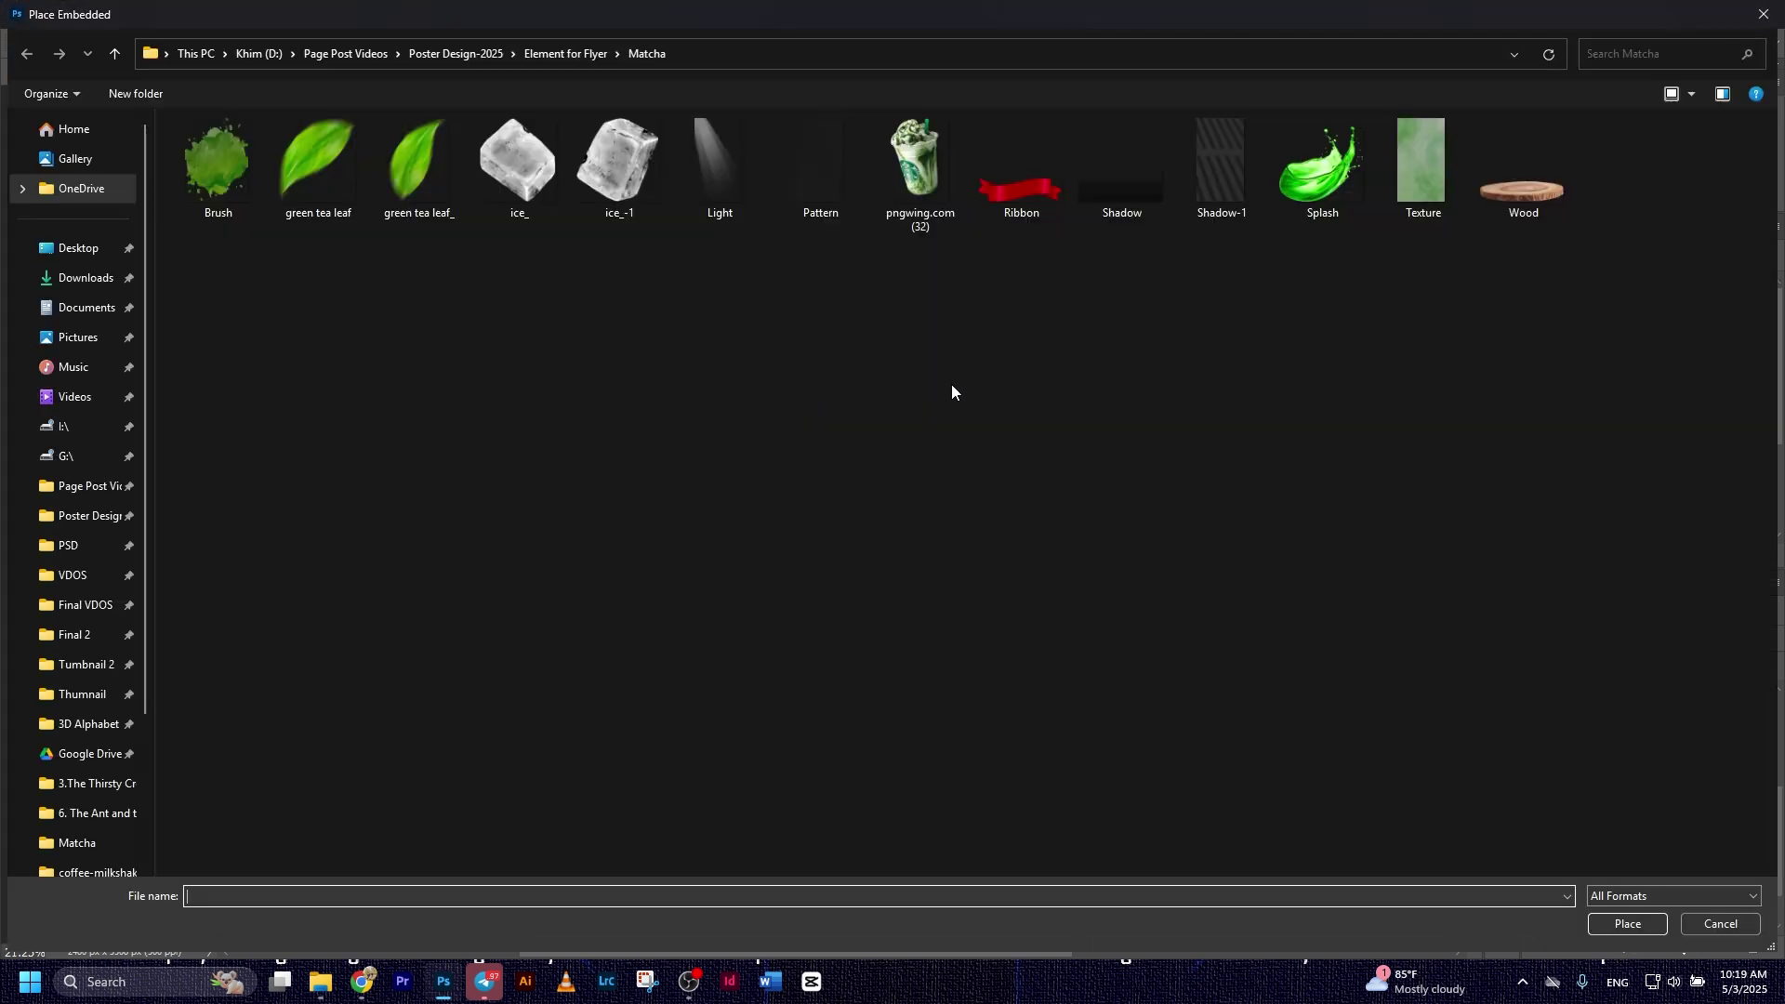
pyautogui.doubleClick(1007, 195)
pyautogui.moveTo(907, 510); pyautogui.dragTo(918, 198)
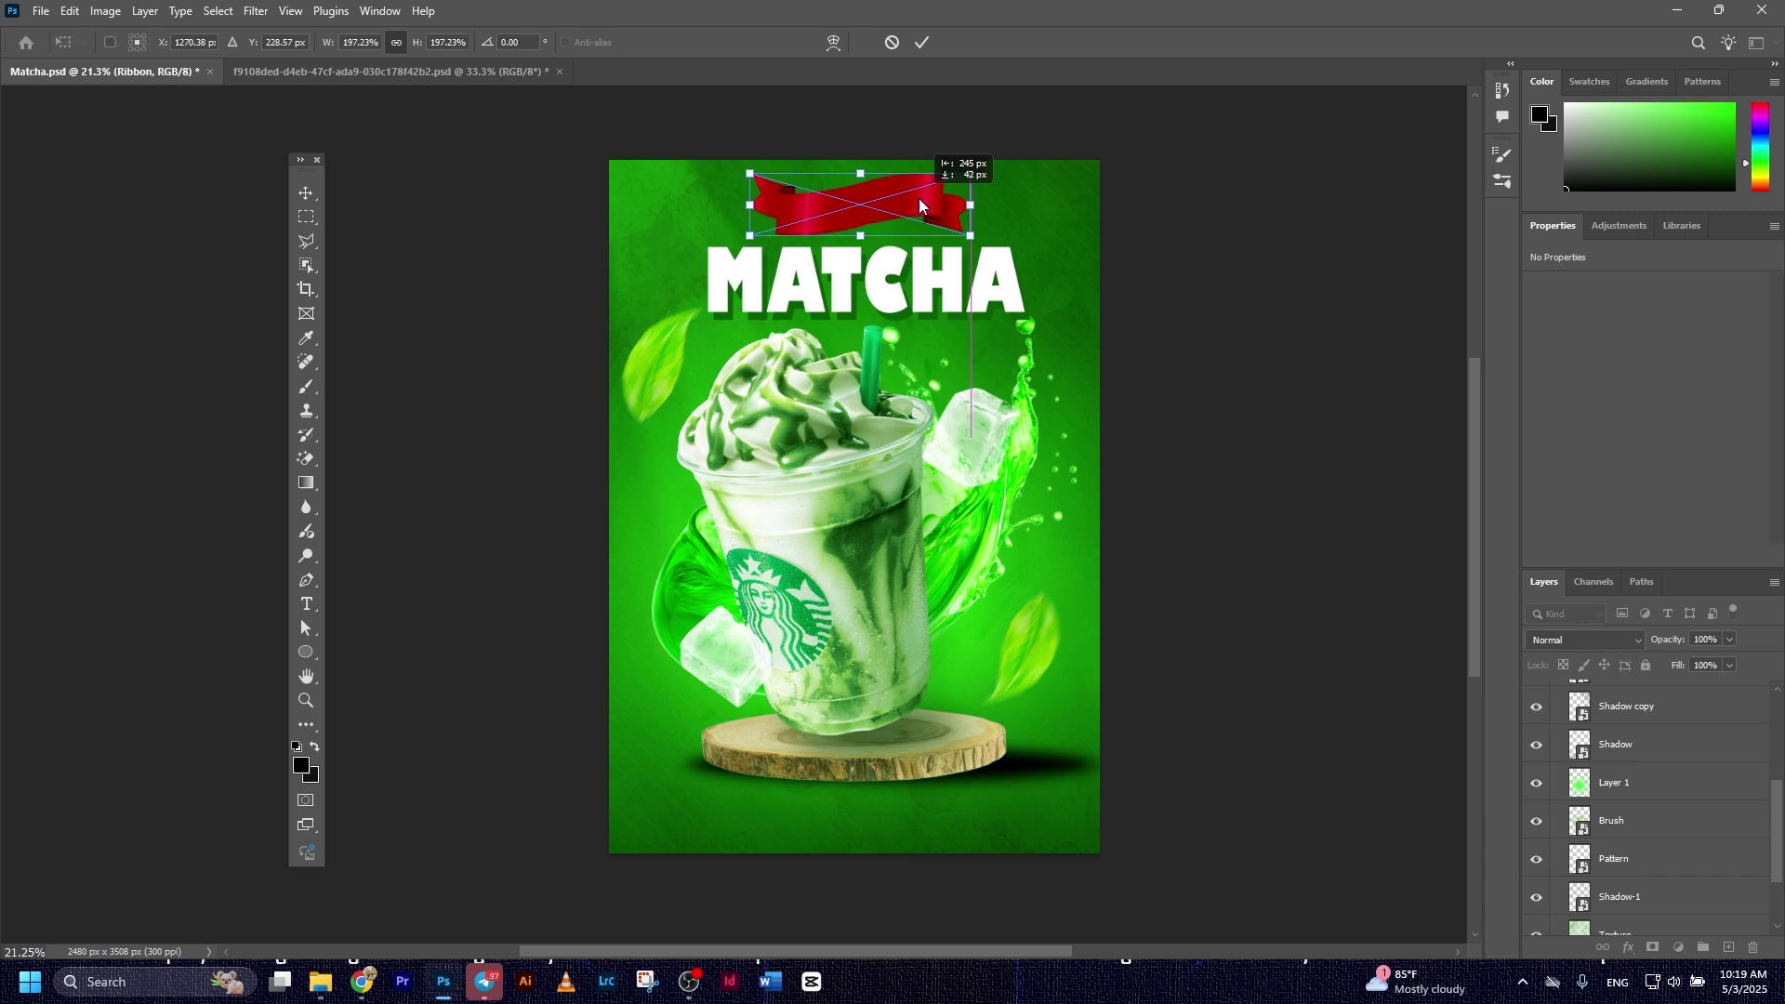
pyautogui.click(921, 42)
pyautogui.click(1153, 240)
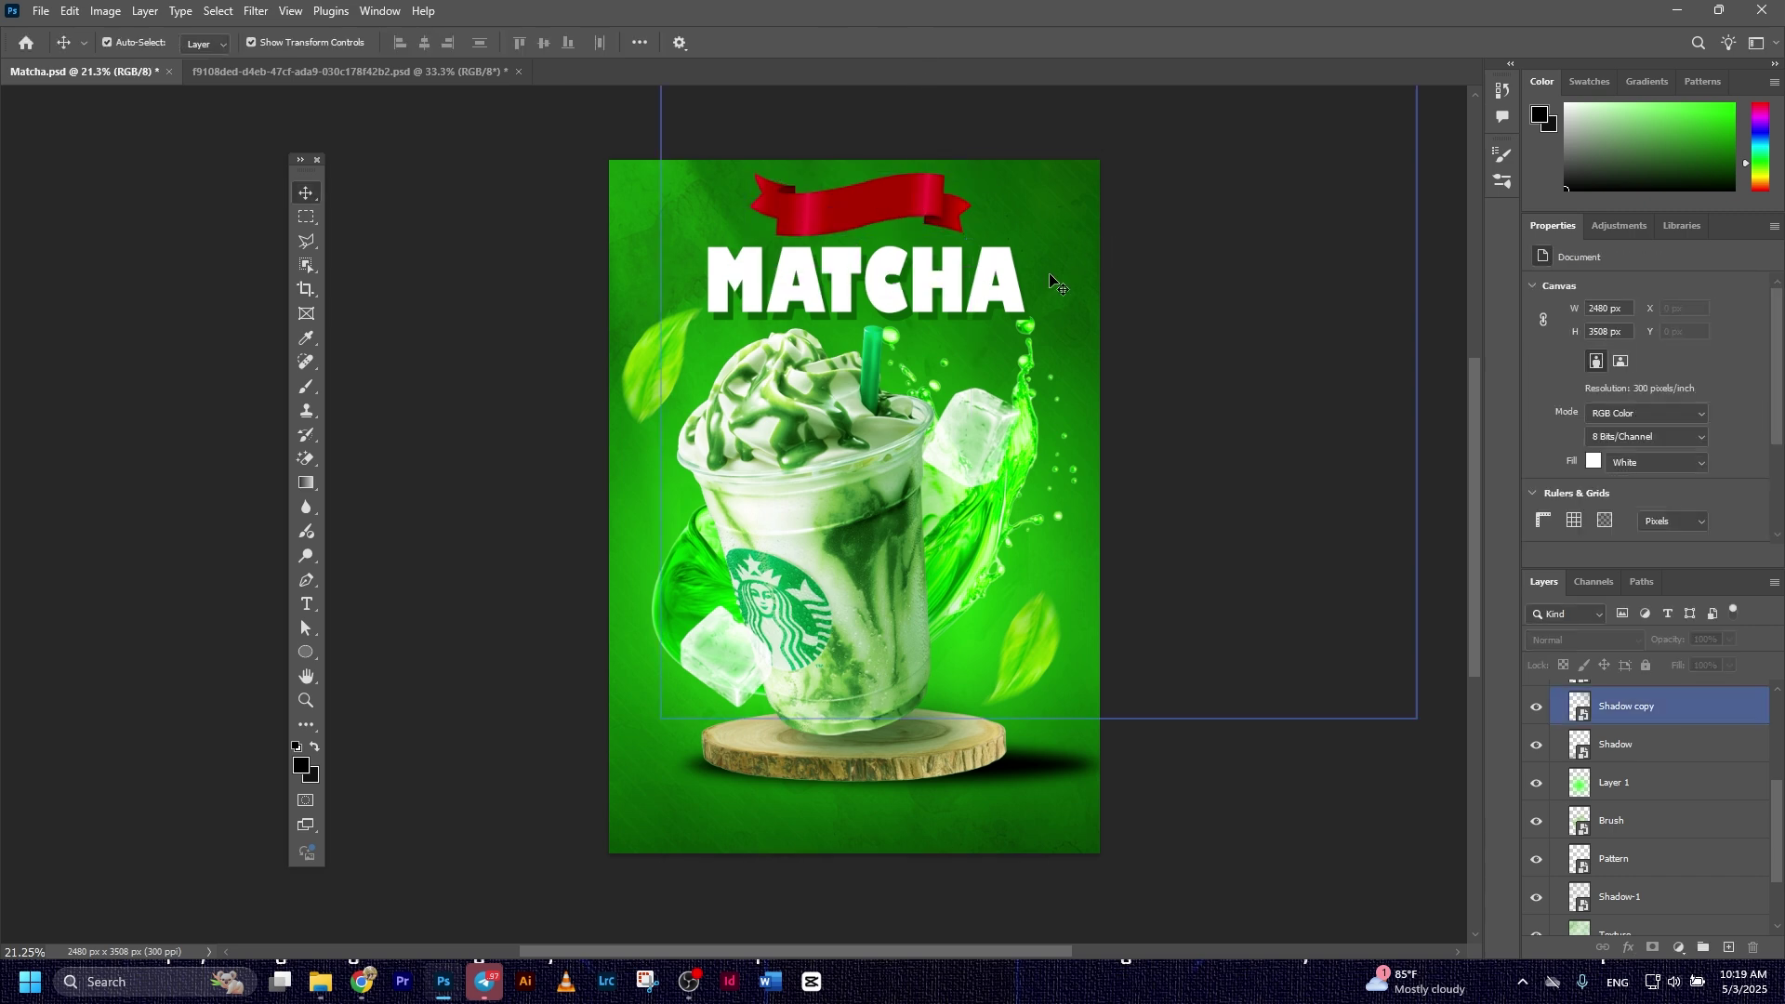
# Move the red ribbon down so its lower edge overlaps the top of the MATCHA text.
pyautogui.scroll(3, 893, 268)
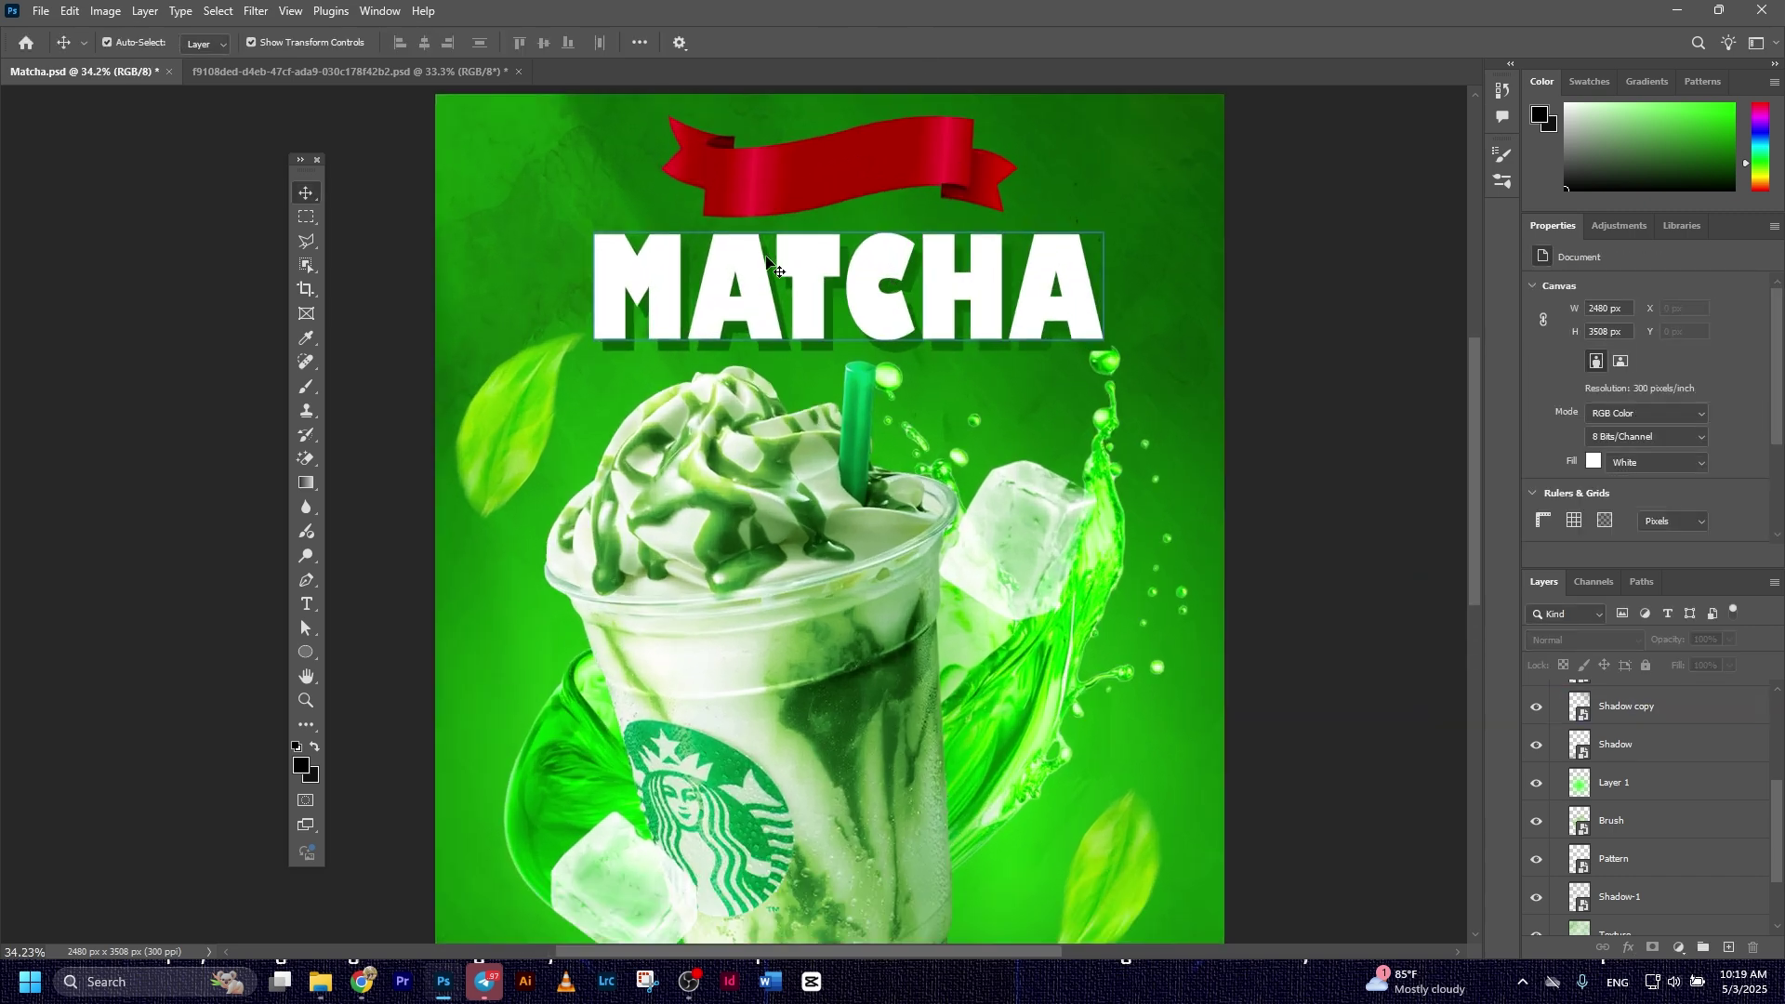
pyautogui.moveTo(749, 164)
pyautogui.mouseDown()
pyautogui.moveTo(750, 222)
pyautogui.moveTo(751, 197)
pyautogui.mouseUp()
pyautogui.hotkey('shift', 'Up')
pyautogui.click(1323, 271)
pyautogui.click(906, 198)
# Add the text SPECIAL in white Gill Sans Ultra Bold Condensed at 55.92 pt near the top of the poster.
pyautogui.press('t')
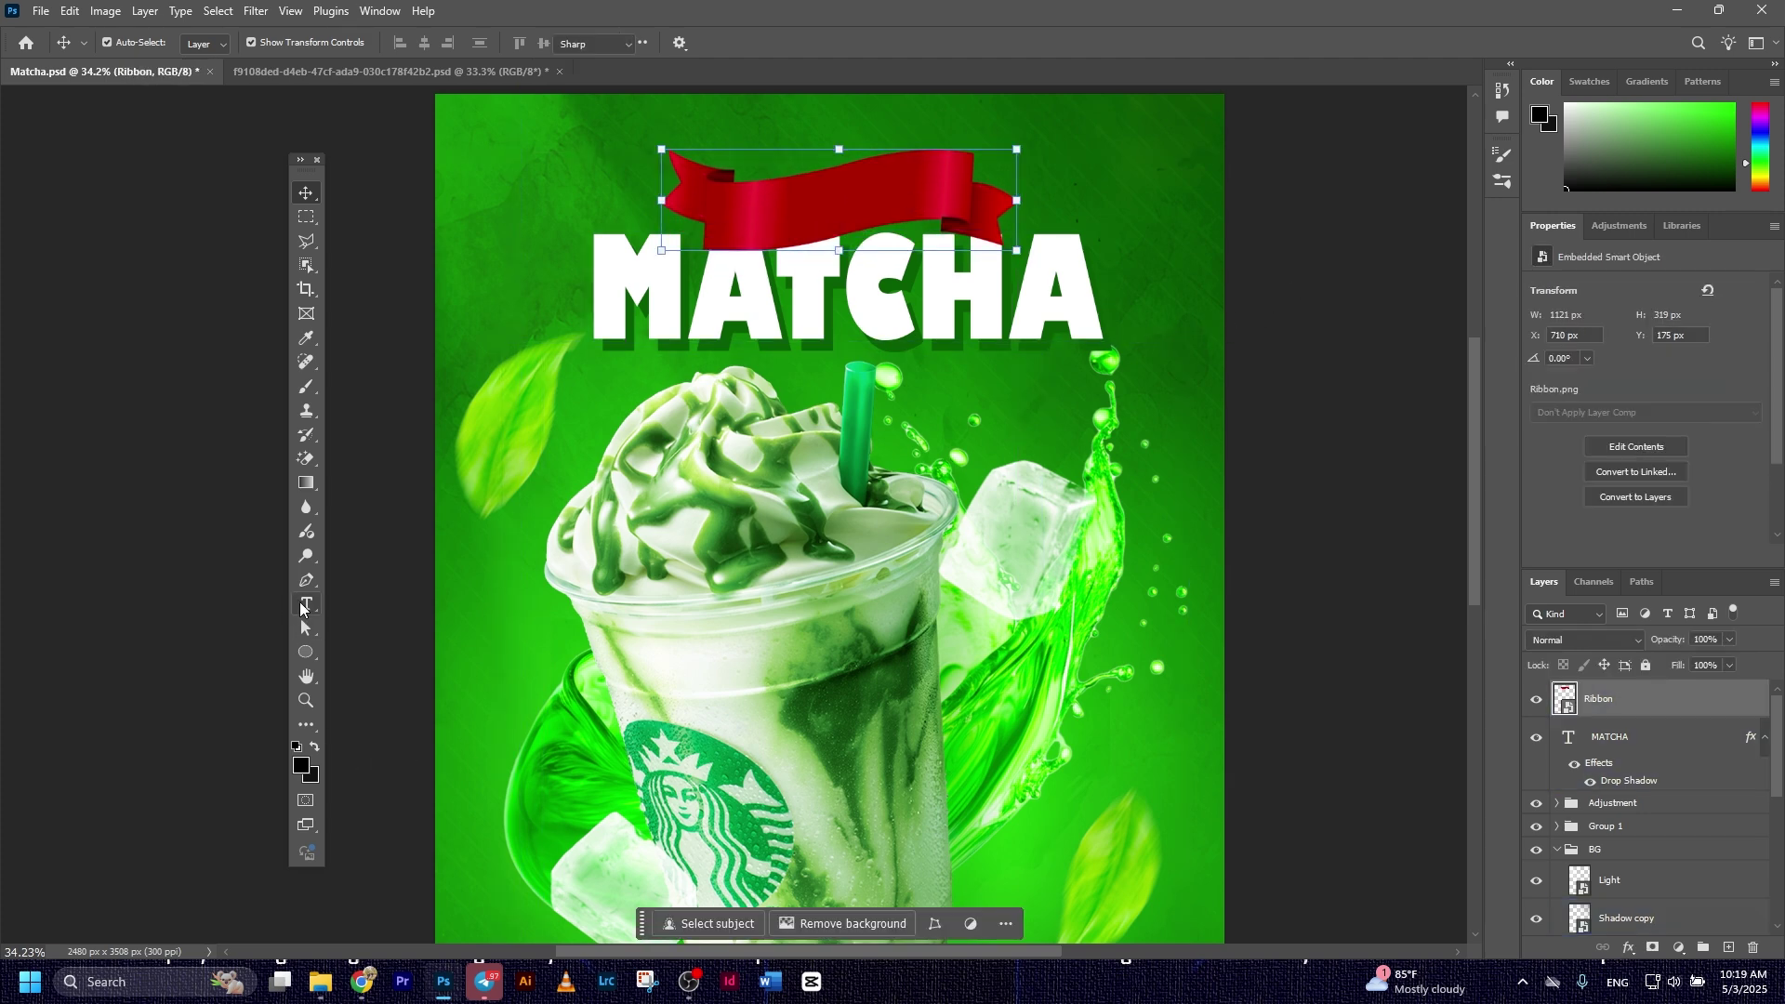
pyautogui.click(764, 146)
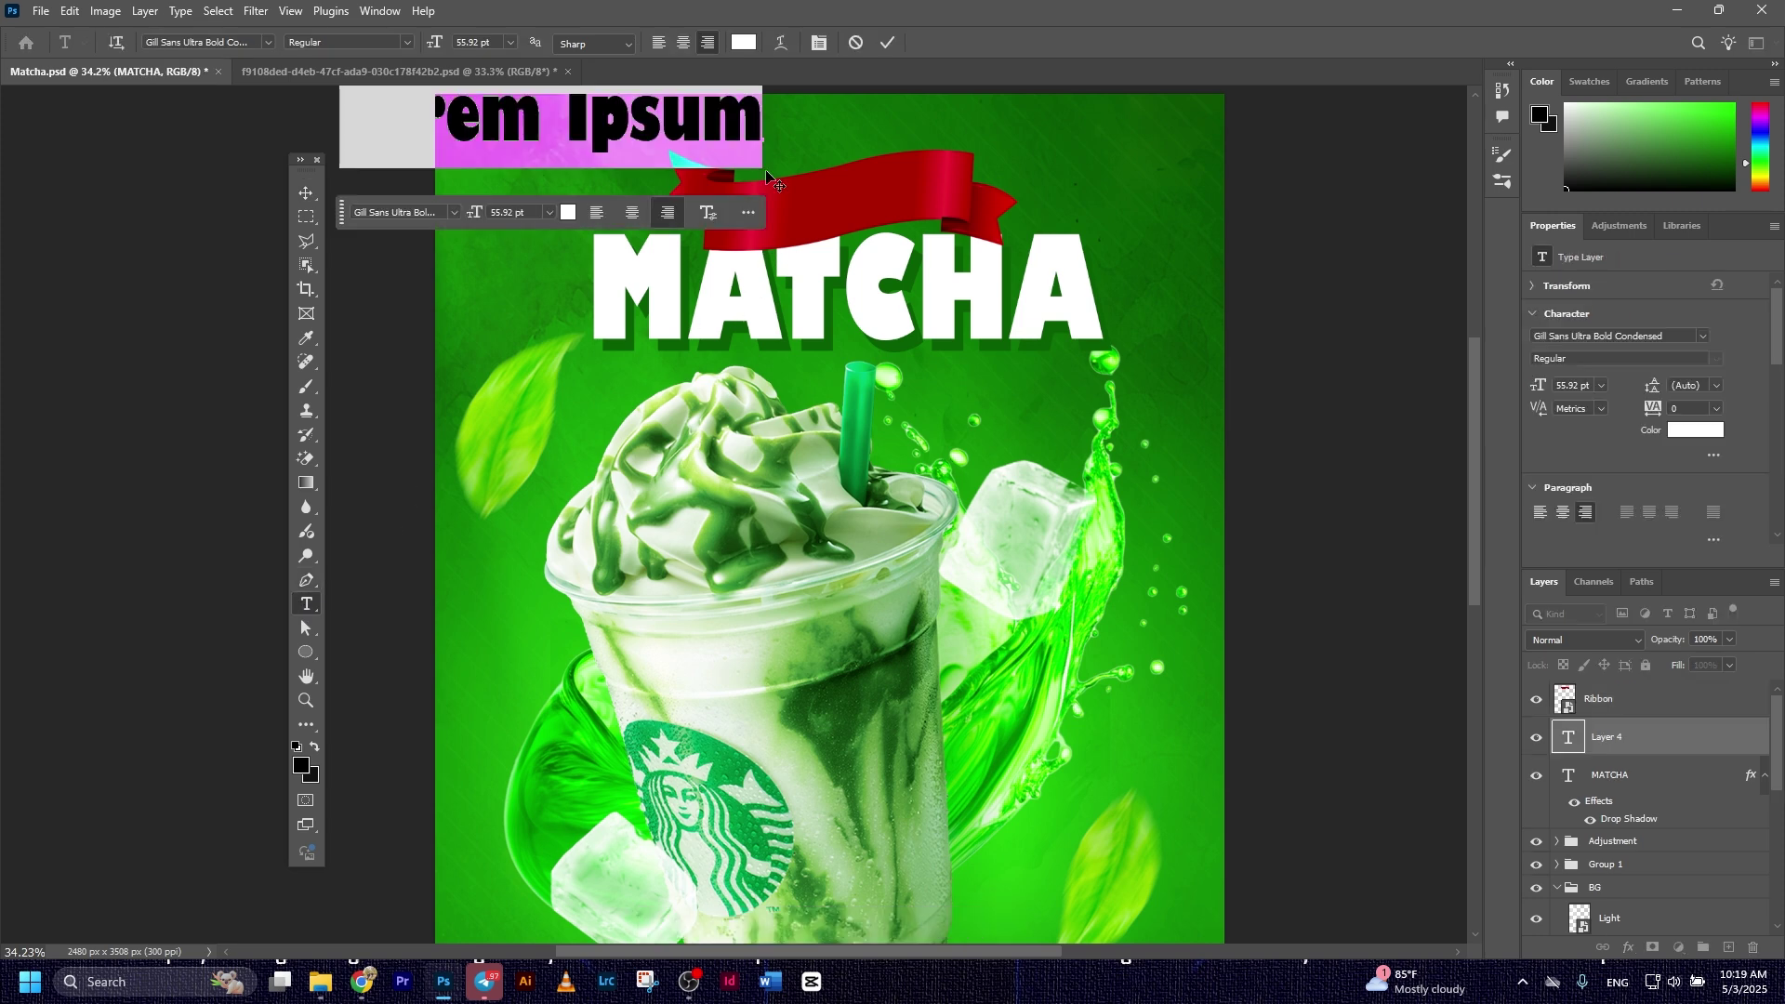
pyautogui.write('SPE')
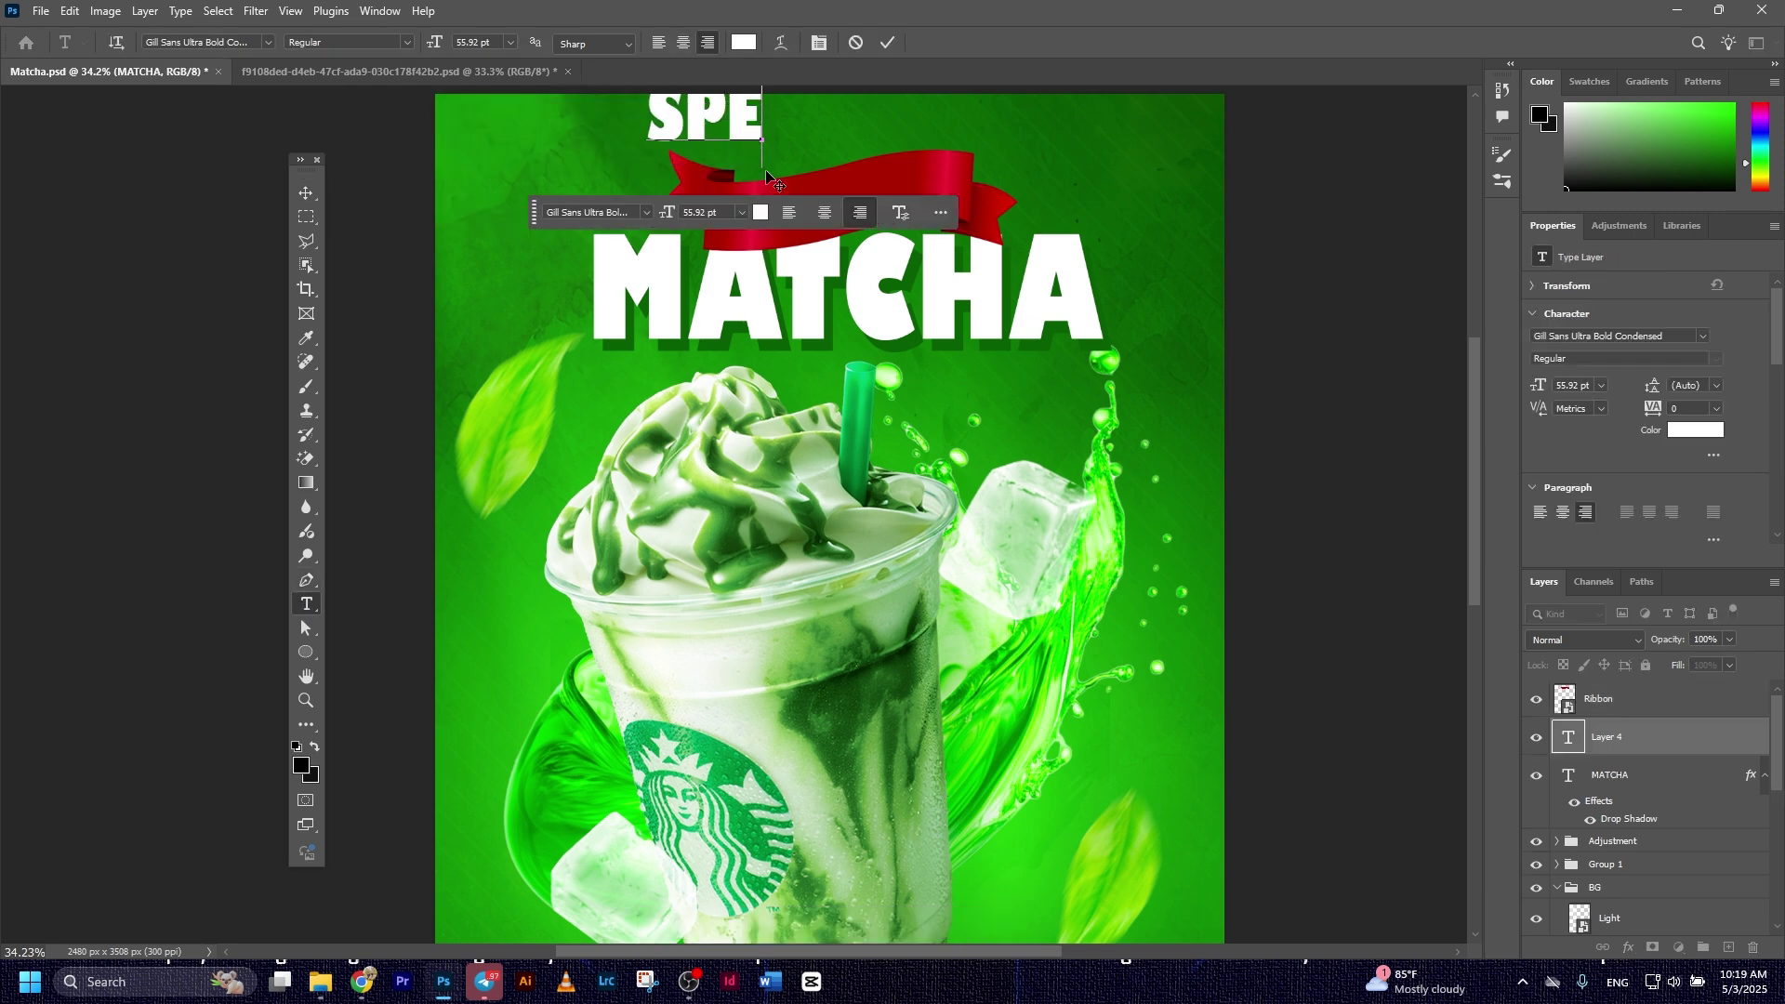
pyautogui.write('CIA')
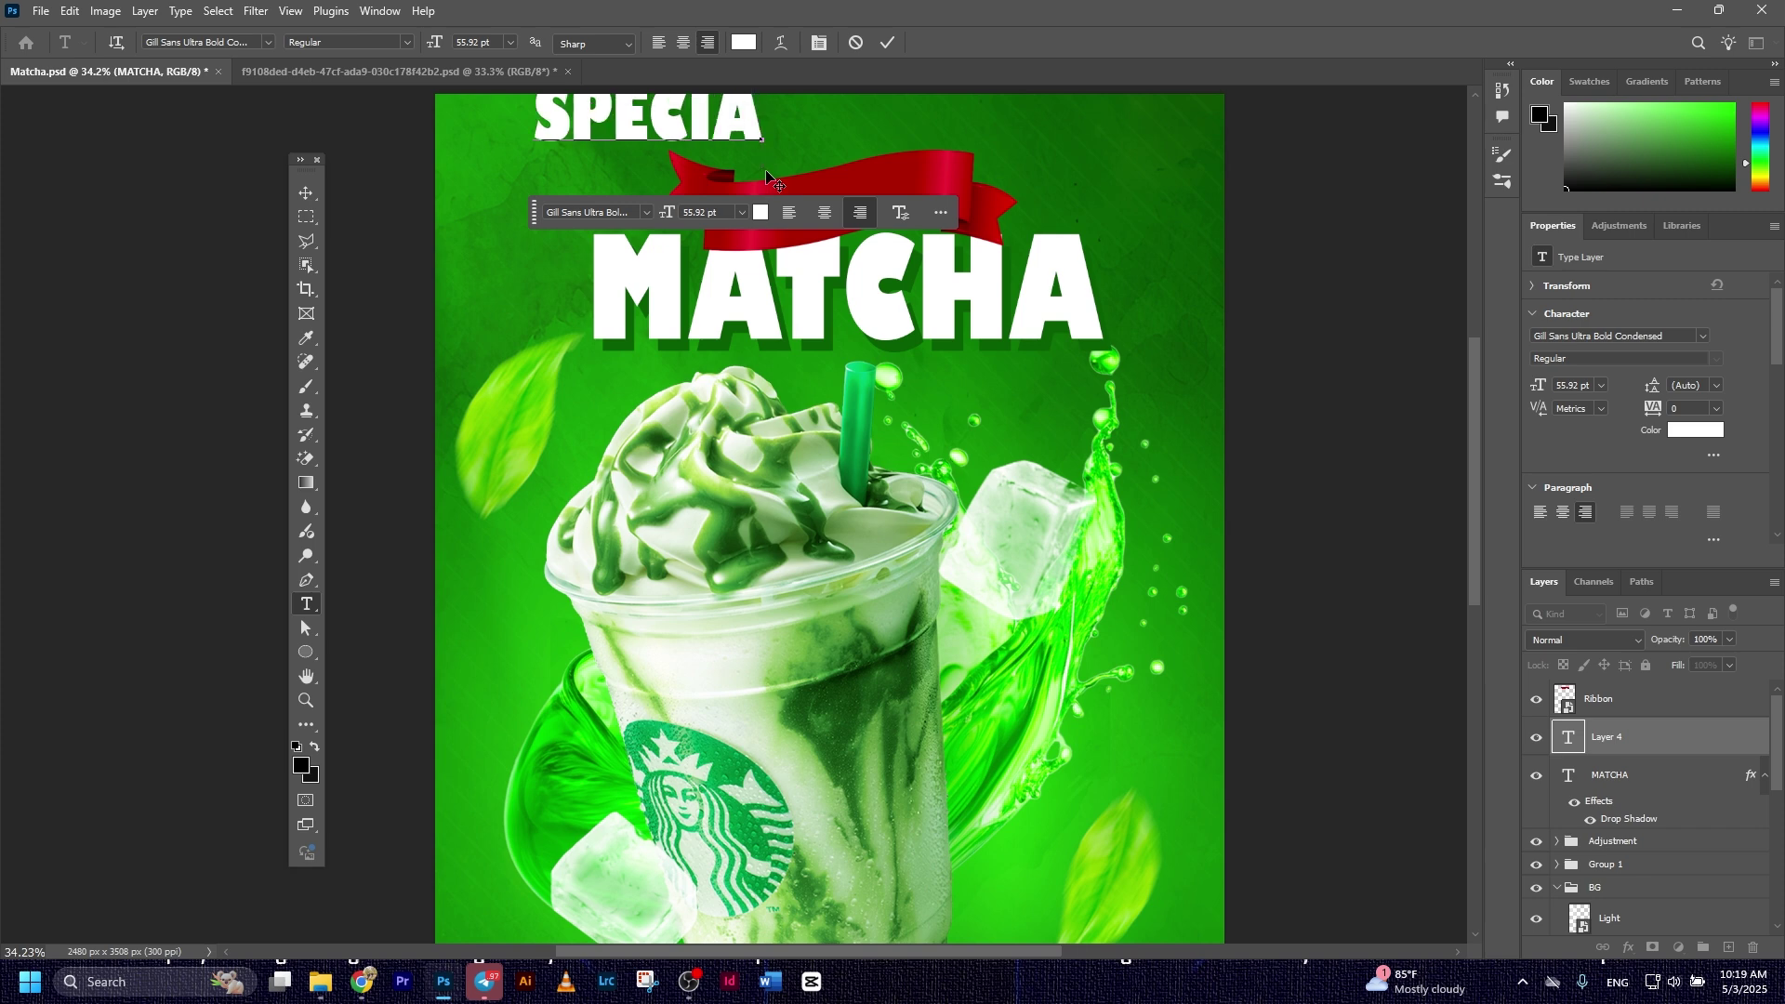
pyautogui.write('L')
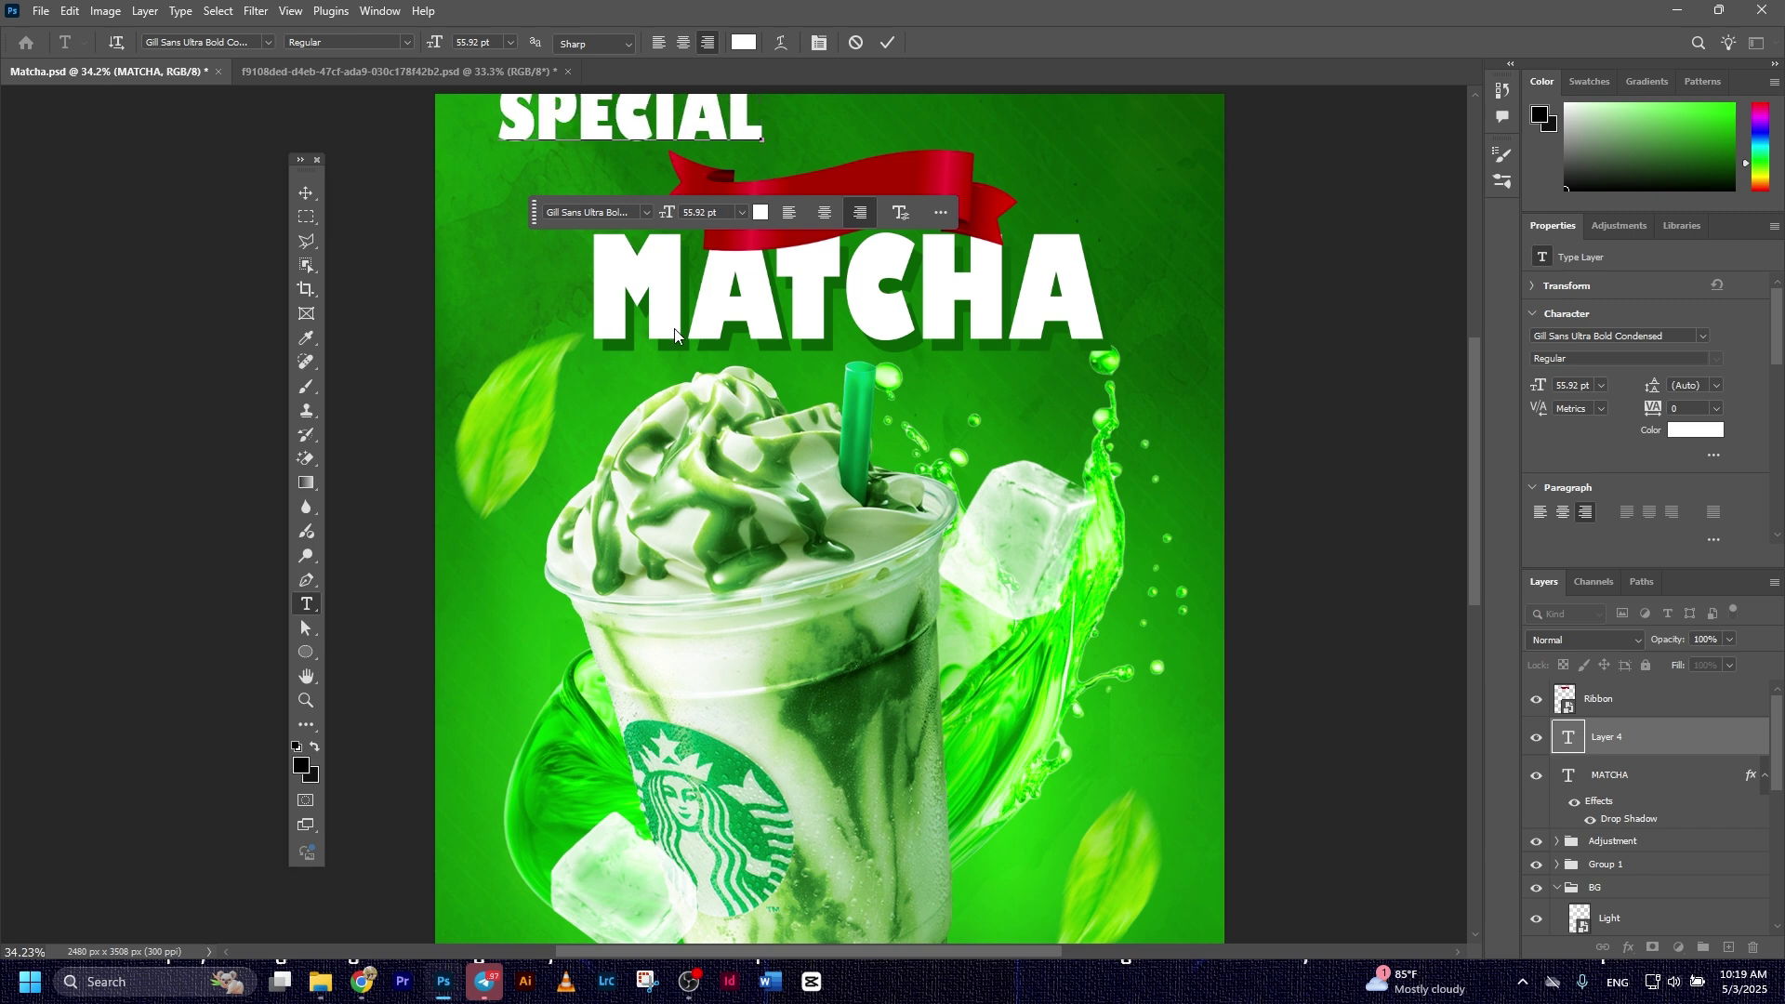
pyautogui.click(889, 40)
# Move the SPECIAL text onto the red ribbon and bring its layer above the Ribbon layer.
pyautogui.click(306, 193)
pyautogui.moveTo(651, 136); pyautogui.dragTo(849, 181)
pyautogui.moveTo(1673, 737); pyautogui.dragTo(1680, 688)
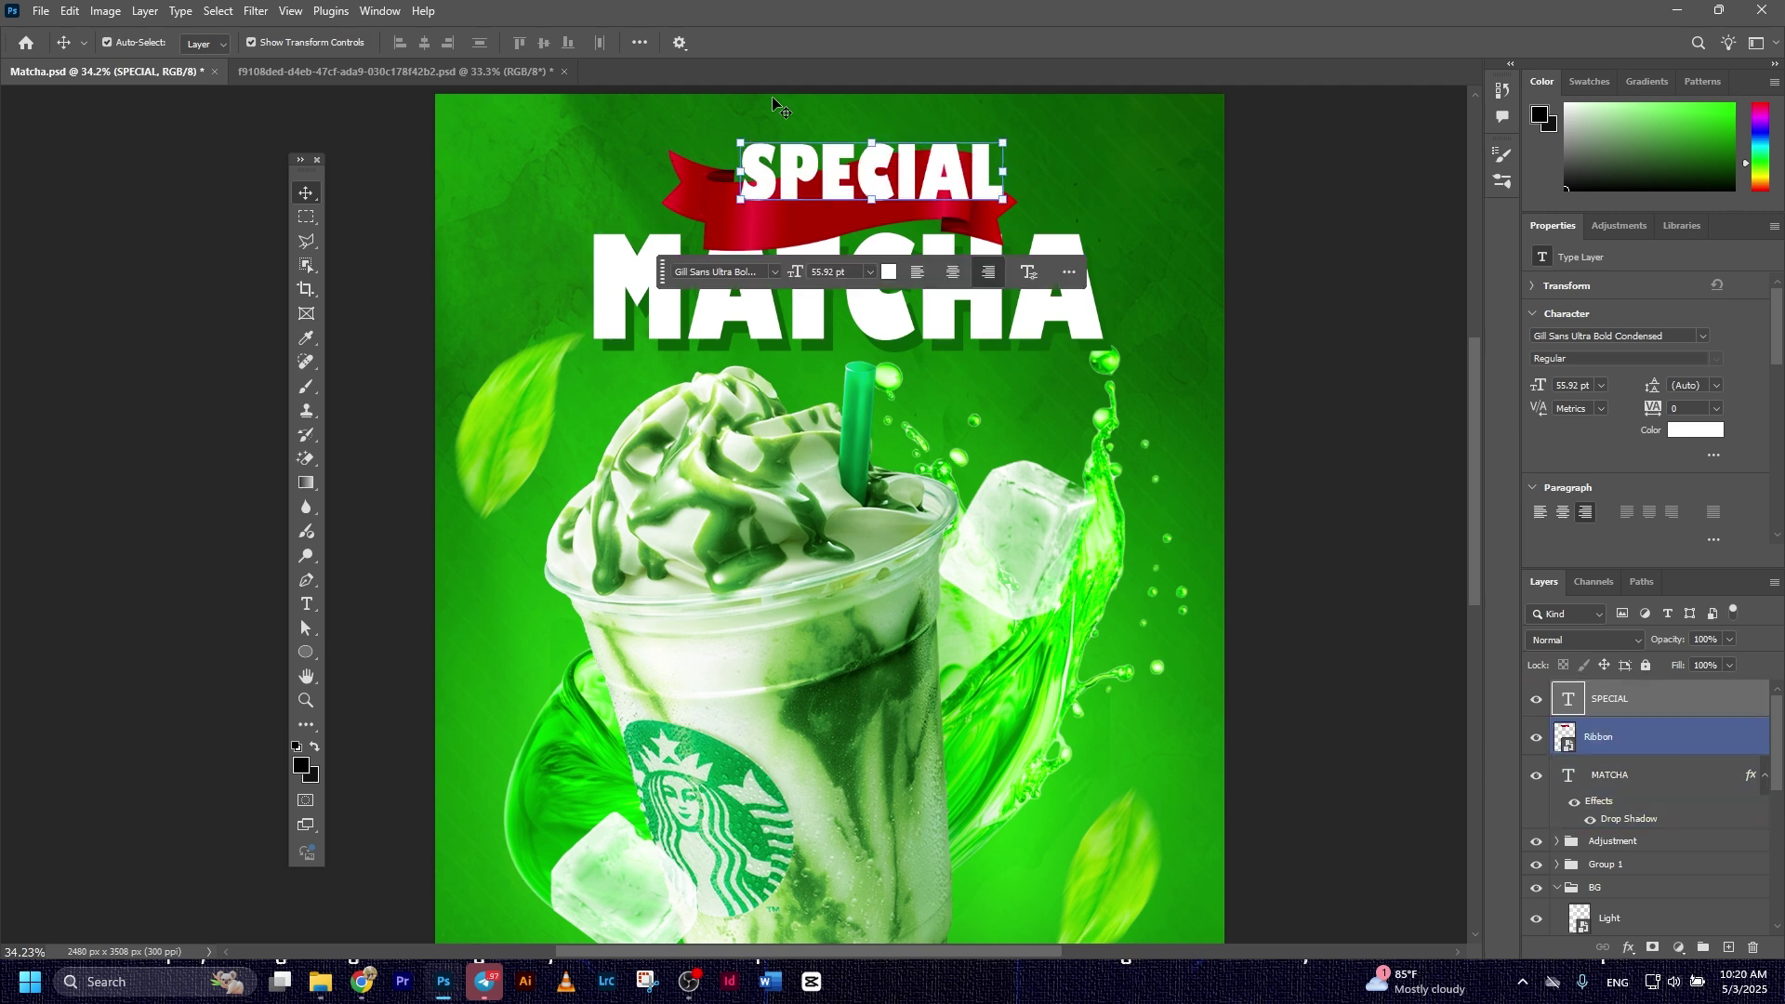
# Rotate the SPECIAL text to about -10.15° and center it on the ribbon.
pyautogui.moveTo(948, 190); pyautogui.dragTo(1019, 208)
pyautogui.hotkey('ctrl', 't')
pyautogui.moveTo(828, 220); pyautogui.dragTo(806, 221)
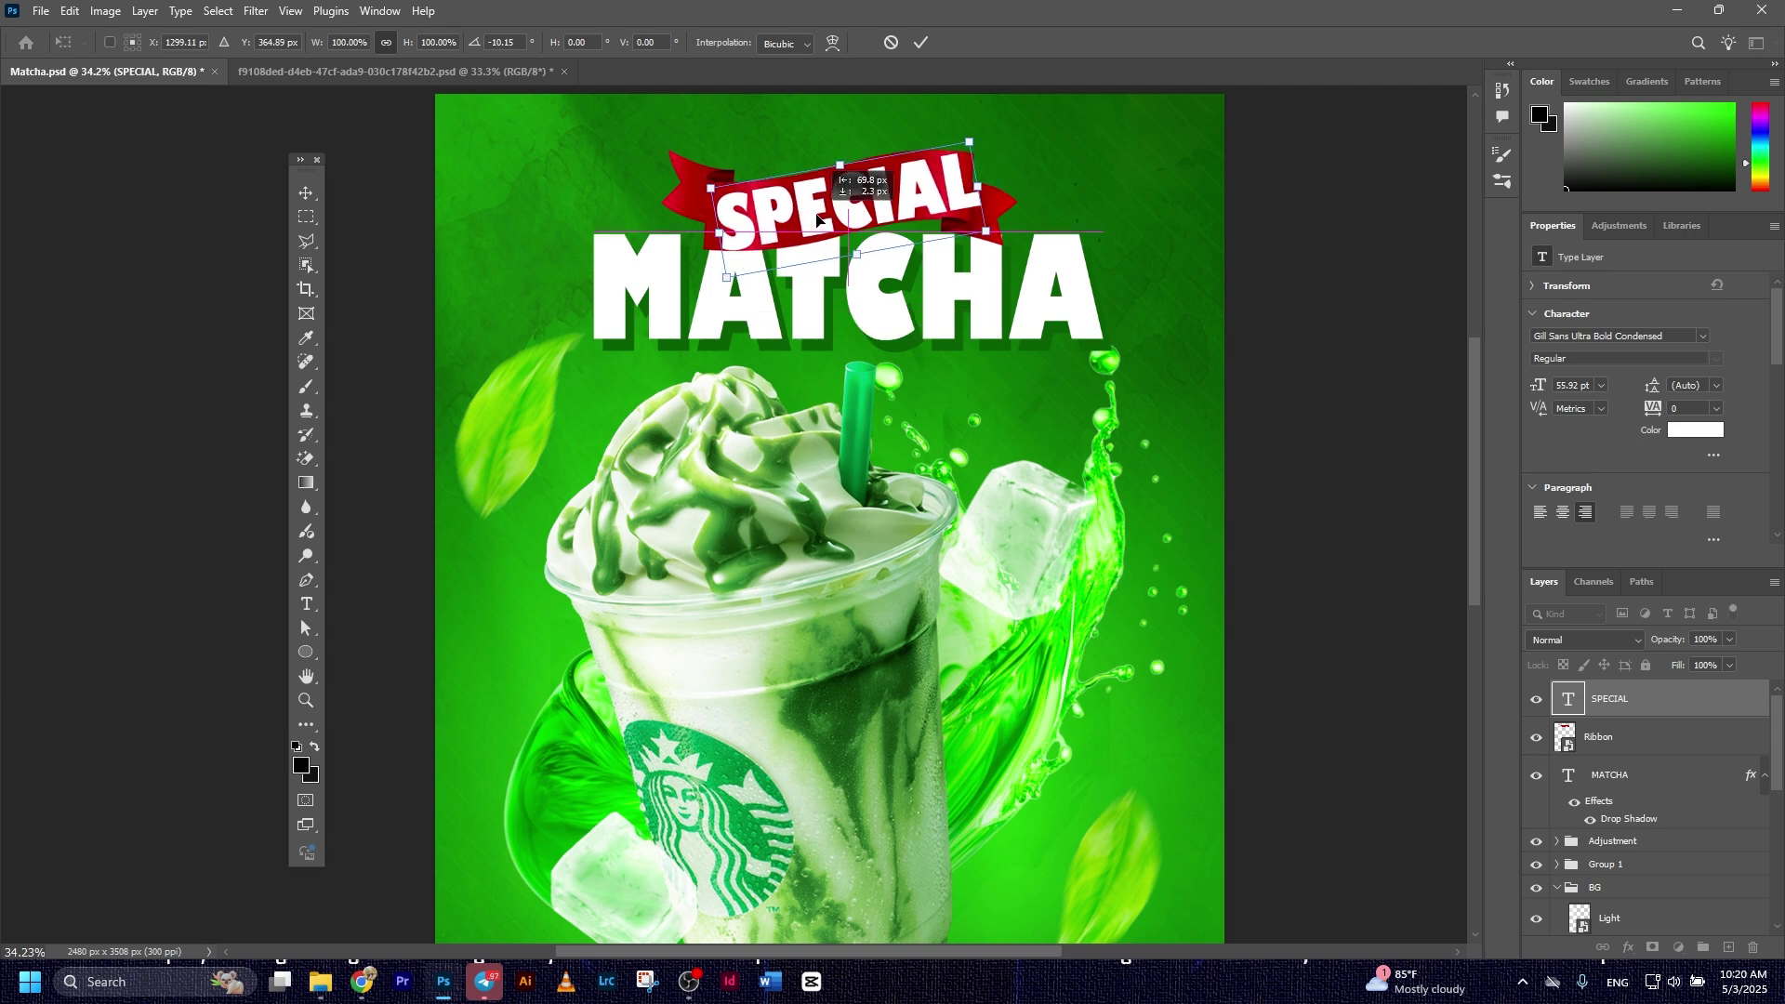
pyautogui.click(963, 320)
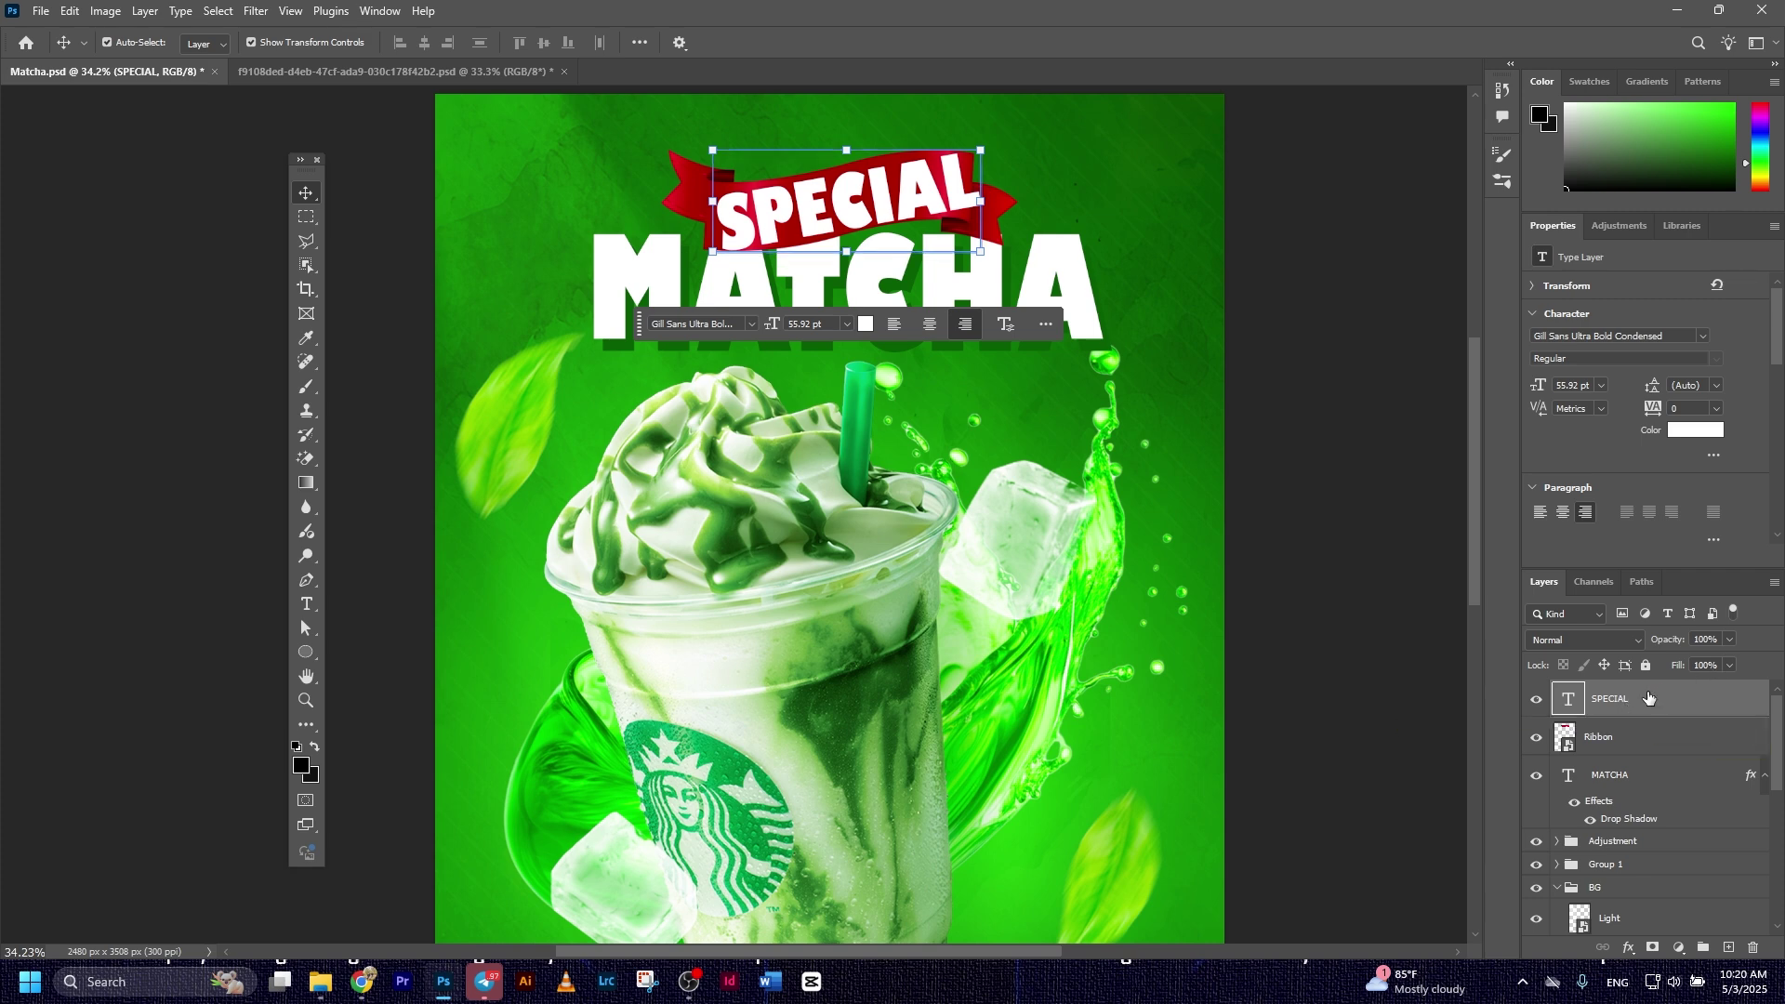
# Change the SPECIAL text's font to Franklin Gothic Heavy and scale it down to about 40.97 pt to fit the ribbon.
pyautogui.click(1699, 335)
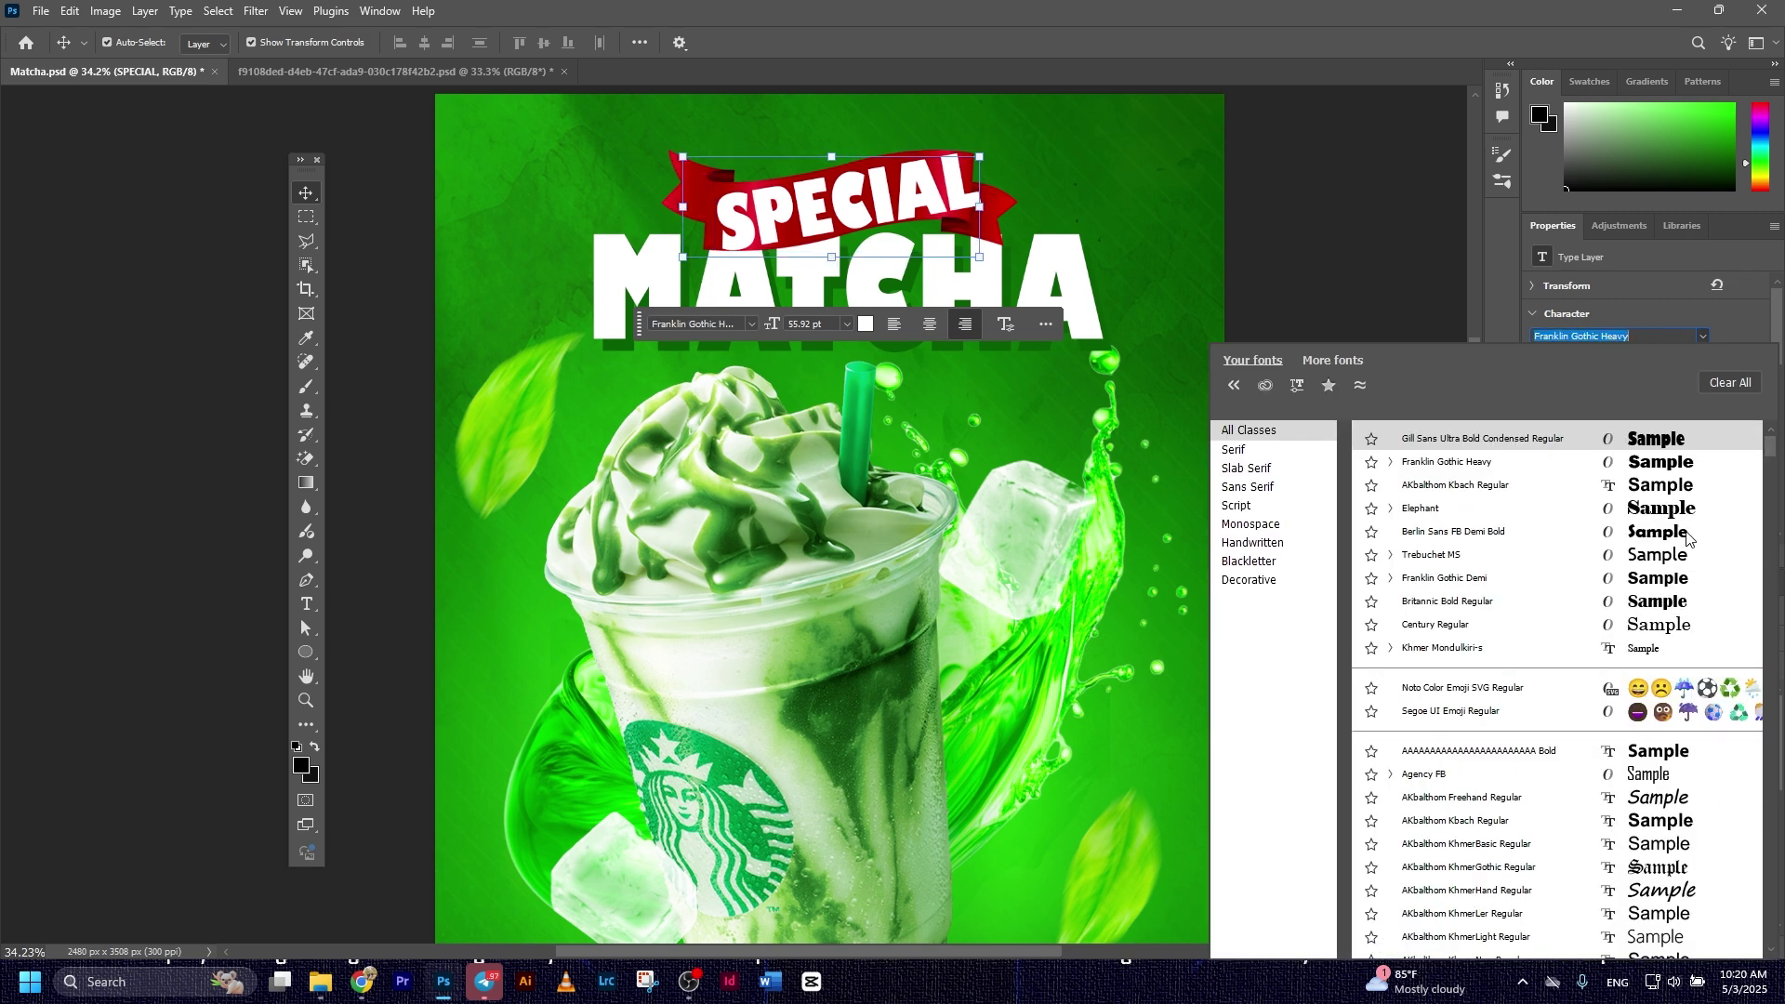
pyautogui.click(1657, 462)
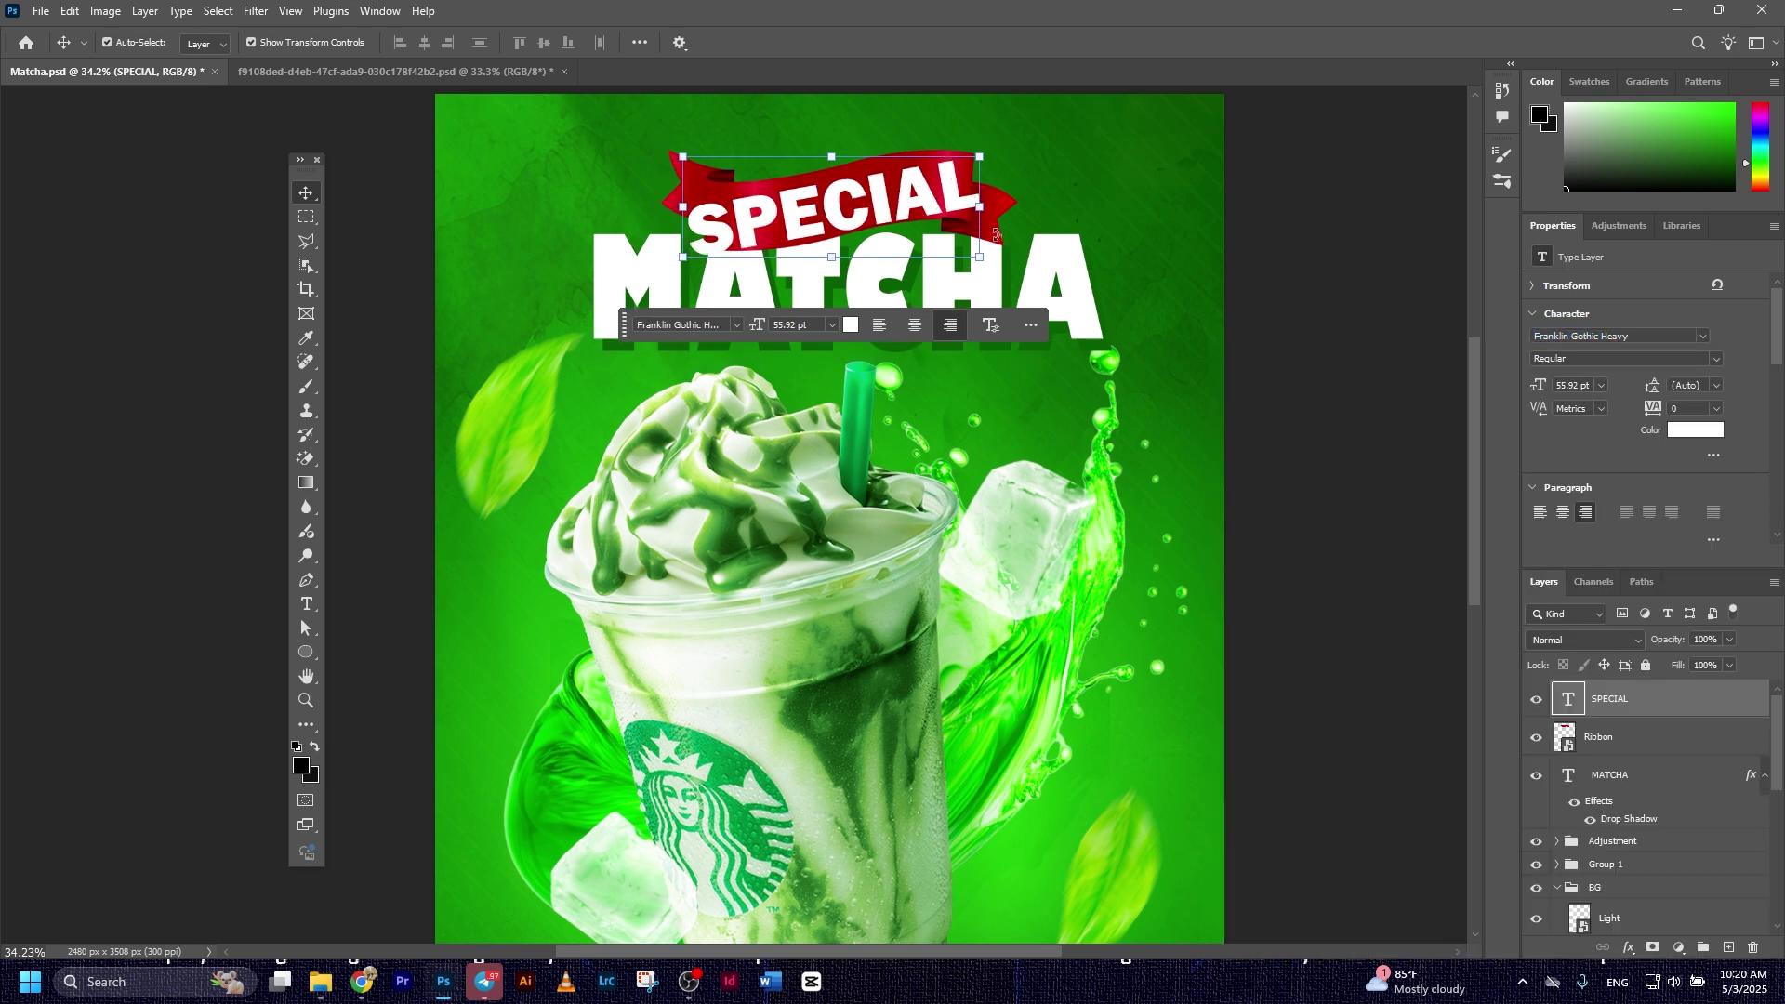
pyautogui.moveTo(985, 155); pyautogui.dragTo(972, 142)
# Warp the SPECIAL text on the ribbon with the horizontal Wave style at +50% bend.
pyautogui.doubleClick(911, 199)
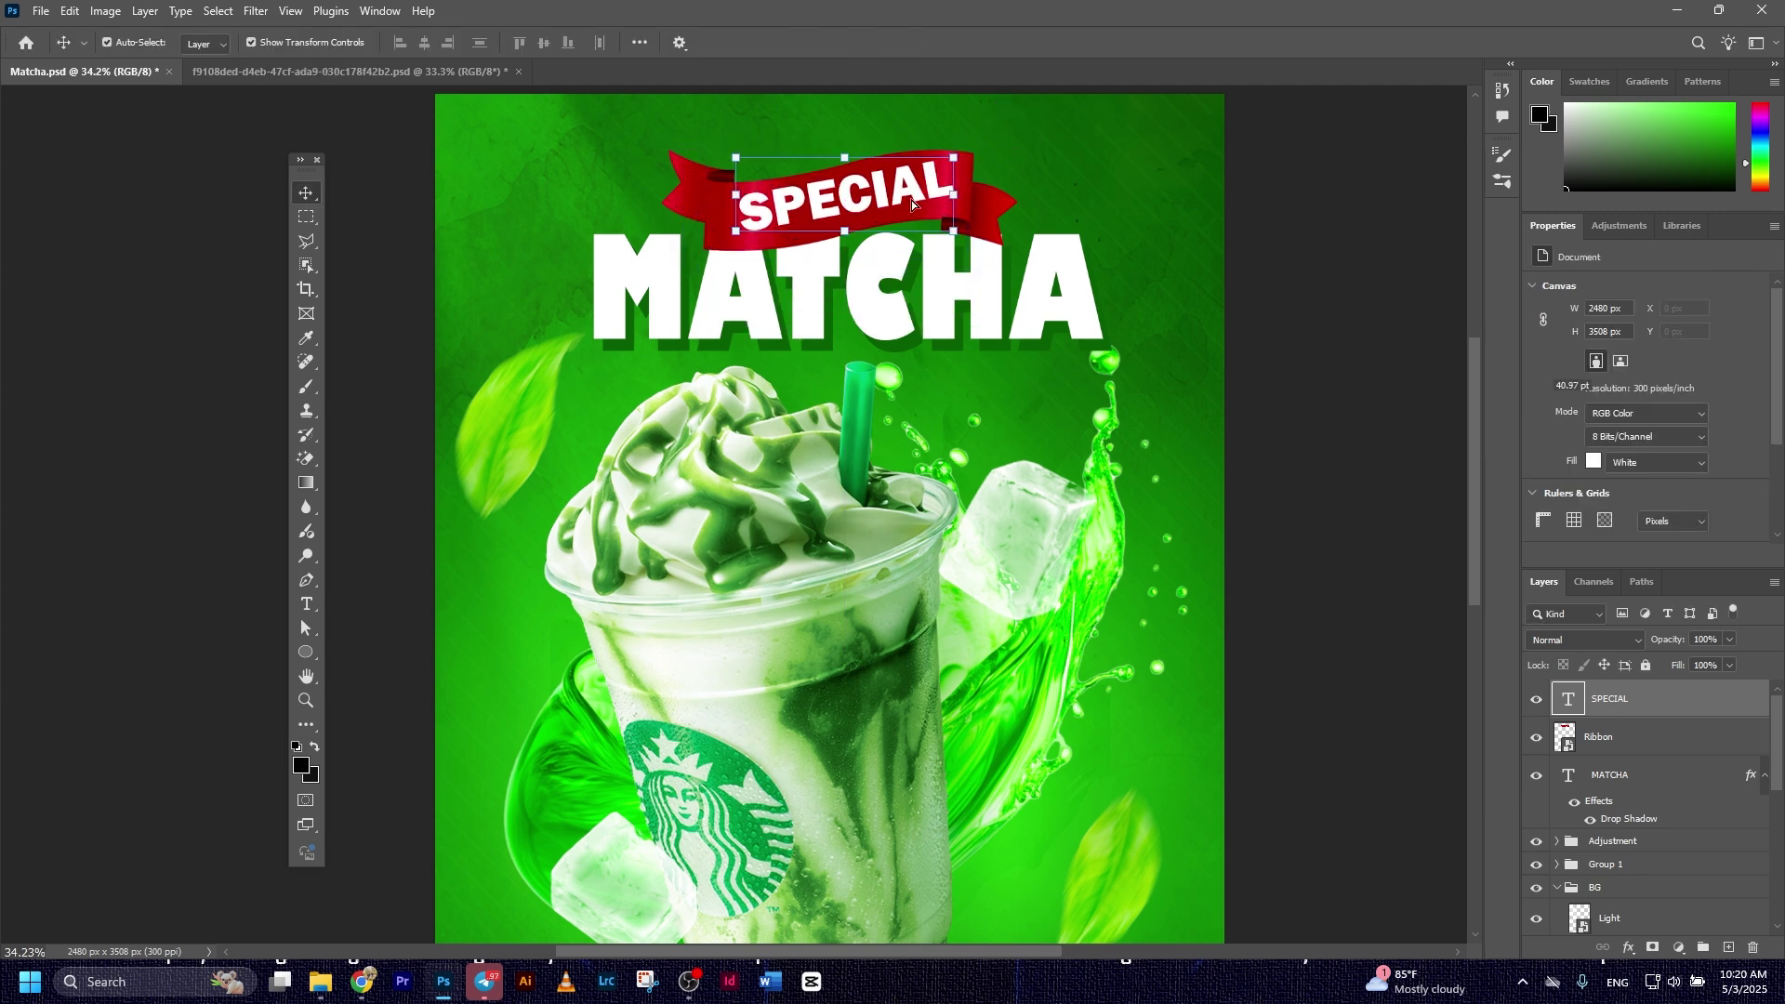
pyautogui.doubleClick(911, 199)
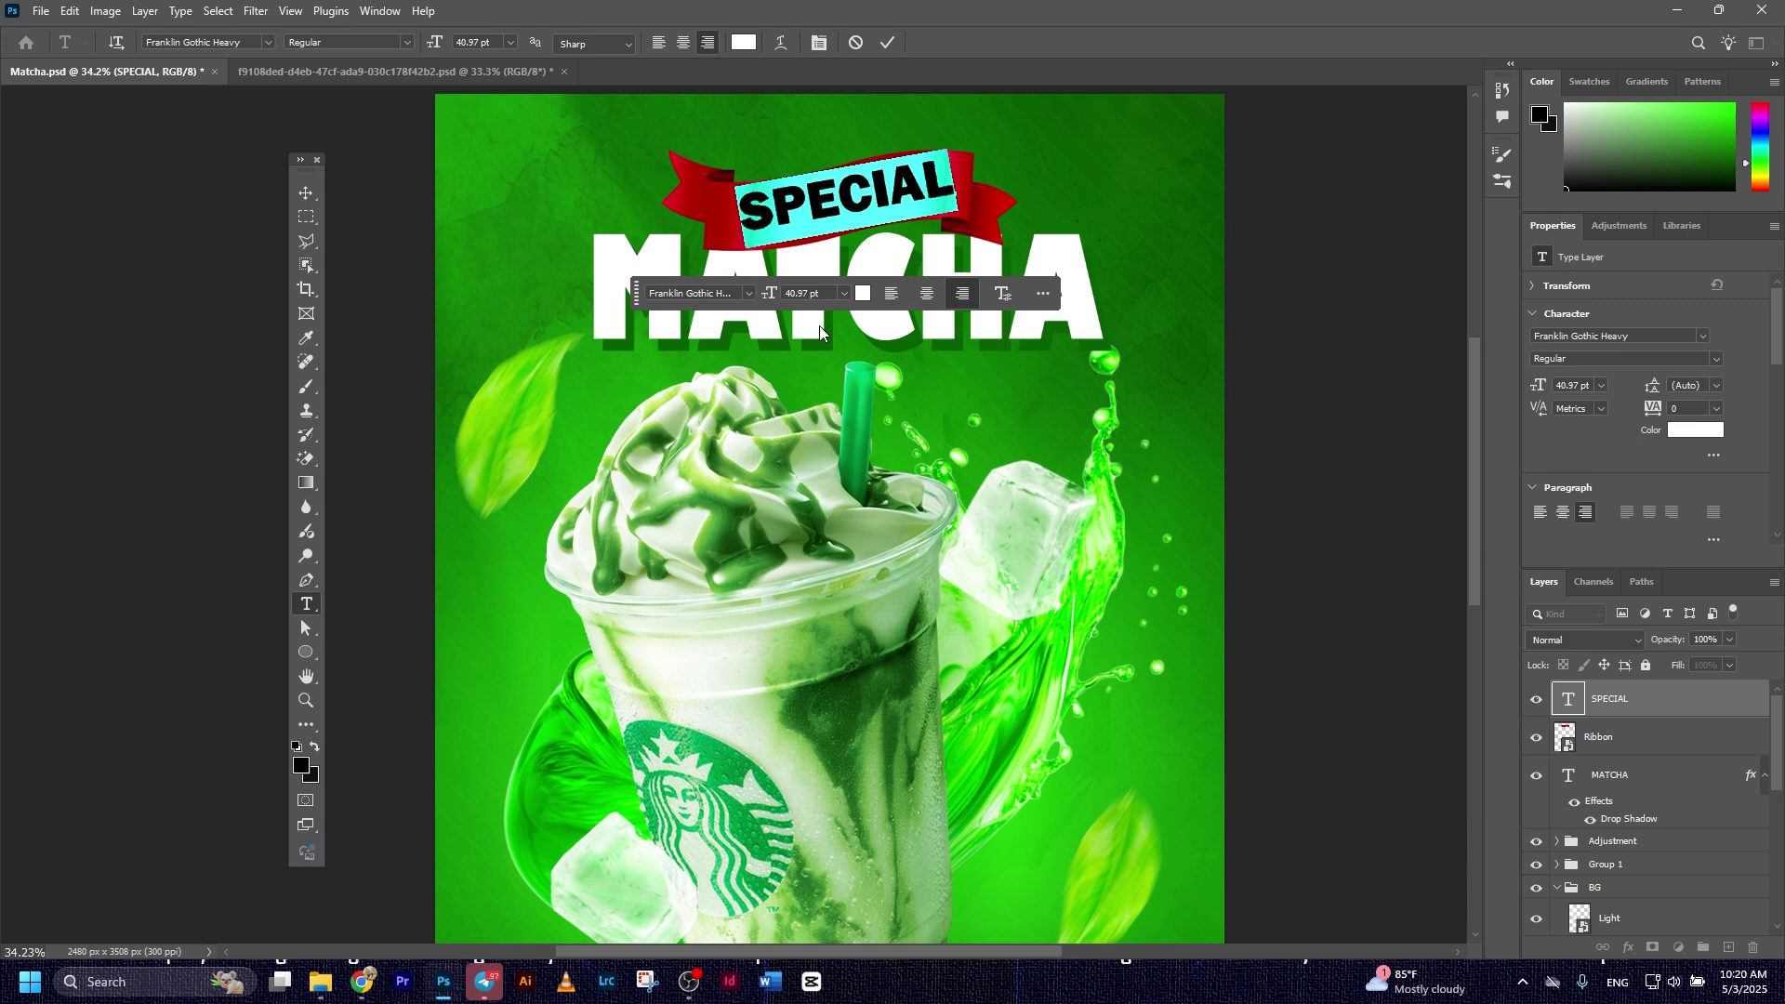
pyautogui.click(782, 43)
pyautogui.click(1146, 427)
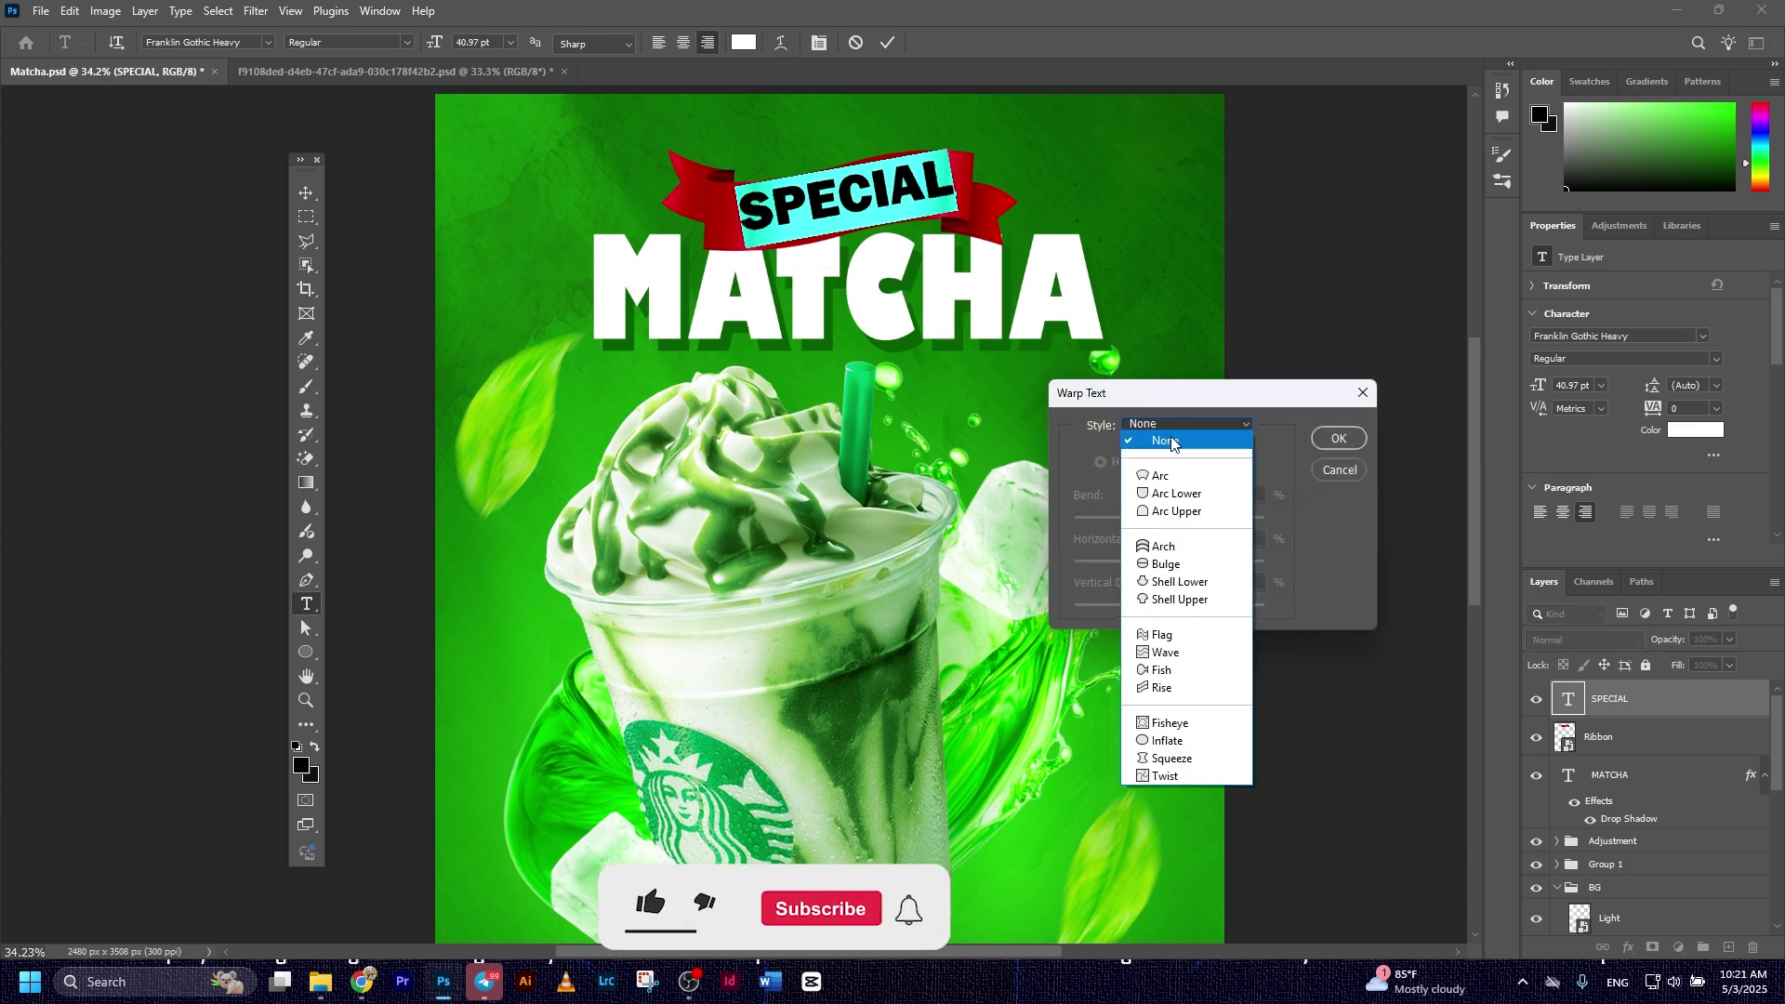
pyautogui.click(1179, 643)
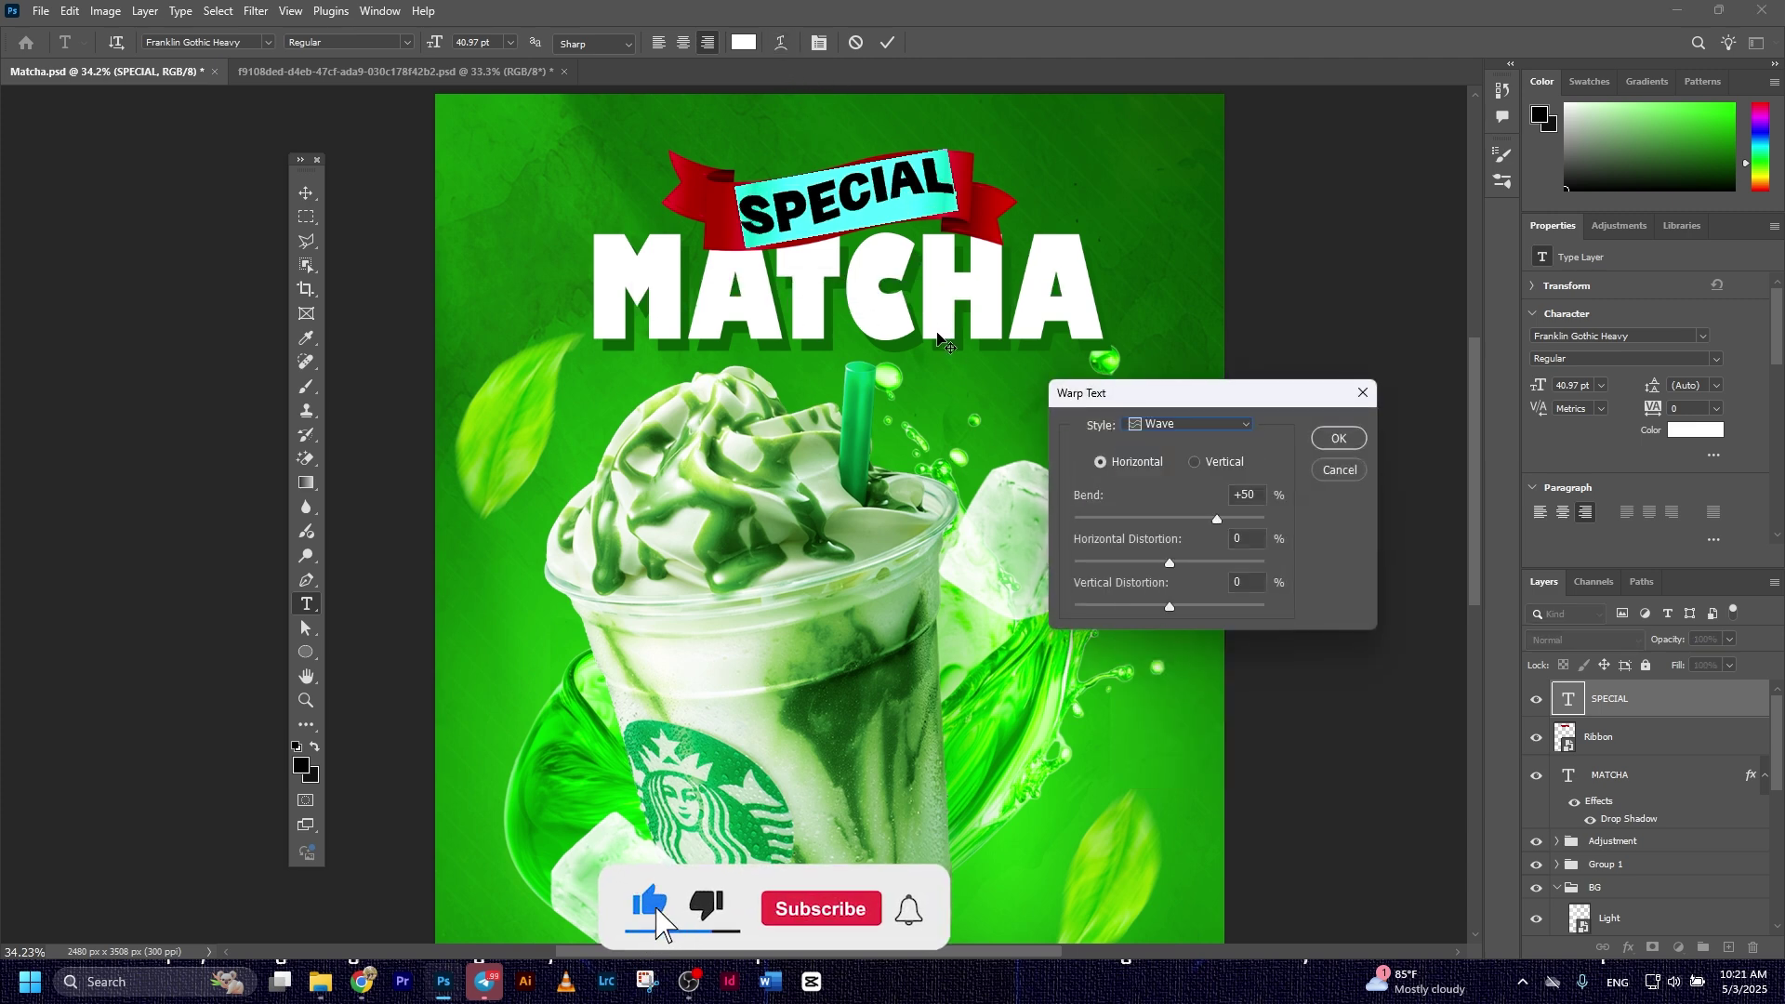
pyautogui.click(1338, 438)
pyautogui.click(888, 43)
pyautogui.press('v')
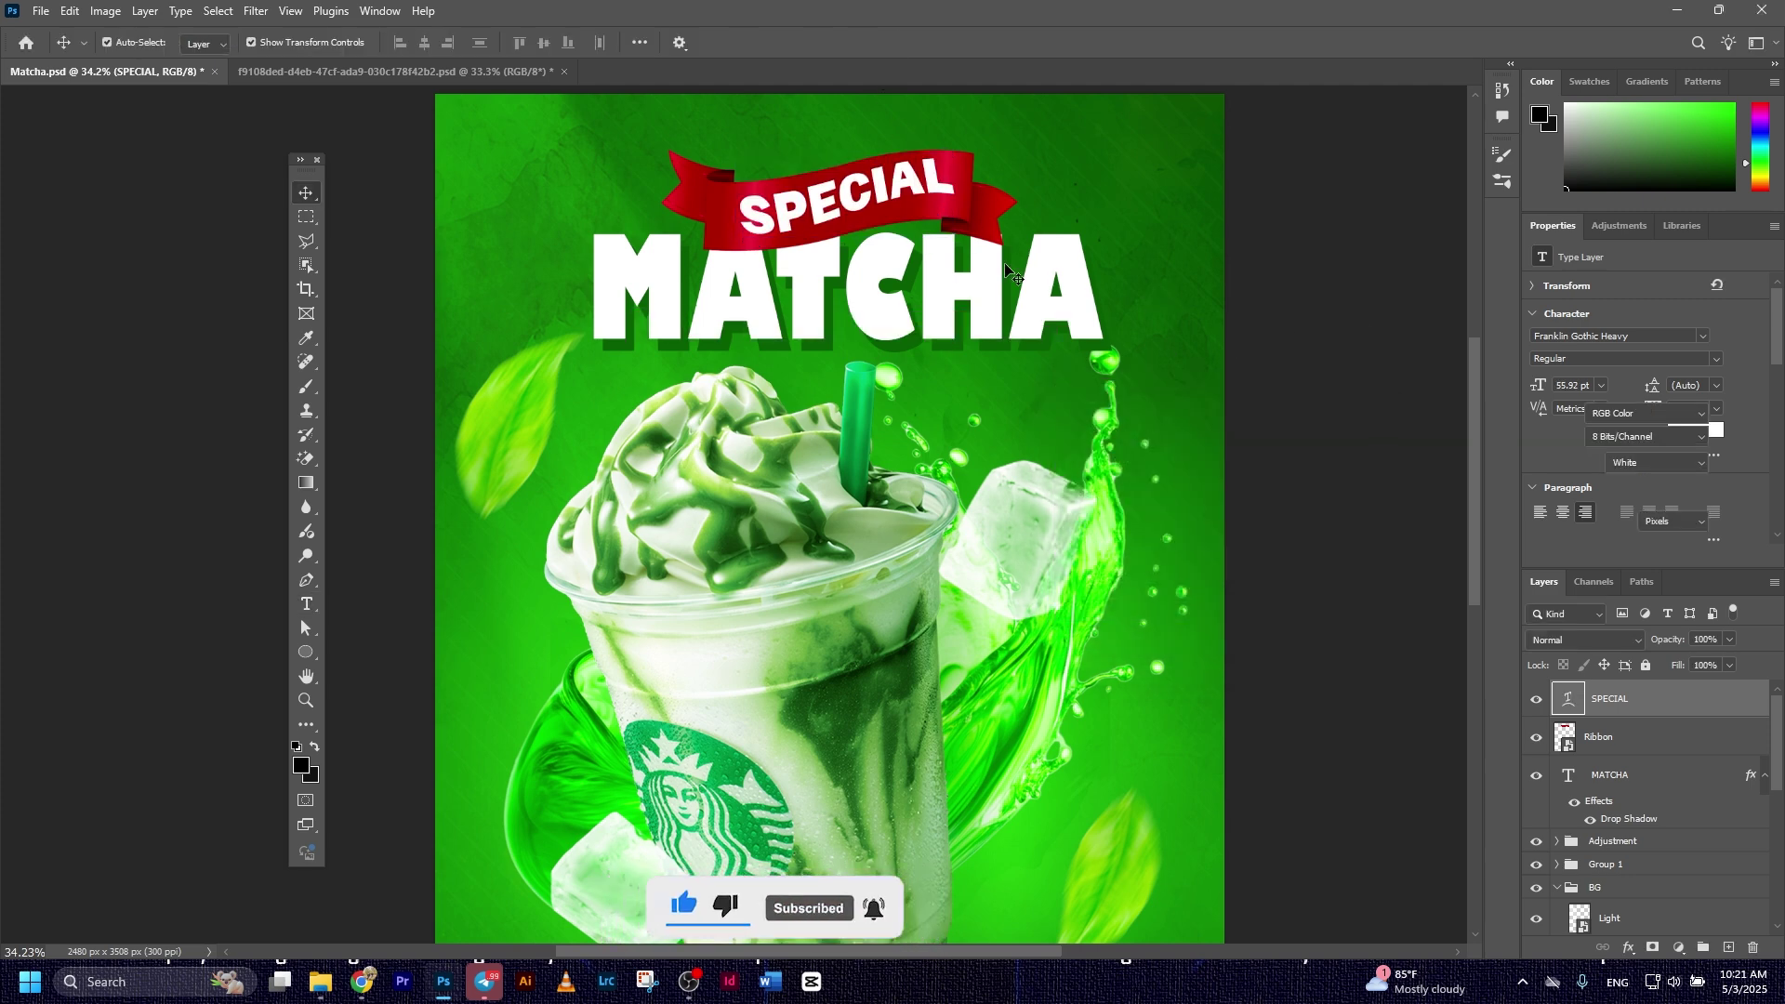
# Scale the warped SPECIAL text to about 100.79% and nudge it to sit centered on the ribbon.
pyautogui.click(890, 198)
pyautogui.moveTo(963, 247); pyautogui.dragTo(967, 248)
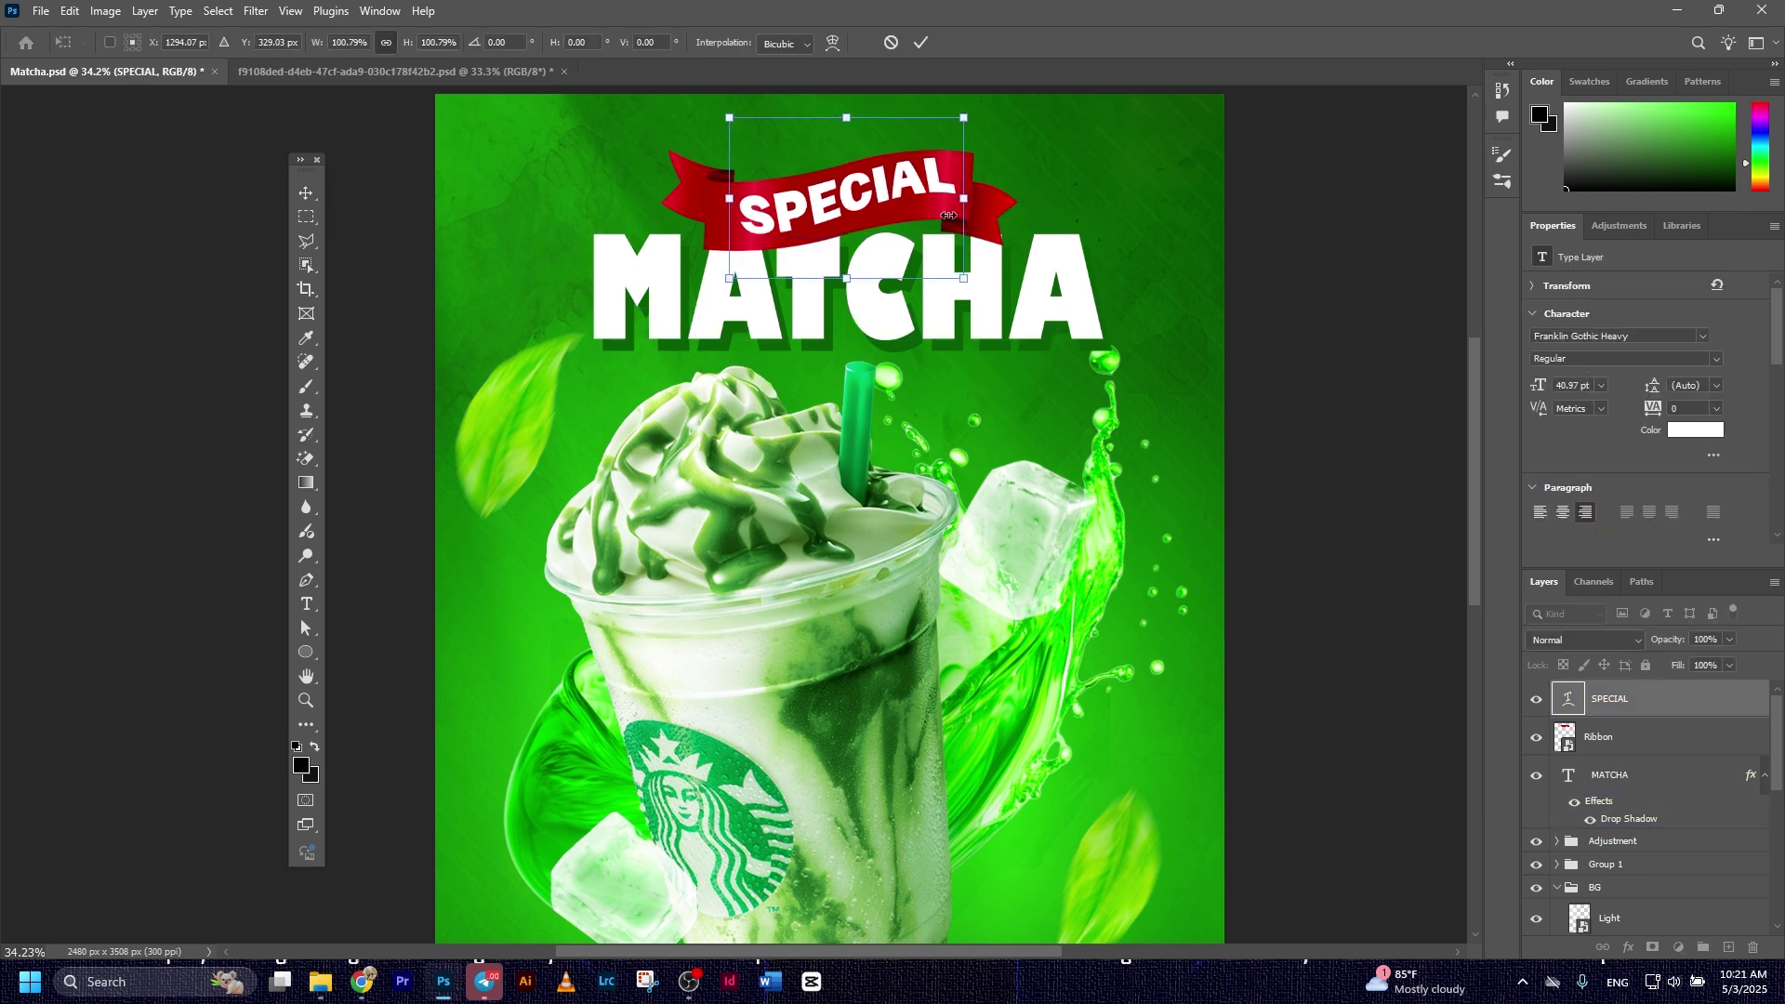
pyautogui.moveTo(897, 173); pyautogui.dragTo(890, 179)
pyautogui.click(920, 41)
pyautogui.click(1340, 353)
# Draw a black circle shape about 625 px wide over the lower right side of the cup.
pyautogui.scroll(-1, 1335, 356)
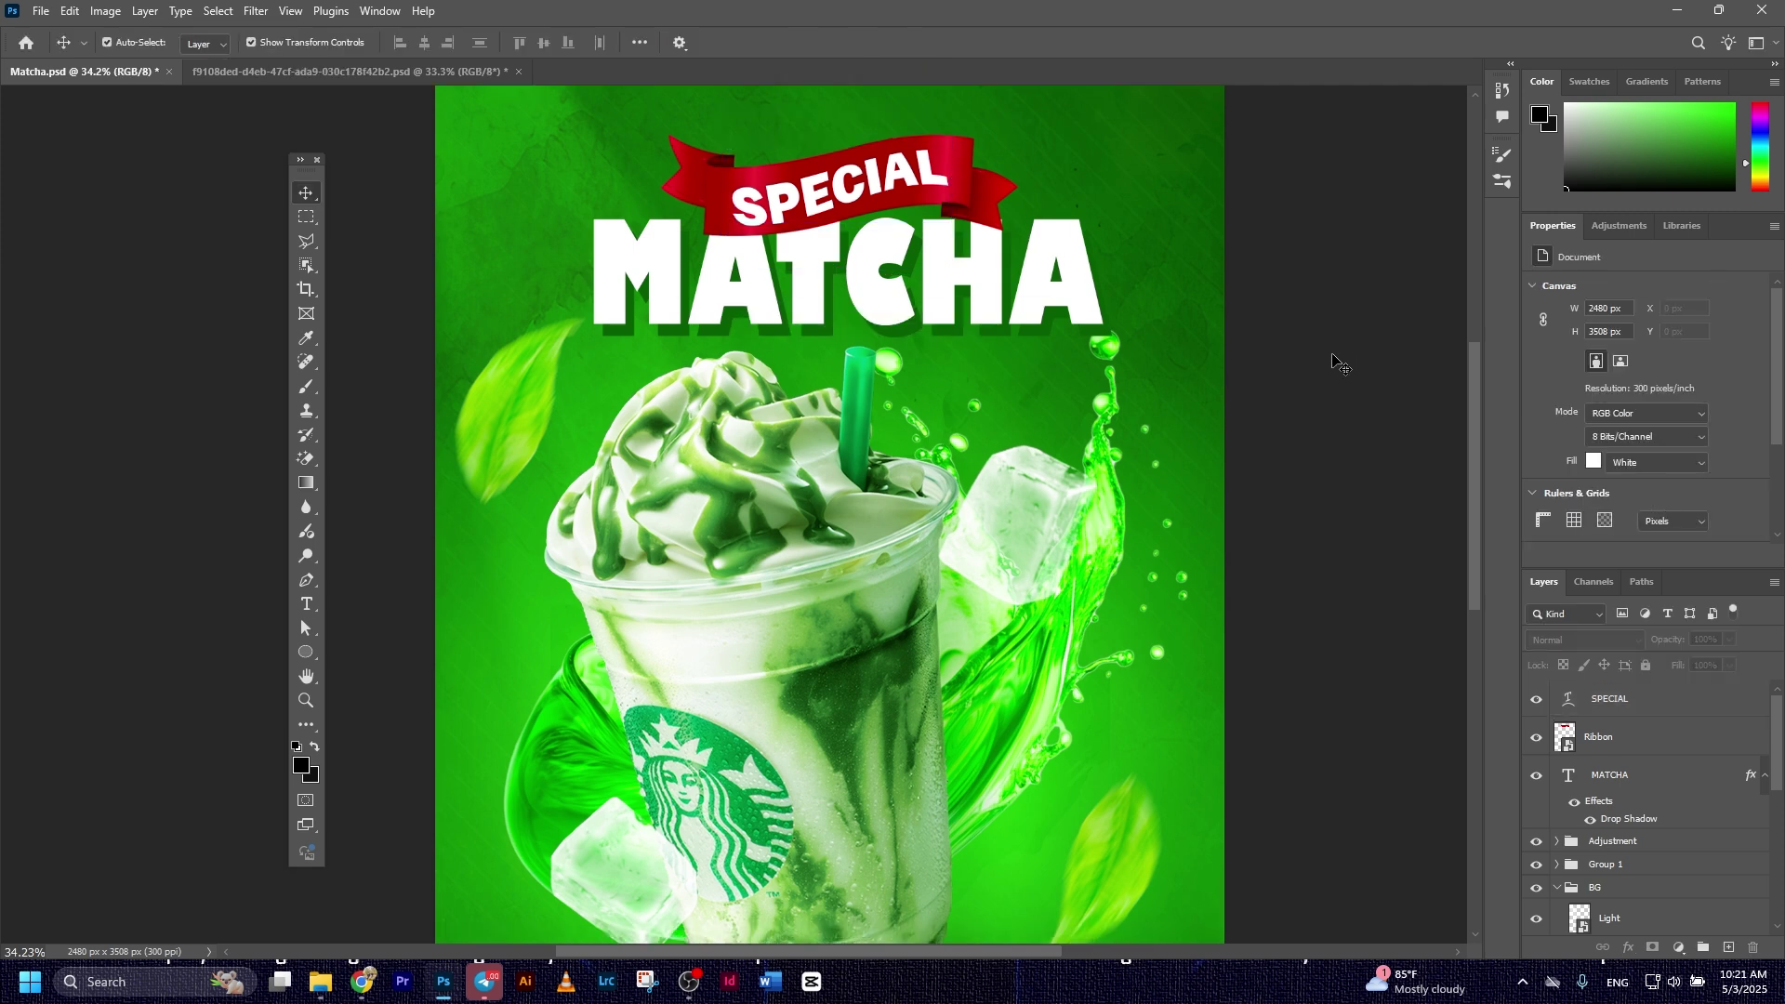
pyautogui.scroll(-5, 1336, 363)
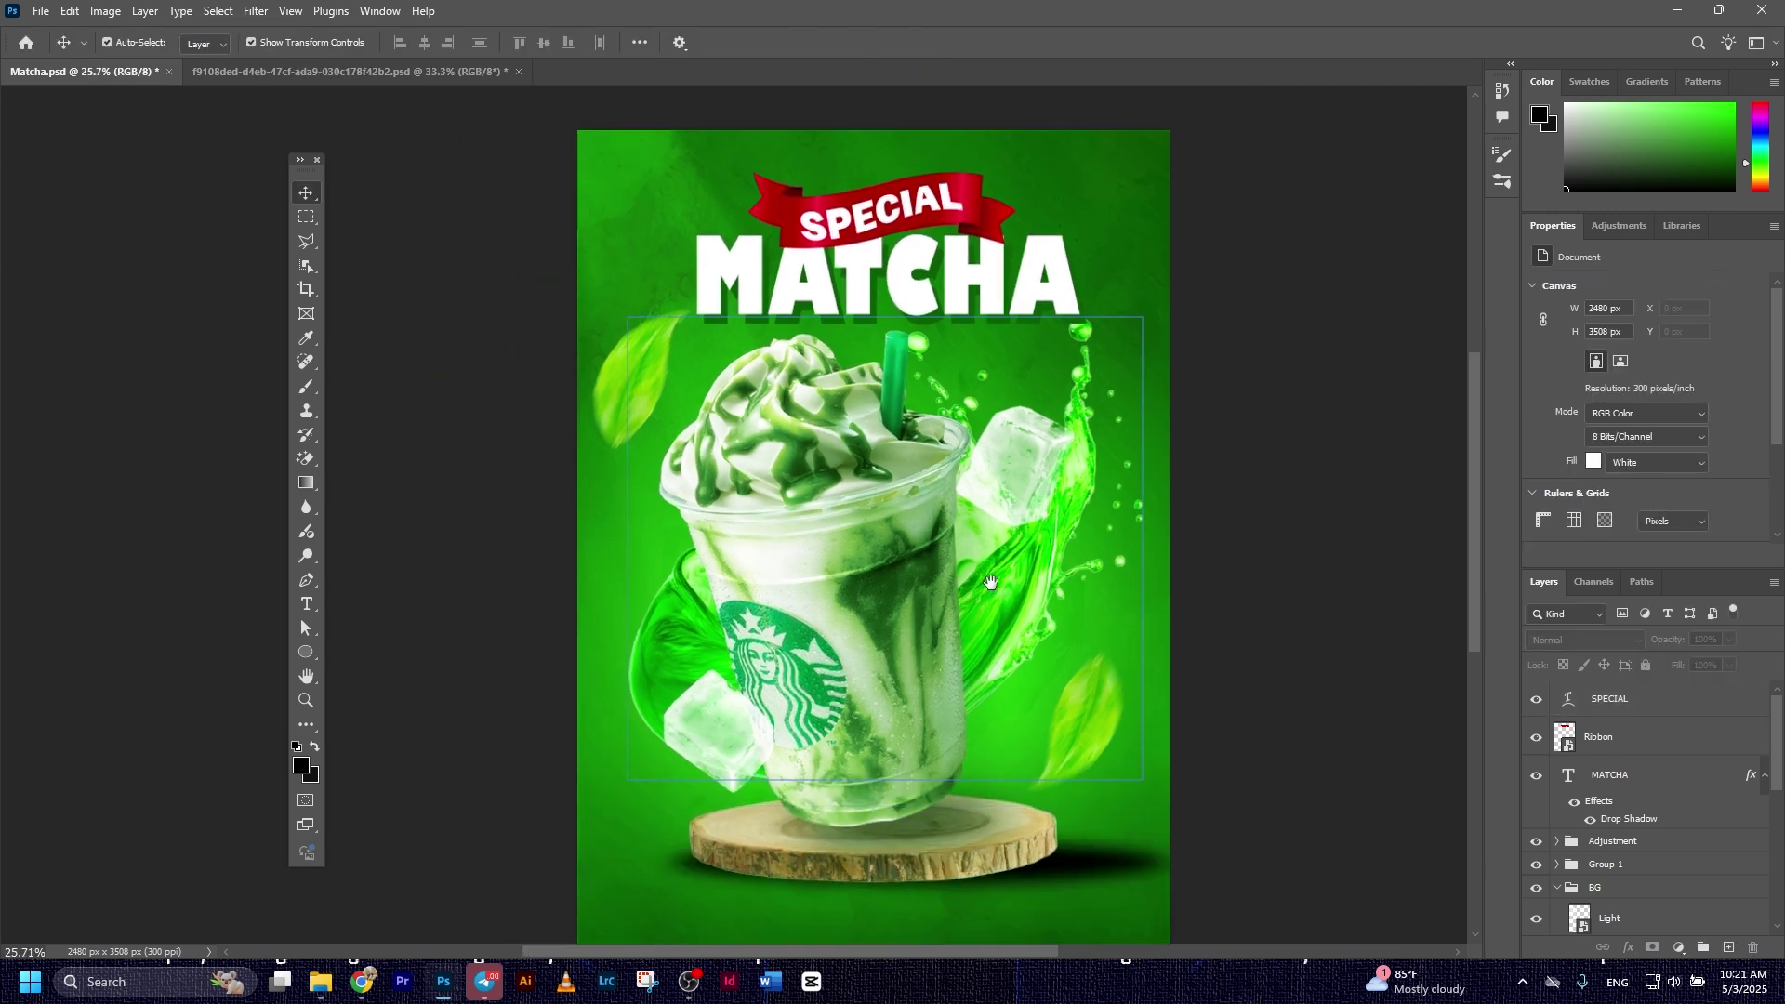
pyautogui.scroll(-1, 994, 595)
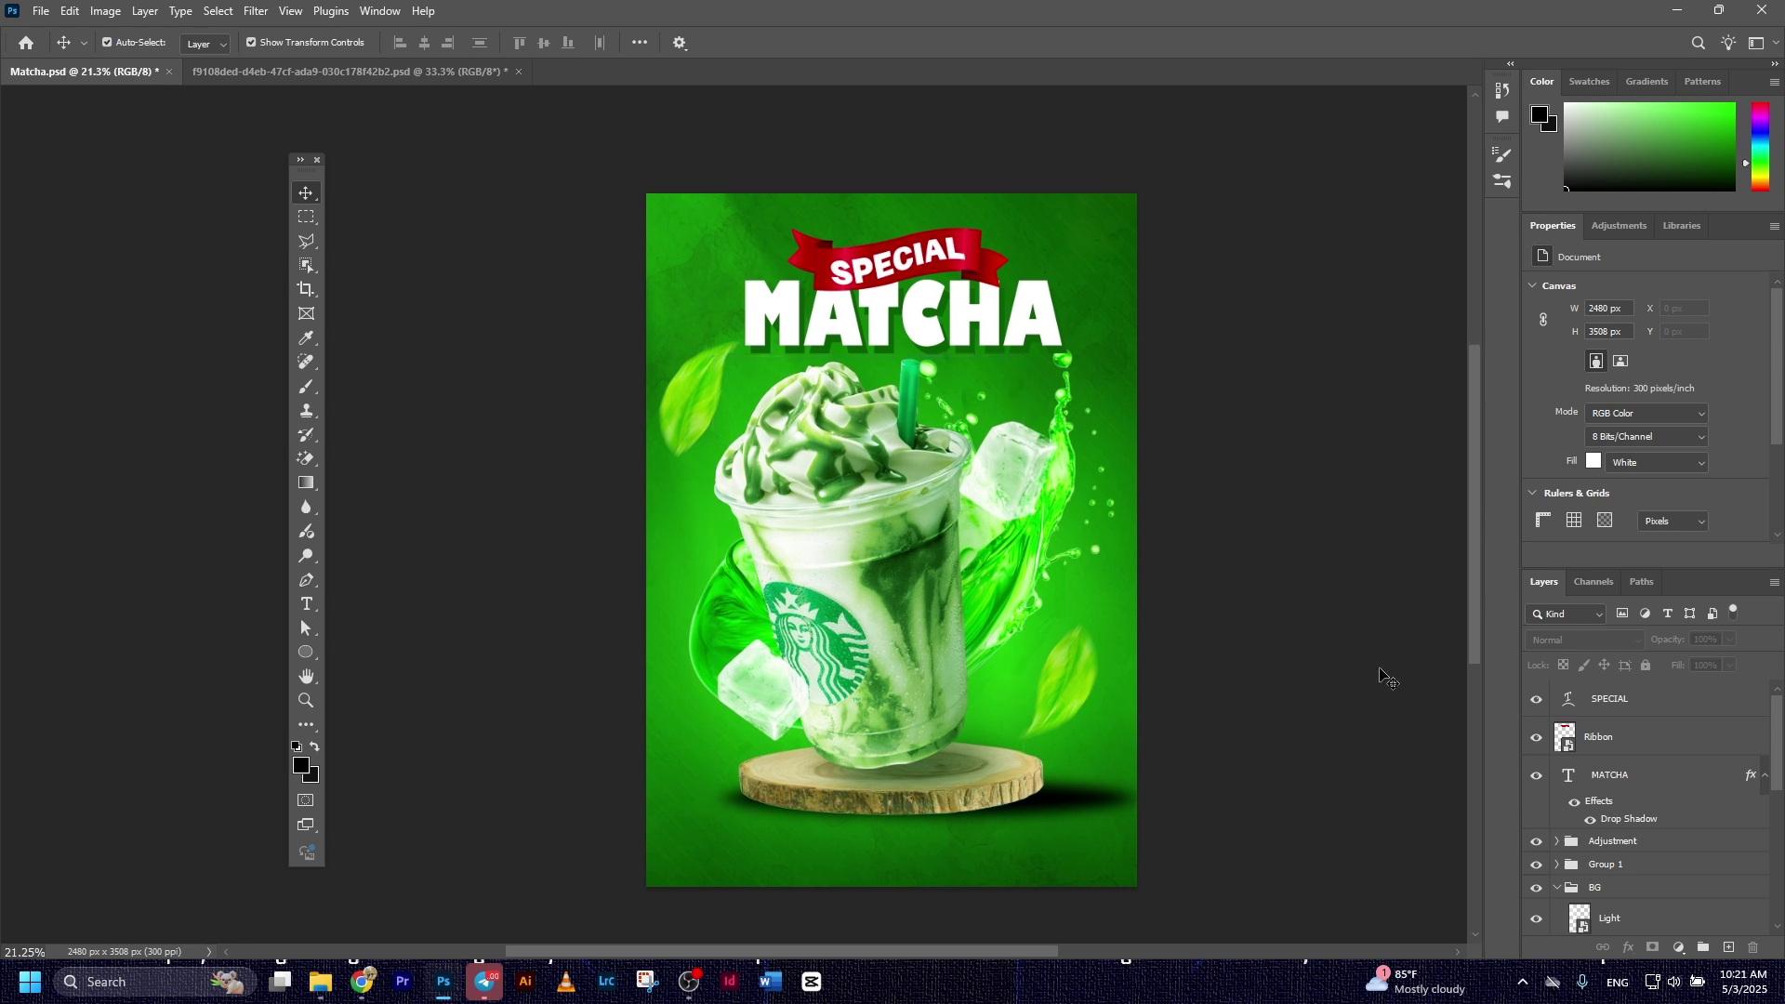
pyautogui.click(307, 652)
pyautogui.click(372, 662)
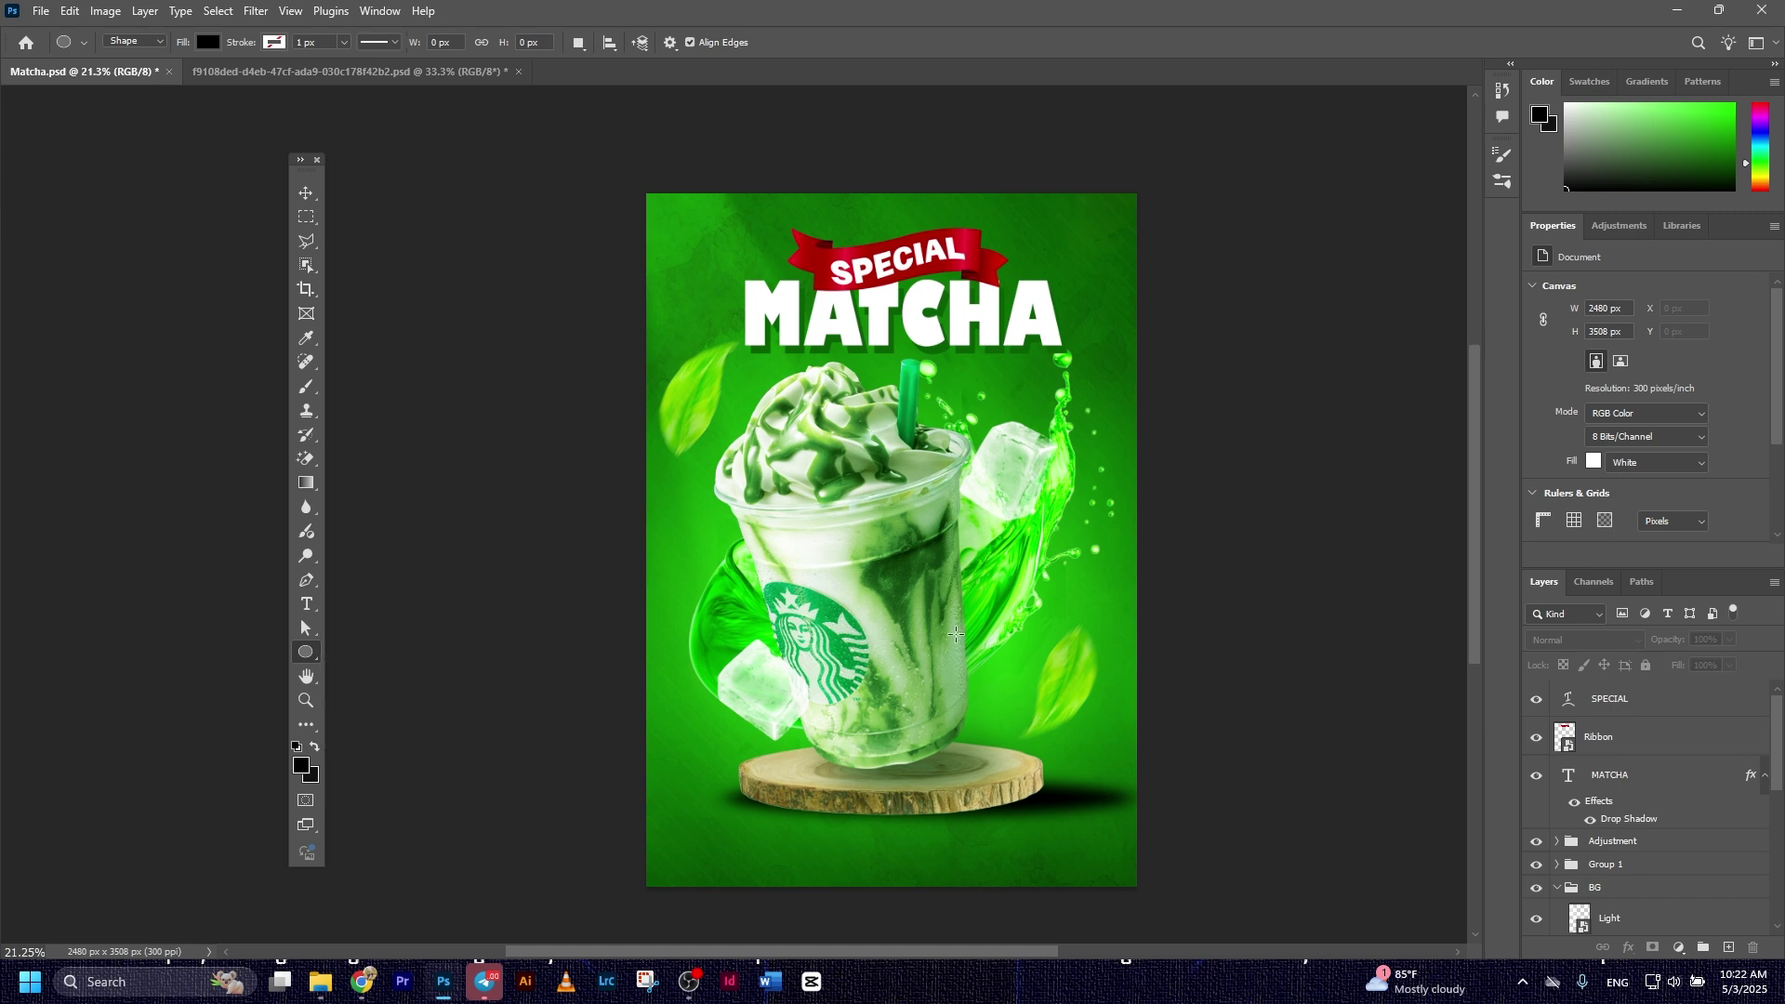
pyautogui.moveTo(922, 615); pyautogui.dragTo(1043, 732)
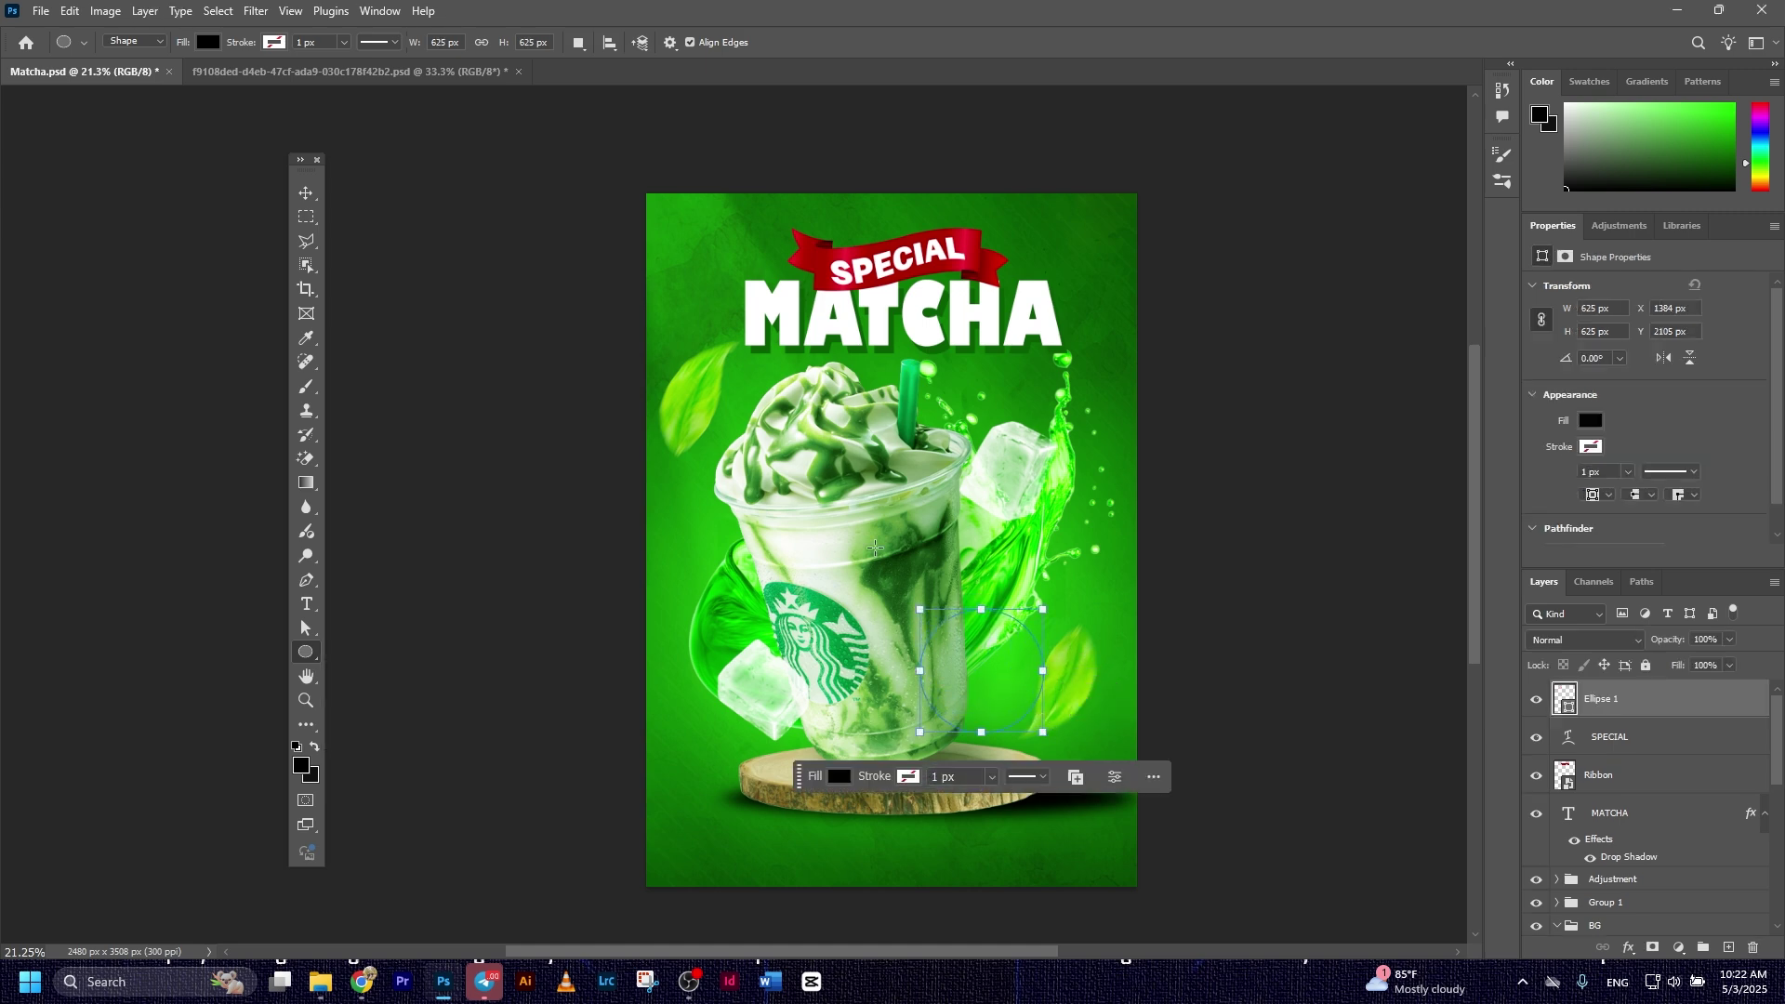
# Fill the circle with a bright red sampled from the ribbon and brightened in the color picker.
pyautogui.click(208, 43)
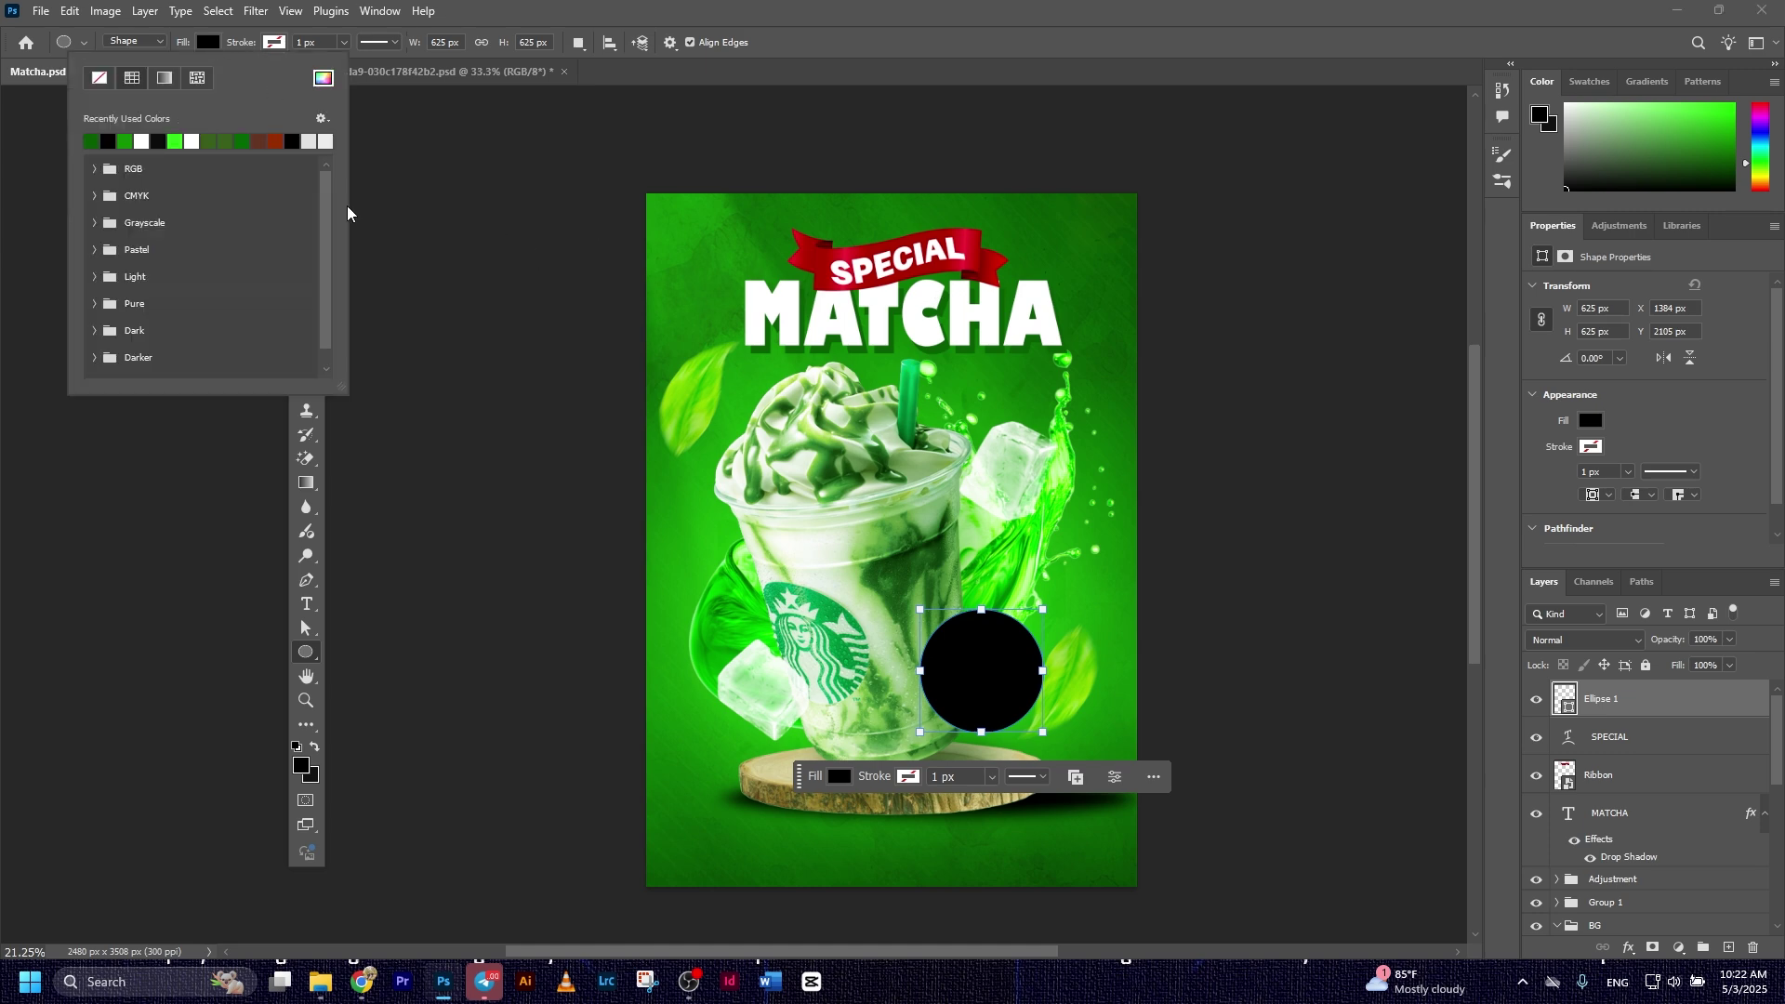
pyautogui.click(323, 77)
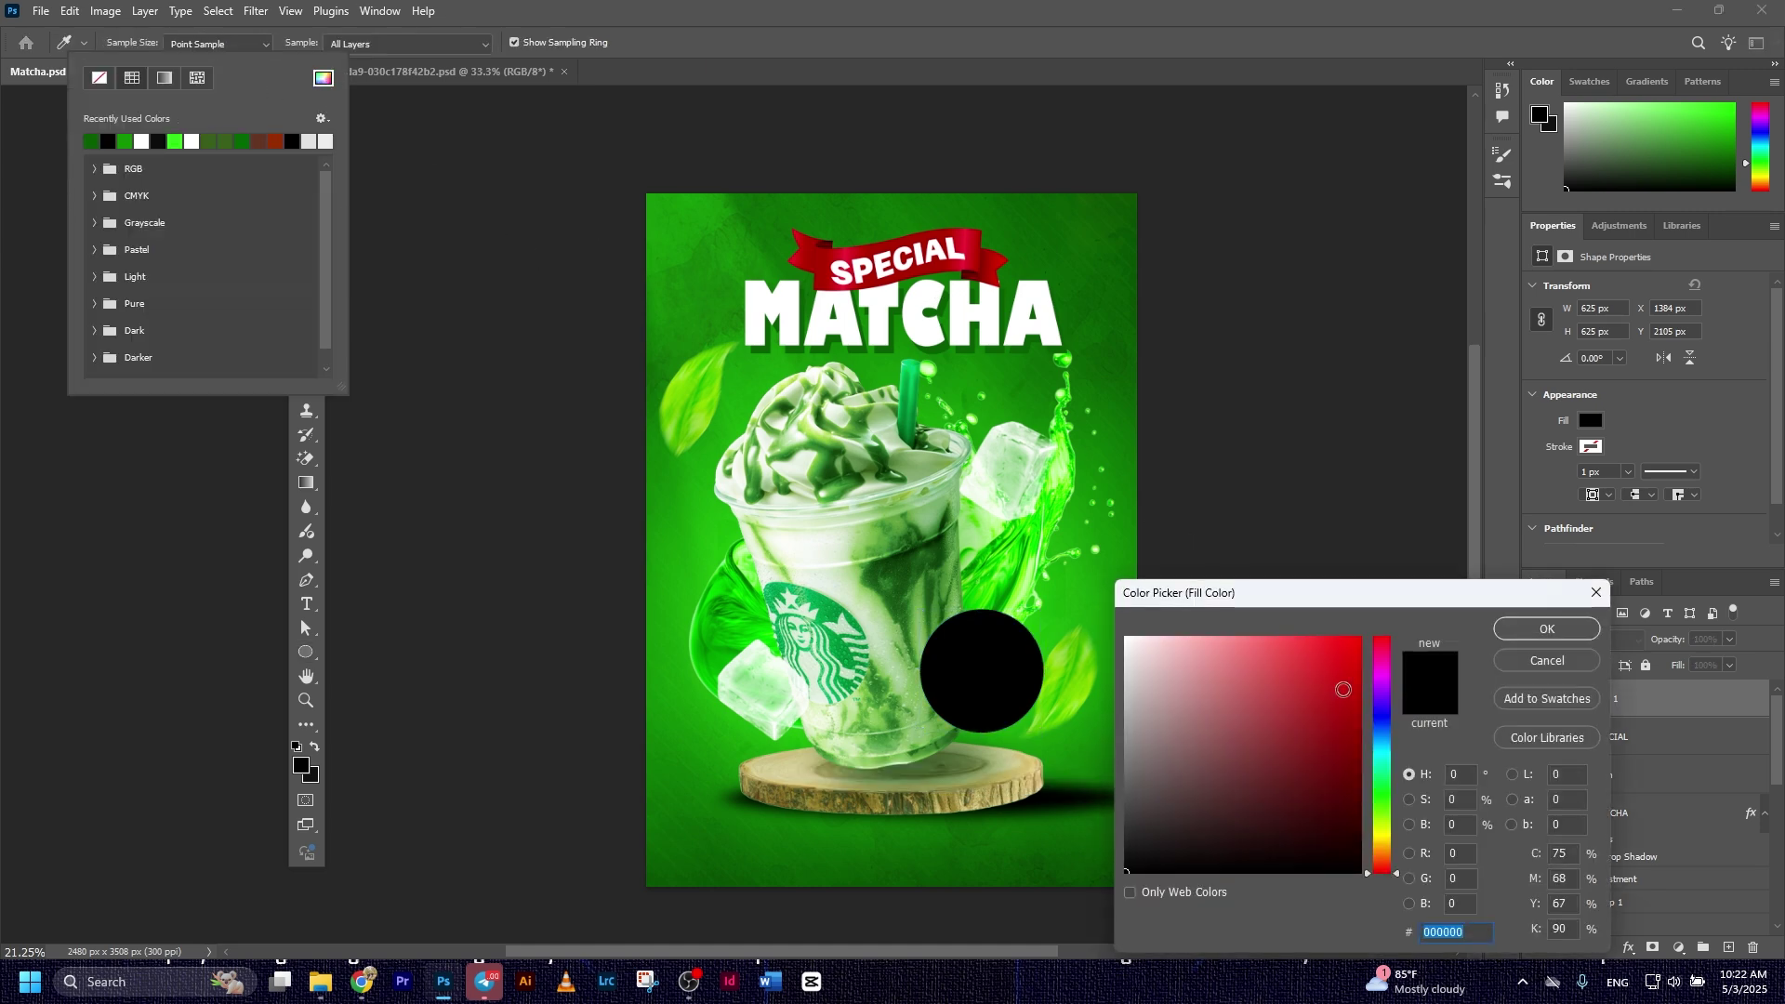
pyautogui.click(973, 237)
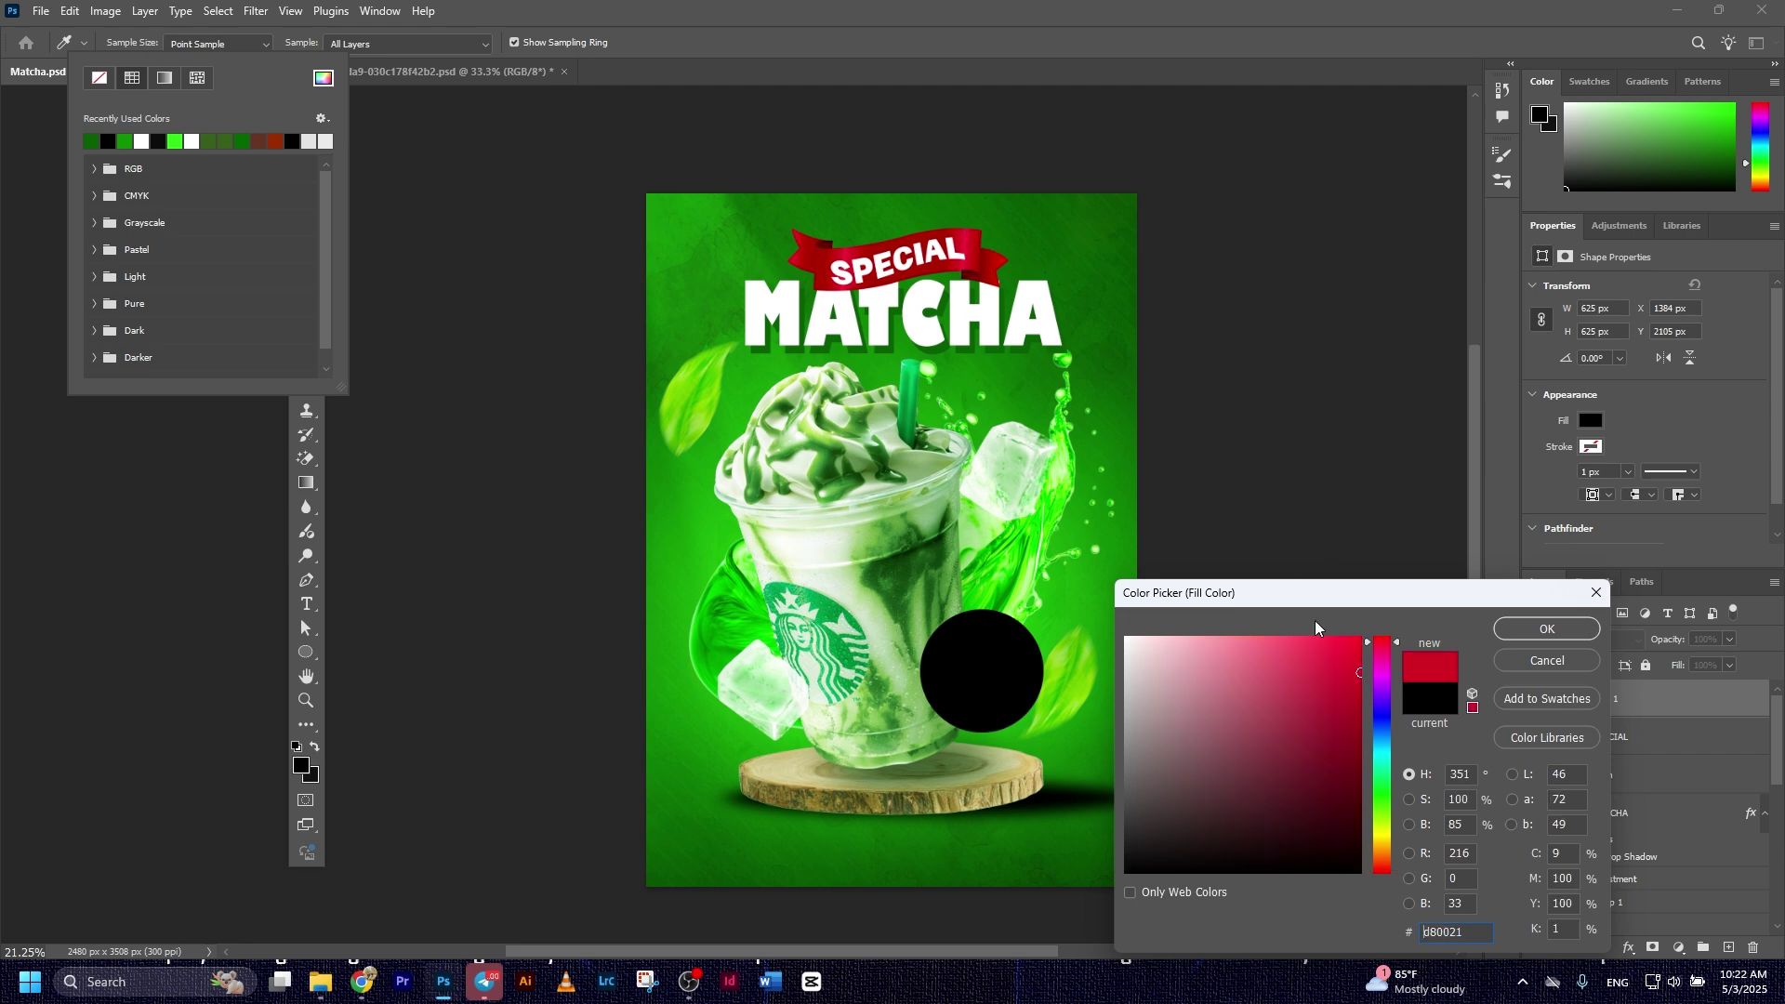
pyautogui.moveTo(1360, 671); pyautogui.dragTo(1371, 631)
pyautogui.click(1508, 632)
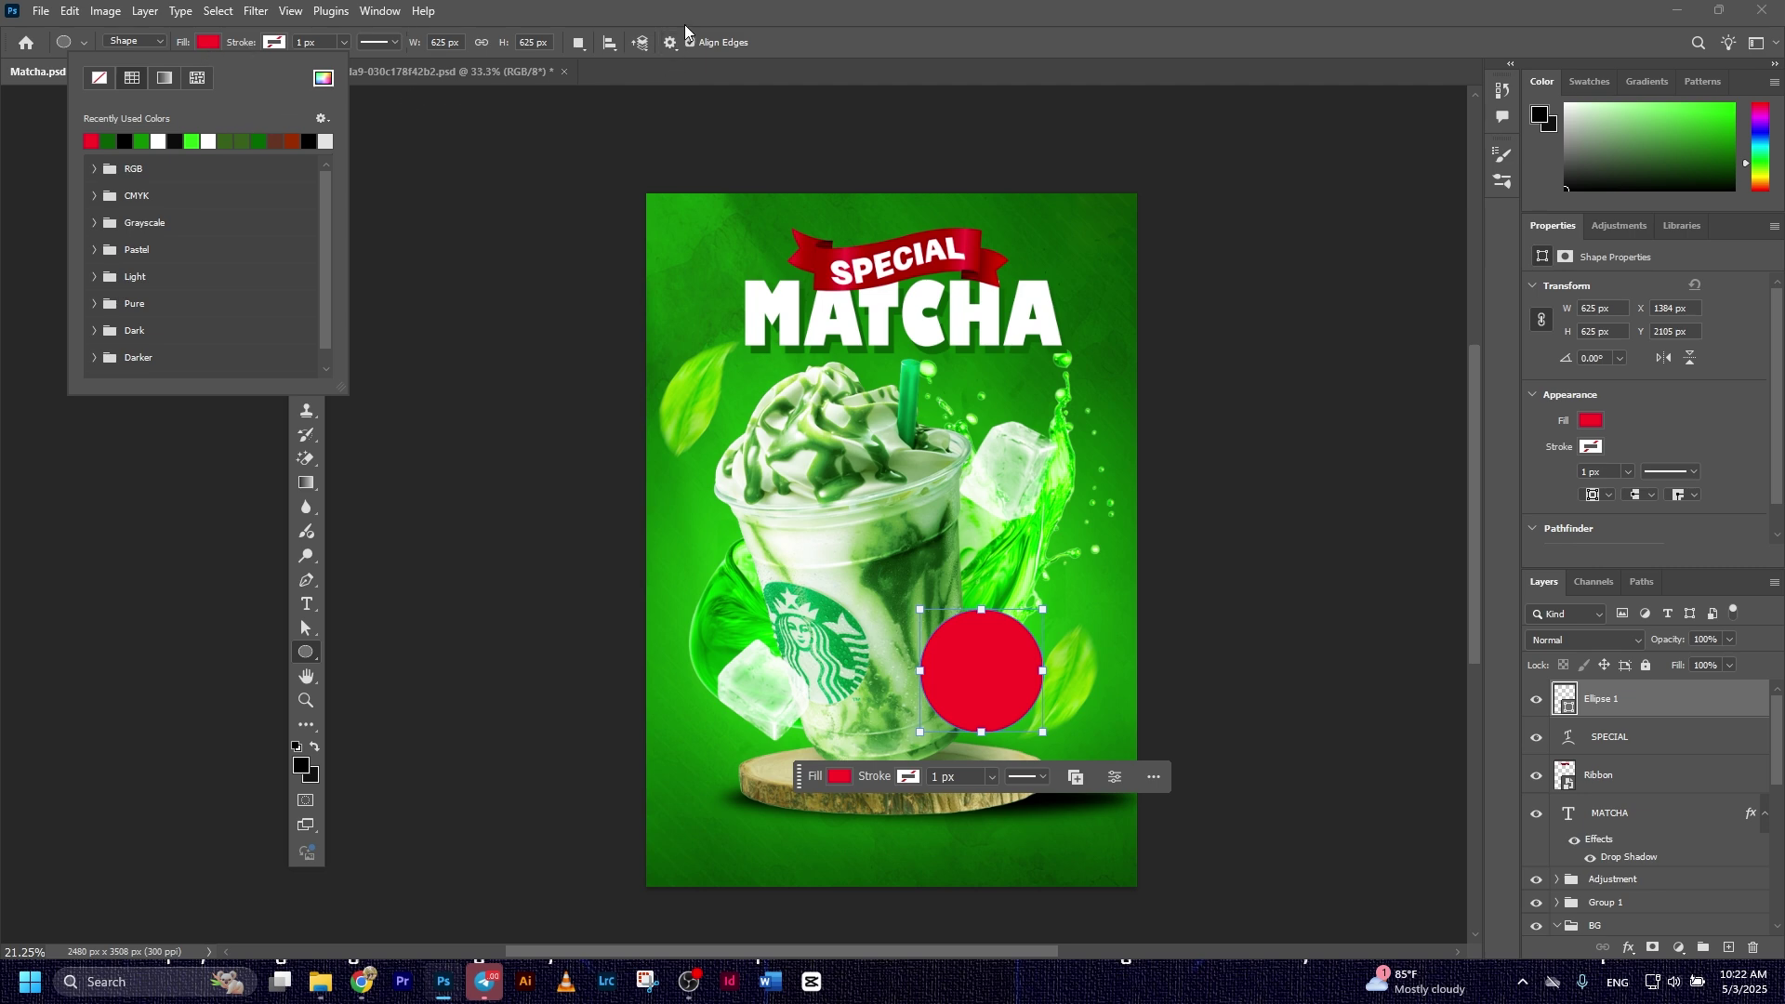
pyautogui.press('v')
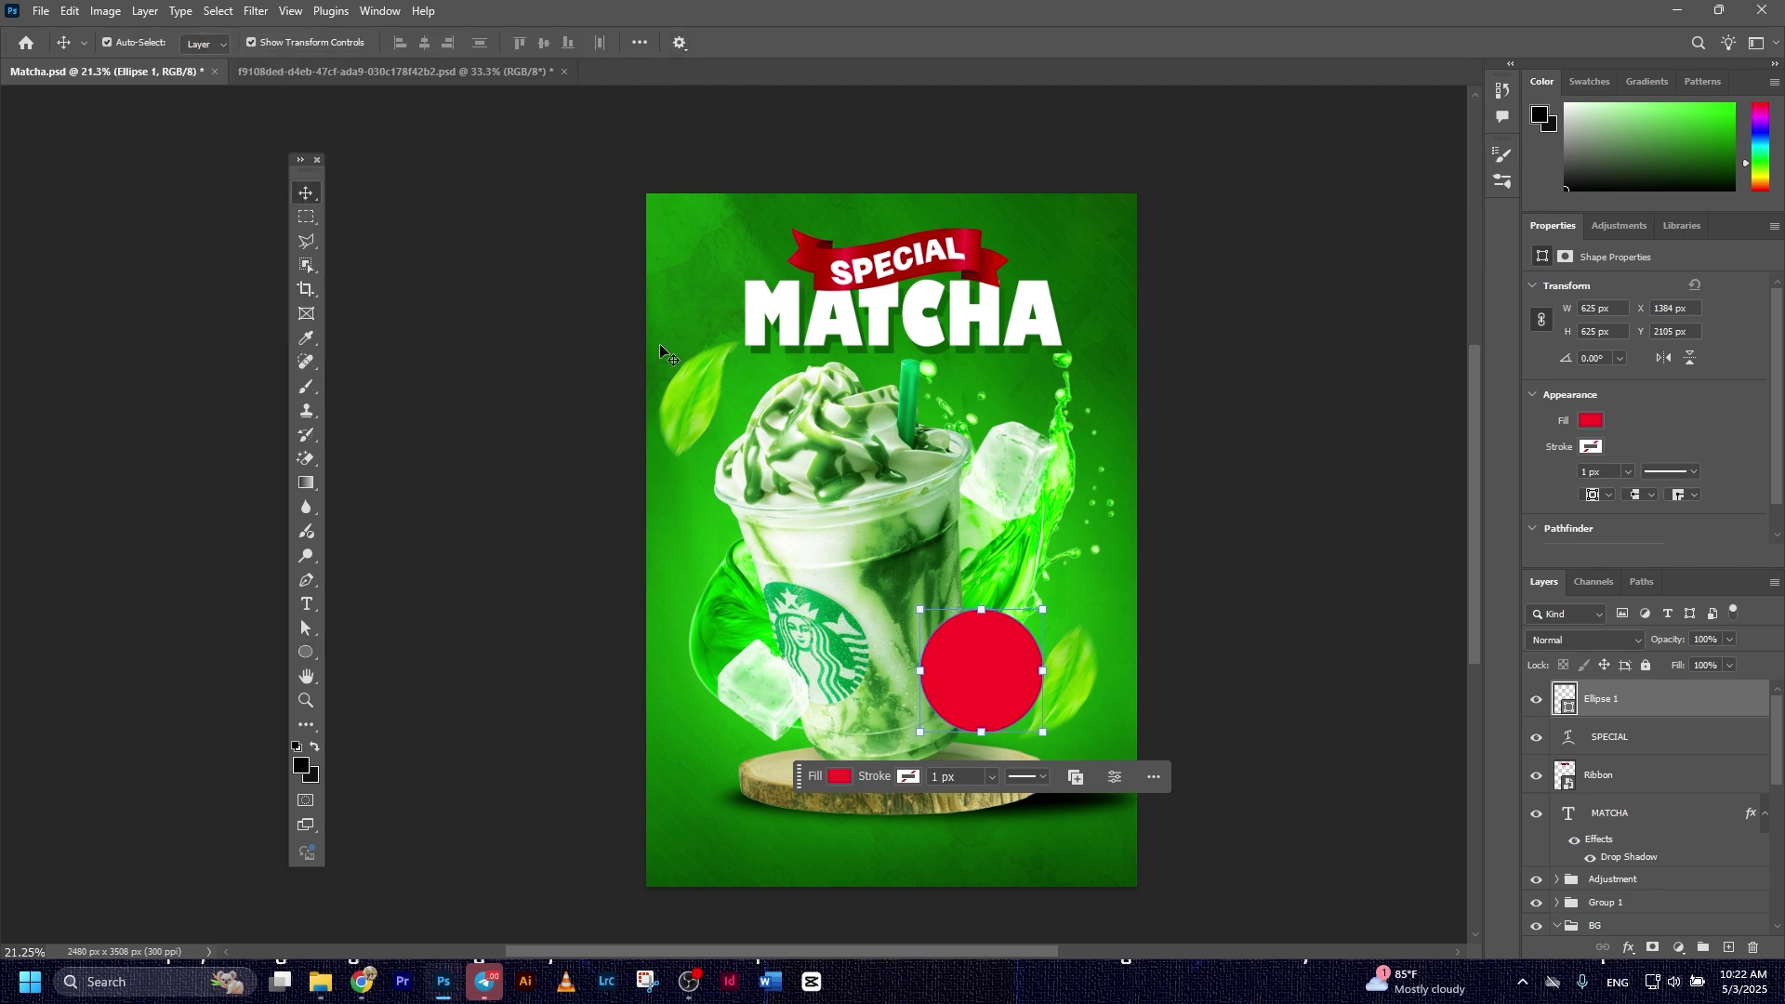
pyautogui.click(1298, 630)
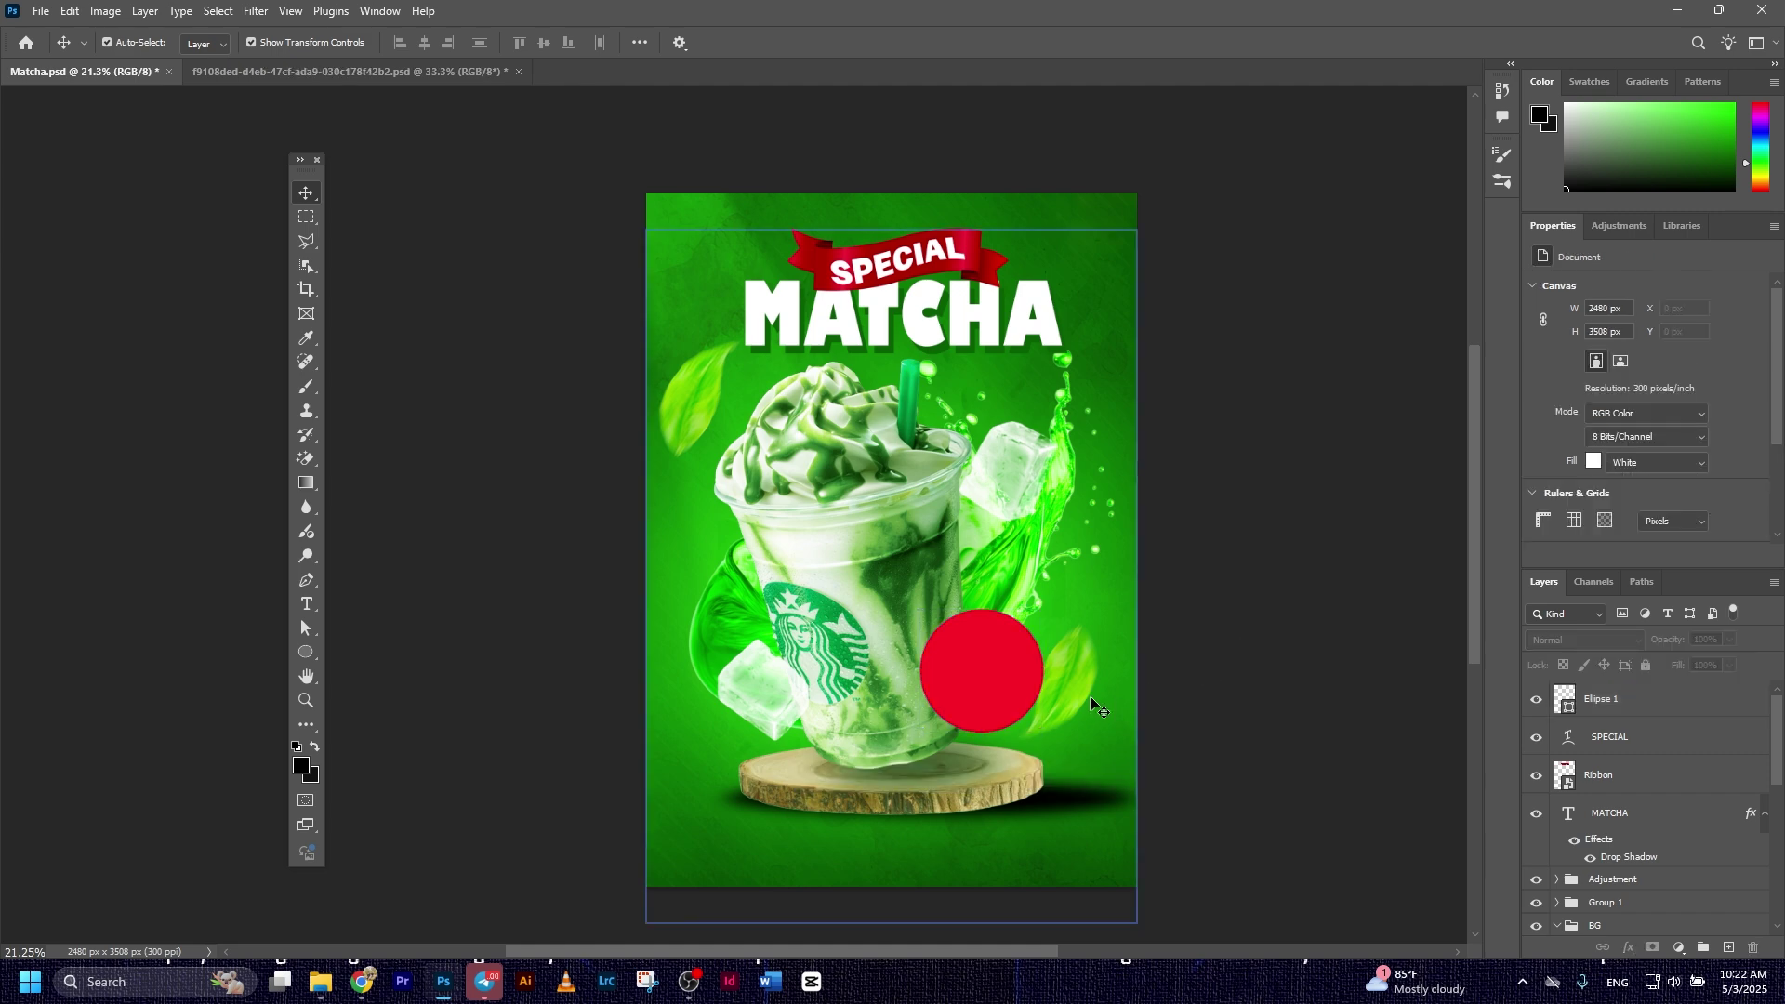
# Scale the red circle down to about 571 px across beside the cup's lower right.
pyautogui.moveTo(1046, 608); pyautogui.dragTo(1006, 658)
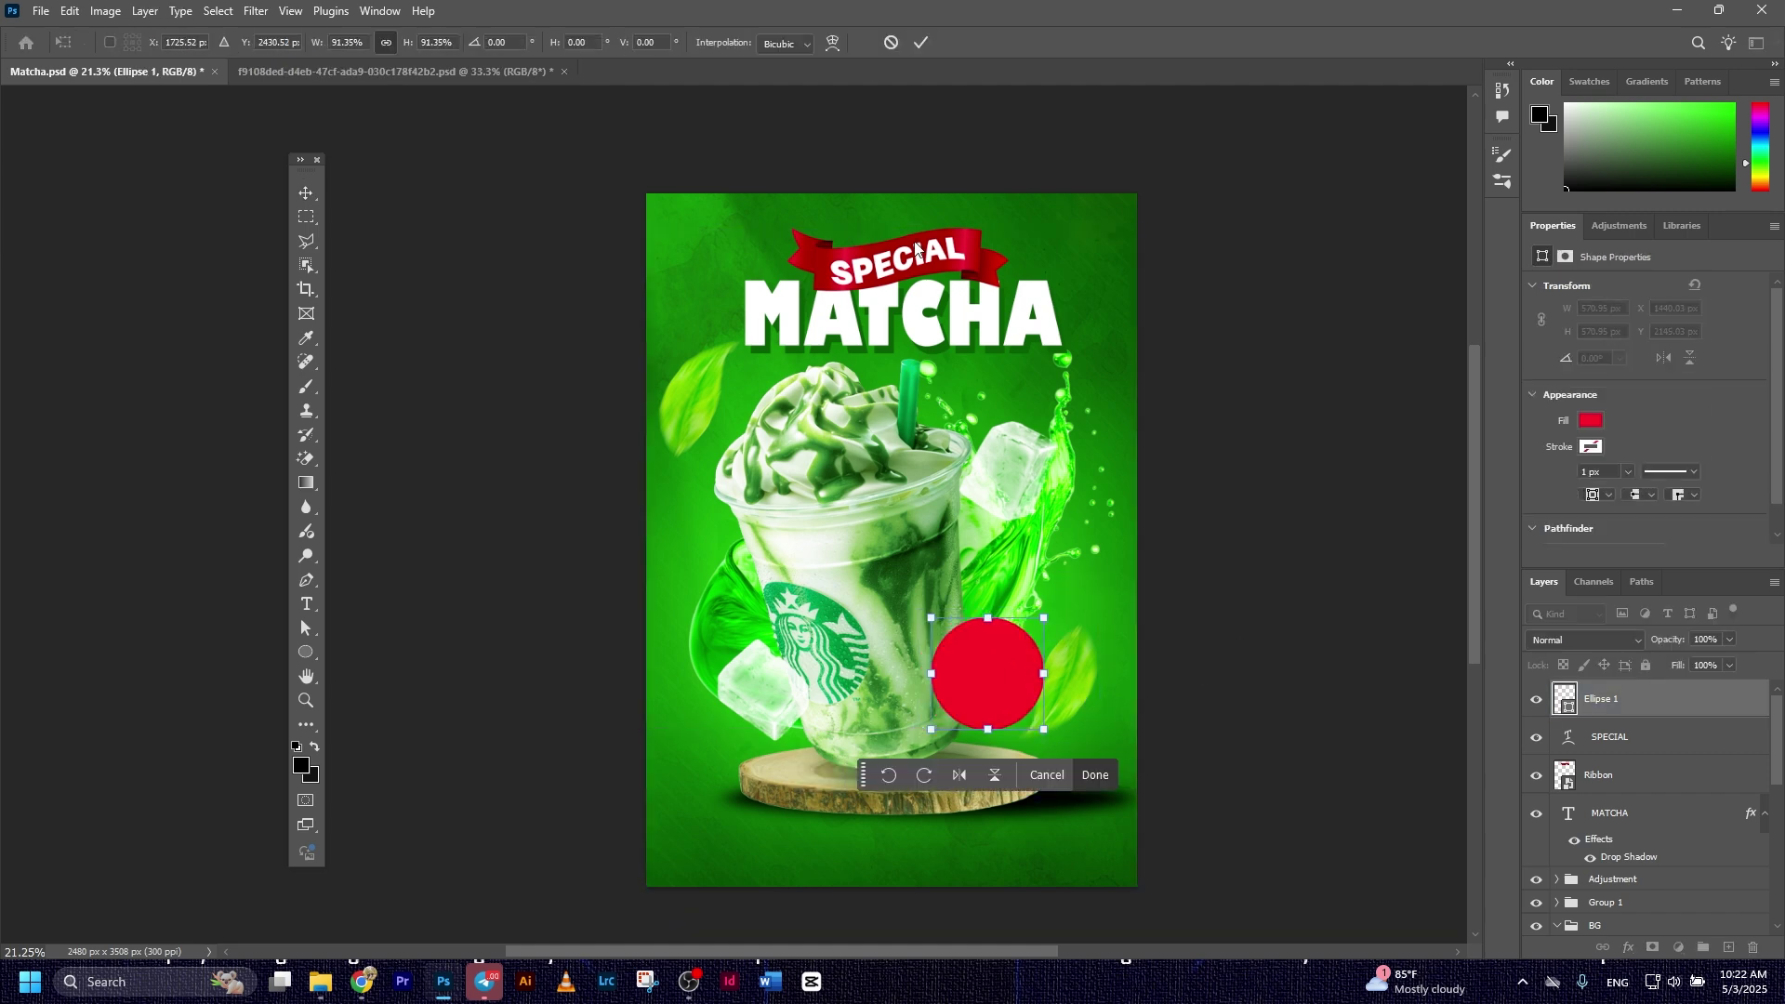
pyautogui.click(926, 45)
pyautogui.click(1223, 539)
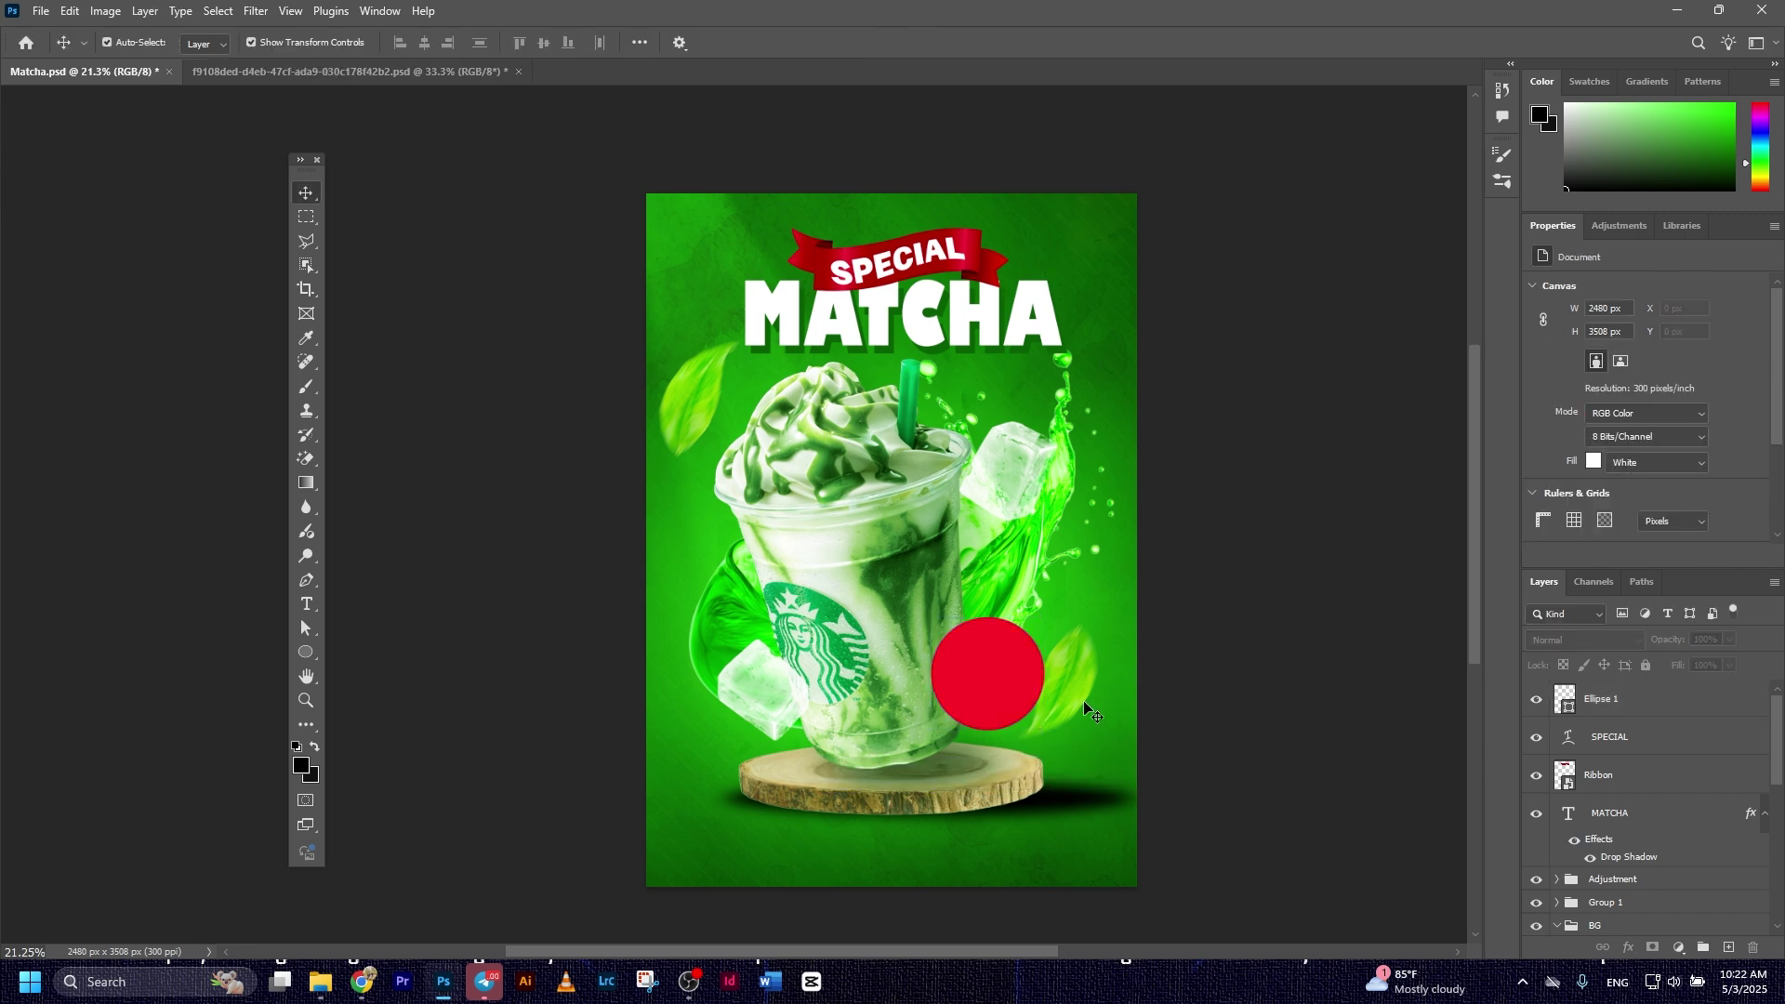
# Add the text Special Price in white Franklin Gothic Heavy at 55.92 pt over the cup.
pyautogui.click(981, 676)
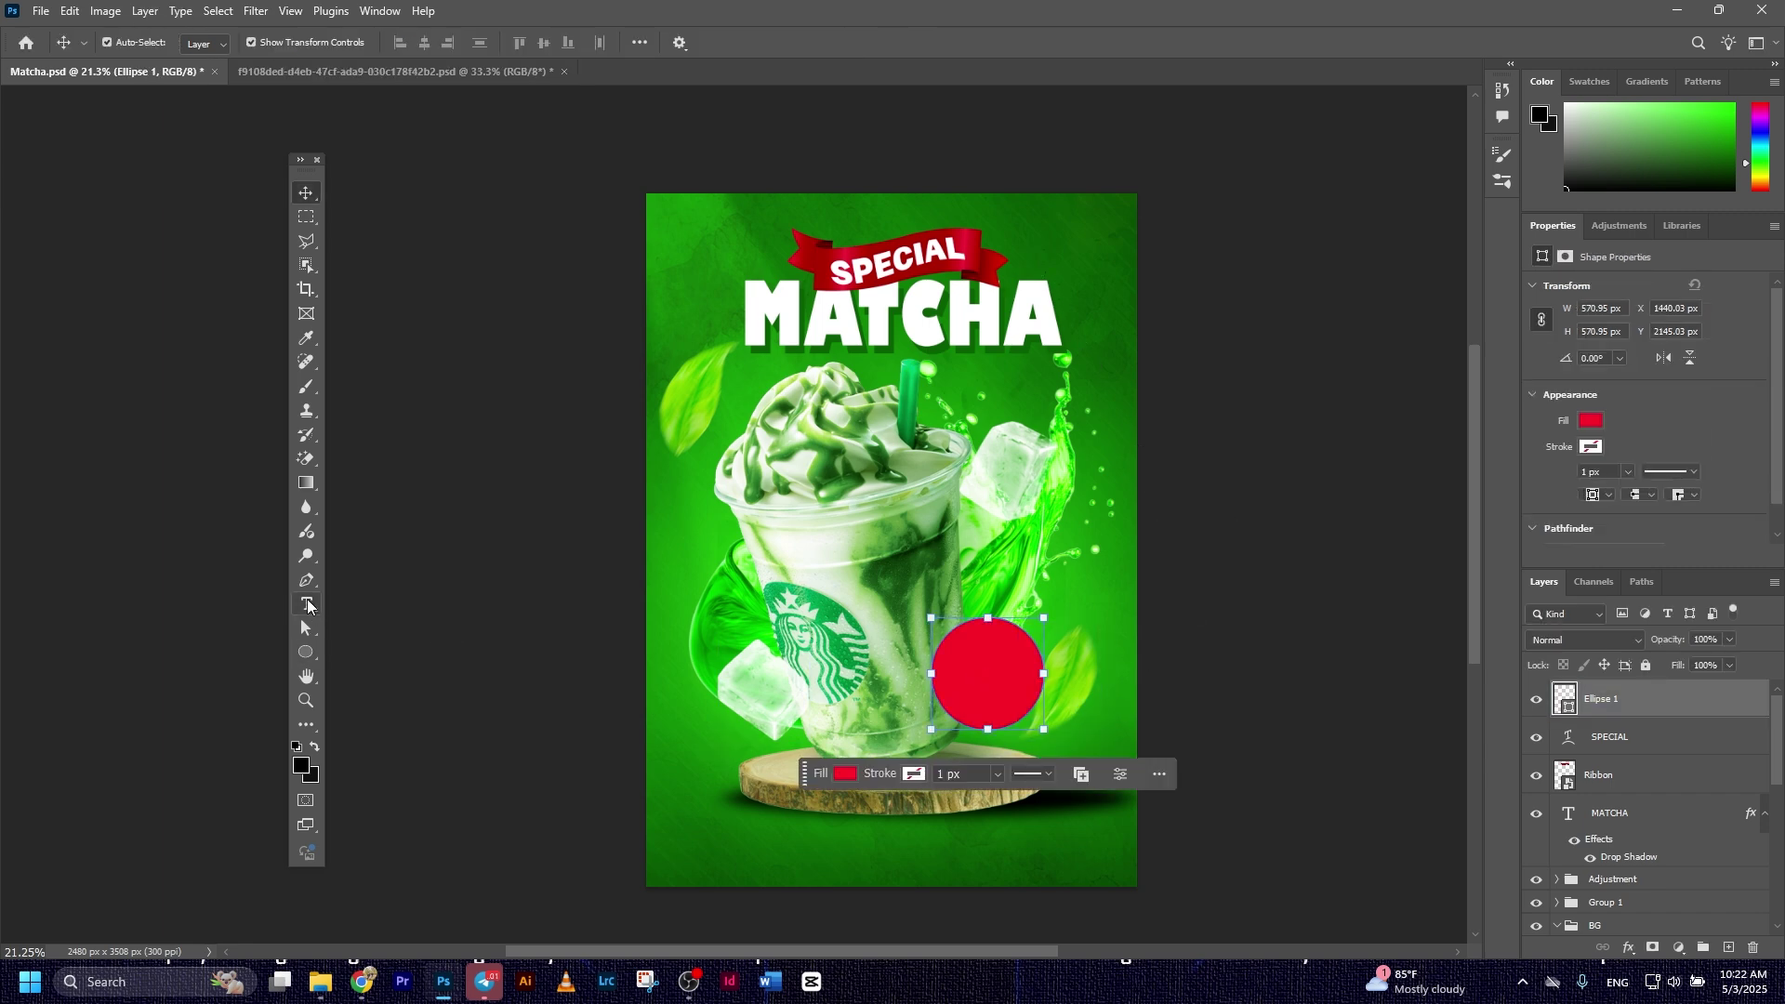
pyautogui.click(307, 605)
pyautogui.click(1080, 490)
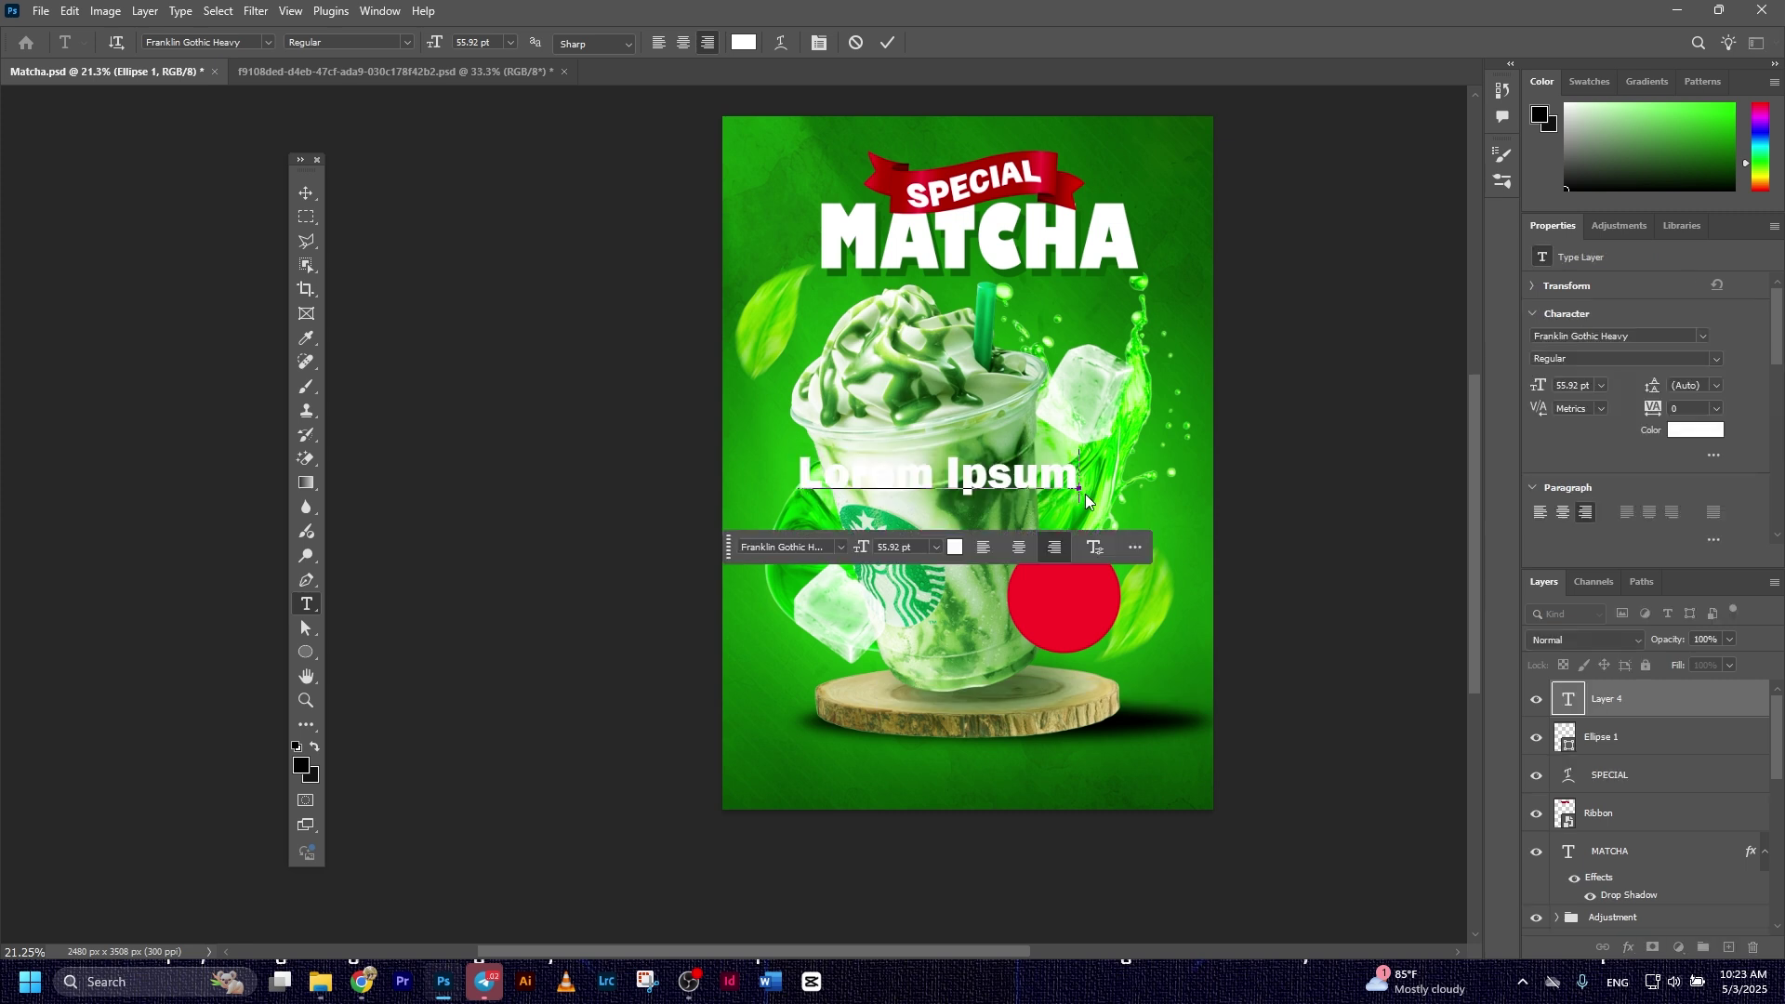
pyautogui.write('Specia')
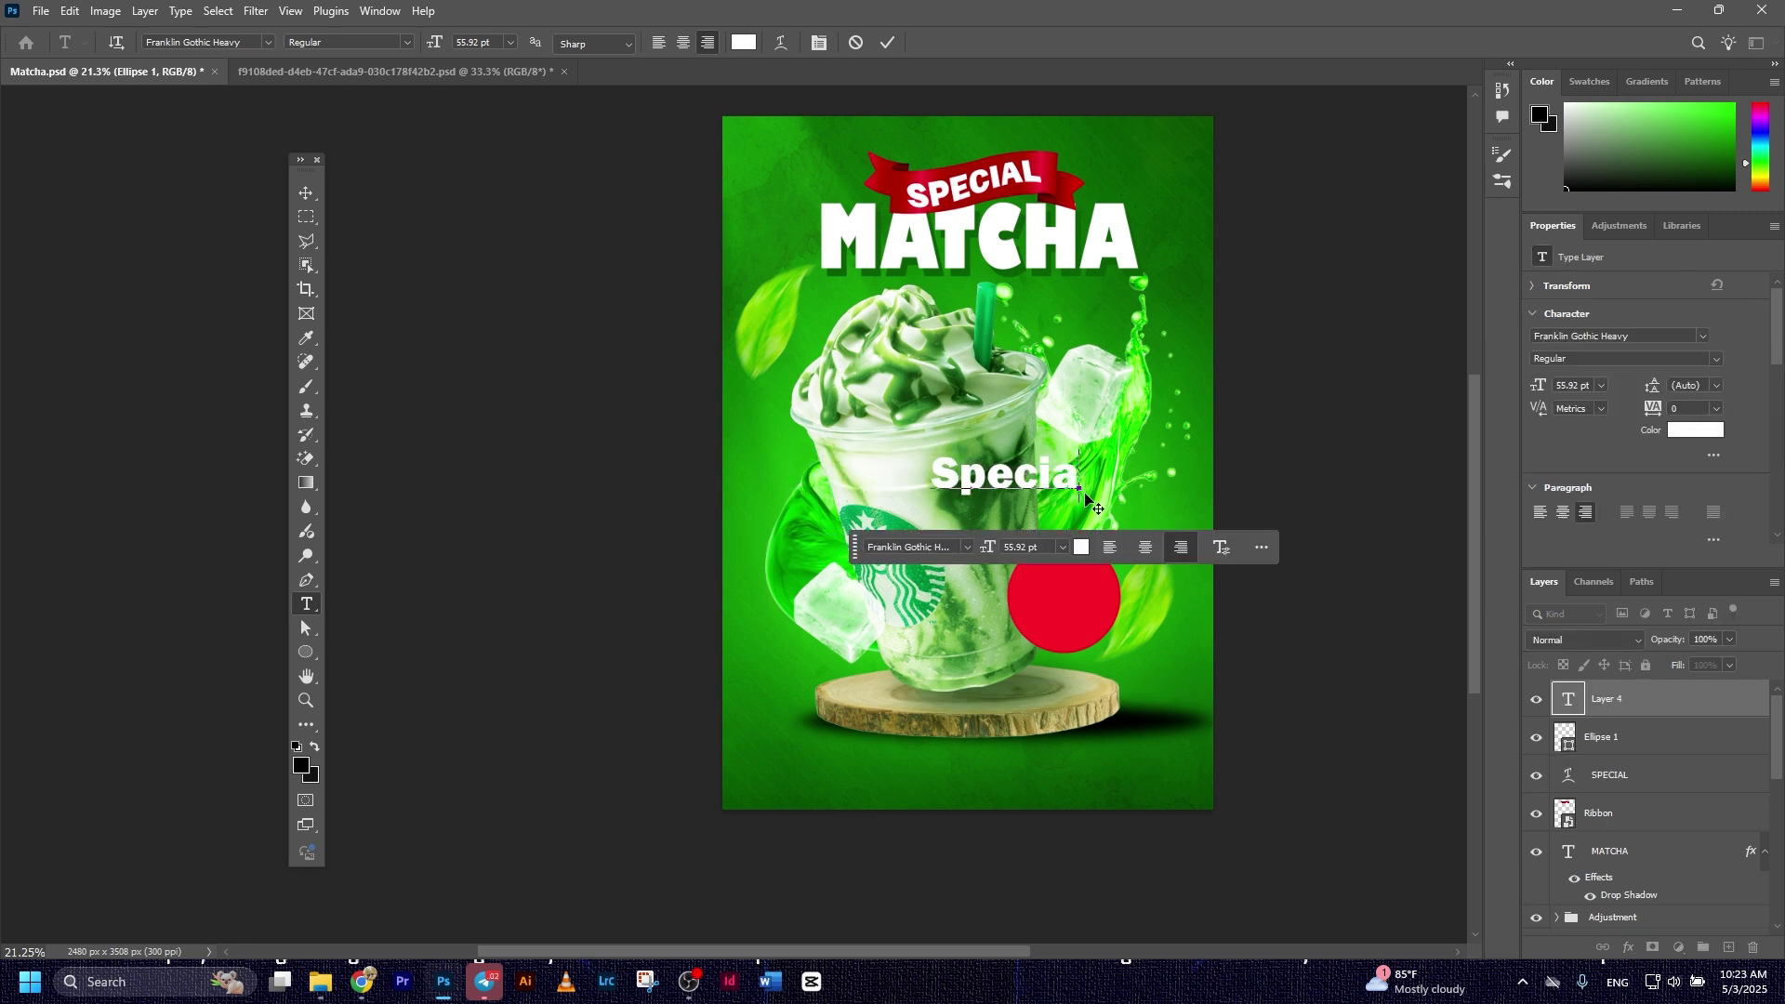
pyautogui.write('l Price')
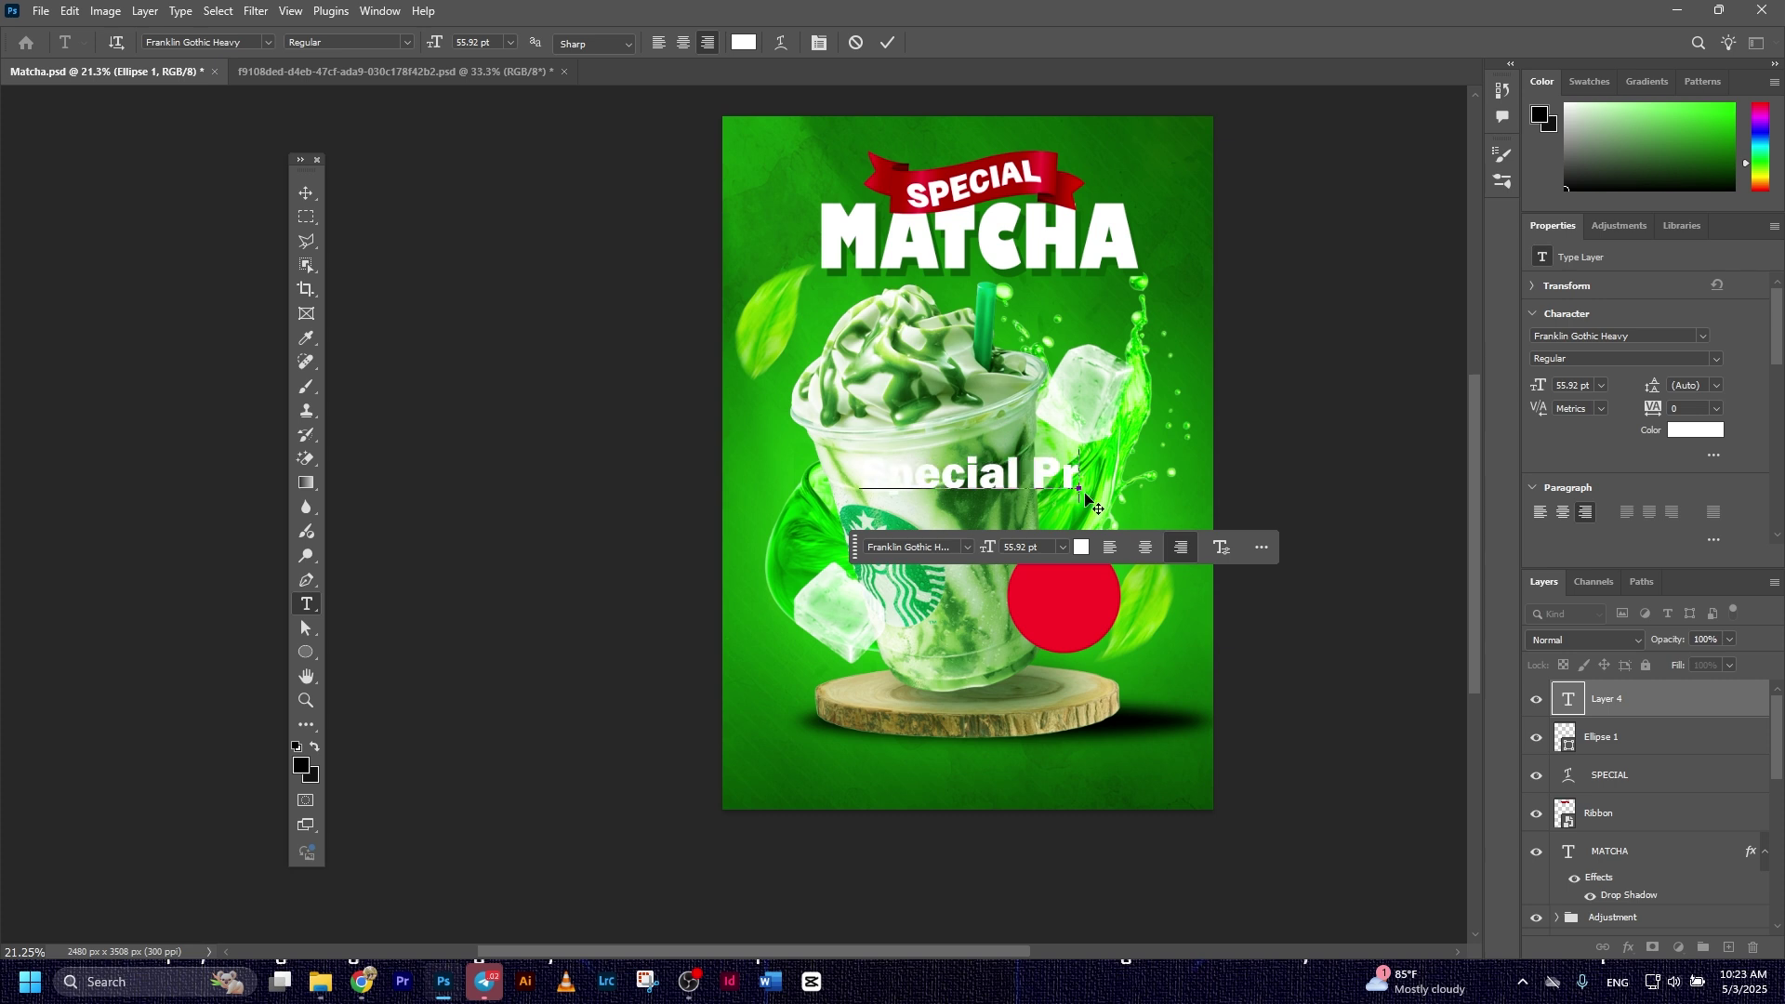
pyautogui.click(888, 45)
pyautogui.click(306, 193)
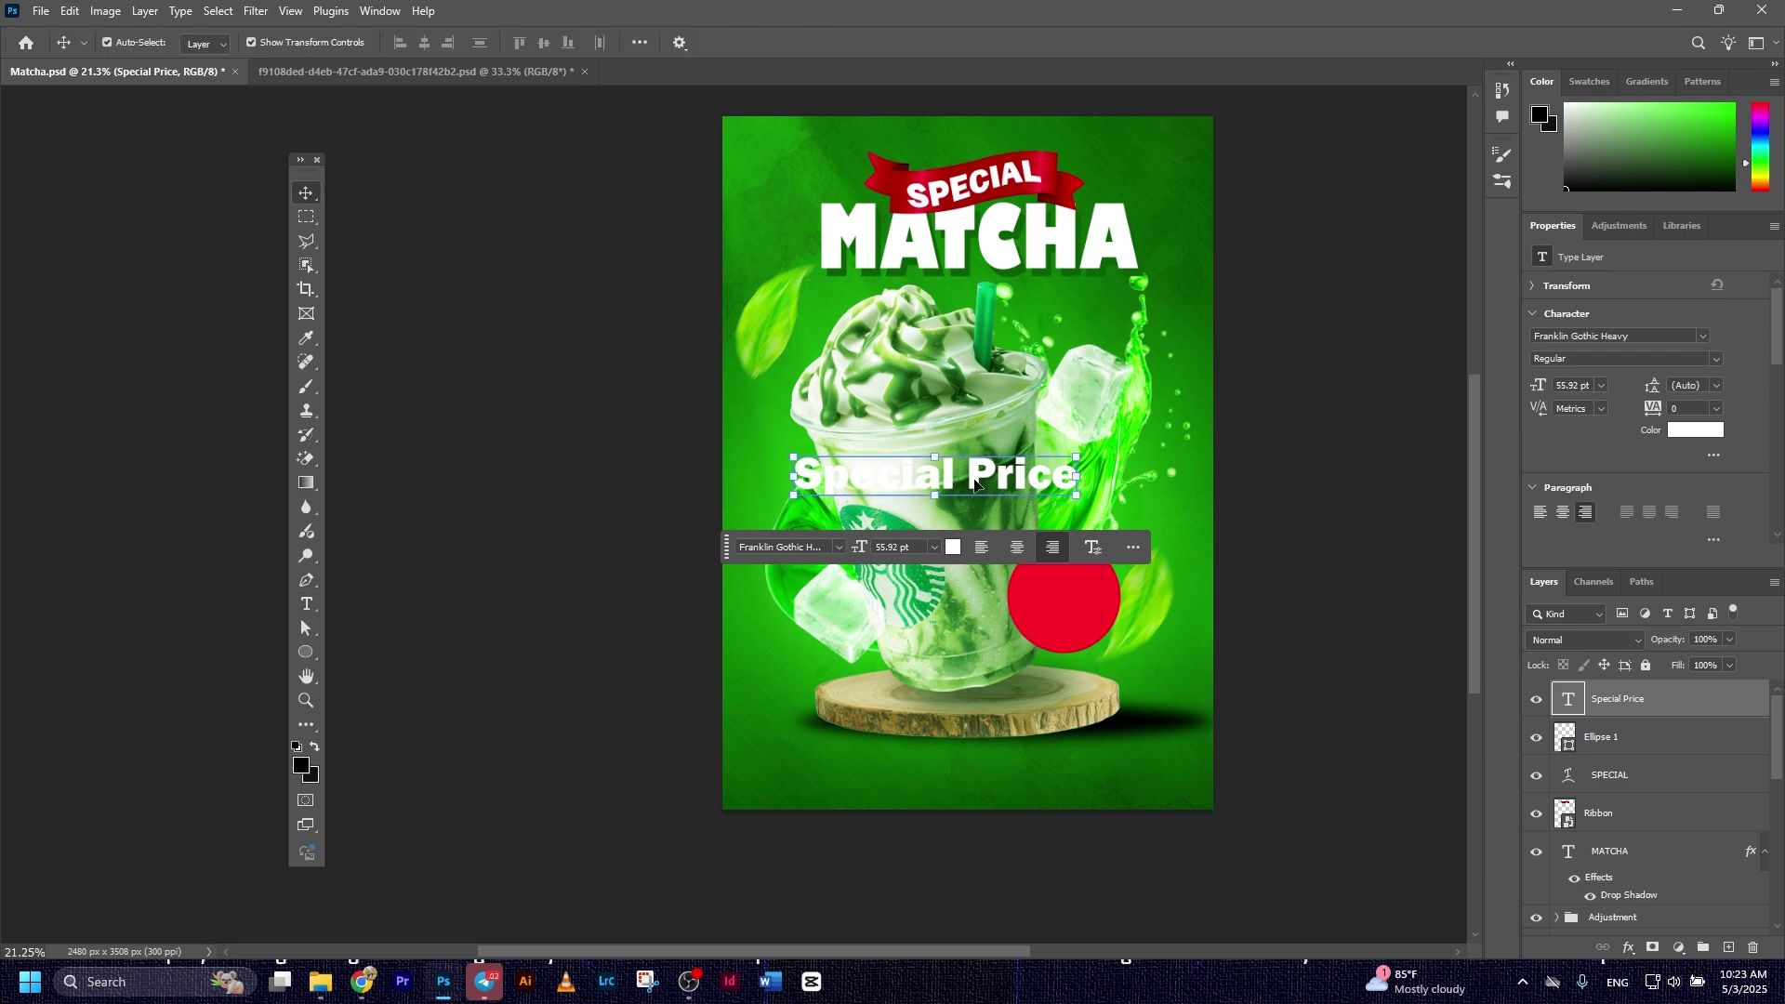
# Scale the Special Price text down to about 16.89 pt and place it inside the red circle.
pyautogui.moveTo(1065, 456); pyautogui.dragTo(1086, 591)
pyautogui.click(920, 42)
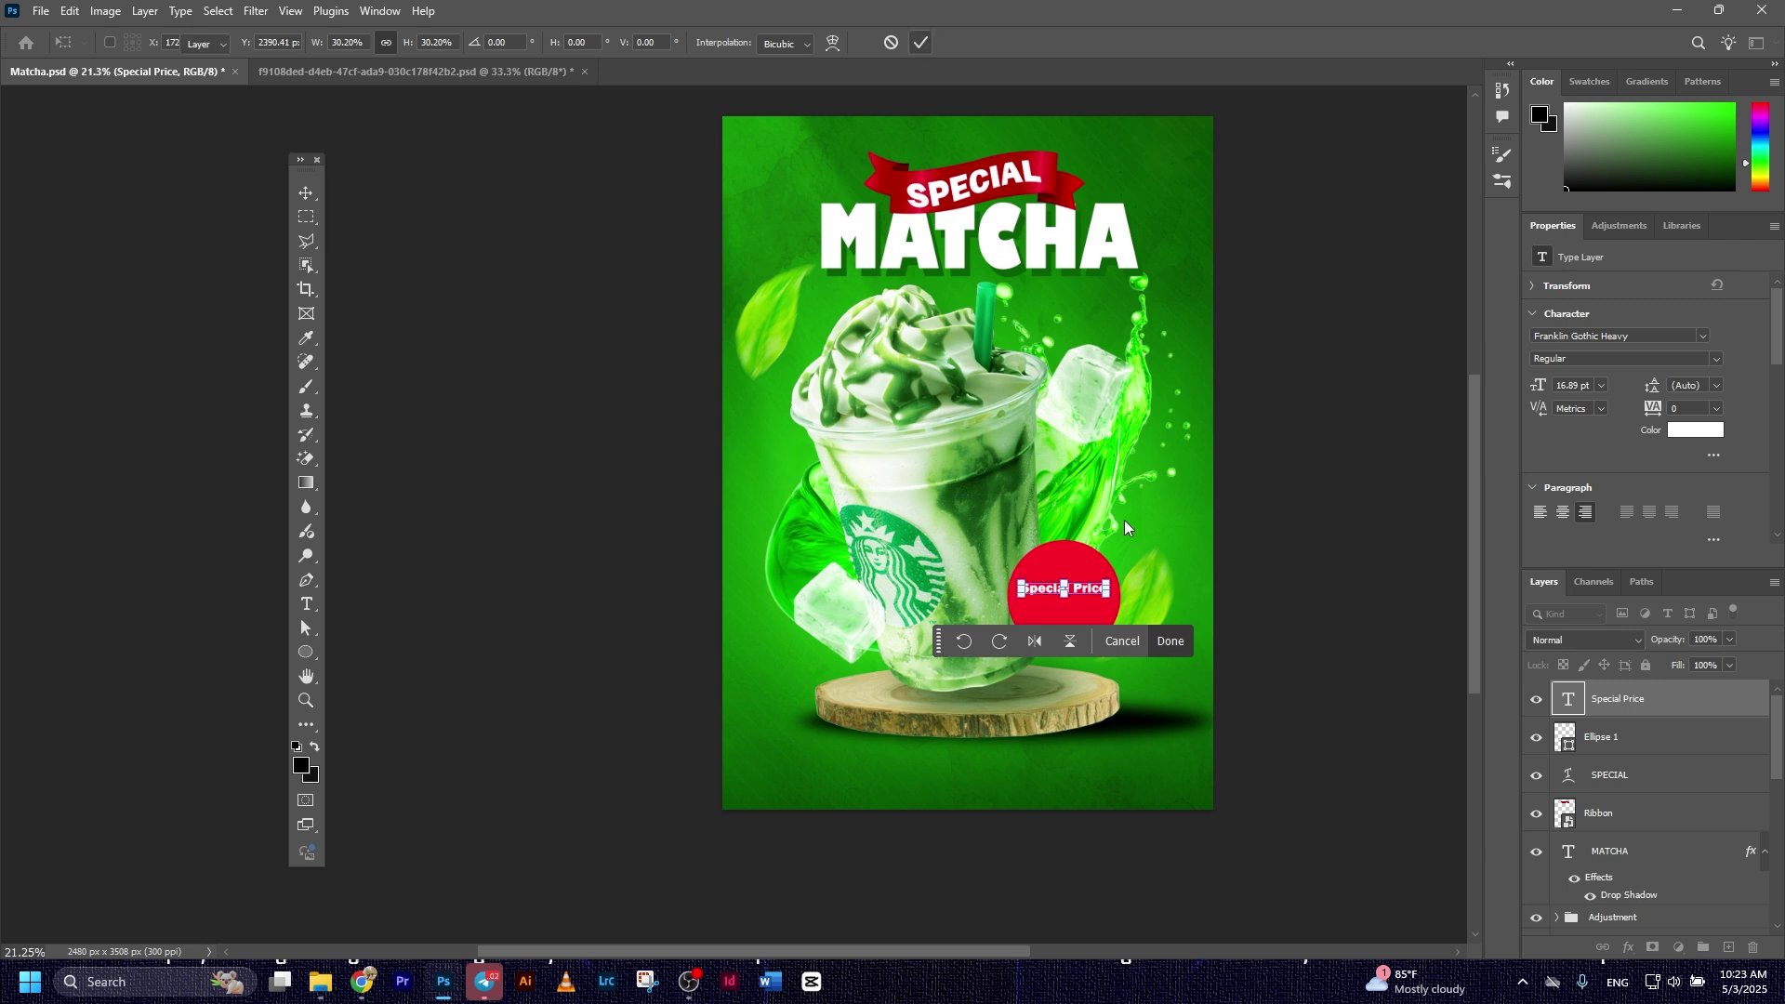
pyautogui.click(1267, 617)
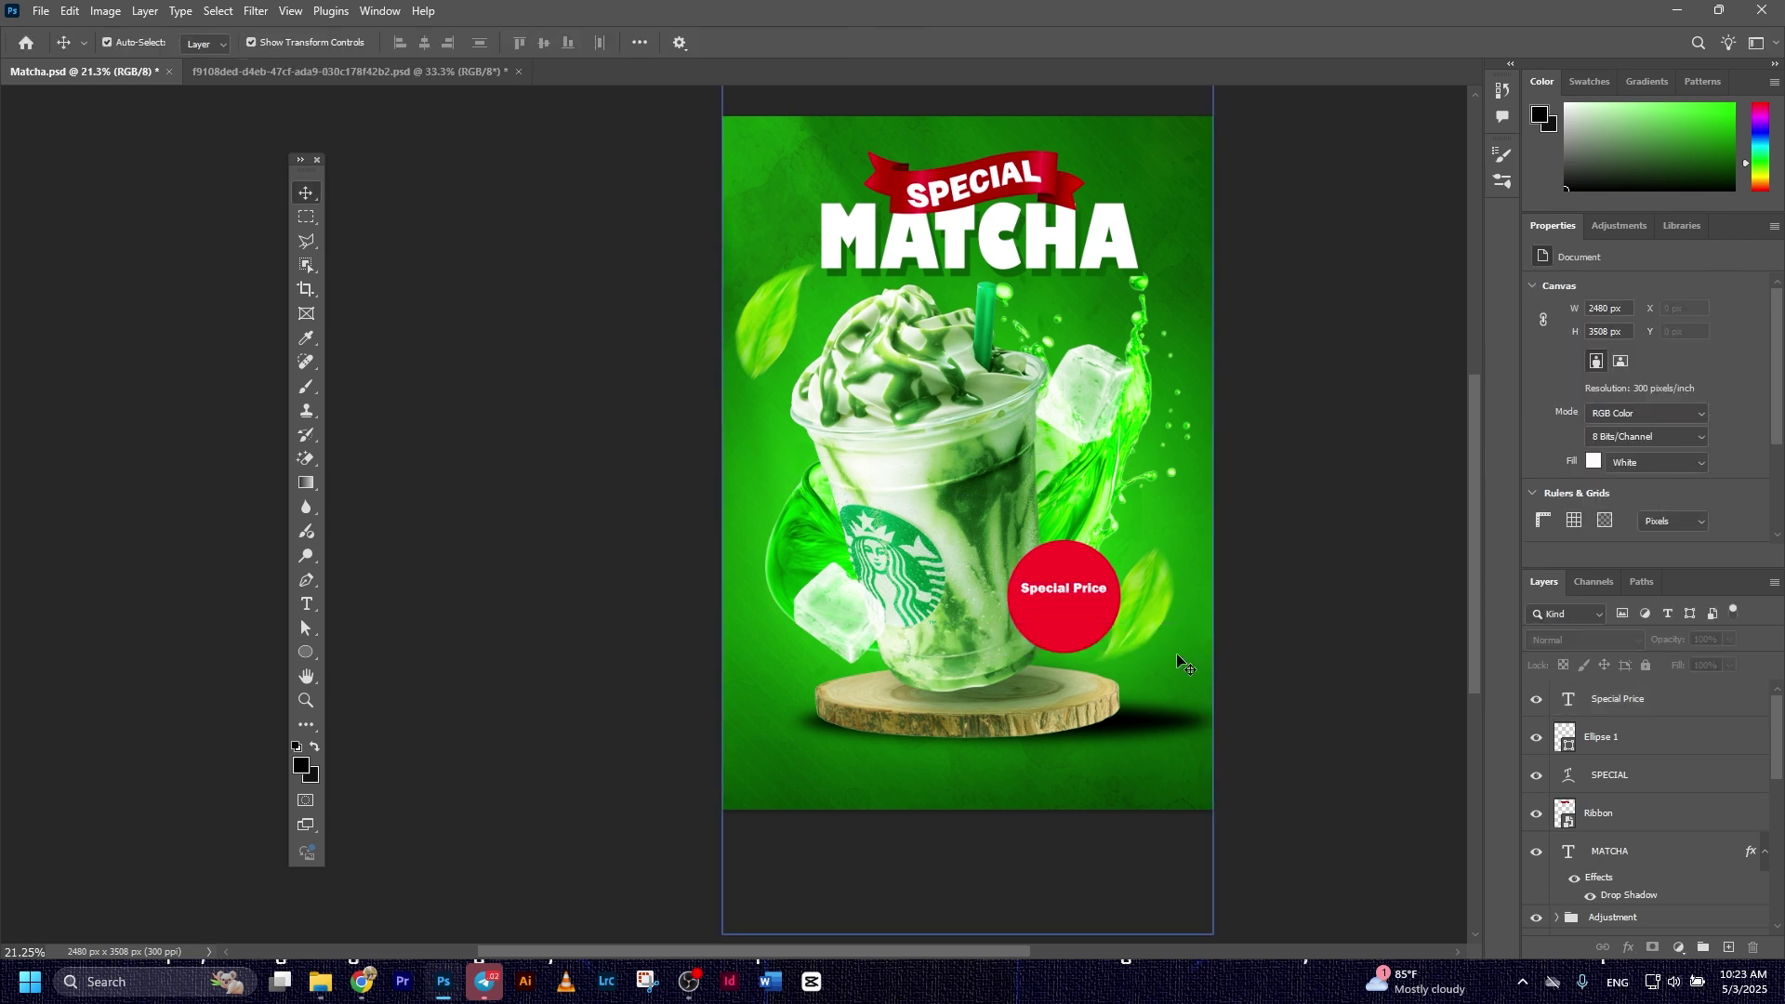
# Duplicate the Special Price text just below the original and change the copy's wording to $3.5.
pyautogui.doubleClick(1072, 580)
pyautogui.moveTo(1075, 586); pyautogui.dragTo(1081, 617)
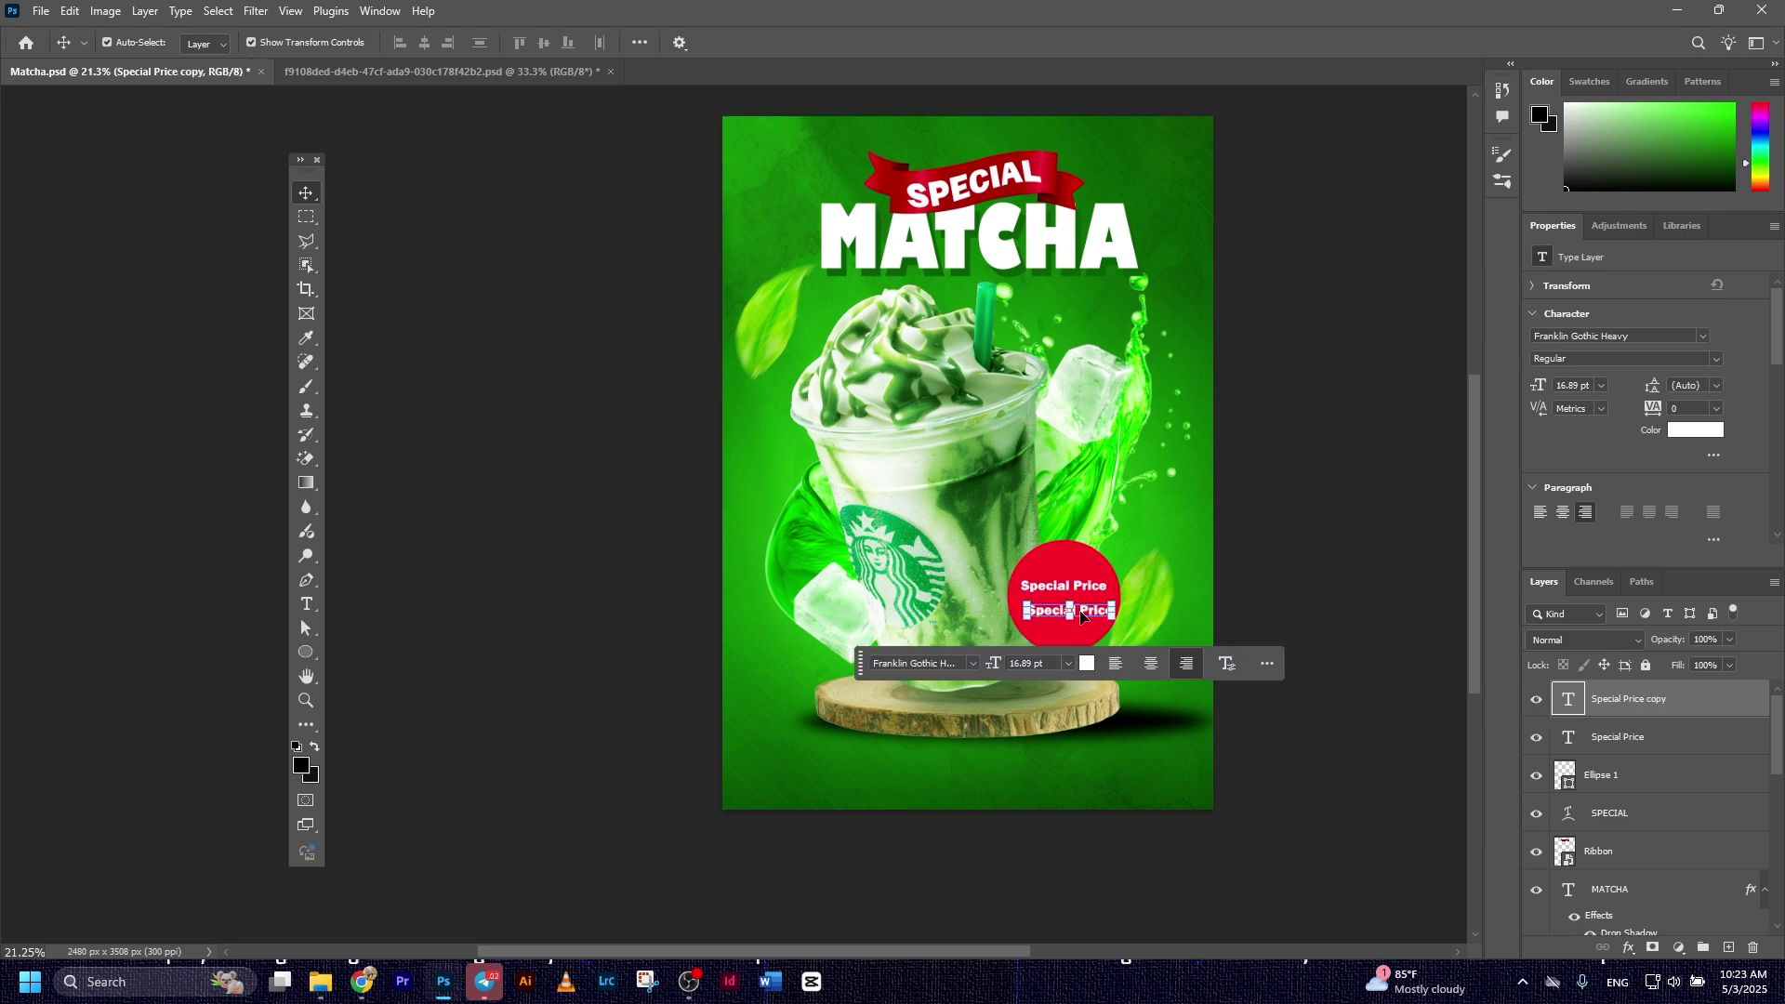
pyautogui.doubleClick(1081, 612)
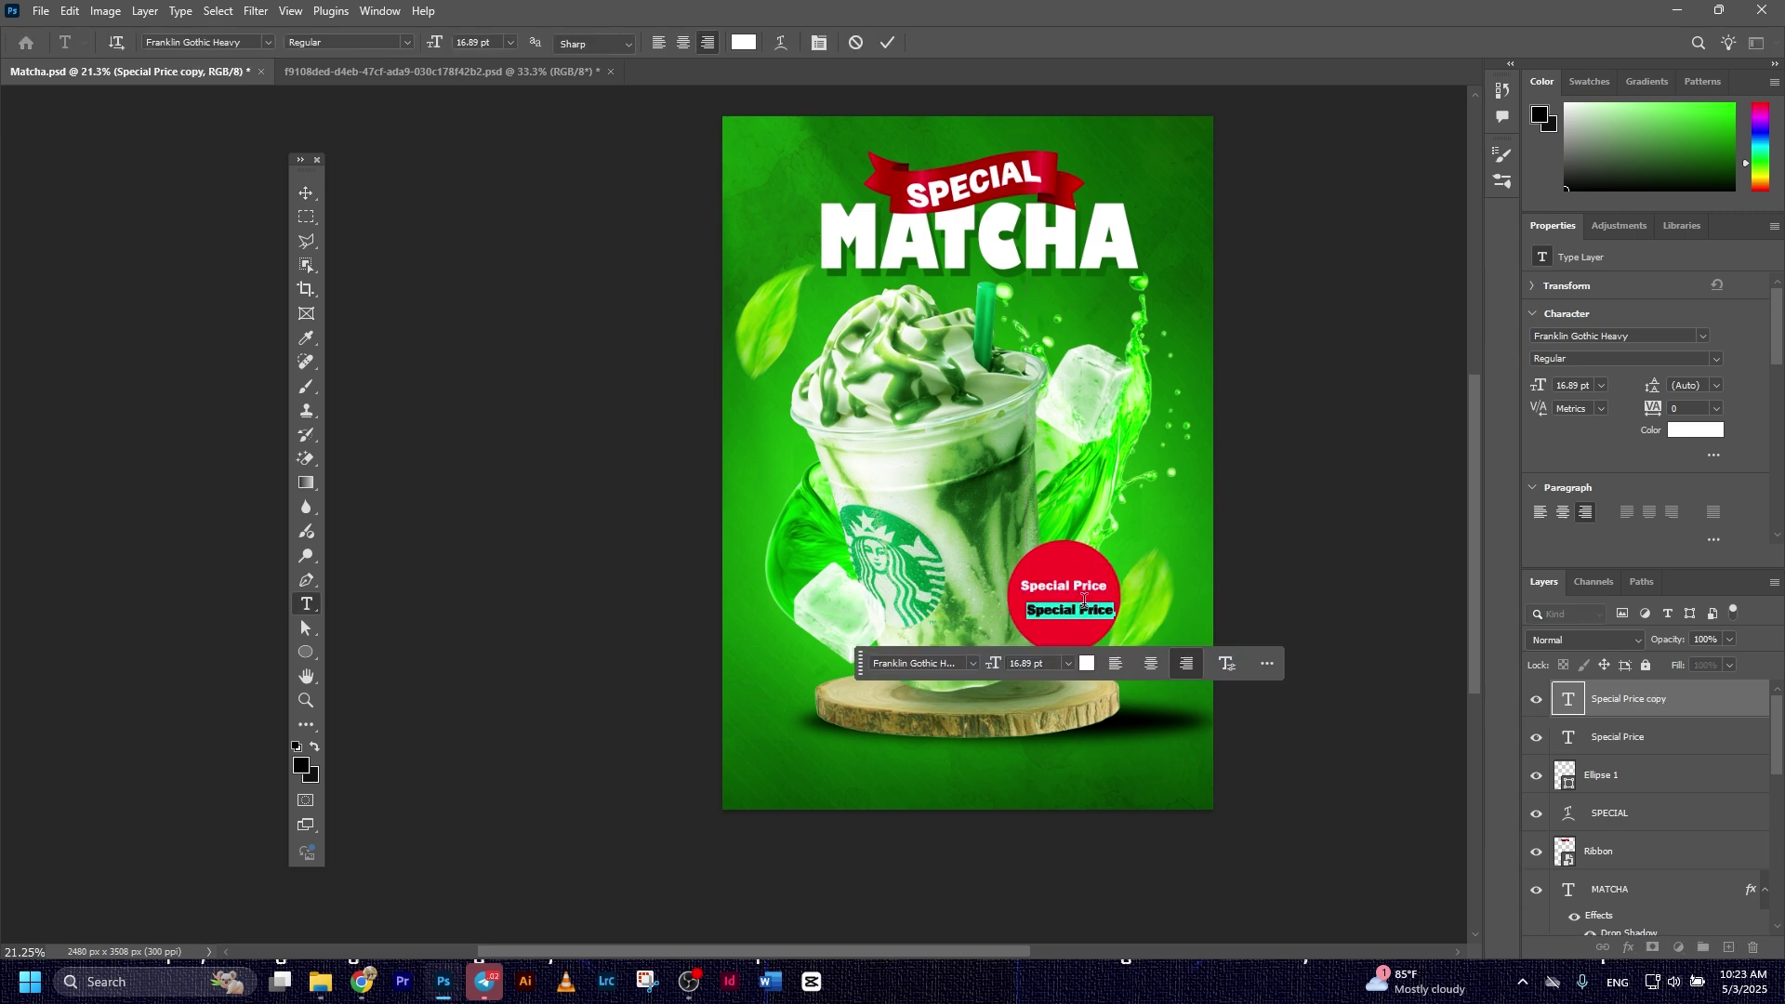
pyautogui.write('$3.5')
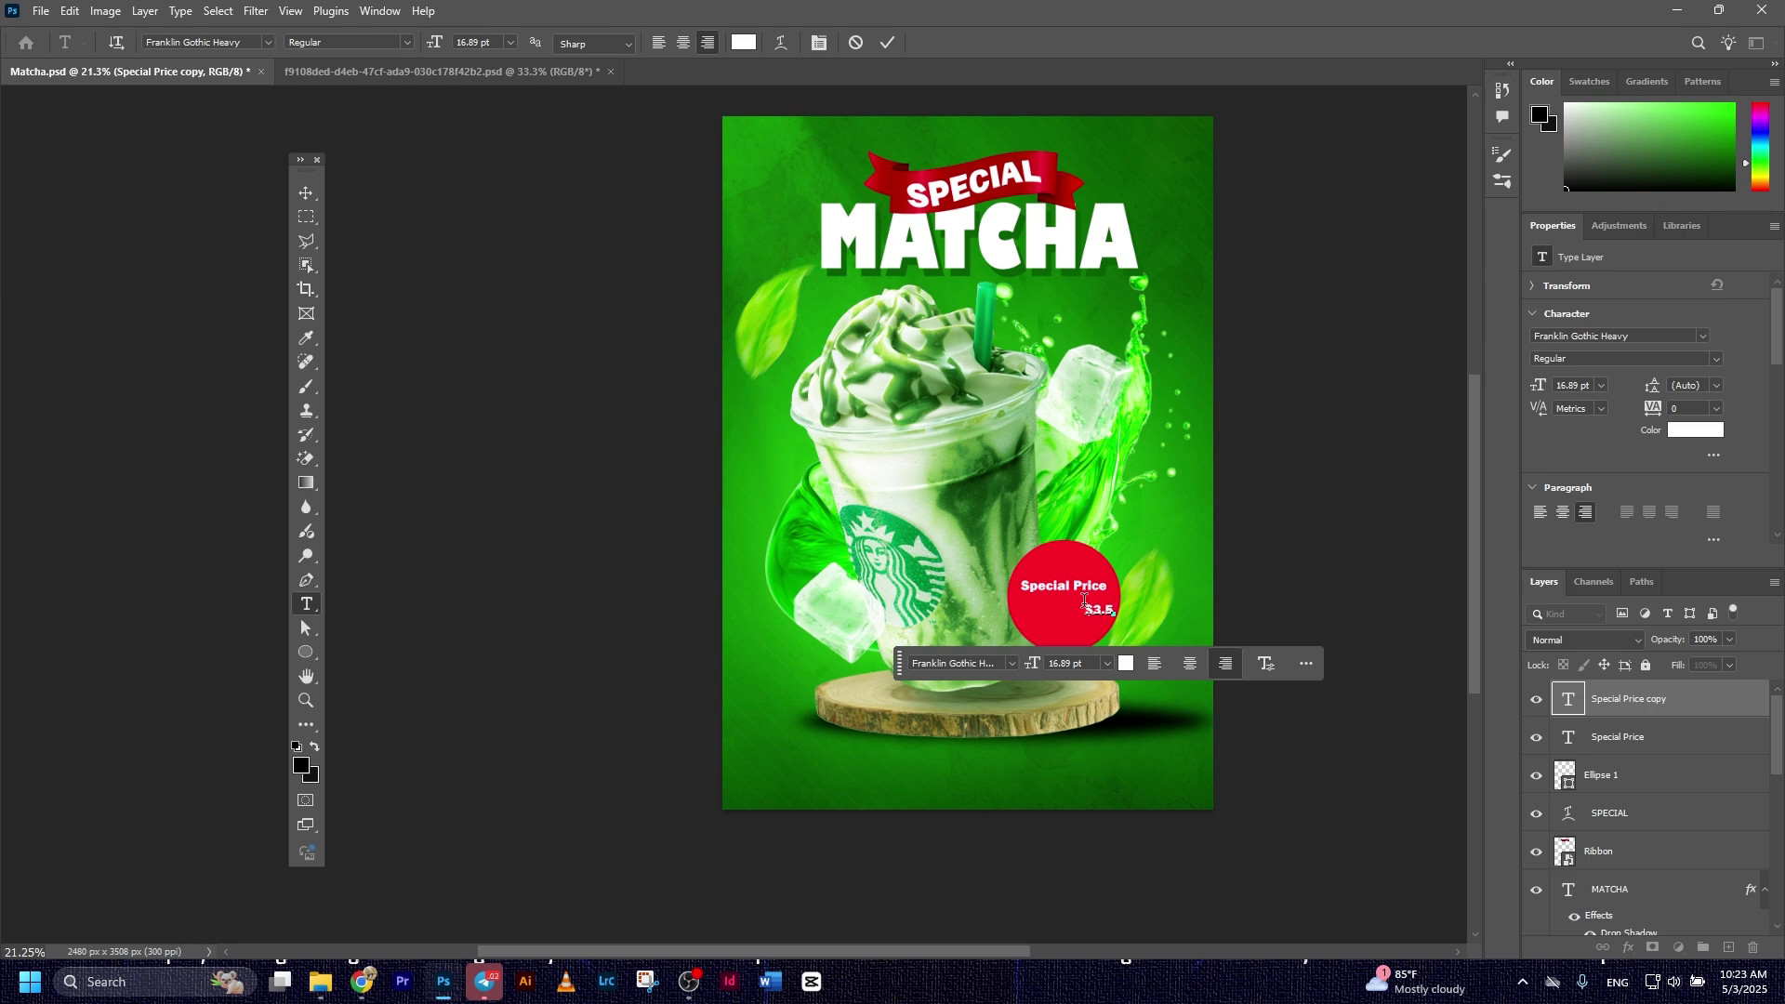
pyautogui.click(312, 191)
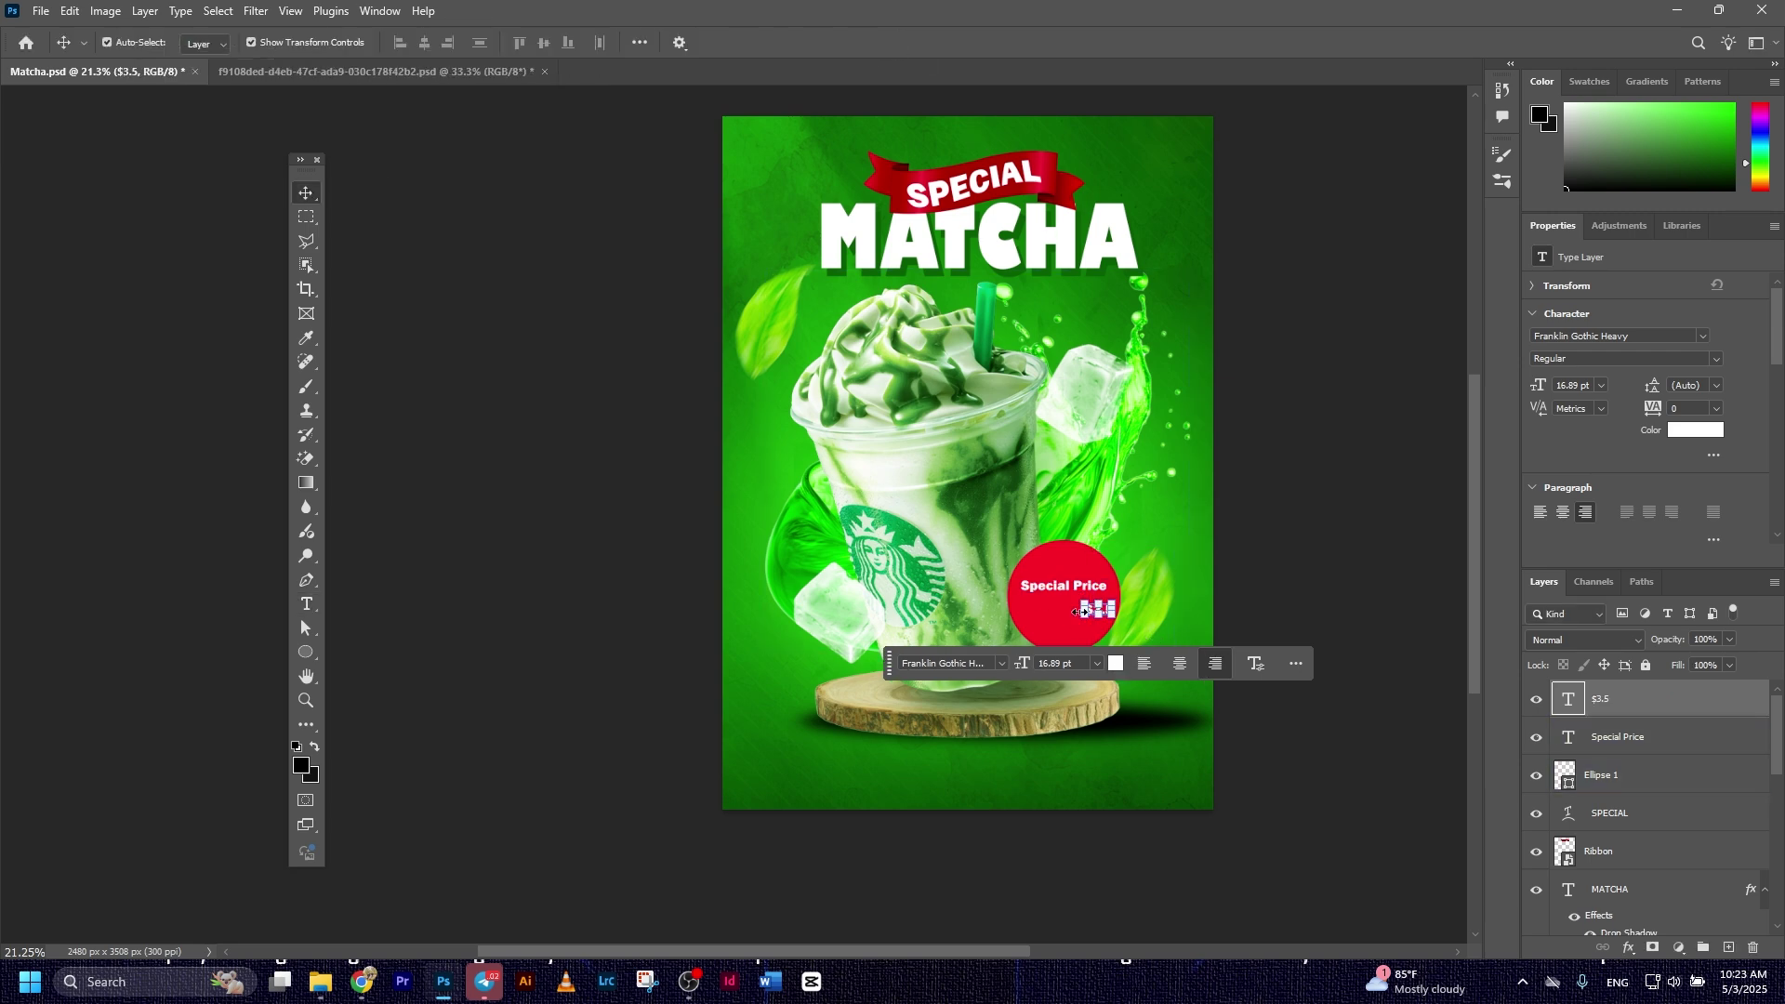
# Enlarge the $3.5 text to about 54.8 pt and space it below Special Price inside the red circle.
pyautogui.hotkey('ctrl', 't')
pyautogui.moveTo(1080, 620); pyautogui.dragTo(1017, 632)
pyautogui.click(930, 39)
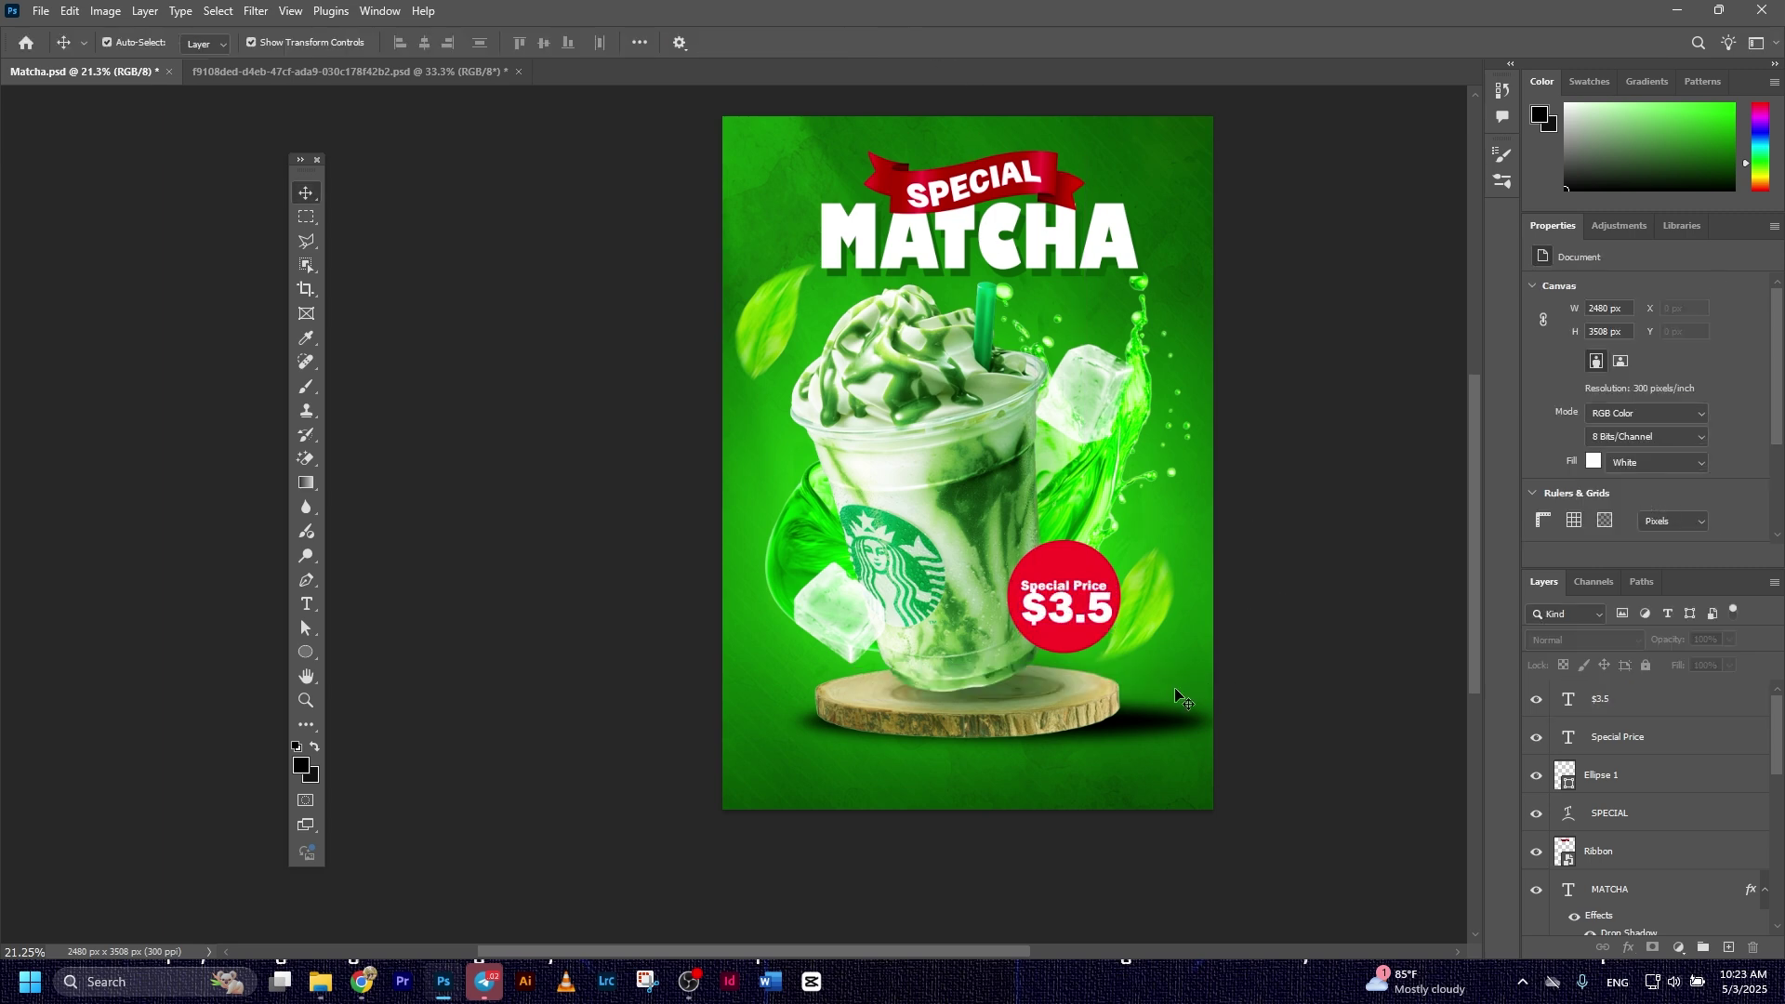
pyautogui.scroll(3, 1174, 688)
pyautogui.moveTo(963, 698); pyautogui.dragTo(1002, 648)
pyautogui.moveTo(1050, 556); pyautogui.dragTo(1100, 558)
# Align the $3.5 text, the Special Price text and the red circle on their horizontal centers.
pyautogui.click(1705, 711)
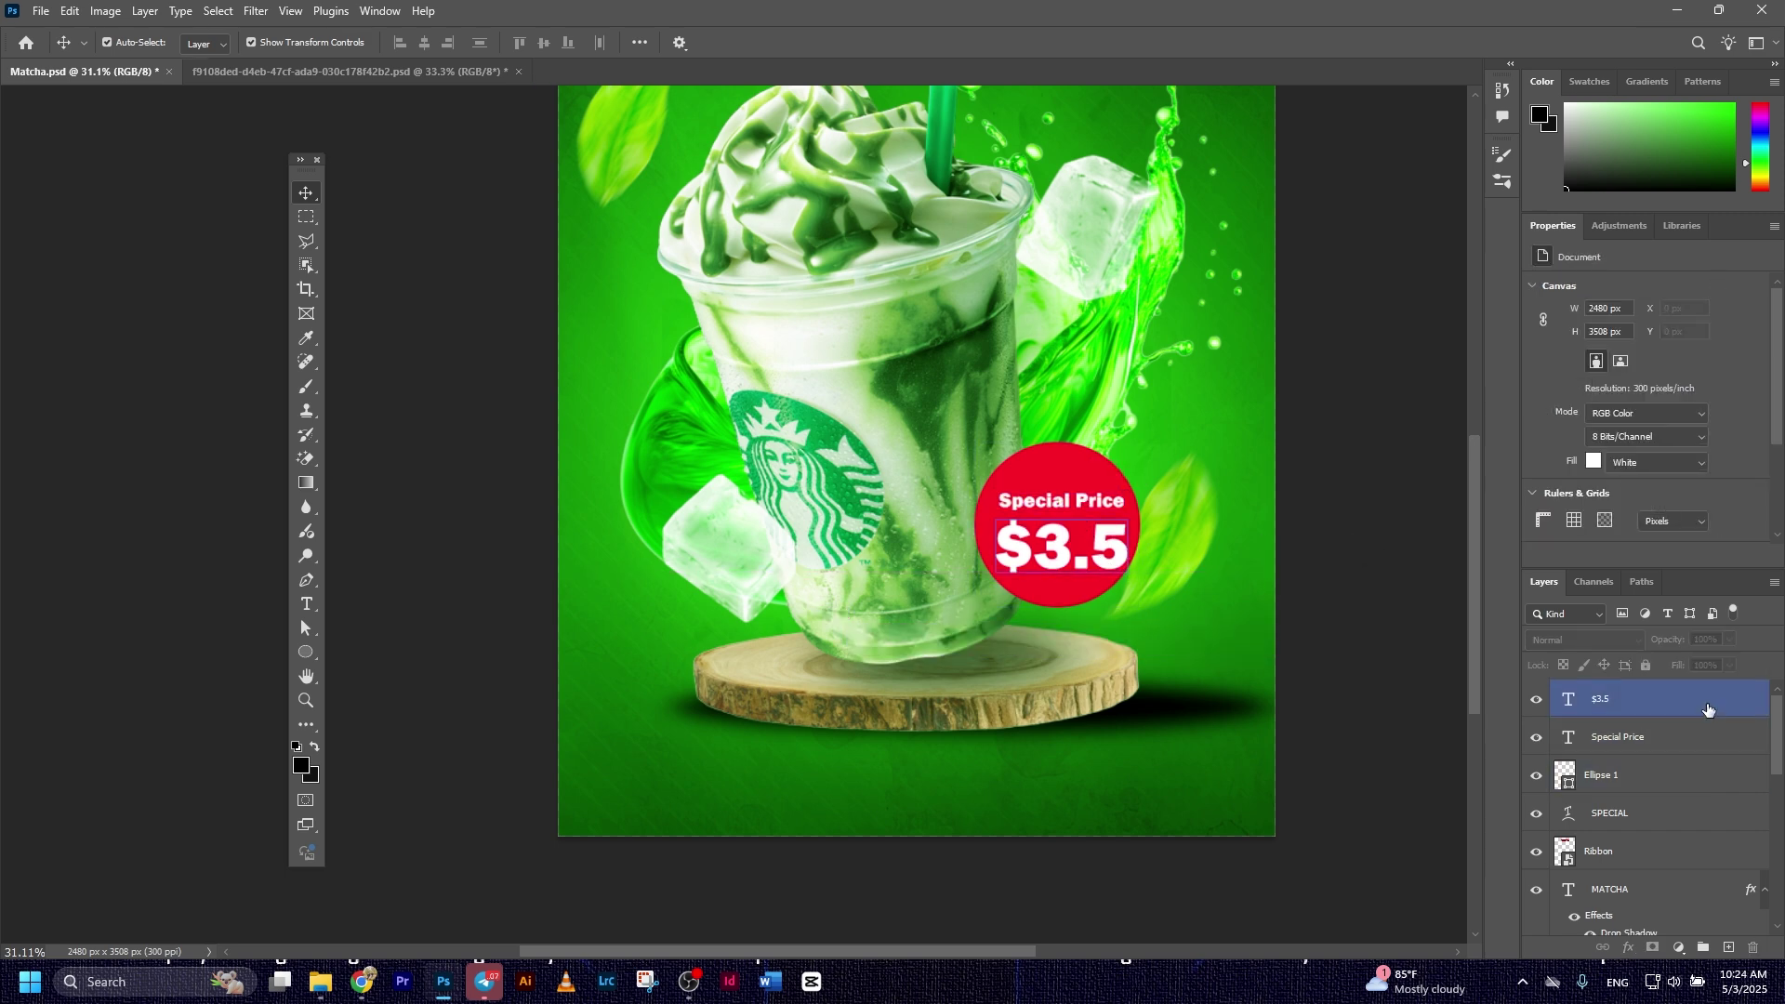
pyautogui.keyDown('ctrl'); pyautogui.click(1672, 739); pyautogui.keyUp('ctrl')
pyautogui.keyDown('ctrl'); pyautogui.click(1660, 779); pyautogui.keyUp('ctrl')
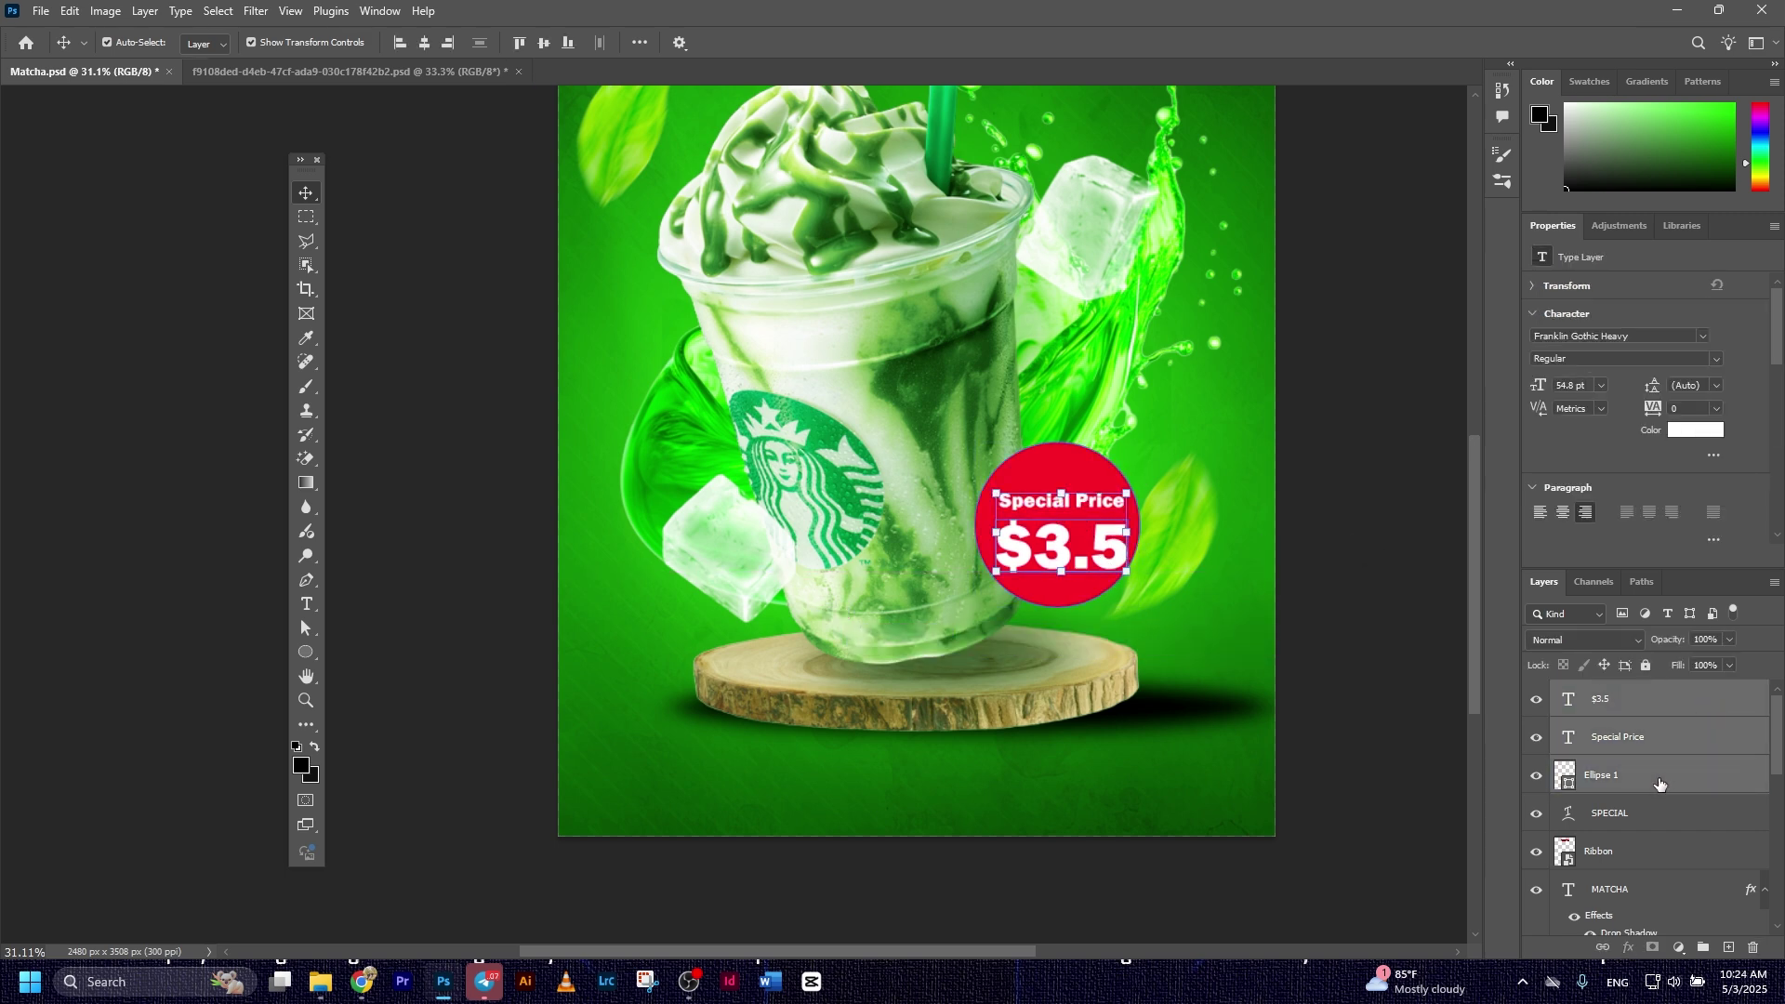
pyautogui.click(427, 43)
pyautogui.click(1359, 476)
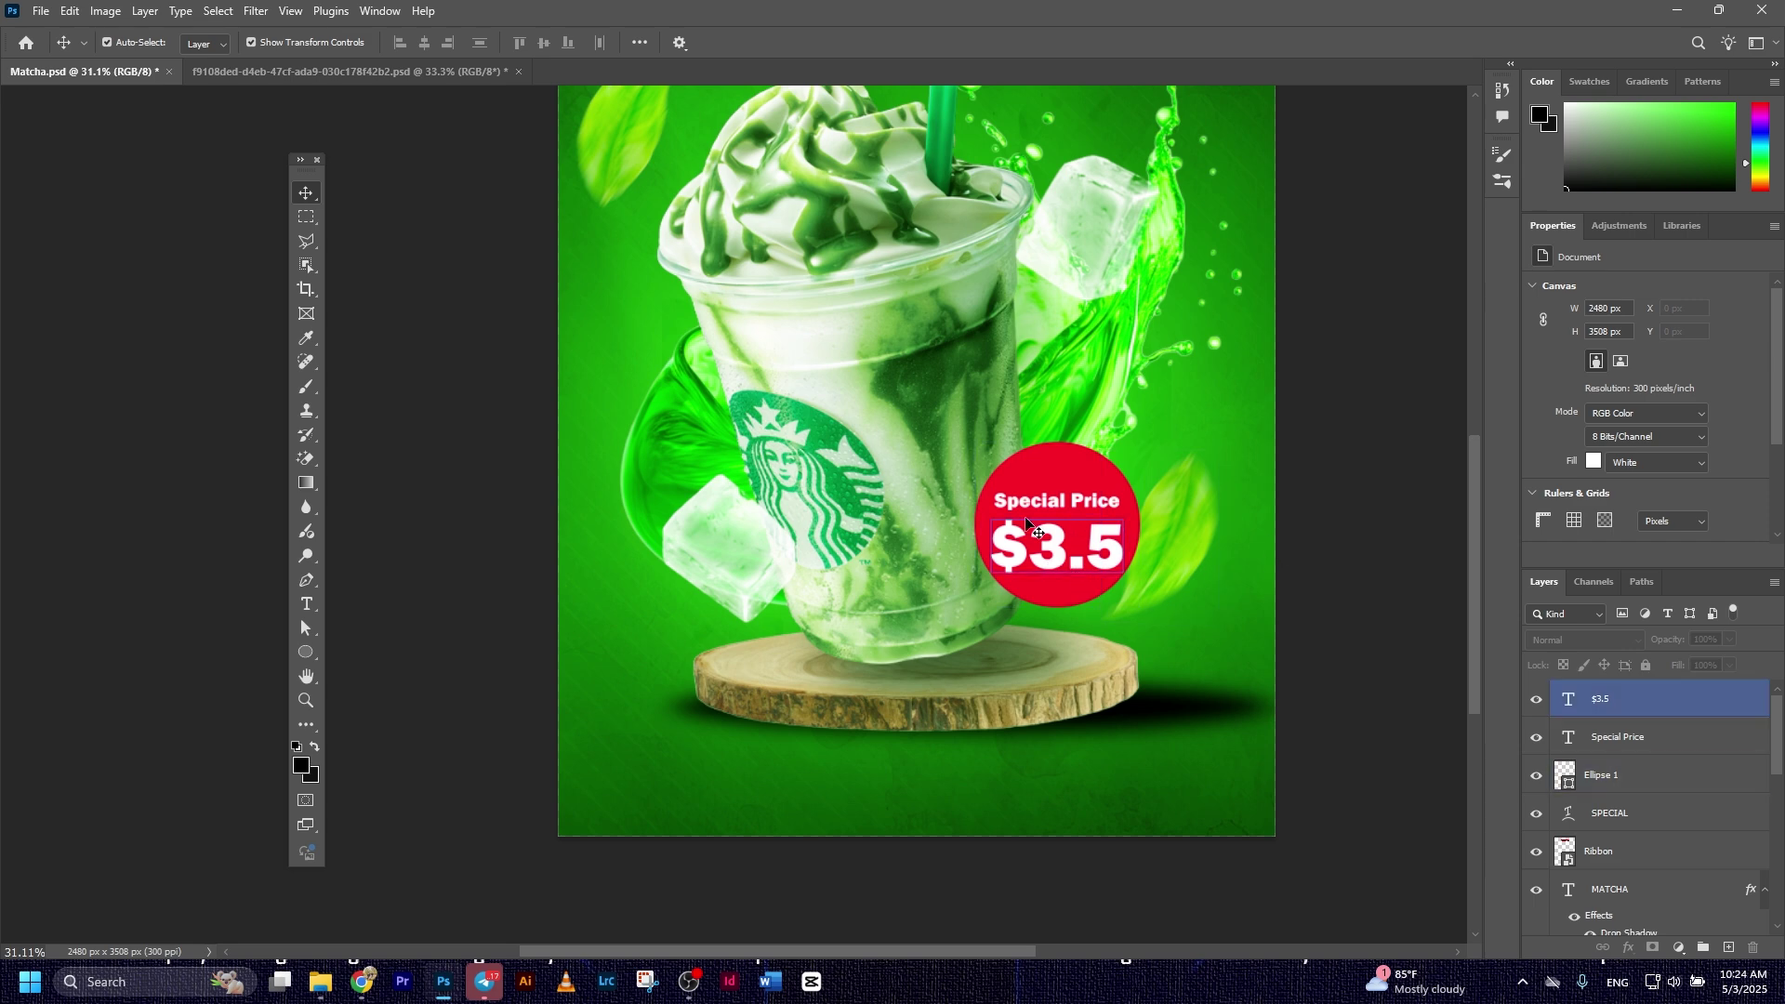
pyautogui.scroll(-5, 1032, 552)
pyautogui.click(1031, 552)
pyautogui.moveTo(1034, 409); pyautogui.dragTo(1020, 465)
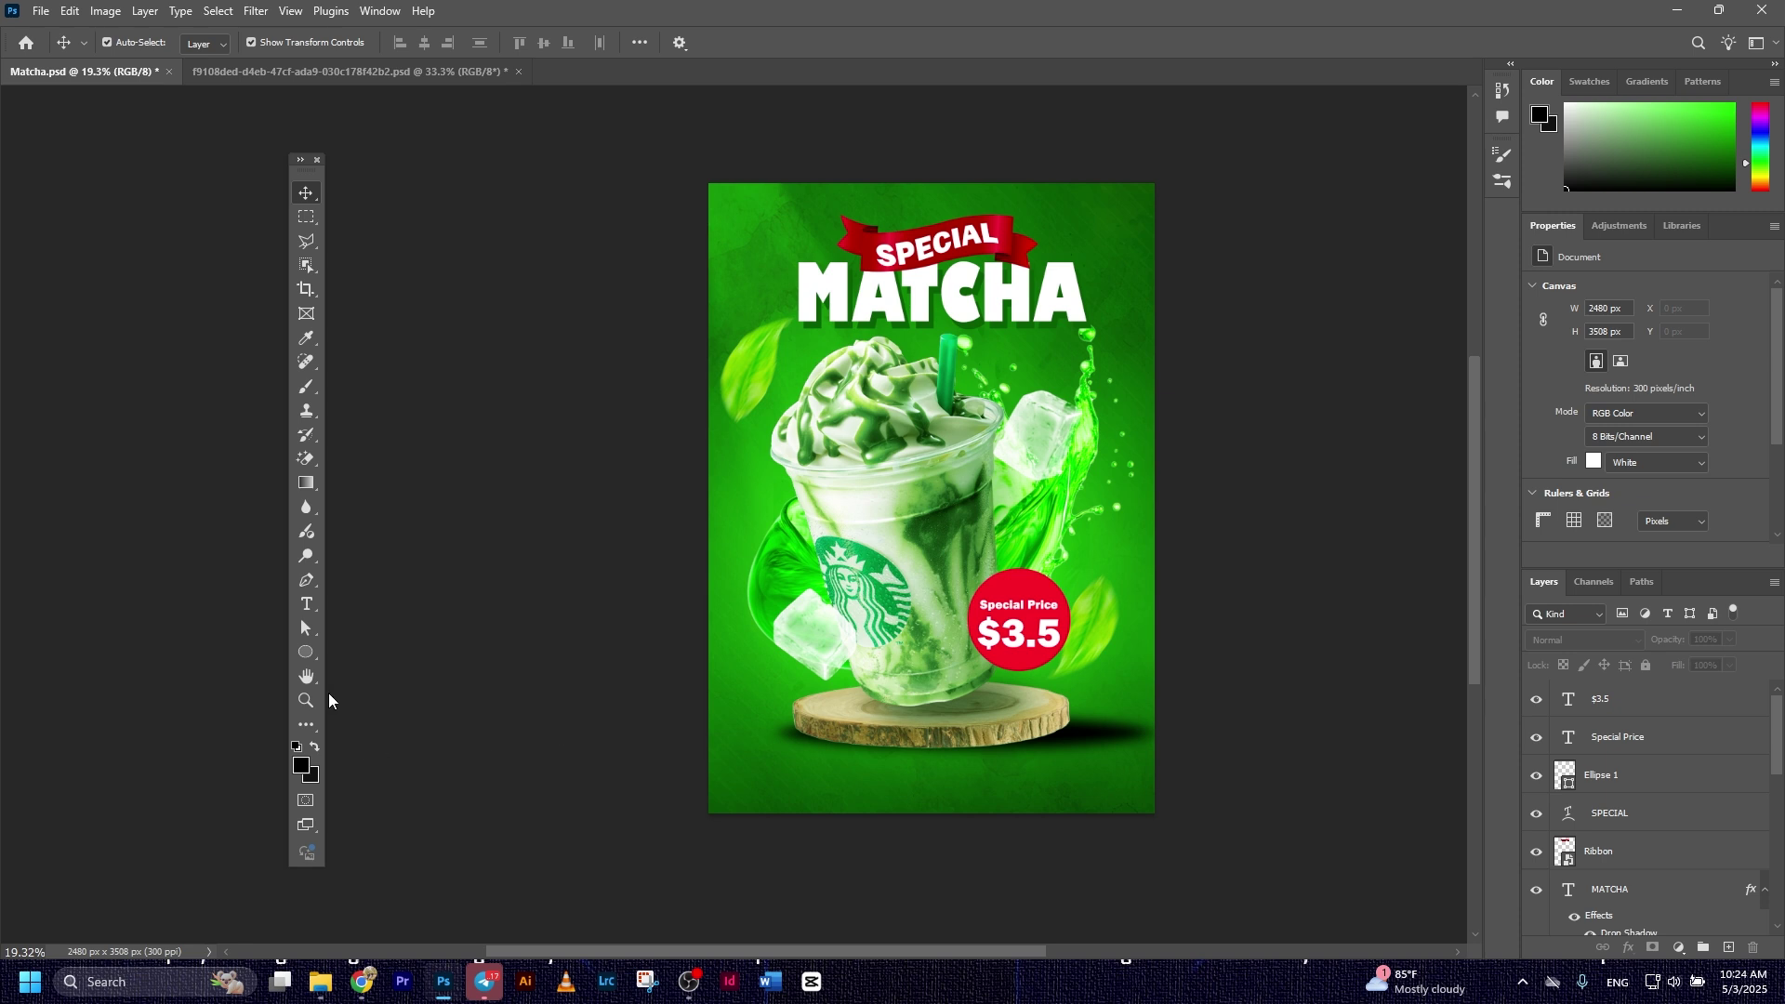
# Draw a red rectangle about 888 by 229 px near the poster's lower-left edge and round its corners to 114 px.
pyautogui.click(306, 651)
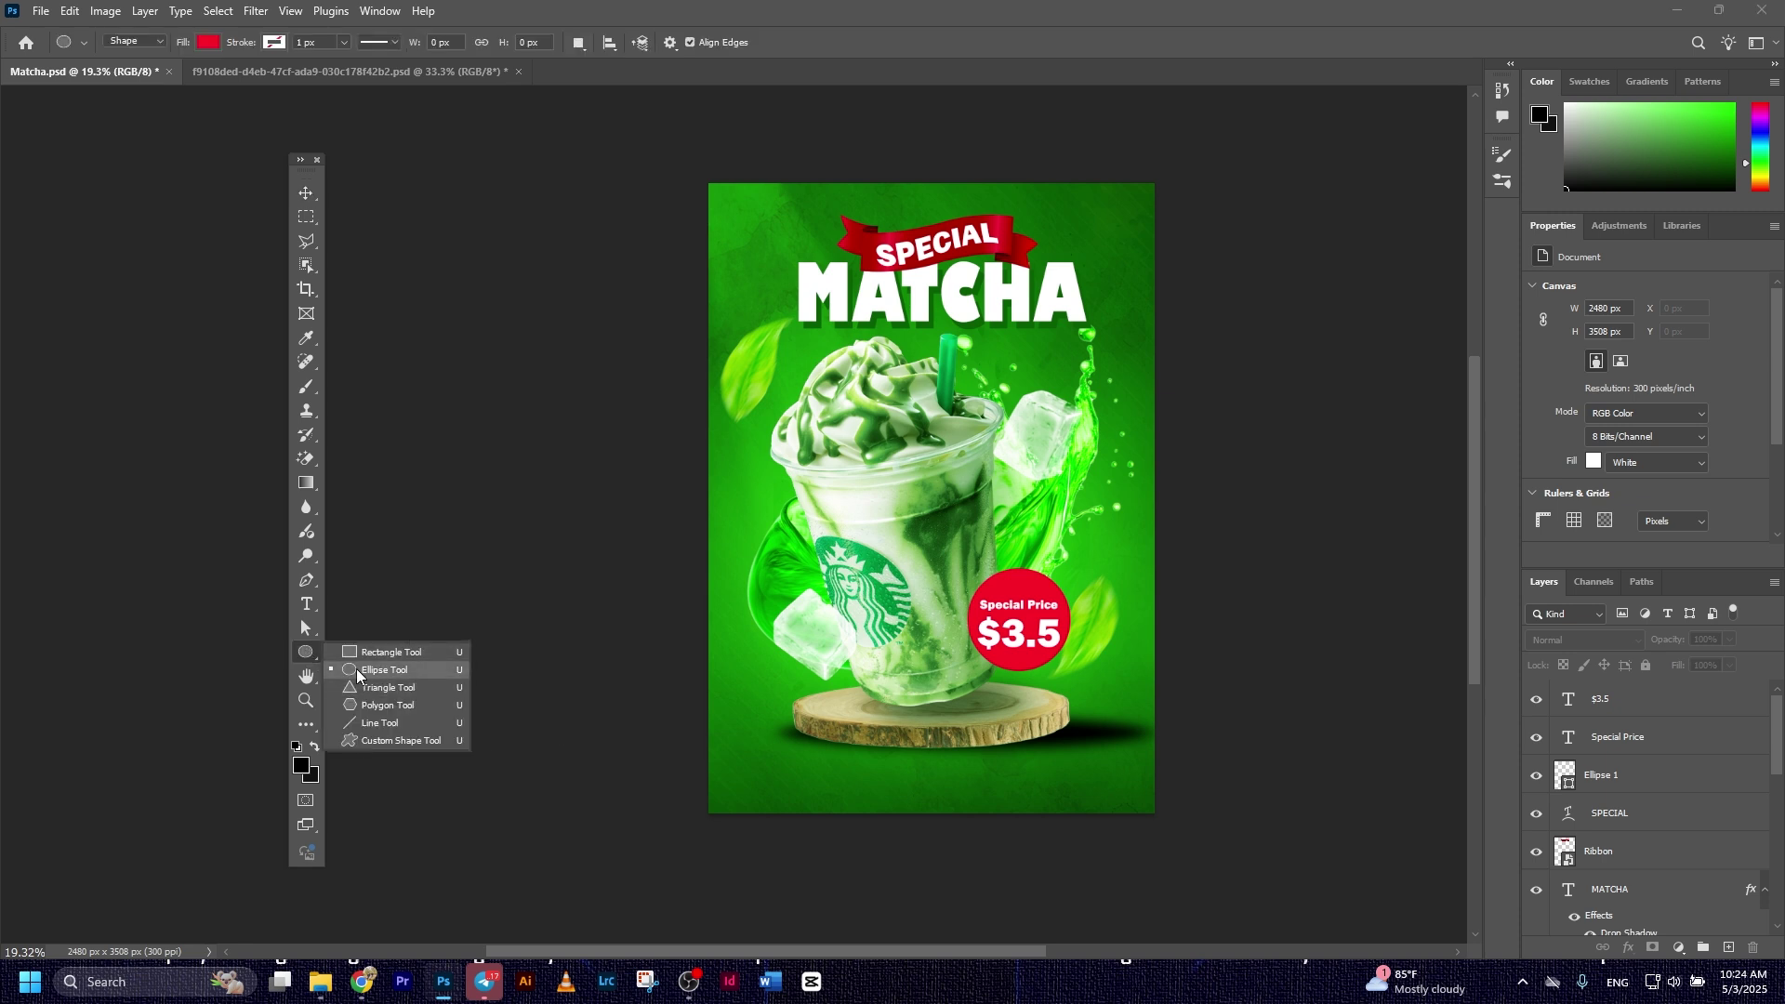
pyautogui.click(361, 653)
pyautogui.moveTo(750, 768); pyautogui.dragTo(908, 806)
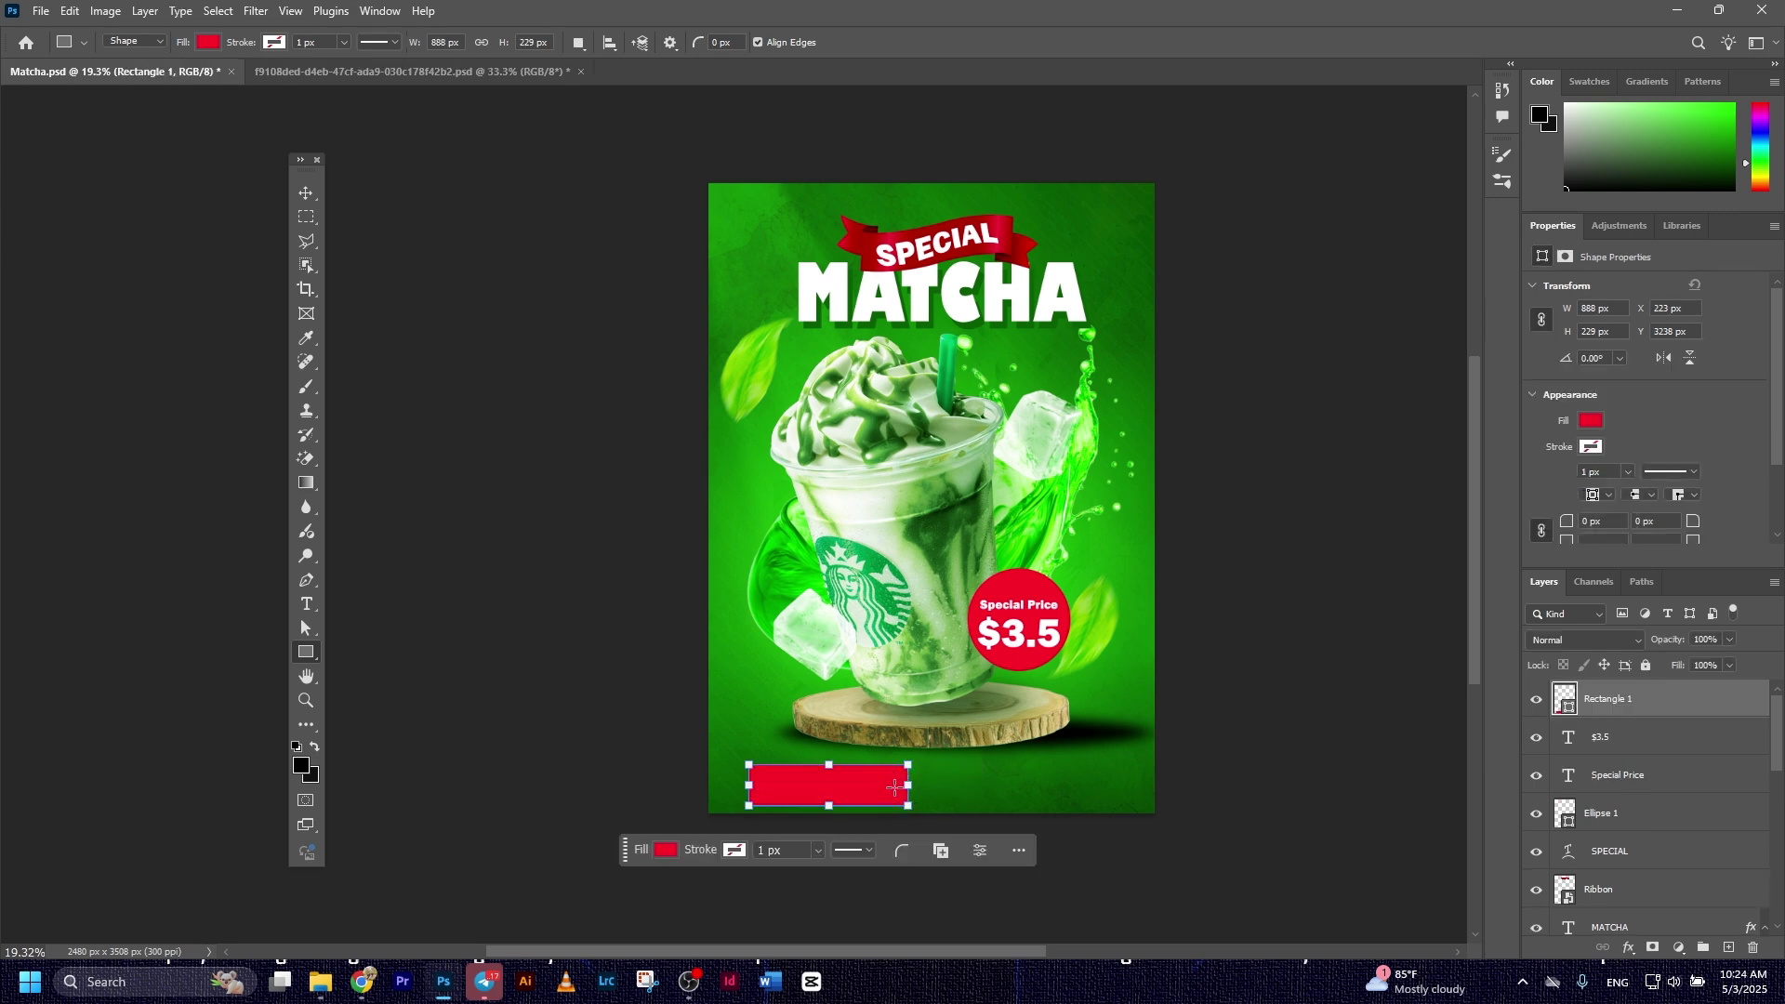
pyautogui.scroll(3, 907, 785)
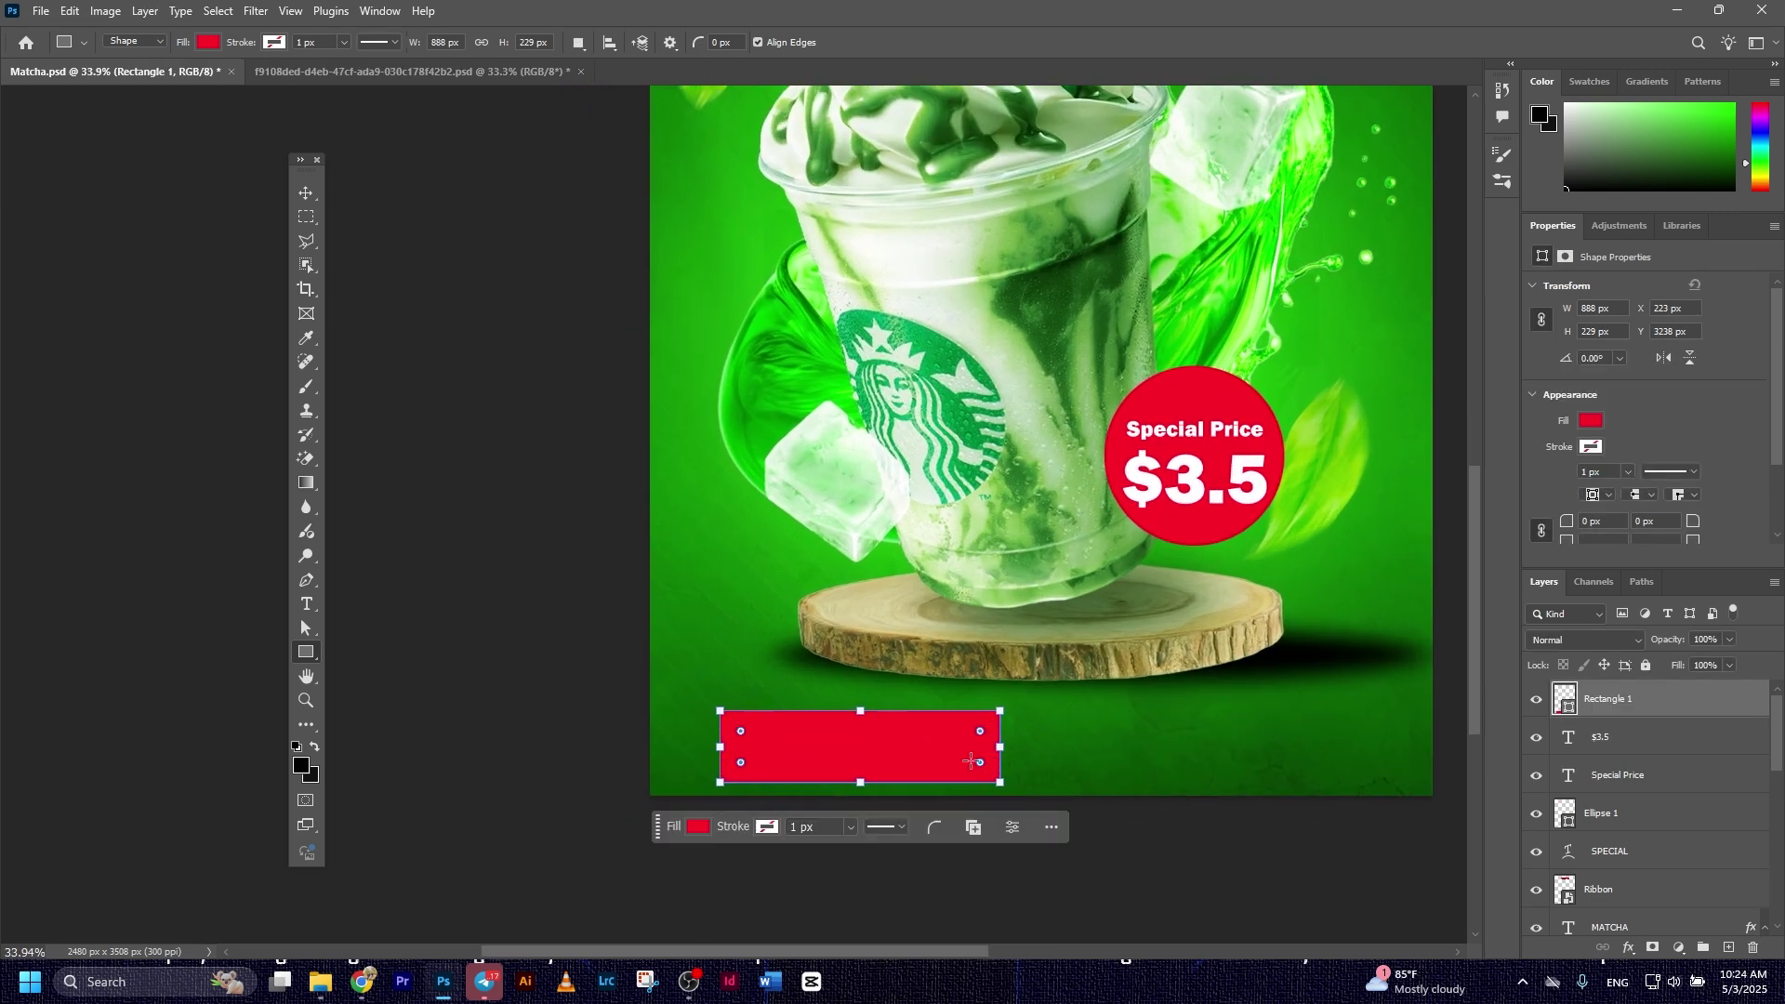
pyautogui.moveTo(981, 732); pyautogui.dragTo(941, 728)
pyautogui.press('v')
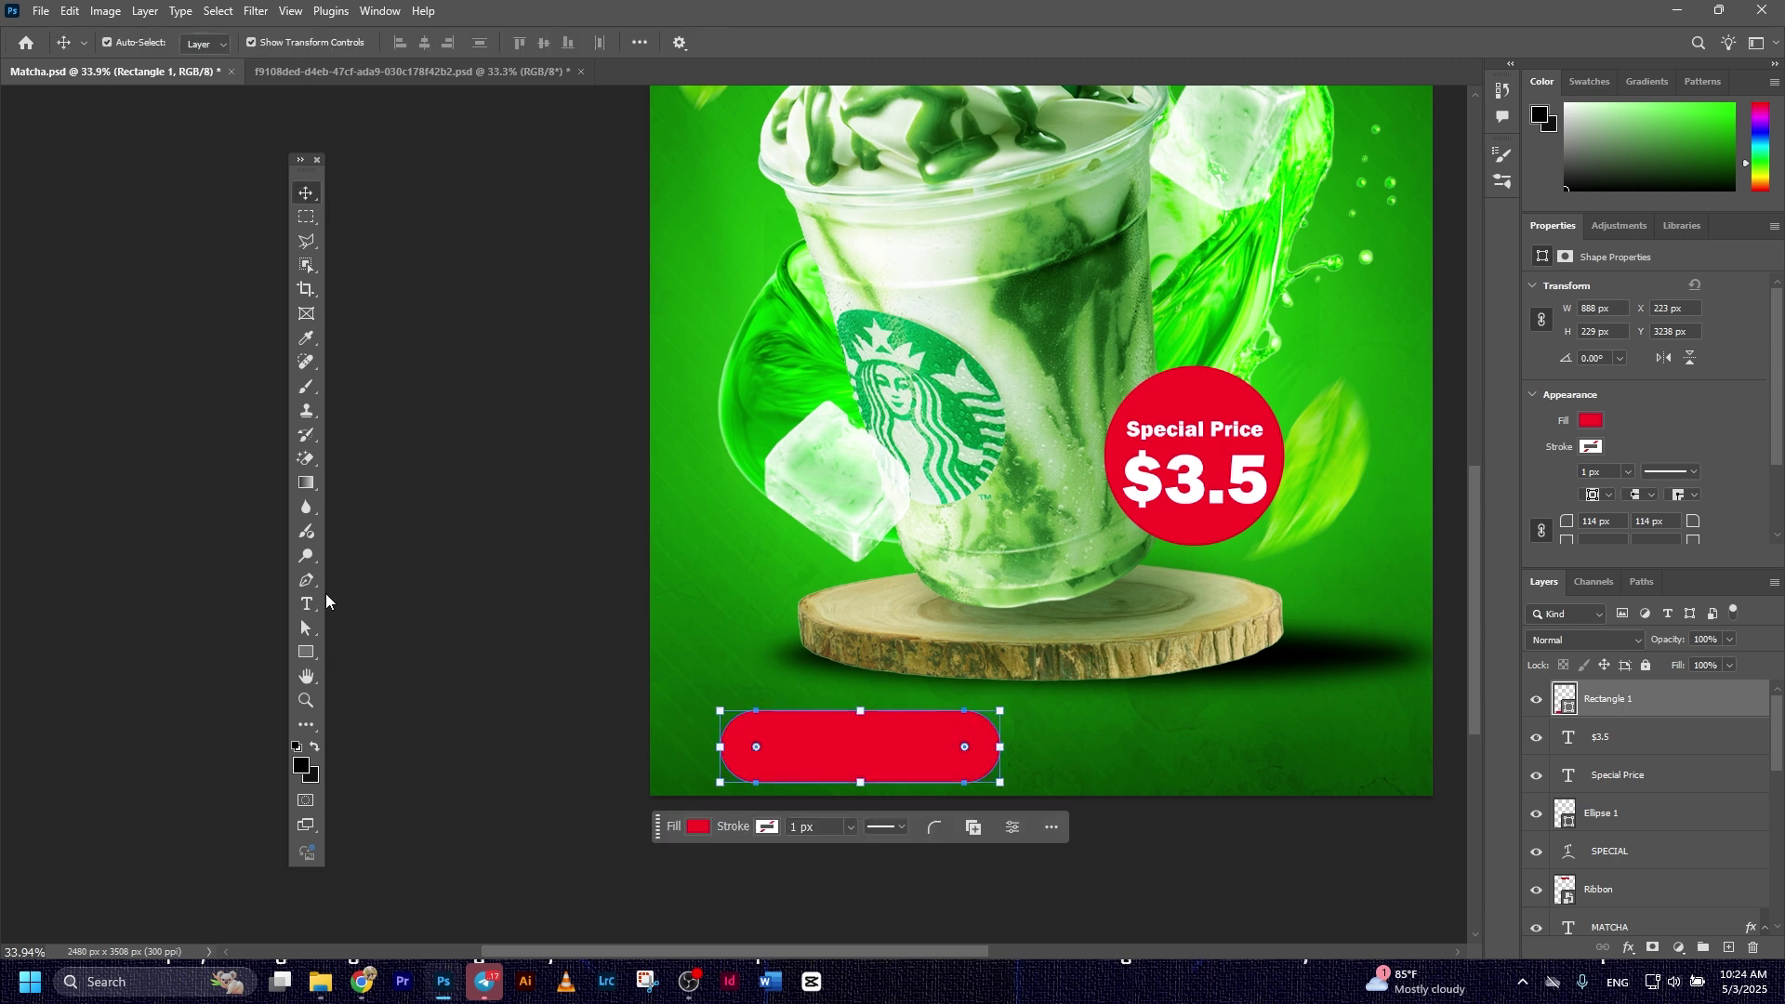
# Draw a circle about 174 px across inside the left end of the red pill shape and fill it white.
pyautogui.moveTo(302, 649); pyautogui.dragTo(372, 663)
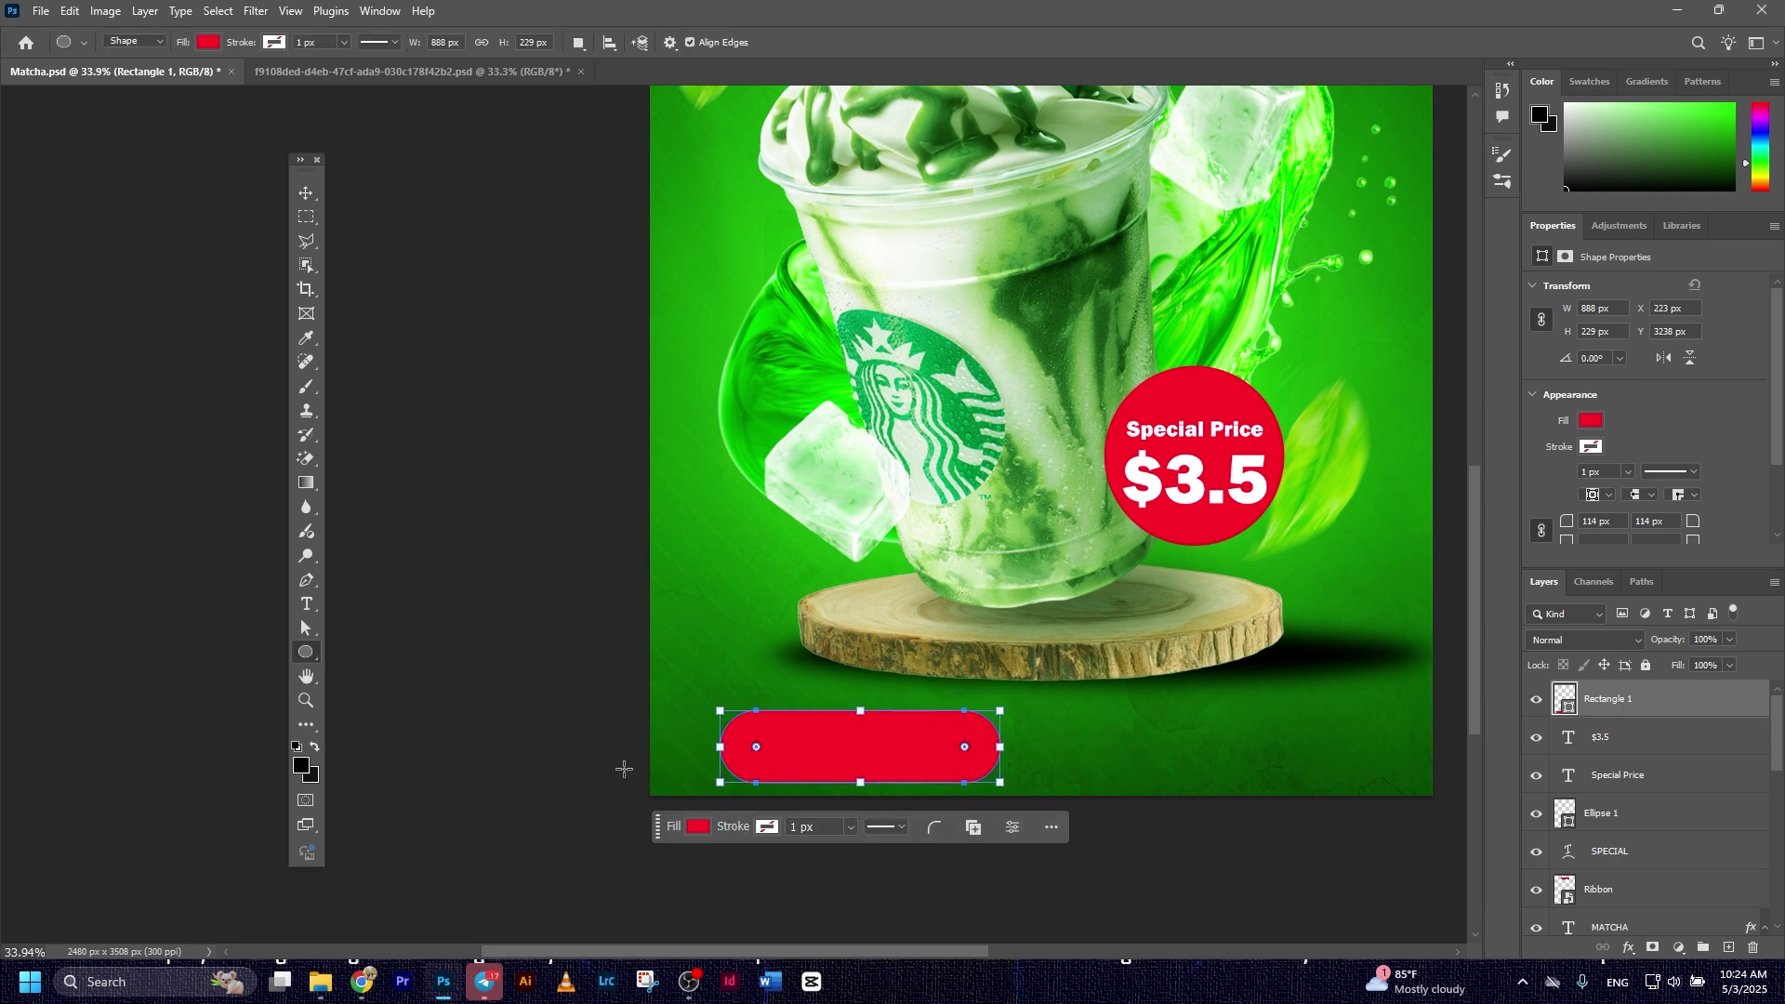
pyautogui.moveTo(746, 729); pyautogui.dragTo(792, 780)
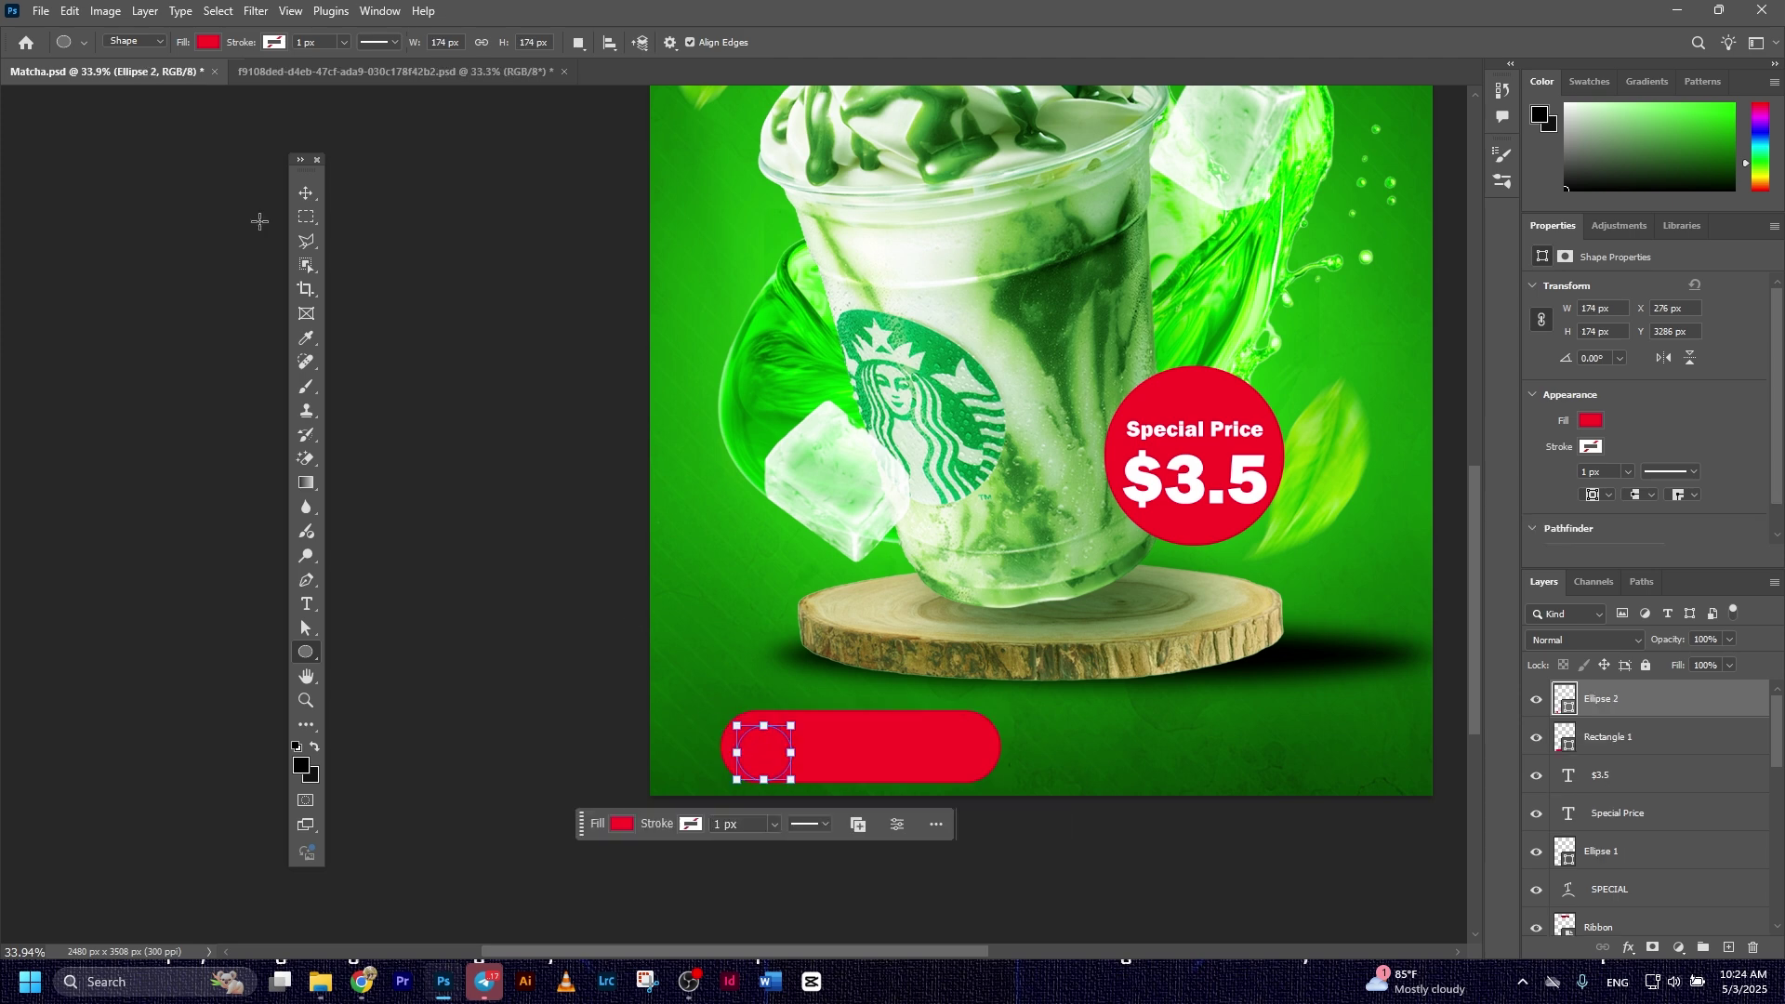
pyautogui.click(305, 193)
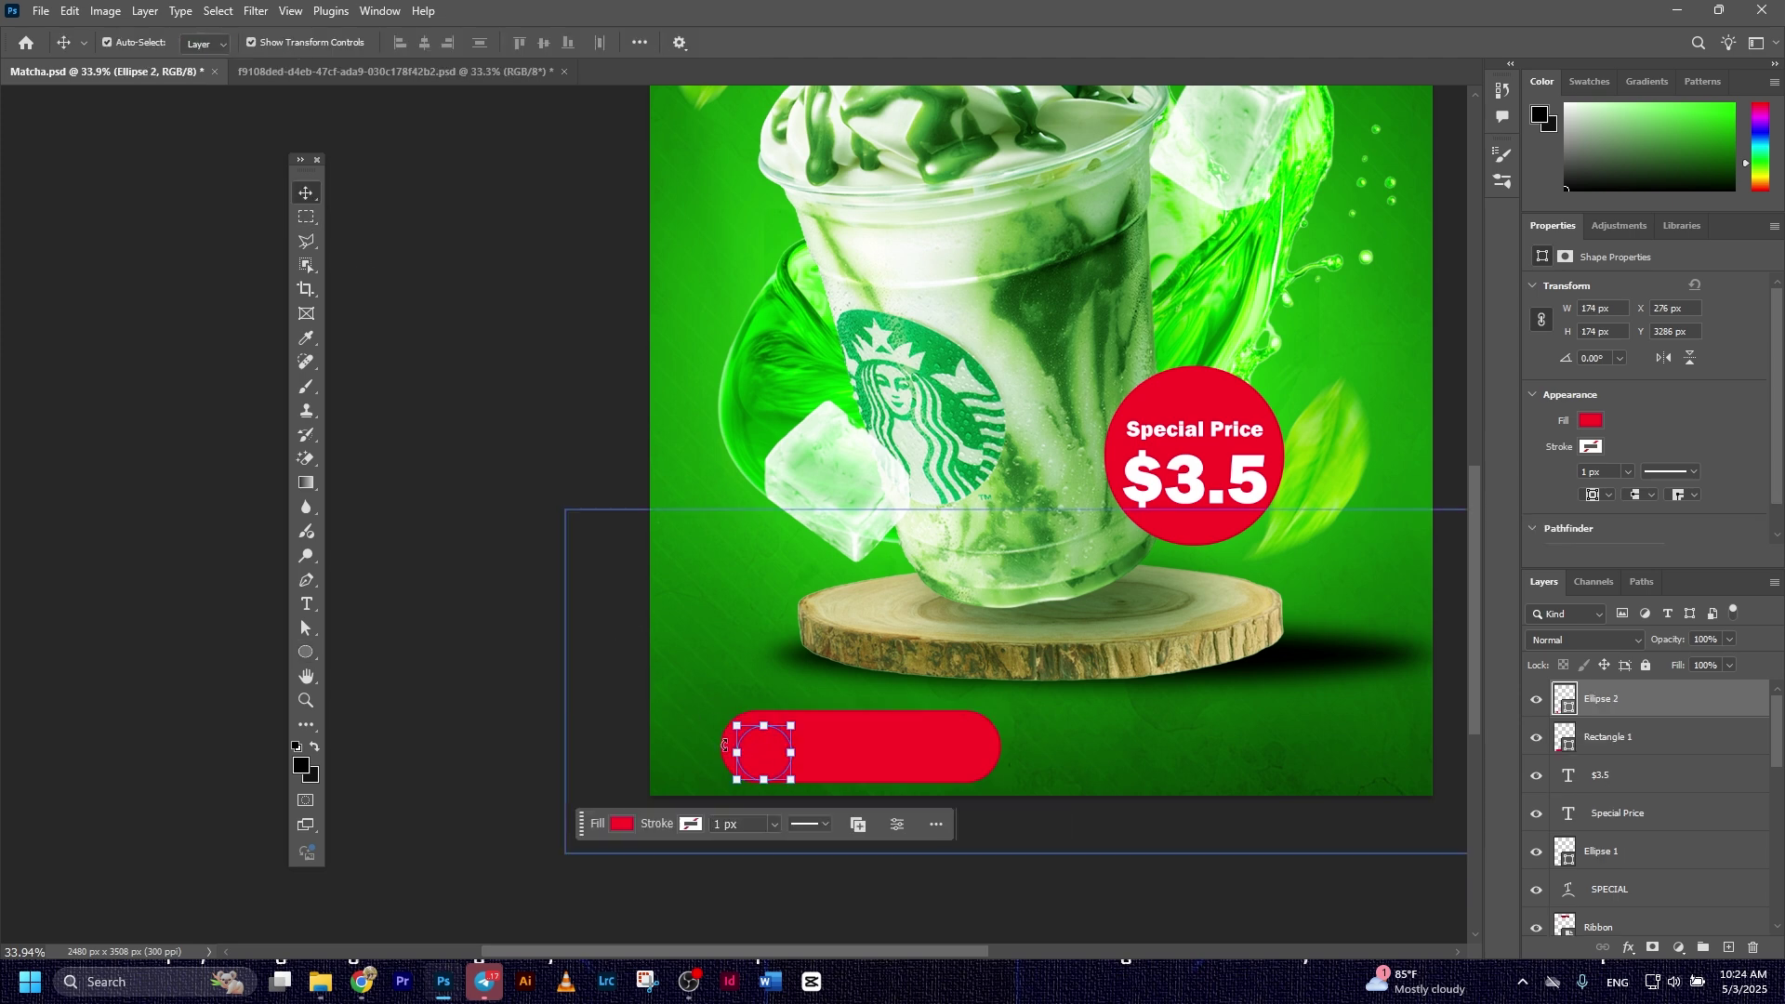
pyautogui.click(622, 823)
pyautogui.click(825, 649)
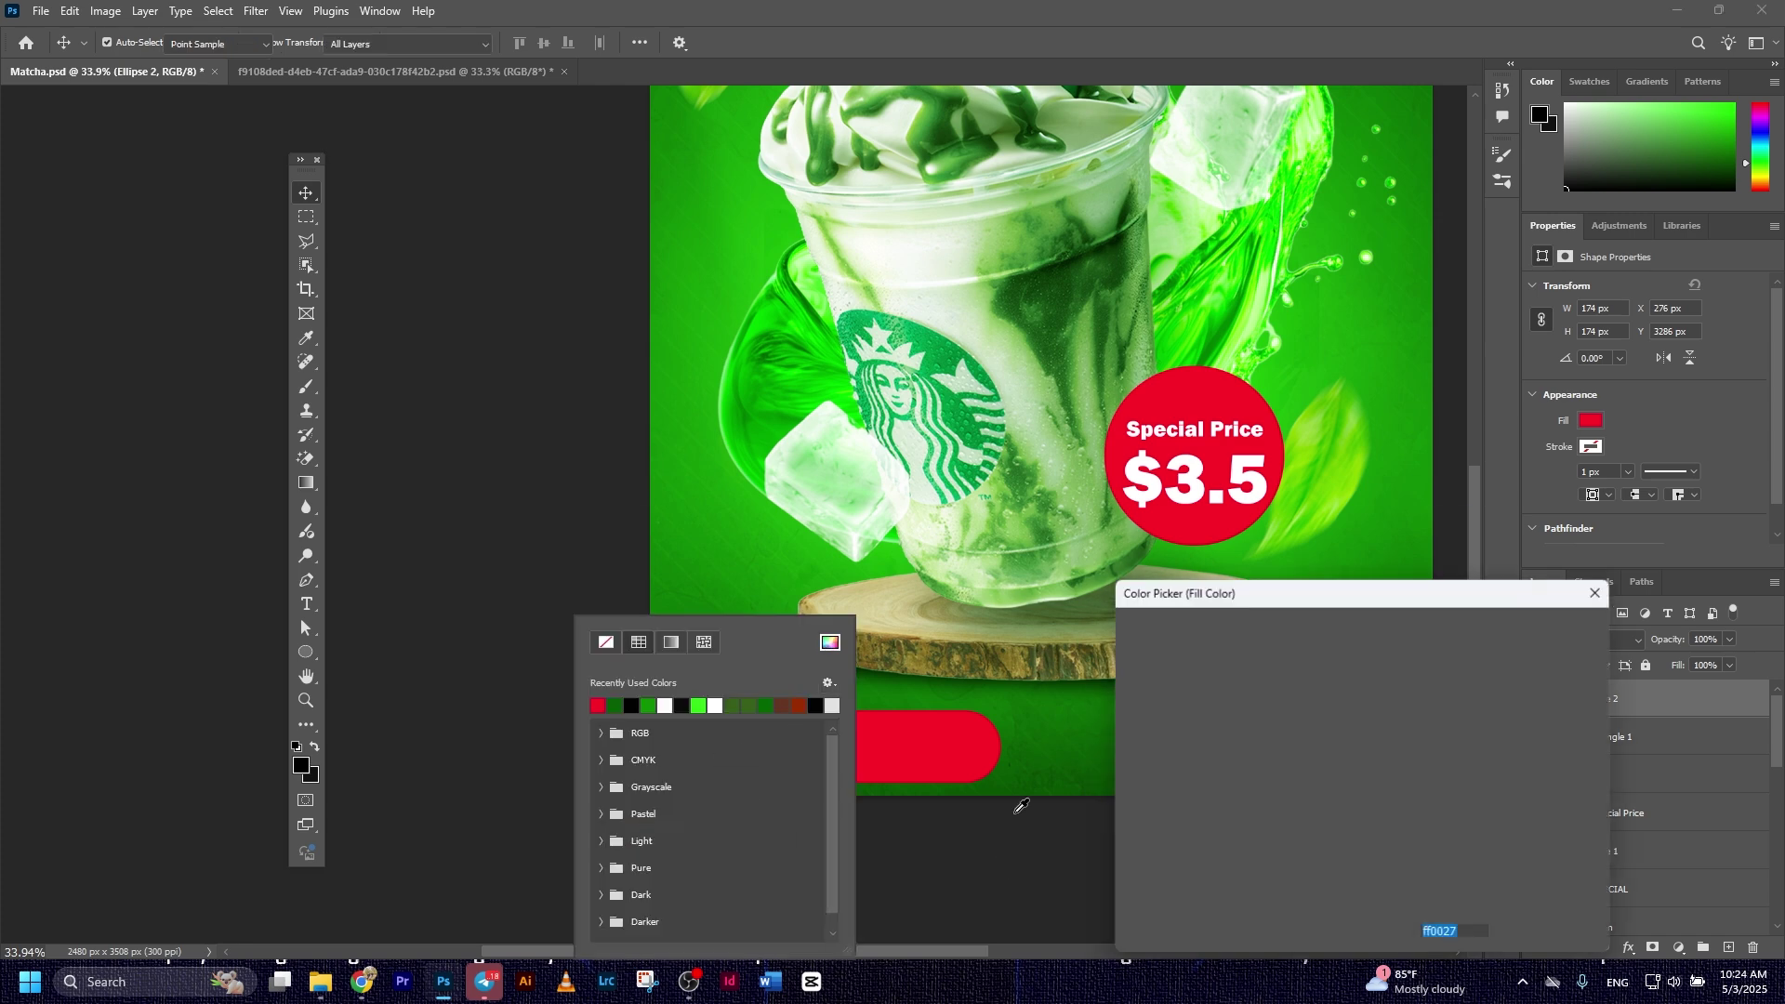
pyautogui.click(1573, 630)
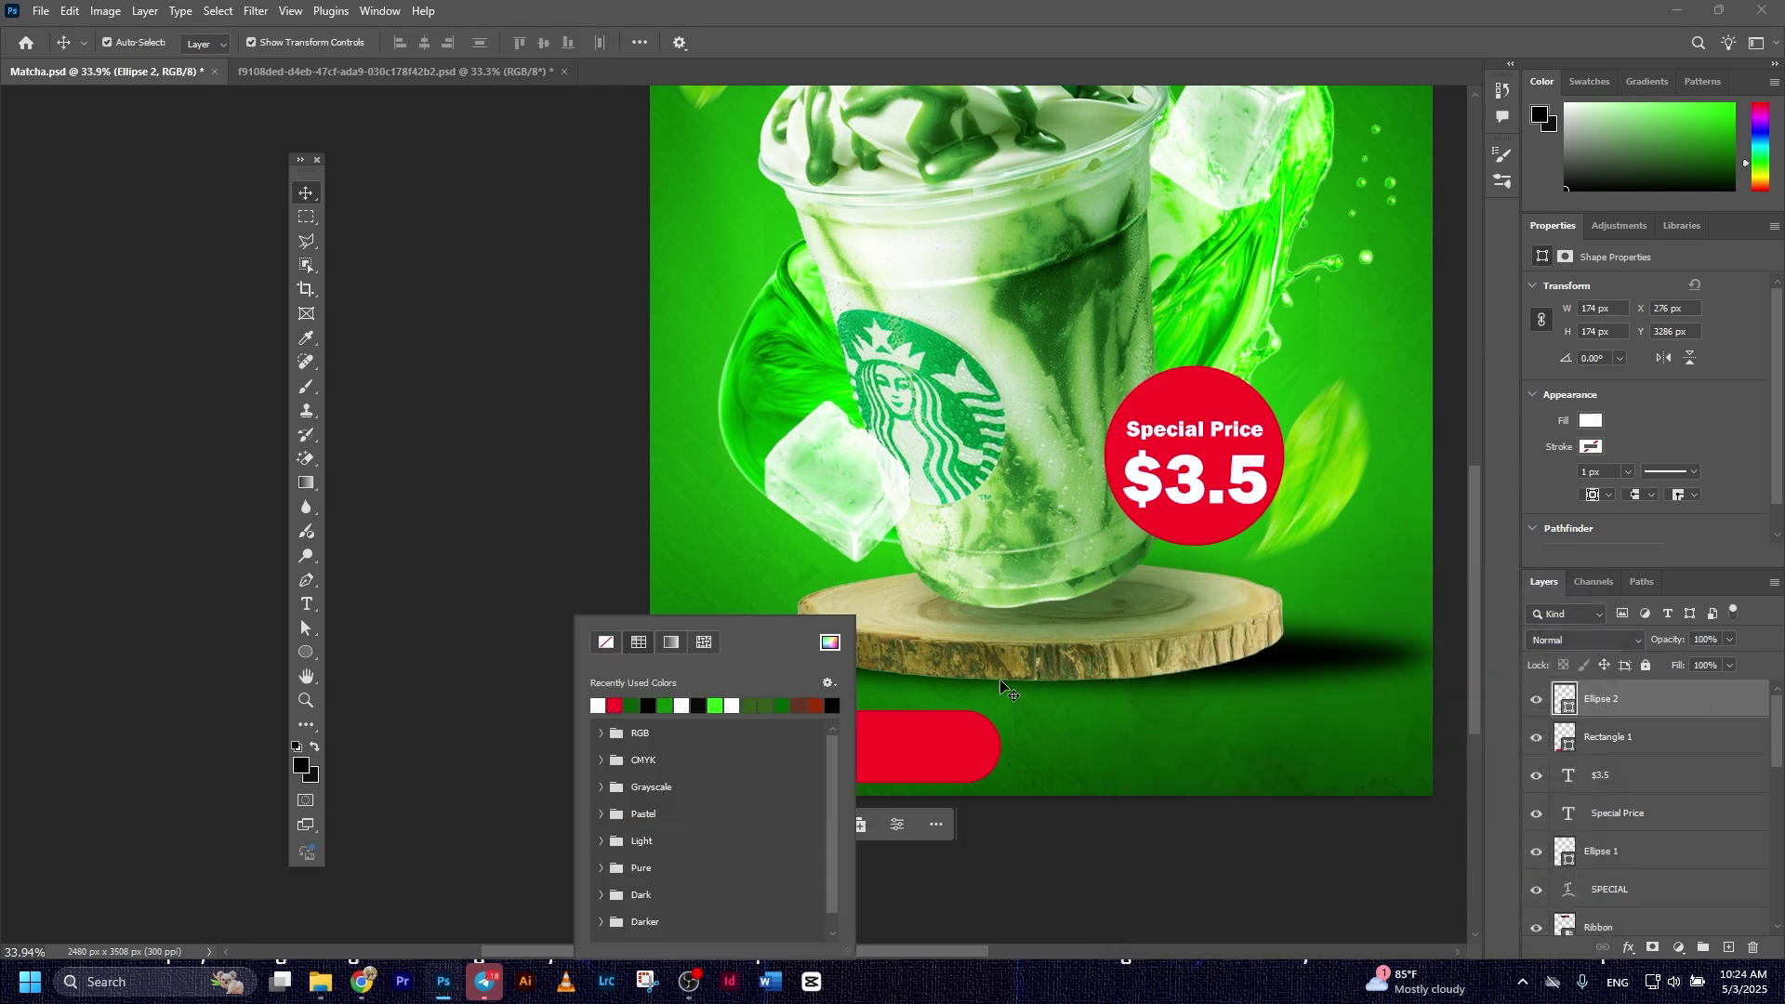
# Align the white circle and the red pill shape on their vertical centers.
pyautogui.click(307, 195)
pyautogui.click(536, 374)
pyautogui.click(766, 754)
pyautogui.keyDown('shift'); pyautogui.click(883, 759); pyautogui.keyUp('shift')
pyautogui.click(544, 42)
pyautogui.click(403, 502)
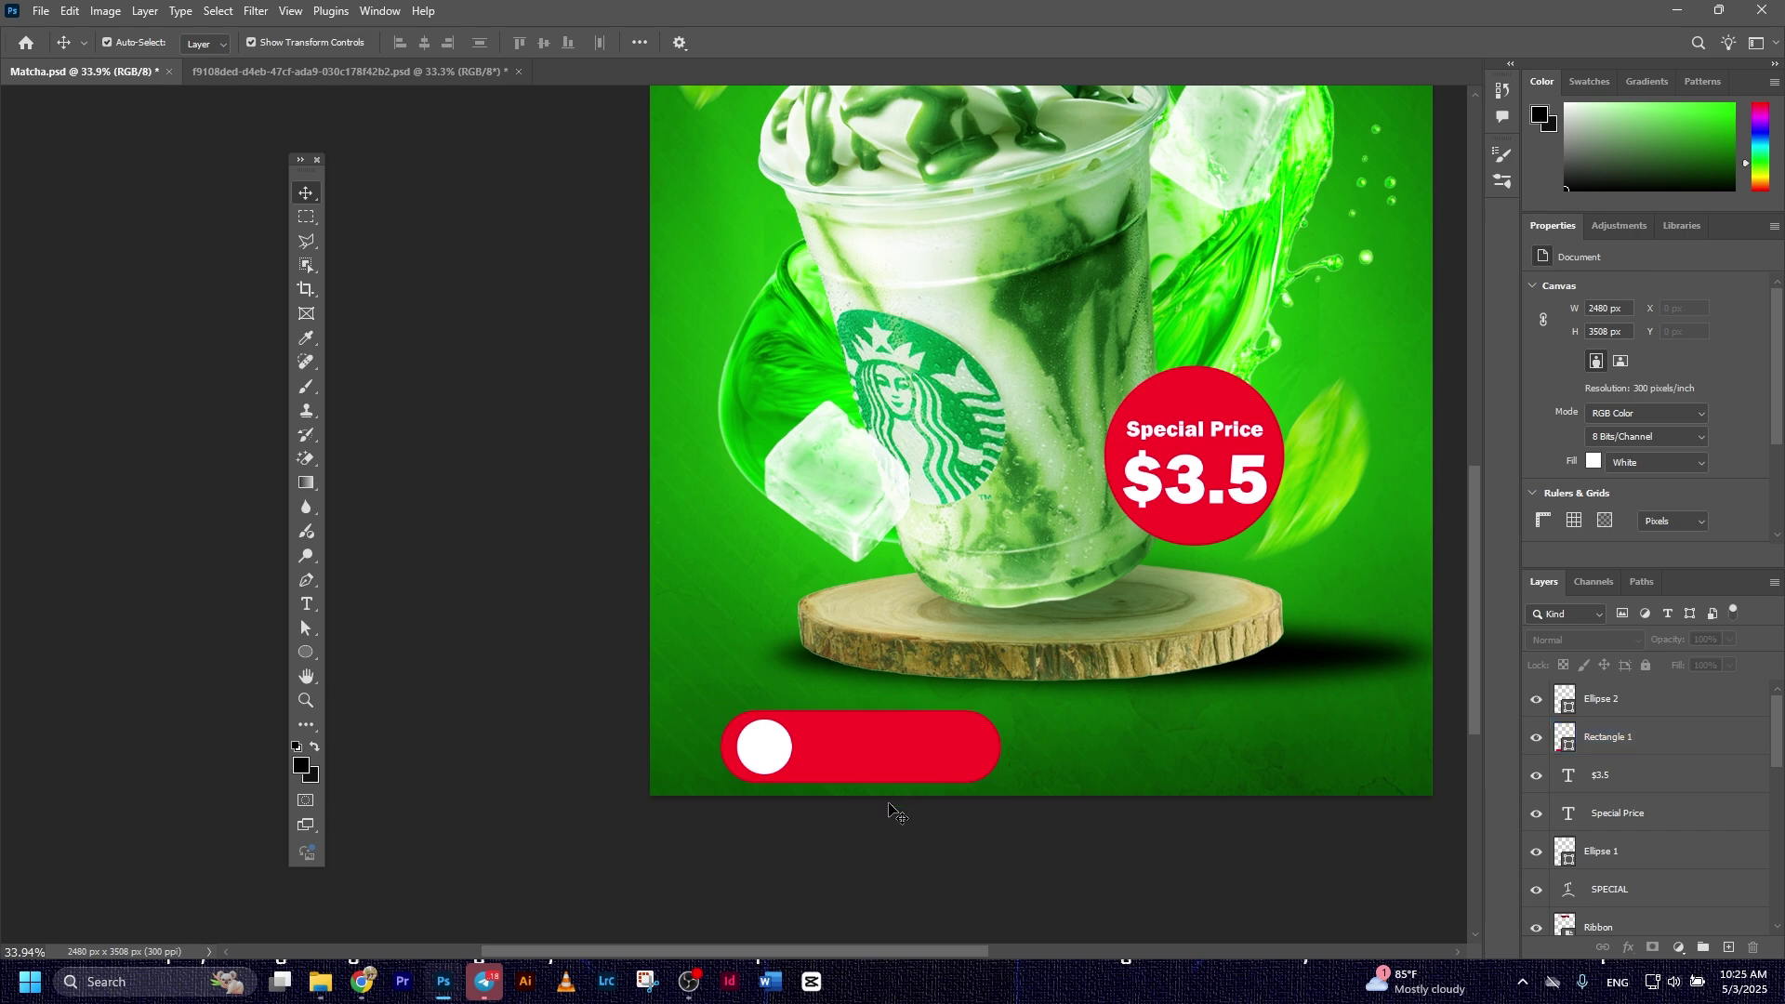
# Add a white Franklin Gothic Heavy text layer reading ORDER NOW! above the red pill shape.
pyautogui.click(861, 727)
pyautogui.click(307, 606)
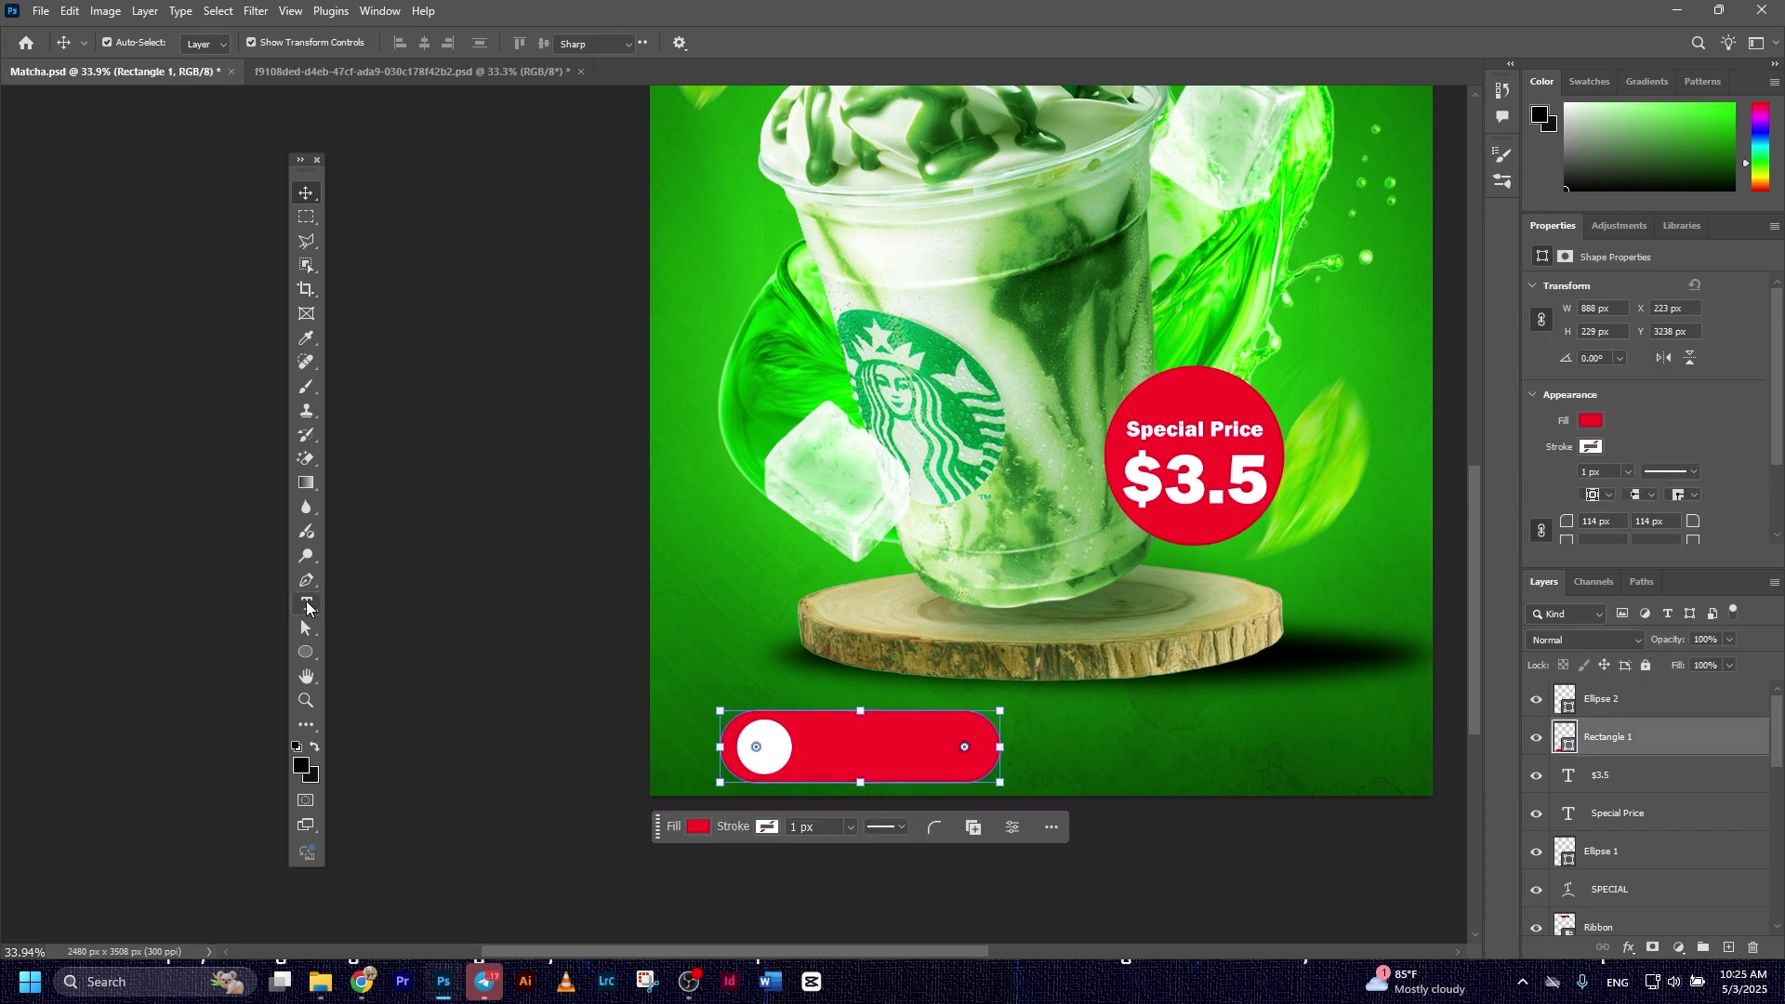
pyautogui.click(837, 656)
pyautogui.write('0')
pyautogui.press('BackSpace')
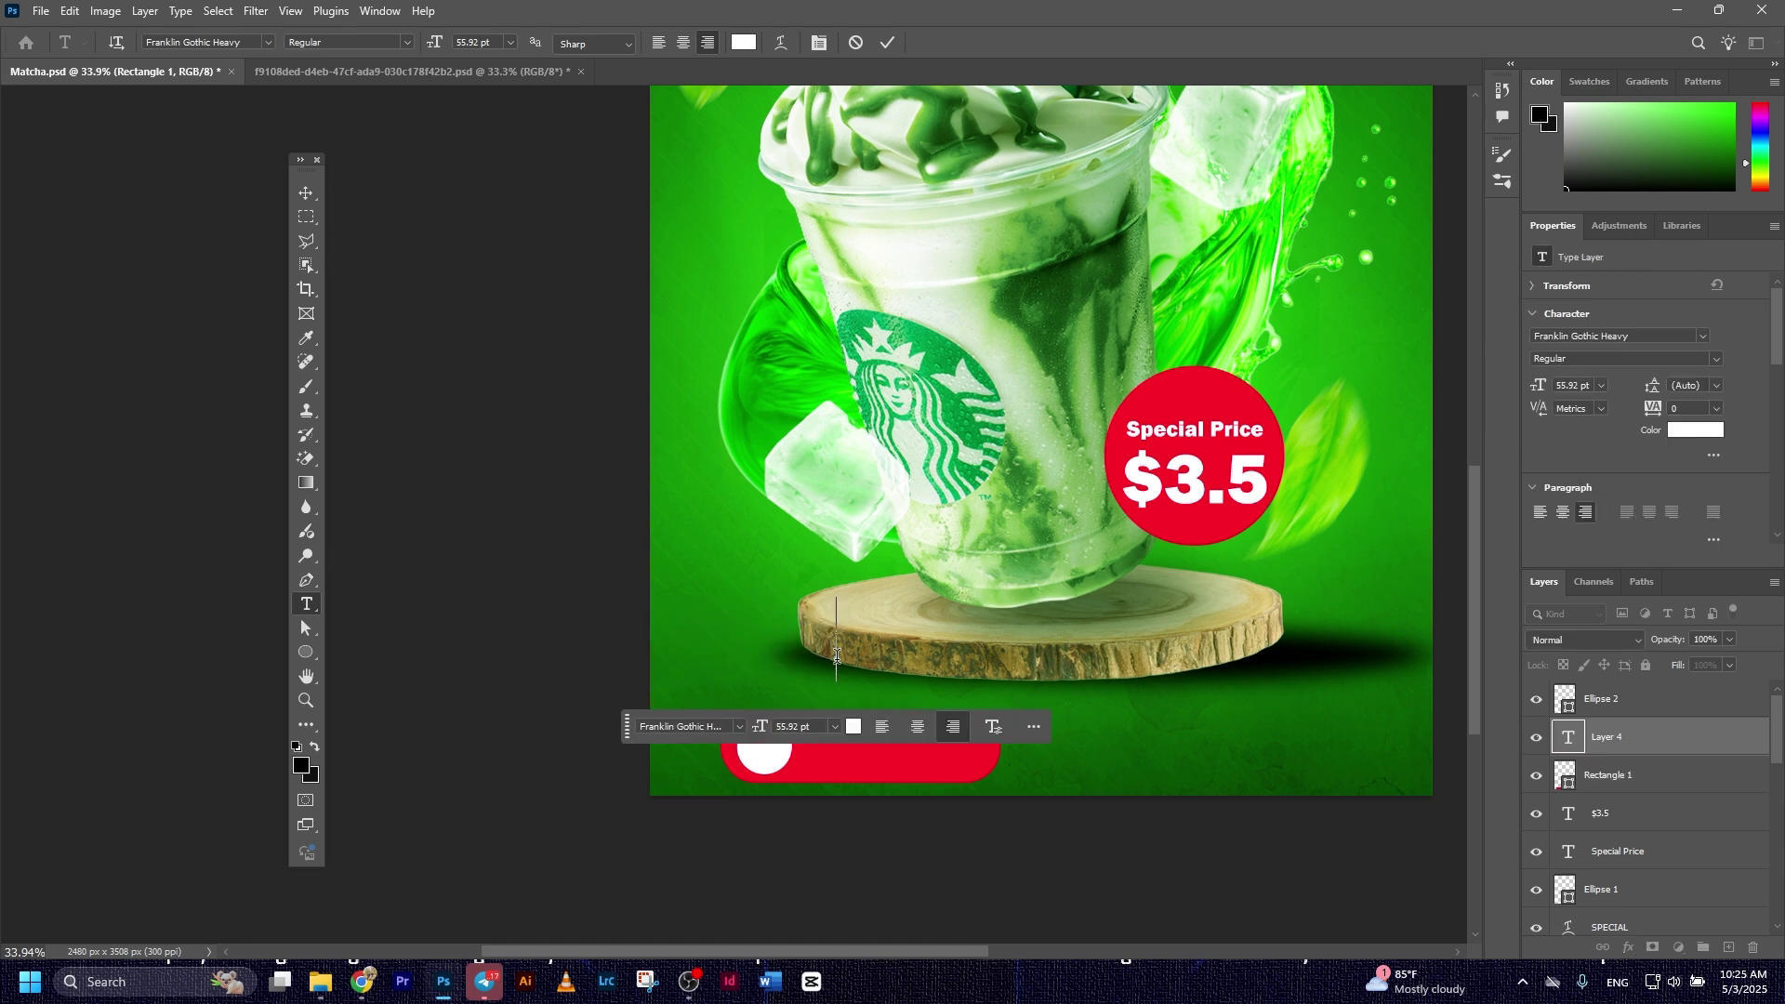
pyautogui.write('ORDE')
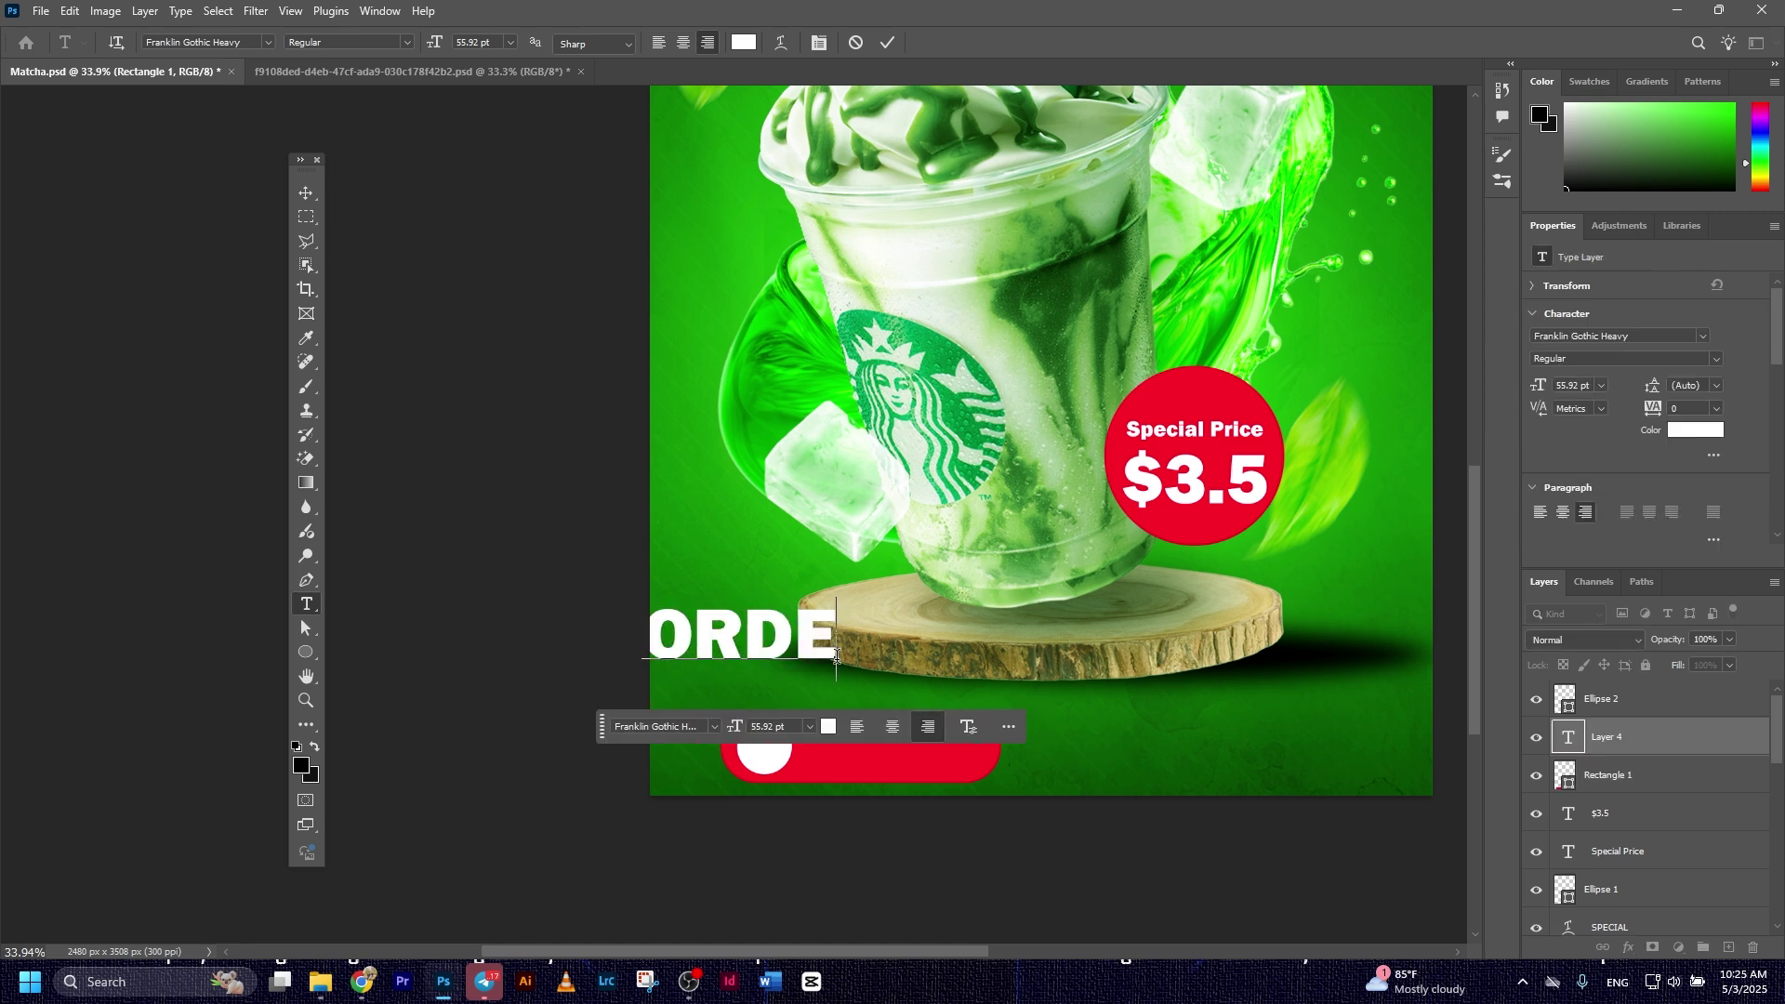
pyautogui.write('R NO')
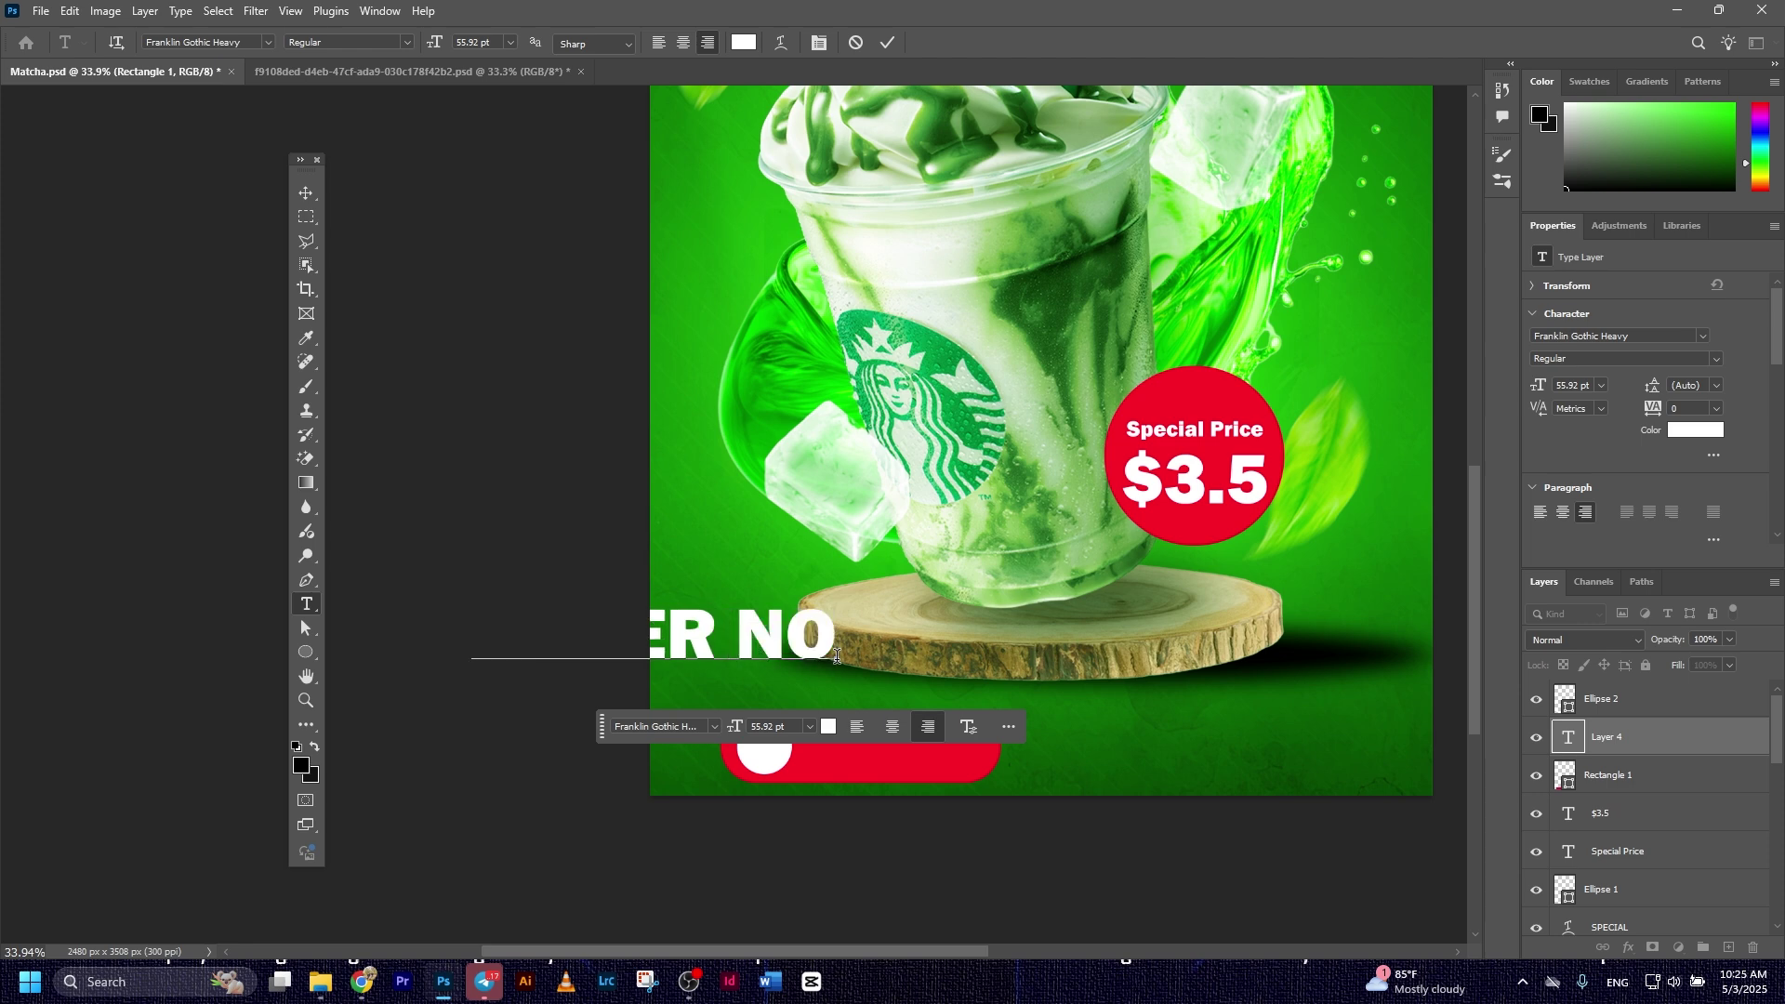
pyautogui.write('W')
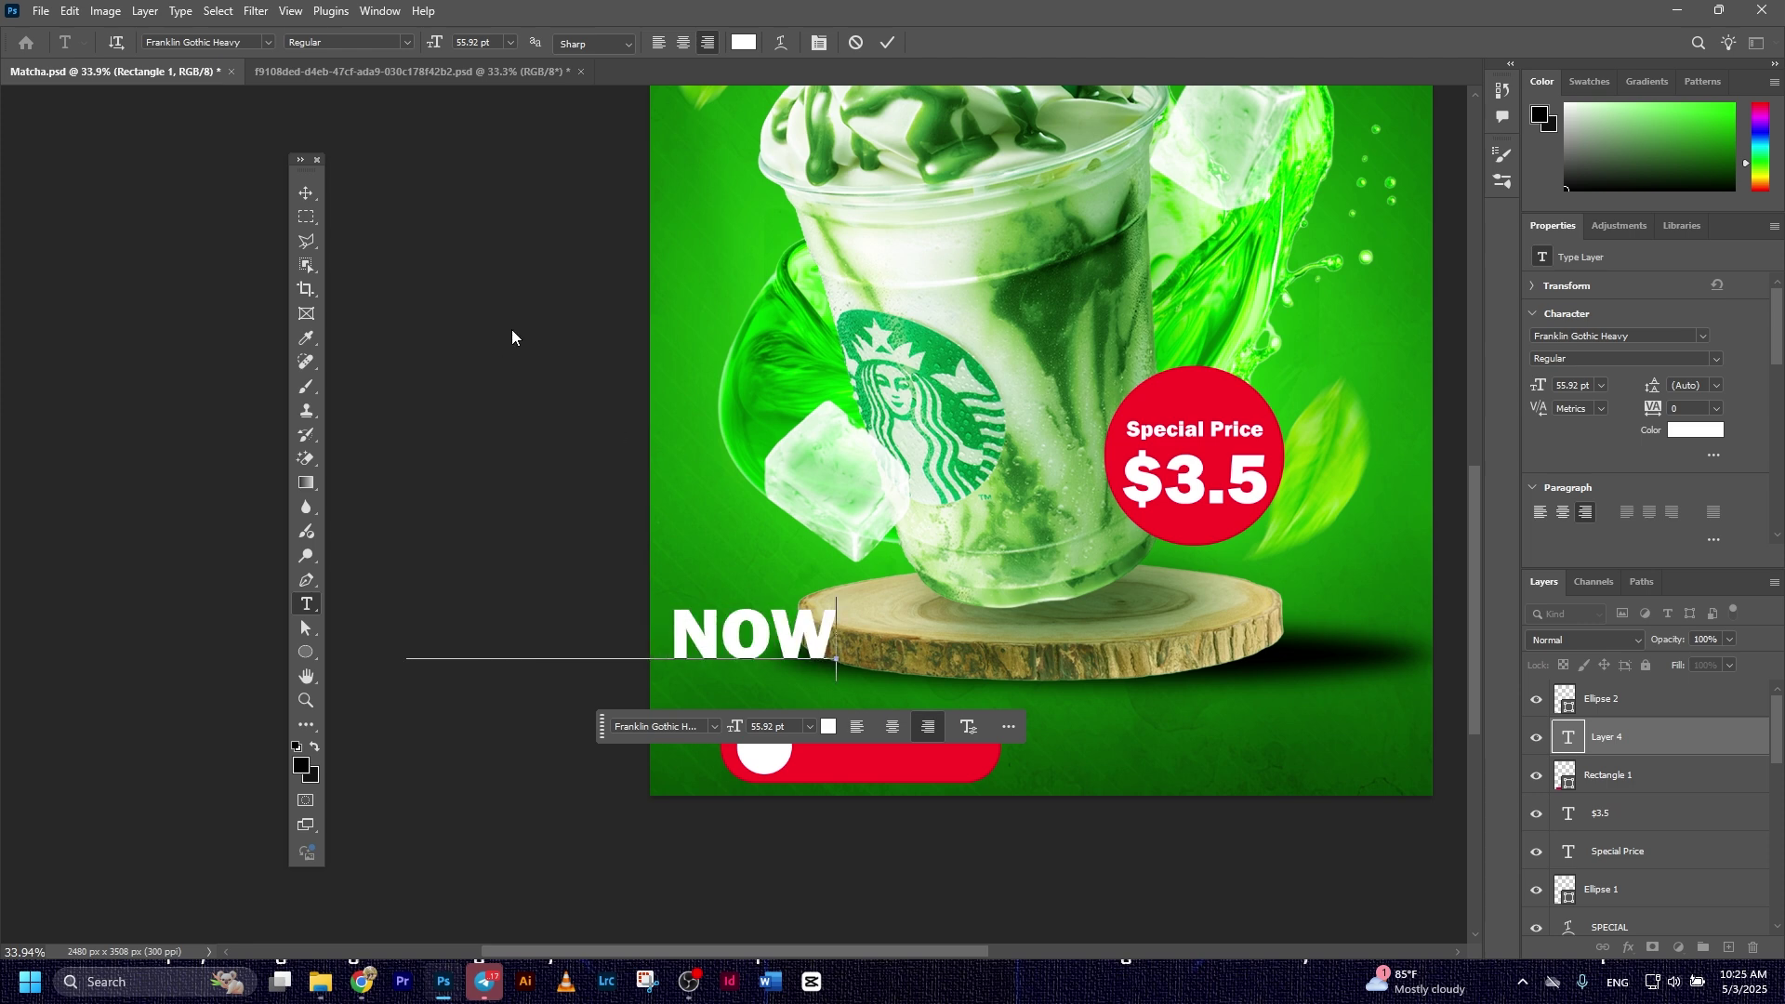
pyautogui.write('!')
pyautogui.click(306, 192)
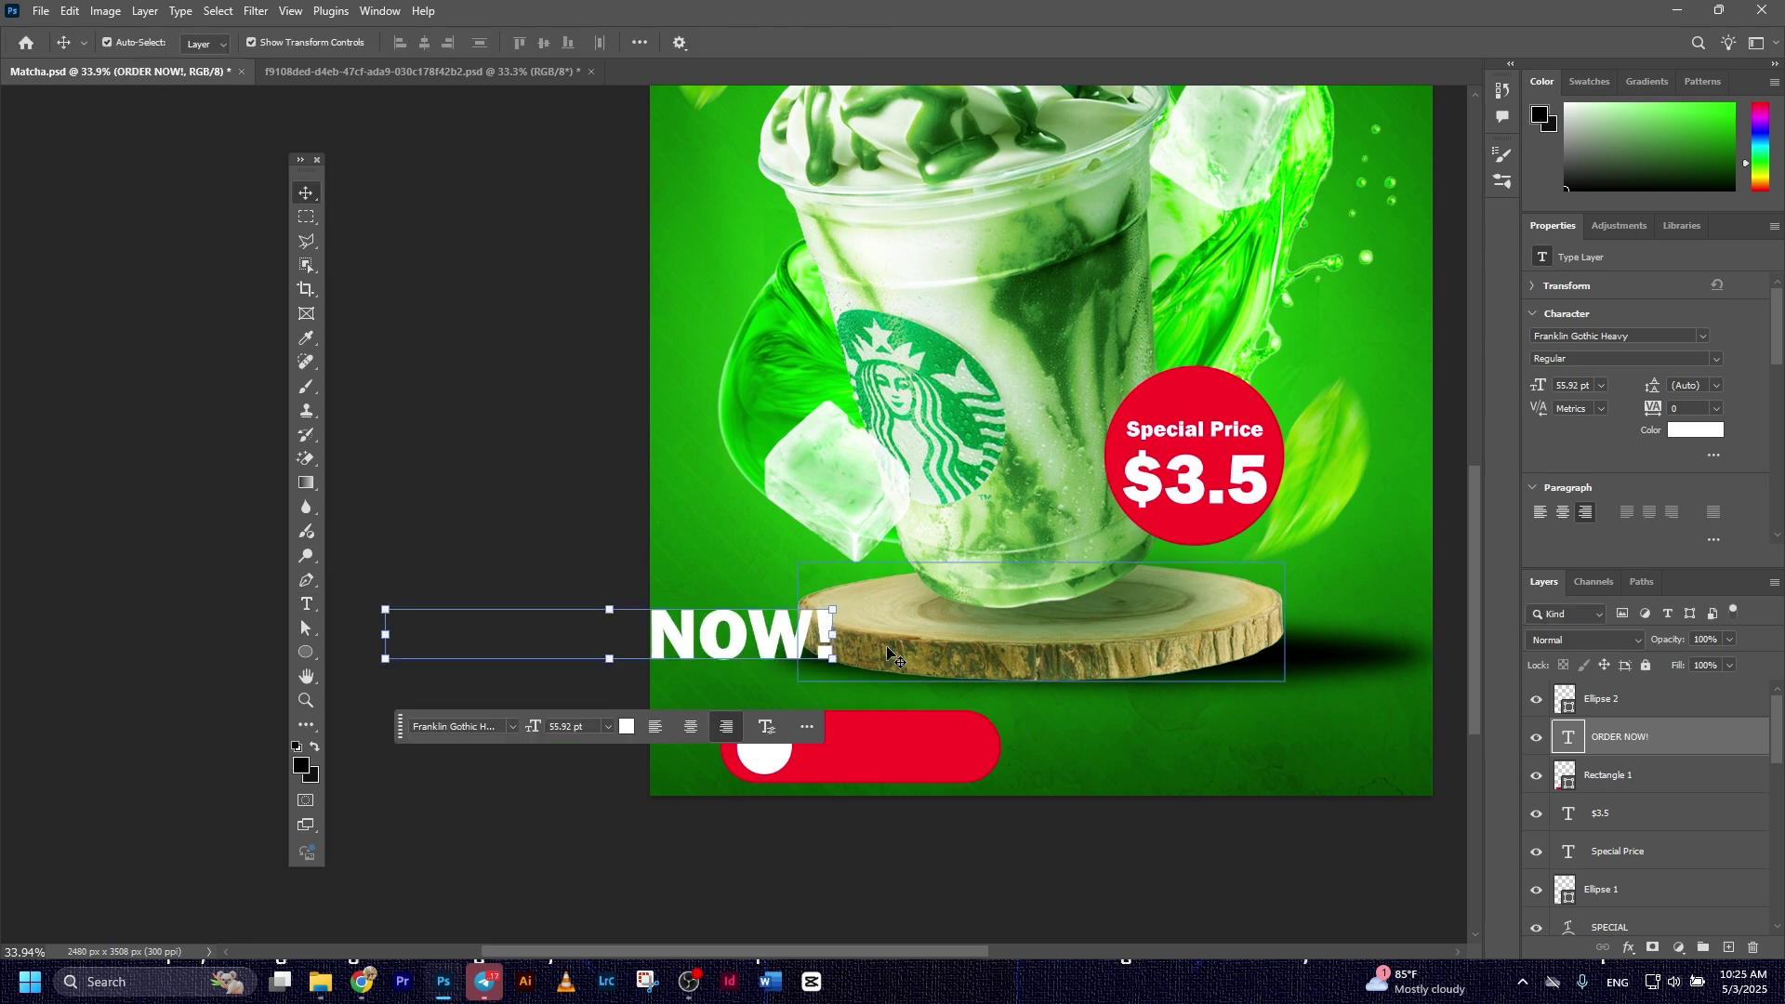
# Scale the ORDER NOW! text to about 20.93 pt and place it inside the red pill beside the white circle.
pyautogui.hotkey('ctrl', 't')
pyautogui.moveTo(385, 634); pyautogui.dragTo(666, 638)
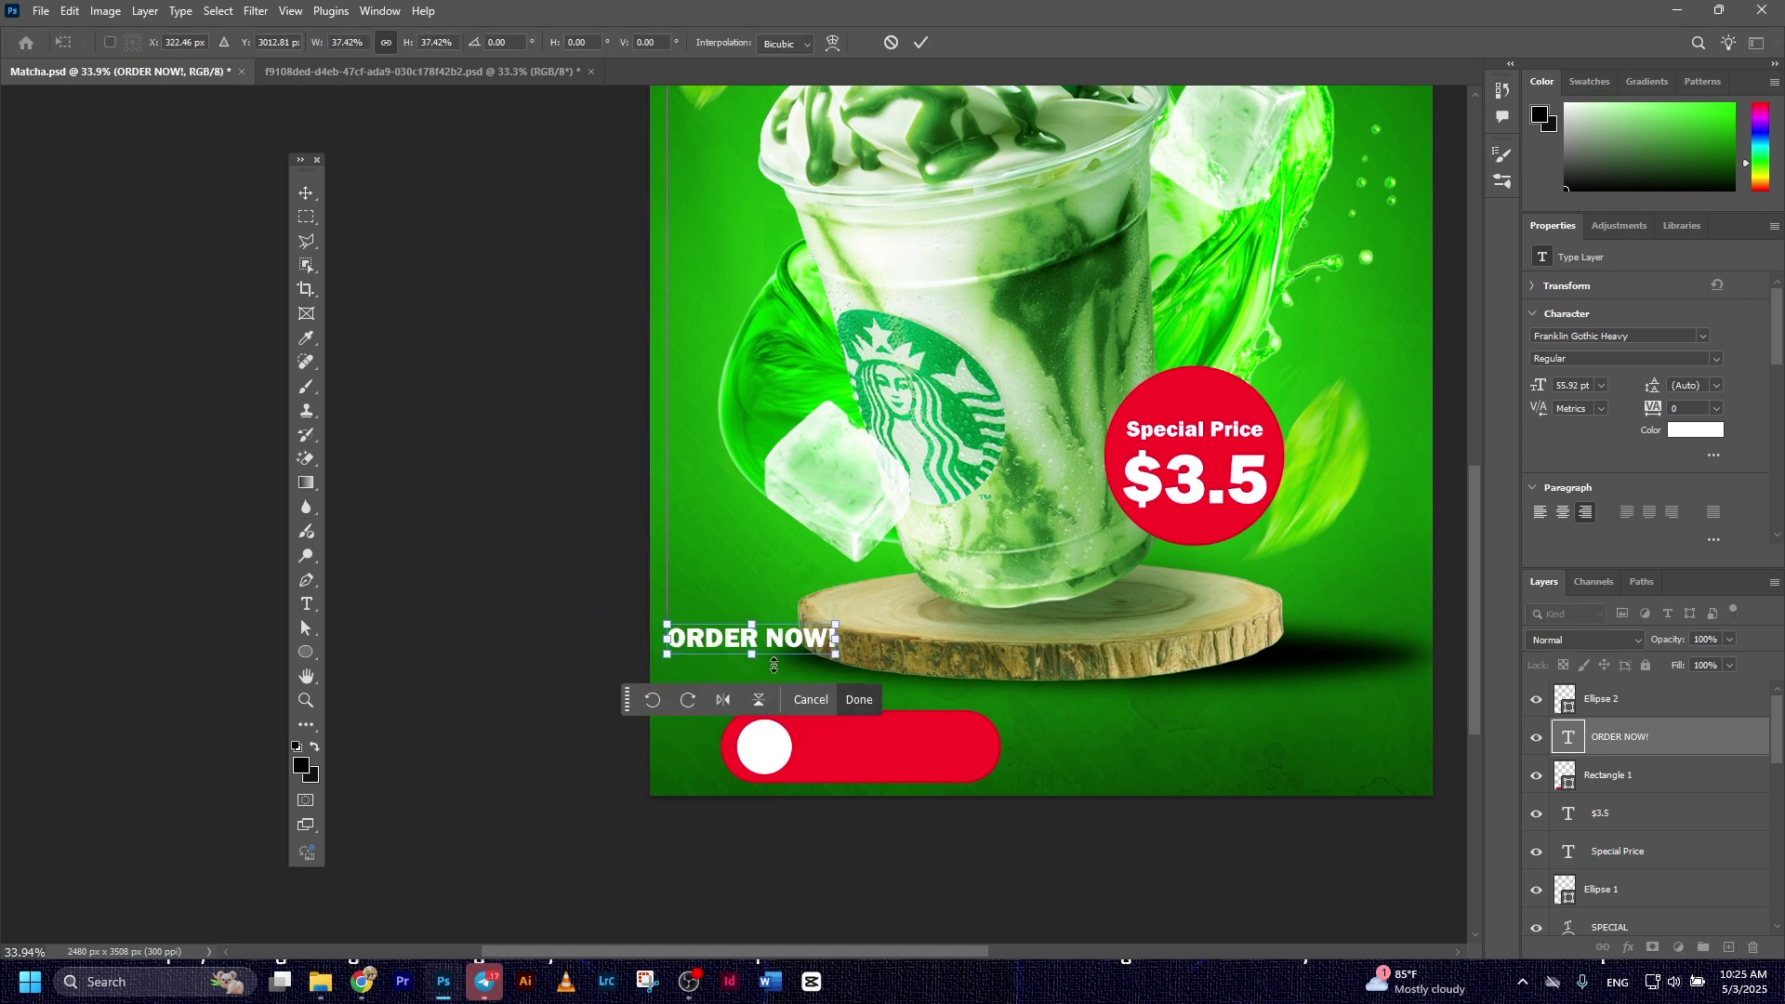
pyautogui.moveTo(802, 651); pyautogui.dragTo(926, 755)
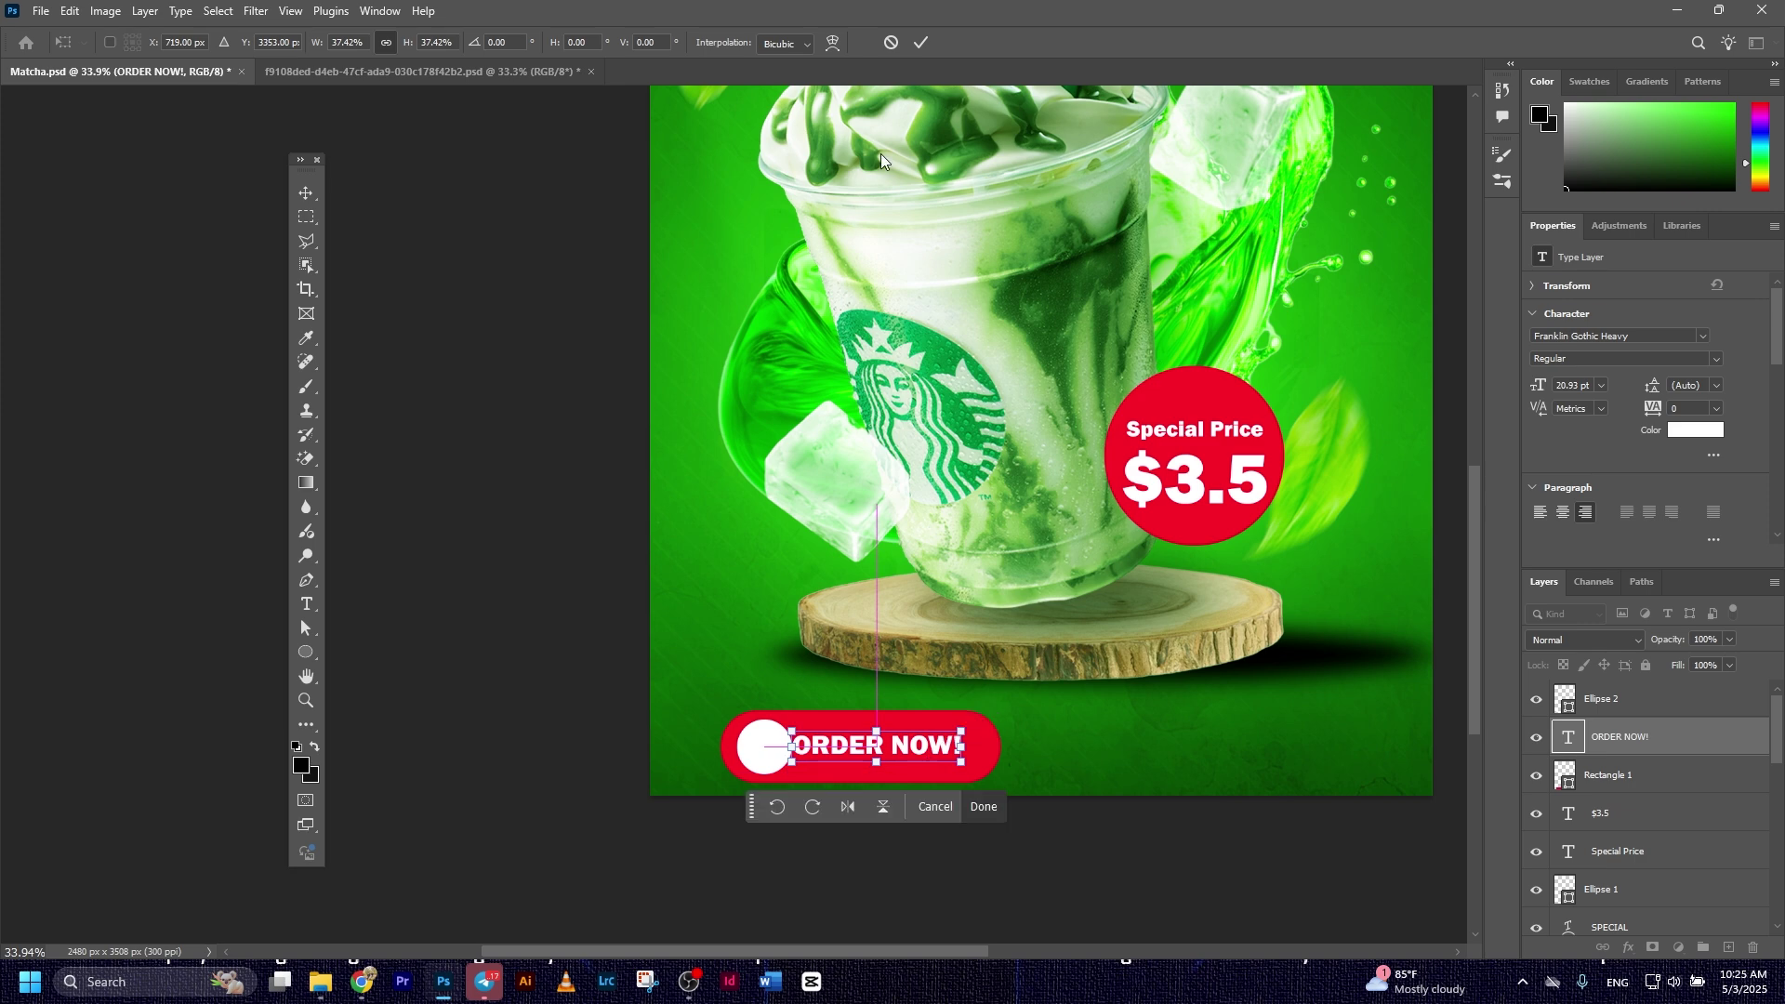
pyautogui.click(915, 43)
pyautogui.scroll(3, 785, 790)
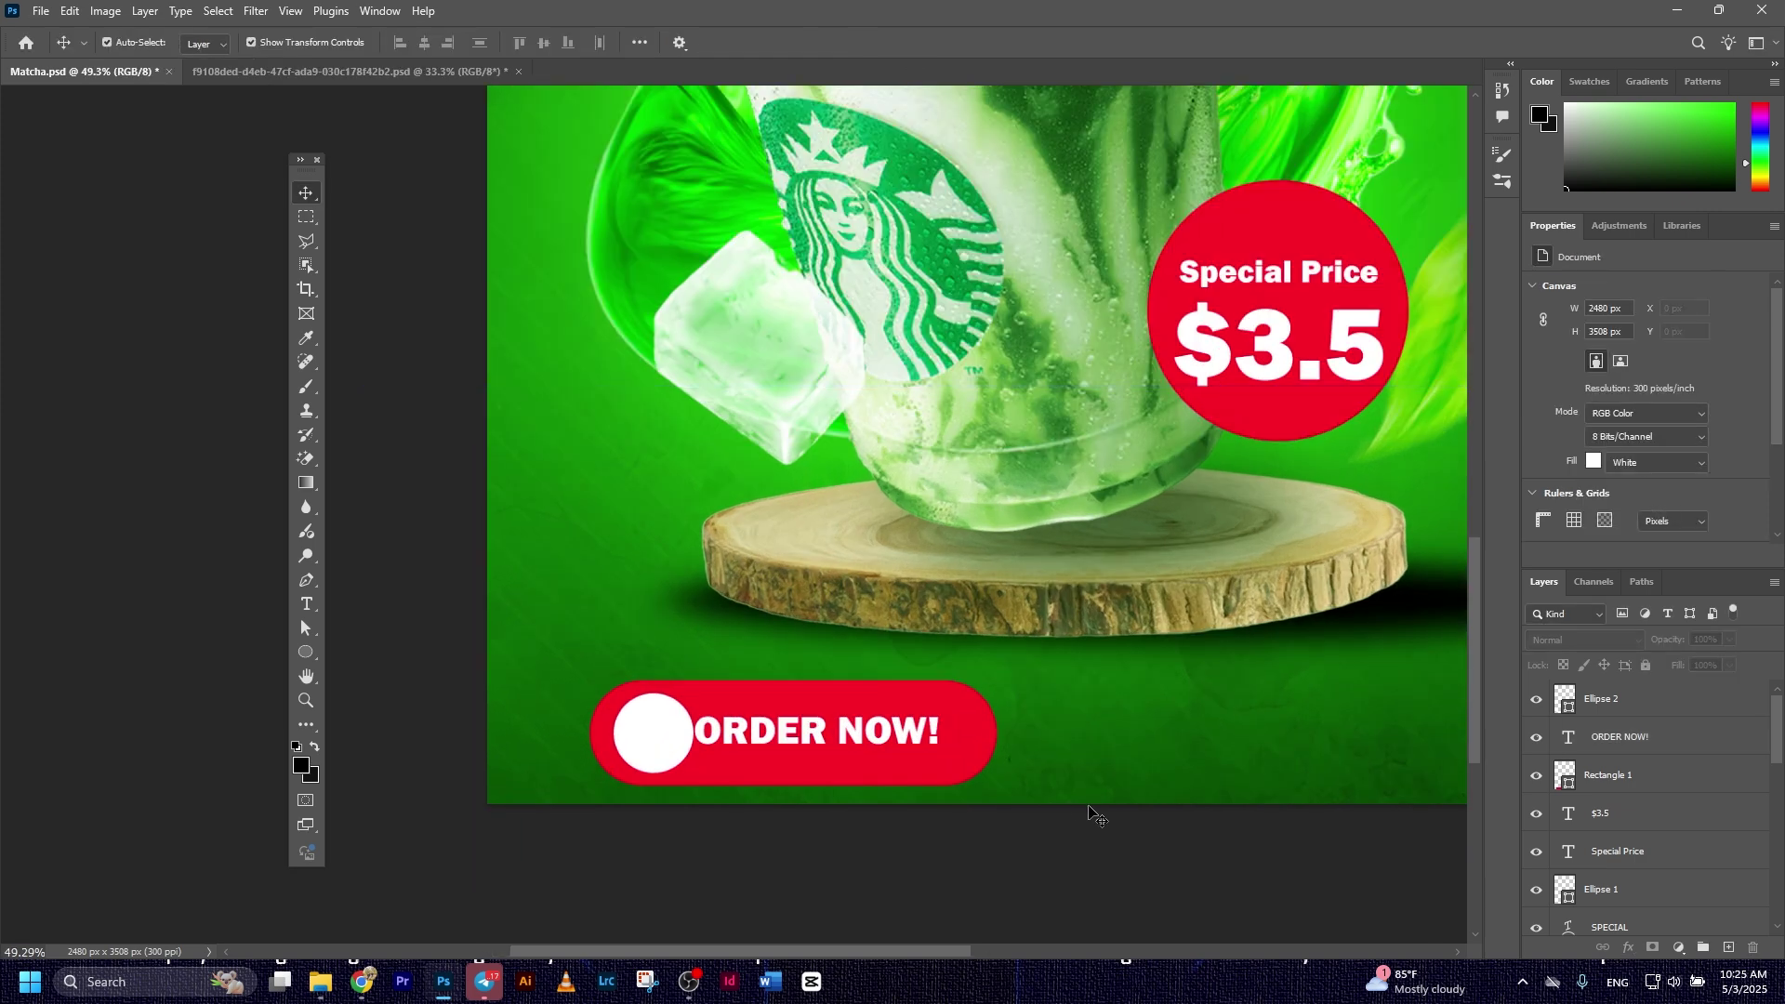
pyautogui.moveTo(743, 736); pyautogui.dragTo(769, 745)
# Put the orange arrow in the white circle and place the white call icon, scaled to about 247%, beside the ORDER NOW! button.
pyautogui.scroll(-3, 833, 781)
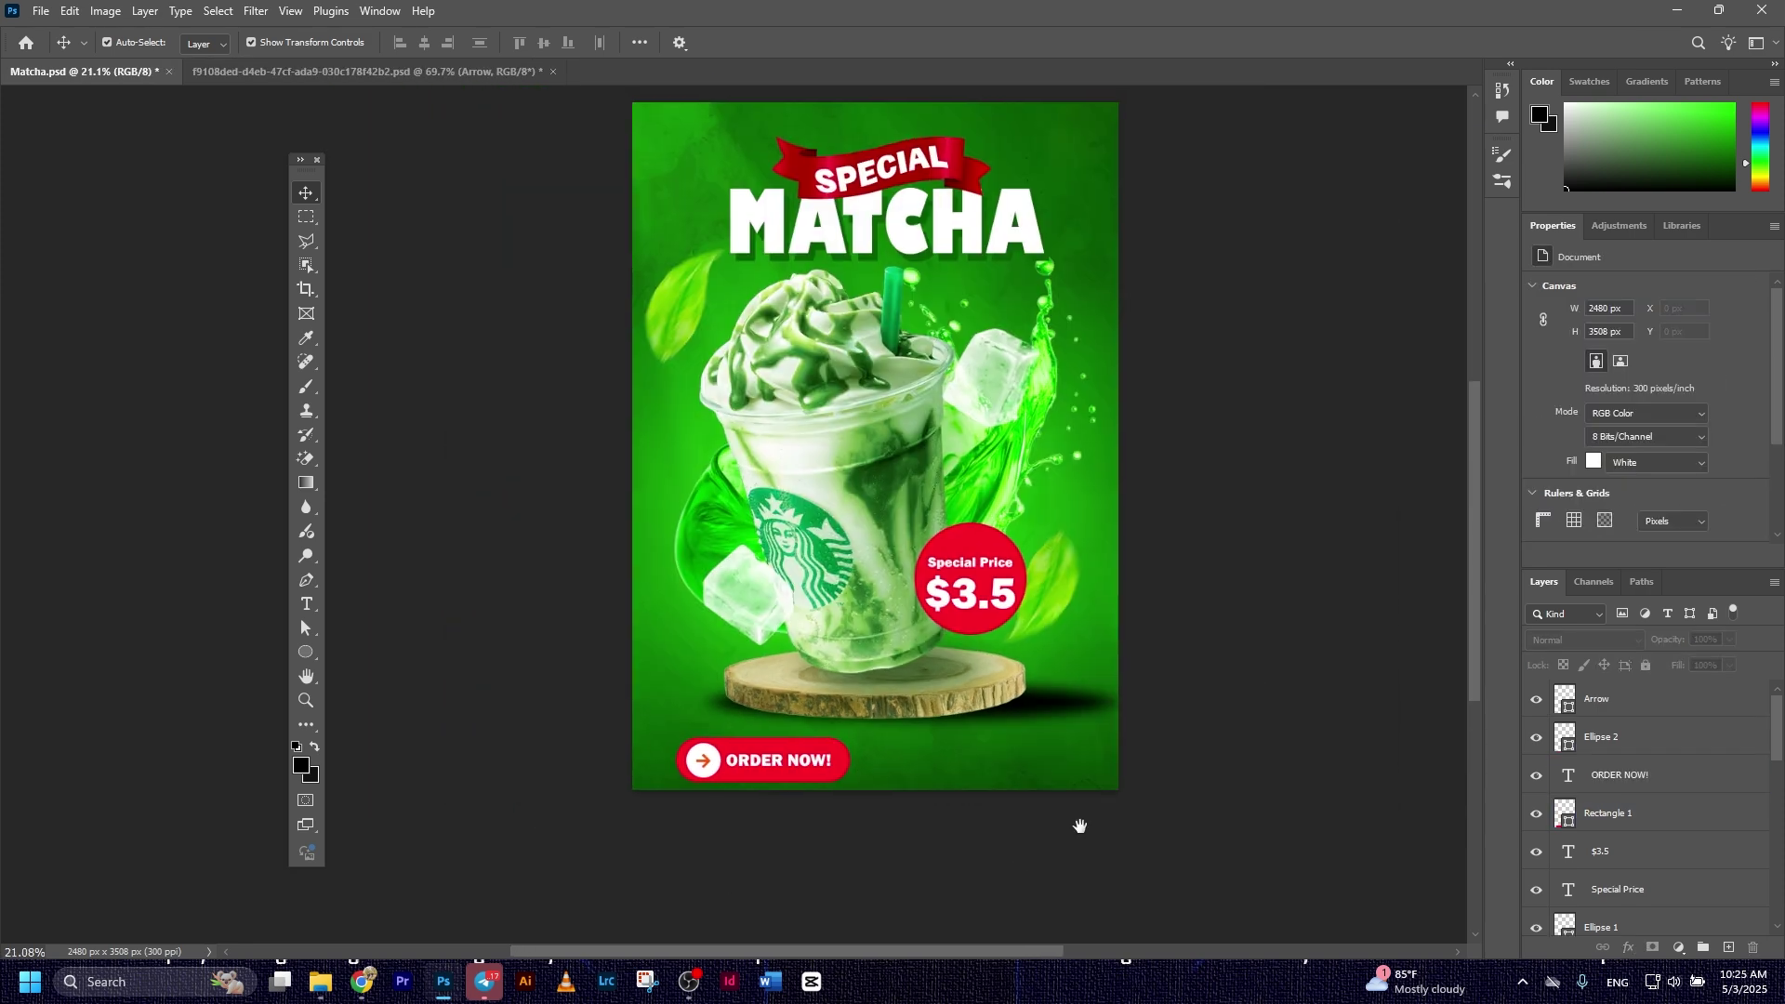
pyautogui.moveTo(1106, 850); pyautogui.dragTo(845, 823)
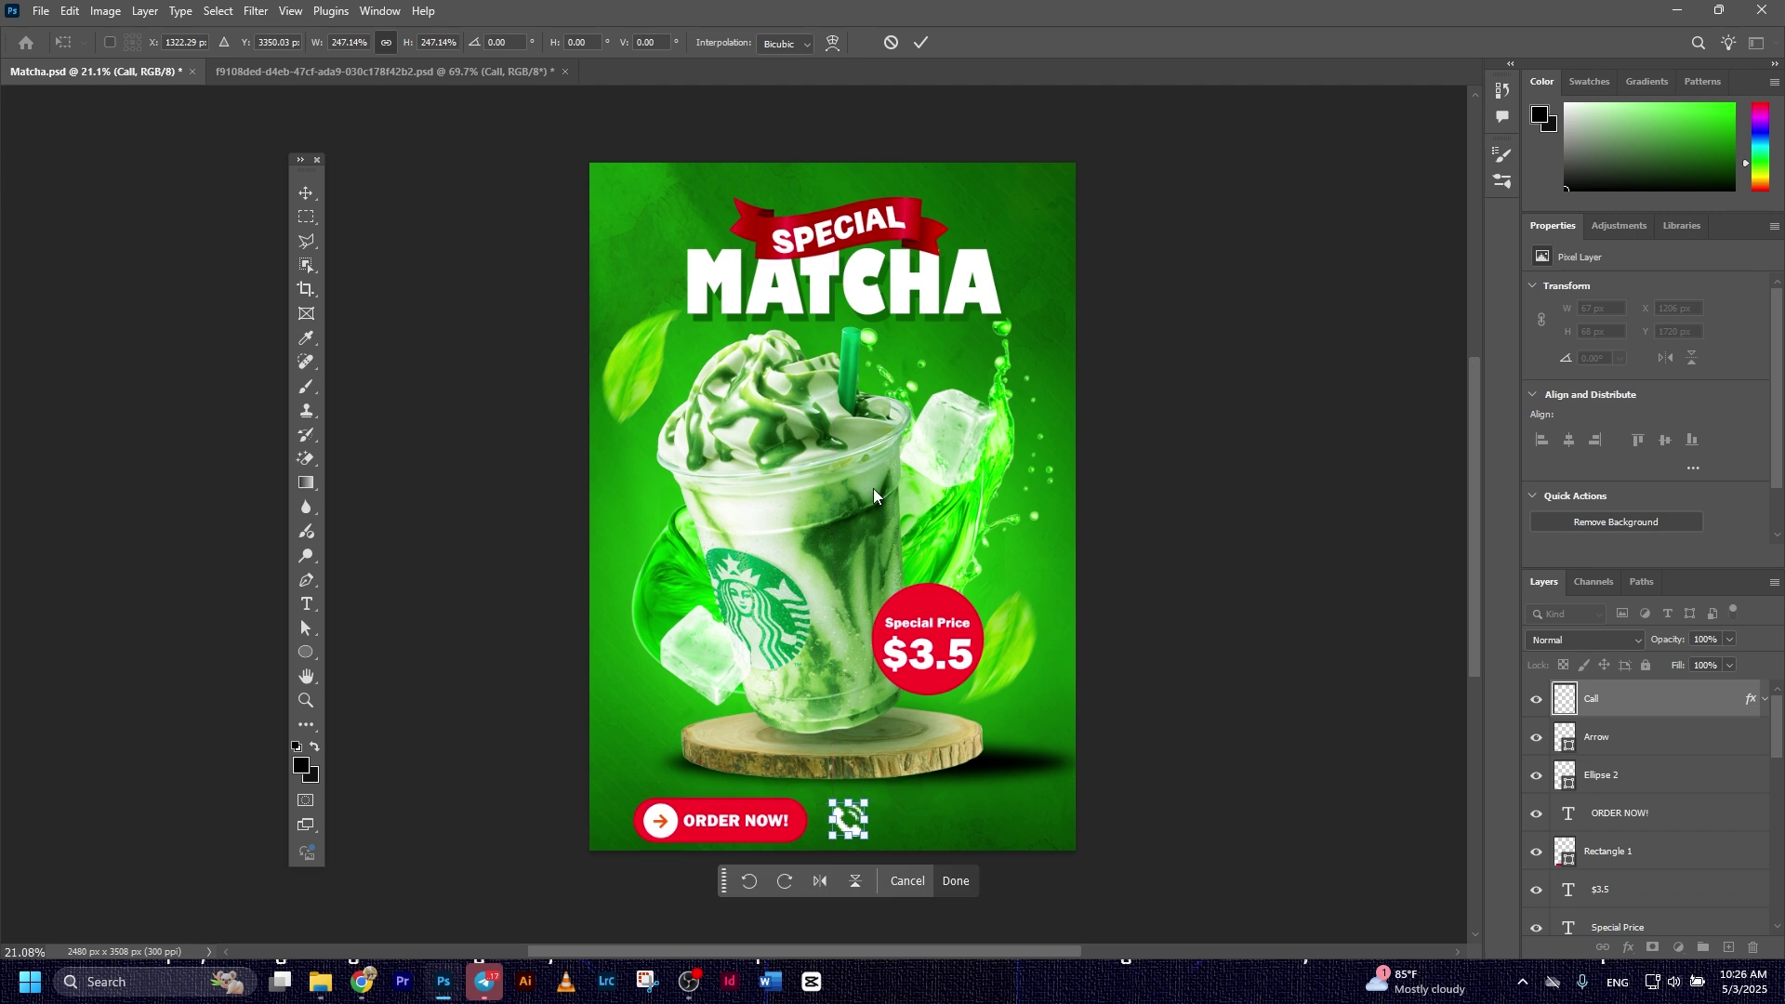
pyautogui.click(922, 43)
pyautogui.scroll(2, 836, 651)
pyautogui.moveTo(1036, 856); pyautogui.dragTo(1089, 716)
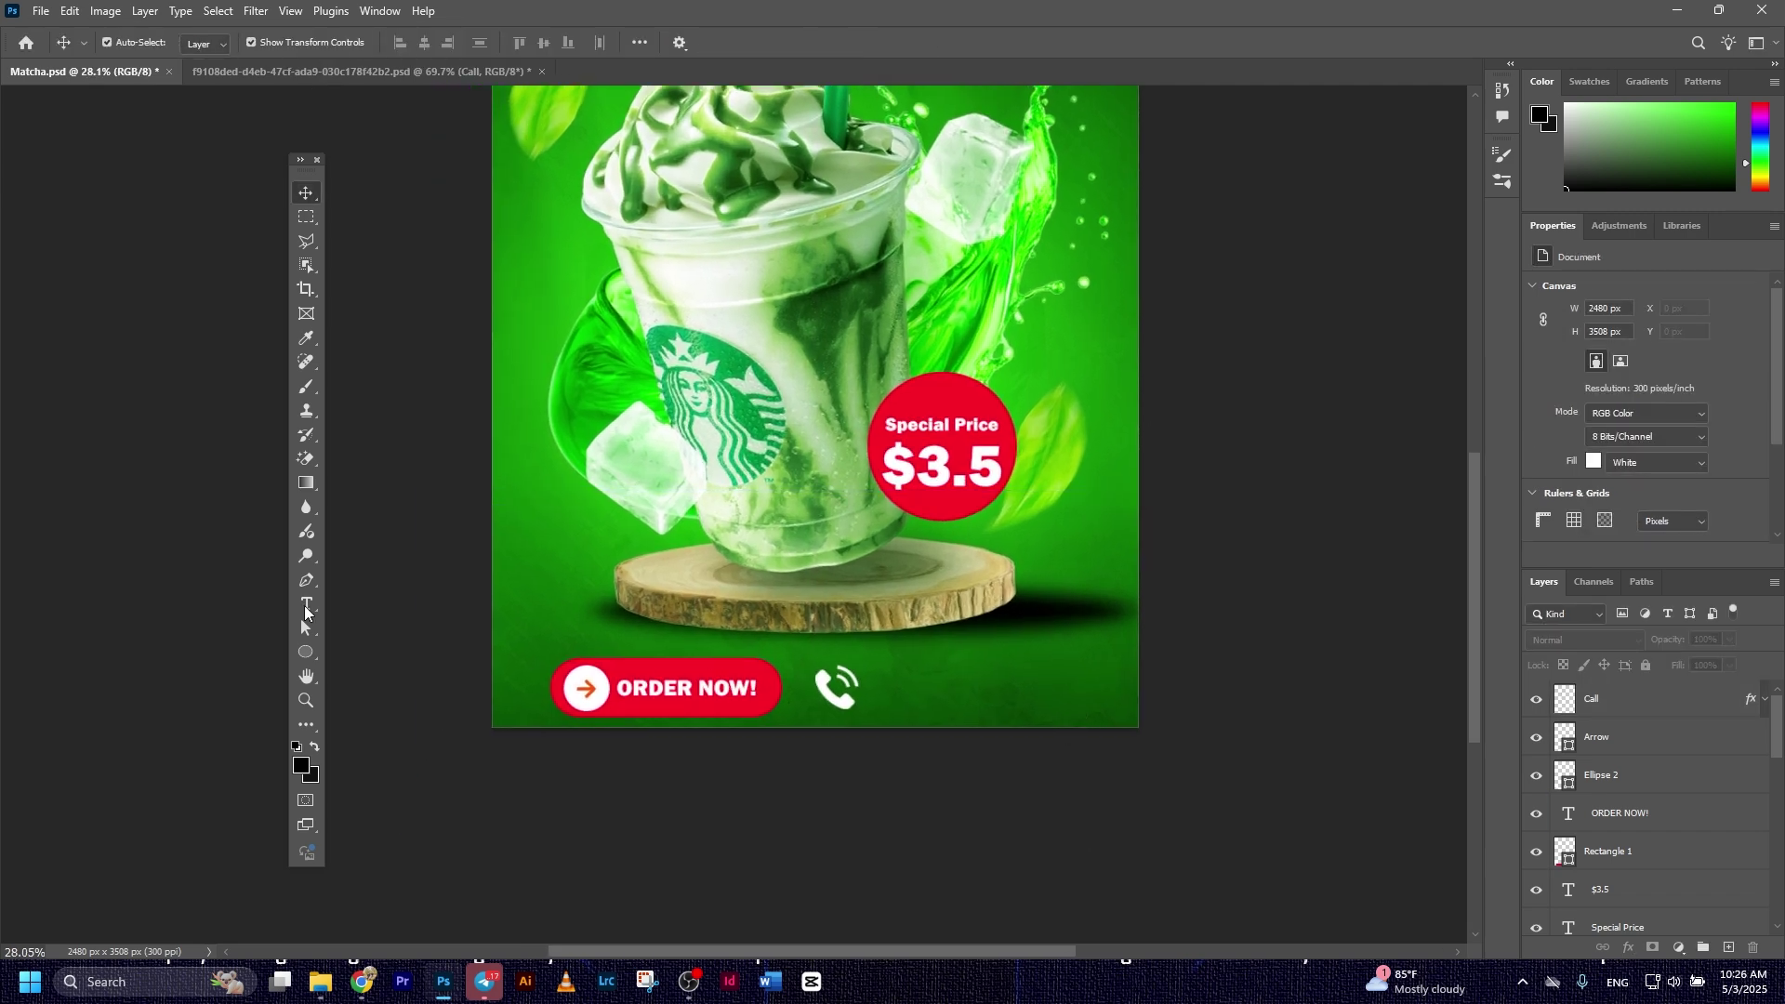
# Add the contact phone number as white text, scale it to about 30.44 pt and place it beside the call icon.
pyautogui.click(307, 612)
pyautogui.click(891, 666)
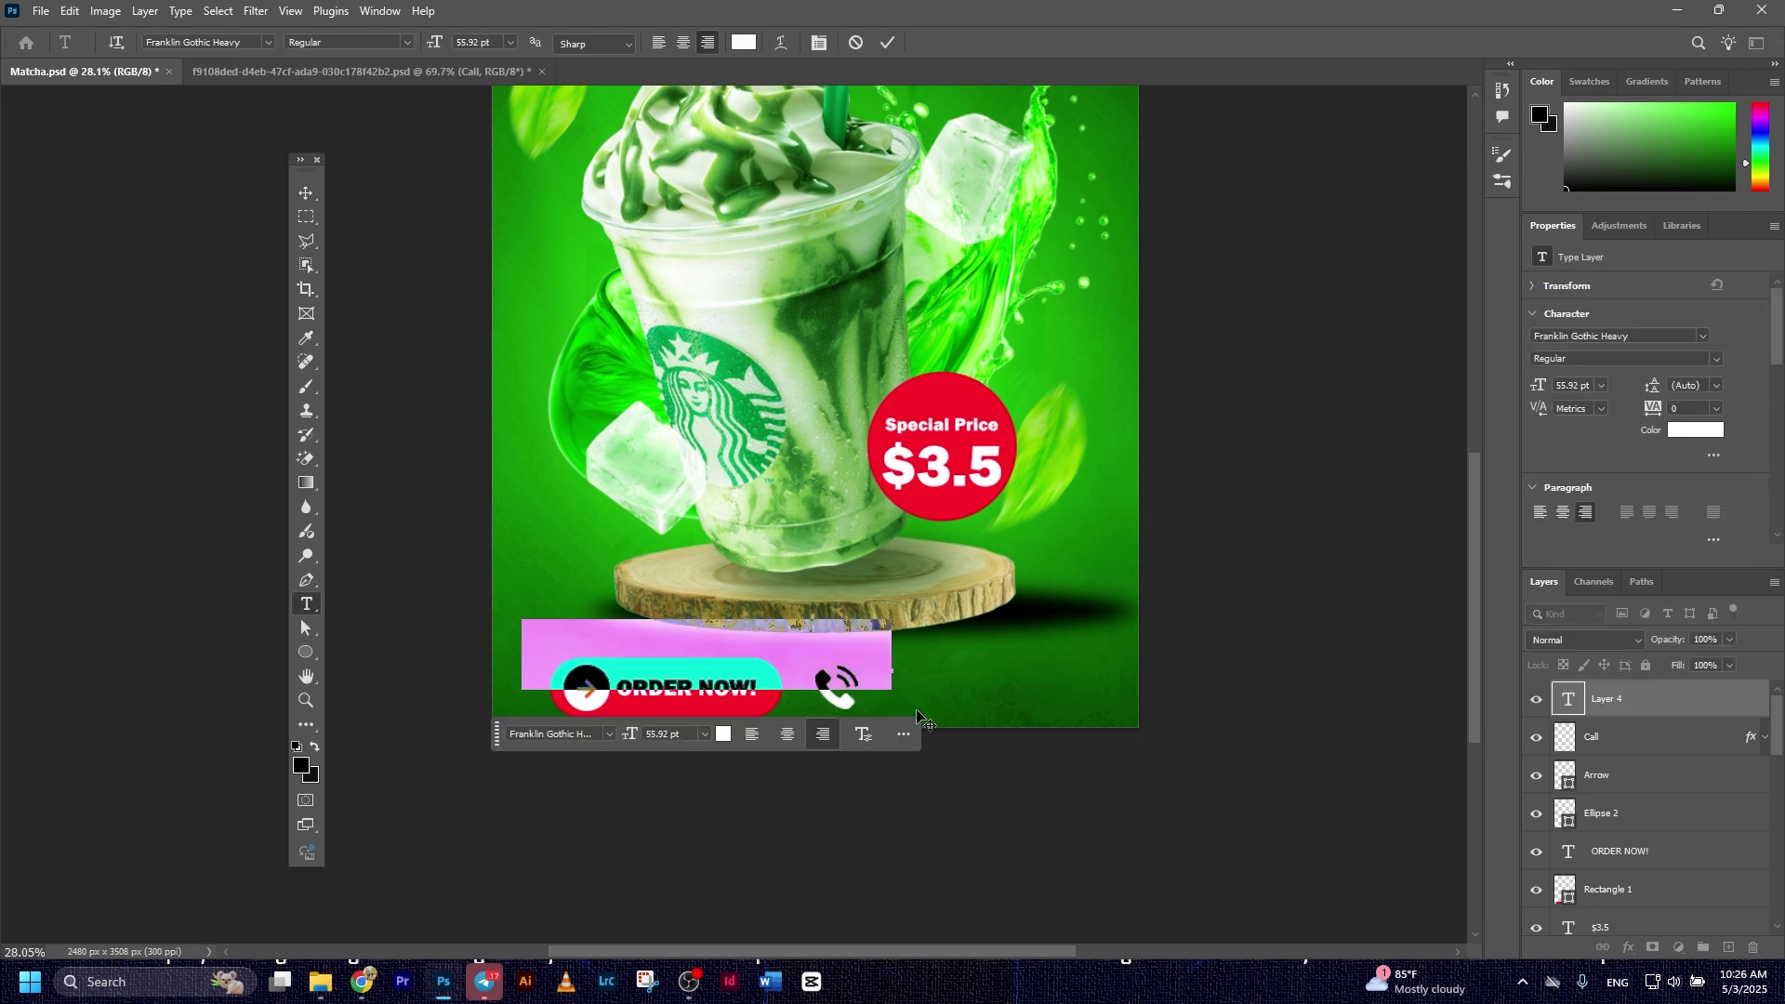
pyautogui.write('0')
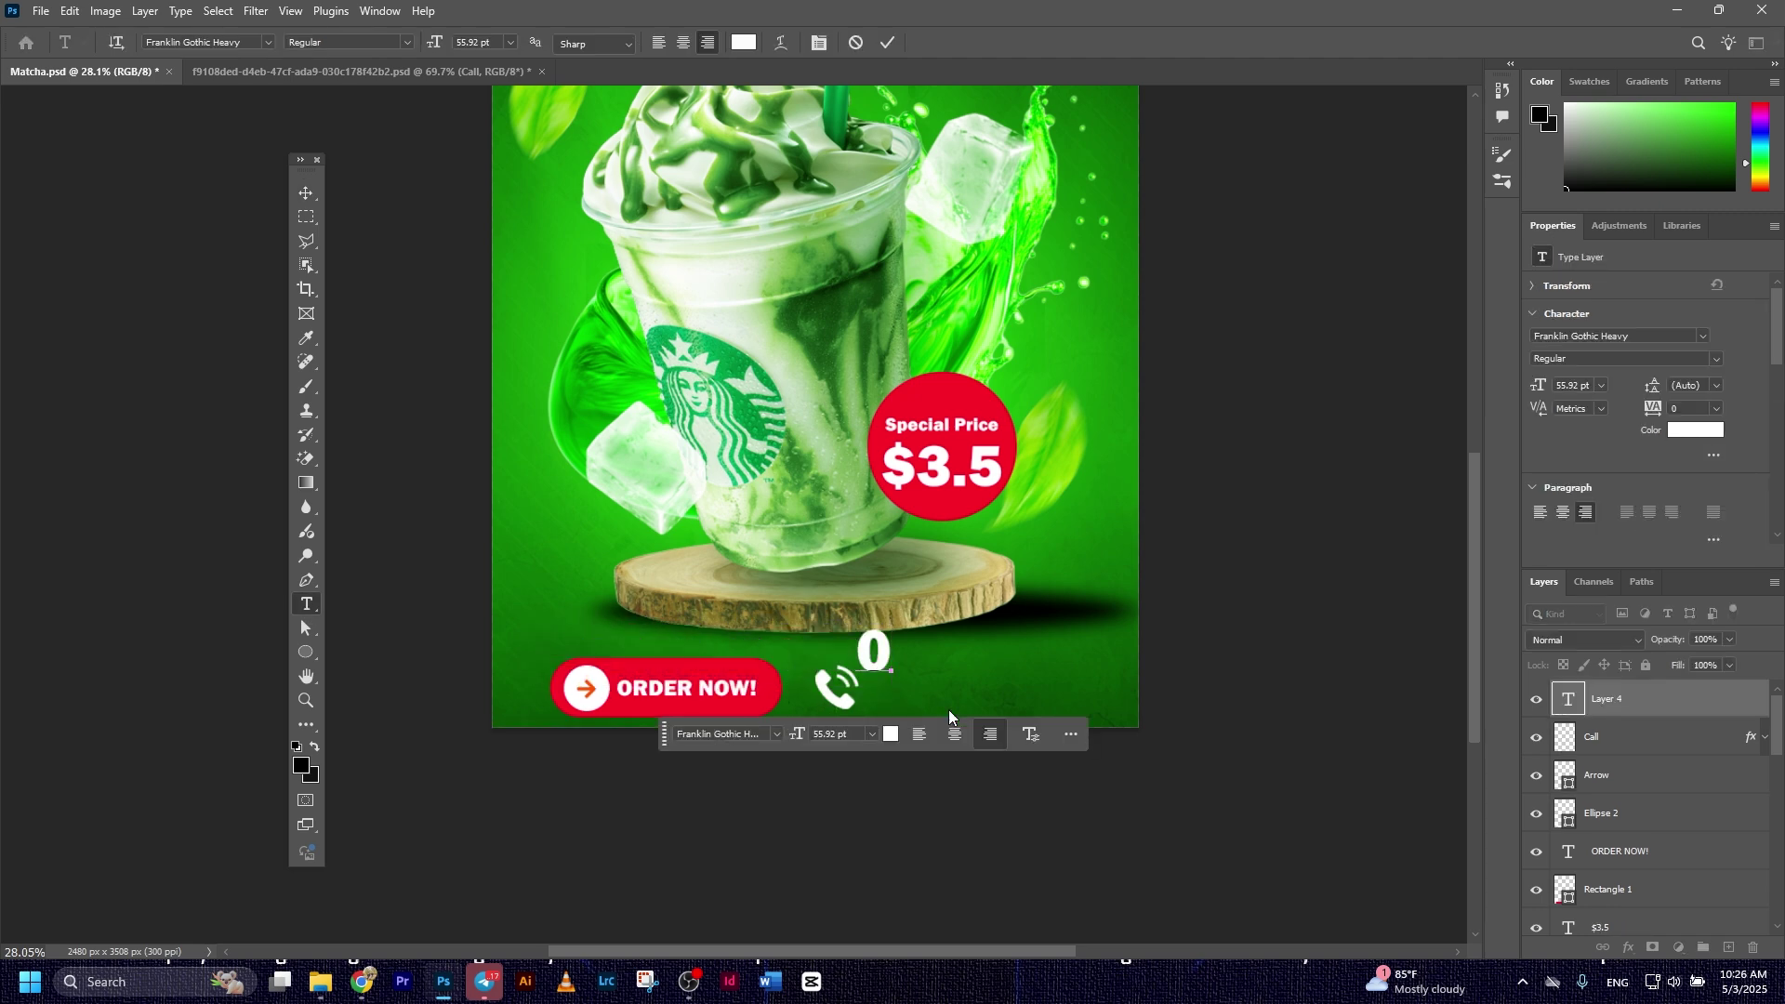
pyautogui.write('31 XXX XXX')
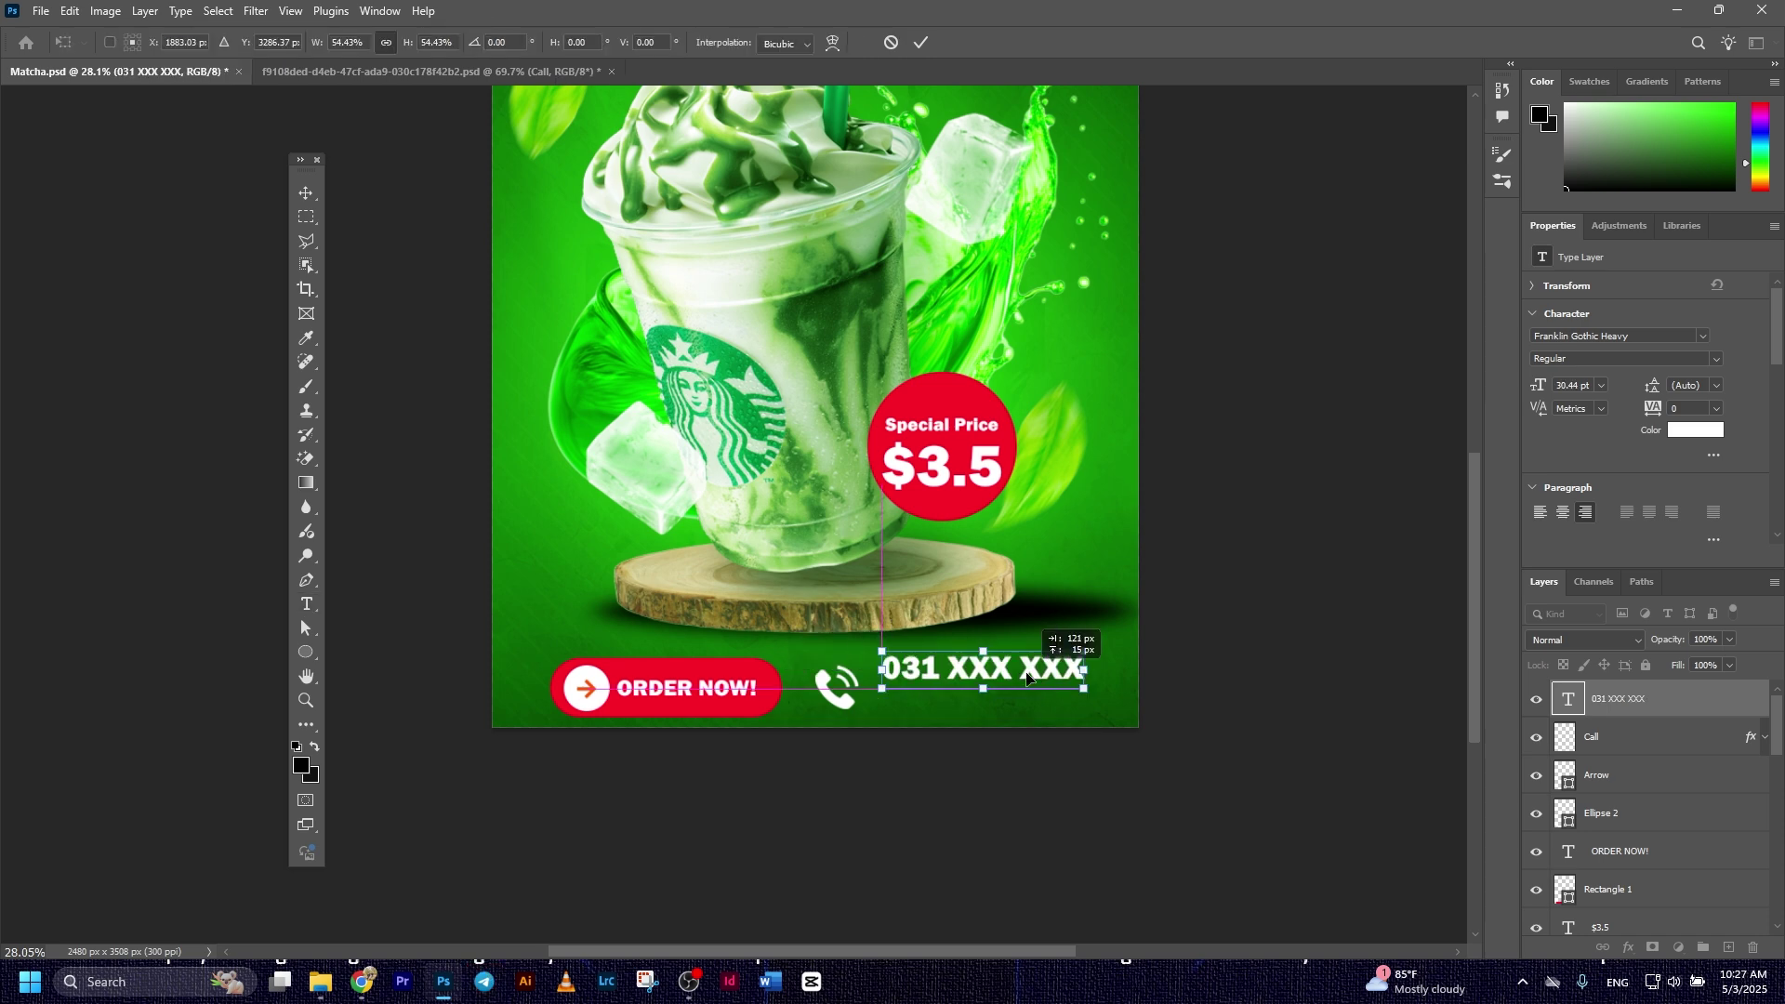
pyautogui.moveTo(1022, 669); pyautogui.dragTo(1043, 673)
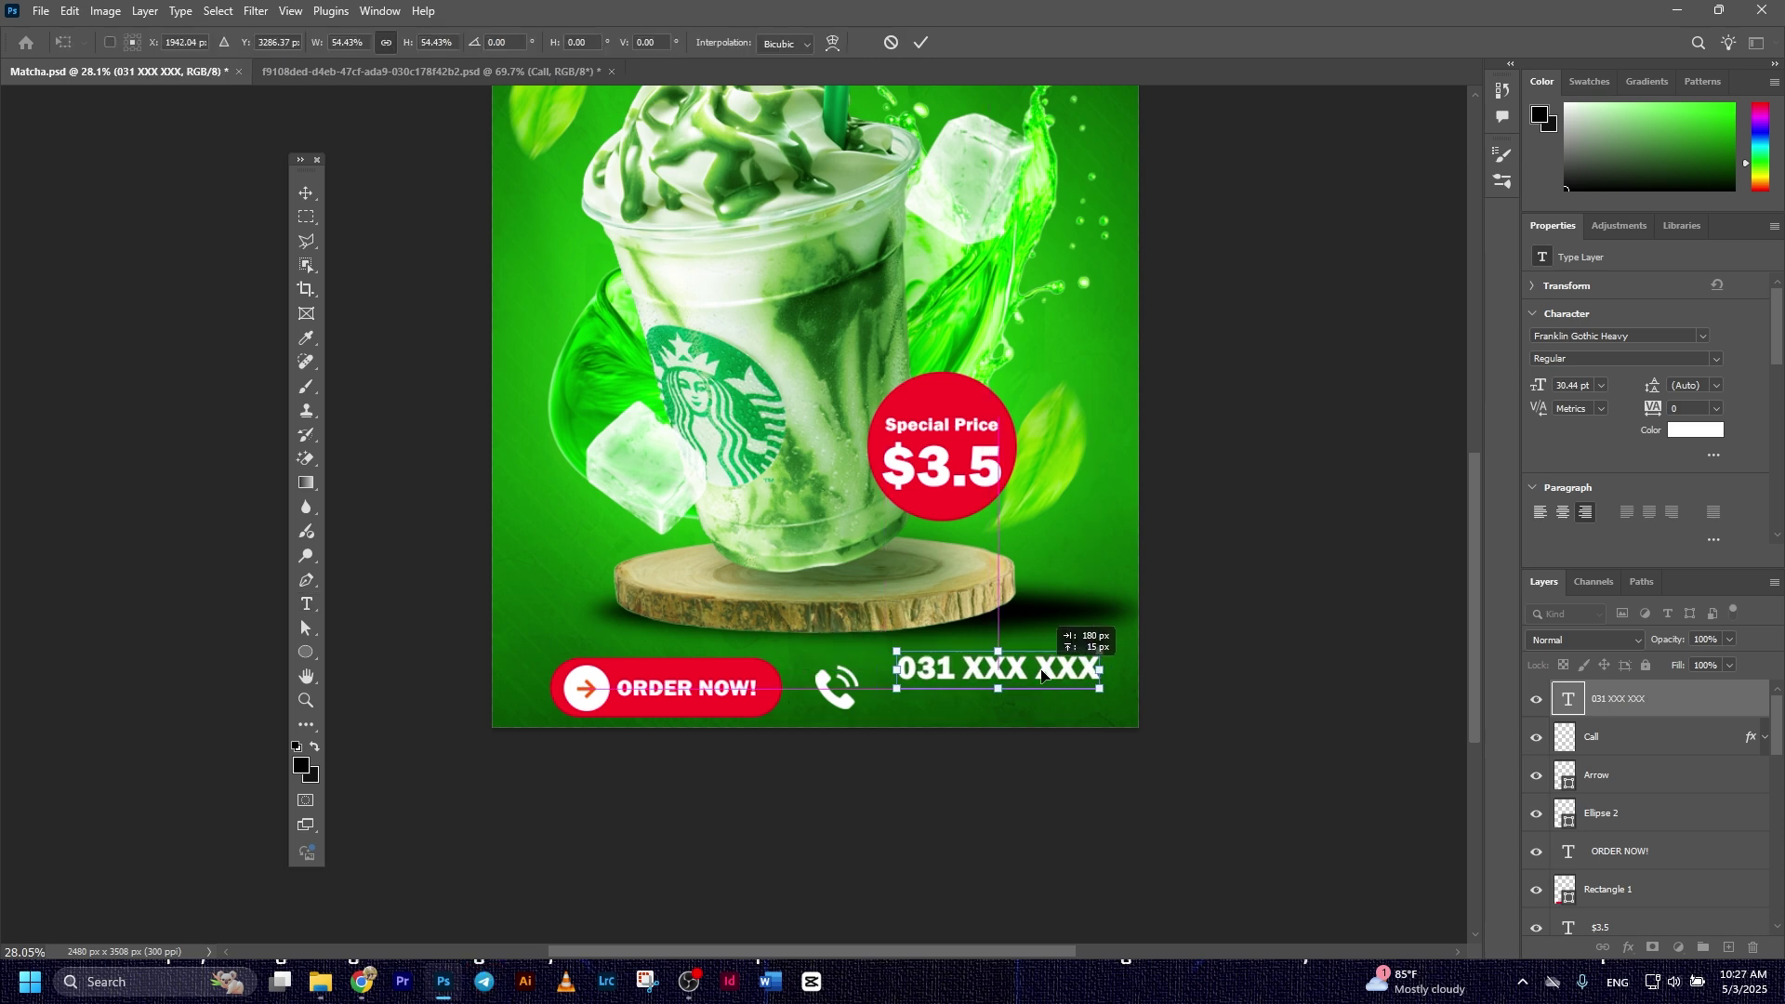
pyautogui.click(930, 42)
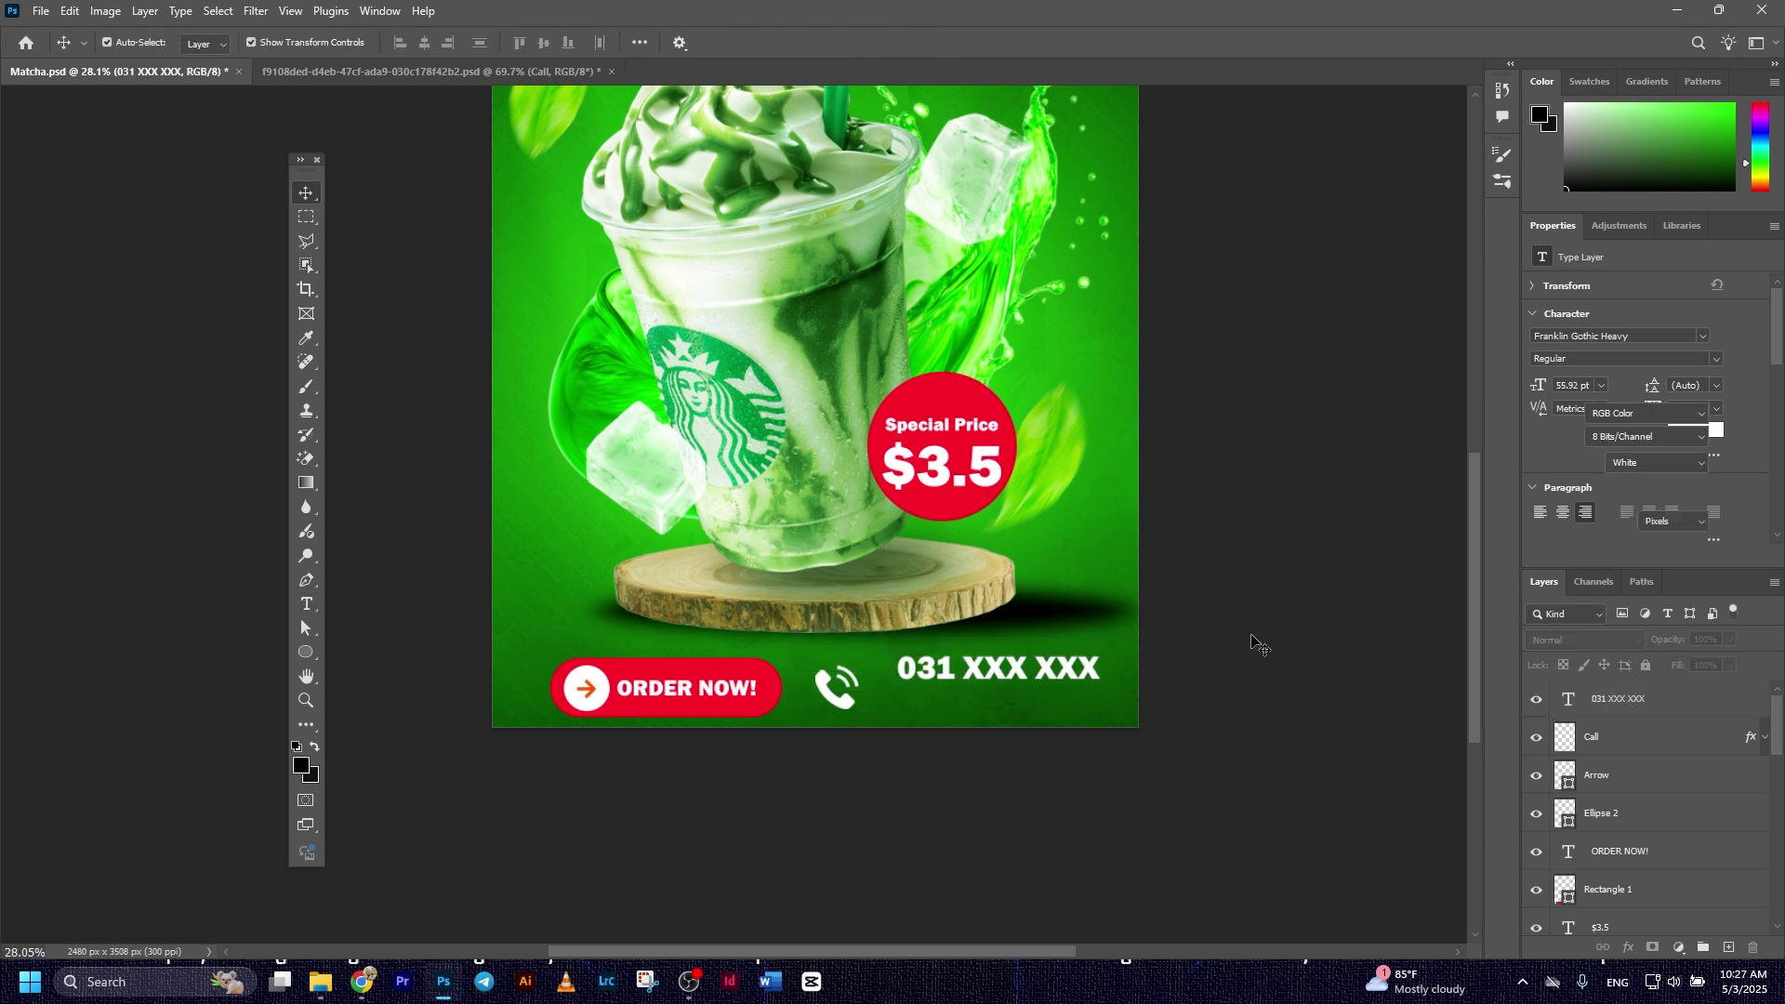
pyautogui.click(1258, 641)
pyautogui.scroll(-1, 1250, 651)
pyautogui.press('super')
pyautogui.hotkey('alt', 'space')
pyautogui.scroll(2, 1041, 781)
pyautogui.moveTo(1034, 760); pyautogui.dragTo(918, 736)
pyautogui.moveTo(721, 662); pyautogui.dragTo(744, 661)
pyautogui.click(1283, 666)
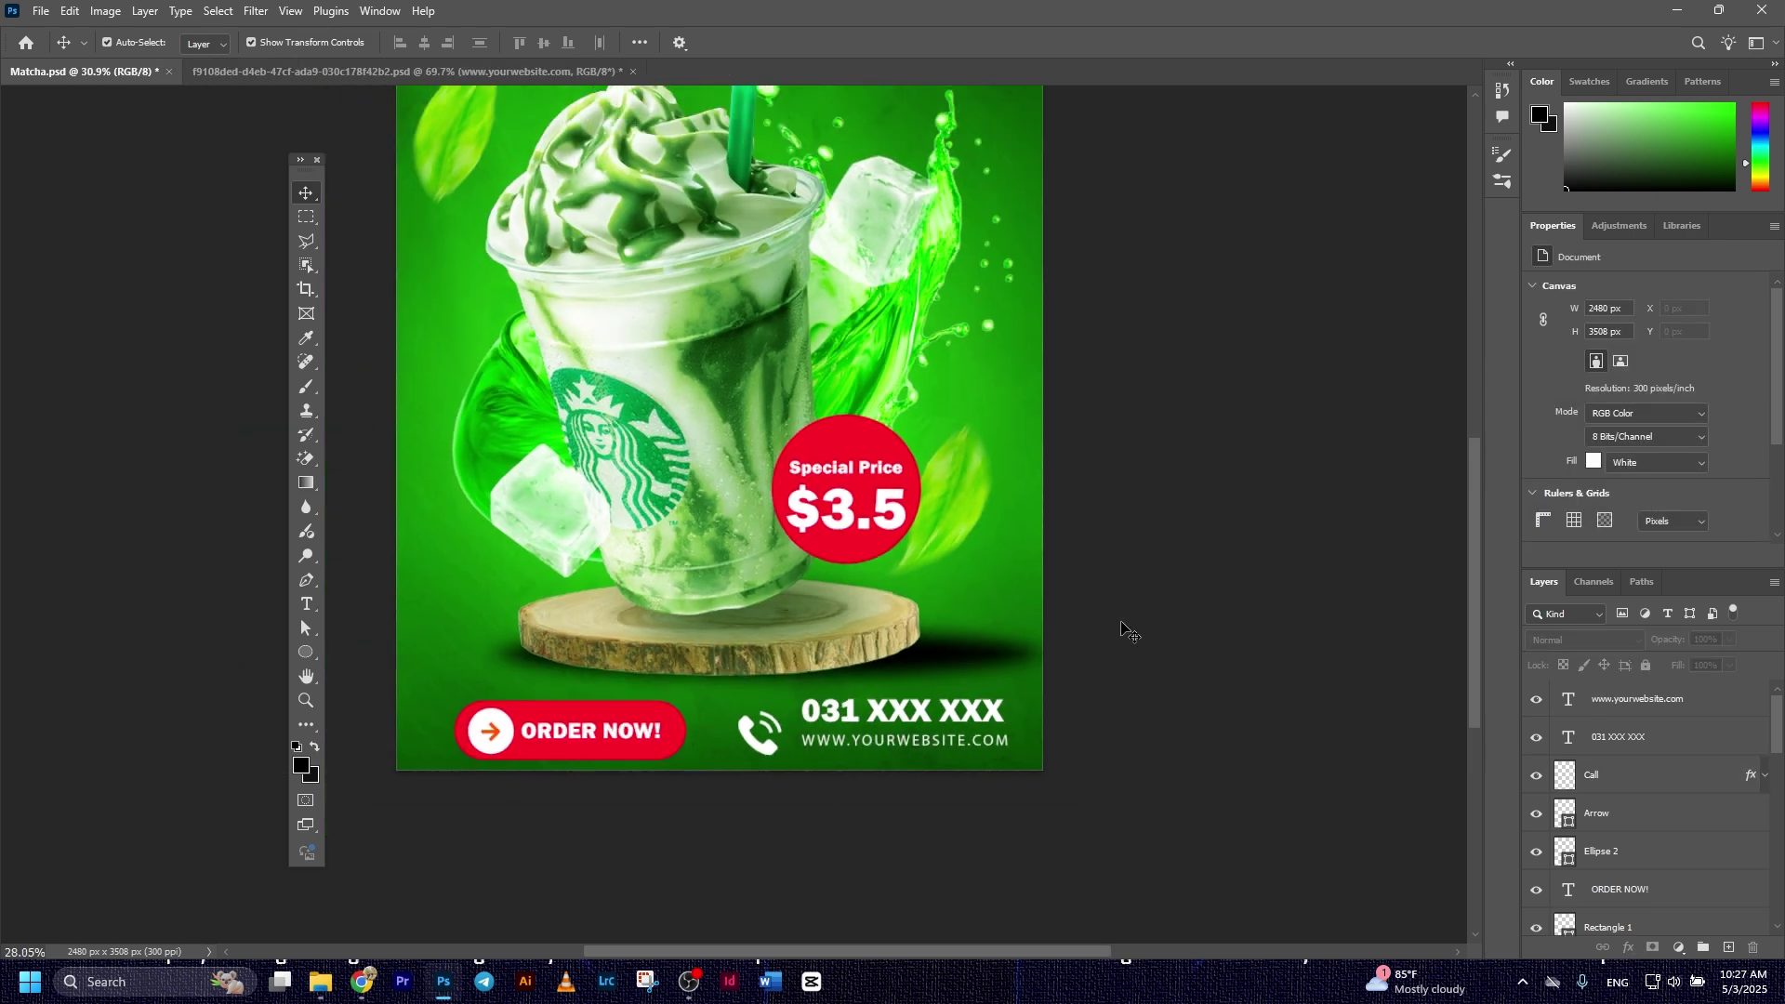
pyautogui.moveTo(1127, 630); pyautogui.dragTo(1144, 638)
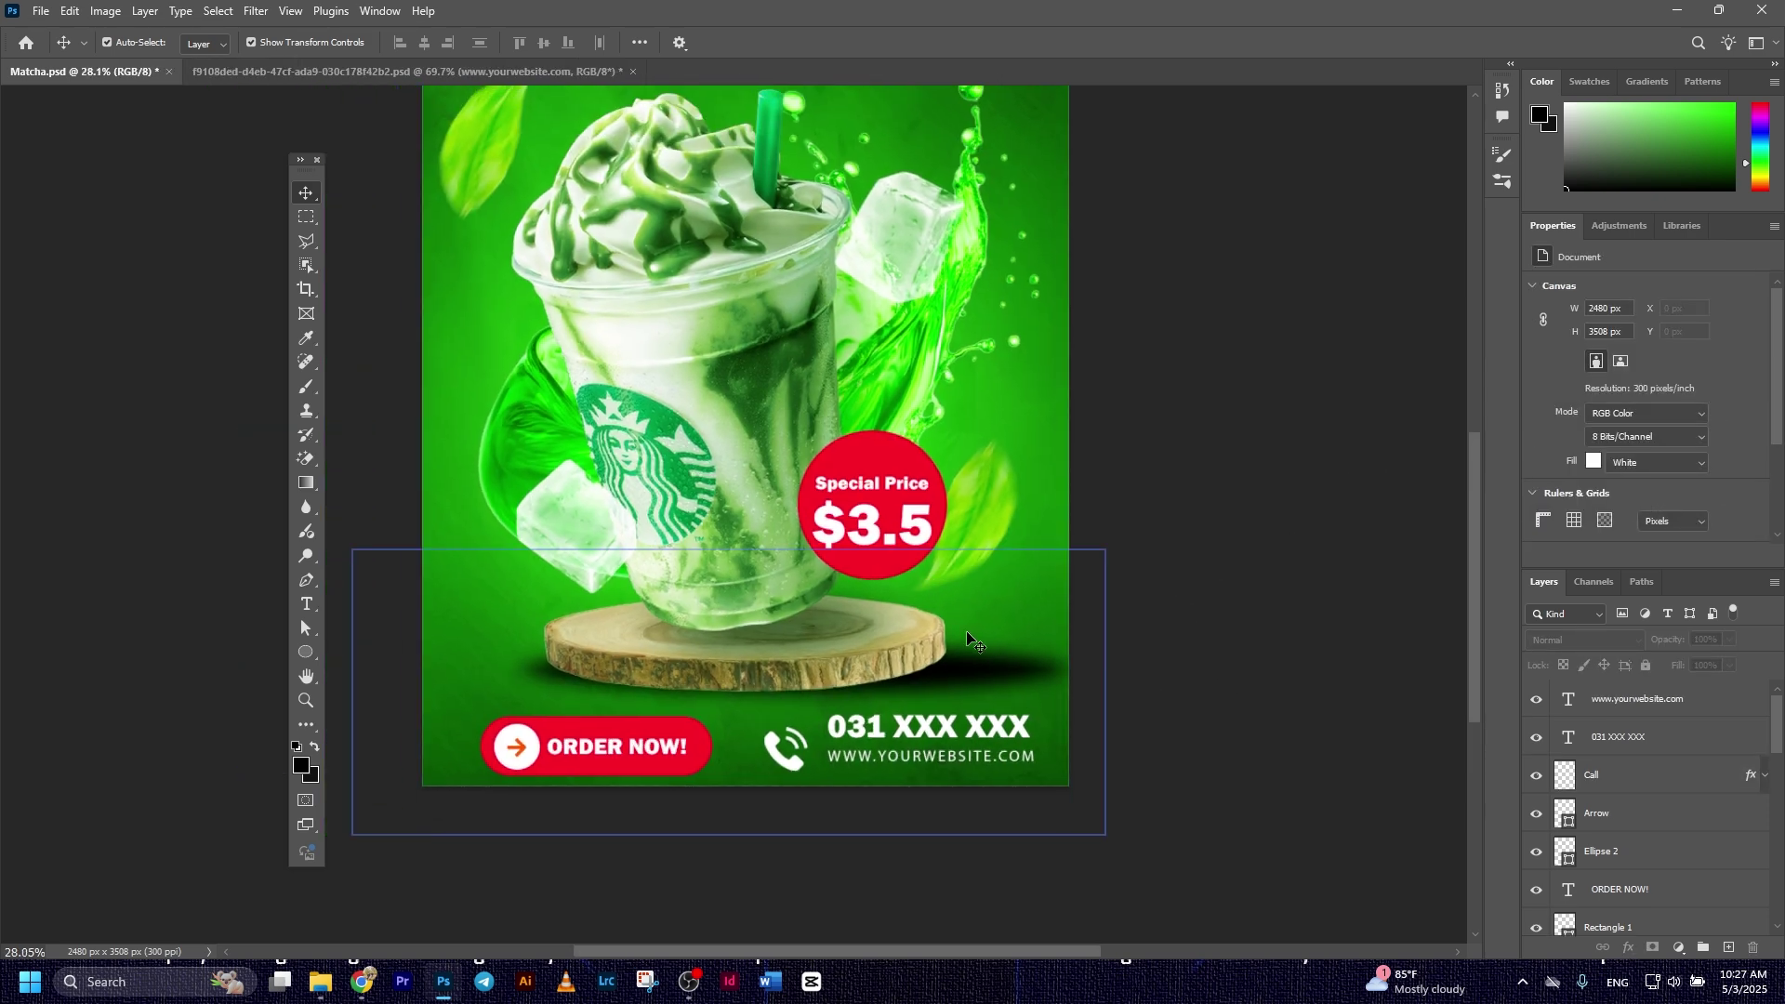
# Save the finished Matcha.psd poster.
pyautogui.scroll(-2, 976, 629)
pyautogui.scroll(-1, 983, 598)
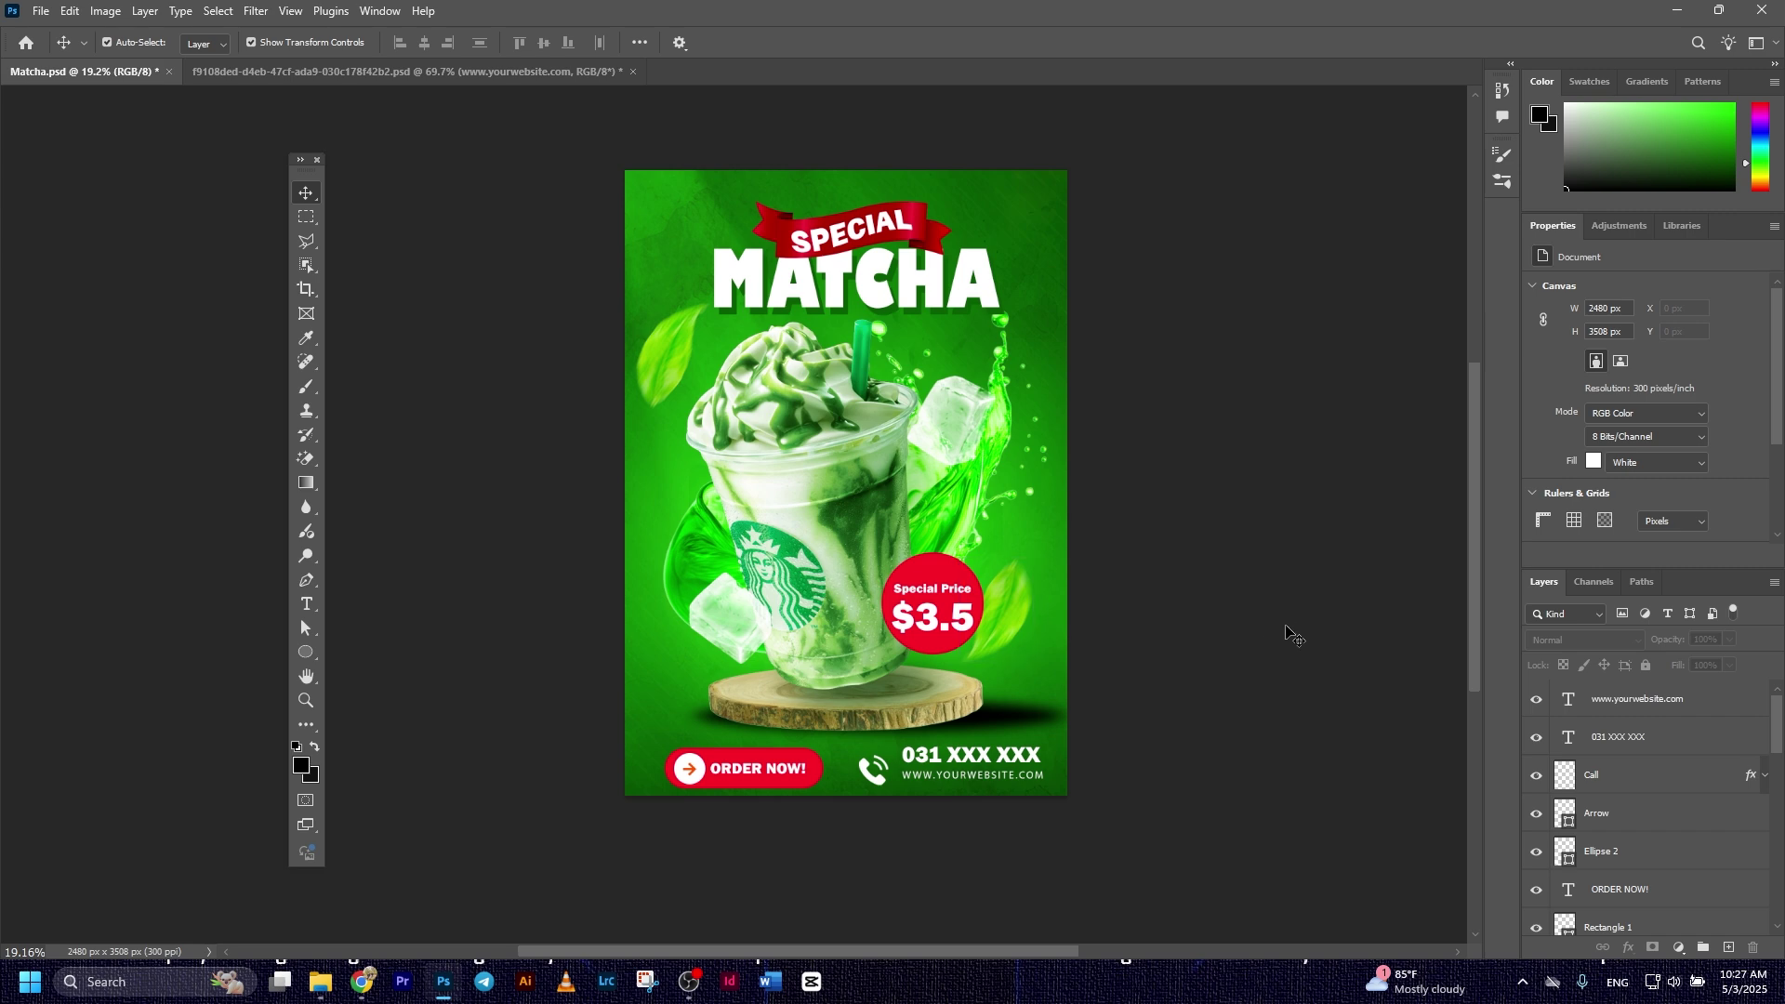
pyautogui.click(37, 10)
pyautogui.click(102, 216)
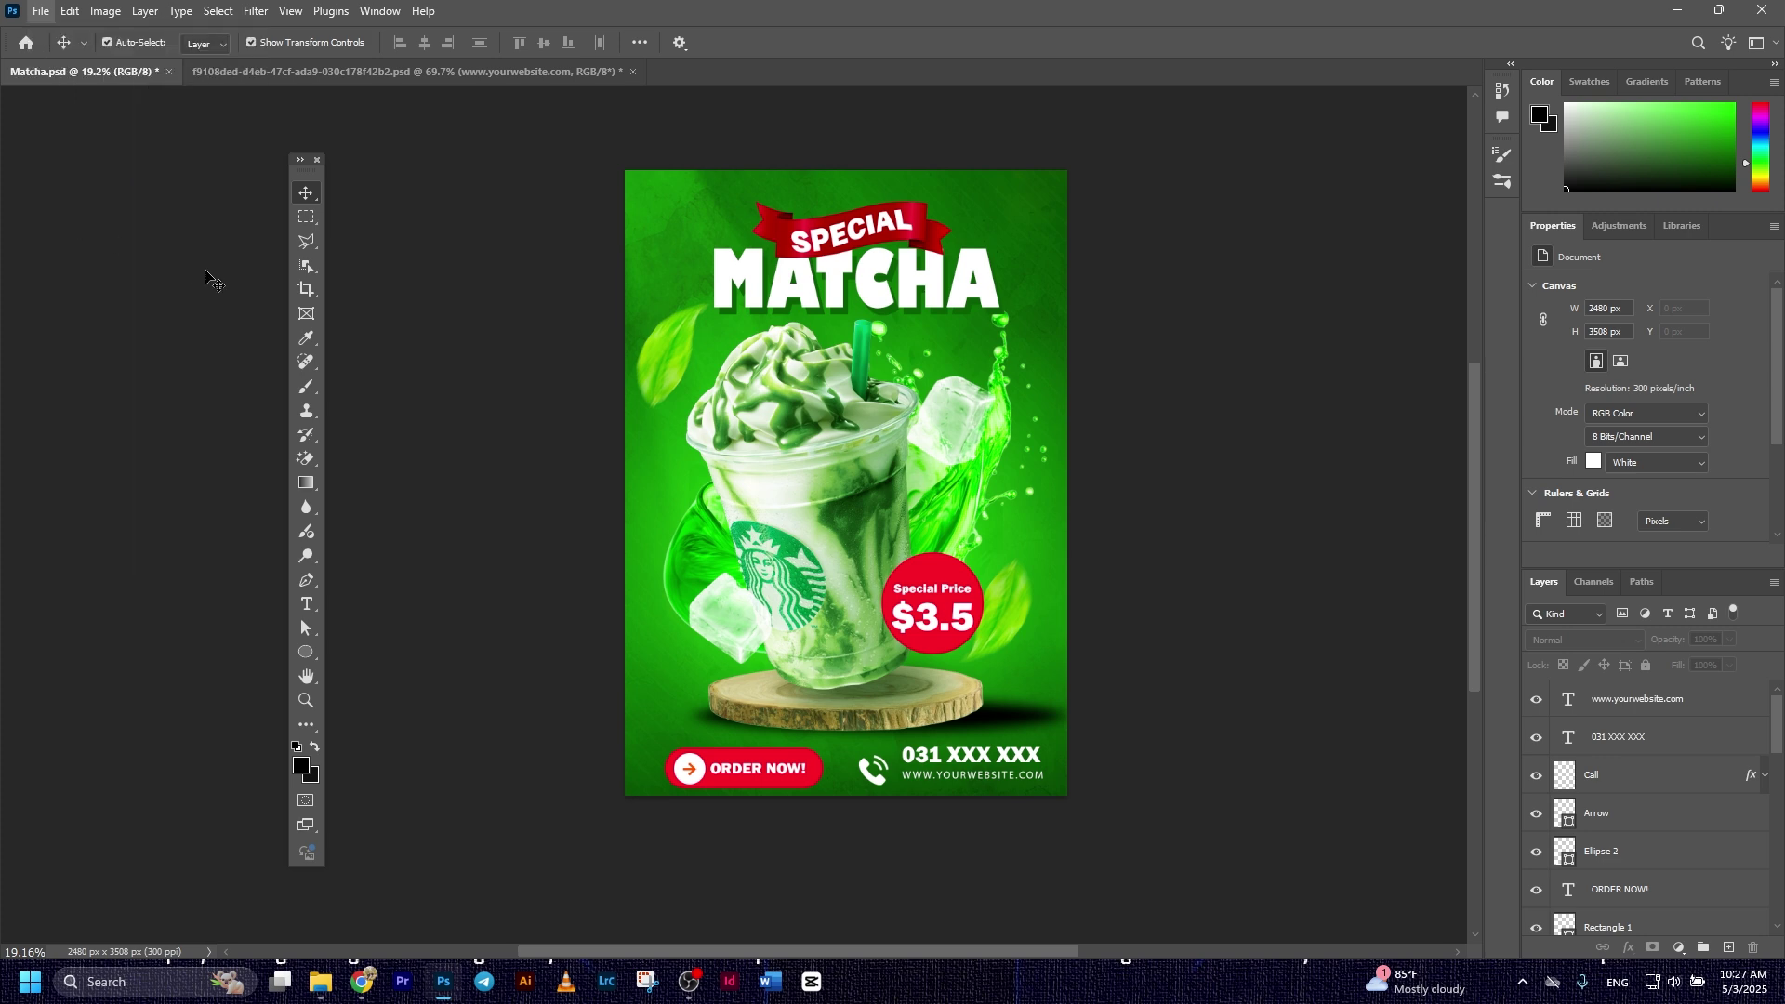